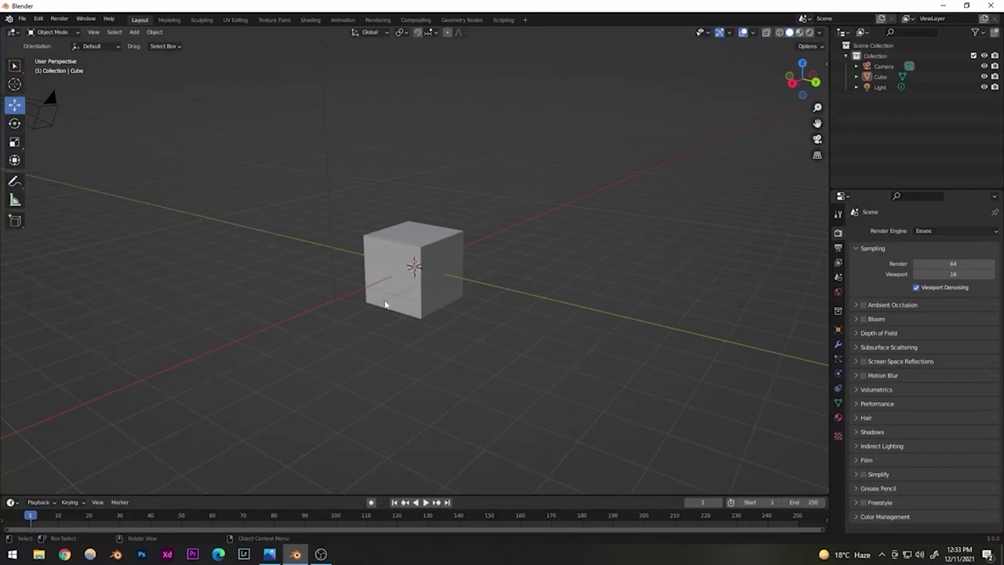
- Delete the default cube, camera and light from the scene
{"action": "left_click", "coordinate": [378, 258]}
{"action": "key", "text": "Delete"}
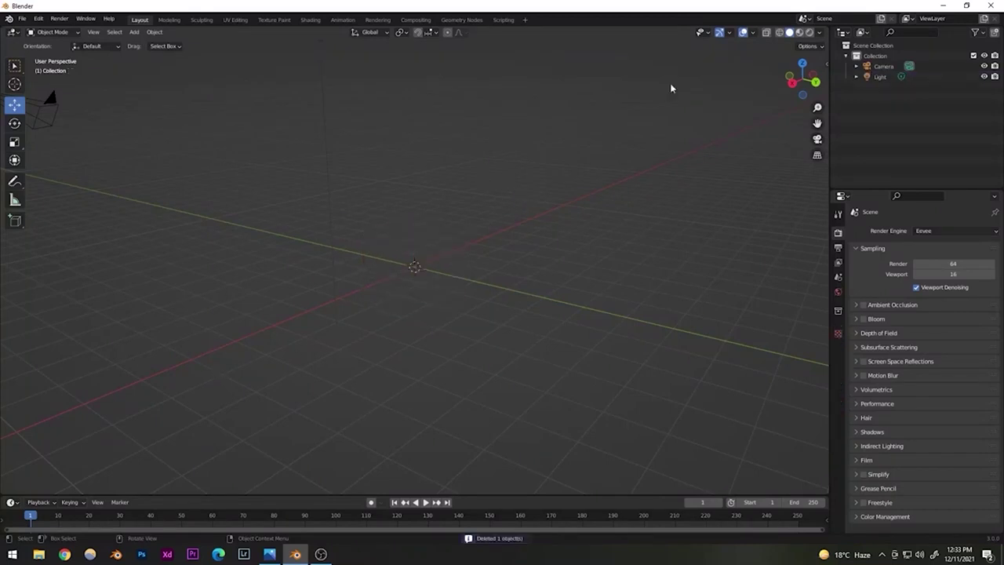
{"action": "left_click", "coordinate": [877, 67]}
{"action": "key", "text": "Delete"}
{"action": "left_click", "coordinate": [878, 68]}
{"action": "key", "text": "Delete"}
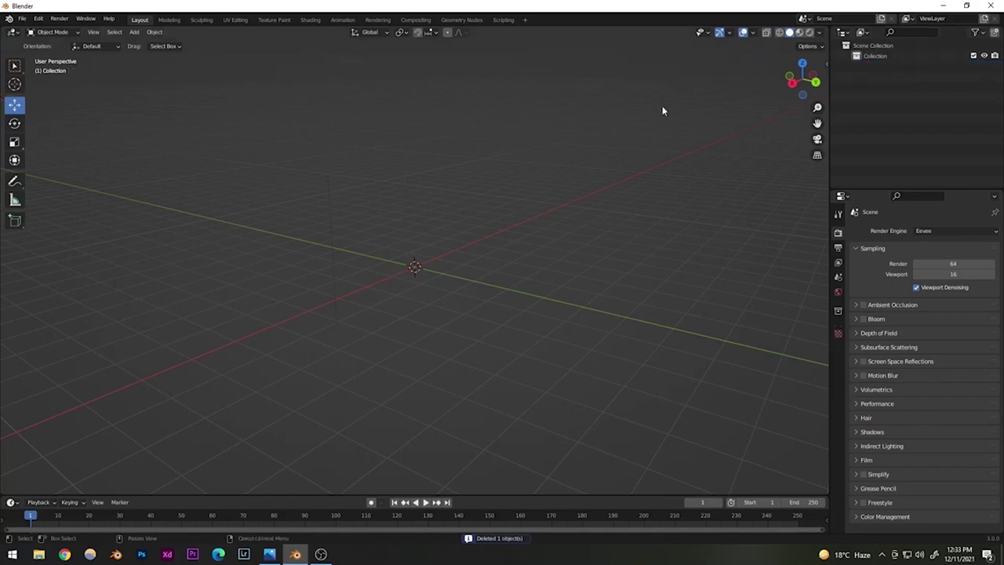
- Search the add-on preferences for "extra" to check that Add Mesh: Extra Objects is enabled, and close the preferences
{"action": "left_click", "coordinate": [38, 19]}
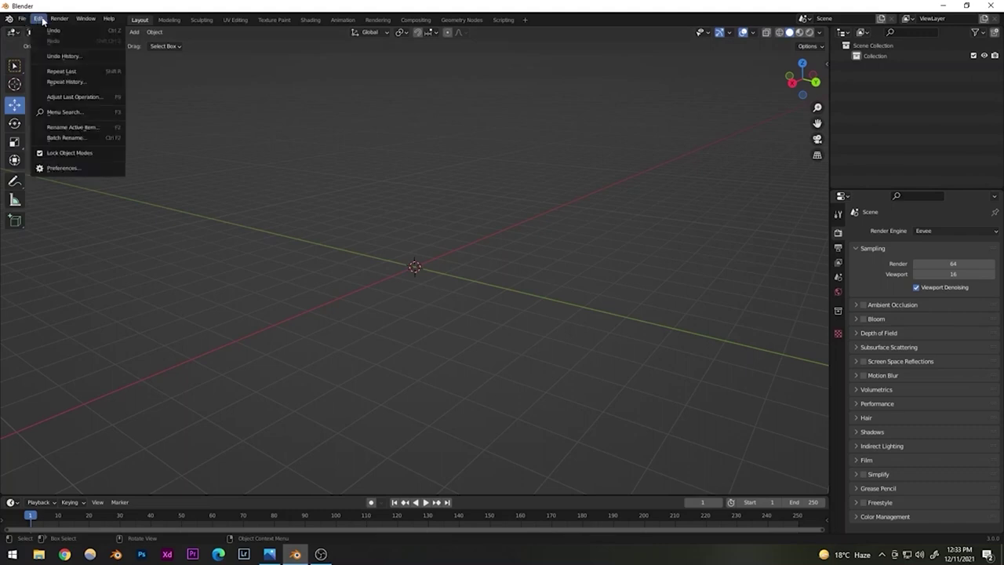
{"action": "left_click", "coordinate": [49, 169]}
{"action": "left_click", "coordinate": [23, 130]}
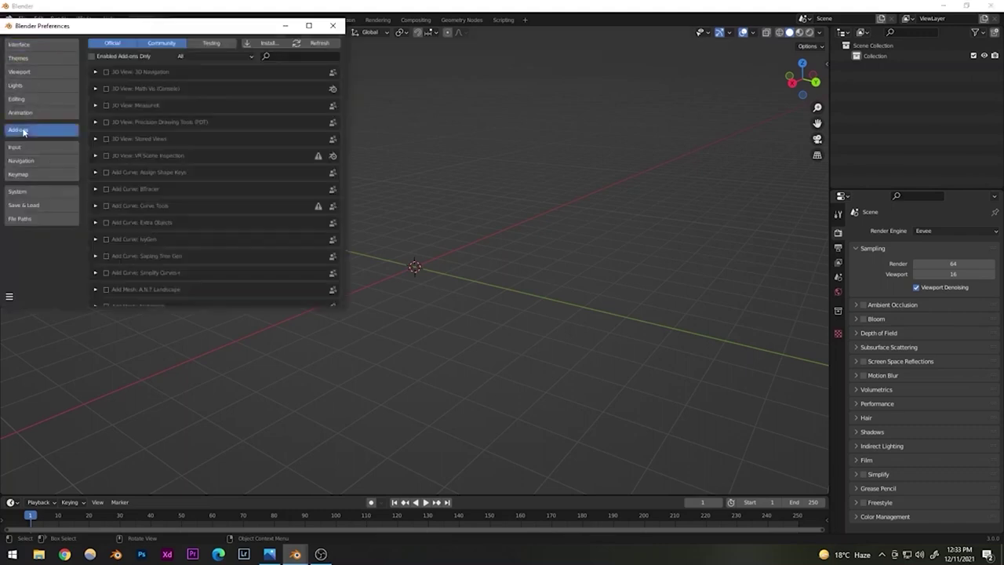
{"action": "type", "text": "extra"}
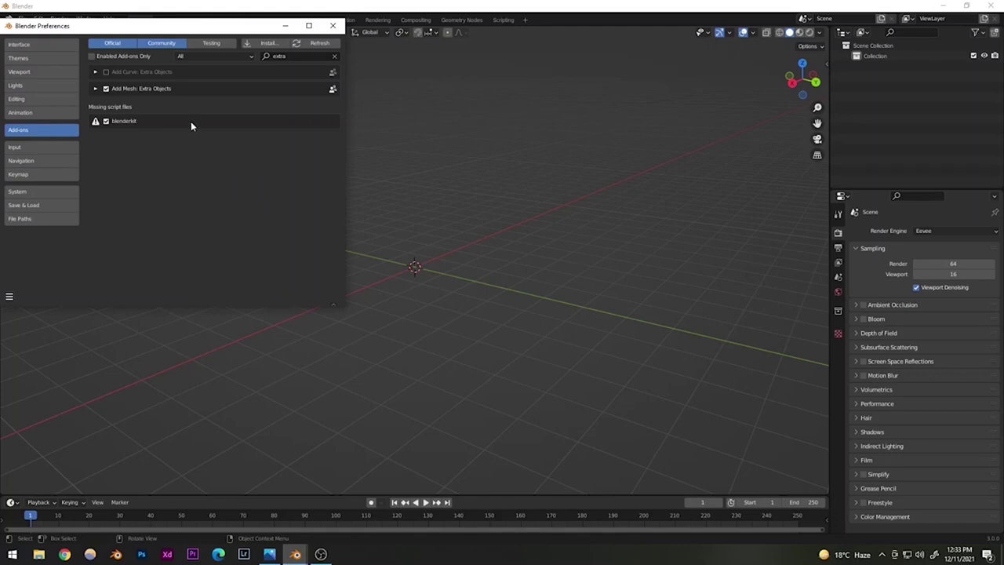
{"action": "left_click", "coordinate": [332, 26]}
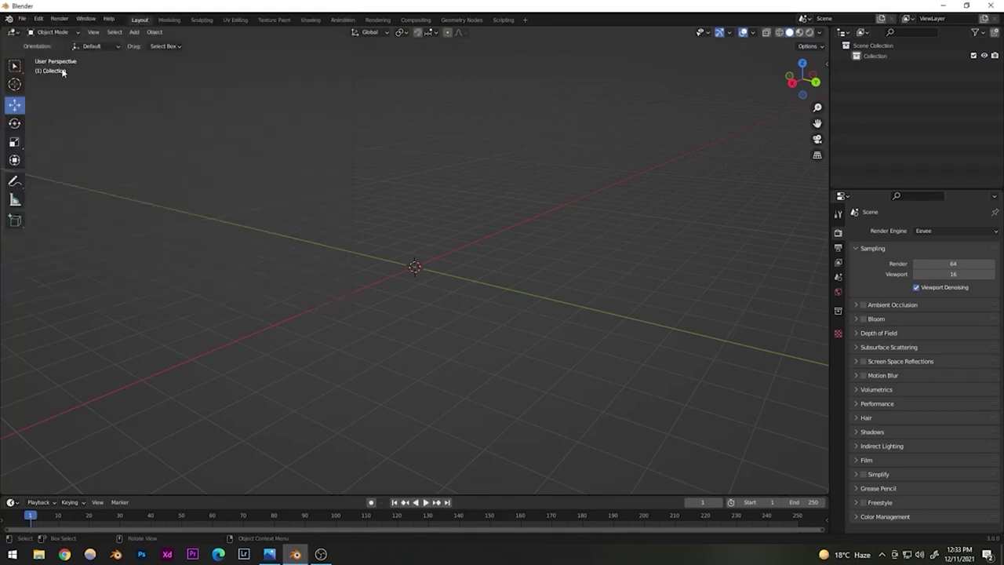
- Add a Round Cube mesh to the scene at the world origin
{"action": "left_click", "coordinate": [134, 32]}
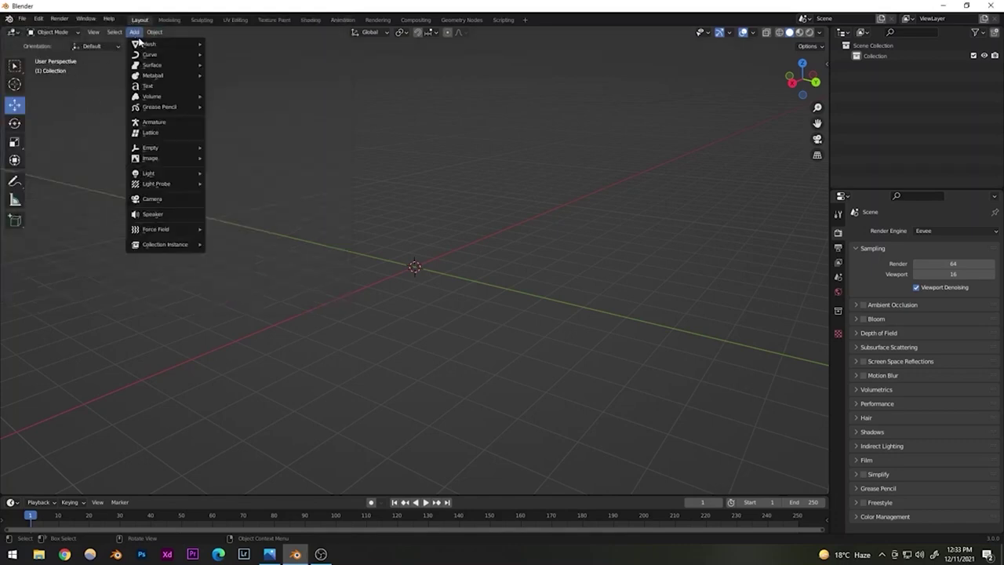
{"action": "mouse_move", "coordinate": [141, 45]}
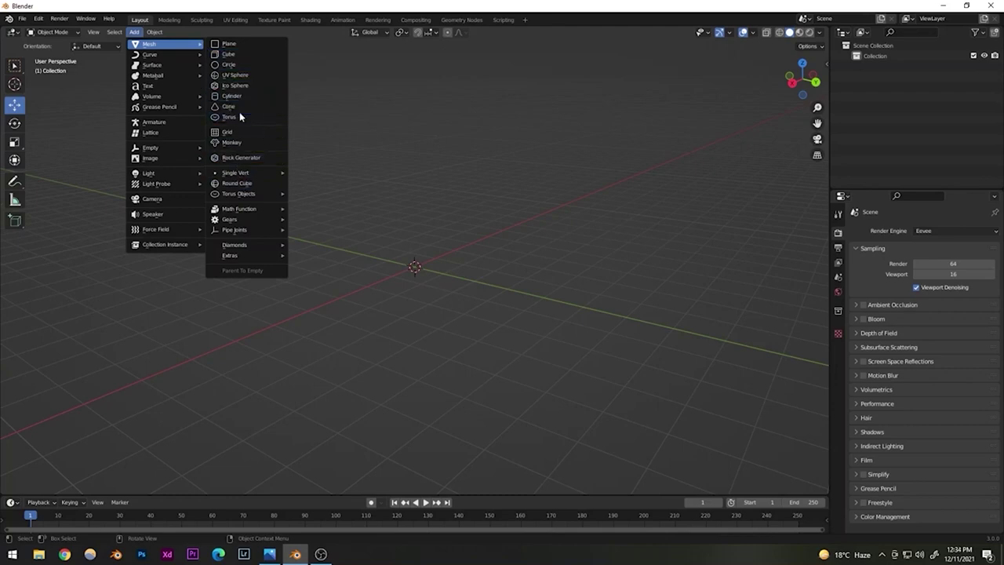
{"action": "left_click", "coordinate": [232, 183]}
{"action": "scroll", "coordinate": [438, 276], "scroll_direction": "up", "scroll_amount": 5}
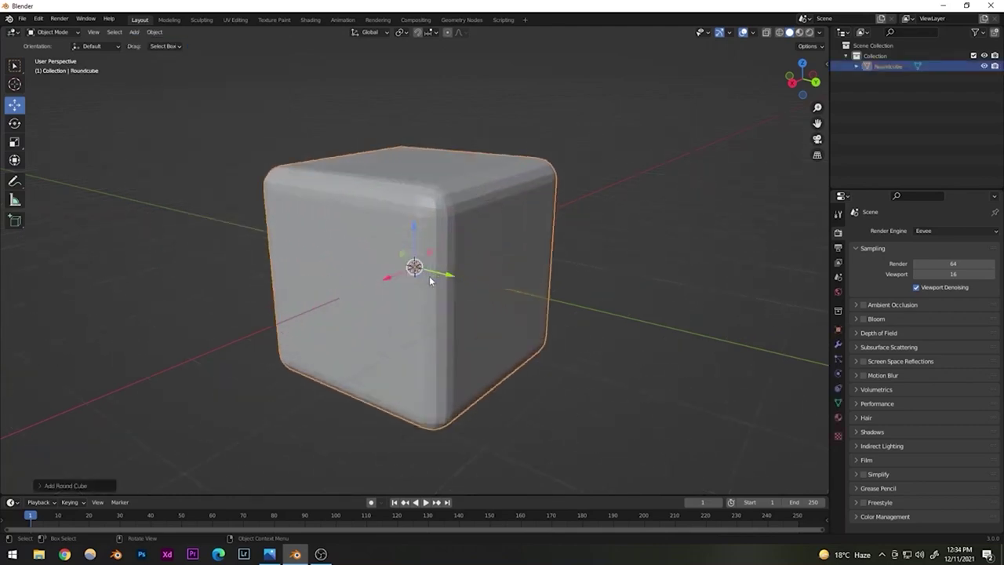
{"action": "middle_click_drag", "start_coordinate": [414, 269], "coordinate": [422, 298]}
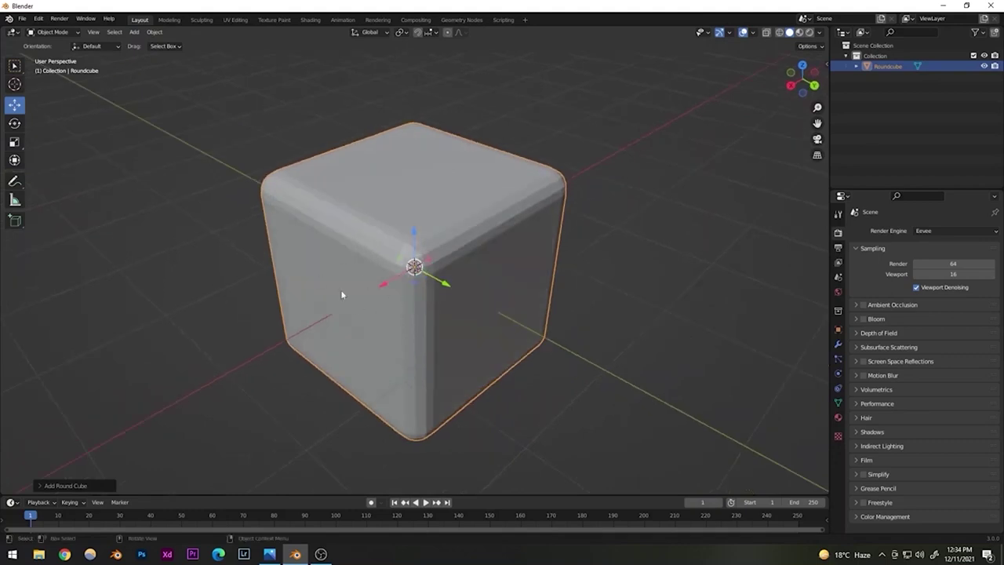
- Set the round cube's arc divisions to 6 in its creation settings
{"action": "left_click", "coordinate": [41, 486]}
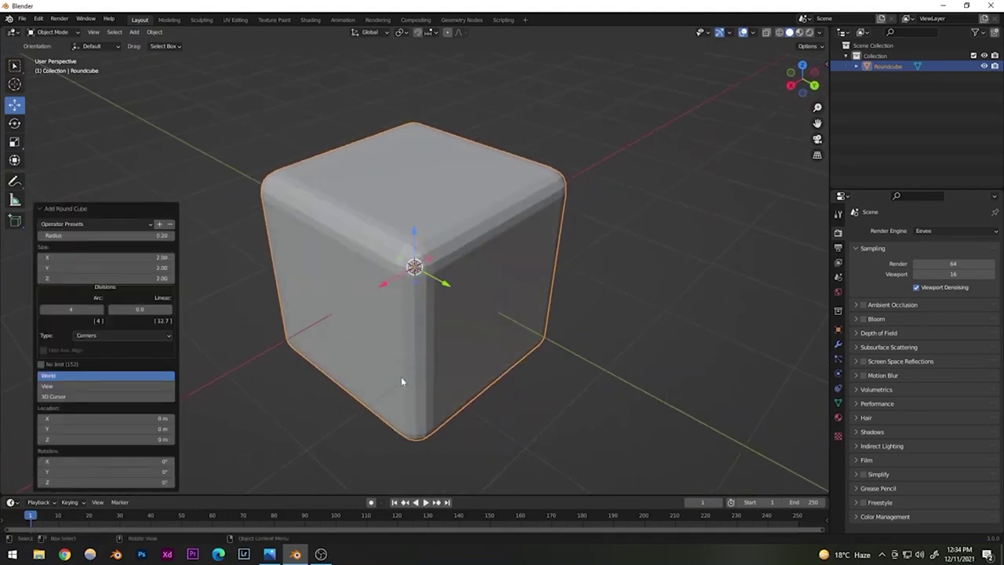
{"action": "left_click", "coordinate": [100, 310]}
{"action": "left_click", "coordinate": [100, 310]}
{"action": "left_click", "coordinate": [101, 310]}
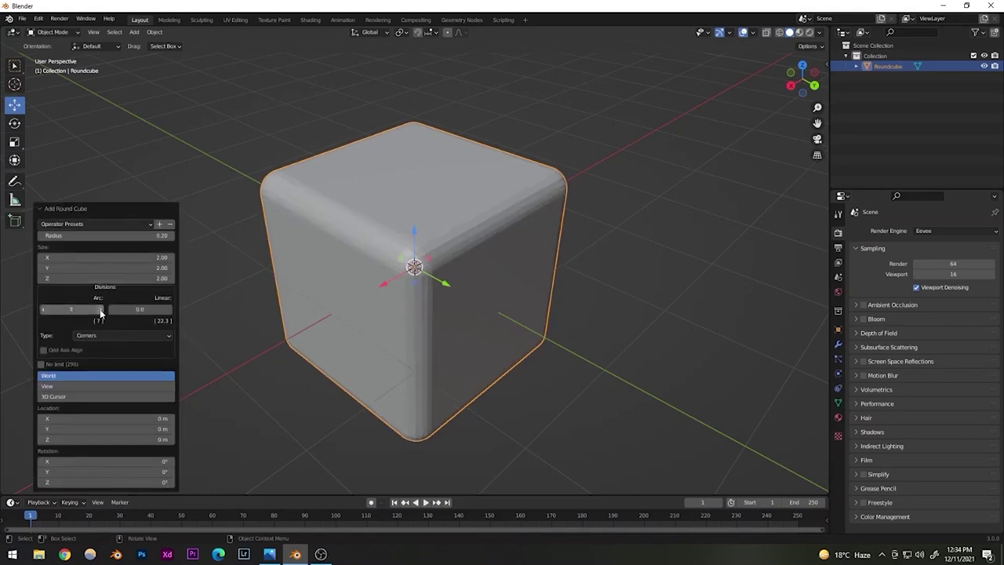
{"action": "left_click", "coordinate": [100, 310]}
{"action": "scroll", "coordinate": [326, 297], "scroll_direction": "down", "scroll_amount": 7}
{"action": "middle_click_drag", "start_coordinate": [372, 308], "coordinate": [377, 300]}
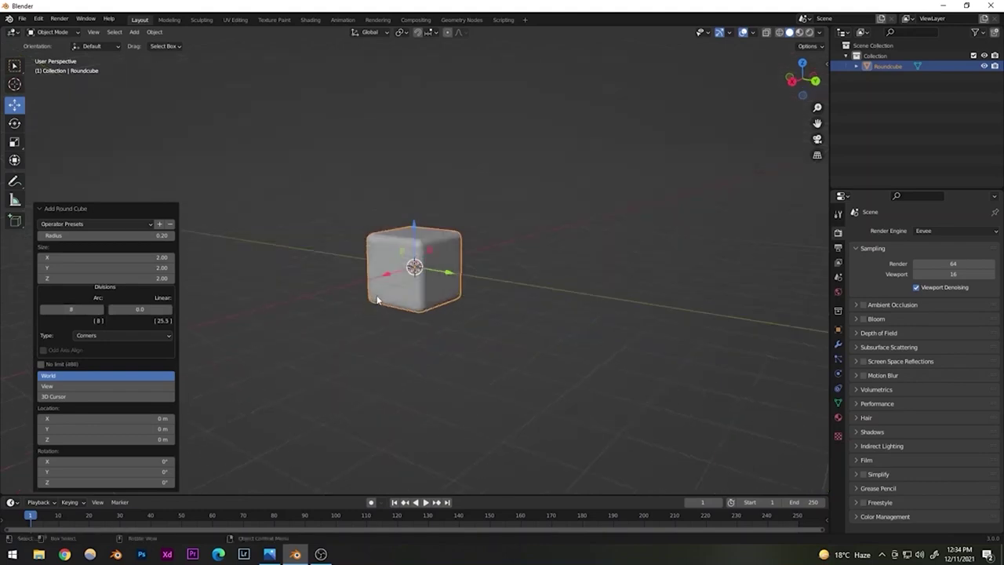
{"action": "scroll", "coordinate": [380, 302], "scroll_direction": "up", "scroll_amount": 7}
{"action": "left_click", "coordinate": [43, 309]}
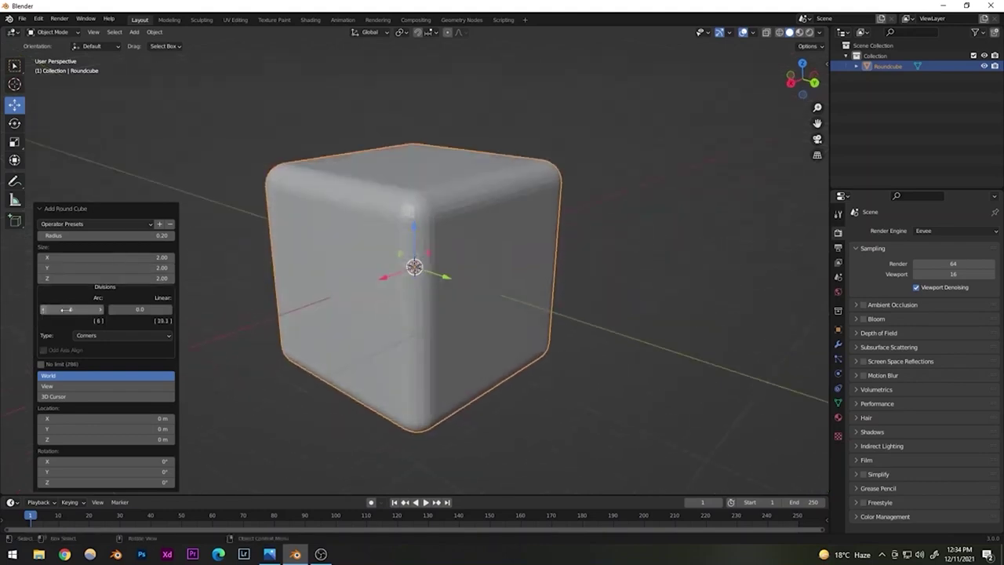
{"action": "scroll", "coordinate": [368, 283], "scroll_direction": "down", "scroll_amount": 5}
{"action": "scroll", "coordinate": [408, 293], "scroll_direction": "up", "scroll_amount": 5}
{"action": "scroll", "coordinate": [433, 266], "scroll_direction": "down", "scroll_amount": 7}
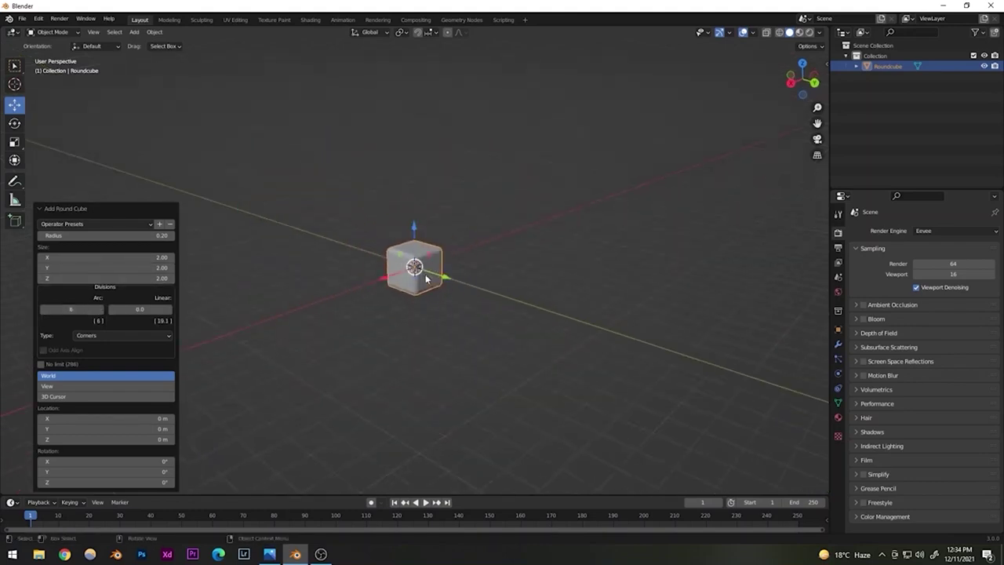
{"action": "scroll", "coordinate": [423, 275], "scroll_direction": "up", "scroll_amount": 7}
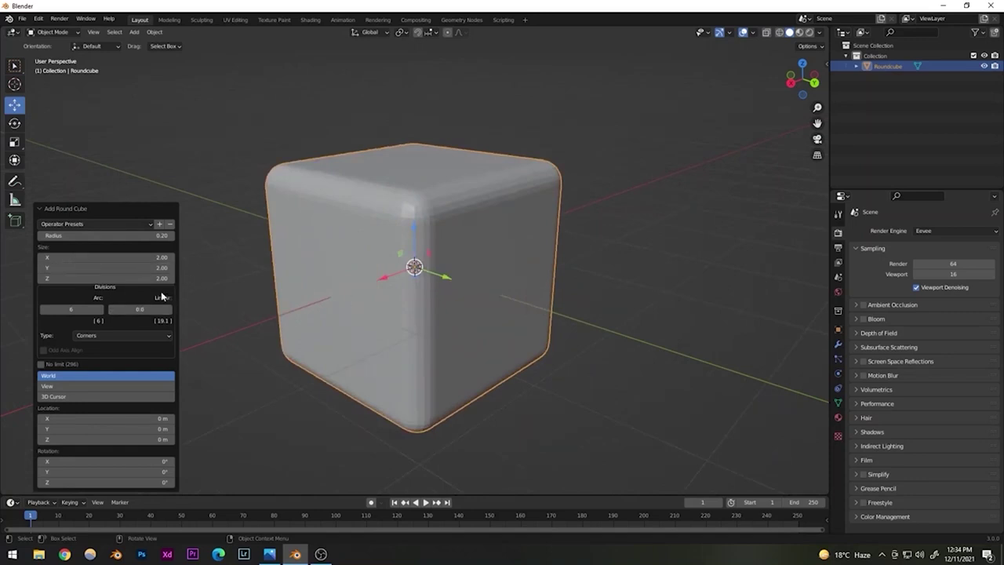
- Try moving the round cube along the X axis, and undo the move
{"action": "left_click", "coordinate": [254, 117]}
{"action": "middle_click_drag", "start_coordinate": [313, 234], "coordinate": [372, 265]}
{"action": "left_click", "coordinate": [372, 265]}
{"action": "scroll", "coordinate": [321, 255], "scroll_direction": "down", "scroll_amount": 4}
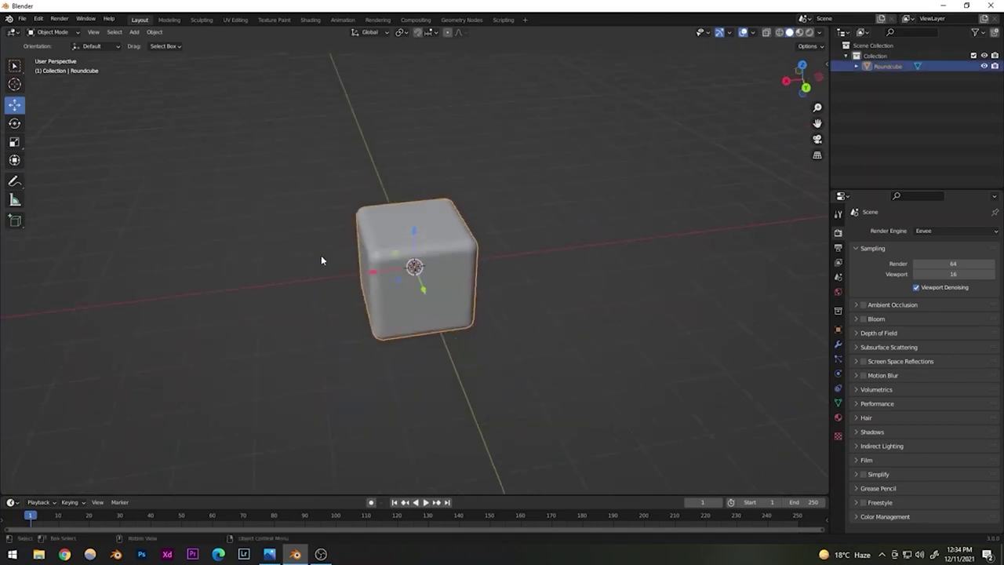
{"action": "left_click_drag", "start_coordinate": [377, 272], "coordinate": [338, 276]}
{"action": "key", "text": "ctrl+z"}
- Try stretching the round cube along X and Y with the Scale tool, and undo both changes
{"action": "left_click", "coordinate": [14, 141]}
{"action": "left_click", "coordinate": [14, 142]}
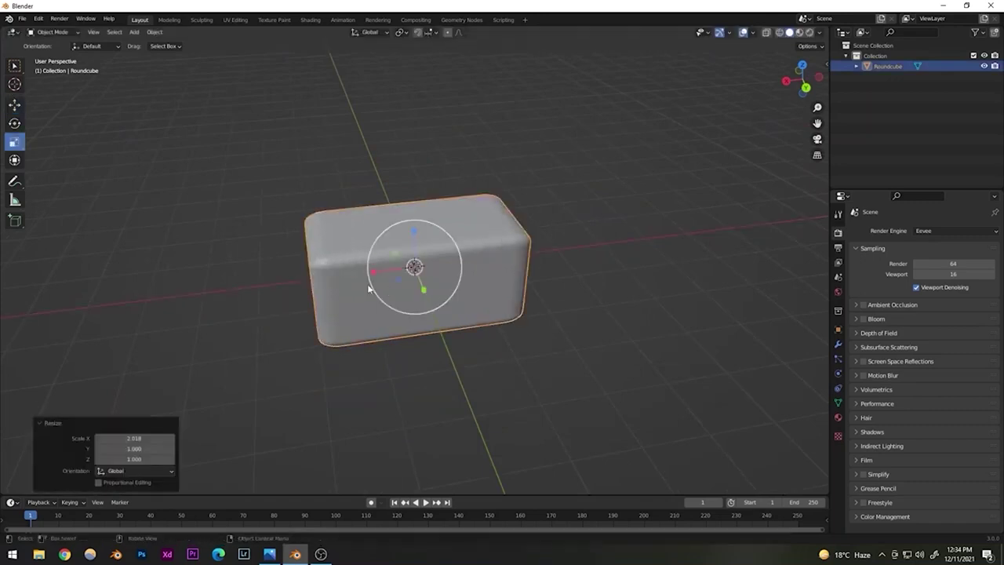
{"action": "left_click_drag", "start_coordinate": [424, 292], "coordinate": [426, 314]}
{"action": "key", "text": "ctrl+z"}
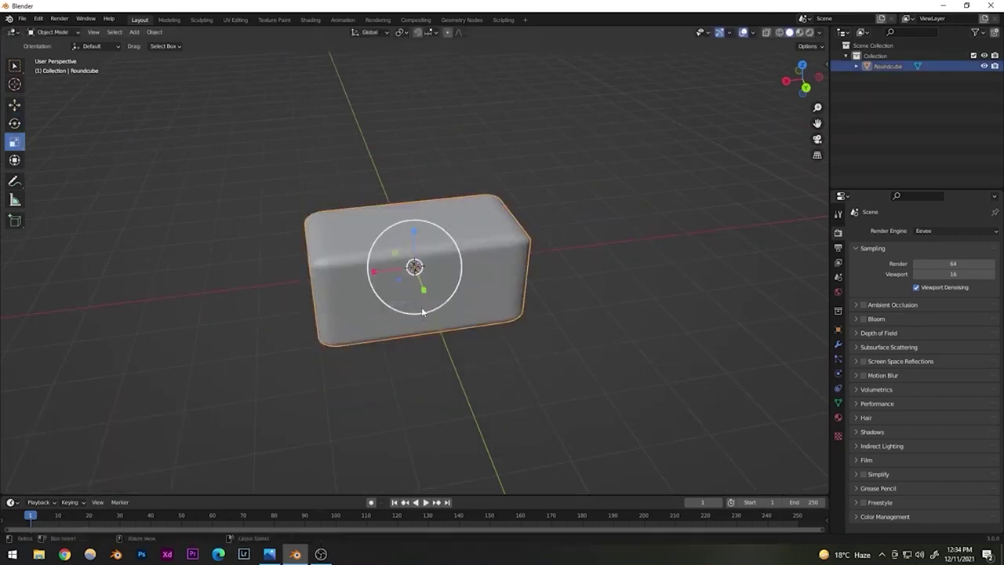
{"action": "key", "text": "ctrl+z"}
- Scale the round cube down along Z to flatten it into a thin square slab with rounded corners
{"action": "left_click", "coordinate": [298, 174]}
{"action": "scroll", "coordinate": [386, 281], "scroll_direction": "down", "scroll_amount": 3}
{"action": "middle_click_drag", "start_coordinate": [386, 281], "coordinate": [411, 239]}
{"action": "scroll", "coordinate": [425, 275], "scroll_direction": "up", "scroll_amount": 5}
{"action": "scroll", "coordinate": [431, 290], "scroll_direction": "down", "scroll_amount": 5}
{"action": "scroll", "coordinate": [396, 291], "scroll_direction": "up", "scroll_amount": 5}
{"action": "left_click", "coordinate": [400, 292]}
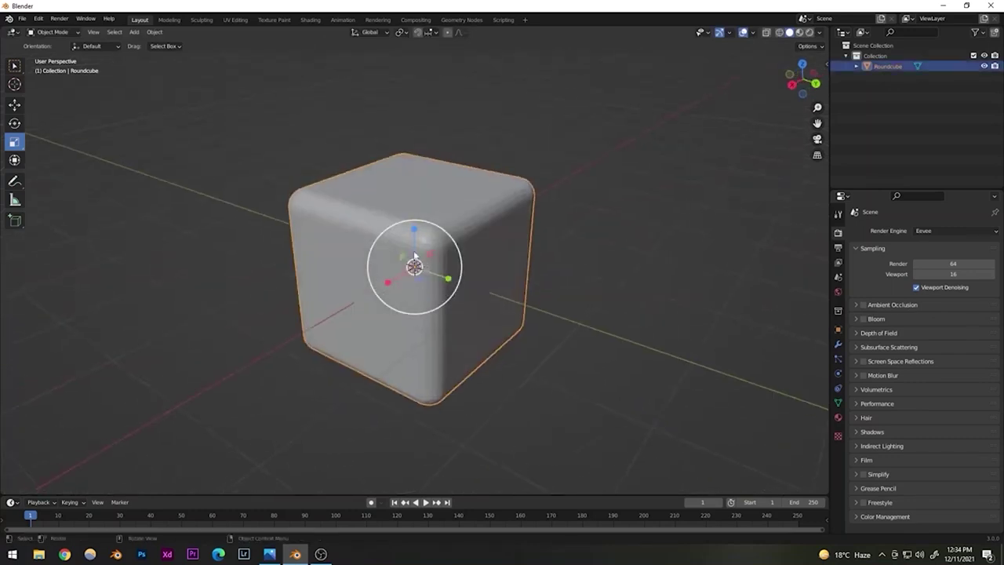
{"action": "left_click_drag", "start_coordinate": [414, 237], "coordinate": [411, 268]}
{"action": "left_click", "coordinate": [510, 302]}
- Scale the slab down along X to turn it into a narrow bar running along the Y axis
{"action": "middle_click_drag", "start_coordinate": [511, 302], "coordinate": [397, 290]}
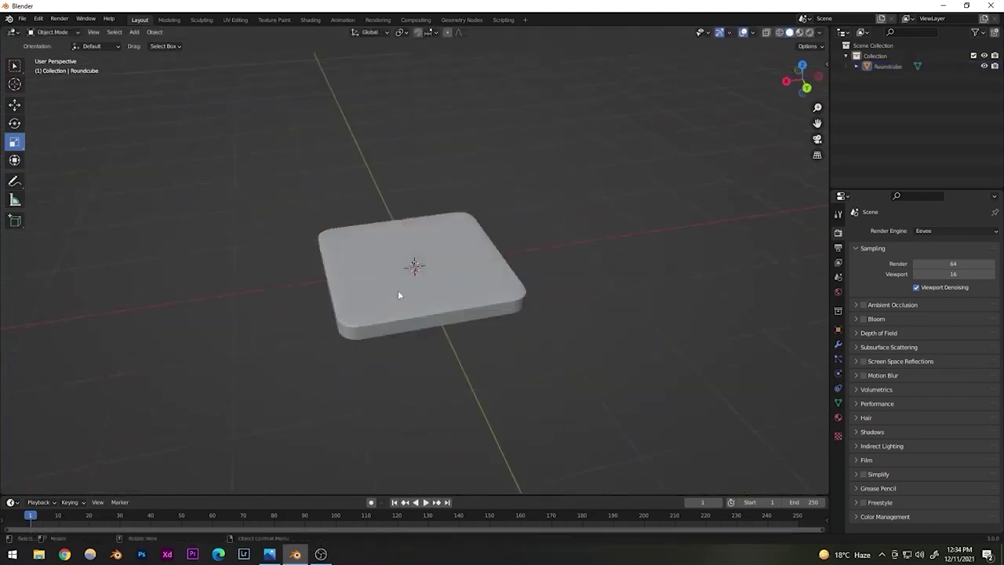
{"action": "left_click", "coordinate": [397, 291]}
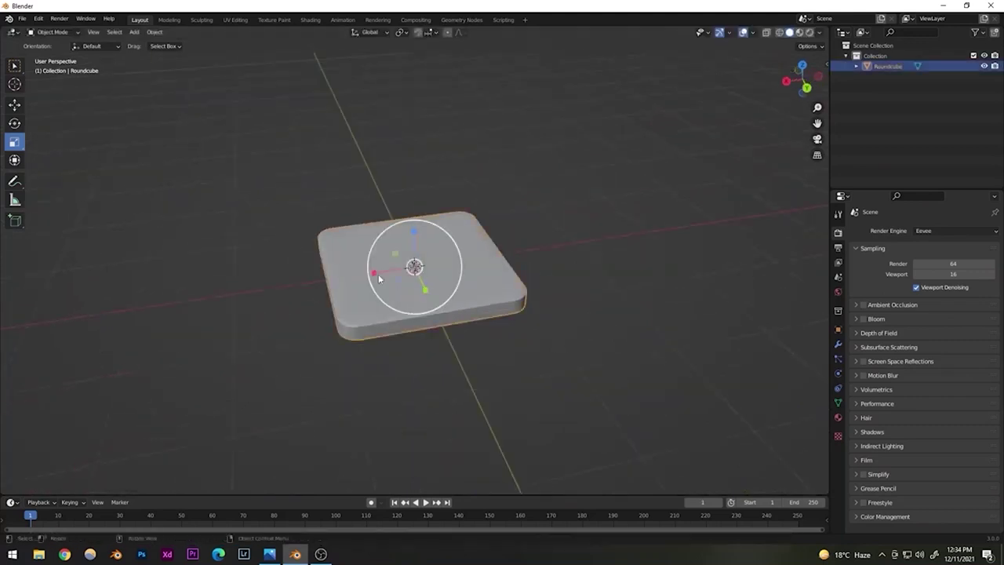
{"action": "left_click_drag", "start_coordinate": [424, 292], "coordinate": [408, 267]}
{"action": "left_click", "coordinate": [480, 271]}
- Scale the bar down along Z in the right orthographic view to reduce its thickness
{"action": "middle_click_drag", "start_coordinate": [480, 270], "coordinate": [495, 259]}
{"action": "scroll", "coordinate": [484, 270], "scroll_direction": "up", "scroll_amount": 4}
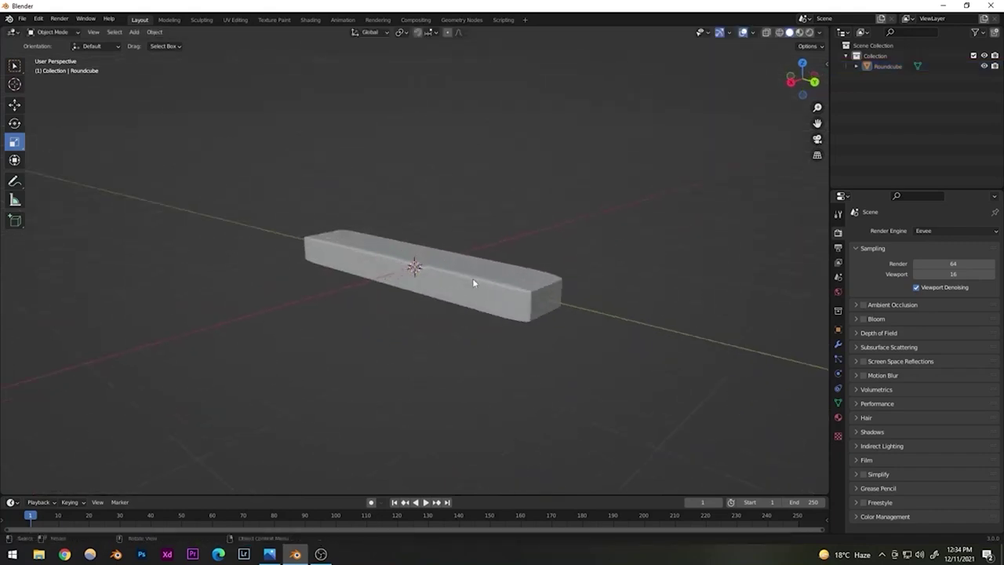
{"action": "middle_click_drag", "start_coordinate": [434, 277], "coordinate": [403, 301]}
{"action": "scroll", "coordinate": [432, 308], "scroll_direction": "up", "scroll_amount": 2}
{"action": "key", "text": "KP_1"}
{"action": "key", "text": "KP_3"}
{"action": "left_click", "coordinate": [382, 227]}
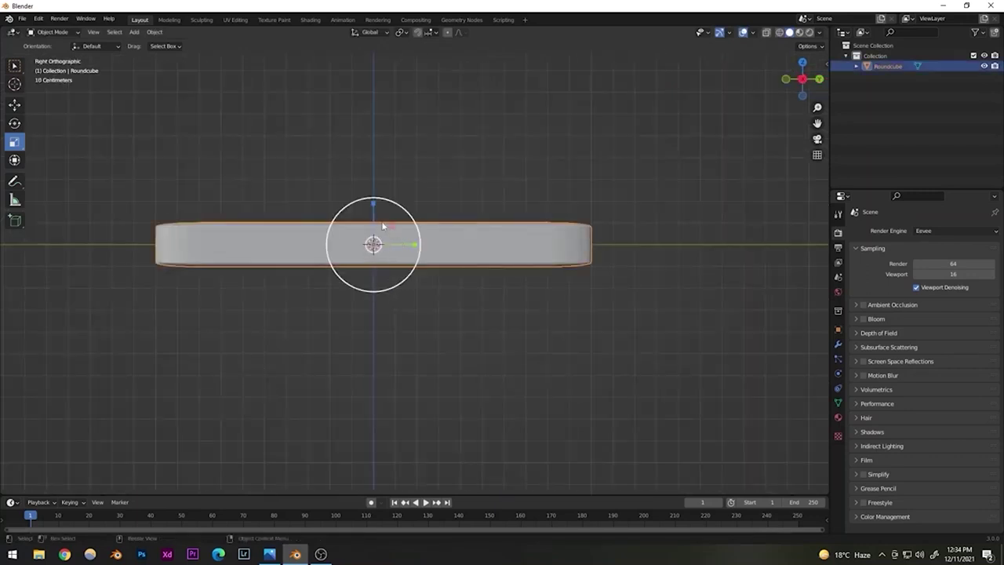
{"action": "left_click_drag", "start_coordinate": [373, 204], "coordinate": [371, 222]}
{"action": "left_click", "coordinate": [483, 263]}
- Scale the bar down along X to make it narrower
{"action": "middle_click_drag", "start_coordinate": [482, 264], "coordinate": [399, 293]}
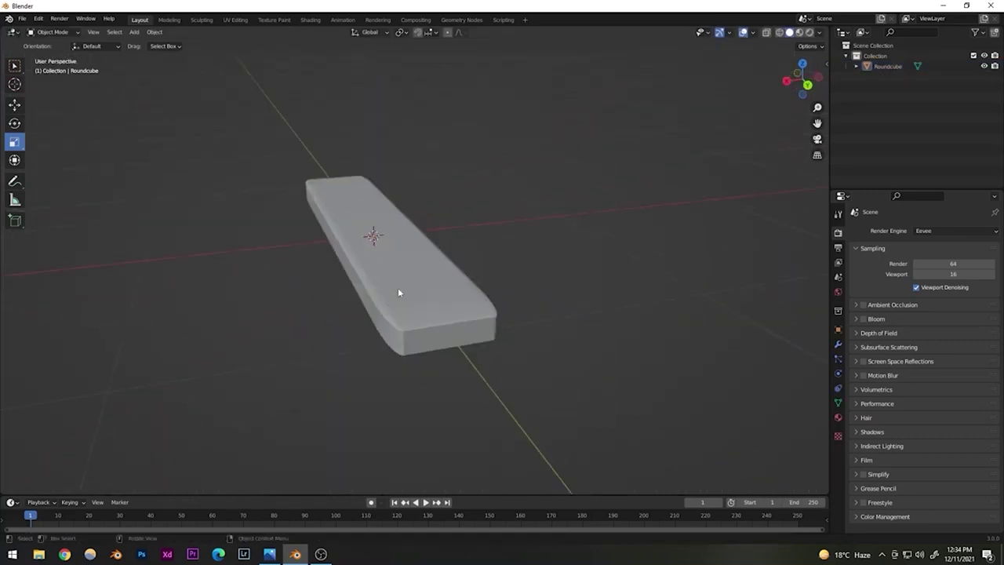
{"action": "left_click", "coordinate": [397, 292]}
{"action": "left_click_drag", "start_coordinate": [332, 235], "coordinate": [354, 235]}
{"action": "left_click", "coordinate": [463, 271]}
- Thin the narrowed bar further by scaling it down along Z
{"action": "scroll", "coordinate": [476, 263], "scroll_direction": "down", "scroll_amount": 5}
{"action": "middle_click_drag", "start_coordinate": [434, 293], "coordinate": [410, 277]}
{"action": "scroll", "coordinate": [450, 295], "scroll_direction": "up", "scroll_amount": 6}
{"action": "left_click", "coordinate": [410, 278]}
{"action": "left_click_drag", "start_coordinate": [316, 177], "coordinate": [308, 194]}
{"action": "left_click", "coordinate": [359, 137]}
- Scale the bar's thickness along Z by about 0.91
{"action": "scroll", "coordinate": [369, 212], "scroll_direction": "down", "scroll_amount": 7}
{"action": "middle_click_drag", "start_coordinate": [376, 259], "coordinate": [414, 277]}
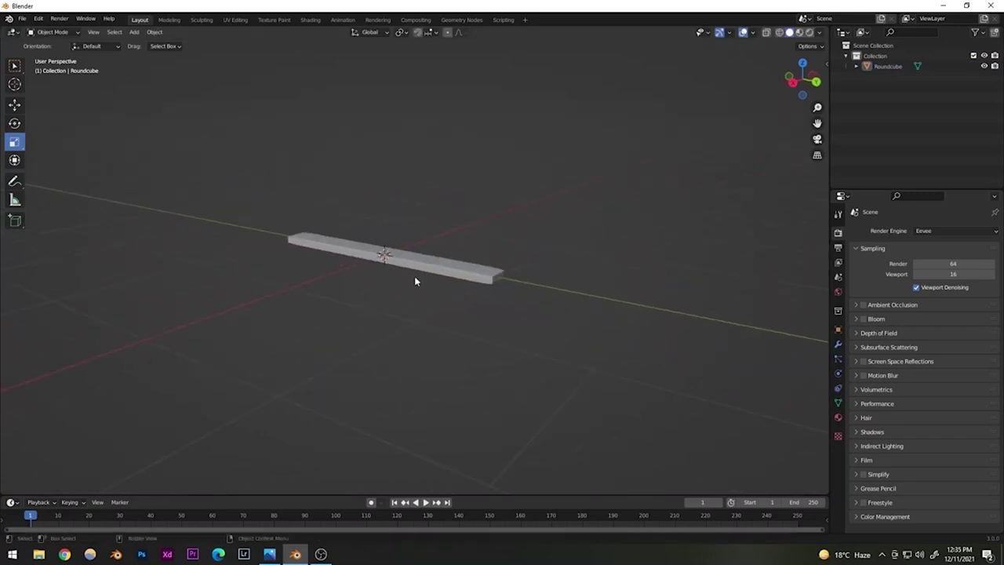
{"action": "scroll", "coordinate": [415, 281], "scroll_direction": "up", "scroll_amount": 5}
{"action": "middle_click_drag", "start_coordinate": [377, 314], "coordinate": [383, 356]}
{"action": "scroll", "coordinate": [383, 356], "scroll_direction": "down", "scroll_amount": 3}
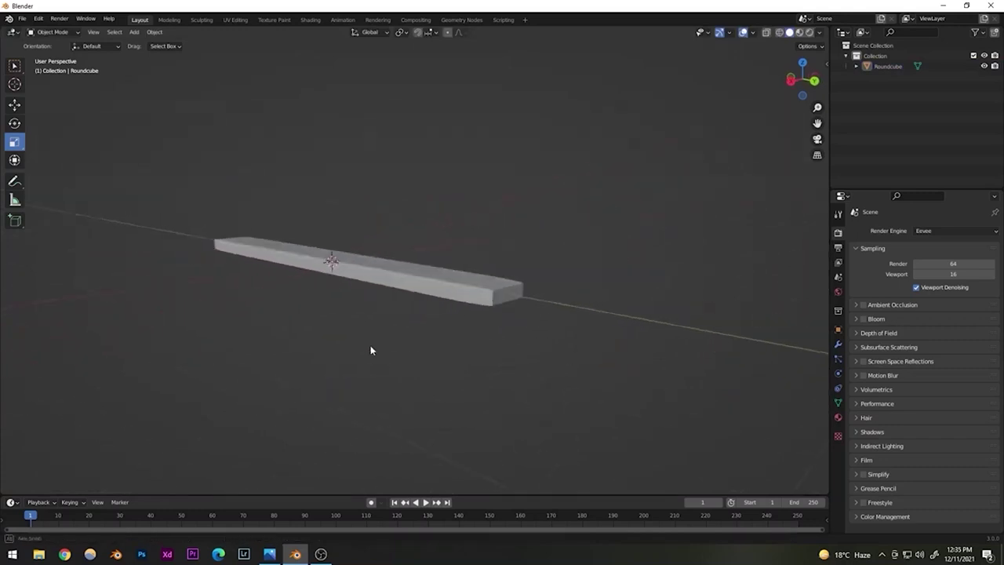
{"action": "left_click", "coordinate": [385, 265]}
{"action": "left_click_drag", "start_coordinate": [330, 222], "coordinate": [333, 235]}
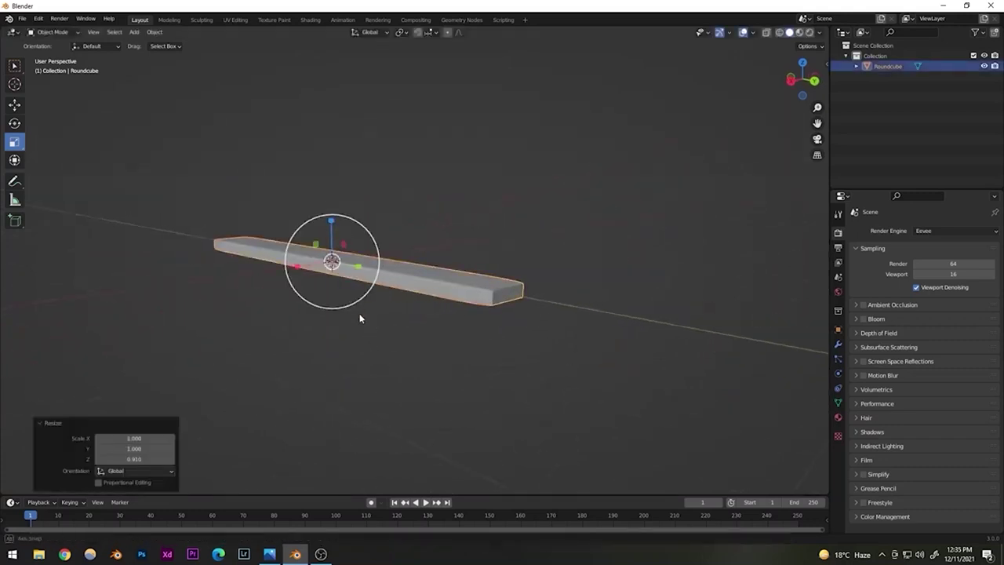
- Duplicate the bar in place without moving the copy, and leave the duplicate selected
{"action": "middle_click_drag", "start_coordinate": [359, 317], "coordinate": [331, 332]}
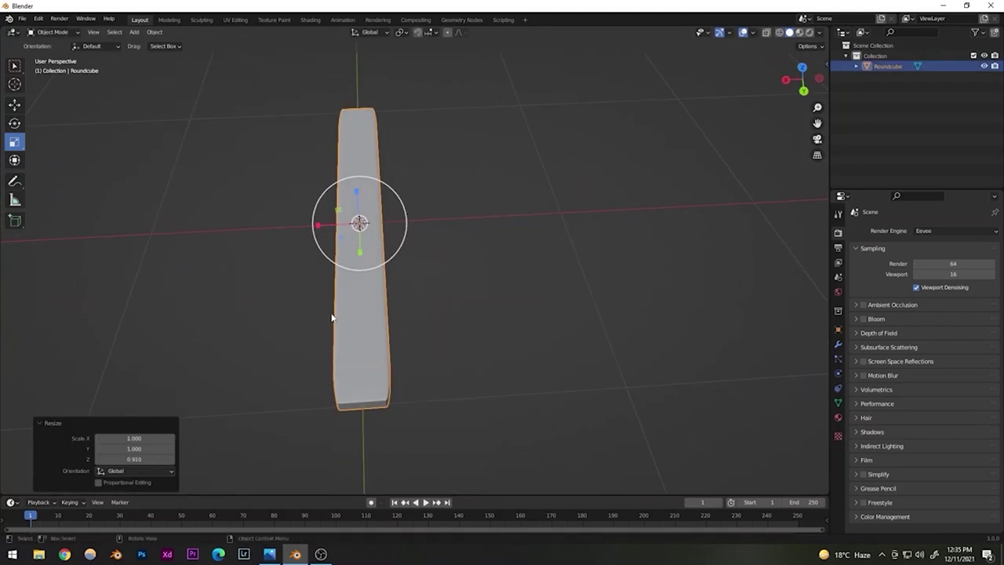
{"action": "key", "text": "shift+d"}
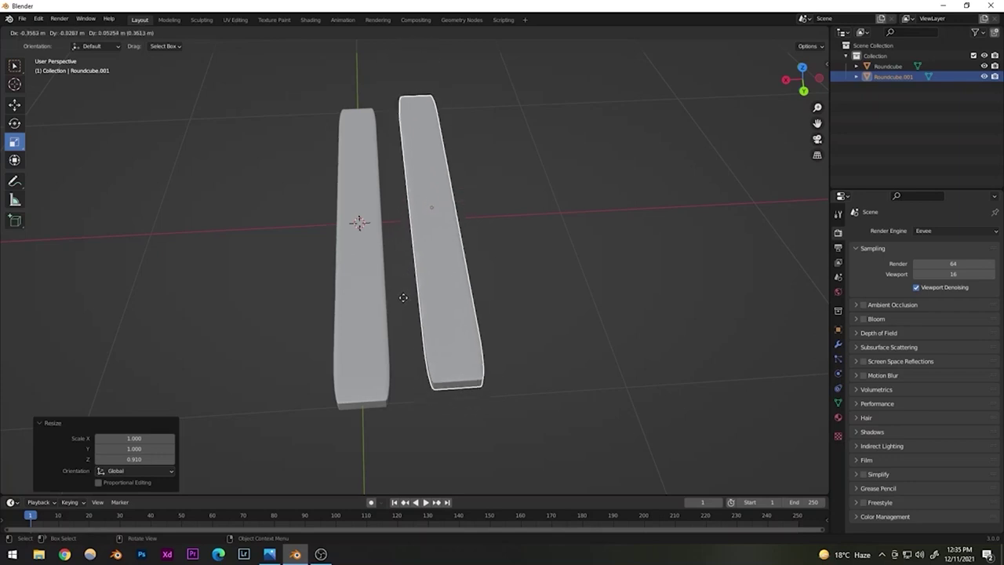
{"action": "key", "text": "Escape"}
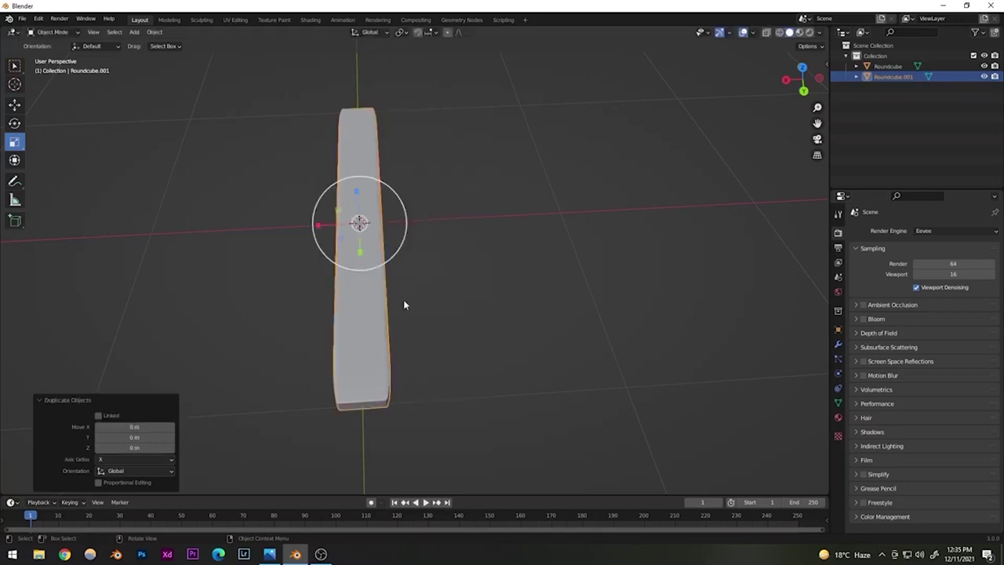
{"action": "middle_click_drag", "start_coordinate": [351, 327], "coordinate": [337, 338]}
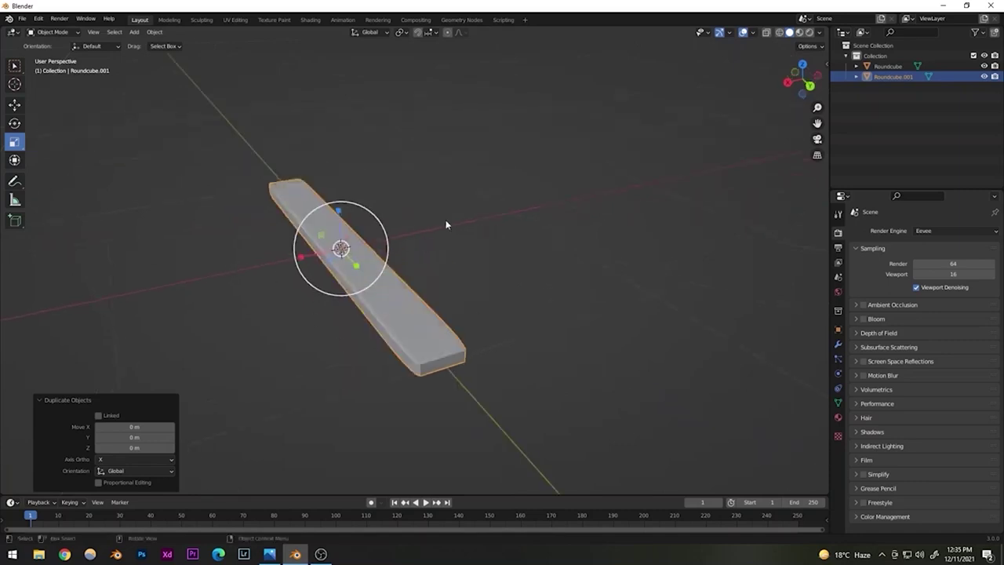
{"action": "left_click", "coordinate": [886, 66]}
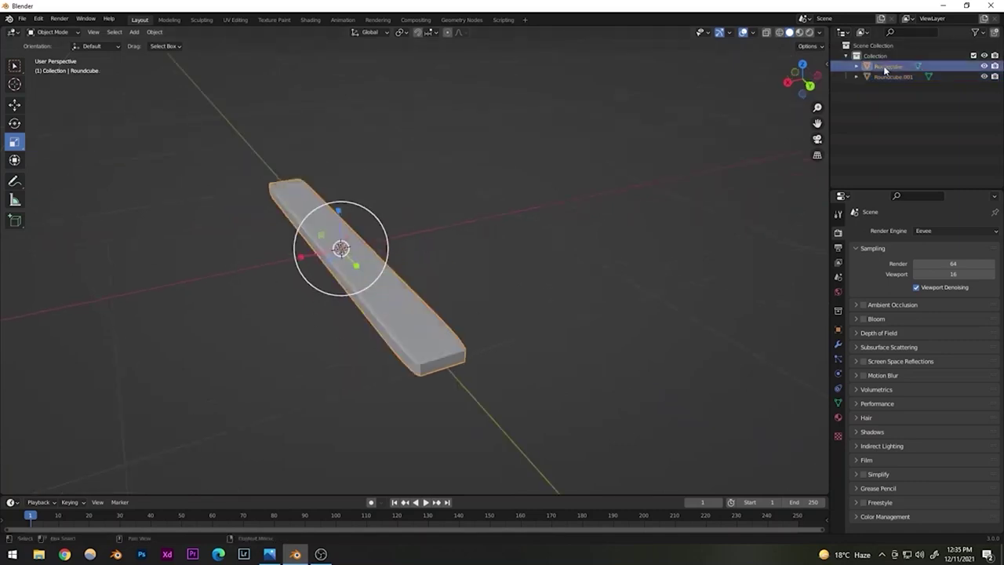
{"action": "left_click", "coordinate": [885, 76]}
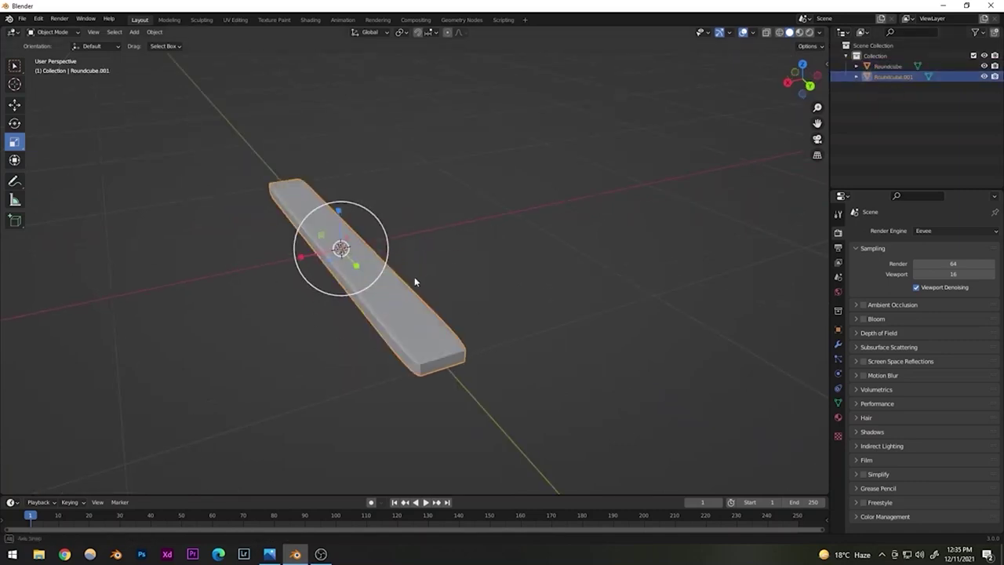
{"action": "middle_click_drag", "start_coordinate": [416, 282], "coordinate": [296, 196]}
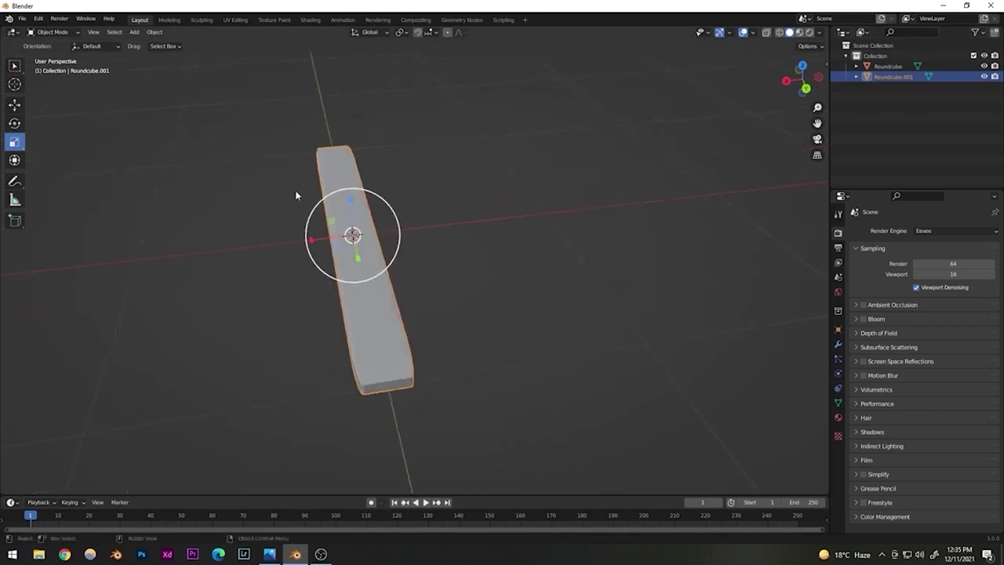
- Move the duplicate bar along X by about -0.24 m so it sits beside the original
{"action": "left_click", "coordinate": [13, 105]}
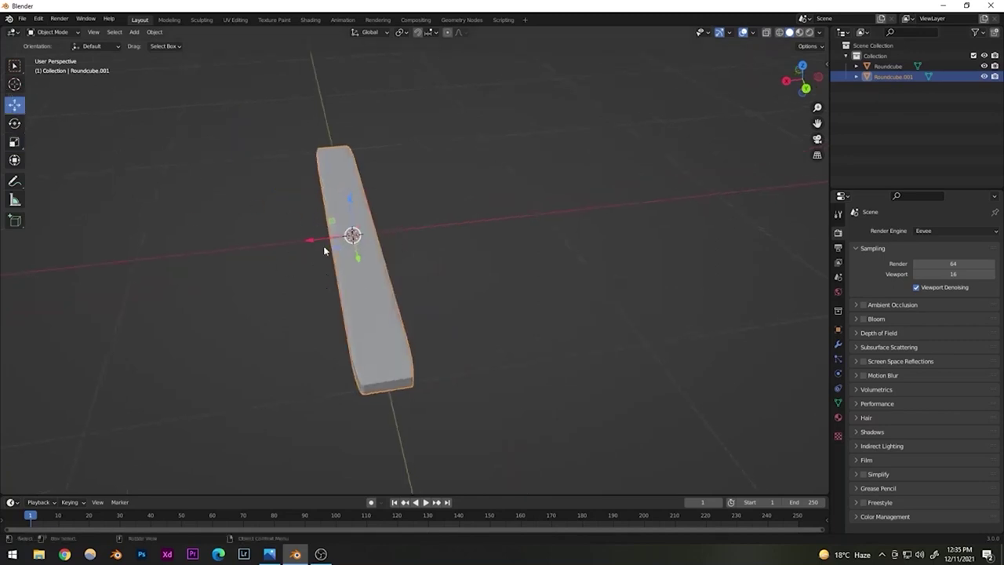
{"action": "key", "text": "shift+d"}
{"action": "key", "text": "x"}
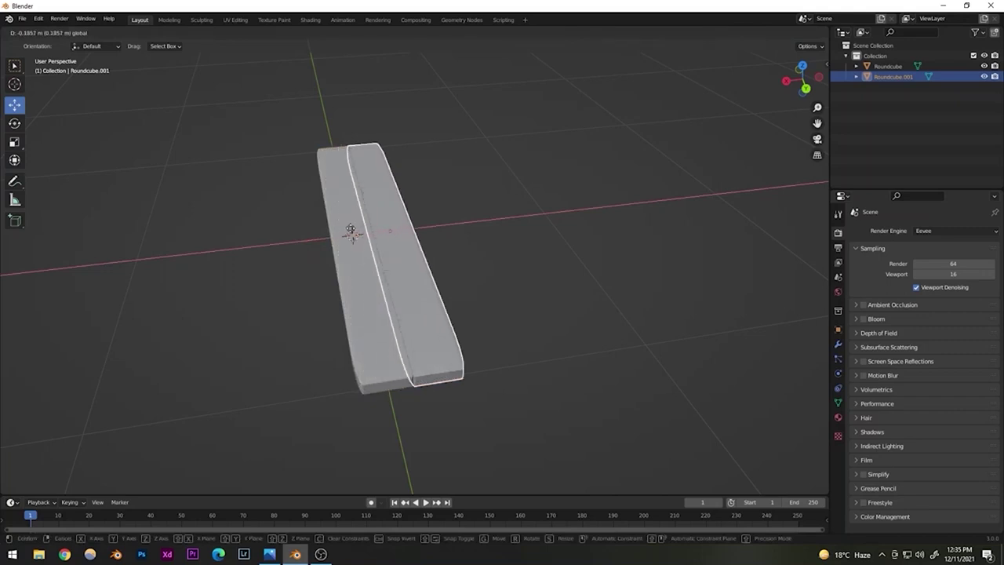
{"action": "left_click_drag", "start_coordinate": [359, 227], "coordinate": [358, 227]}
{"action": "middle_click_drag", "start_coordinate": [397, 269], "coordinate": [361, 345]}
- Nudge the duplicate bar along X by about 0.012 m towards the original in top view, leaving a thin gap
{"action": "key", "text": "KP_1"}
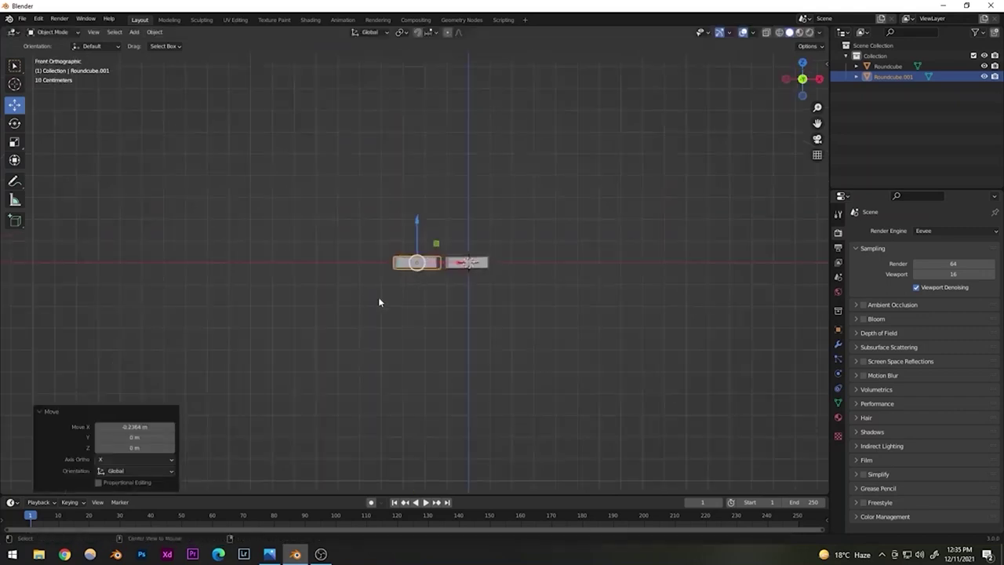
{"action": "key", "text": "KP_7"}
{"action": "middle_click_drag", "start_coordinate": [446, 348], "coordinate": [418, 232], "text": "shift"}
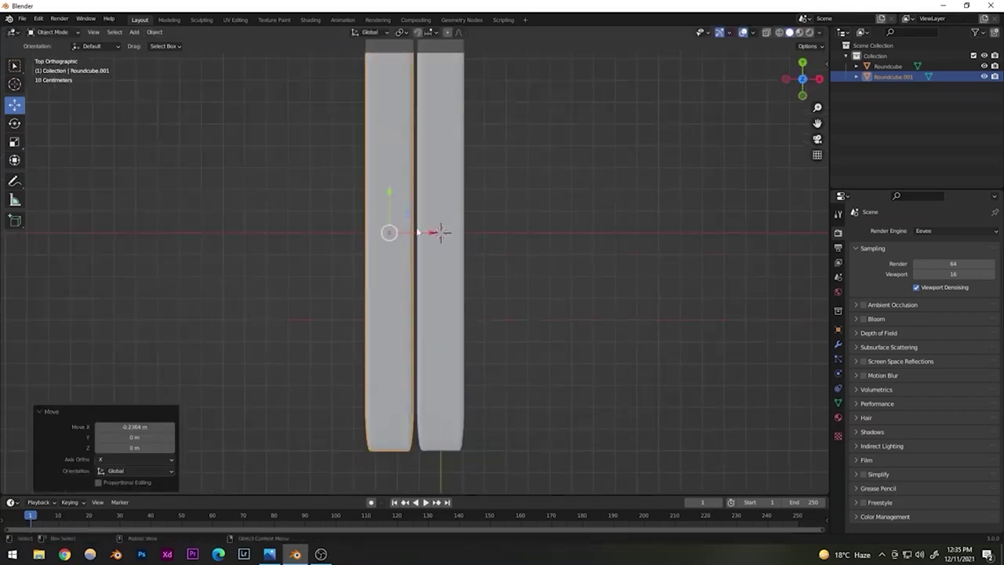
{"action": "left_click_drag", "start_coordinate": [425, 234], "coordinate": [428, 234]}
{"action": "scroll", "coordinate": [425, 237], "scroll_direction": "down", "scroll_amount": 5}
{"action": "scroll", "coordinate": [412, 280], "scroll_direction": "up", "scroll_amount": 10}
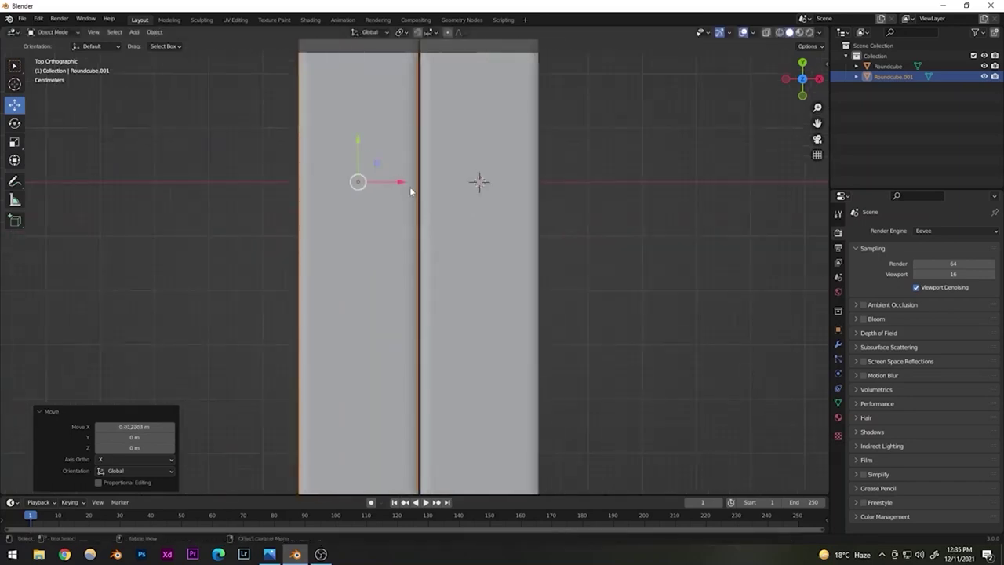
{"action": "left_click", "coordinate": [567, 229]}
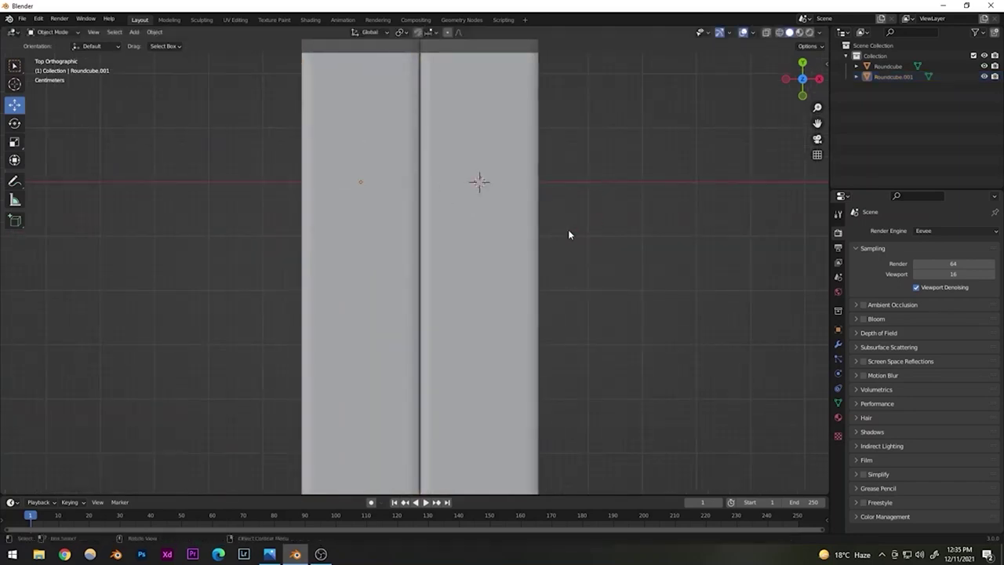
- Duplicate both bars and move the copies along X by about -0.44 m to make a row of four
{"action": "scroll", "coordinate": [413, 295], "scroll_direction": "down", "scroll_amount": 6}
{"action": "middle_click_drag", "start_coordinate": [413, 296], "coordinate": [469, 290], "text": "shift"}
{"action": "left_click_drag", "start_coordinate": [403, 85], "coordinate": [475, 166]}
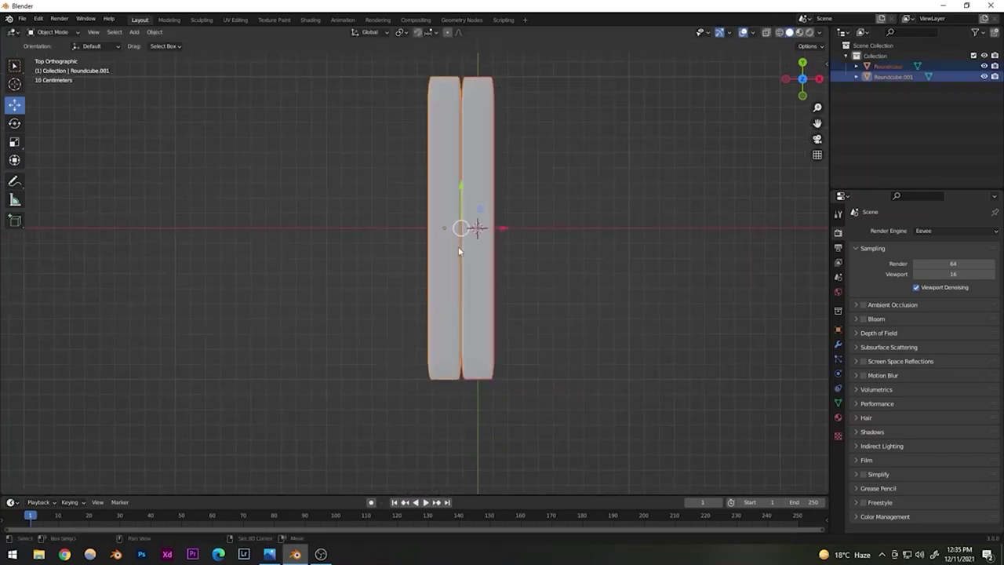
{"action": "key", "text": "shift+d"}
{"action": "key", "text": "Escape"}
{"action": "key", "text": "g"}
{"action": "key", "text": "x"}
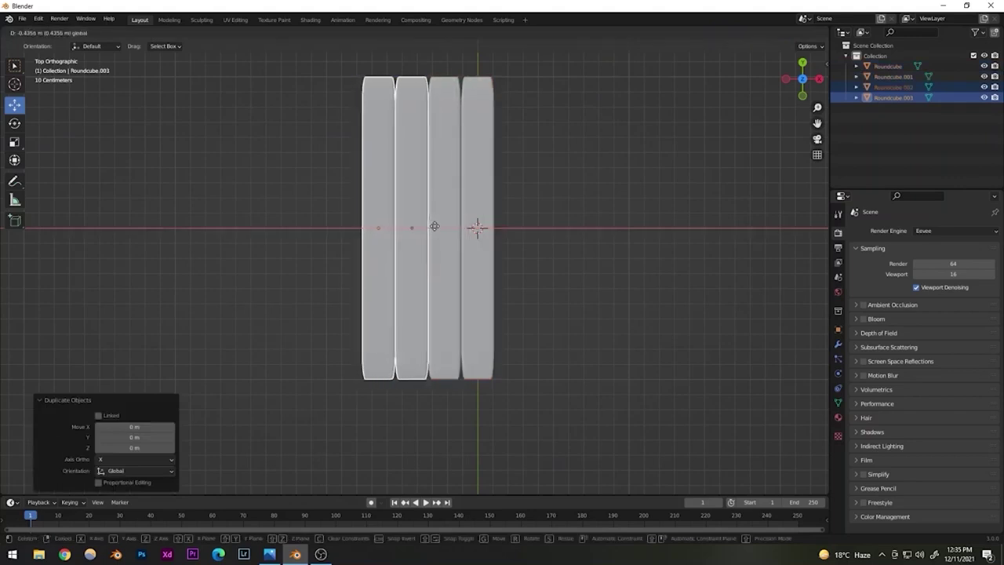
{"action": "left_click", "coordinate": [434, 226]}
{"action": "left_click", "coordinate": [556, 166]}
- Fine-tune the two newly copied bars along X to even out the gap beside the first pair
{"action": "scroll", "coordinate": [414, 216], "scroll_direction": "up", "scroll_amount": 5}
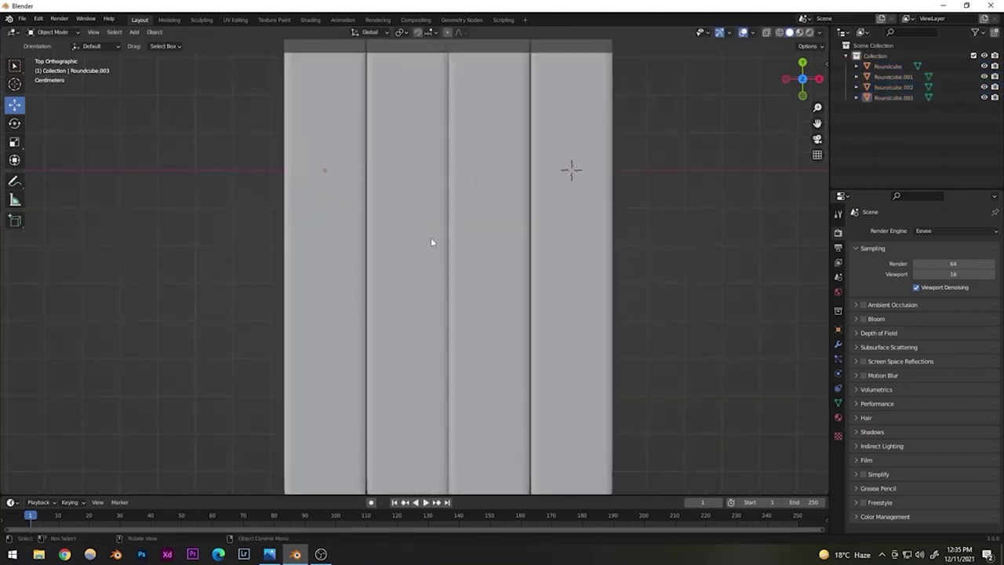
{"action": "left_click", "coordinate": [430, 237]}
{"action": "left_click", "coordinate": [350, 225], "text": "shift"}
{"action": "left_click_drag", "start_coordinate": [409, 172], "coordinate": [408, 168]}
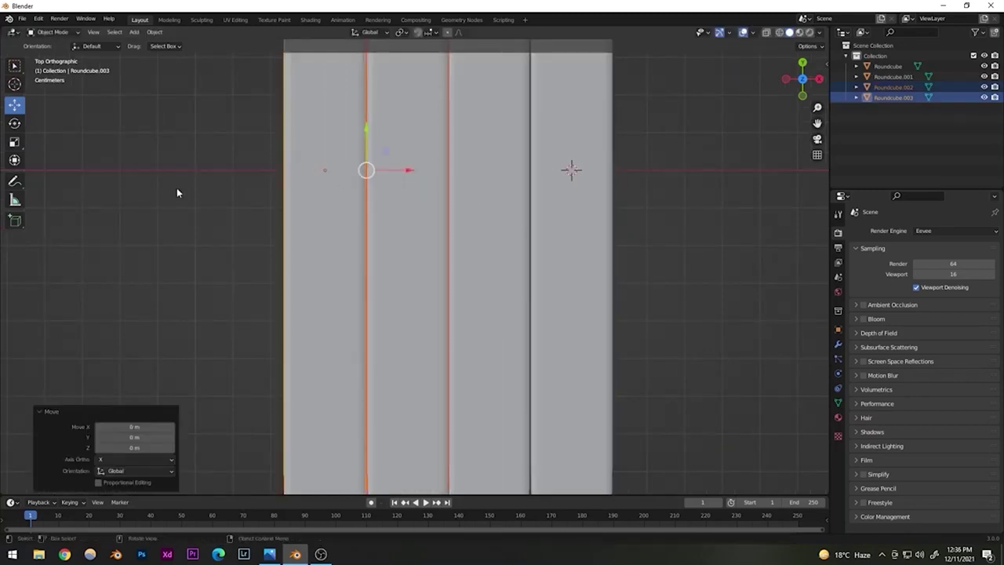
{"action": "left_click", "coordinate": [227, 220]}
- Duplicate the two bars farthest along negative X and move the copies by about -0.44 m along X
{"action": "scroll", "coordinate": [243, 231], "scroll_direction": "down", "scroll_amount": 5}
{"action": "scroll", "coordinate": [418, 265], "scroll_direction": "up", "scroll_amount": 3, "text": "ctrl"}
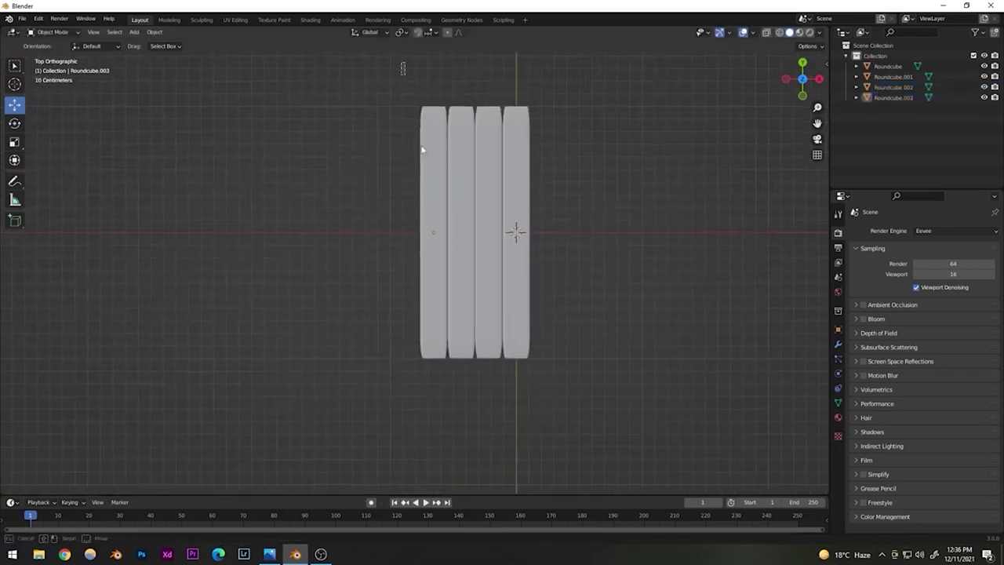
{"action": "left_click_drag", "start_coordinate": [398, 60], "coordinate": [563, 401]}
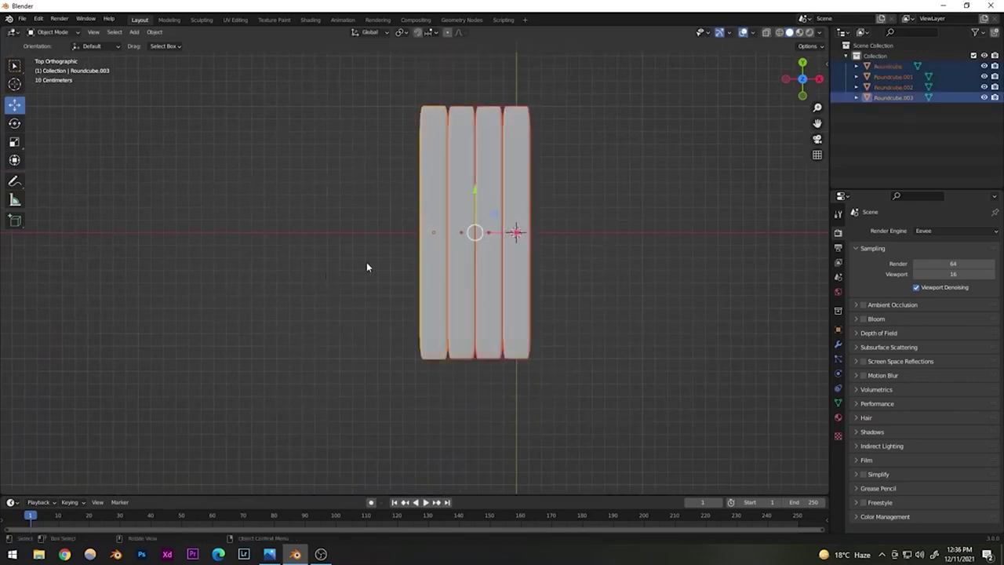
{"action": "left_click", "coordinate": [428, 80]}
{"action": "left_click_drag", "start_coordinate": [401, 77], "coordinate": [481, 253]}
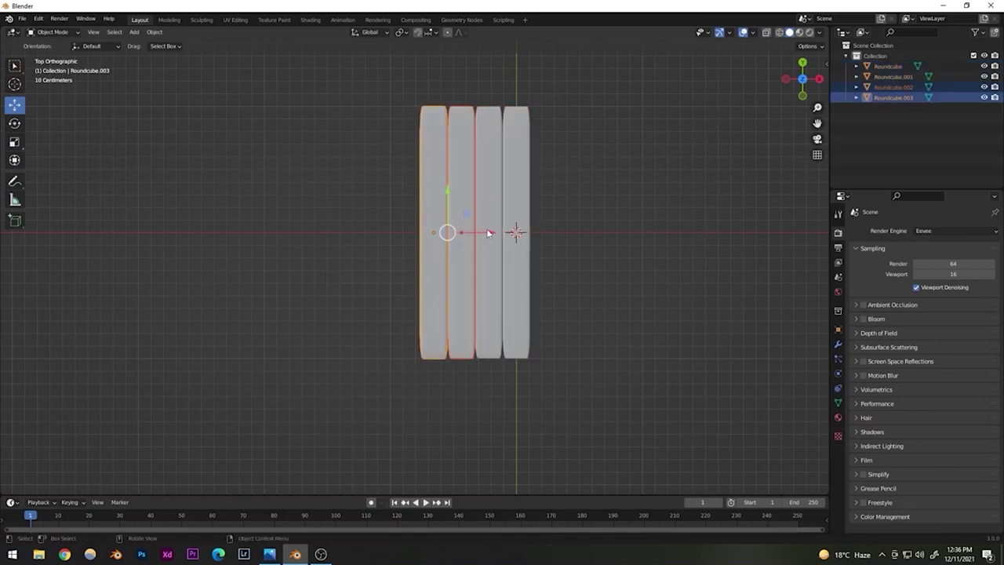
{"action": "key", "text": "shift+d"}
{"action": "key", "text": "x"}
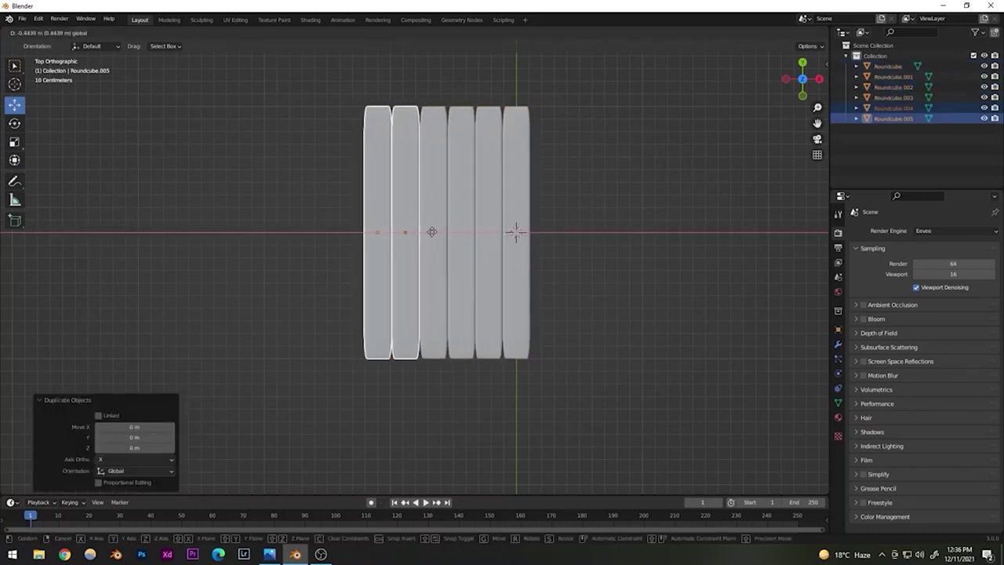
{"action": "left_click", "coordinate": [432, 232]}
{"action": "left_click", "coordinate": [242, 129]}
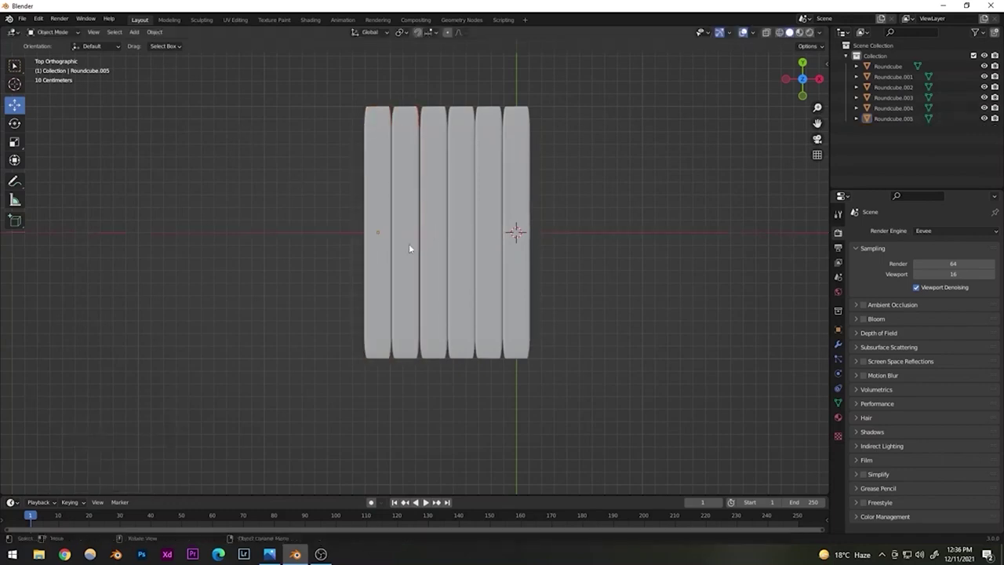
- Duplicate the newest pair of bars and move the copies by about -0.45 m along X, completing eight planks
{"action": "left_click", "coordinate": [408, 248]}
{"action": "left_click", "coordinate": [365, 263], "text": "shift"}
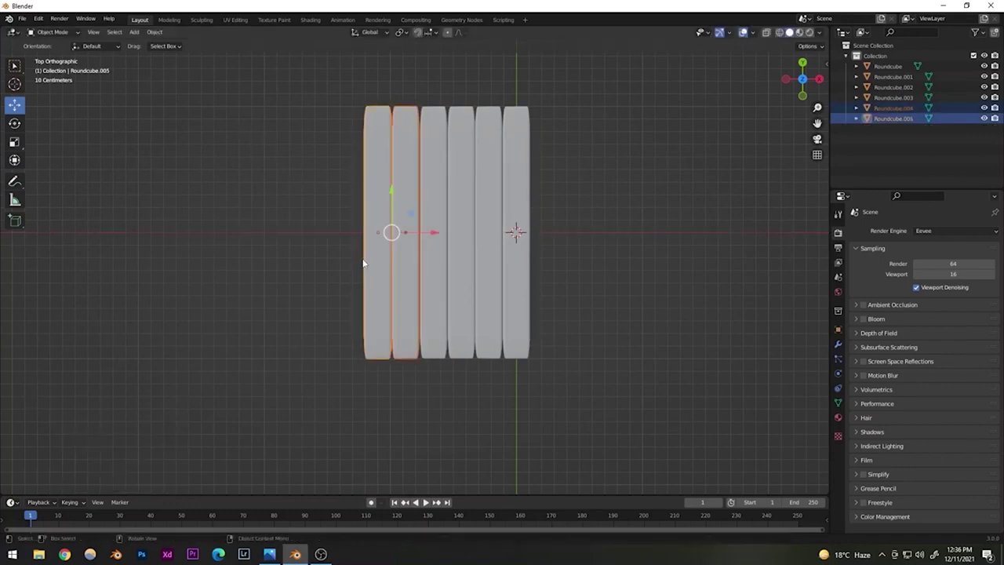
{"action": "key", "text": "shift+d"}
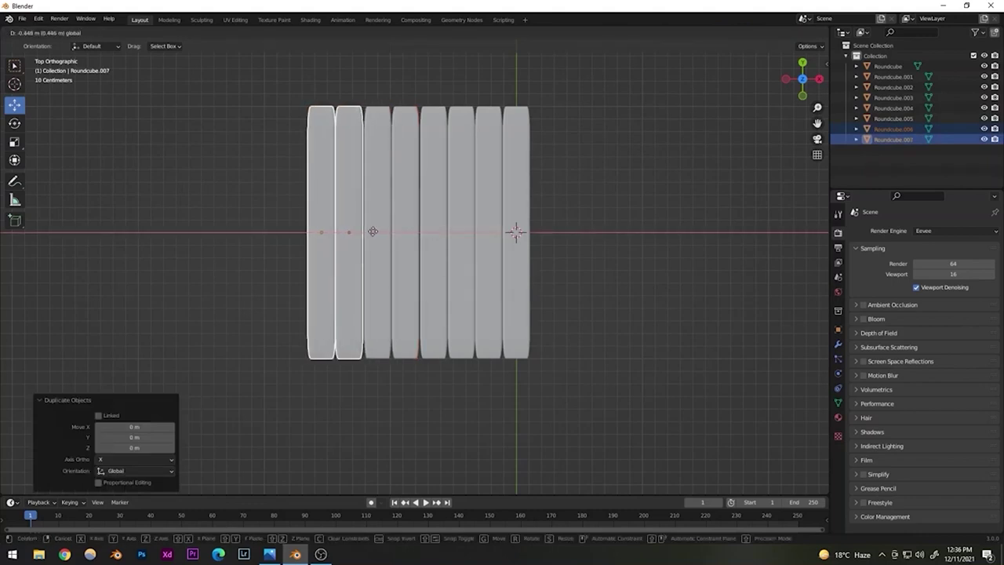
{"action": "left_click", "coordinate": [371, 231]}
{"action": "left_click", "coordinate": [546, 120]}
- Shift the second and third planks slightly along Y so their ends are staggered against the first plank
{"action": "middle_click_drag", "start_coordinate": [547, 120], "coordinate": [340, 259]}
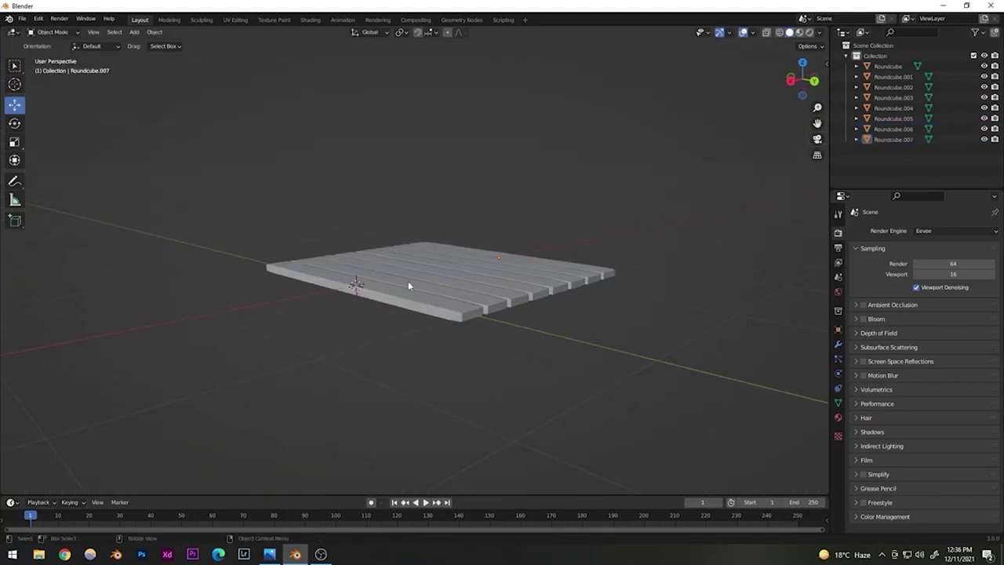
{"action": "mouse_move", "coordinate": [441, 352]}
{"action": "middle_mouse_down"}
{"action": "mouse_move", "coordinate": [478, 381]}
{"action": "mouse_move", "coordinate": [438, 340]}
{"action": "middle_mouse_up"}
{"action": "scroll", "coordinate": [441, 348], "scroll_direction": "up", "scroll_amount": 2}
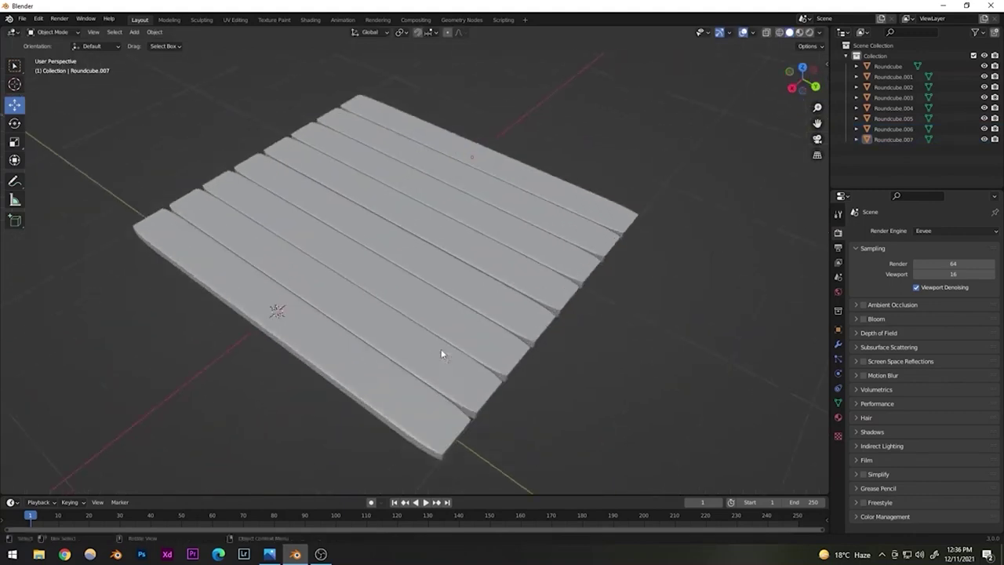
{"action": "middle_click_drag", "start_coordinate": [339, 350], "coordinate": [360, 350]}
{"action": "left_click", "coordinate": [406, 350]}
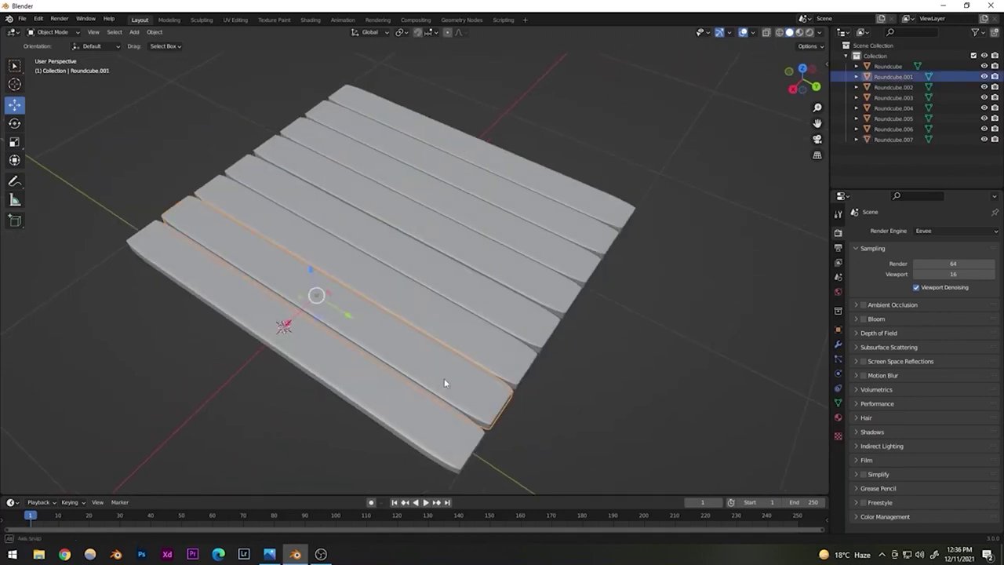
{"action": "middle_click_drag", "start_coordinate": [444, 378], "coordinate": [299, 230]}
{"action": "left_click_drag", "start_coordinate": [314, 241], "coordinate": [308, 237]}
{"action": "left_click_drag", "start_coordinate": [439, 258], "coordinate": [435, 256]}
{"action": "left_click", "coordinate": [425, 266]}
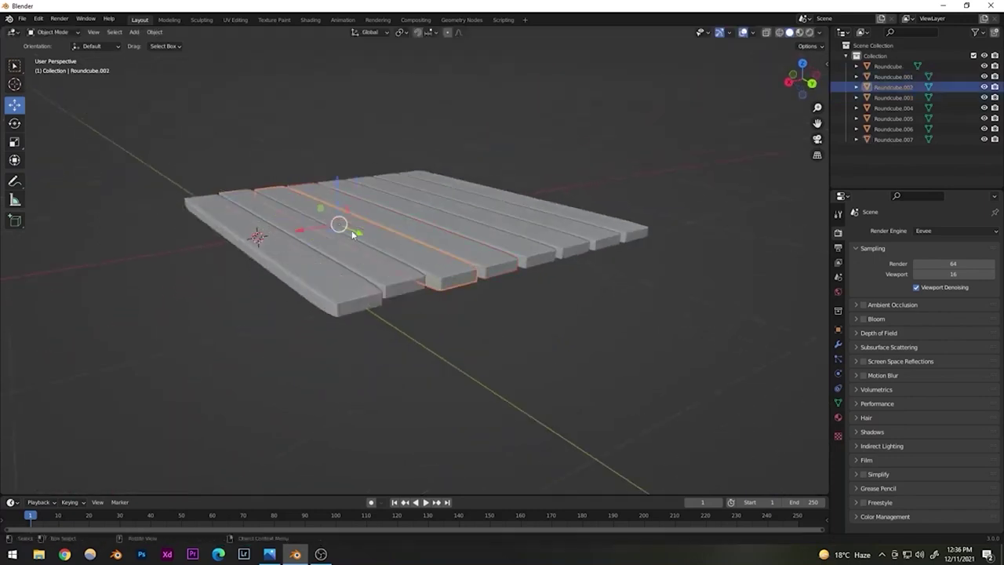
- Shift the fourth plank by about -0.014 m and the fifth plank by about -0.041 m along Y
{"action": "left_click", "coordinate": [423, 243]}
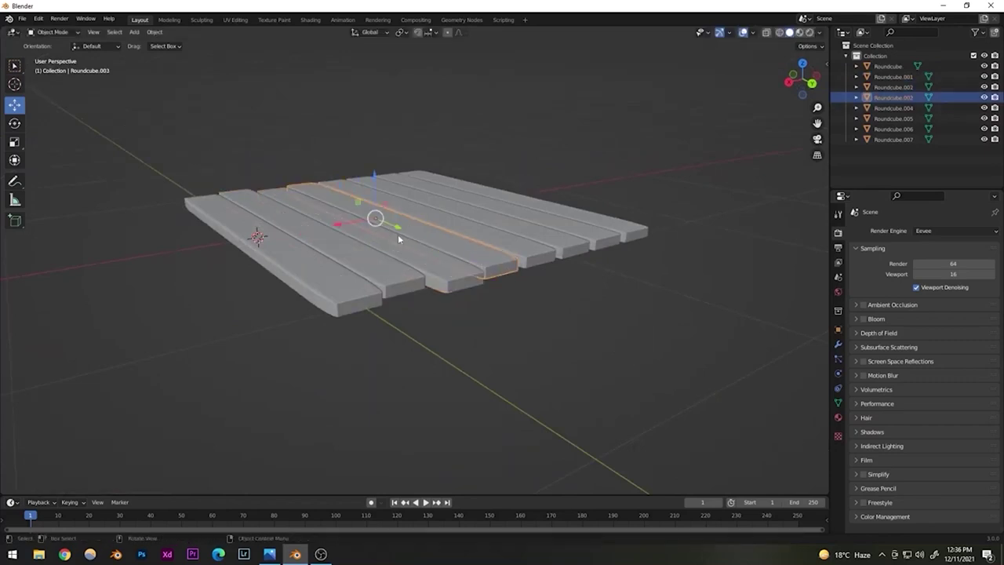
{"action": "key", "text": "g"}
{"action": "key", "text": "y"}
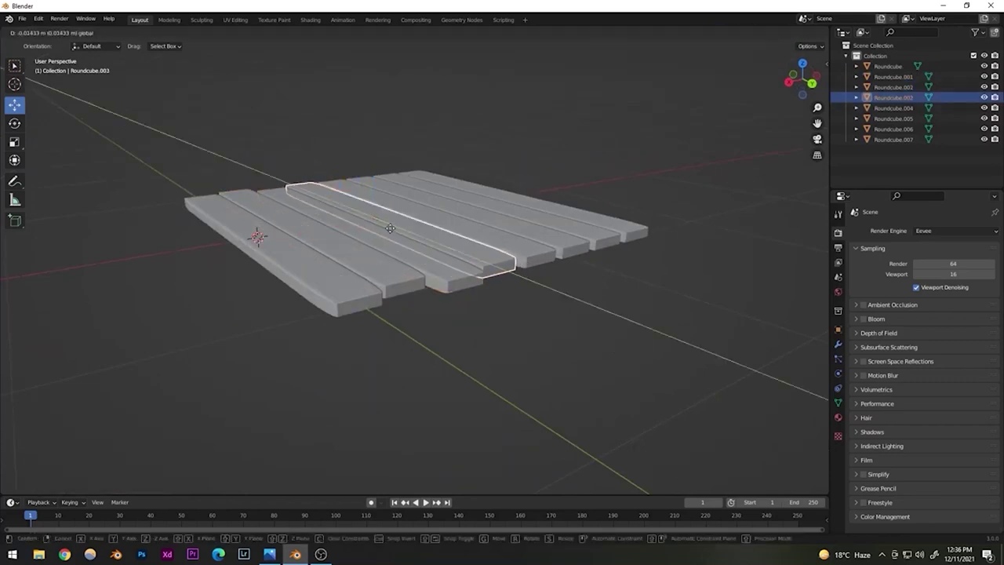
{"action": "left_click", "coordinate": [390, 227]}
{"action": "left_click", "coordinate": [491, 241]}
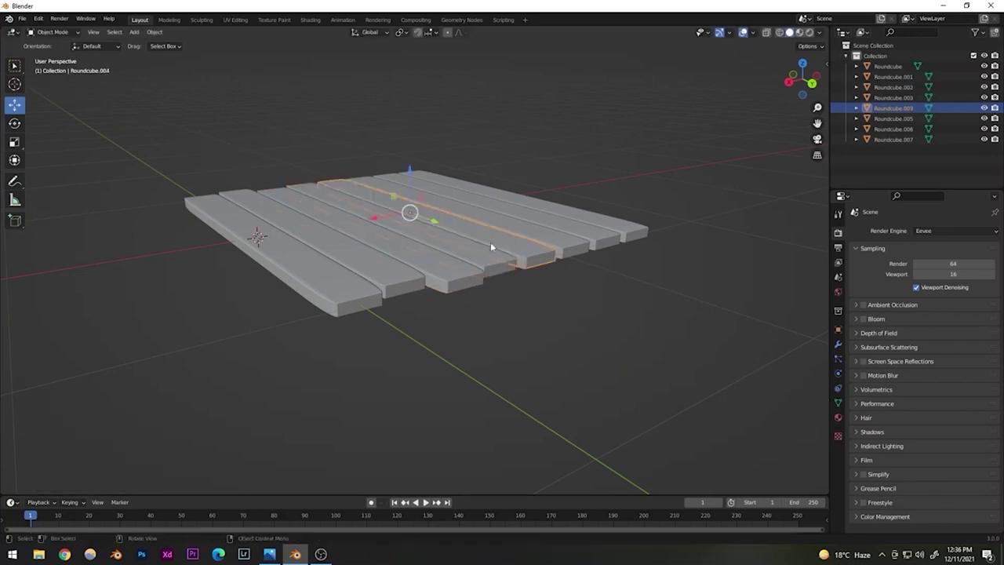
{"action": "key", "text": "g"}
{"action": "key", "text": "y"}
{"action": "left_click", "coordinate": [425, 221]}
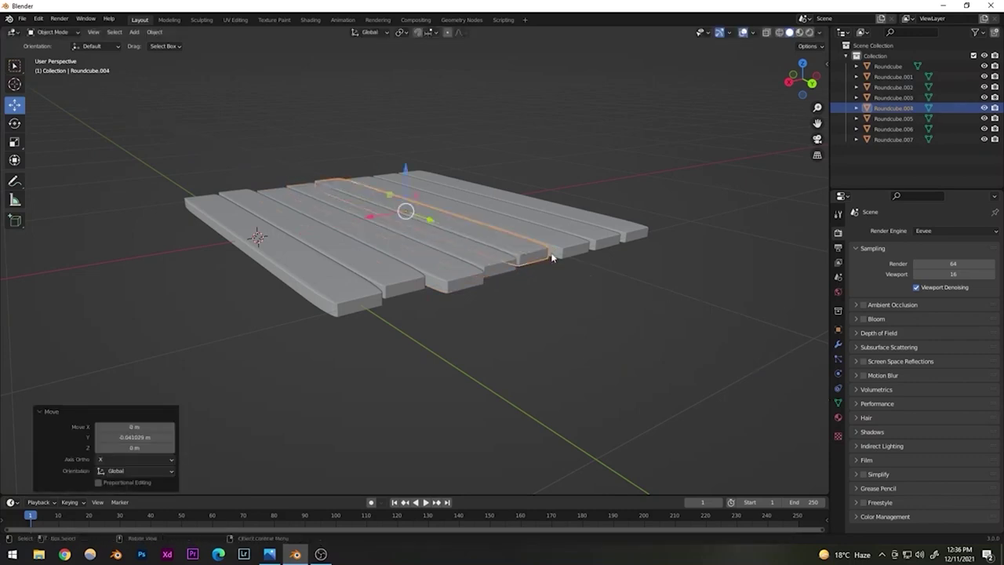
- Shift the sixth plank by about 0.03 m and the fourth plank by about 0.027 m along Y
{"action": "left_click", "coordinate": [488, 224]}
{"action": "key", "text": "g"}
{"action": "key", "text": "y"}
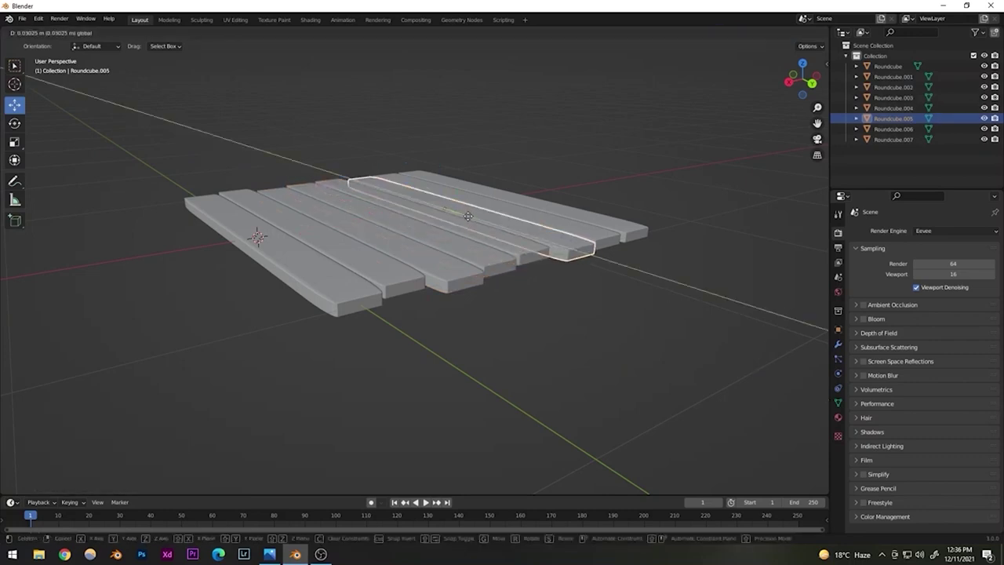
{"action": "left_click", "coordinate": [505, 273]}
{"action": "left_click", "coordinate": [474, 246]}
{"action": "key", "text": "g"}
{"action": "key", "text": "y"}
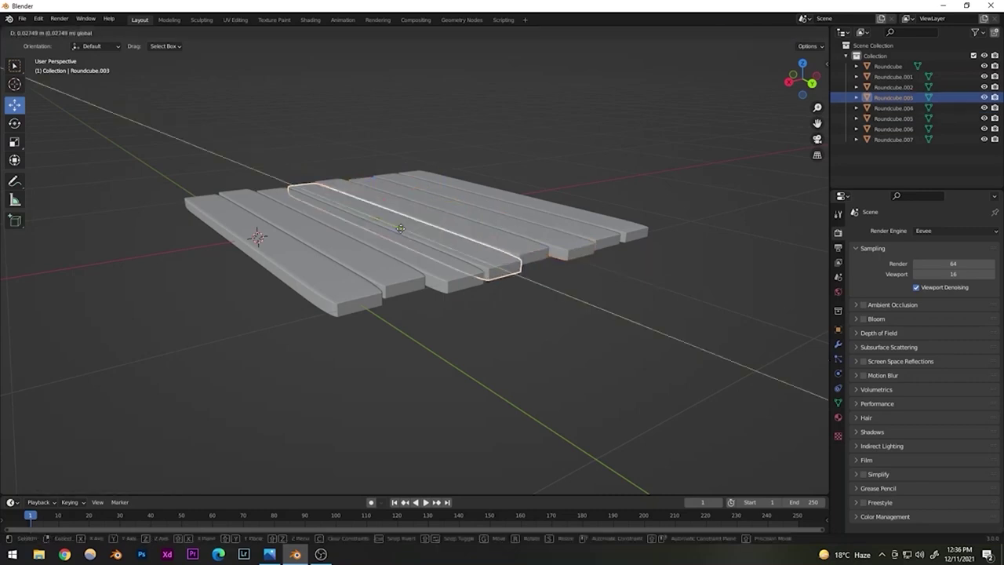
{"action": "left_click", "coordinate": [429, 232]}
- Shift the seventh and eighth planks slightly along negative Y to finish the uneven ends, and clear the selection
{"action": "left_click", "coordinate": [568, 235]}
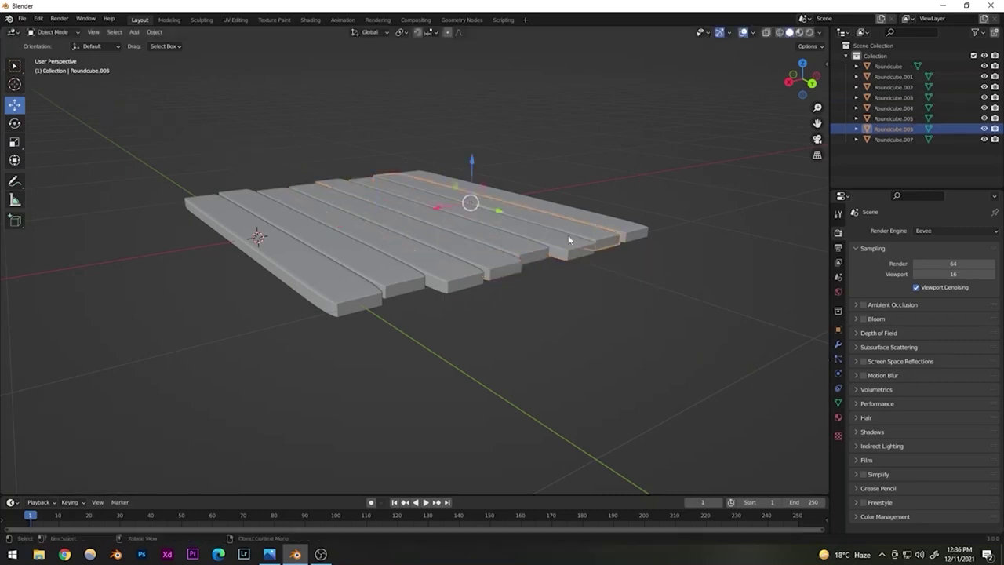
{"action": "left_click_drag", "start_coordinate": [494, 210], "coordinate": [595, 218]}
{"action": "left_click", "coordinate": [582, 219]}
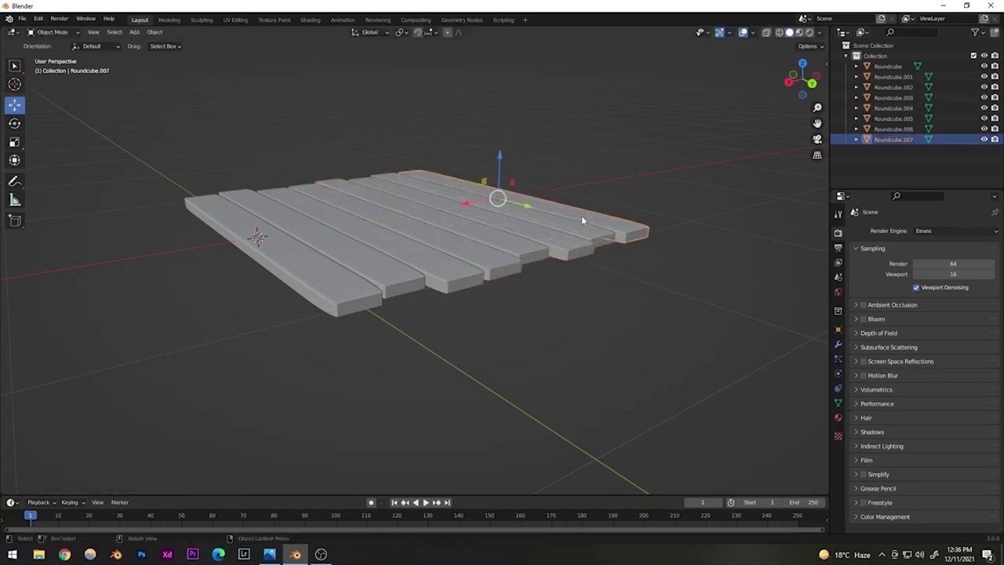
{"action": "left_click_drag", "start_coordinate": [528, 208], "coordinate": [555, 177]}
{"action": "left_click", "coordinate": [574, 151]}
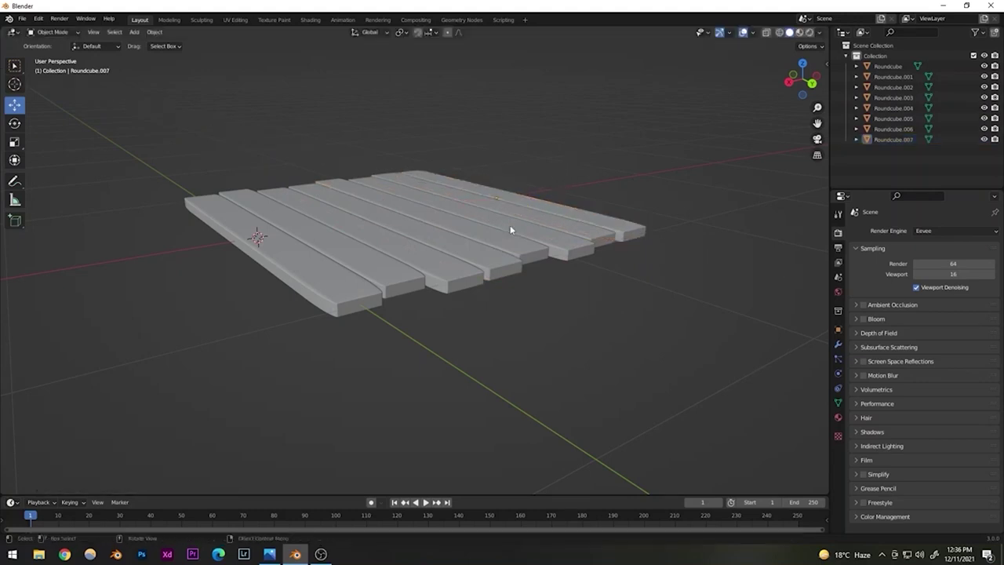
- Save the scene as "house2 .blend" in the Blender Work folder on drive G
{"action": "scroll", "coordinate": [354, 306], "scroll_direction": "down", "scroll_amount": 4}
{"action": "mouse_move", "coordinate": [354, 307]}
{"action": "middle_mouse_down"}
{"action": "mouse_move", "coordinate": [401, 369]}
{"action": "mouse_move", "coordinate": [370, 314]}
{"action": "middle_mouse_up"}
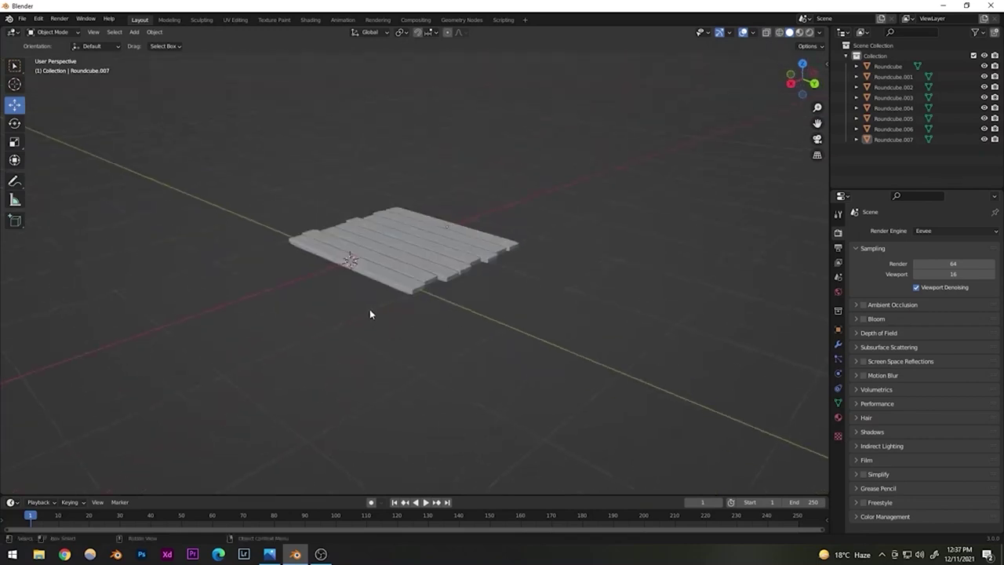
{"action": "key", "text": "ctrl+s"}
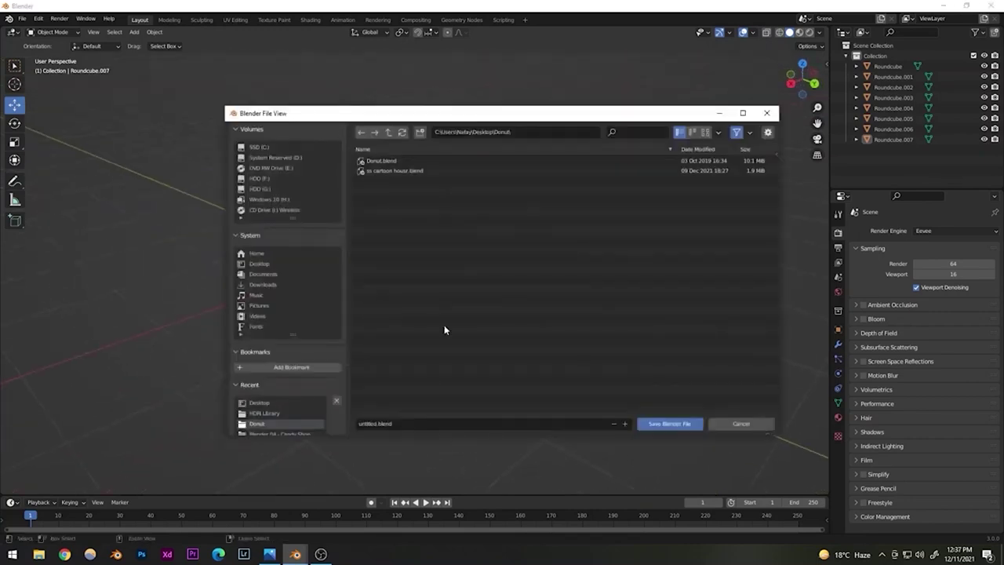
{"action": "left_click", "coordinate": [259, 265]}
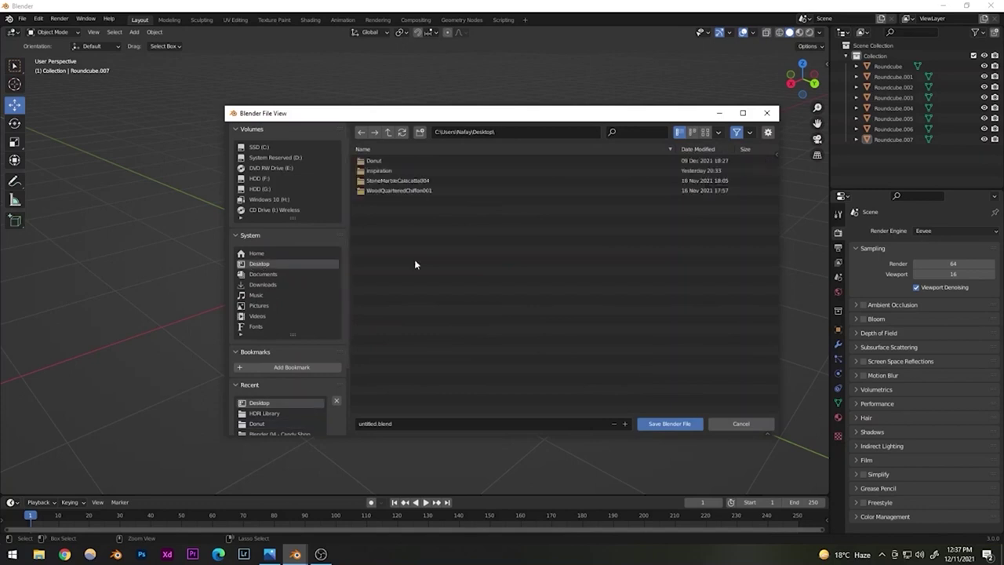
{"action": "scroll", "coordinate": [259, 424], "scroll_direction": "down", "scroll_amount": 1}
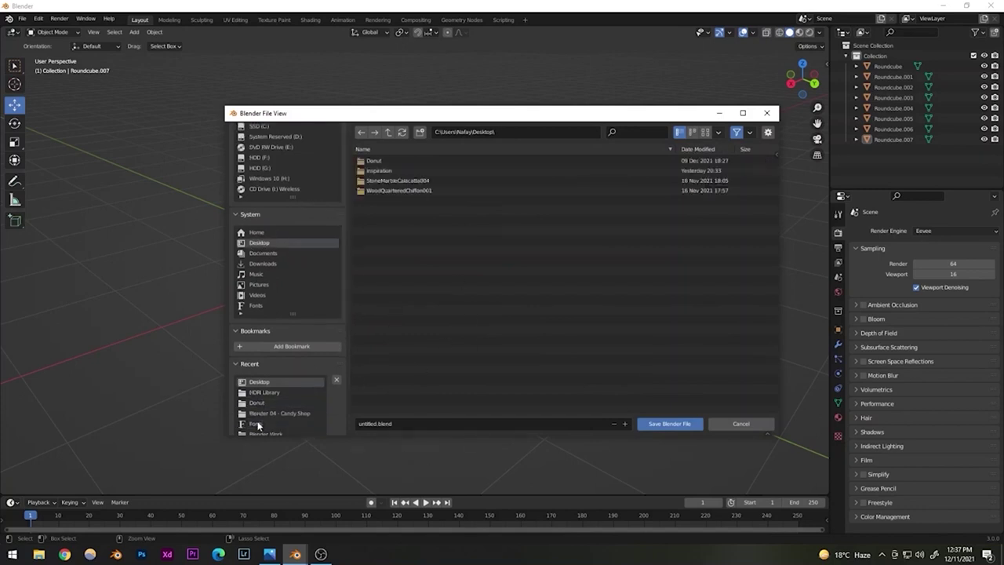
{"action": "scroll", "coordinate": [261, 423], "scroll_direction": "down", "scroll_amount": 1}
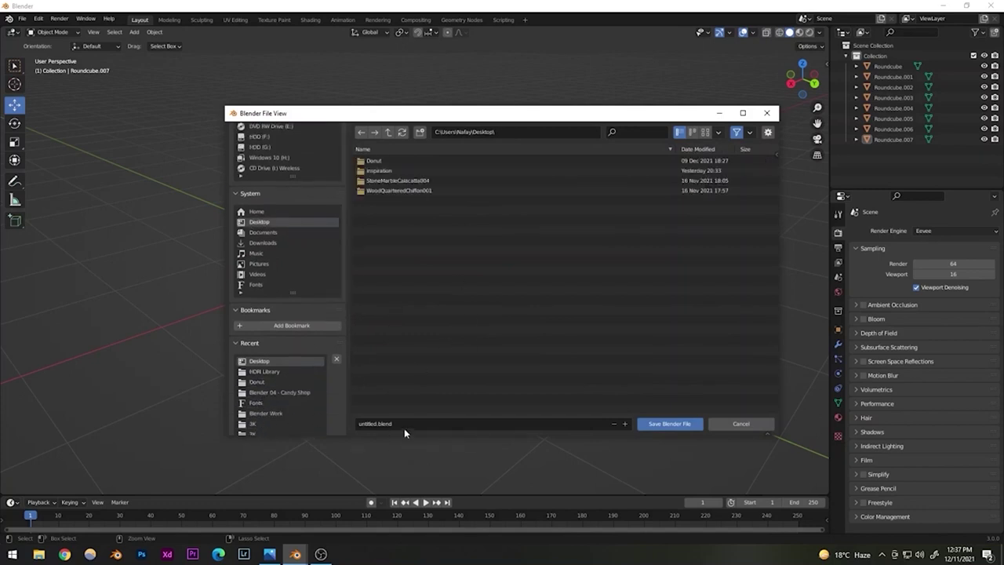
{"action": "left_click", "coordinate": [267, 412]}
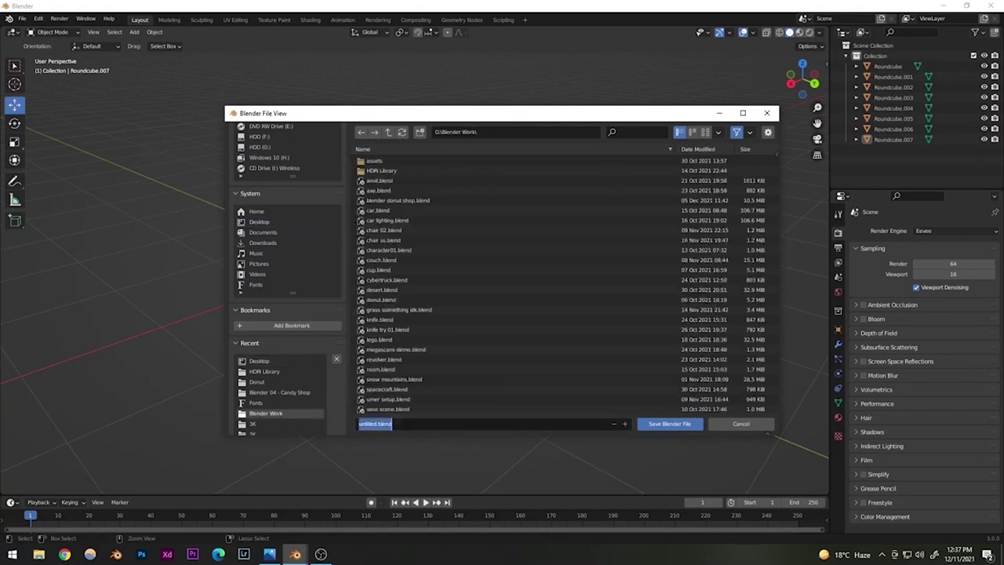
{"action": "type", "text": "Ho"}
{"action": "key", "text": "Return"}
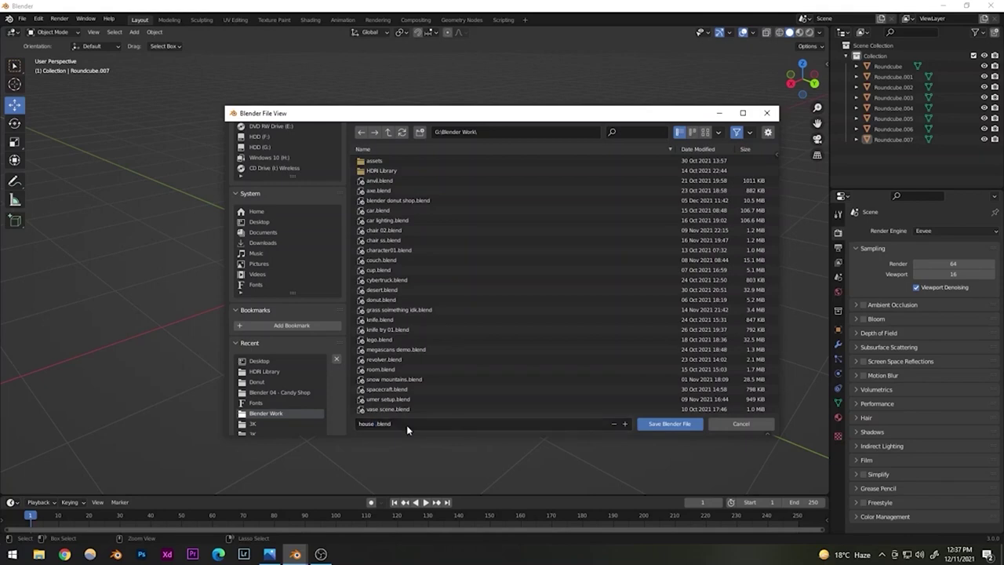
{"action": "left_click", "coordinate": [407, 424]}
{"action": "left_click", "coordinate": [374, 423]}
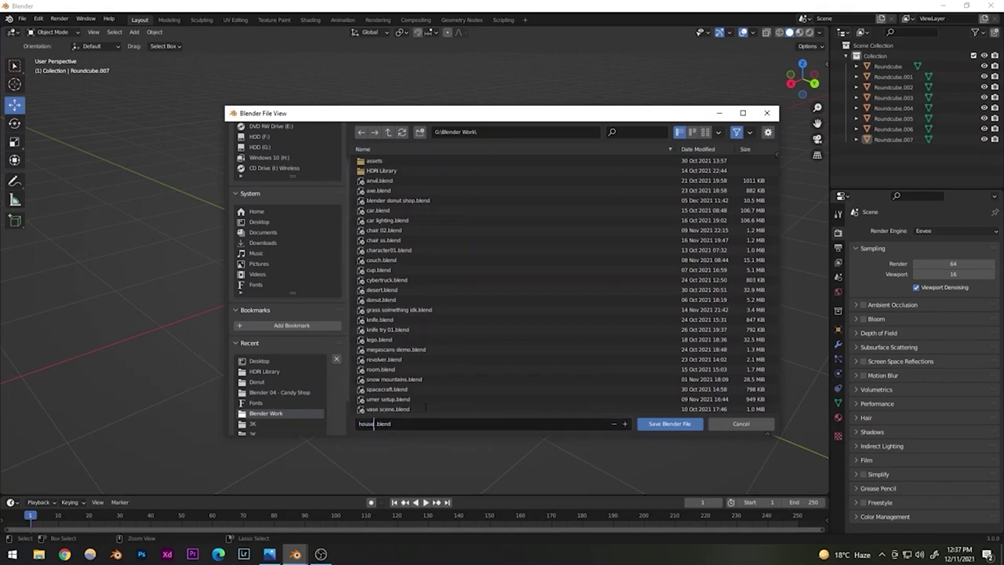
{"action": "left_click", "coordinate": [673, 424]}
- Delete the leftover selected object and add a cube mesh to the scene
{"action": "scroll", "coordinate": [393, 293], "scroll_direction": "up", "scroll_amount": 5}
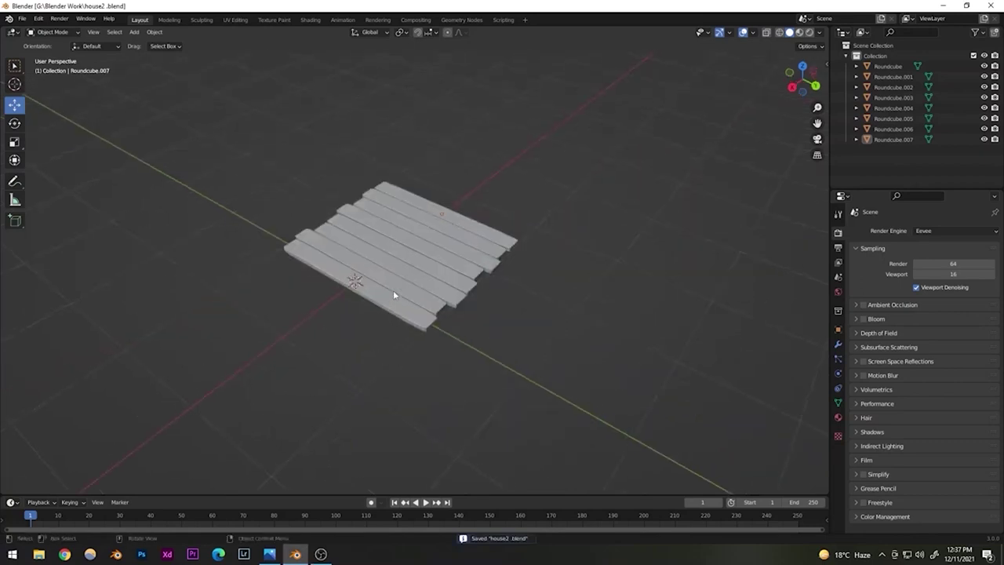
{"action": "scroll", "coordinate": [394, 289], "scroll_direction": "down", "scroll_amount": 6}
{"action": "middle_click_drag", "start_coordinate": [394, 290], "coordinate": [369, 239]}
{"action": "key", "text": "Delete"}
{"action": "middle_click_drag", "start_coordinate": [134, 122], "coordinate": [254, 197]}
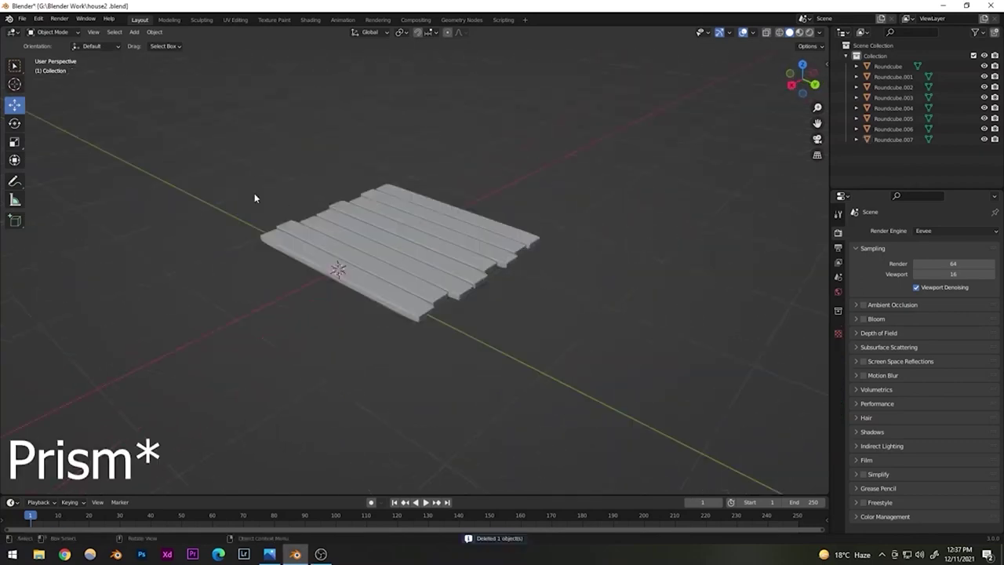
{"action": "left_click", "coordinate": [134, 32]}
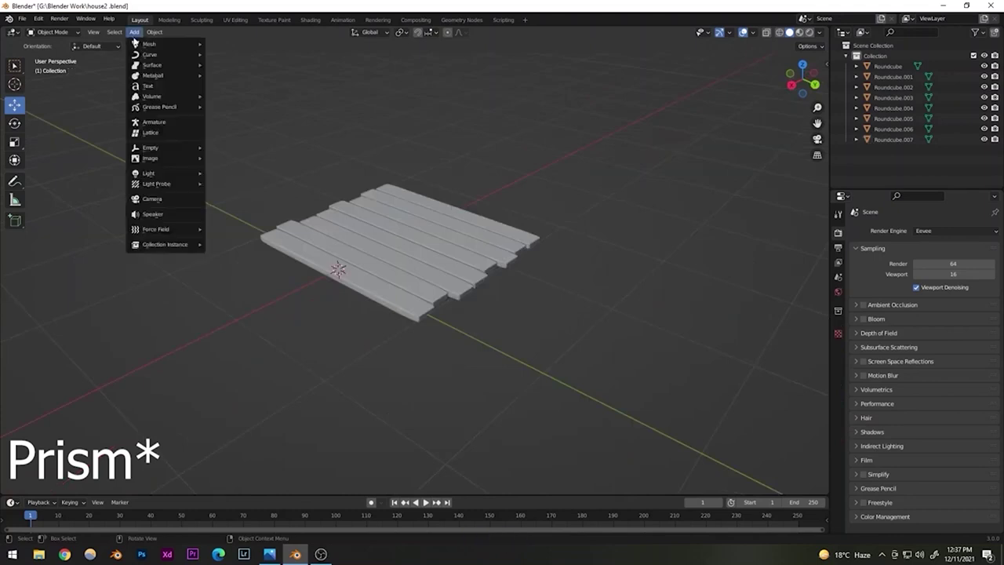
{"action": "mouse_move", "coordinate": [145, 49]}
{"action": "left_click", "coordinate": [227, 53]}
- Move the cube about -0.89 m along X over the planks, scale it uniformly by about 0.68, and nudge it along X
{"action": "middle_click_drag", "start_coordinate": [398, 265], "coordinate": [283, 259]}
{"action": "left_click_drag", "start_coordinate": [282, 258], "coordinate": [353, 250]}
{"action": "middle_click_drag", "start_coordinate": [385, 256], "coordinate": [551, 219]}
{"action": "key", "text": "s"}
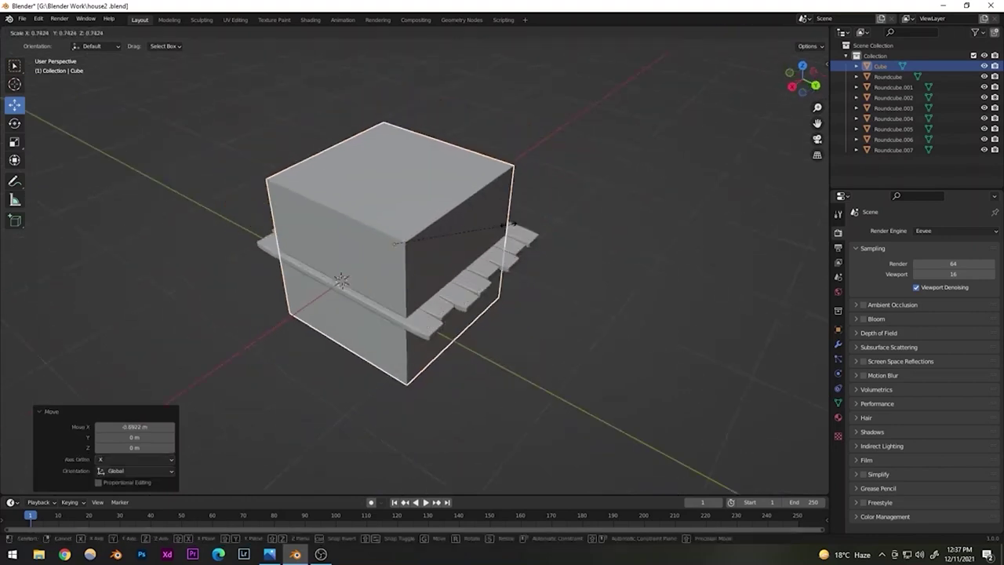
{"action": "left_click", "coordinate": [501, 225]}
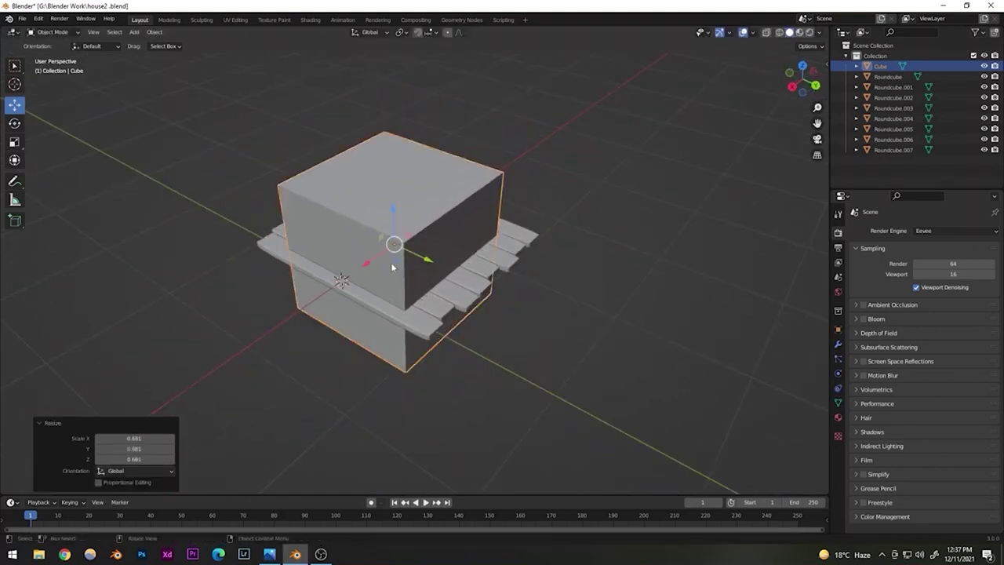
{"action": "mouse_move", "coordinate": [365, 261]}
{"action": "left_mouse_down"}
{"action": "mouse_move", "coordinate": [381, 246]}
{"action": "mouse_move", "coordinate": [365, 259]}
{"action": "mouse_move", "coordinate": [421, 257]}
{"action": "mouse_move", "coordinate": [371, 256]}
{"action": "left_mouse_up"}
- Raise the cube about 0.40 m along Z so most of it stands above the plank platform
{"action": "middle_click_drag", "start_coordinate": [398, 259], "coordinate": [396, 231]}
{"action": "key", "text": "g"}
{"action": "key", "text": "z"}
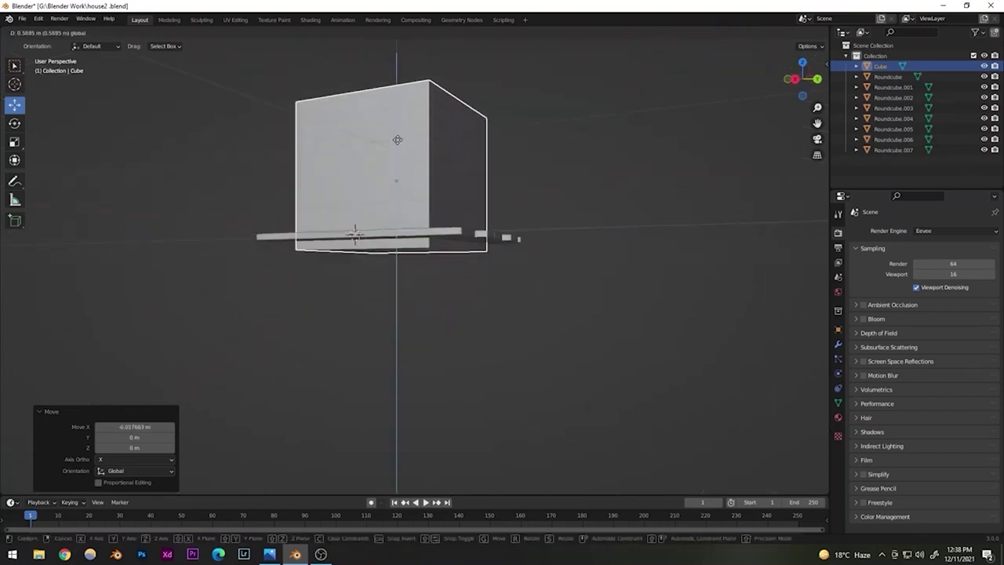
{"action": "left_click", "coordinate": [397, 159]}
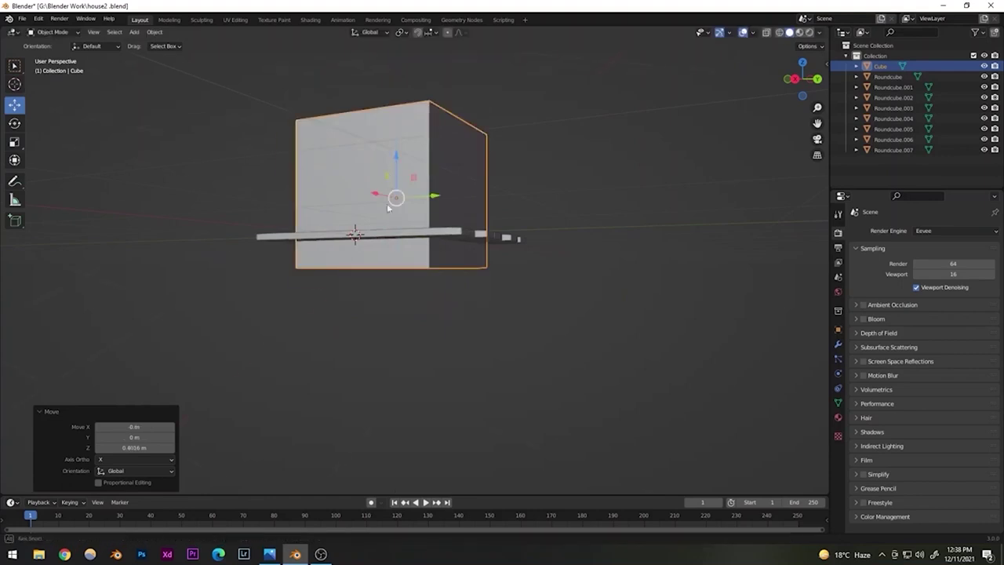
- Flatten the cube by scaling it along Z only by about 0.537
{"action": "middle_click_drag", "start_coordinate": [397, 159], "coordinate": [105, 100]}
{"action": "left_click", "coordinate": [13, 144]}
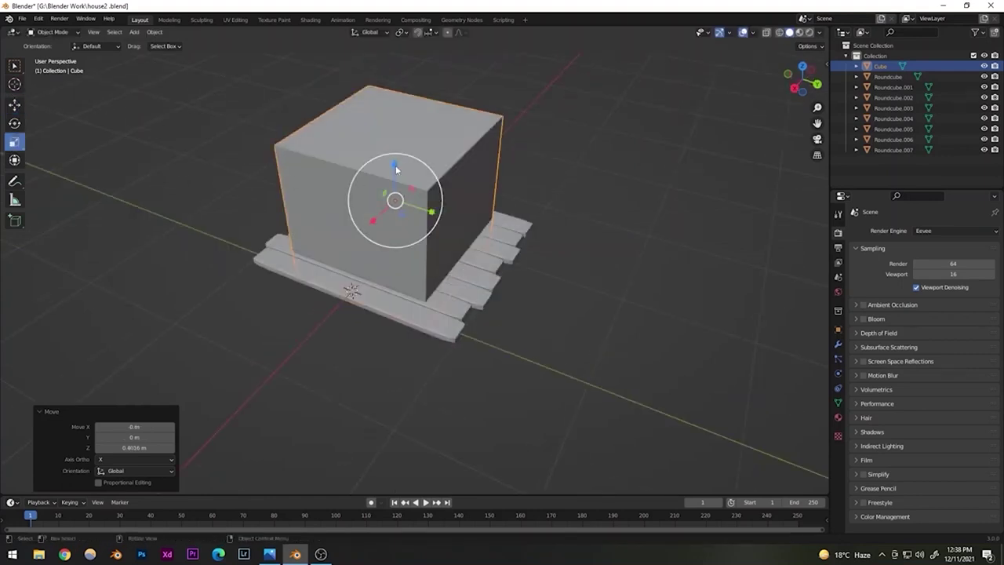
{"action": "left_click_drag", "start_coordinate": [396, 168], "coordinate": [406, 180]}
{"action": "middle_click_drag", "start_coordinate": [407, 180], "coordinate": [444, 216]}
{"action": "scroll", "coordinate": [394, 156], "scroll_direction": "up", "scroll_amount": 6}
{"action": "middle_click_drag", "start_coordinate": [391, 153], "coordinate": [392, 301], "text": "shift"}
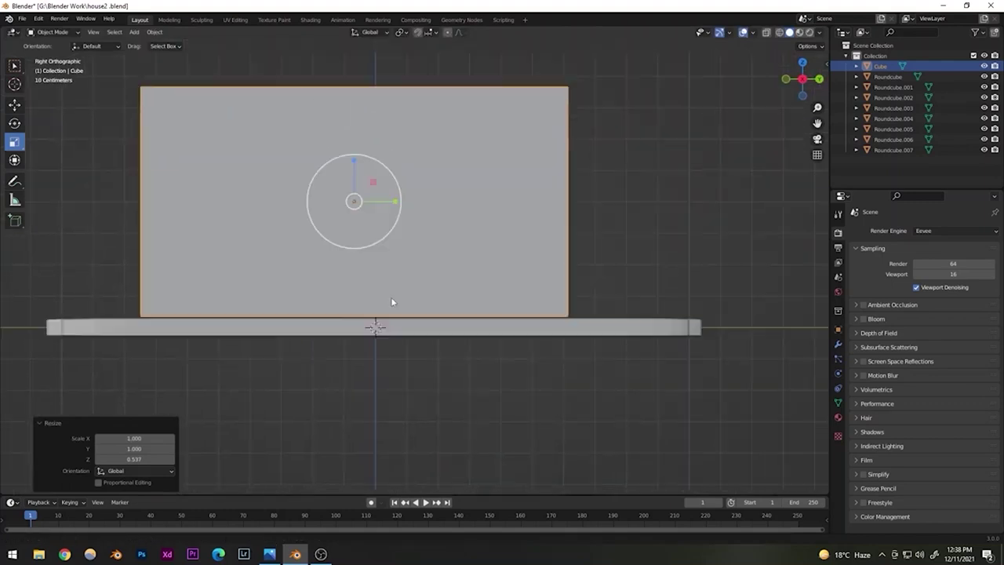
- Undo the extra vertical scaling and move the cube slightly along Z so its base sits into the planks
{"action": "left_click_drag", "start_coordinate": [356, 158], "coordinate": [353, 147]}
{"action": "key", "text": "ctrl+z"}
{"action": "left_click", "coordinate": [18, 108]}
{"action": "middle_click_drag", "start_coordinate": [403, 190], "coordinate": [347, 242]}
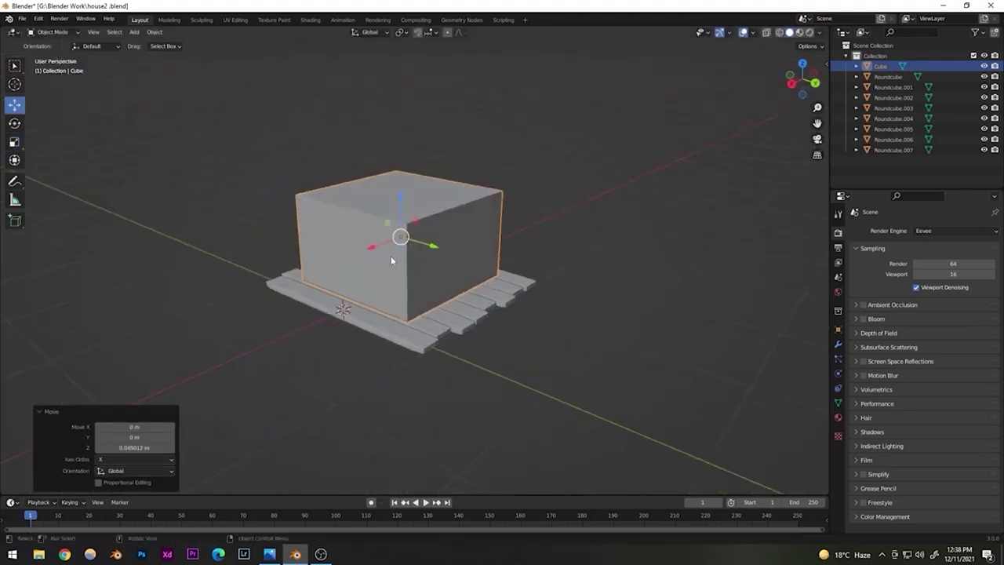
{"action": "key", "text": "KP_3"}
{"action": "scroll", "coordinate": [392, 224], "scroll_direction": "up", "scroll_amount": 7}
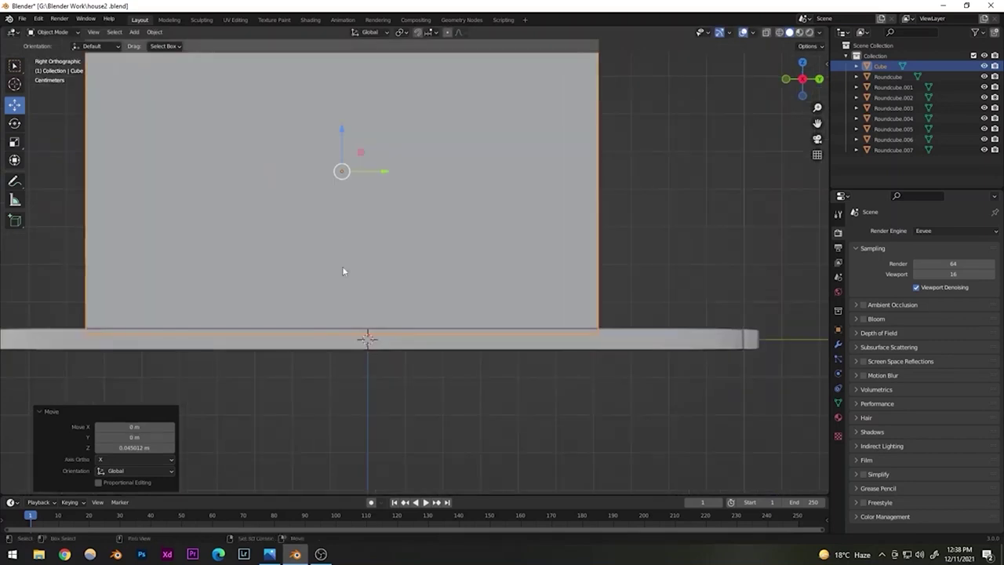
- Adjust the cube's height slightly along Z against the planks and clear the selection
{"action": "left_click", "coordinate": [16, 141]}
{"action": "left_click_drag", "start_coordinate": [355, 179], "coordinate": [354, 173]}
{"action": "key", "text": "shift+space"}
{"action": "key", "text": "g"}
{"action": "left_click", "coordinate": [669, 171]}
{"action": "scroll", "coordinate": [551, 202], "scroll_direction": "down", "scroll_amount": 1}
{"action": "middle_click_drag", "start_coordinate": [549, 203], "coordinate": [403, 293]}
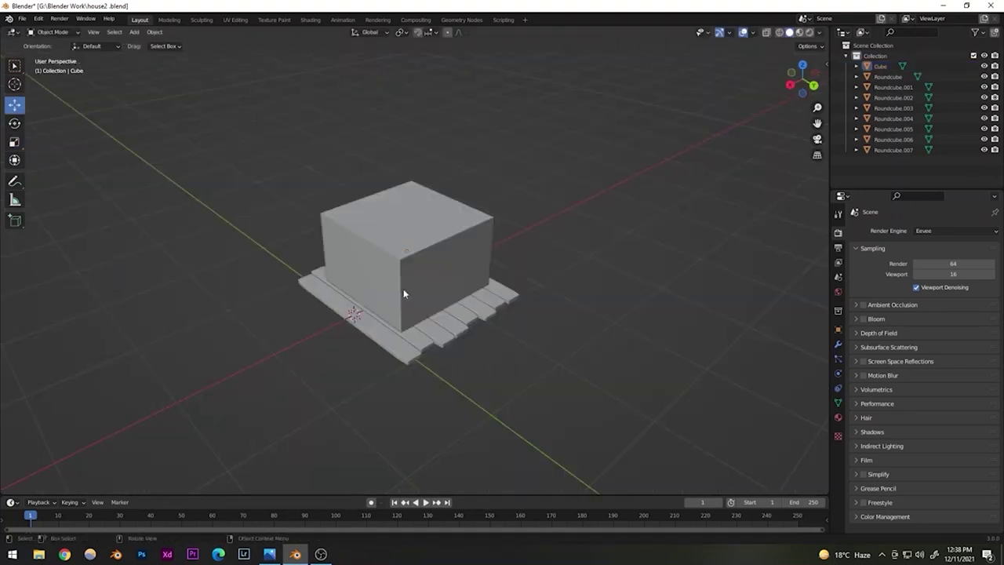
- Select the cube and narrow it slightly along Y so the planks extend beyond its sides
{"action": "left_click", "coordinate": [386, 293]}
{"action": "middle_click_drag", "start_coordinate": [392, 291], "coordinate": [188, 198]}
{"action": "left_click", "coordinate": [15, 123]}
{"action": "left_click", "coordinate": [14, 141]}
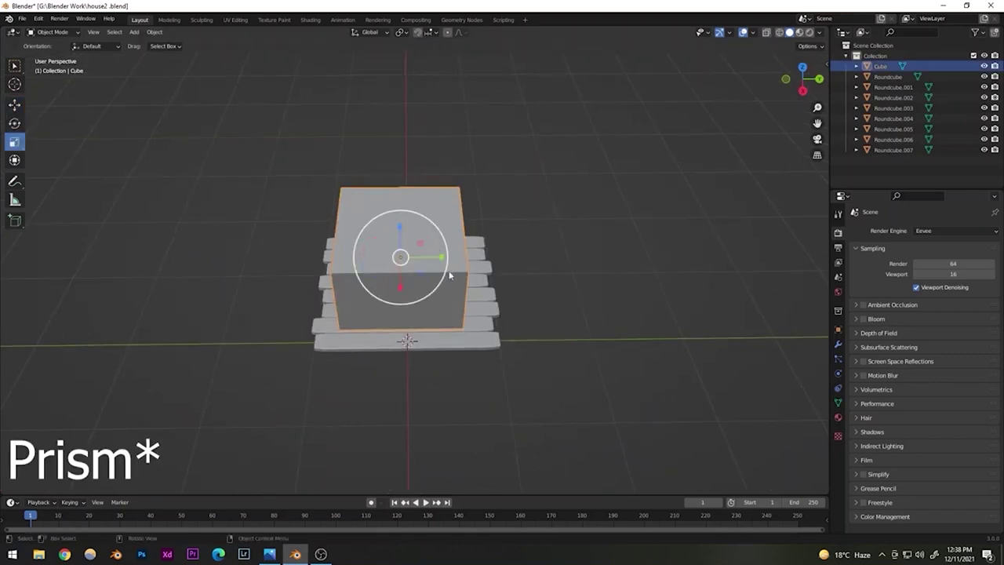
{"action": "left_click_drag", "start_coordinate": [440, 258], "coordinate": [436, 257]}
{"action": "left_click", "coordinate": [491, 147]}
{"action": "middle_click_drag", "start_coordinate": [436, 239], "coordinate": [399, 238]}
{"action": "scroll", "coordinate": [398, 238], "scroll_direction": "up", "scroll_amount": 4}
- Edit the cube's mesh in edge selection mode and select its two opposite top edges running along X
{"action": "left_click", "coordinate": [385, 262]}
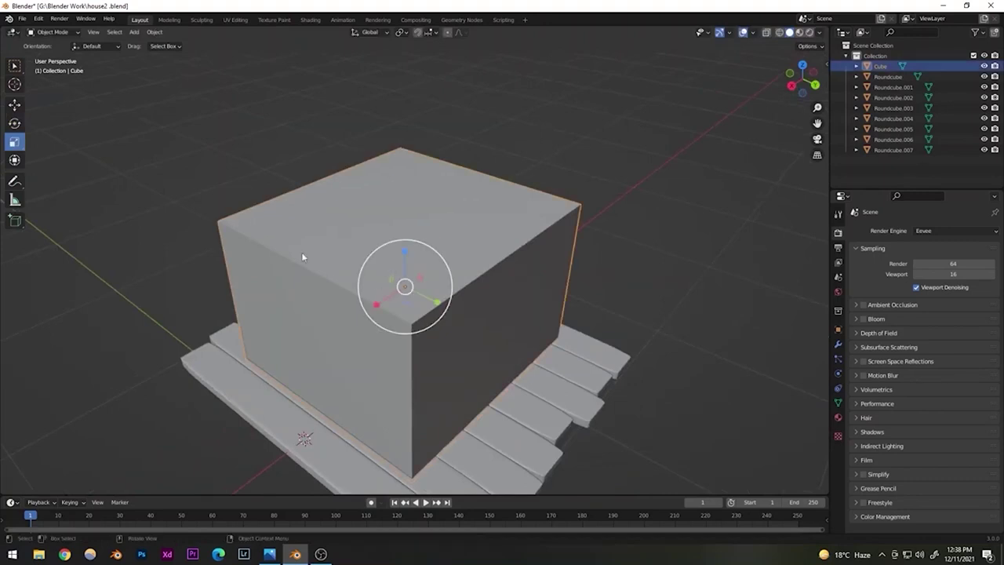
{"action": "left_click", "coordinate": [60, 33]}
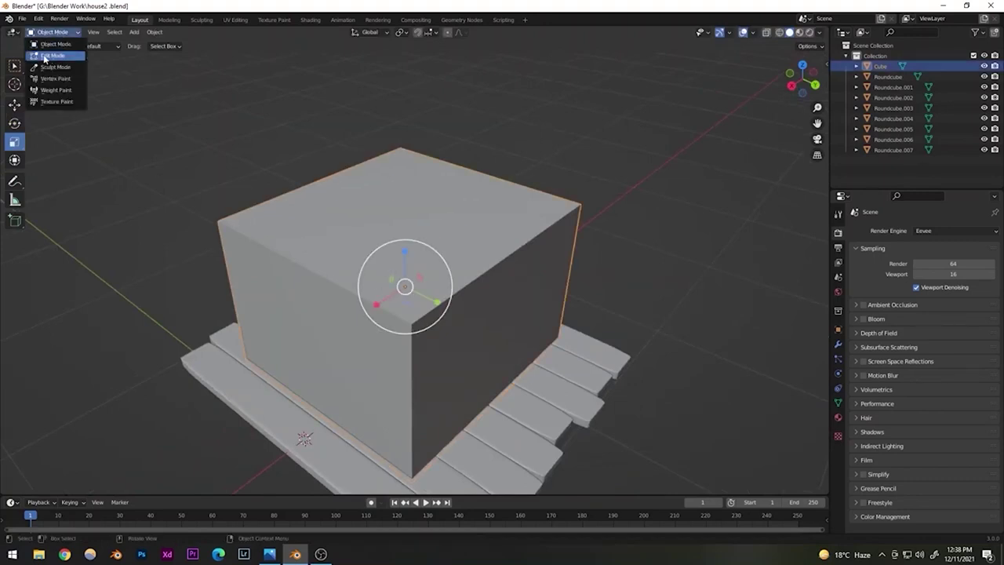
{"action": "left_click", "coordinate": [52, 56]}
{"action": "middle_click_drag", "start_coordinate": [428, 324], "coordinate": [438, 322]}
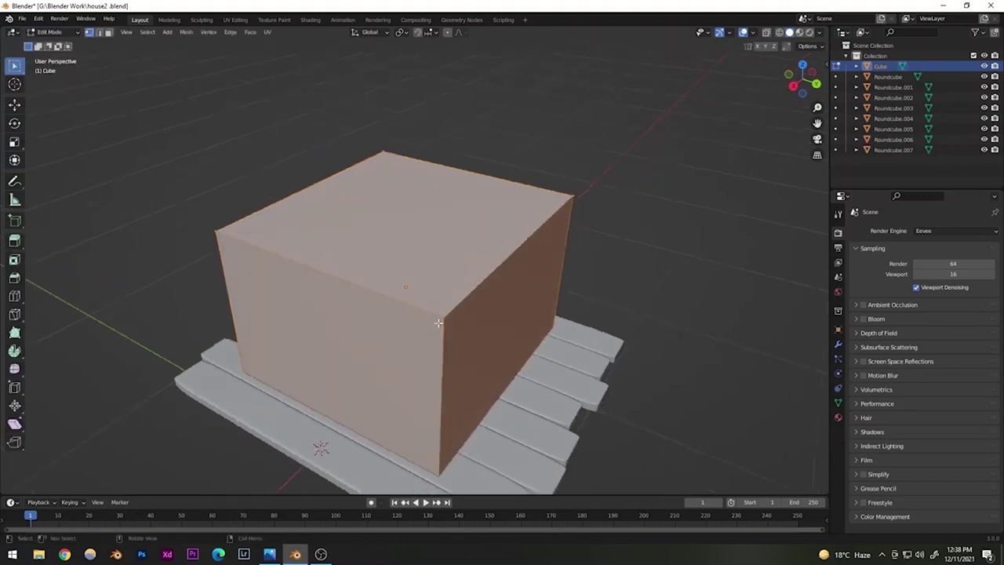
{"action": "left_click", "coordinate": [99, 33]}
{"action": "left_click", "coordinate": [300, 193]}
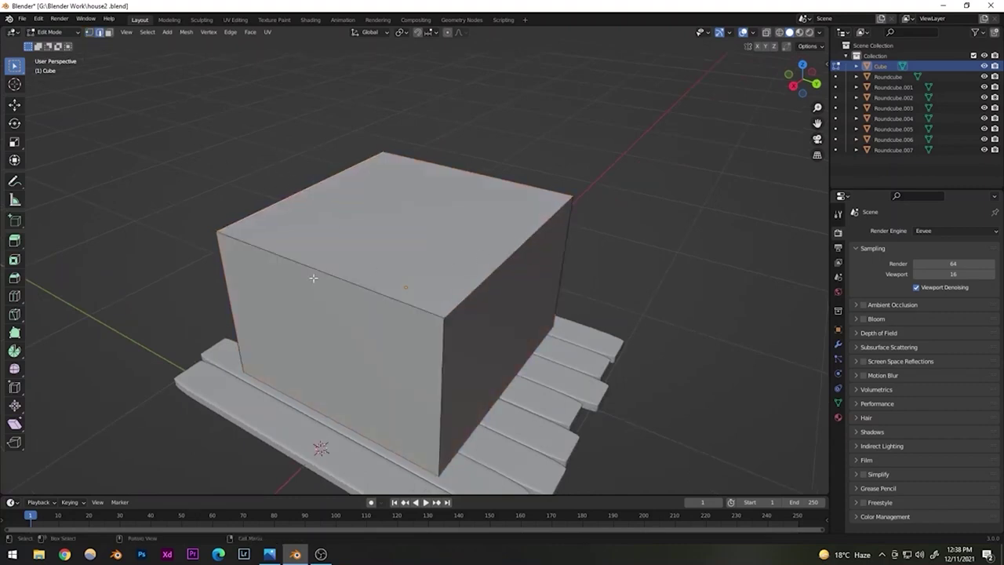
{"action": "left_click", "coordinate": [314, 276]}
{"action": "left_click", "coordinate": [277, 198]}
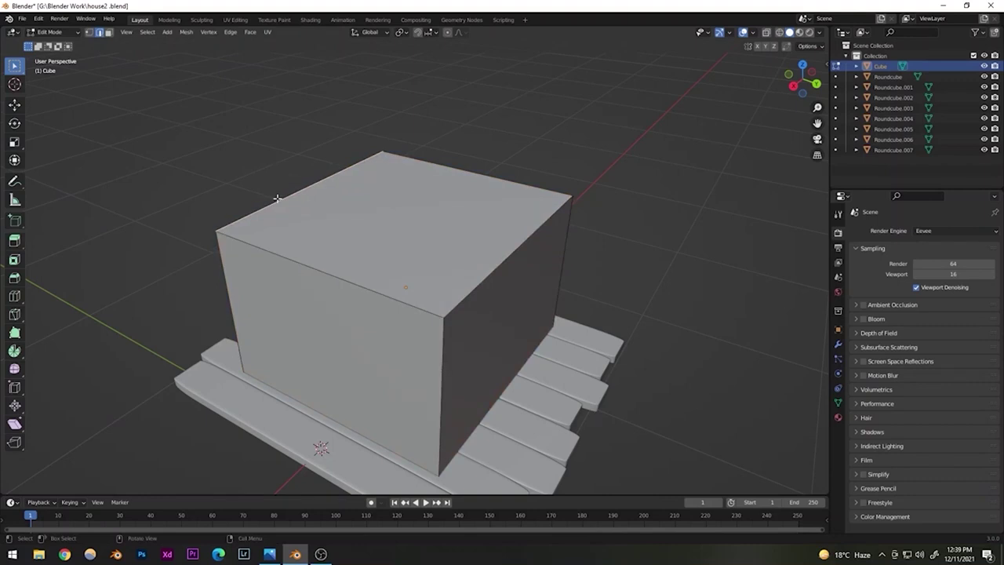
{"action": "middle_click_drag", "start_coordinate": [486, 262], "coordinate": [289, 199]}
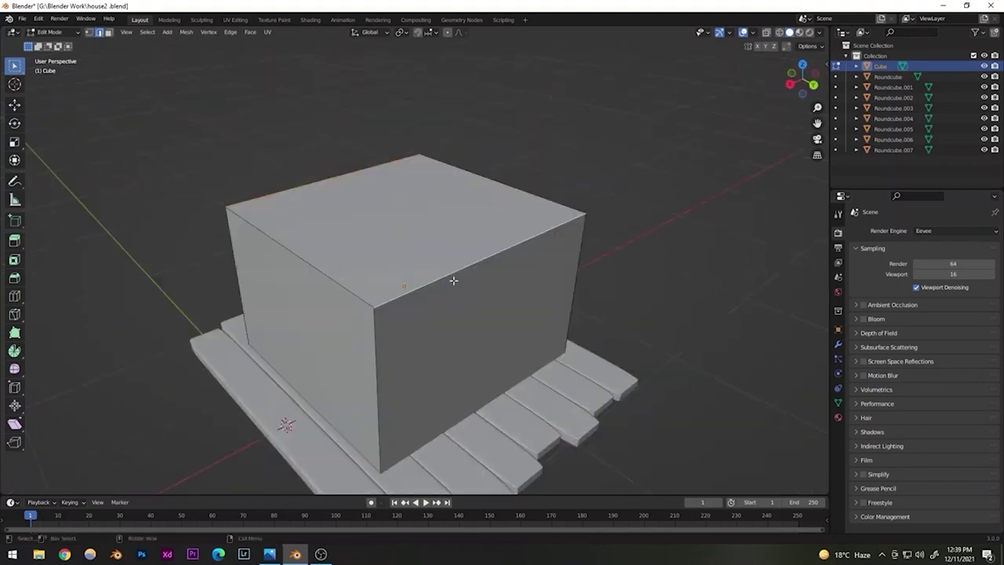
- Scale the two selected top edges together along Y into a narrow ridge, turning the cube into a triangular prism
{"action": "left_click", "coordinate": [15, 143]}
{"action": "left_click_drag", "start_coordinate": [430, 223], "coordinate": [404, 208]}
{"action": "middle_click_drag", "start_coordinate": [405, 209], "coordinate": [429, 217]}
{"action": "scroll", "coordinate": [429, 215], "scroll_direction": "up", "scroll_amount": 2}
{"action": "left_click_drag", "start_coordinate": [444, 179], "coordinate": [406, 172]}
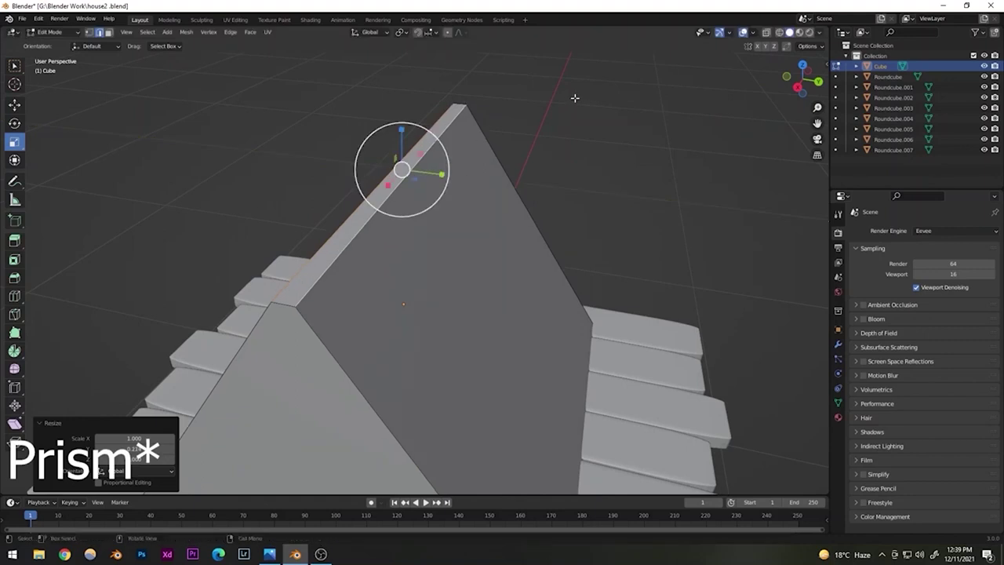
{"action": "scroll", "coordinate": [442, 303], "scroll_direction": "down", "scroll_amount": 4}
{"action": "middle_click_drag", "start_coordinate": [442, 303], "coordinate": [429, 276]}
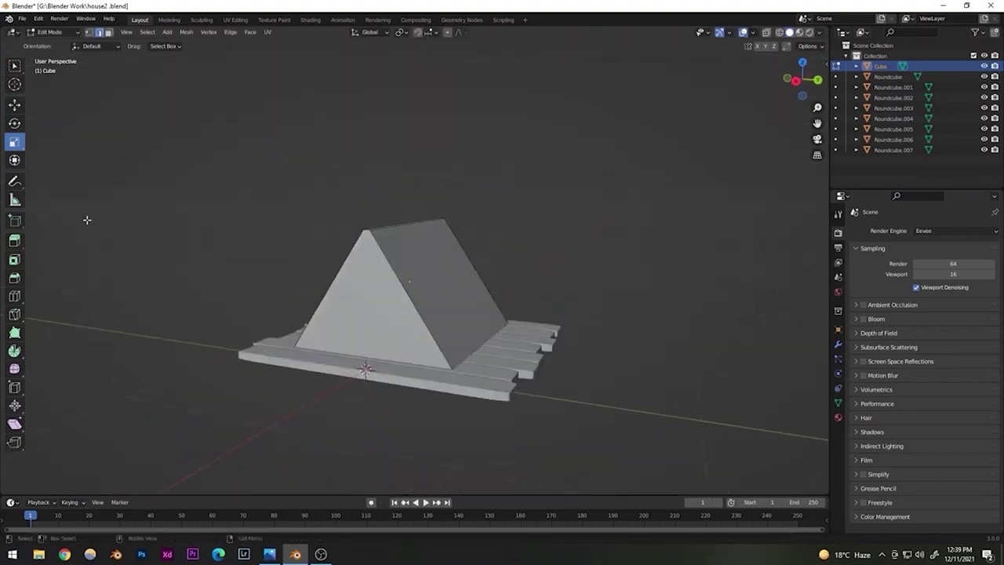
- Return to Object Mode with the prism deselected and save the file
{"action": "left_click", "coordinate": [48, 33]}
{"action": "left_click", "coordinate": [53, 50]}
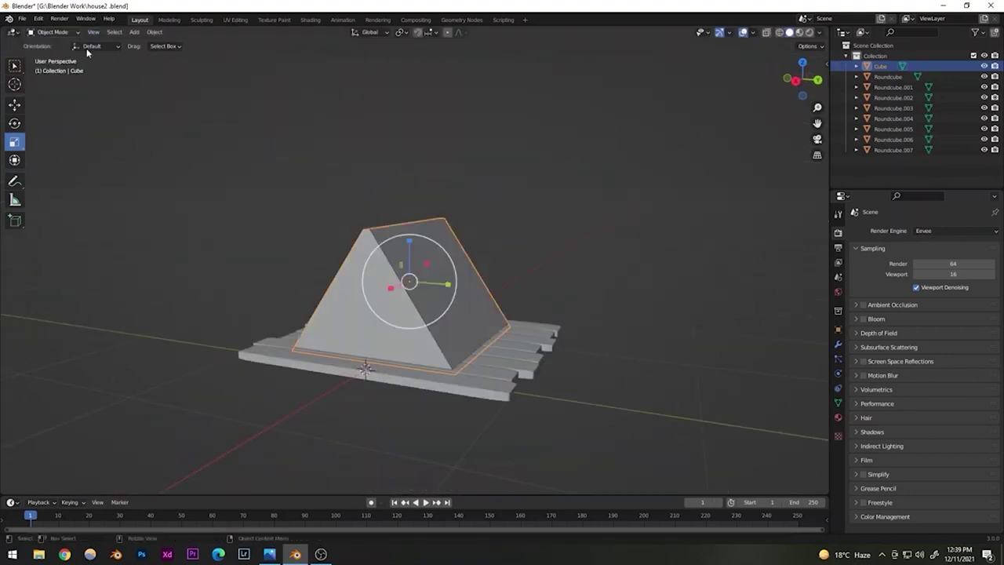
{"action": "left_click", "coordinate": [251, 220]}
{"action": "key", "text": "ctrl+s"}
- Add a Round Cube mesh at the world origin
{"action": "mouse_move", "coordinate": [396, 300]}
{"action": "middle_mouse_down"}
{"action": "mouse_move", "coordinate": [384, 330]}
{"action": "mouse_move", "coordinate": [395, 329]}
{"action": "mouse_move", "coordinate": [410, 289]}
{"action": "middle_mouse_up"}
{"action": "scroll", "coordinate": [401, 334], "scroll_direction": "up", "scroll_amount": 1}
{"action": "scroll", "coordinate": [400, 332], "scroll_direction": "up", "scroll_amount": 3}
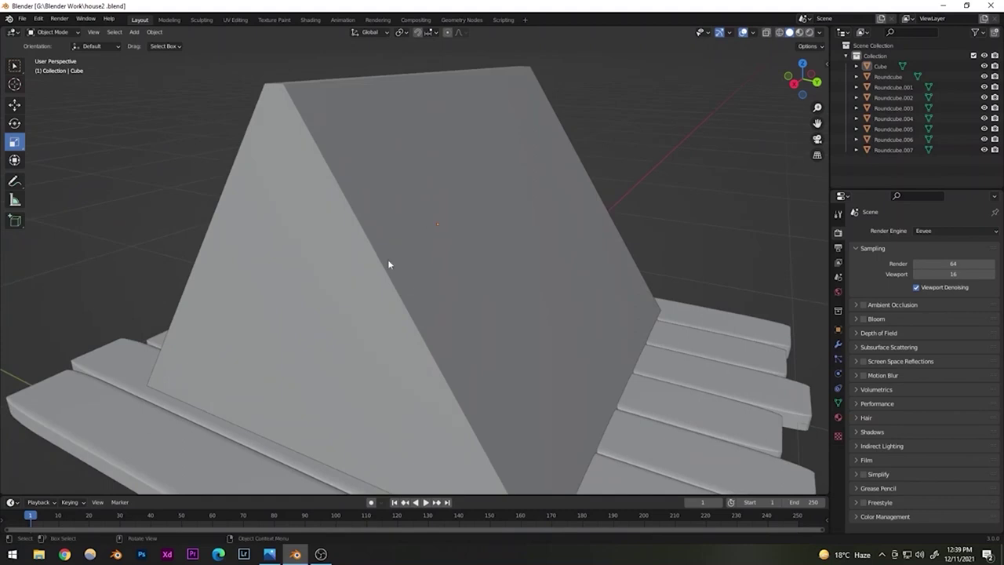
{"action": "scroll", "coordinate": [363, 236], "scroll_direction": "down", "scroll_amount": 2}
{"action": "middle_click_drag", "start_coordinate": [327, 205], "coordinate": [301, 311], "text": "shift"}
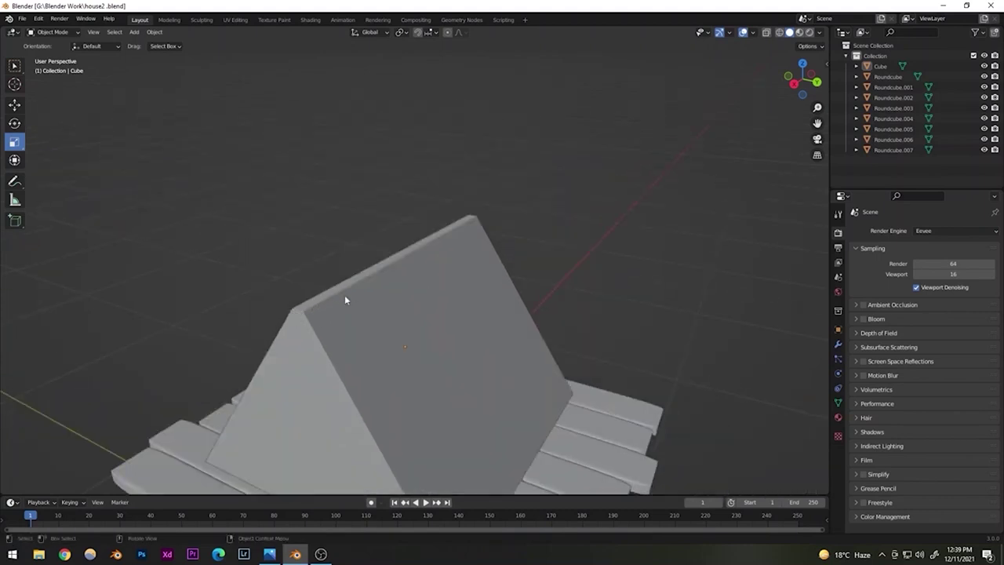
{"action": "scroll", "coordinate": [362, 305], "scroll_direction": "down", "scroll_amount": 3}
{"action": "left_click", "coordinate": [134, 31]}
{"action": "mouse_move", "coordinate": [149, 44]}
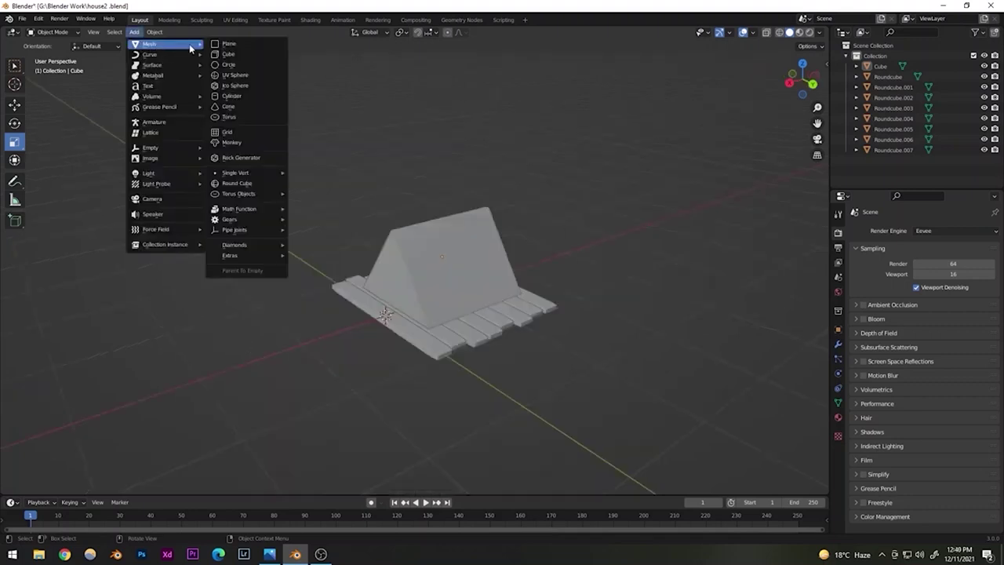
{"action": "left_click", "coordinate": [236, 183]}
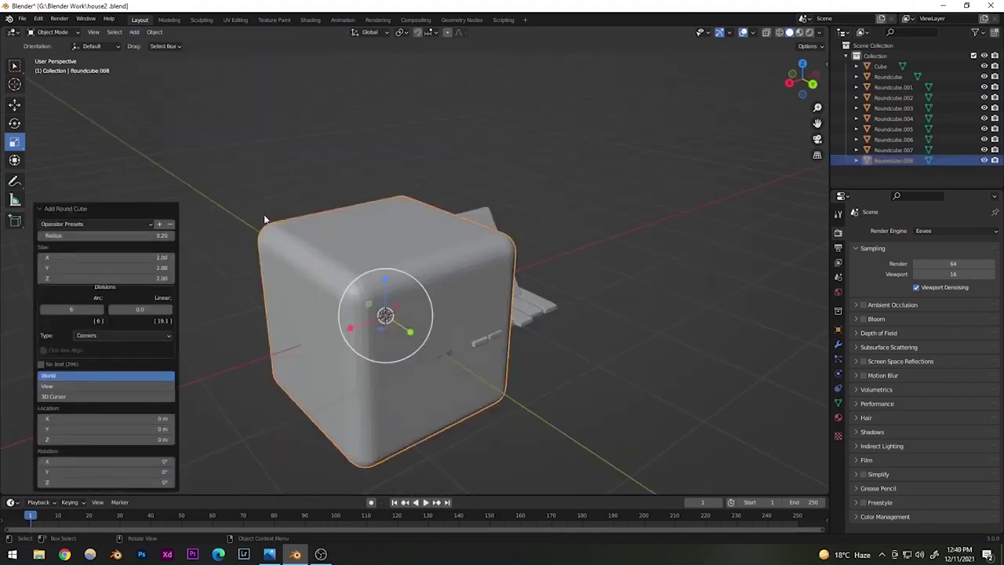
- Set the round cube's size to X 2.21, Y 0.35 and Z 0.38, with 6 arc divisions
{"action": "left_click", "coordinate": [101, 310]}
{"action": "left_click", "coordinate": [101, 309]}
{"action": "left_click_drag", "start_coordinate": [102, 257], "coordinate": [72, 267]}
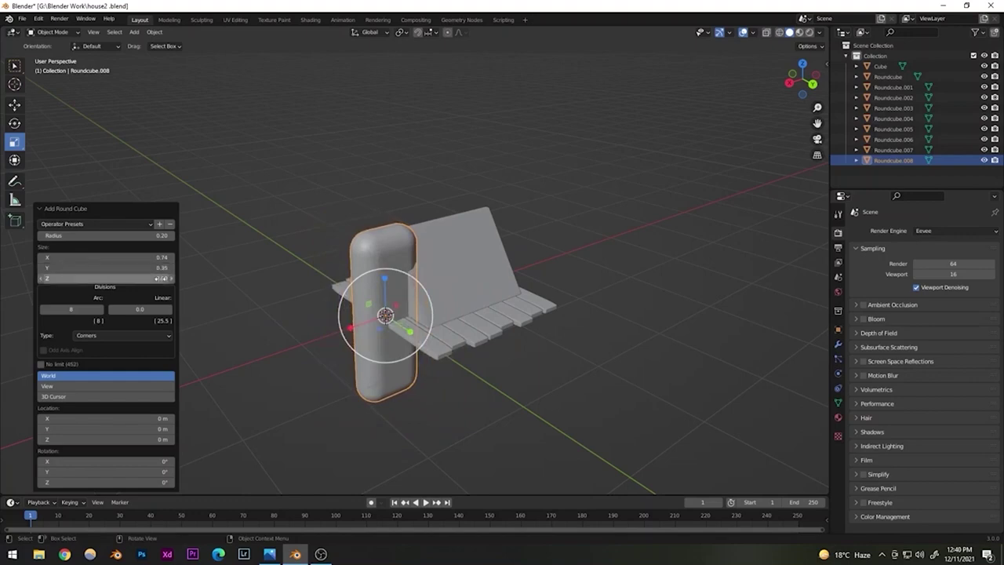
{"action": "left_click_drag", "start_coordinate": [167, 277], "coordinate": [135, 267]}
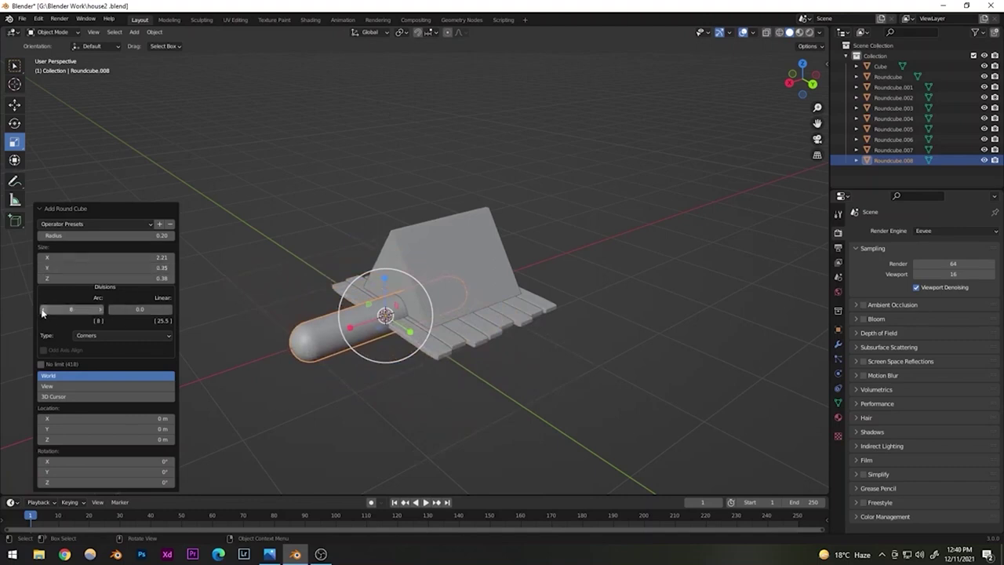
{"action": "left_click", "coordinate": [41, 311]}
{"action": "left_click", "coordinate": [40, 311]}
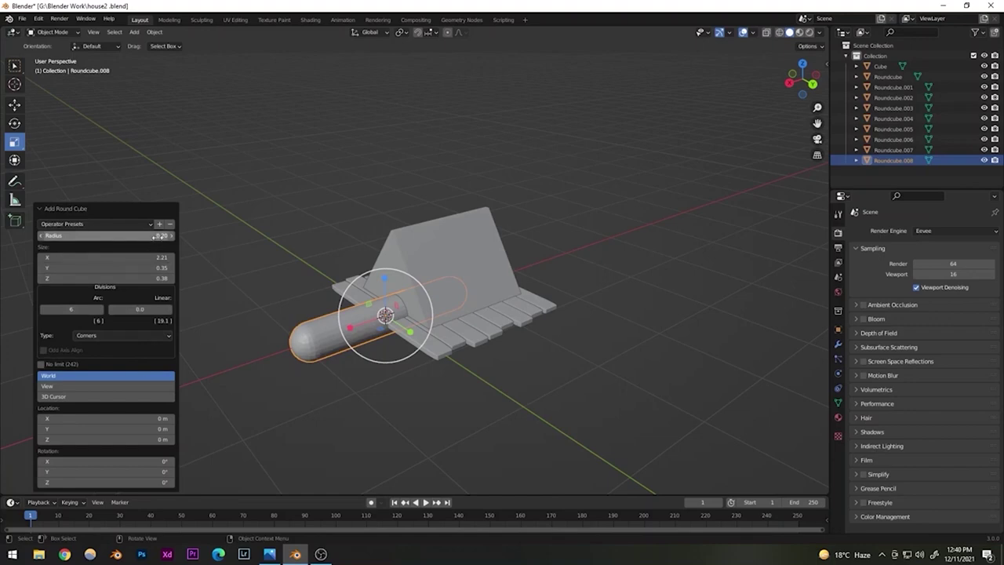
- Set the round cube's corner radius to 0.05
{"action": "mouse_move", "coordinate": [157, 237]}
{"action": "left_mouse_down"}
{"action": "mouse_move", "coordinate": [184, 237]}
{"action": "mouse_move", "coordinate": [110, 237]}
{"action": "mouse_move", "coordinate": [141, 237]}
{"action": "left_mouse_up"}
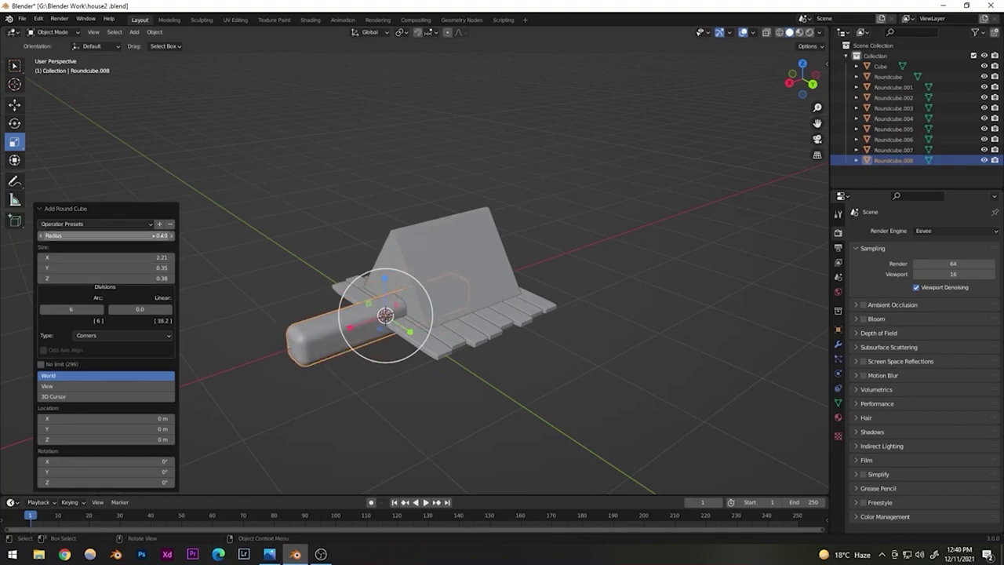
{"action": "left_click", "coordinate": [156, 235]}
{"action": "type", "text": "0.05"}
{"action": "key", "text": "Return"}
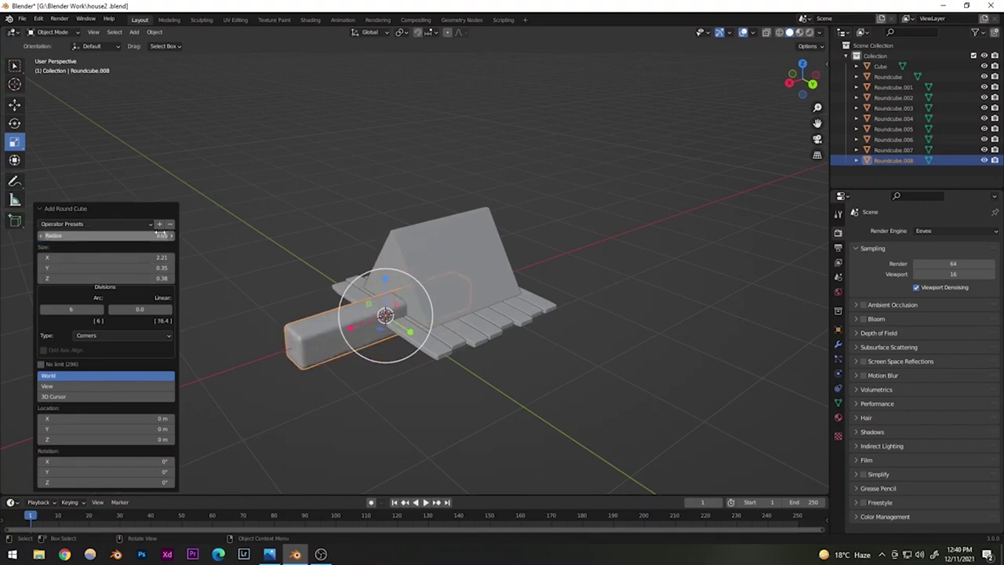
- Move the rounded bar along Z and X onto the prism's ridge and scale it down uniformly to about 0.6
{"action": "left_click", "coordinate": [338, 152]}
{"action": "scroll", "coordinate": [341, 338], "scroll_direction": "up", "scroll_amount": 3}
{"action": "middle_click_drag", "start_coordinate": [366, 337], "coordinate": [336, 318]}
{"action": "left_click", "coordinate": [336, 318]}
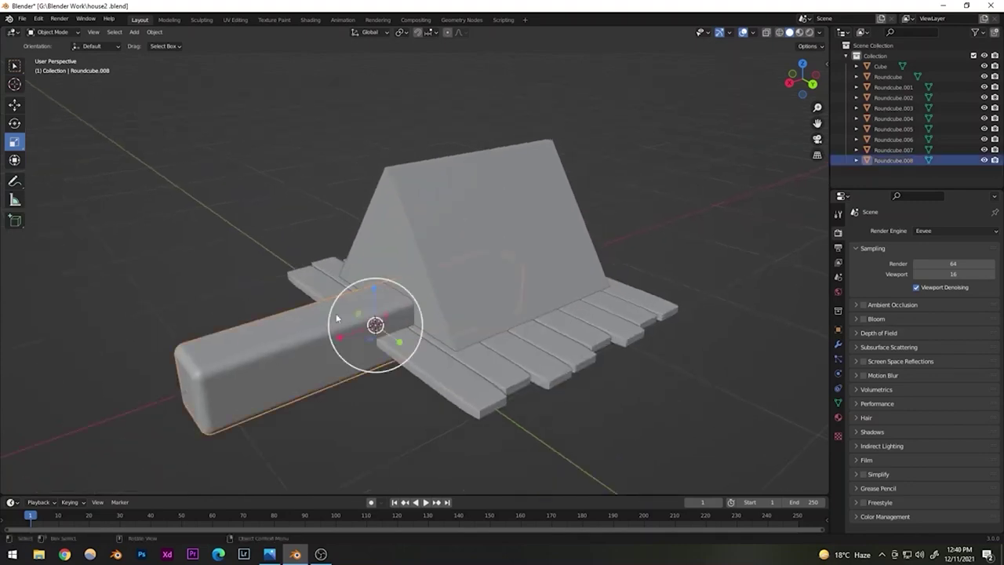
{"action": "left_click", "coordinate": [13, 105]}
{"action": "left_click_drag", "start_coordinate": [375, 295], "coordinate": [374, 145]}
{"action": "left_click_drag", "start_coordinate": [340, 181], "coordinate": [547, 161]}
{"action": "key", "text": "s"}
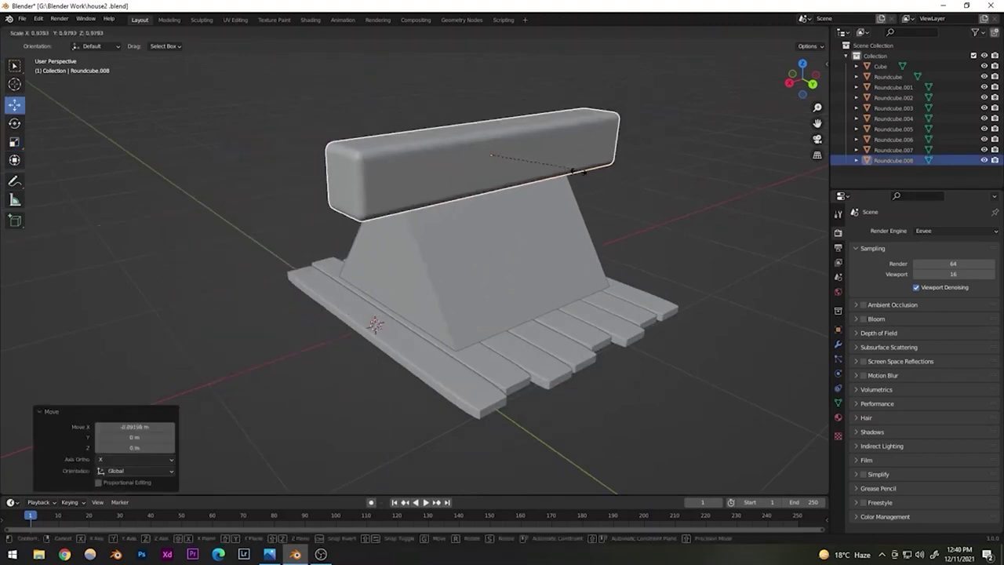
{"action": "left_click", "coordinate": [539, 177]}
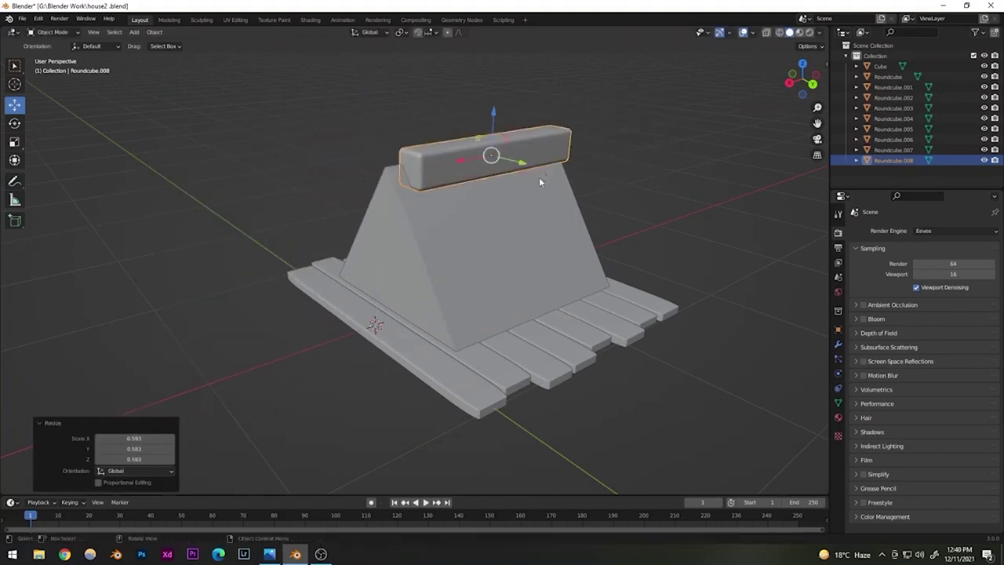
- Move the bar along Y by about -0.068 m in right orthographic view, centring it on the prism's ridge
{"action": "middle_click_drag", "start_coordinate": [467, 205], "coordinate": [530, 219], "text": "shift"}
{"action": "scroll", "coordinate": [407, 313], "scroll_direction": "up", "scroll_amount": 5}
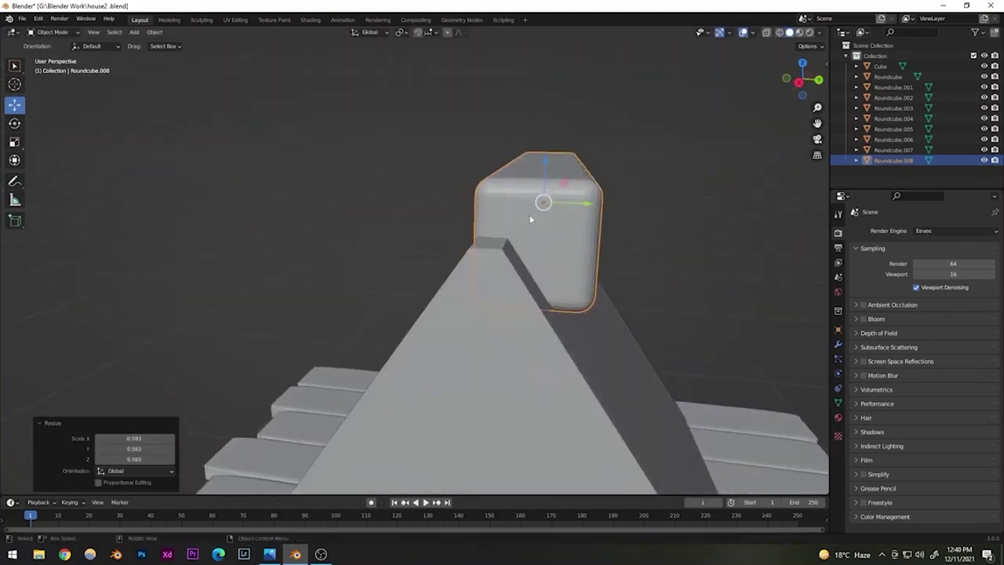
{"action": "key", "text": "KP_3"}
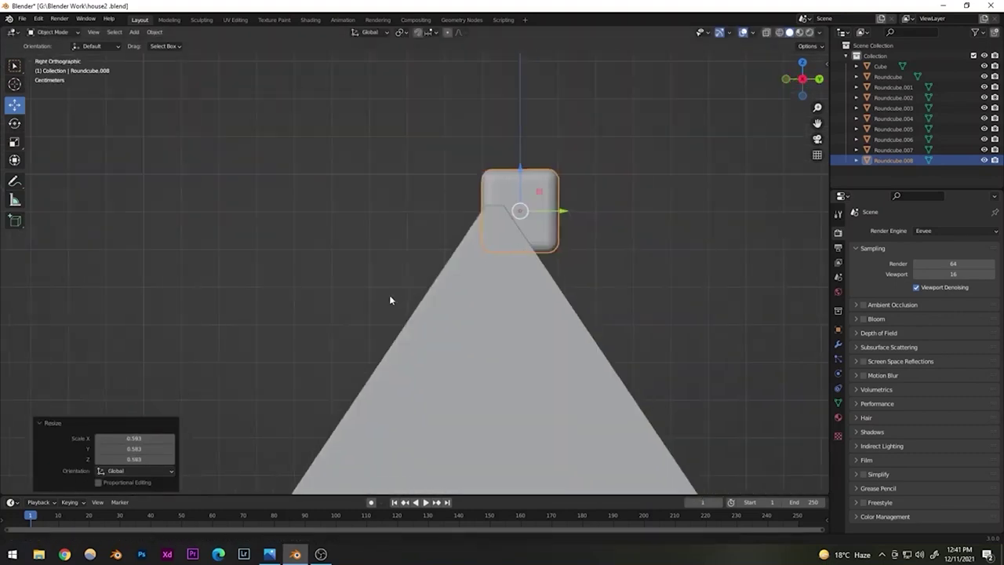
{"action": "scroll", "coordinate": [423, 275], "scroll_direction": "up", "scroll_amount": 4}
{"action": "middle_click_drag", "start_coordinate": [459, 268], "coordinate": [406, 265], "text": "shift"}
{"action": "key", "text": "g"}
{"action": "key", "text": "y"}
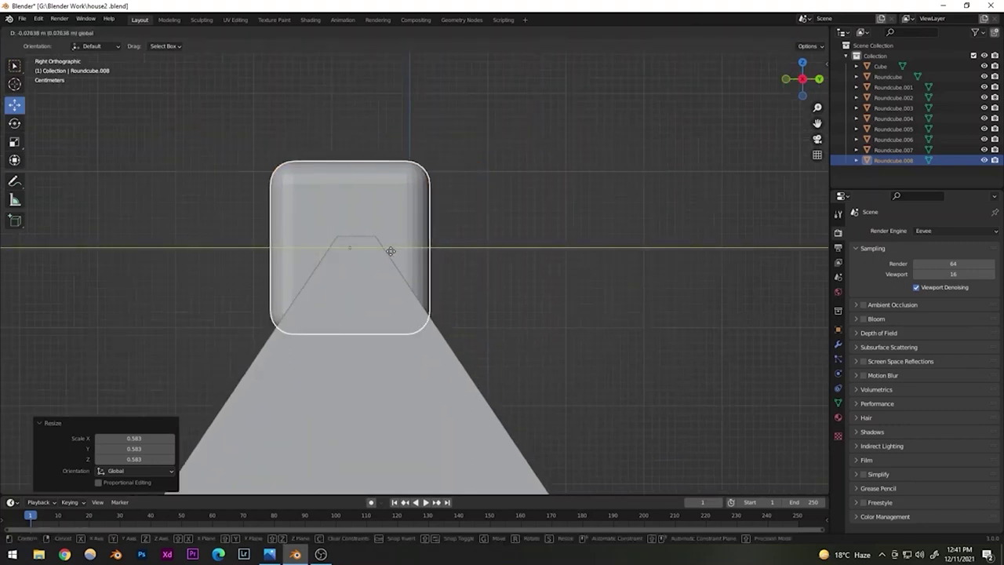
{"action": "left_click", "coordinate": [395, 249]}
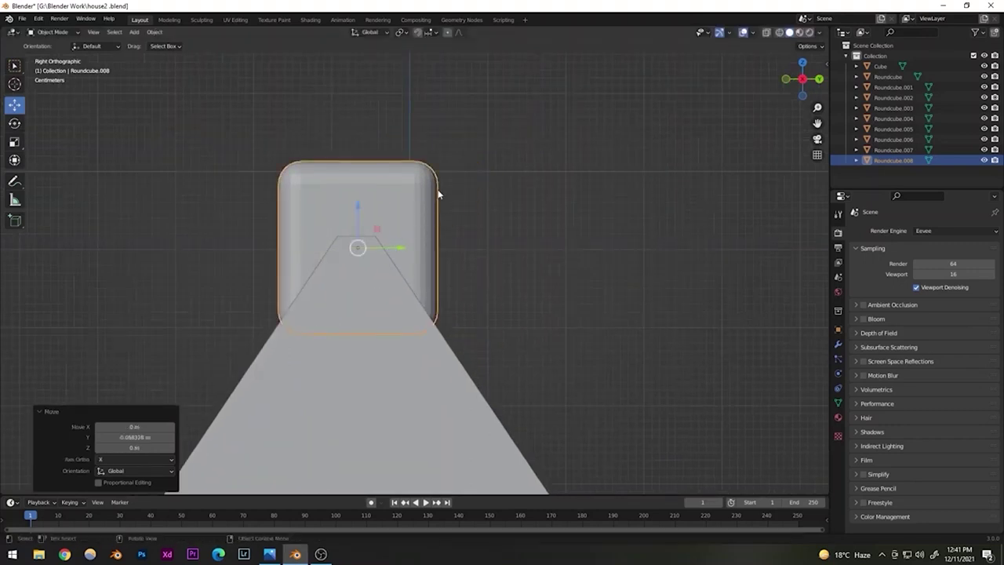
- Scale the bar down uniformly to a slim cross-section and raise it slightly along Z on the ridge
{"action": "key", "text": "s"}
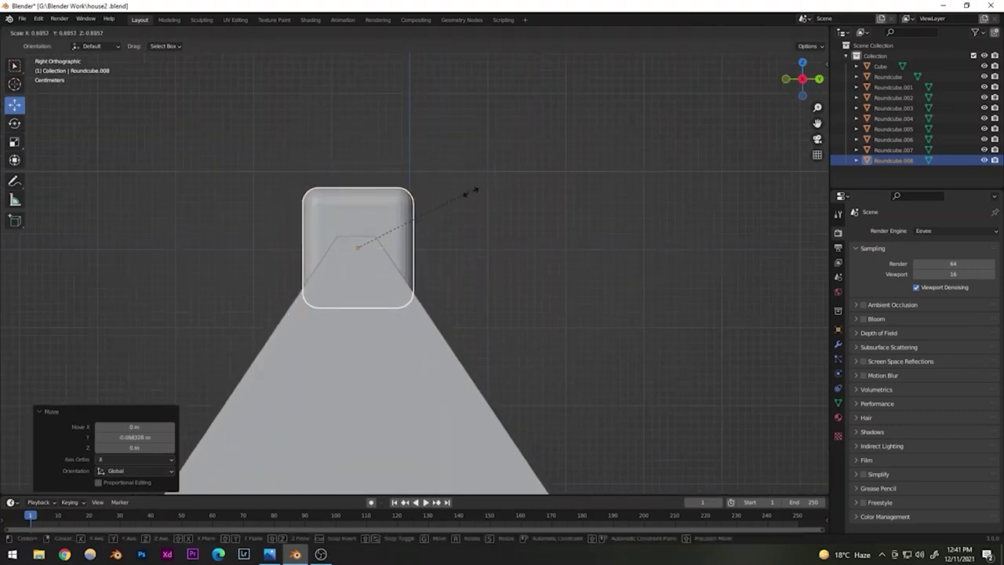
{"action": "left_click", "coordinate": [407, 225]}
{"action": "left_click_drag", "start_coordinate": [358, 209], "coordinate": [358, 197]}
{"action": "left_click", "coordinate": [436, 202]}
- Stretch the ridge bar along X by a scale of about 3.742 to nearly the prism's full length
{"action": "middle_click_drag", "start_coordinate": [419, 307], "coordinate": [323, 331]}
{"action": "scroll", "coordinate": [321, 331], "scroll_direction": "down", "scroll_amount": 4}
{"action": "left_click", "coordinate": [428, 246]}
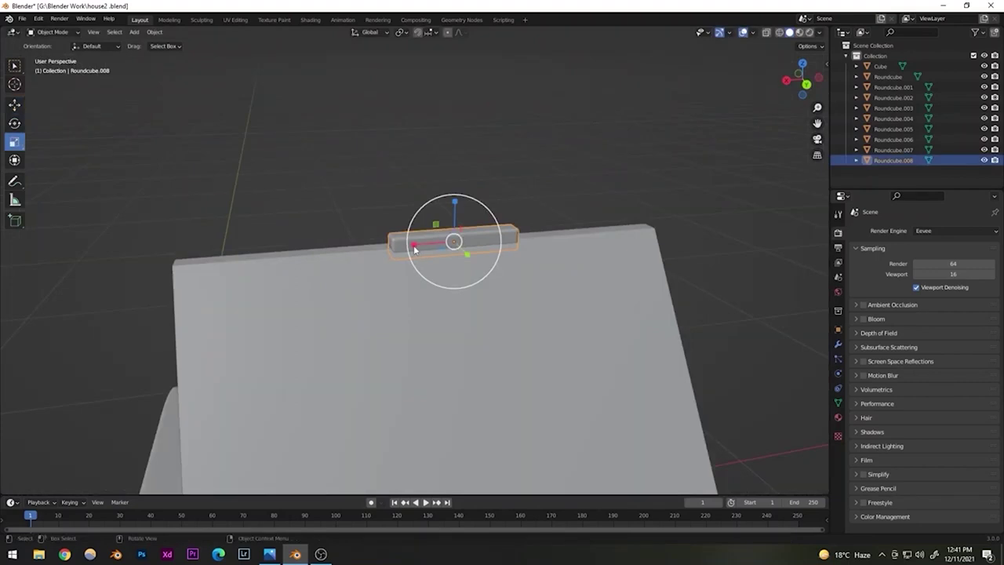
{"action": "key", "text": "s"}
{"action": "key", "text": "x"}
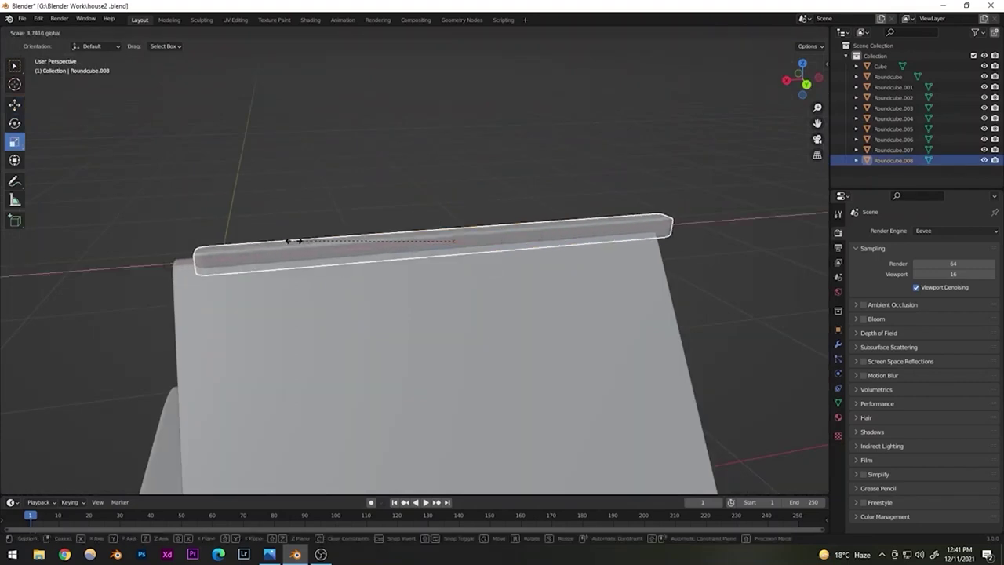
{"action": "left_click", "coordinate": [295, 242]}
- Shift the bar along X in back orthographic view to line its ends up with the prism's ridge, and deselect it
{"action": "key", "text": "ctrl+KP_1"}
{"action": "scroll", "coordinate": [451, 284], "scroll_direction": "up", "scroll_amount": 2}
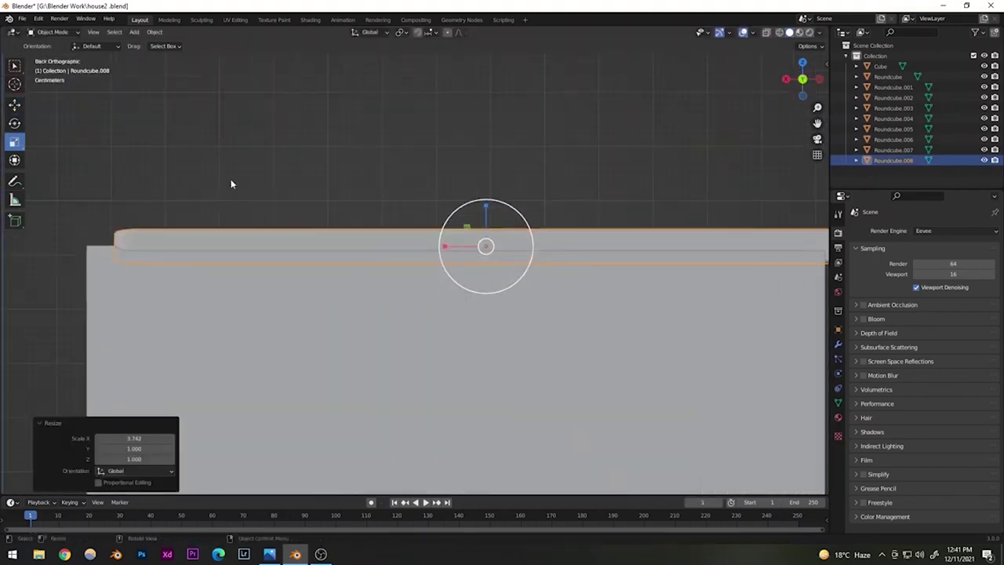
{"action": "left_click", "coordinate": [13, 105]}
{"action": "left_click_drag", "start_coordinate": [440, 243], "coordinate": [397, 256]}
{"action": "scroll", "coordinate": [415, 232], "scroll_direction": "down", "scroll_amount": 3}
{"action": "left_click", "coordinate": [383, 175]}
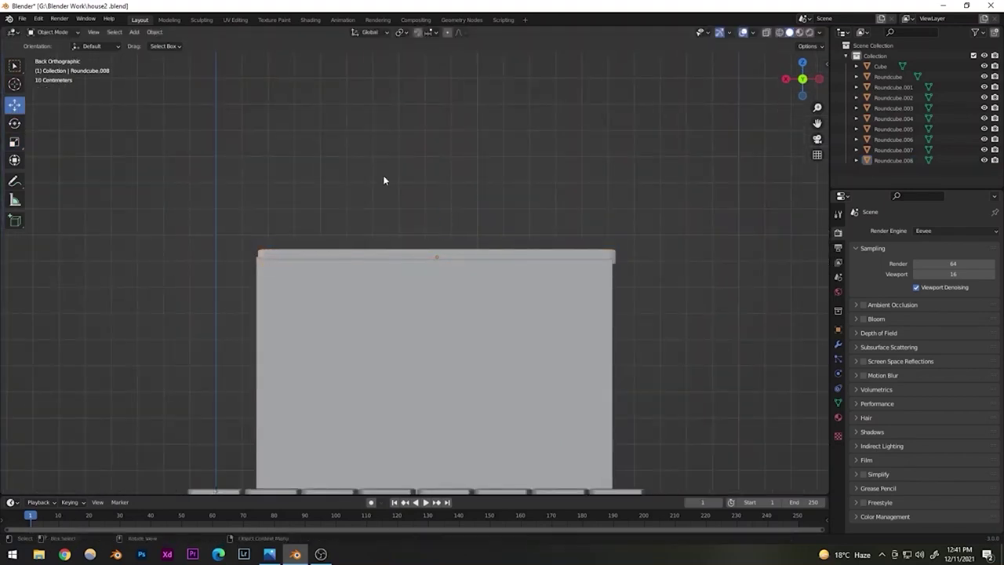
- Duplicate the ridge bar in place and move the copy about 0.577 m along X toward the ridge's near end
{"action": "middle_click_drag", "start_coordinate": [383, 175], "coordinate": [315, 314]}
{"action": "scroll", "coordinate": [364, 327], "scroll_direction": "down", "scroll_amount": 4}
{"action": "scroll", "coordinate": [375, 321], "scroll_direction": "up", "scroll_amount": 5}
{"action": "scroll", "coordinate": [375, 321], "scroll_direction": "up", "scroll_amount": 1}
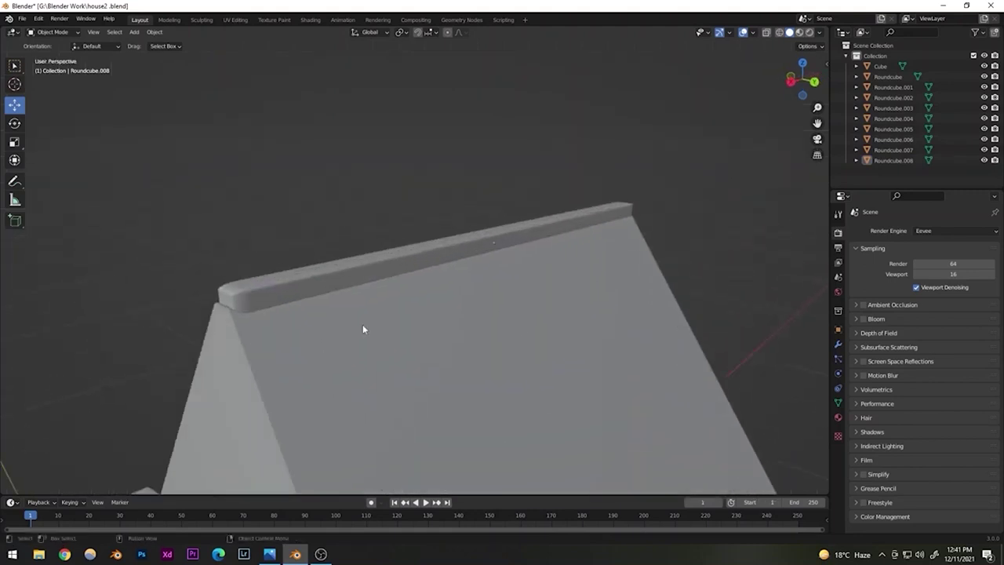
{"action": "scroll", "coordinate": [314, 337], "scroll_direction": "down", "scroll_amount": 5}
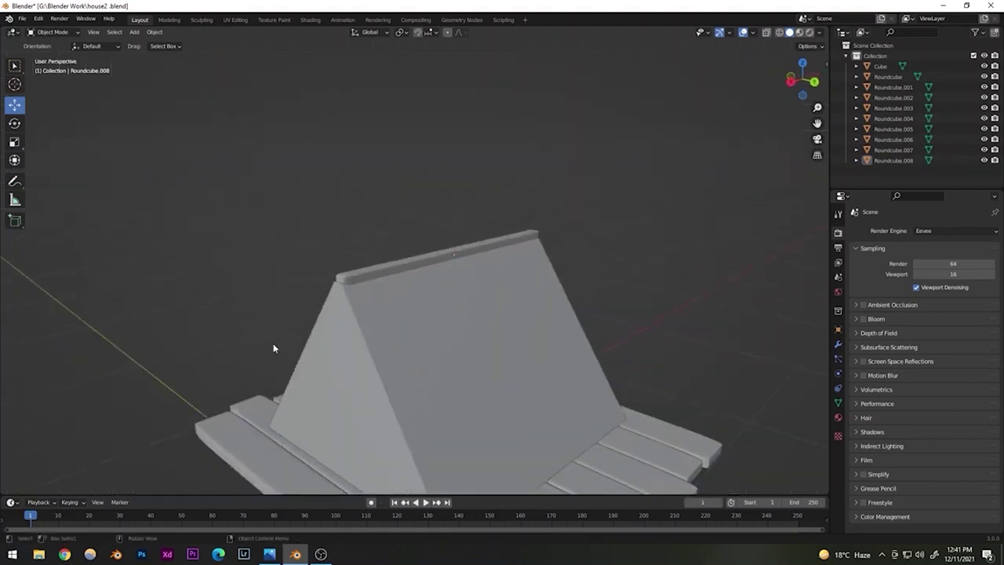
{"action": "left_click", "coordinate": [358, 278]}
{"action": "key", "text": "shift+d"}
{"action": "right_click", "coordinate": [433, 265]}
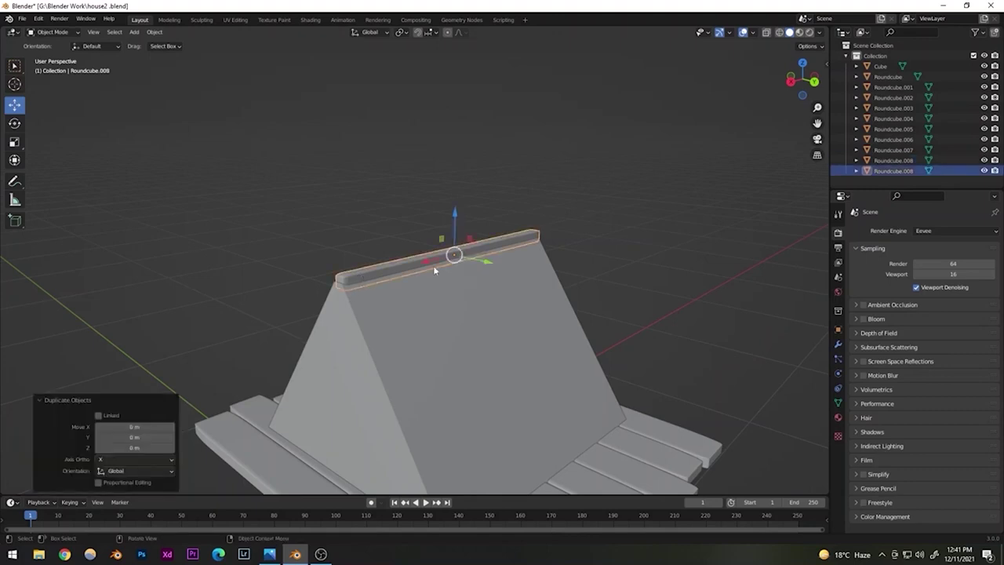
{"action": "left_click_drag", "start_coordinate": [428, 263], "coordinate": [335, 287]}
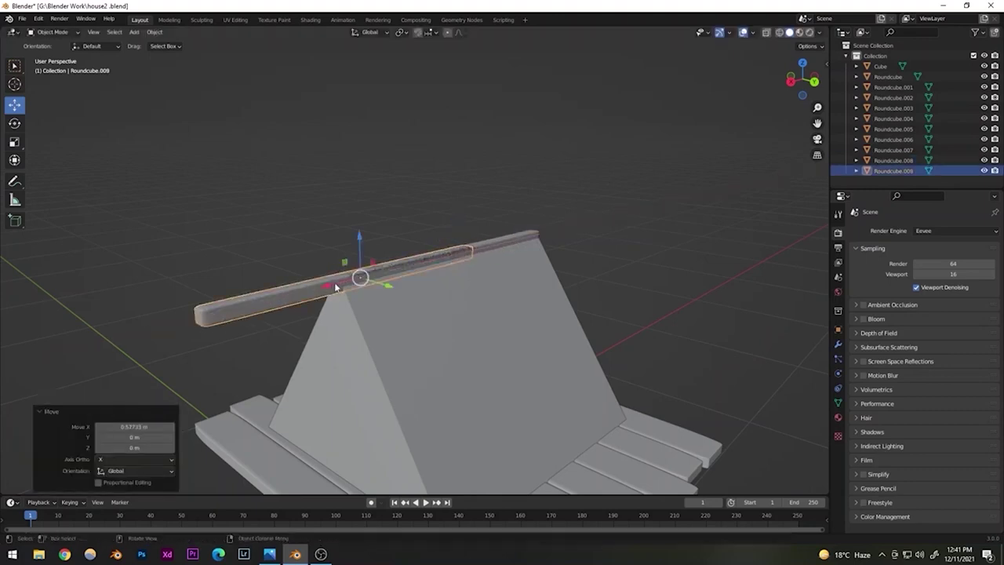
- Shorten the bar copy along X into a small block, finishing with an X scale of about 0.272
{"action": "left_click", "coordinate": [15, 141]}
{"action": "left_click_drag", "start_coordinate": [327, 283], "coordinate": [354, 275]}
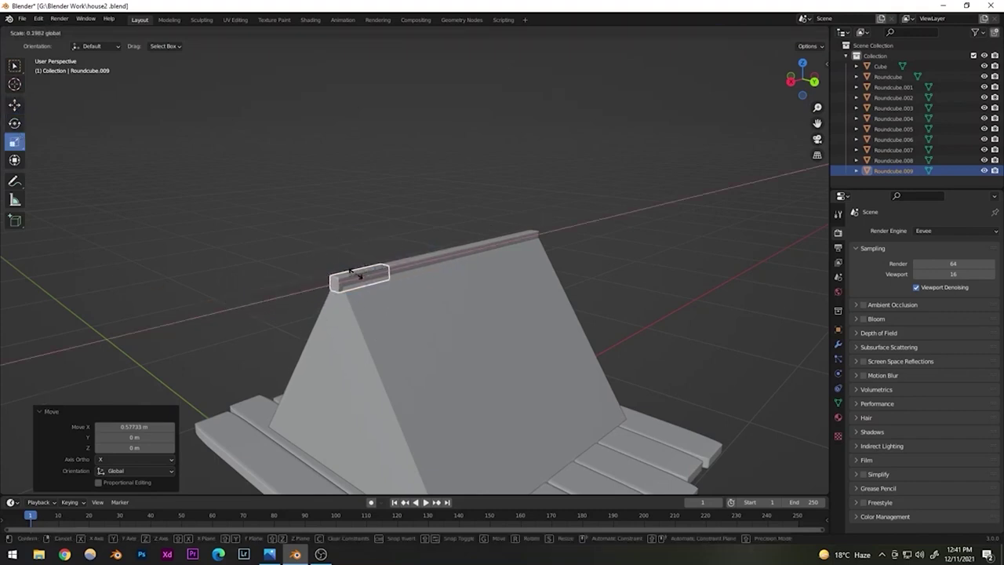
{"action": "scroll", "coordinate": [235, 305], "scroll_direction": "up", "scroll_amount": 5}
{"action": "left_click_drag", "start_coordinate": [220, 311], "coordinate": [240, 293]}
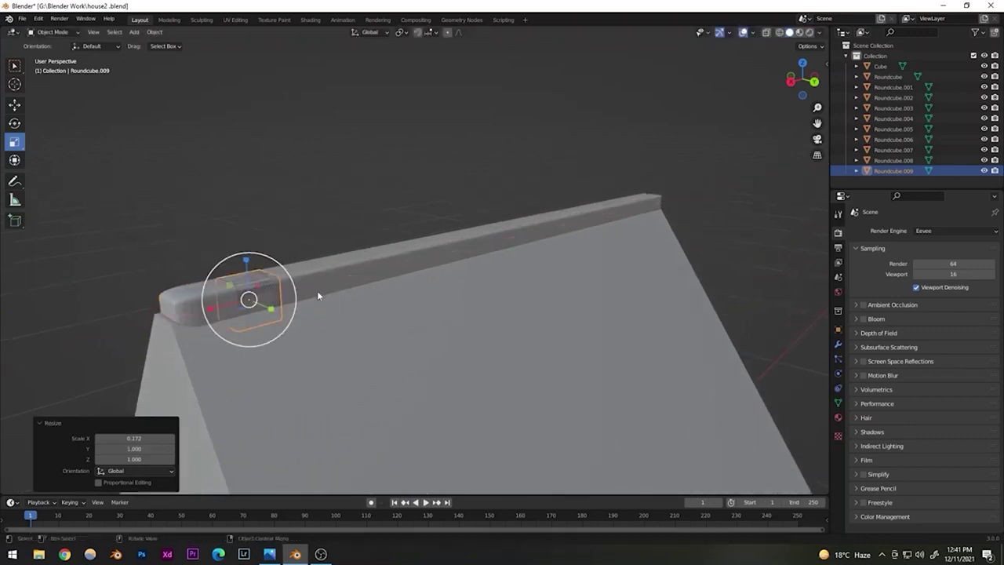
- Scale the small block uniformly to about 1.29 so it is thicker than the ridge bar
{"action": "middle_click_drag", "start_coordinate": [273, 310], "coordinate": [331, 340]}
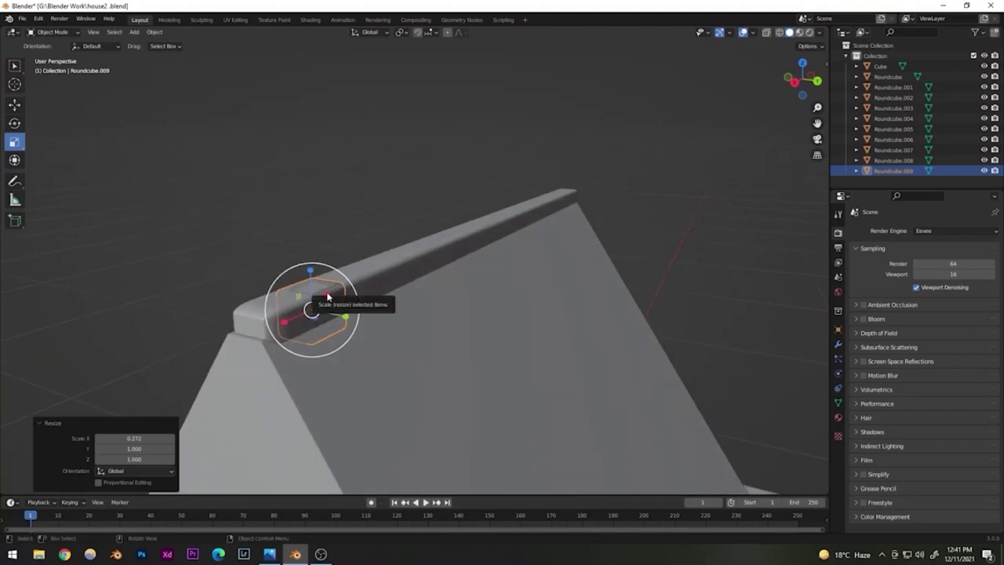
{"action": "left_click_drag", "start_coordinate": [325, 291], "coordinate": [337, 291]}
{"action": "key", "text": "ctrl+z"}
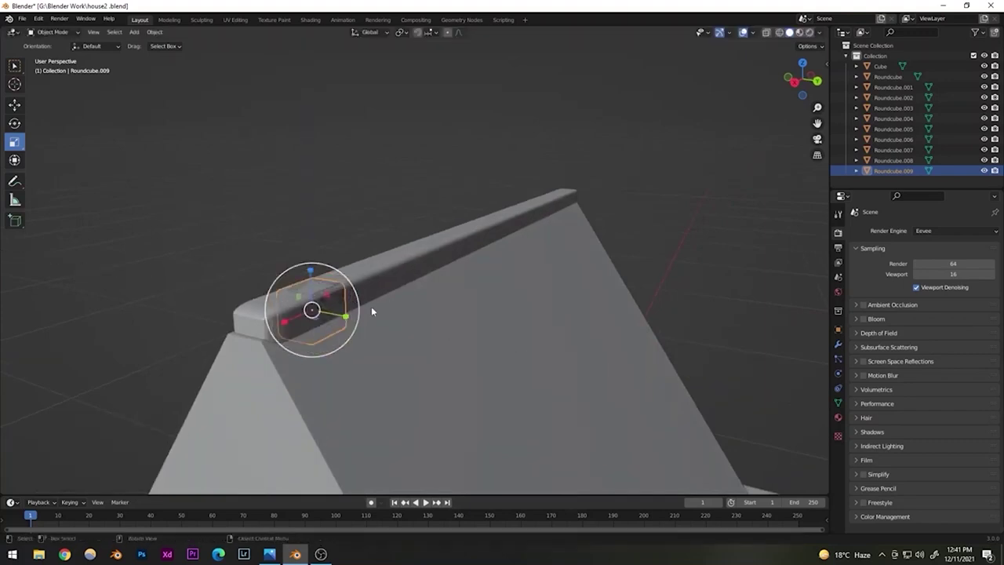
{"action": "key", "text": "s"}
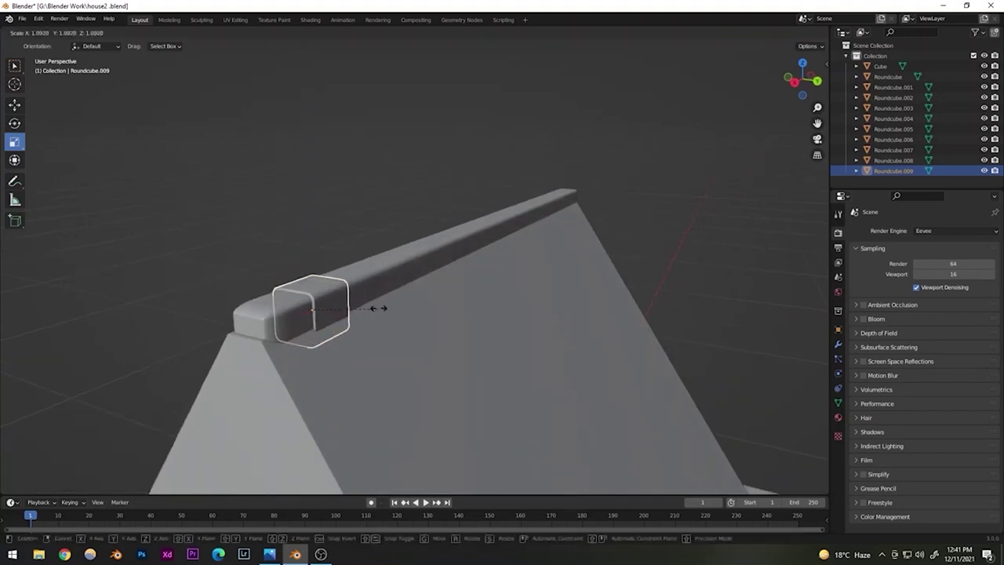
{"action": "left_click", "coordinate": [388, 296]}
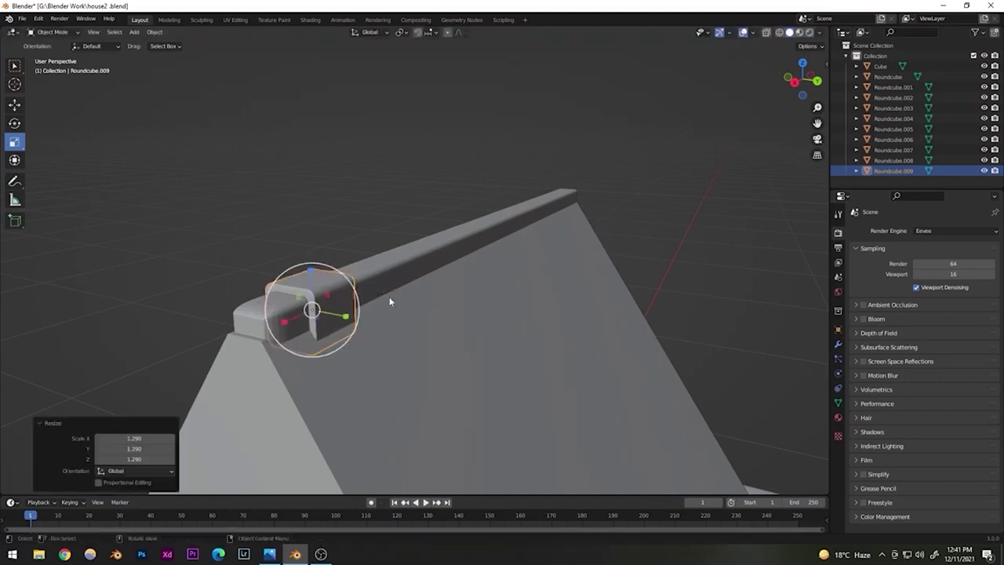
- Move the block along X to cap the near end of the ridge bar, and deselect it
{"action": "left_click", "coordinate": [14, 104]}
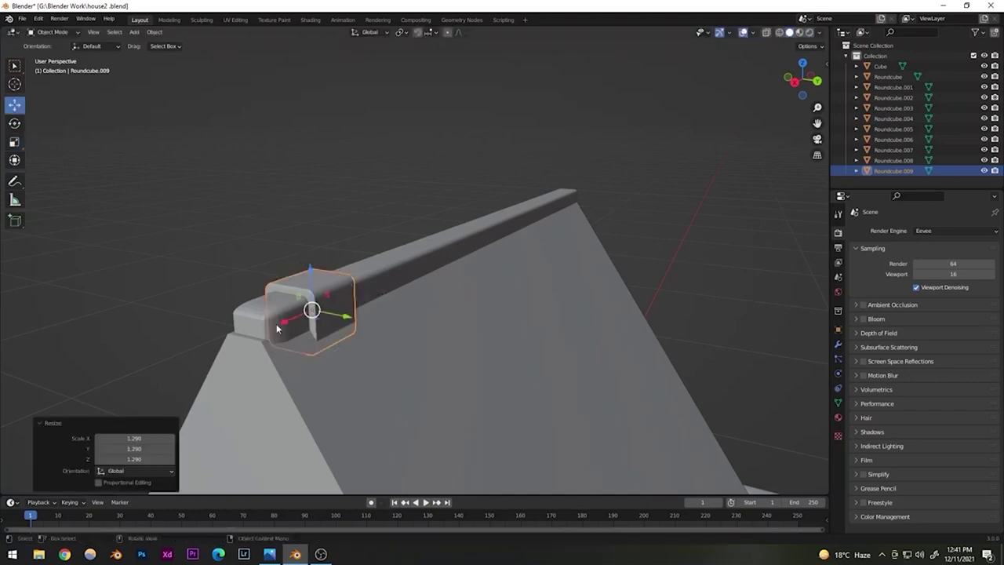
{"action": "left_click_drag", "start_coordinate": [282, 328], "coordinate": [229, 344]}
{"action": "key", "text": "alt+a"}
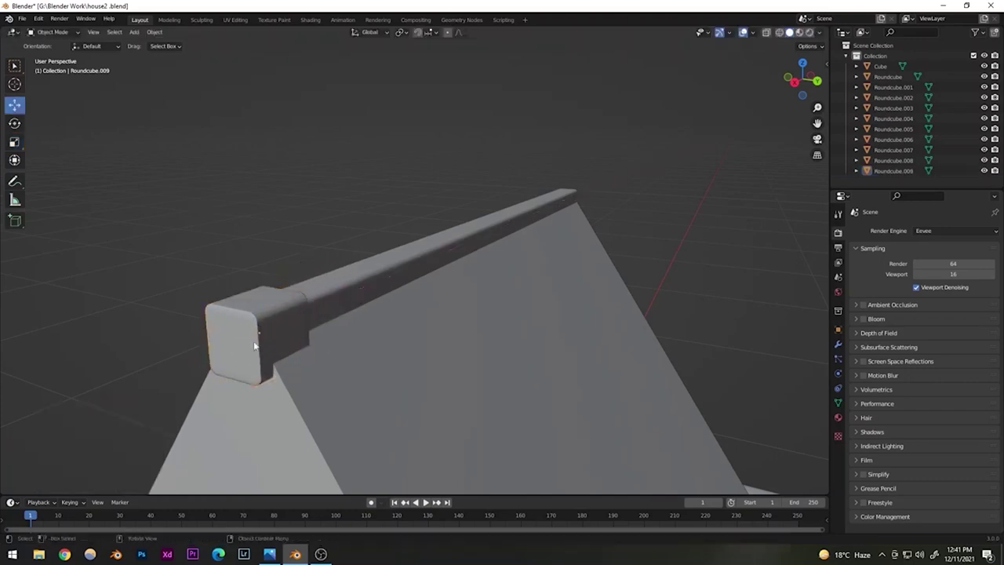
- Scale the end block down slightly and raise it a little along Z to fit around the ridge bar
{"action": "scroll", "coordinate": [256, 347], "scroll_direction": "down", "scroll_amount": 6}
{"action": "middle_click_drag", "start_coordinate": [263, 350], "coordinate": [305, 358]}
{"action": "scroll", "coordinate": [282, 337], "scroll_direction": "up", "scroll_amount": 6}
{"action": "left_click", "coordinate": [305, 358]}
{"action": "key", "text": "s"}
{"action": "left_click", "coordinate": [374, 326]}
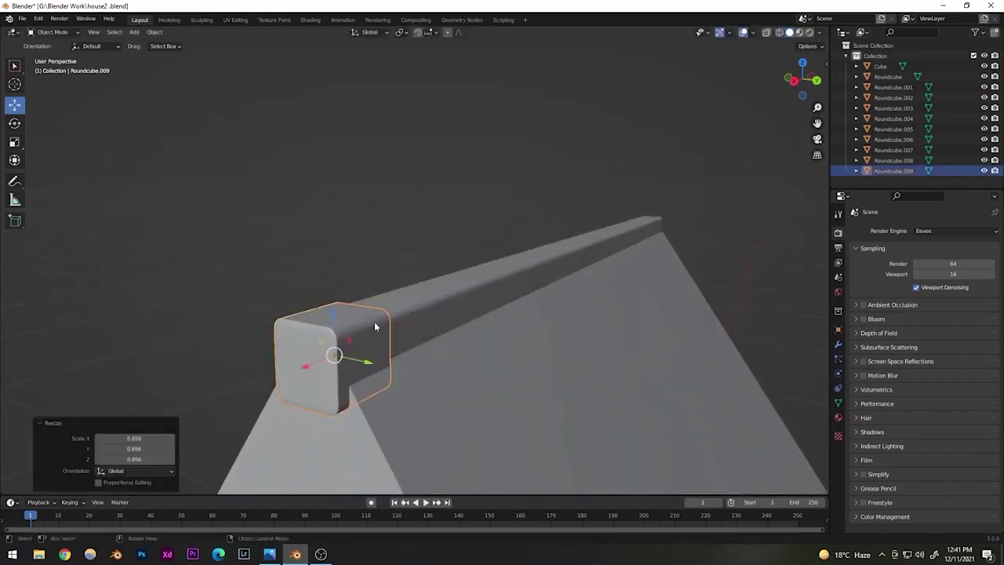
{"action": "left_click_drag", "start_coordinate": [330, 313], "coordinate": [330, 301]}
{"action": "key", "text": "alt+a"}
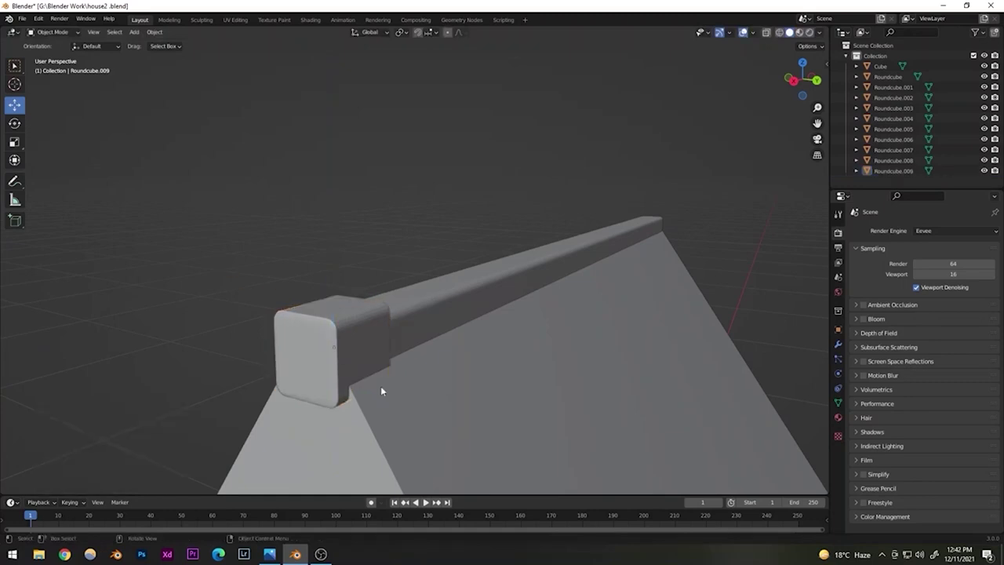
- Move the end block about 0.014 m along X past the ridge's near end, and deselect it
{"action": "middle_click_drag", "start_coordinate": [381, 388], "coordinate": [322, 306]}
{"action": "left_click", "coordinate": [321, 306]}
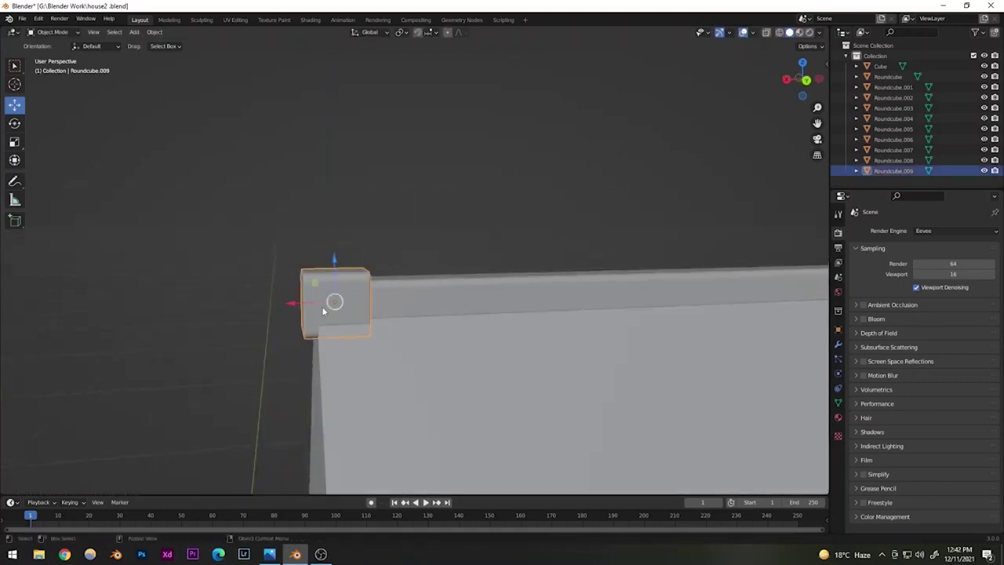
{"action": "left_click", "coordinate": [292, 305]}
{"action": "left_click", "coordinate": [304, 302]}
{"action": "key", "text": "g"}
{"action": "key", "text": "x"}
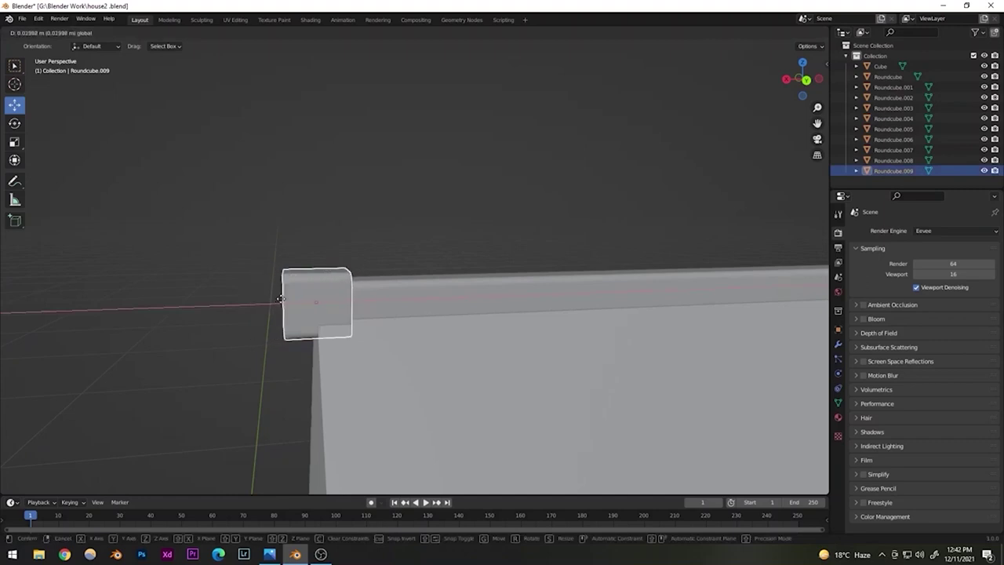
{"action": "left_click_drag", "start_coordinate": [287, 299], "coordinate": [285, 298]}
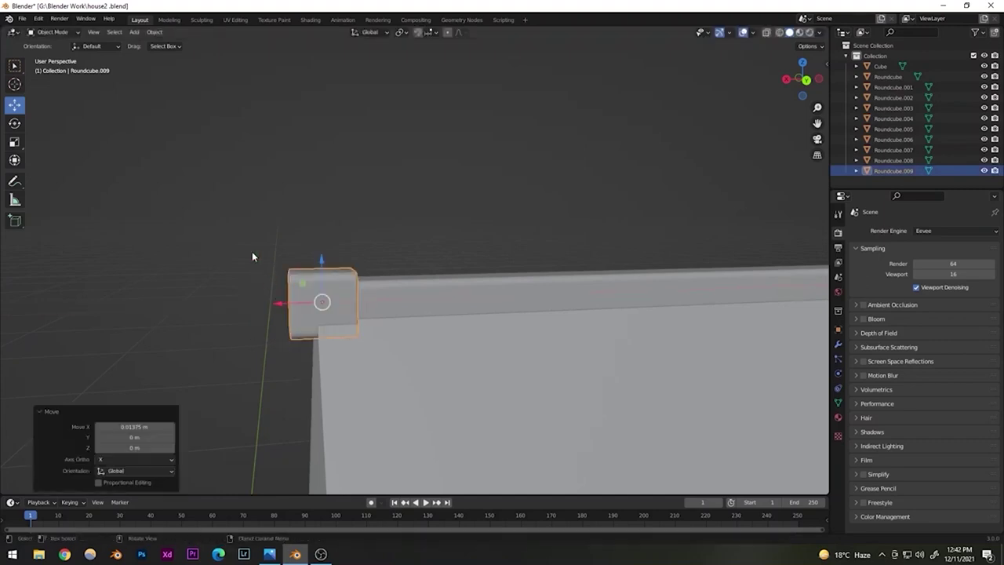
{"action": "left_click", "coordinate": [252, 251]}
- Inspect the ridge bar and its end block from several angles
{"action": "scroll", "coordinate": [446, 394], "scroll_direction": "down", "scroll_amount": 6}
{"action": "middle_click_drag", "start_coordinate": [446, 393], "coordinate": [535, 389]}
{"action": "scroll", "coordinate": [486, 387], "scroll_direction": "down", "scroll_amount": 5}
{"action": "middle_click_drag", "start_coordinate": [437, 385], "coordinate": [376, 445]}
{"action": "scroll", "coordinate": [395, 306], "scroll_direction": "up", "scroll_amount": 1}
{"action": "scroll", "coordinate": [395, 307], "scroll_direction": "up", "scroll_amount": 5}
{"action": "middle_click_drag", "start_coordinate": [414, 352], "coordinate": [327, 421]}
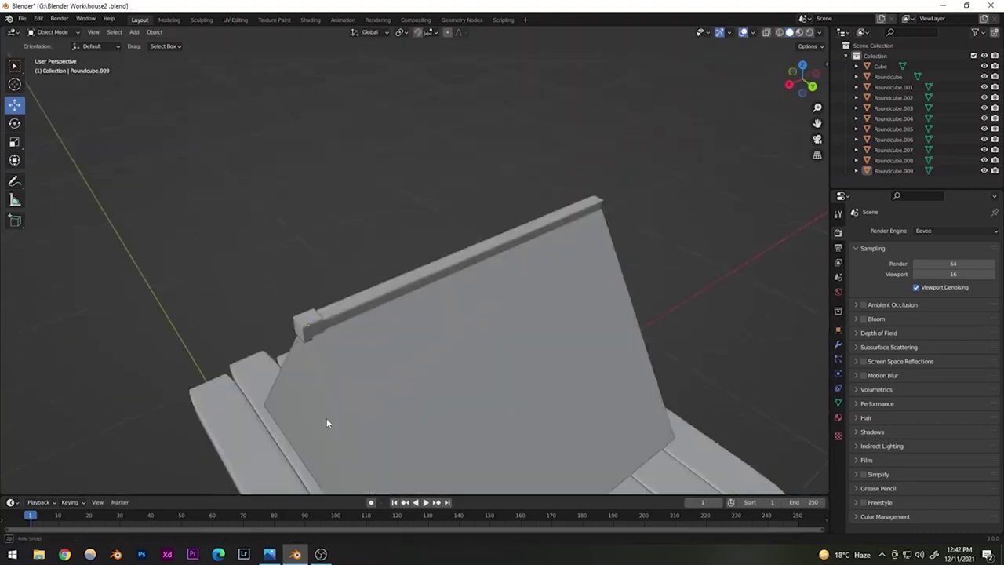
{"action": "left_click", "coordinate": [306, 327]}
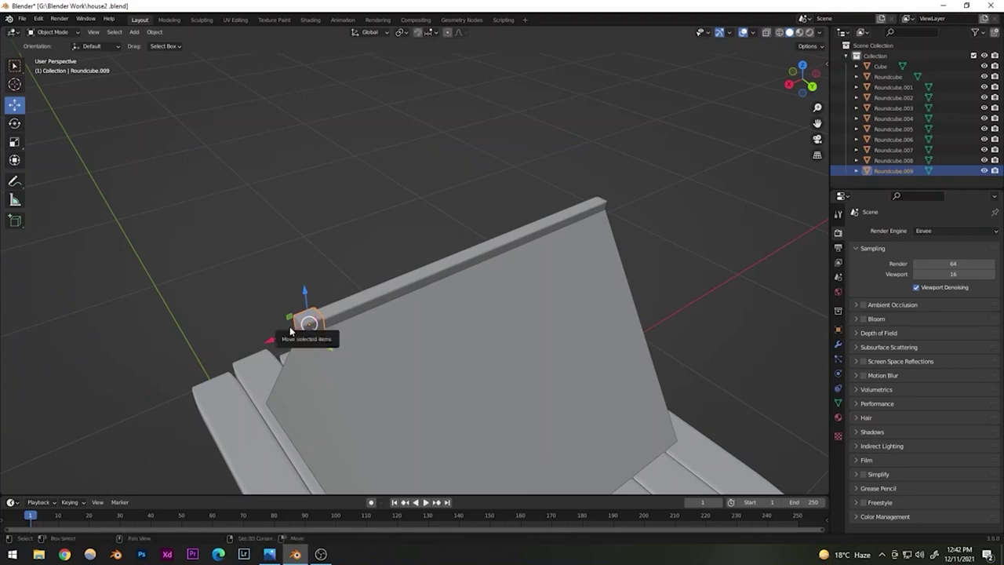
{"action": "key", "text": "shift+s"}
{"action": "left_click", "coordinate": [277, 222]}
{"action": "key", "text": "shift+d"}
{"action": "key", "text": "x"}
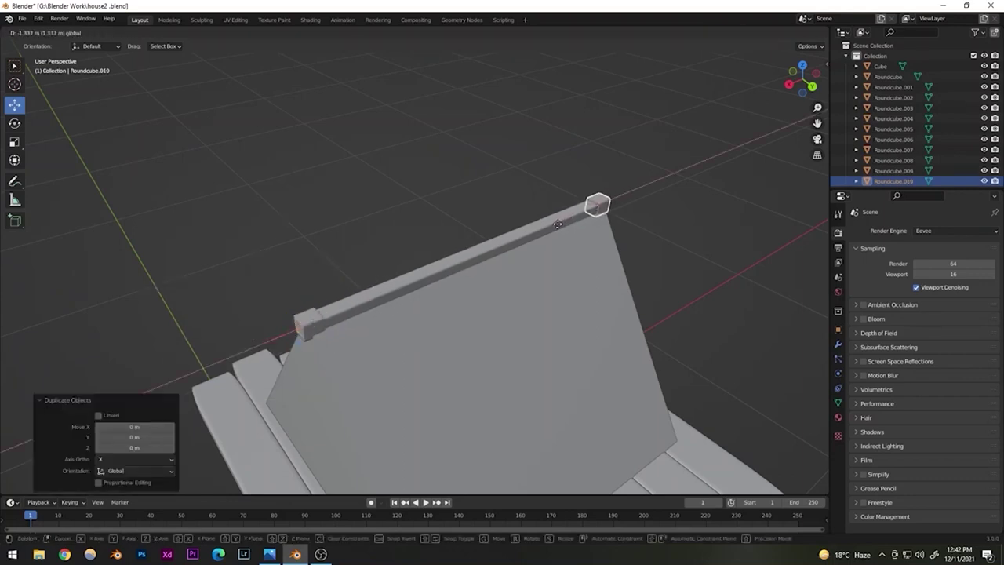
{"action": "left_click", "coordinate": [556, 224]}
{"action": "key", "text": "Delete"}
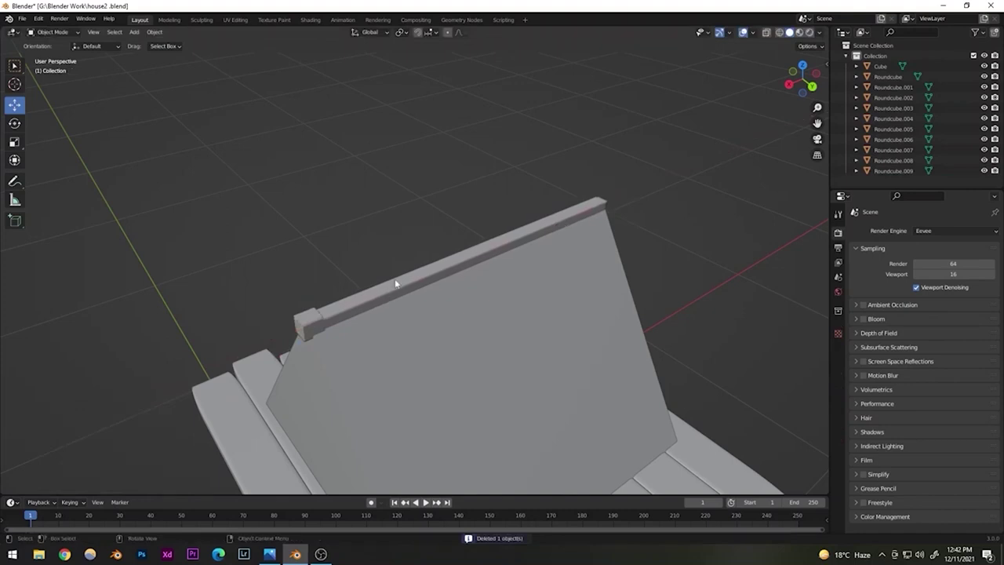
- Add a Mirror modifier to the end block at the near end of the ridge bar
{"action": "left_click", "coordinate": [306, 321]}
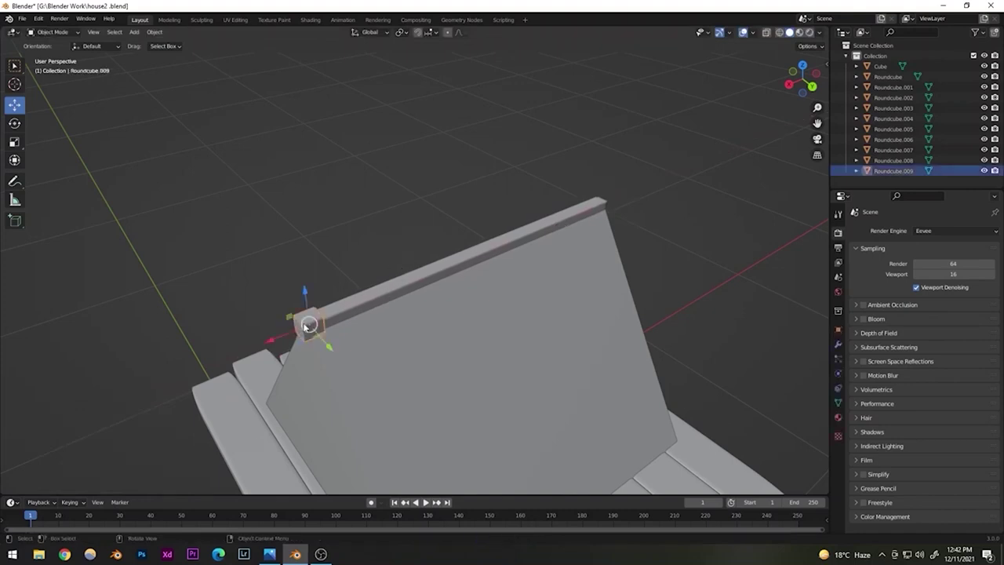
{"action": "left_click", "coordinate": [838, 345]}
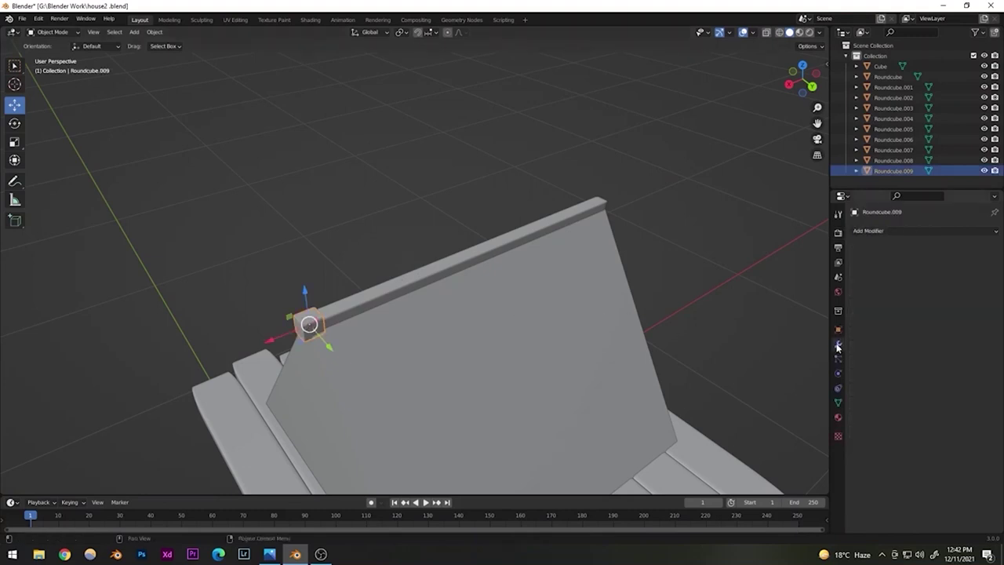
{"action": "left_click", "coordinate": [883, 229]}
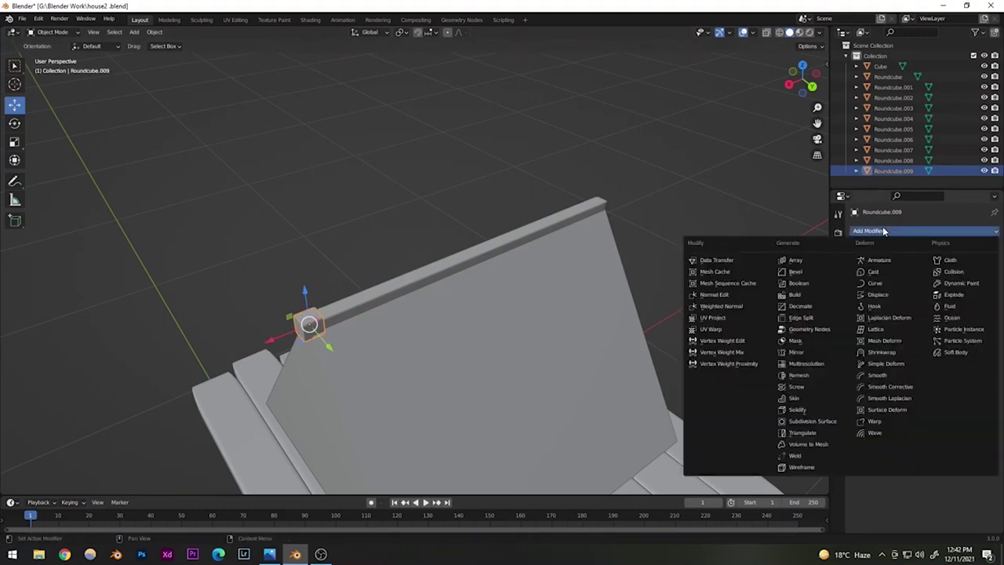
{"action": "left_click", "coordinate": [797, 354]}
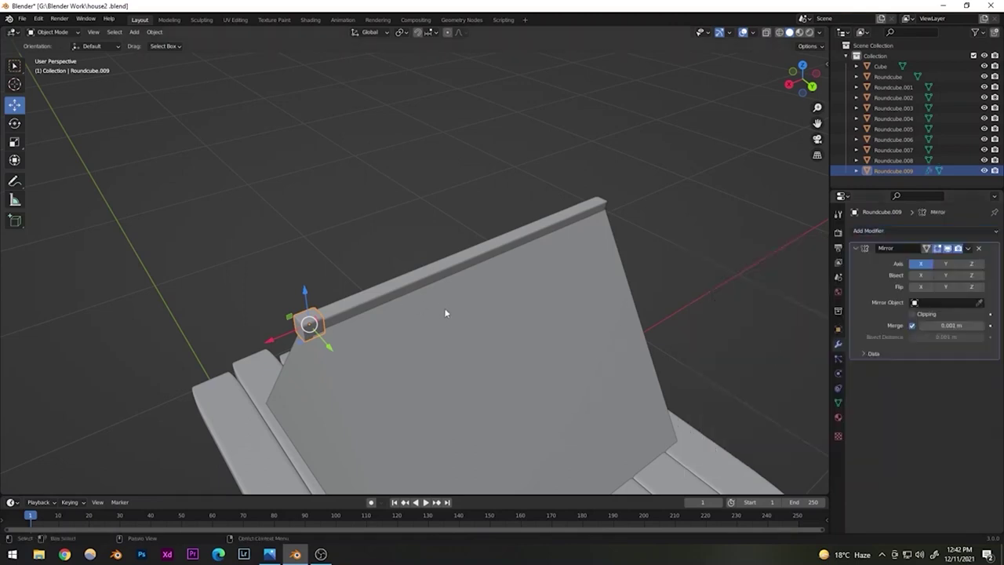
- Mirror the end block to the far end across X, using the ridge bar as the mirror object, and deselect it
{"action": "middle_click_drag", "start_coordinate": [445, 313], "coordinate": [468, 310]}
{"action": "scroll", "coordinate": [445, 355], "scroll_direction": "up", "scroll_amount": 3}
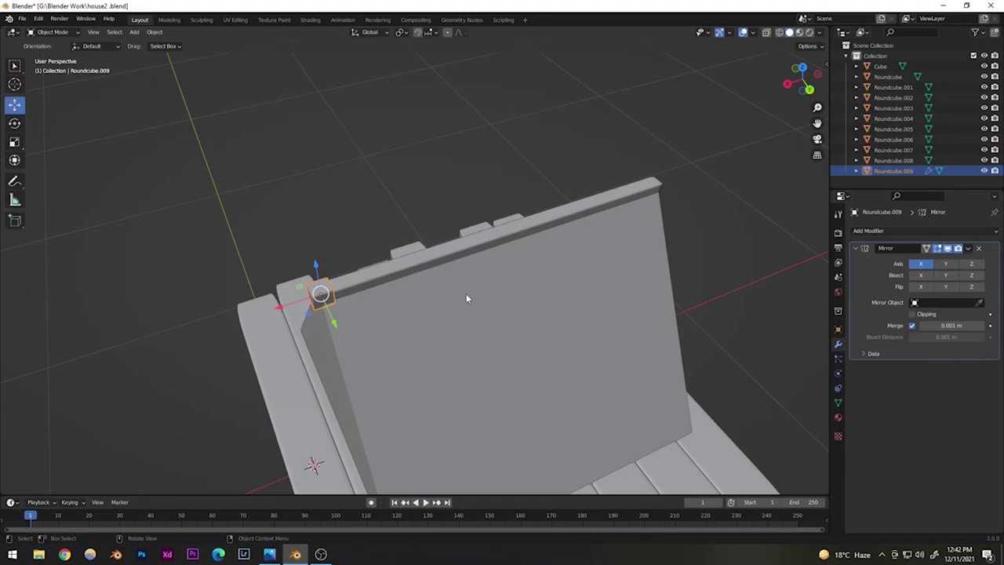
{"action": "left_click", "coordinate": [442, 266]}
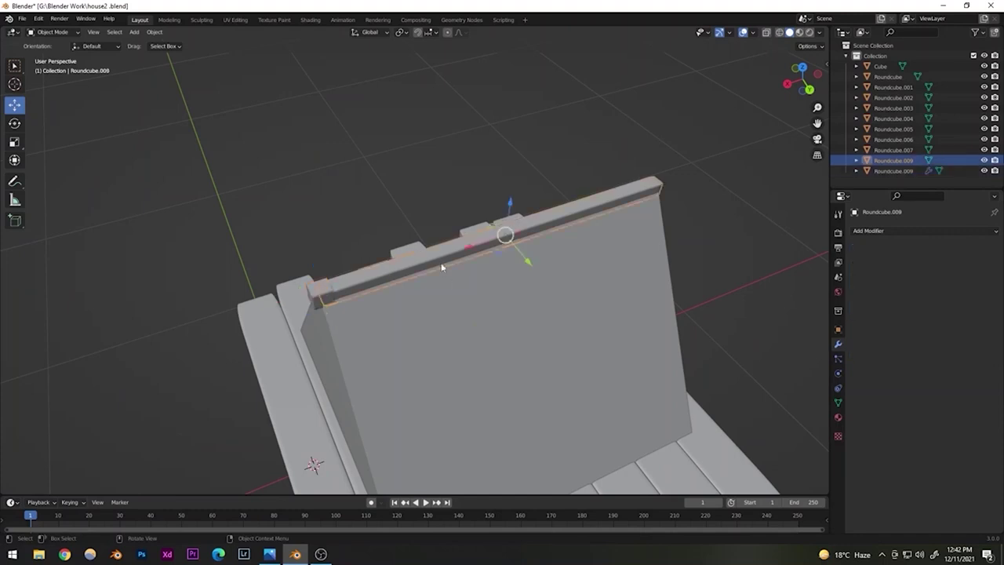
{"action": "left_click", "coordinate": [321, 296]}
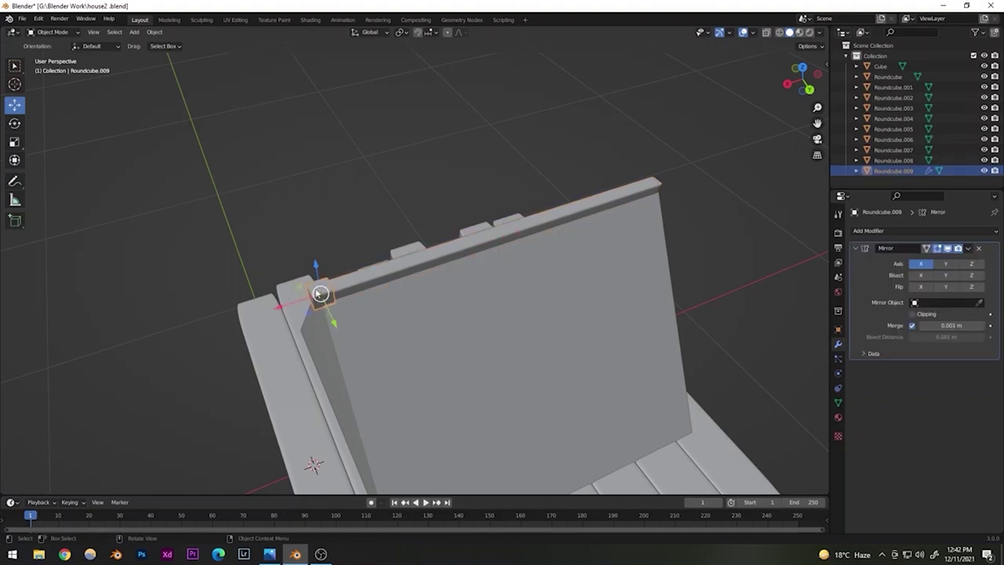
{"action": "left_click", "coordinate": [978, 304]}
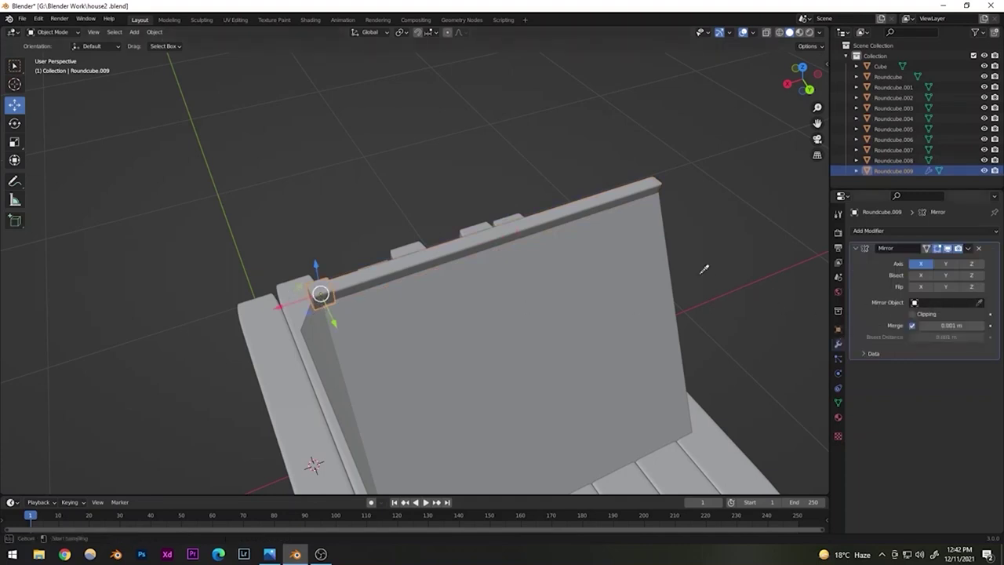
{"action": "left_click", "coordinate": [480, 237]}
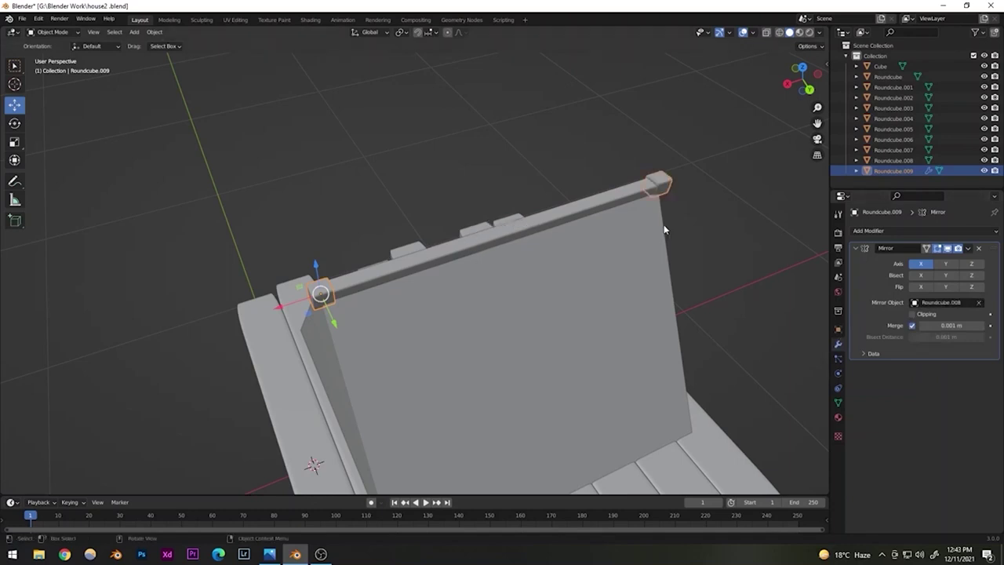
{"action": "middle_click_drag", "start_coordinate": [664, 227], "coordinate": [376, 312]}
{"action": "left_click", "coordinate": [474, 186]}
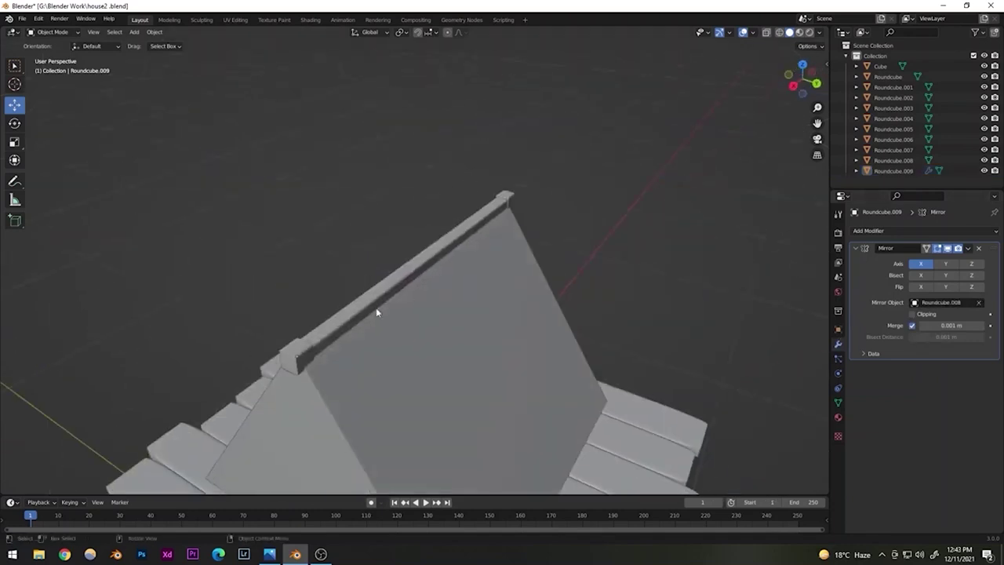
- Check the capped ridge from several angles and save the house file
{"action": "scroll", "coordinate": [397, 280], "scroll_direction": "down", "scroll_amount": 3}
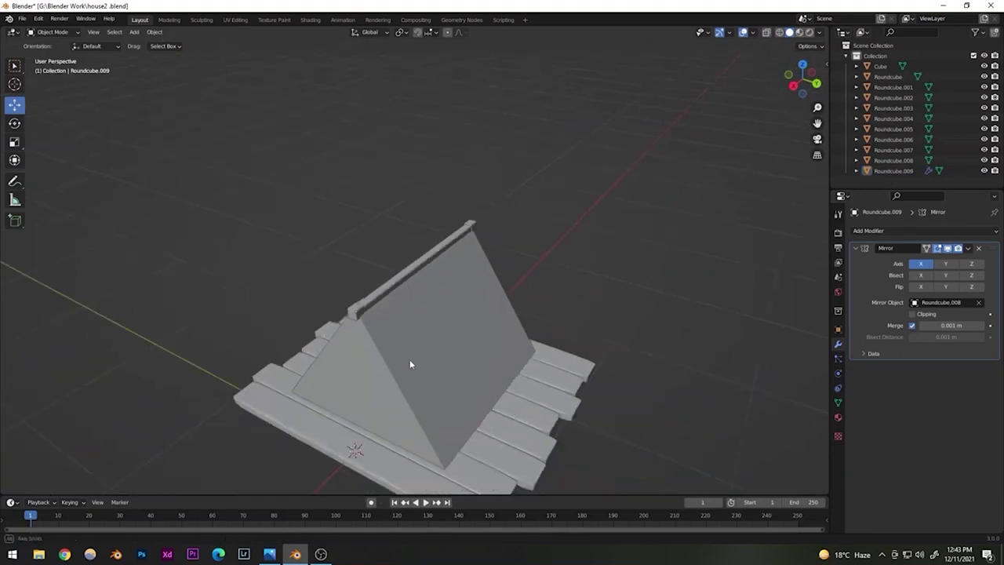
{"action": "middle_click_drag", "start_coordinate": [409, 361], "coordinate": [443, 268]}
{"action": "key", "text": "ctrl+s"}
{"action": "scroll", "coordinate": [378, 233], "scroll_direction": "up", "scroll_amount": 5}
{"action": "middle_click_drag", "start_coordinate": [357, 294], "coordinate": [387, 344], "text": "shift"}
{"action": "scroll", "coordinate": [388, 341], "scroll_direction": "down", "scroll_amount": 3}
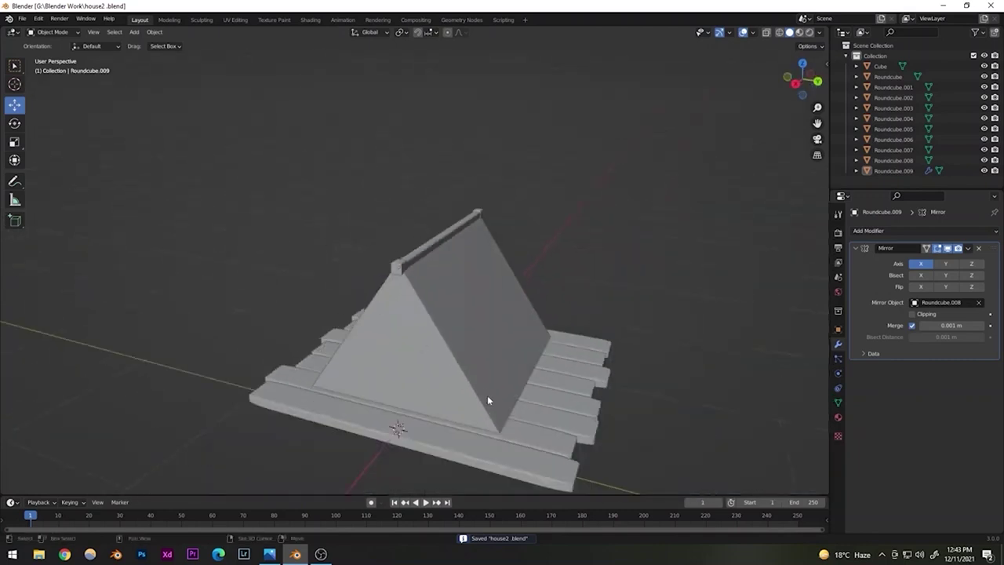
{"action": "middle_click_drag", "start_coordinate": [487, 395], "coordinate": [355, 220], "text": "shift"}
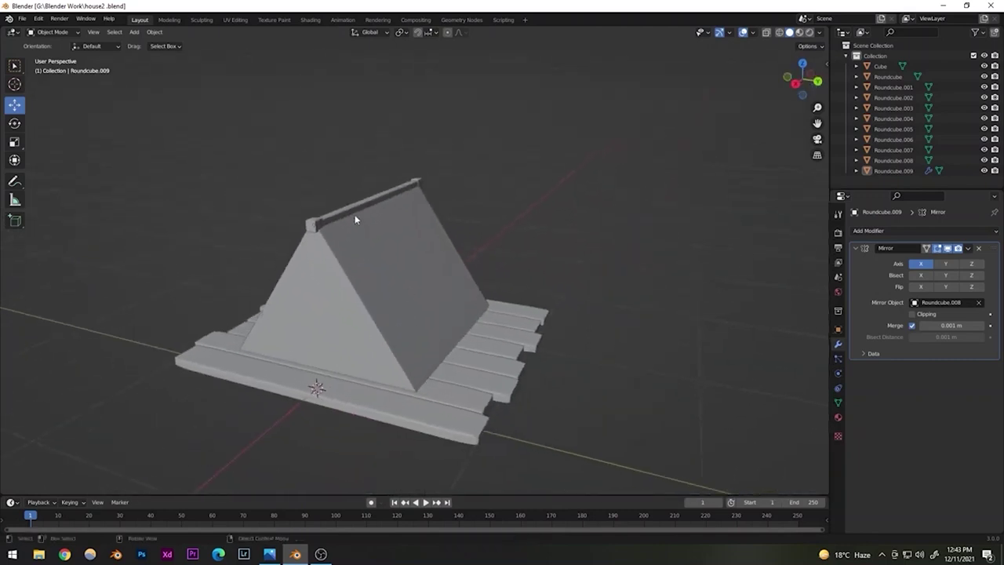
{"action": "key", "text": "ctrl+s"}
- Duplicate the front plank in place and raise the copy along Z above the plank floor
{"action": "scroll", "coordinate": [354, 322], "scroll_direction": "up", "scroll_amount": 4}
{"action": "scroll", "coordinate": [363, 271], "scroll_direction": "down", "scroll_amount": 1}
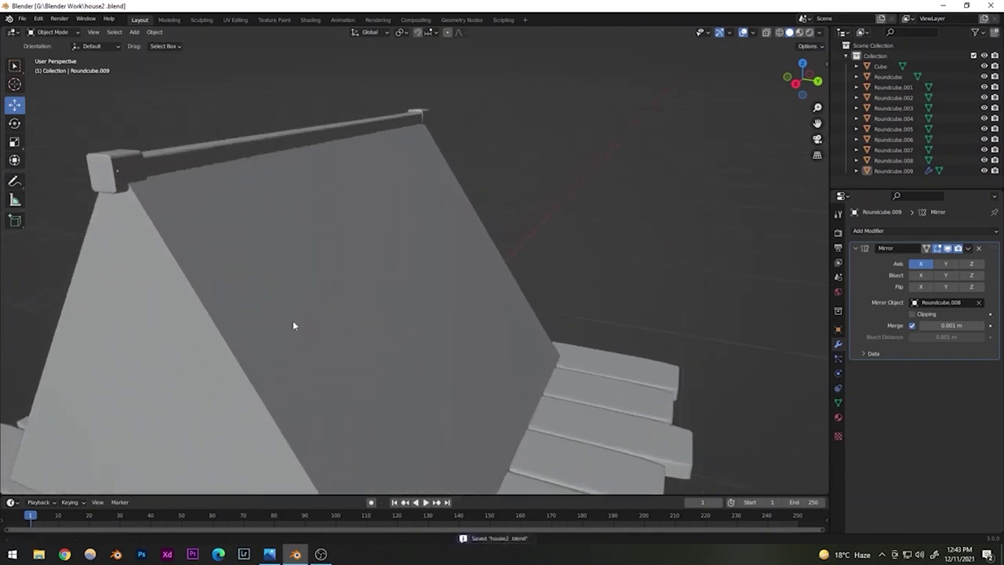
{"action": "scroll", "coordinate": [293, 307], "scroll_direction": "down", "scroll_amount": 1}
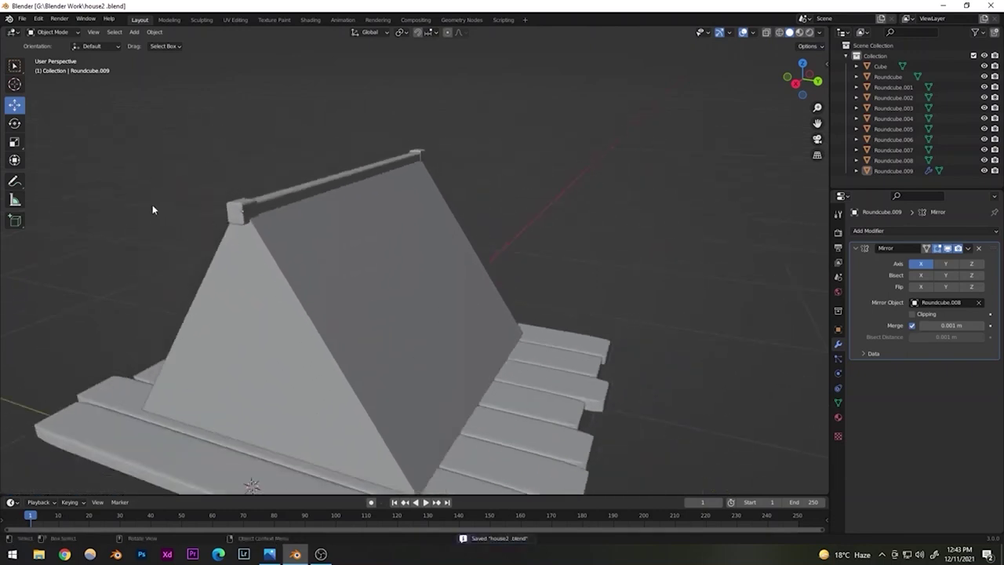
{"action": "scroll", "coordinate": [134, 306], "scroll_direction": "down", "scroll_amount": 4}
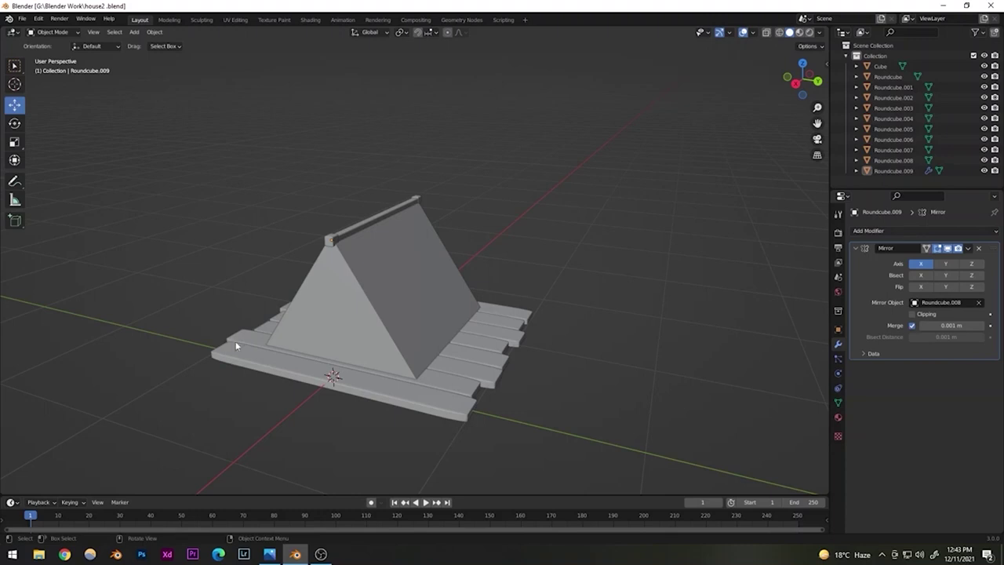
{"action": "left_click", "coordinate": [247, 359]}
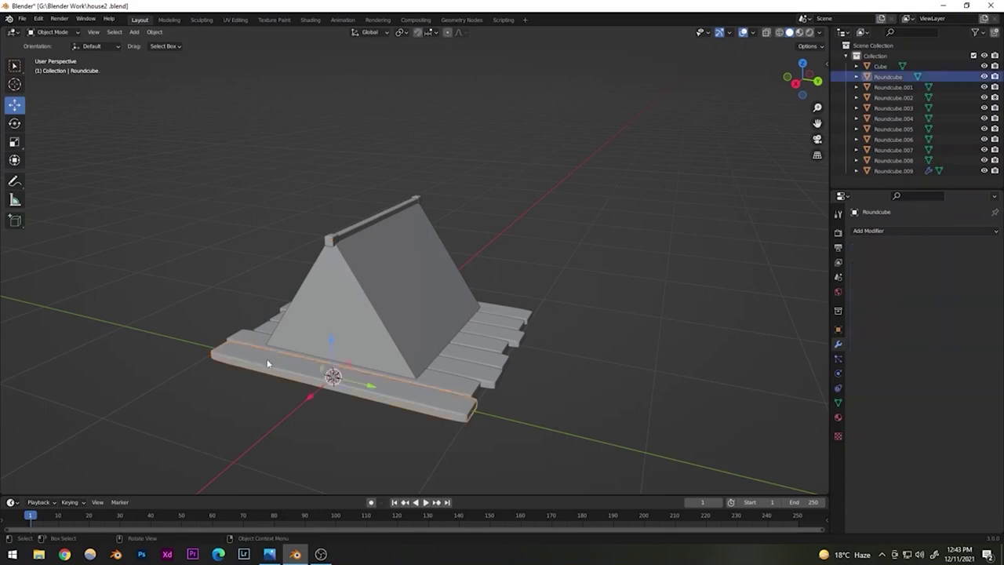
{"action": "key", "text": "shift+d"}
{"action": "key", "text": "Escape"}
{"action": "left_click_drag", "start_coordinate": [333, 350], "coordinate": [329, 297]}
- Scale the raised plank copy to about 7.5 times its size along X
{"action": "left_click", "coordinate": [14, 142]}
{"action": "middle_click_drag", "start_coordinate": [354, 336], "coordinate": [322, 349]}
{"action": "left_click_drag", "start_coordinate": [298, 300], "coordinate": [26, 354]}
{"action": "middle_click_drag", "start_coordinate": [264, 359], "coordinate": [243, 353]}
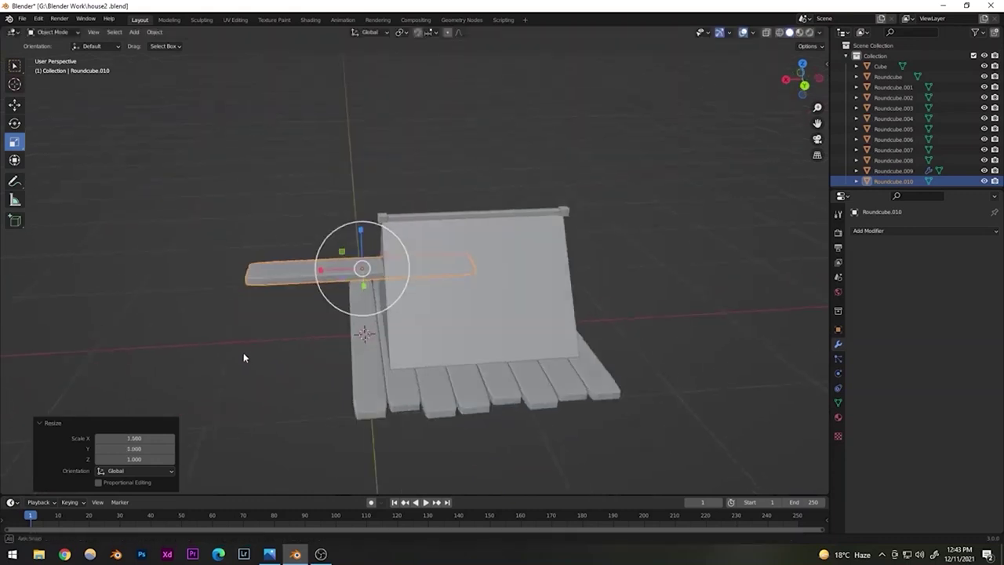
{"action": "scroll", "coordinate": [327, 315], "scroll_direction": "up", "scroll_amount": 3}
{"action": "middle_click_drag", "start_coordinate": [327, 314], "coordinate": [308, 362], "text": "shift"}
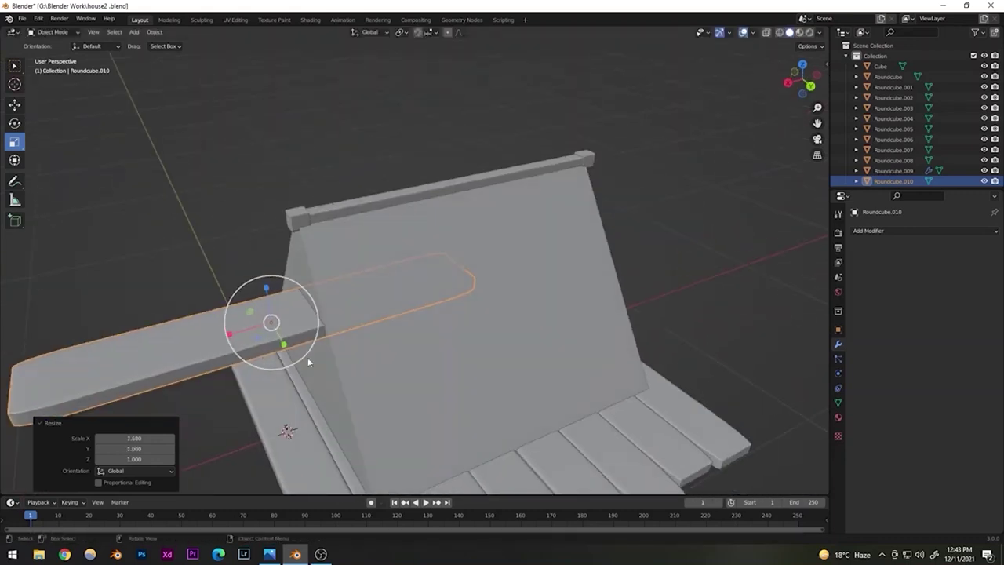
- Move the enlarged plank along X until it spans the length of the house, and deselect it
{"action": "middle_click_drag", "start_coordinate": [391, 358], "coordinate": [393, 325], "text": "alt"}
{"action": "left_click", "coordinate": [14, 104]}
{"action": "left_click_drag", "start_coordinate": [188, 294], "coordinate": [446, 293]}
{"action": "left_click", "coordinate": [17, 142]}
{"action": "left_click", "coordinate": [16, 102]}
{"action": "left_click", "coordinate": [169, 215]}
{"action": "middle_click_drag", "start_coordinate": [169, 215], "coordinate": [294, 301]}
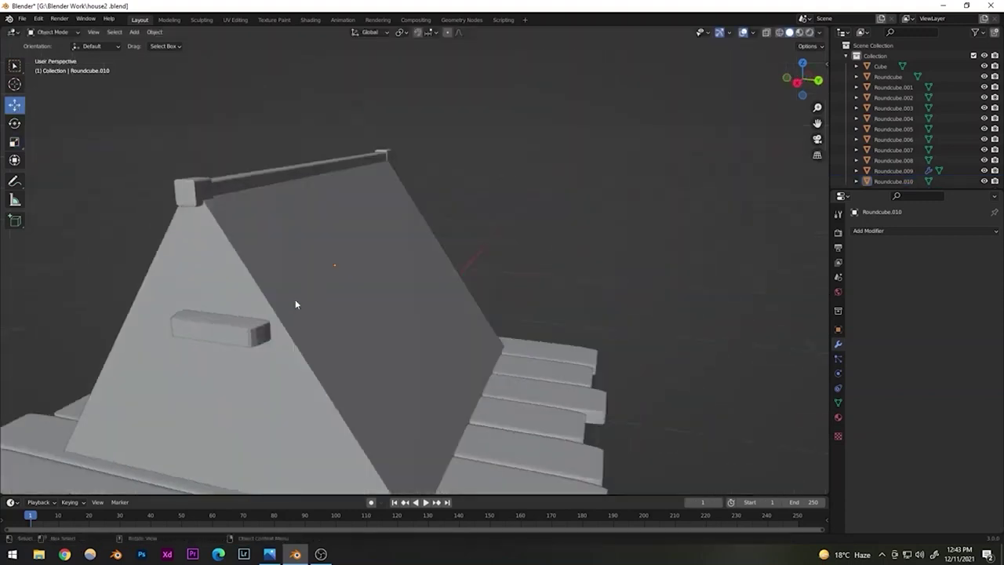
- Move the plank about 0.218 m along Y to the roof slope, scale it narrower along Y, and deselect it
{"action": "left_click", "coordinate": [239, 338]}
{"action": "left_click_drag", "start_coordinate": [362, 274], "coordinate": [410, 291]}
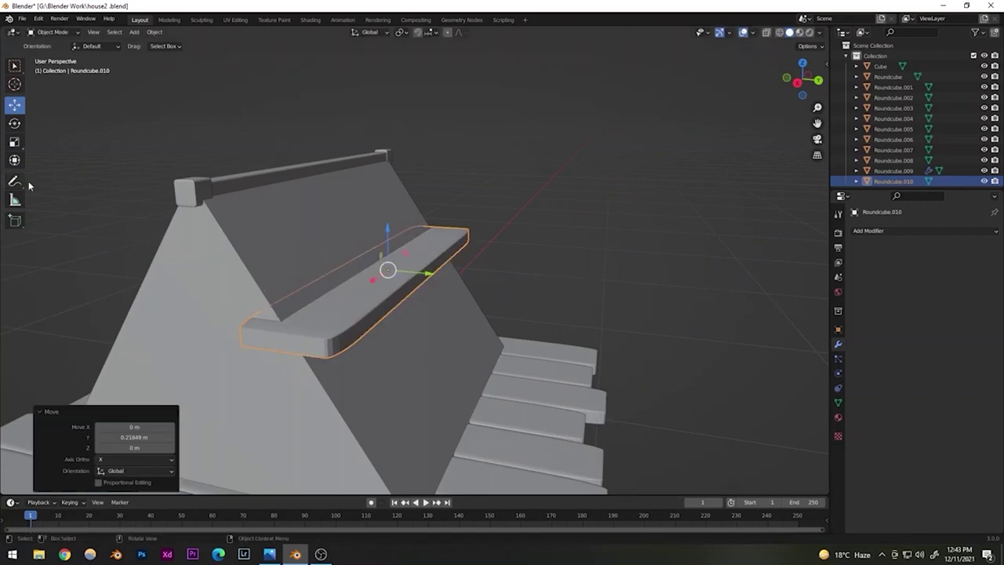
{"action": "left_click", "coordinate": [15, 144]}
{"action": "left_click_drag", "start_coordinate": [426, 277], "coordinate": [385, 244]}
{"action": "left_click", "coordinate": [470, 244]}
{"action": "scroll", "coordinate": [377, 304], "scroll_direction": "down", "scroll_amount": 5}
{"action": "middle_click_drag", "start_coordinate": [369, 312], "coordinate": [356, 302]}
{"action": "scroll", "coordinate": [356, 300], "scroll_direction": "up", "scroll_amount": 4}
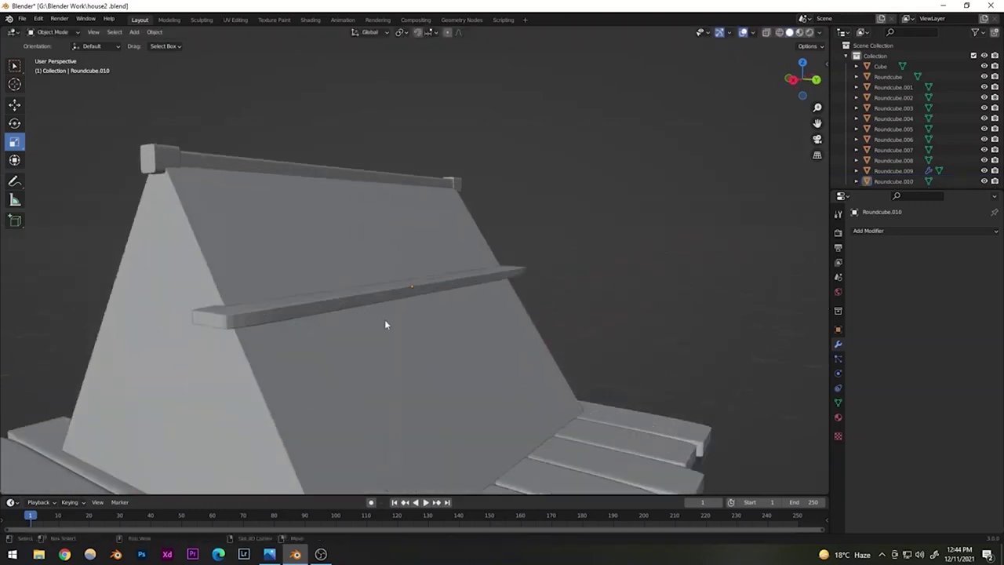
- Raise the plank about 0.319 m along Z and shift it about -0.203 m along Y, up against the ridge bar
{"action": "left_click", "coordinate": [335, 316]}
{"action": "middle_click_drag", "start_coordinate": [248, 305], "coordinate": [361, 354]}
{"action": "left_click", "coordinate": [14, 109]}
{"action": "left_click_drag", "start_coordinate": [428, 226], "coordinate": [427, 128]}
{"action": "middle_click_drag", "start_coordinate": [295, 262], "coordinate": [492, 295], "text": "alt"}
{"action": "scroll", "coordinate": [361, 208], "scroll_direction": "up", "scroll_amount": 3}
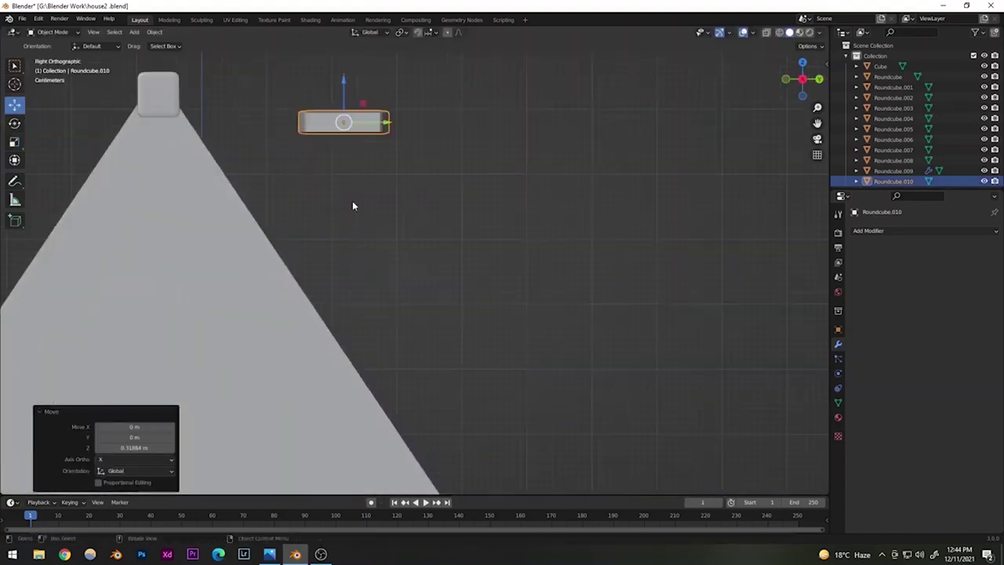
{"action": "middle_click_drag", "start_coordinate": [349, 199], "coordinate": [421, 289], "text": "shift"}
{"action": "left_click_drag", "start_coordinate": [463, 224], "coordinate": [332, 219]}
- Rotate the plank about X so it slopes down from the ridge bar along the roof, and deselect it
{"action": "left_click", "coordinate": [14, 123]}
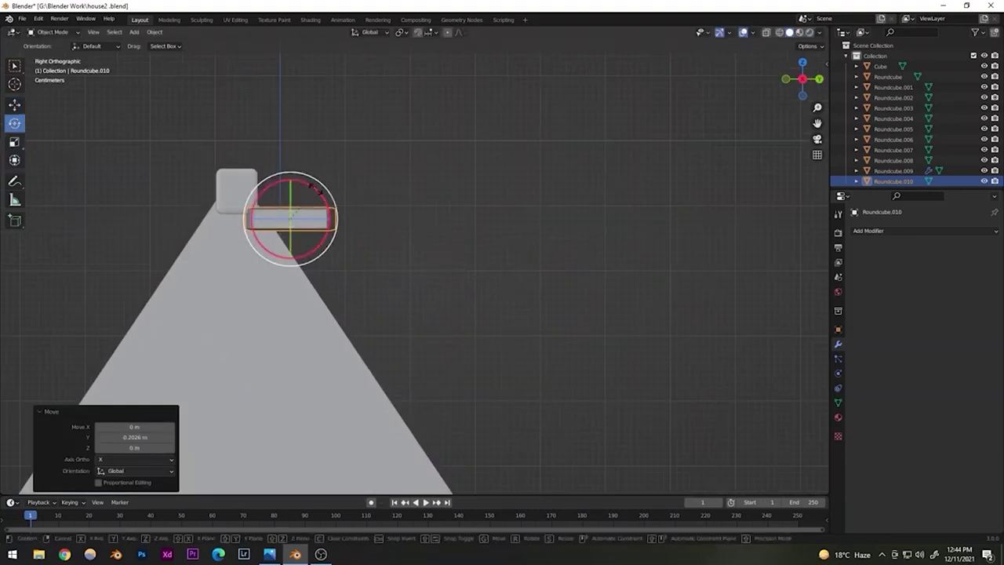
{"action": "left_click_drag", "start_coordinate": [313, 191], "coordinate": [292, 196]}
{"action": "left_click", "coordinate": [14, 104]}
{"action": "left_click", "coordinate": [384, 297]}
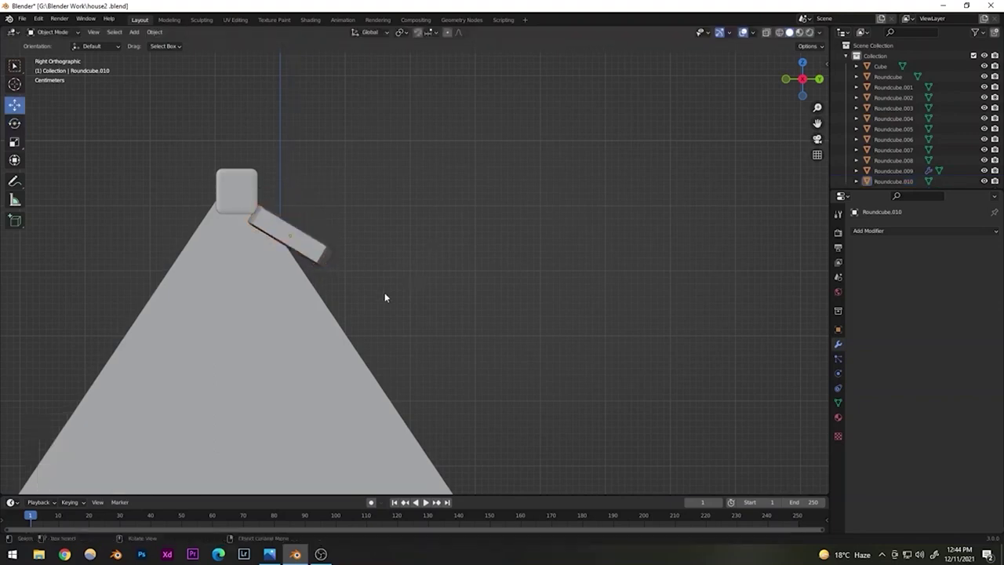
{"action": "middle_click_drag", "start_coordinate": [384, 297], "coordinate": [311, 357]}
{"action": "scroll", "coordinate": [344, 313], "scroll_direction": "down", "scroll_amount": 7}
{"action": "scroll", "coordinate": [383, 279], "scroll_direction": "up", "scroll_amount": 5}
{"action": "scroll", "coordinate": [300, 267], "scroll_direction": "up", "scroll_amount": 4}
{"action": "scroll", "coordinate": [310, 317], "scroll_direction": "up", "scroll_amount": 2}
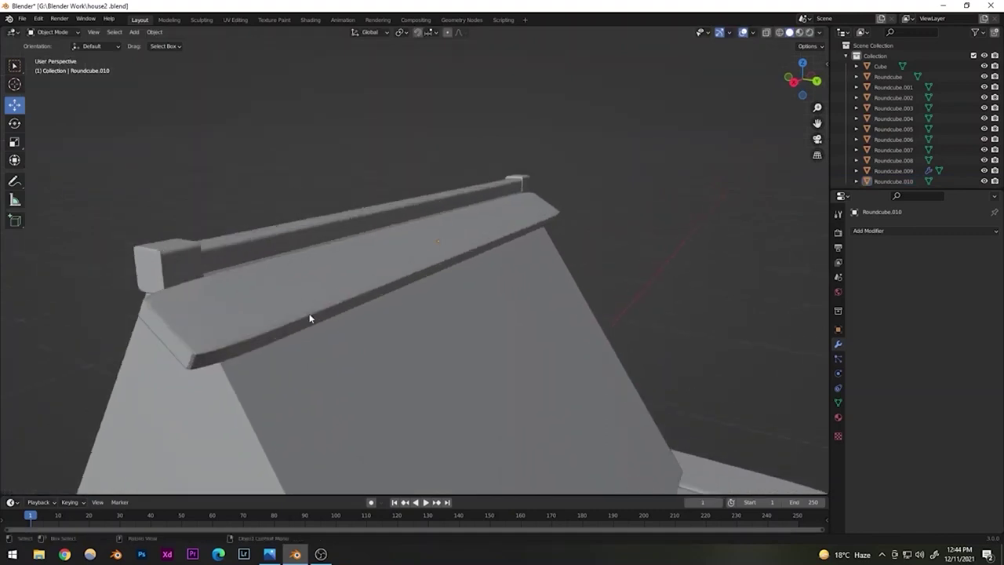
- Thin the sloping roof plank by scaling it along Z by 0.392 and again by 0.924
{"action": "middle_click_drag", "start_coordinate": [310, 318], "coordinate": [285, 294]}
{"action": "left_click", "coordinate": [282, 289]}
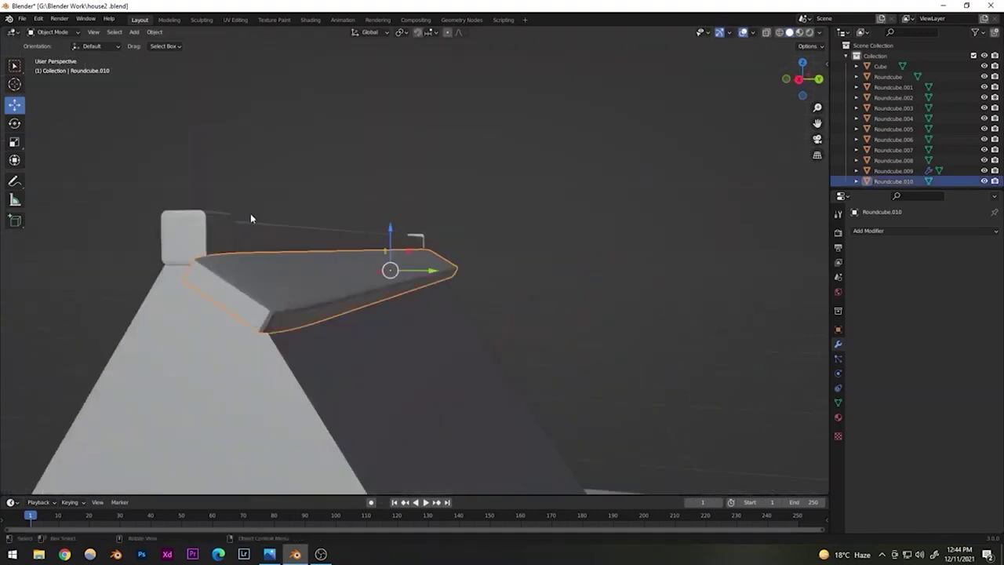
{"action": "left_click", "coordinate": [14, 144]}
{"action": "left_click_drag", "start_coordinate": [391, 231], "coordinate": [386, 256]}
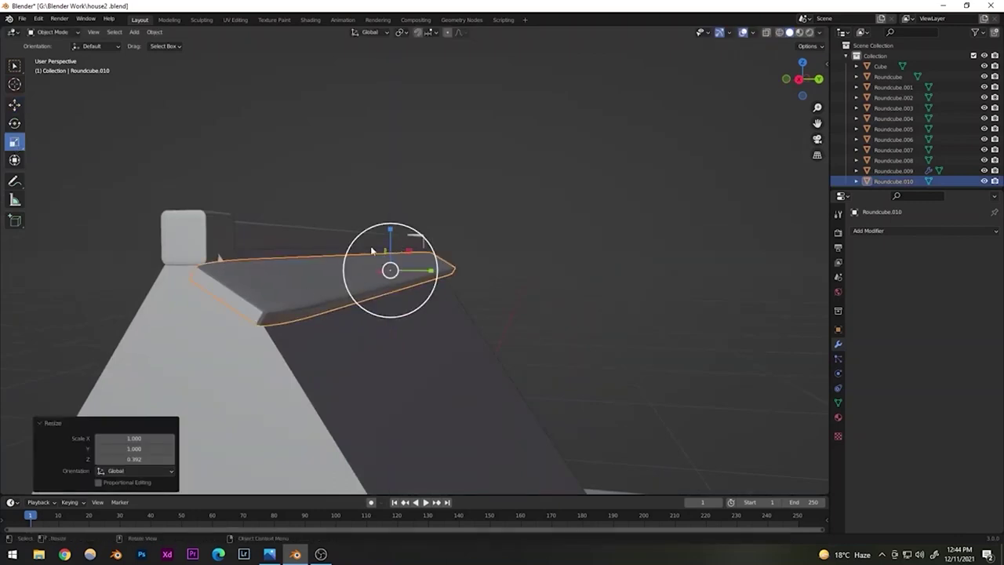
{"action": "middle_click_drag", "start_coordinate": [372, 249], "coordinate": [320, 308]}
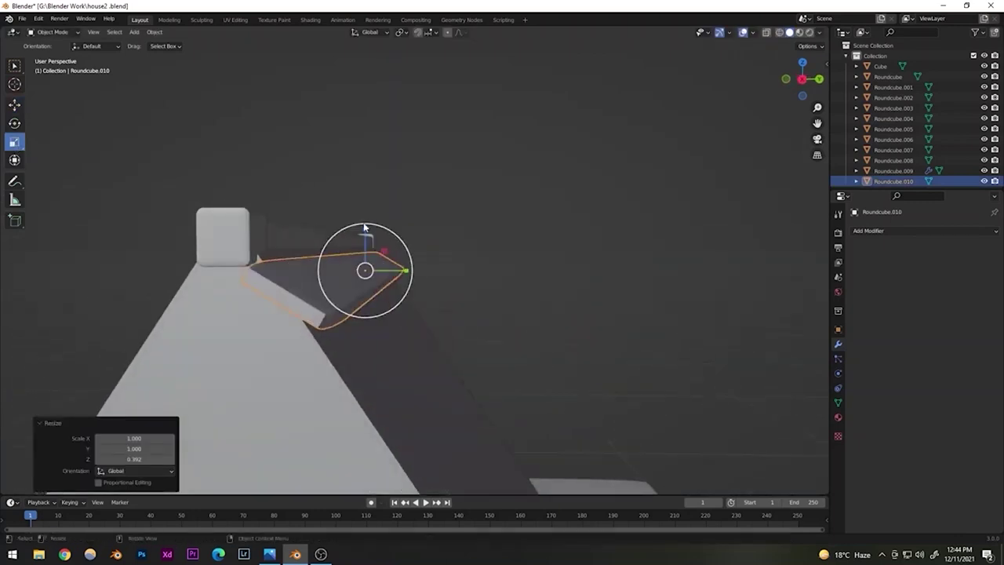
{"action": "left_click_drag", "start_coordinate": [364, 230], "coordinate": [365, 234]}
{"action": "middle_click_drag", "start_coordinate": [325, 351], "coordinate": [307, 370]}
{"action": "scroll", "coordinate": [306, 369], "scroll_direction": "up", "scroll_amount": 4}
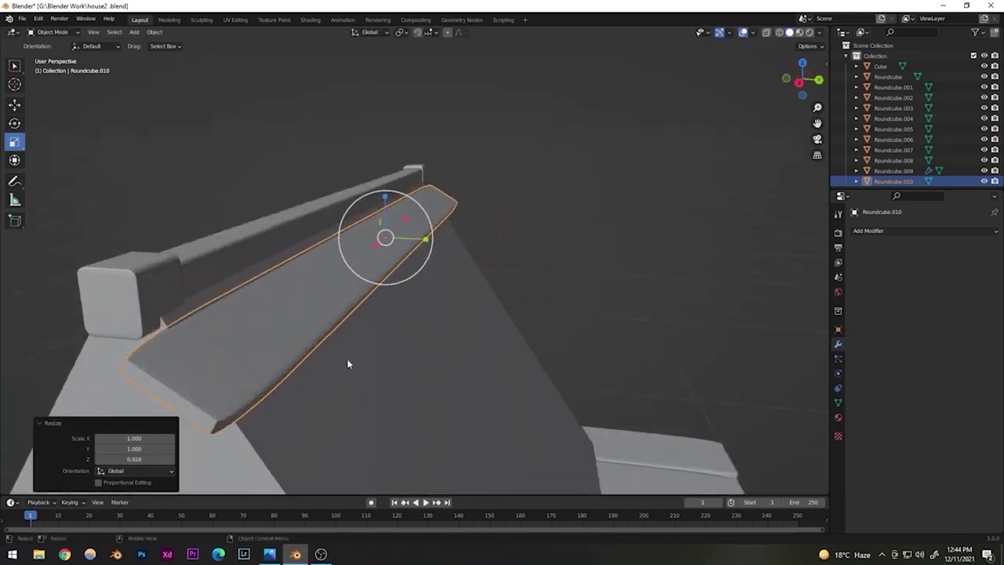
- Scale the roof plank down slightly along Y, deselect it, and switch to the right orthographic view
{"action": "mouse_move", "coordinate": [421, 250]}
{"action": "left_mouse_down"}
{"action": "mouse_move", "coordinate": [434, 251]}
{"action": "mouse_move", "coordinate": [412, 249]}
{"action": "left_mouse_up"}
{"action": "left_click", "coordinate": [437, 266]}
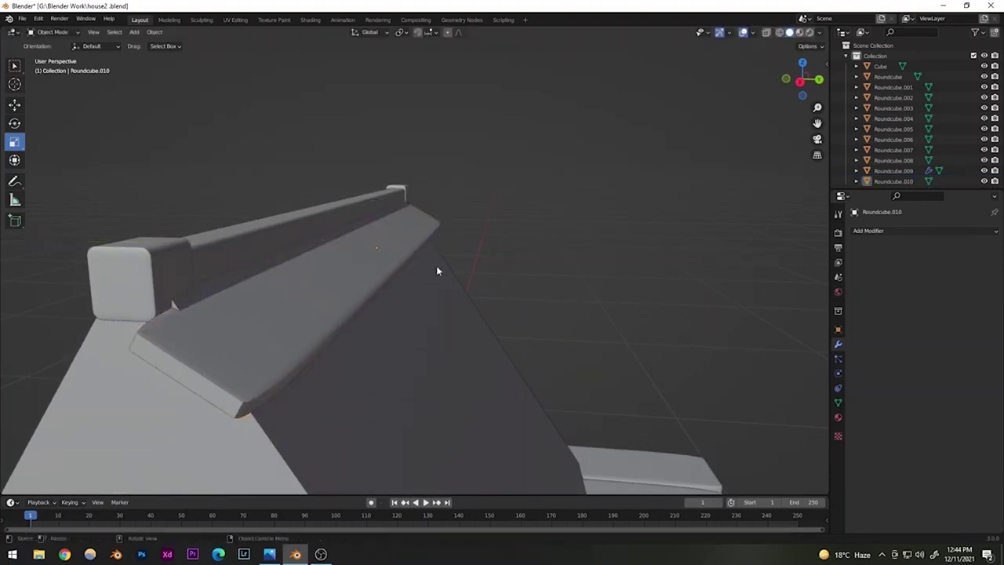
{"action": "middle_click_drag", "start_coordinate": [436, 265], "coordinate": [451, 358], "text": "alt"}
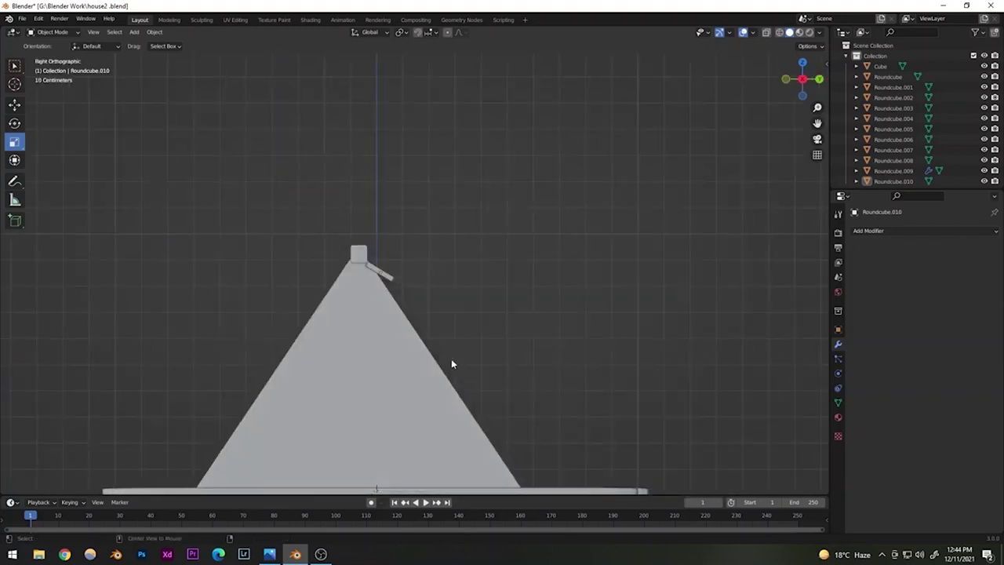
- Raise the sloping roof plank slightly along Z against the ridge bar, working in the back orthographic view, and deselect it
{"action": "scroll", "coordinate": [451, 358], "scroll_direction": "up", "scroll_amount": 1, "text": "alt"}
{"action": "middle_click_drag", "start_coordinate": [329, 364], "coordinate": [384, 331], "text": "alt"}
{"action": "scroll", "coordinate": [385, 331], "scroll_direction": "up", "scroll_amount": 2}
{"action": "middle_click_drag", "start_coordinate": [390, 272], "coordinate": [294, 332], "text": "shift"}
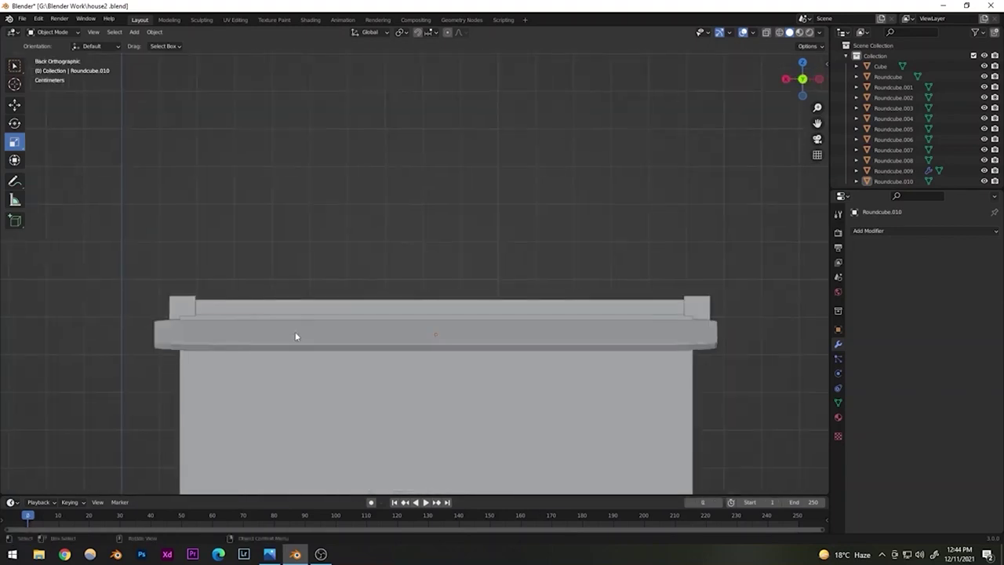
{"action": "left_click", "coordinate": [296, 336]}
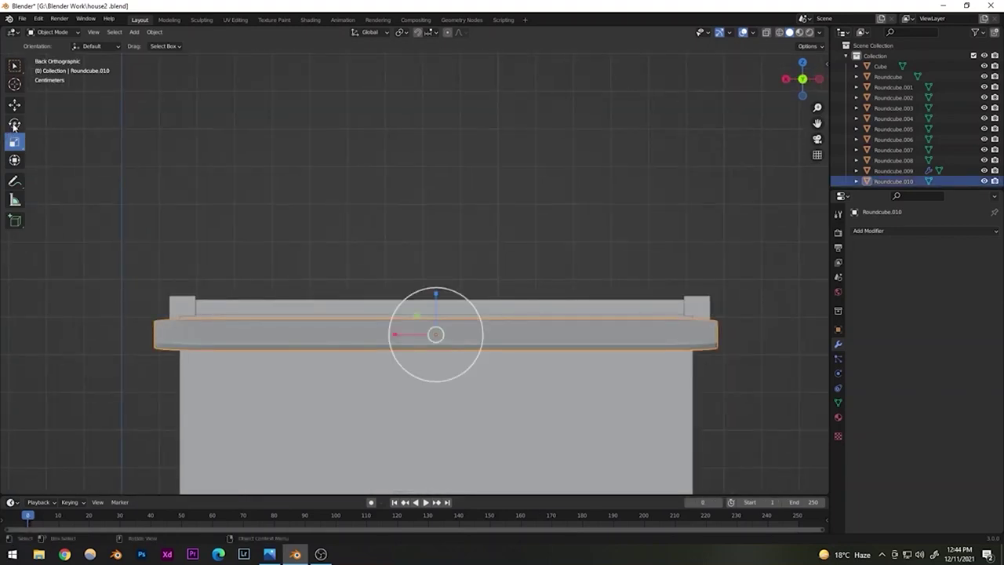
{"action": "left_click_drag", "start_coordinate": [437, 295], "coordinate": [436, 284]}
{"action": "left_click", "coordinate": [329, 276]}
{"action": "middle_click_drag", "start_coordinate": [329, 276], "coordinate": [444, 301]}
{"action": "scroll", "coordinate": [440, 303], "scroll_direction": "down", "scroll_amount": 5}
{"action": "middle_click_drag", "start_coordinate": [439, 375], "coordinate": [413, 333], "text": "shift"}
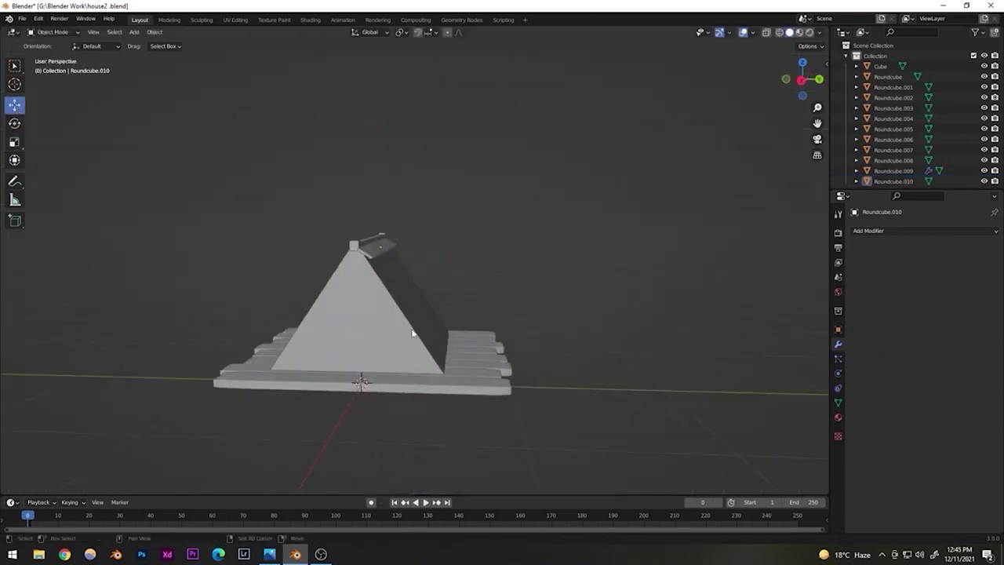
- Select the sloping roof plank beside the ridge bar in the right orthographic view
{"action": "scroll", "coordinate": [348, 304], "scroll_direction": "up", "scroll_amount": 5}
{"action": "middle_click_drag", "start_coordinate": [349, 309], "coordinate": [345, 302], "text": "shift"}
{"action": "key", "text": "KP_3"}
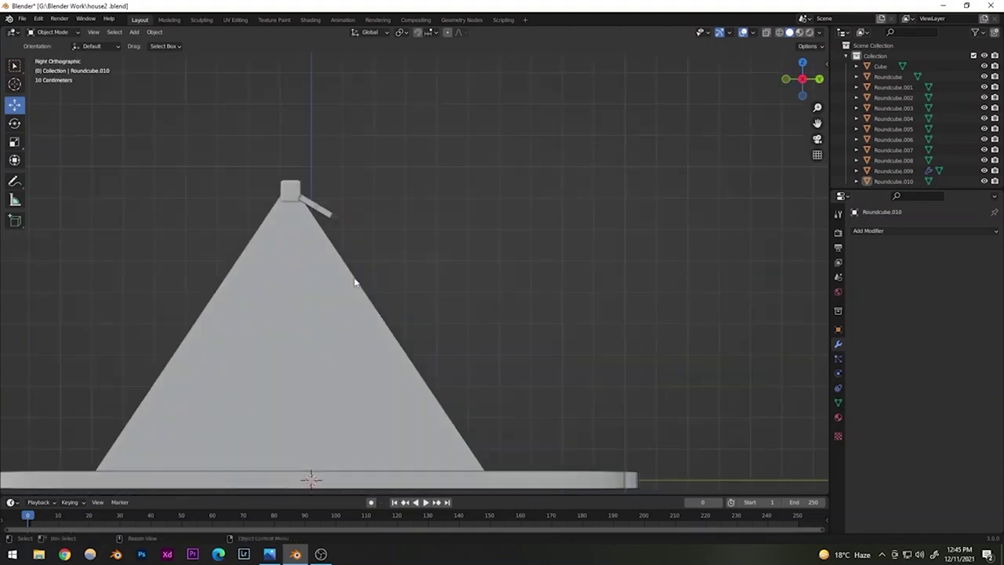
{"action": "scroll", "coordinate": [314, 290], "scroll_direction": "up", "scroll_amount": 5}
{"action": "middle_click_drag", "start_coordinate": [241, 230], "coordinate": [295, 316], "text": "shift"}
{"action": "scroll", "coordinate": [210, 212], "scroll_direction": "up", "scroll_amount": 1}
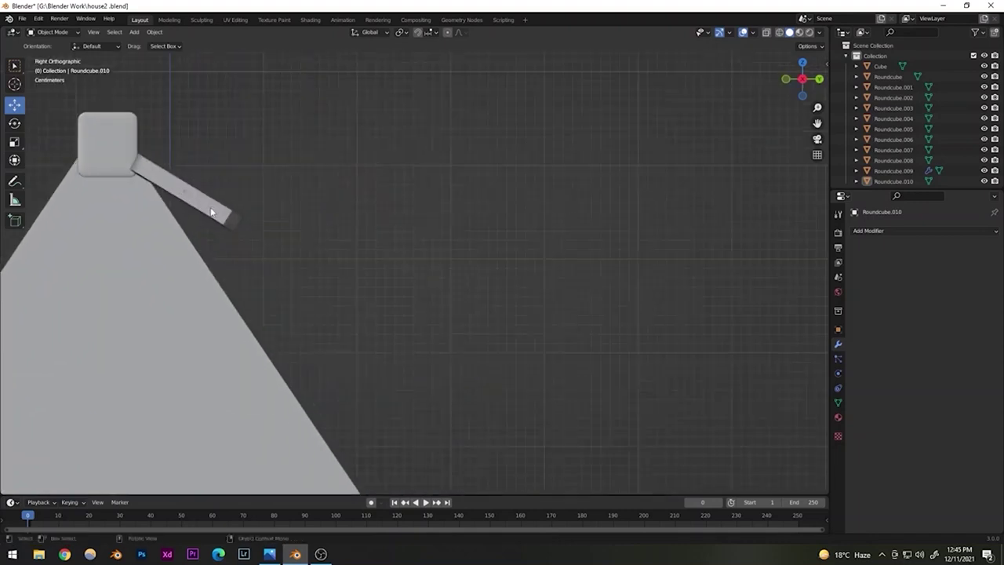
{"action": "left_click", "coordinate": [210, 212]}
{"action": "key", "text": "shift+d"}
{"action": "right_click", "coordinate": [206, 210]}
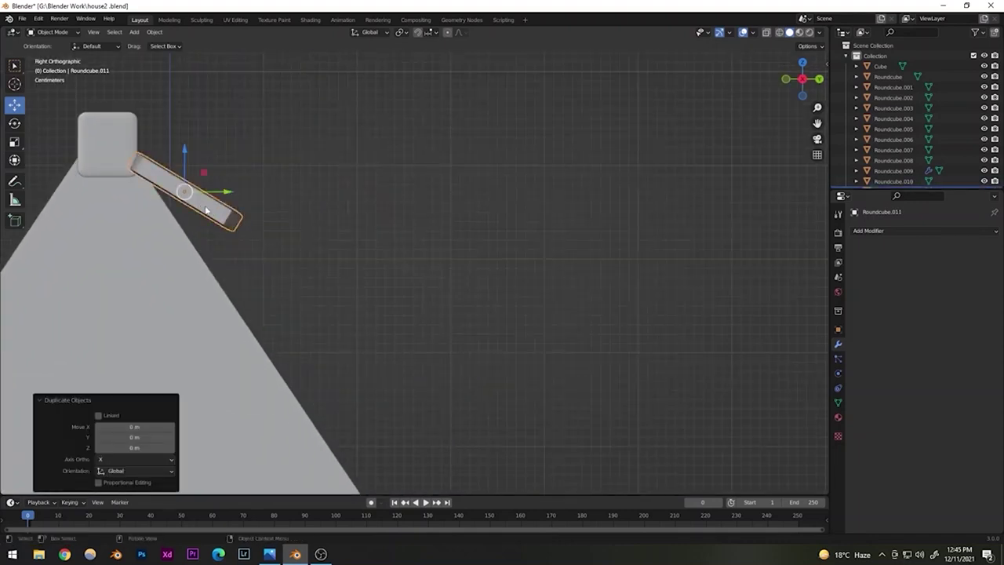
{"action": "key", "text": "ctrl+z"}
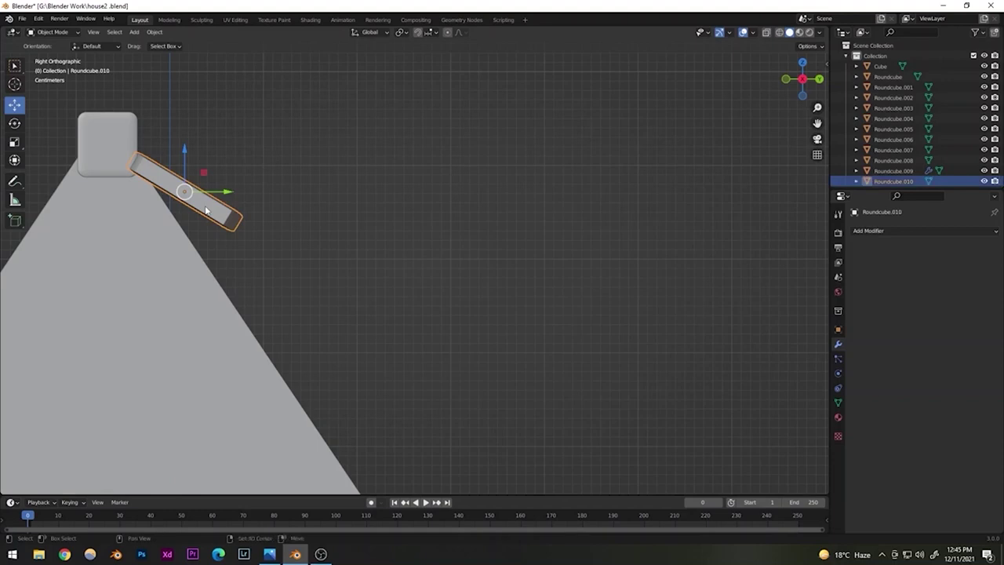
- Make three successive copies of the roof plank, each about 0.02 m along Y and -0.04 m along Z from the previous one
{"action": "key", "text": "shift+d"}
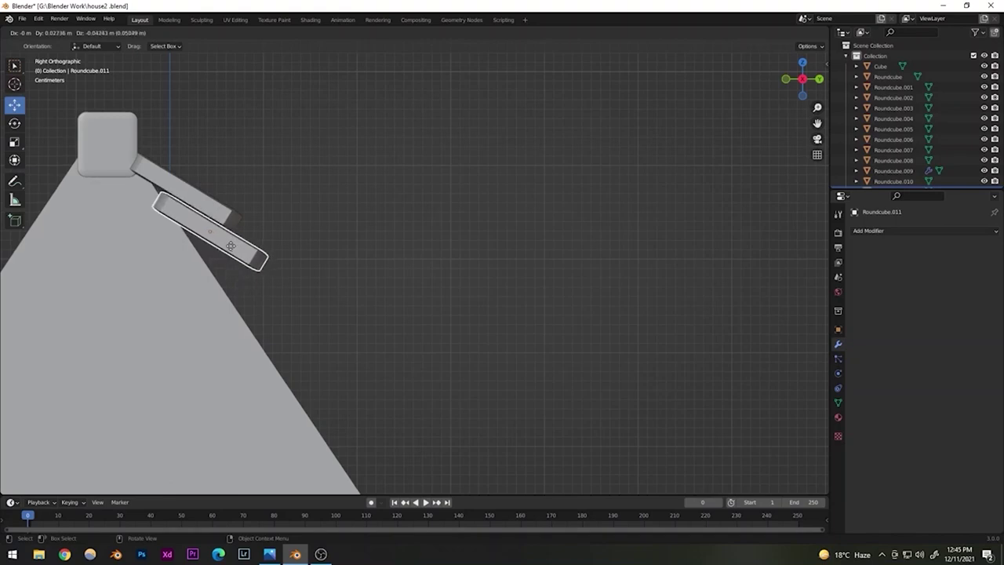
{"action": "left_click", "coordinate": [230, 246]}
{"action": "key", "text": "shift+d"}
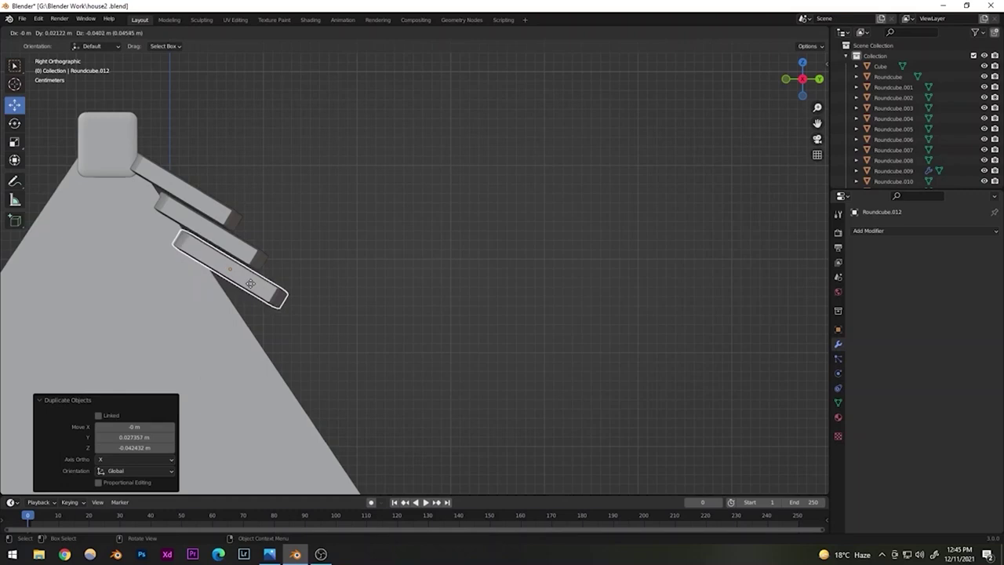
{"action": "left_click", "coordinate": [252, 288]}
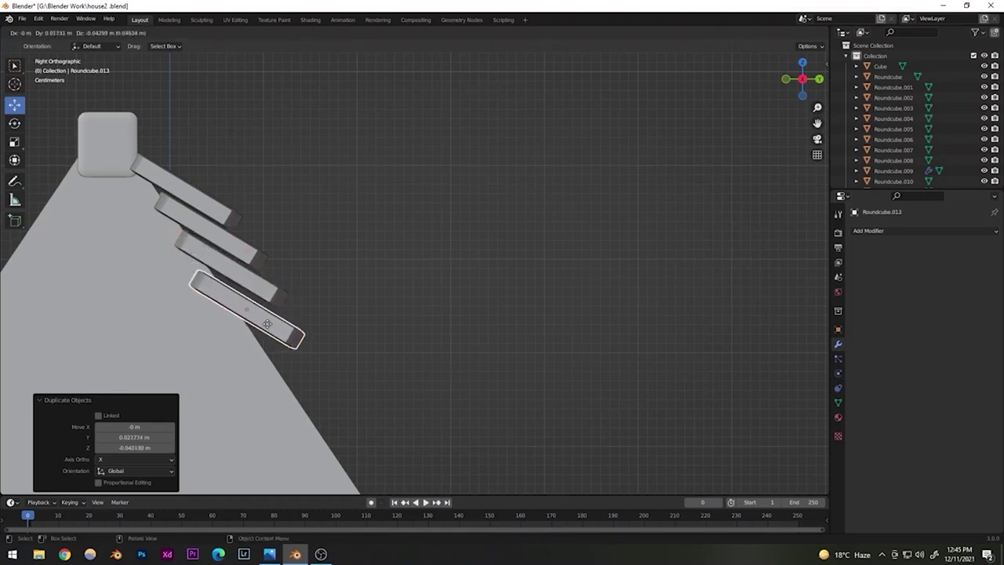
{"action": "left_click", "coordinate": [268, 323]}
{"action": "scroll", "coordinate": [275, 338], "scroll_direction": "down", "scroll_amount": 4}
{"action": "middle_click_drag", "start_coordinate": [287, 365], "coordinate": [235, 372]}
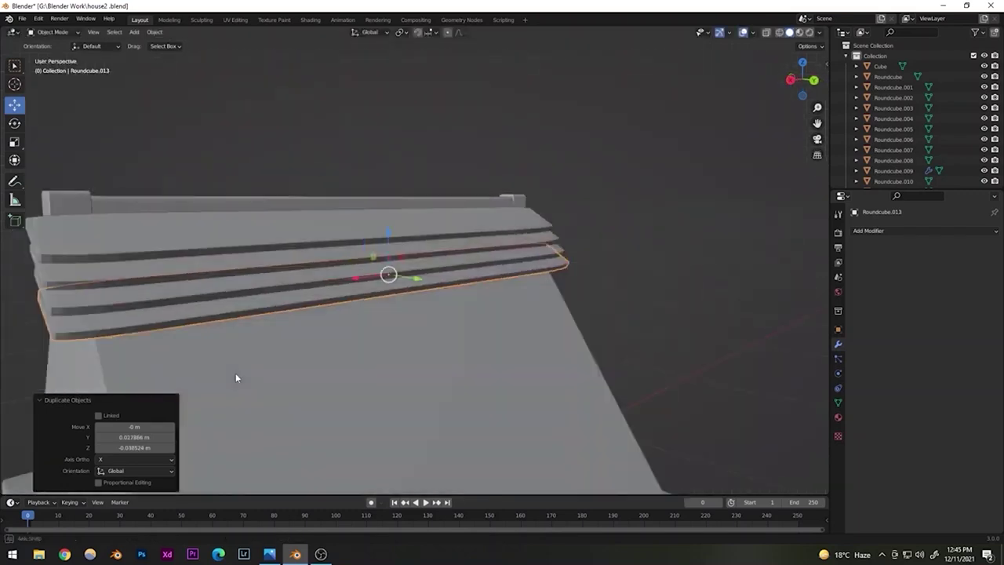
{"action": "scroll", "coordinate": [238, 372], "scroll_direction": "down", "scroll_amount": 5}
{"action": "middle_click_drag", "start_coordinate": [332, 357], "coordinate": [368, 345]}
{"action": "scroll", "coordinate": [377, 339], "scroll_direction": "up", "scroll_amount": 6}
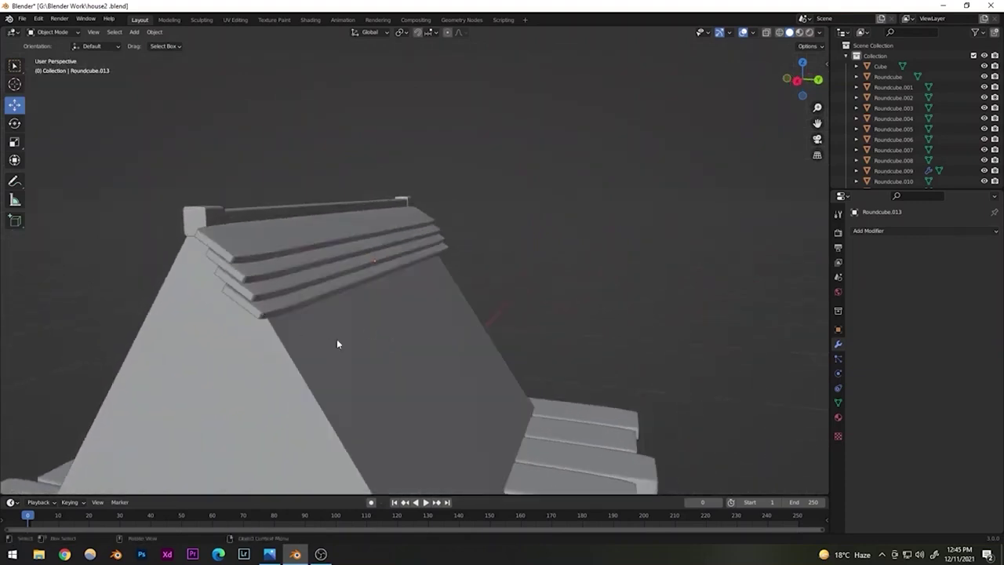
- Shift the three copied roof planks together slightly outward along Y, in the right orthographic view, and deselect them
{"action": "middle_click_drag", "start_coordinate": [338, 343], "coordinate": [352, 305], "text": "alt"}
{"action": "scroll", "coordinate": [268, 322], "scroll_direction": "up", "scroll_amount": 6}
{"action": "middle_click_drag", "start_coordinate": [230, 208], "coordinate": [270, 238], "text": "shift"}
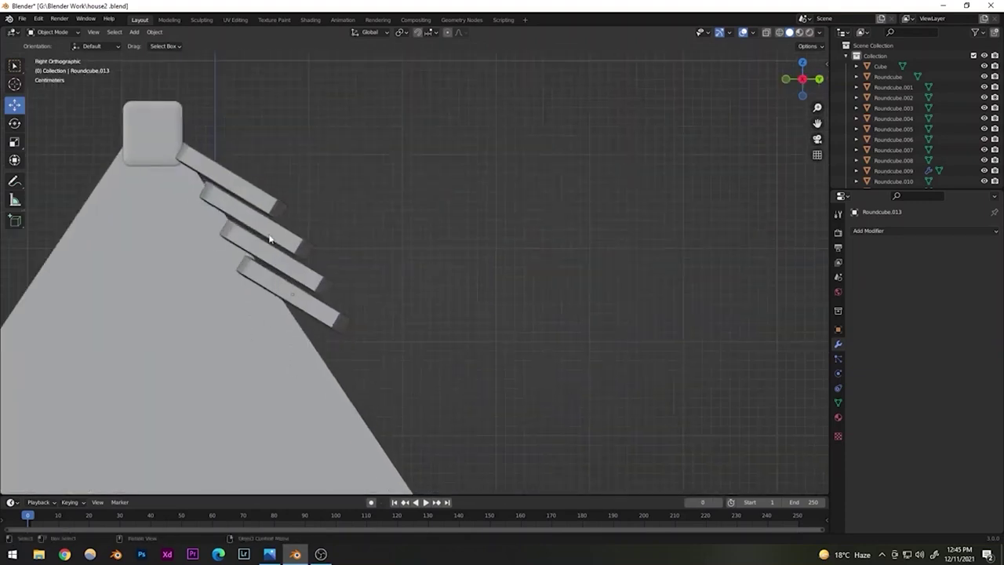
{"action": "left_click", "coordinate": [266, 232]}
{"action": "left_click", "coordinate": [286, 269], "text": "shift"}
{"action": "left_click", "coordinate": [285, 294], "text": "shift"}
{"action": "left_click_drag", "start_coordinate": [311, 260], "coordinate": [324, 265]}
{"action": "left_click", "coordinate": [489, 316]}
- Delete the two lowest plank copies and lower the remaining copy about 0.016 m along Z
{"action": "left_click_drag", "start_coordinate": [389, 366], "coordinate": [336, 271]}
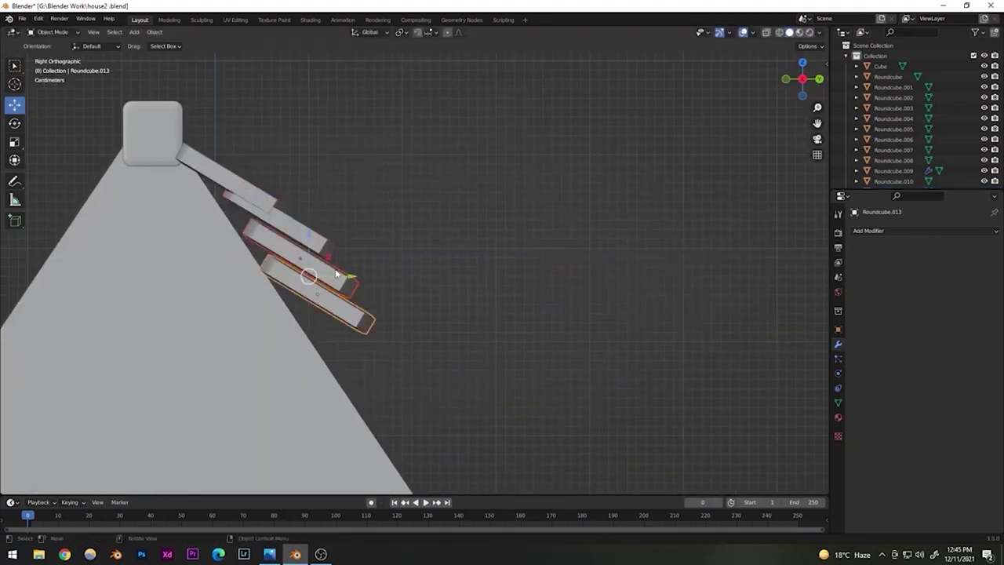
{"action": "key", "text": "Delete"}
{"action": "left_click", "coordinate": [280, 227]}
{"action": "key", "text": "g"}
{"action": "key", "text": "z"}
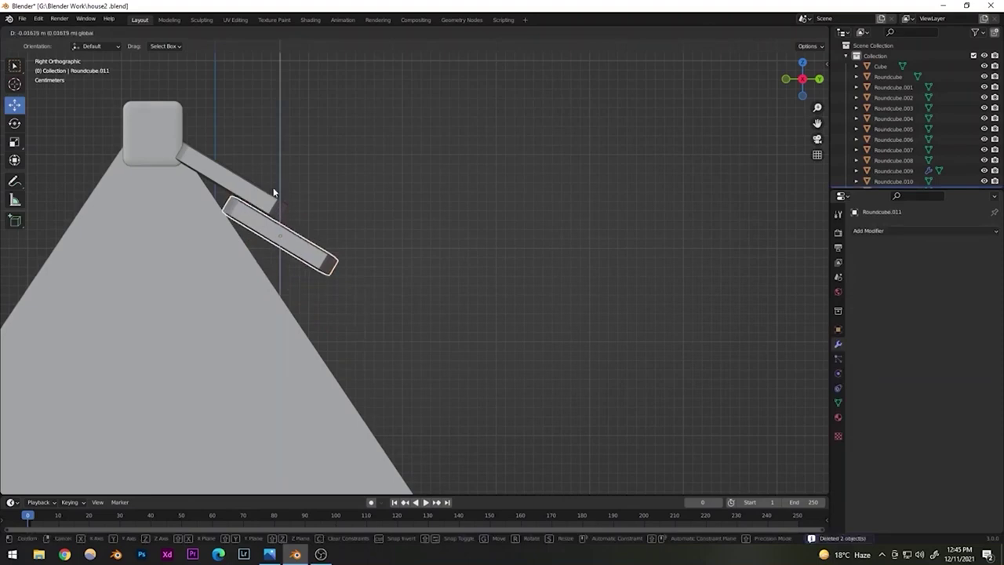
{"action": "left_click_drag", "start_coordinate": [274, 192], "coordinate": [274, 193]}
{"action": "middle_click_drag", "start_coordinate": [377, 330], "coordinate": [364, 349]}
{"action": "scroll", "coordinate": [366, 350], "scroll_direction": "down", "scroll_amount": 3}
{"action": "left_click", "coordinate": [630, 156]}
- Raise the second roof plank about 0.0015 m along Z
{"action": "middle_click_drag", "start_coordinate": [304, 395], "coordinate": [354, 268]}
{"action": "scroll", "coordinate": [326, 372], "scroll_direction": "down", "scroll_amount": 5}
{"action": "scroll", "coordinate": [314, 325], "scroll_direction": "up", "scroll_amount": 5}
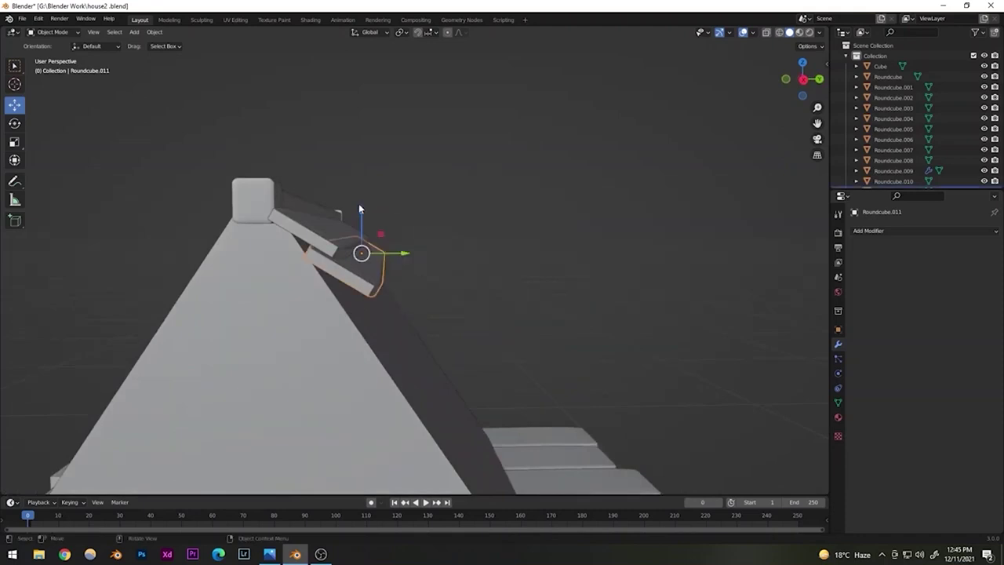
{"action": "left_click_drag", "start_coordinate": [359, 203], "coordinate": [359, 206]}
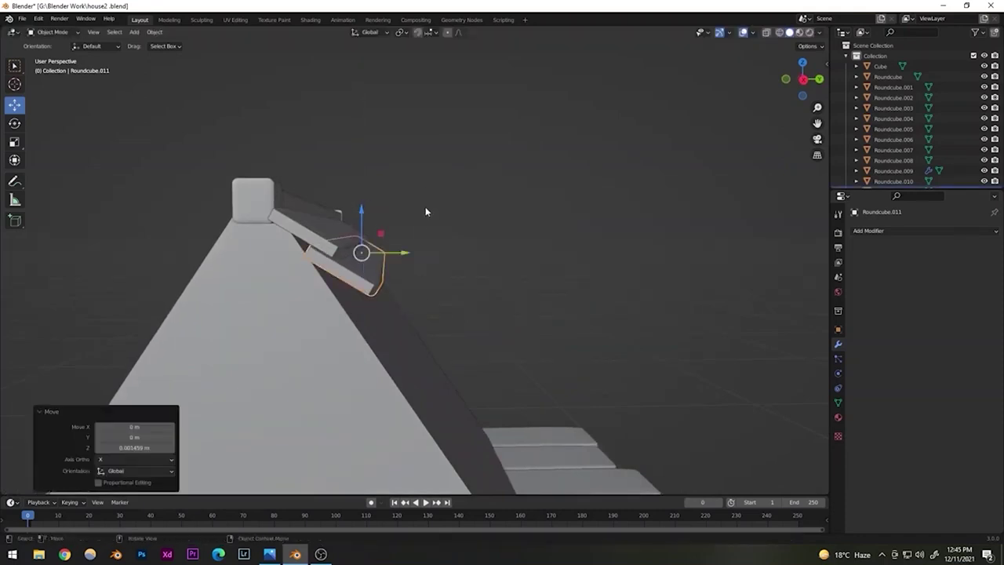
- In the left orthographic view, lower the second roof plank slightly along Z, shift it slightly outward along Y, and deselect it
{"action": "scroll", "coordinate": [365, 364], "scroll_direction": "down", "scroll_amount": 3}
{"action": "scroll", "coordinate": [366, 364], "scroll_direction": "down", "scroll_amount": 5}
{"action": "middle_click_drag", "start_coordinate": [365, 364], "coordinate": [391, 311]}
{"action": "scroll", "coordinate": [333, 339], "scroll_direction": "up", "scroll_amount": 4}
{"action": "left_click", "coordinate": [308, 274]}
{"action": "scroll", "coordinate": [462, 298], "scroll_direction": "up", "scroll_amount": 6}
{"action": "middle_click_drag", "start_coordinate": [533, 267], "coordinate": [355, 294], "text": "shift"}
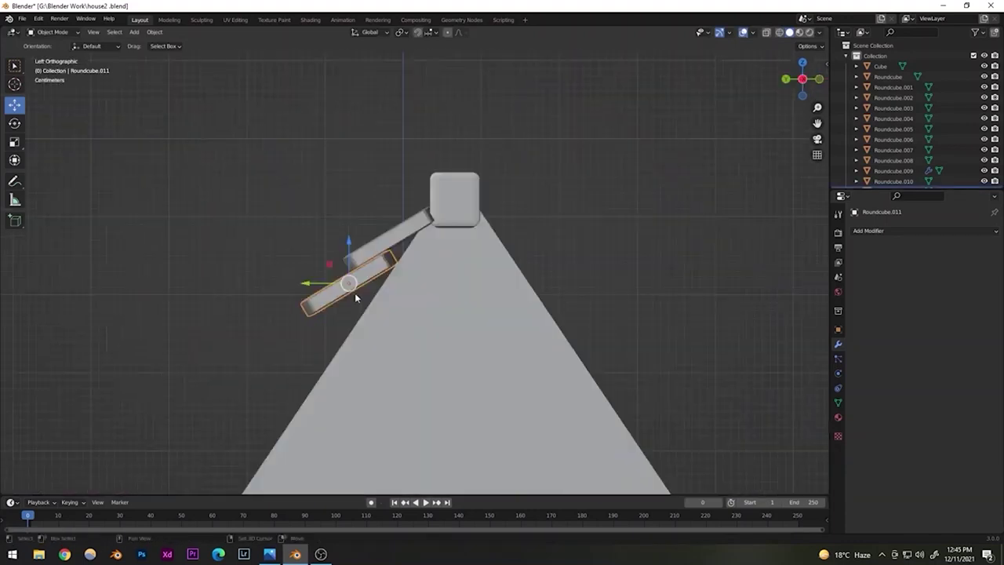
{"action": "left_click_drag", "start_coordinate": [349, 244], "coordinate": [348, 253]}
{"action": "left_click_drag", "start_coordinate": [315, 292], "coordinate": [309, 287]}
{"action": "left_click", "coordinate": [272, 247]}
- Select the second roof plank in the right orthographic view
{"action": "middle_click_drag", "start_coordinate": [276, 263], "coordinate": [325, 323]}
{"action": "scroll", "coordinate": [483, 298], "scroll_direction": "down", "scroll_amount": 7}
{"action": "scroll", "coordinate": [444, 331], "scroll_direction": "up", "scroll_amount": 4}
{"action": "key", "text": "KP_3"}
{"action": "scroll", "coordinate": [414, 280], "scroll_direction": "up", "scroll_amount": 5}
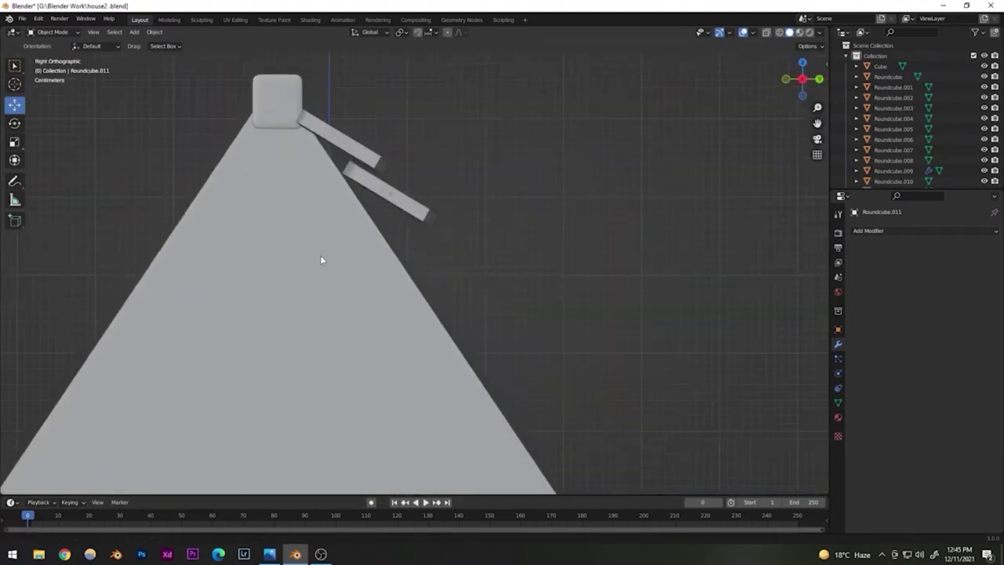
{"action": "middle_click_drag", "start_coordinate": [320, 260], "coordinate": [307, 265], "text": "shift"}
{"action": "left_click", "coordinate": [398, 215]}
{"action": "key", "text": "shift+d"}
{"action": "right_click", "coordinate": [396, 209]}
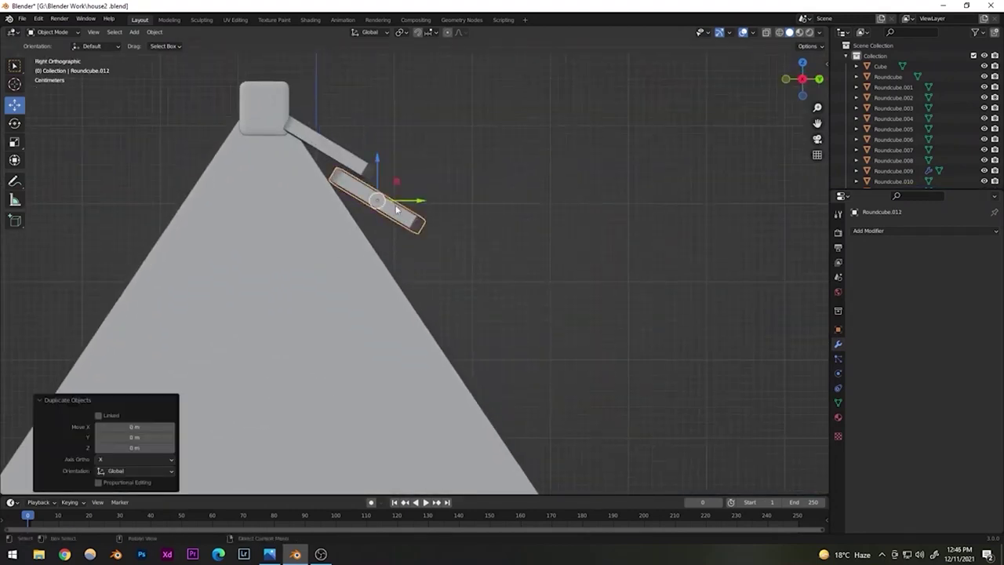
{"action": "key", "text": "ctrl+z"}
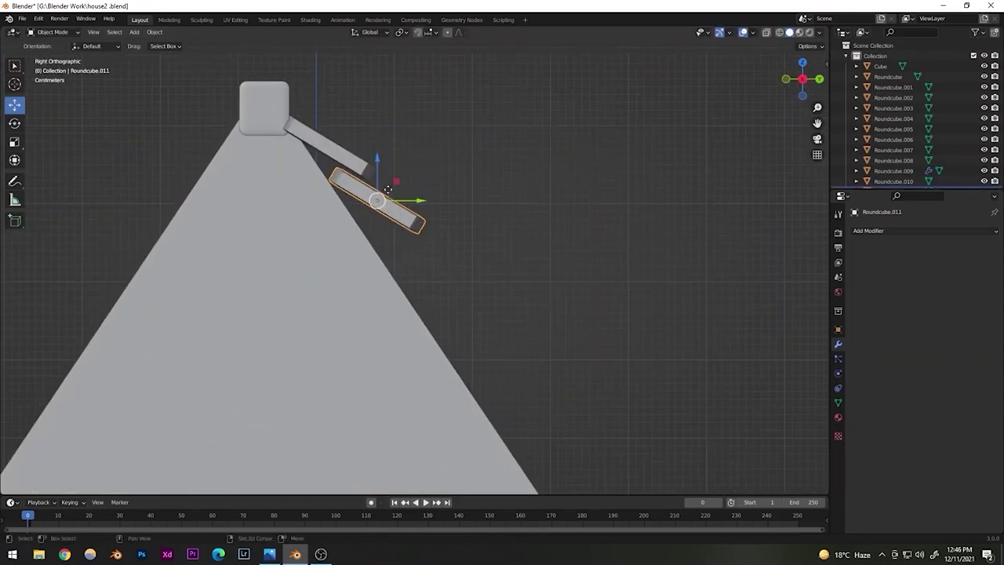
- Duplicate the second roof plank, placing the copy about 0.054 m along Y and -0.072 m along Z, down the roof slope
{"action": "key", "text": "shift+d"}
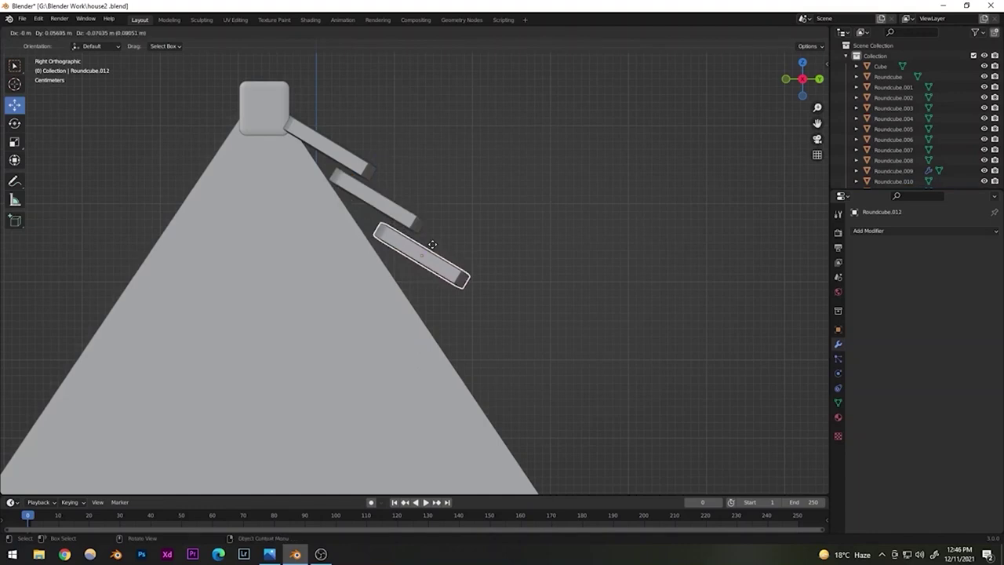
{"action": "left_click", "coordinate": [430, 246]}
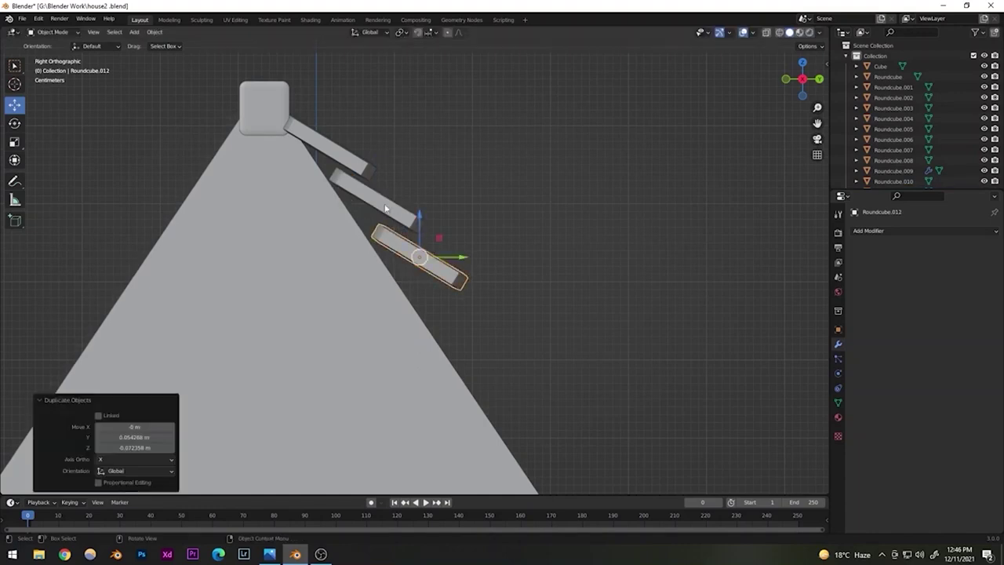
- Rotate the second roof plank about 4.91° to steepen it and adjust its height along Z
{"action": "left_click", "coordinate": [419, 217]}
{"action": "key", "text": "r"}
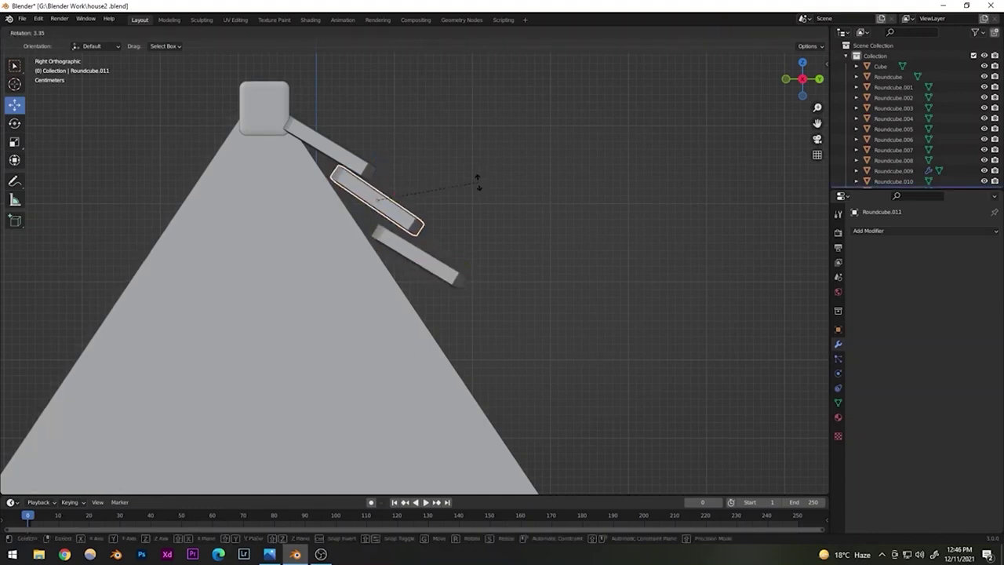
{"action": "left_click", "coordinate": [476, 185]}
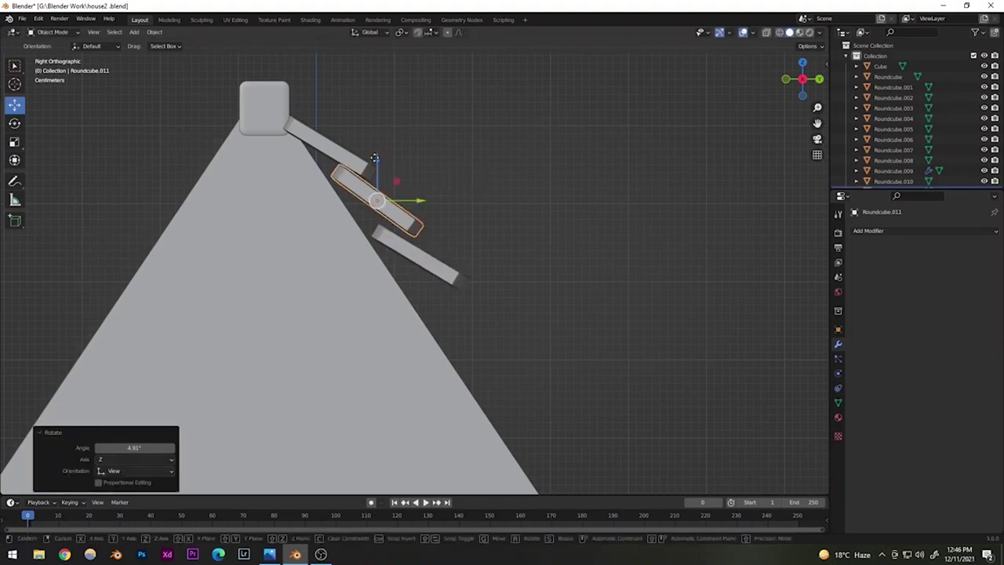
{"action": "key", "text": "g"}
{"action": "key", "text": "z"}
{"action": "left_click", "coordinate": [403, 258]}
- Lower the third roof plank about 0.005 m along Z and rotate it to slope slightly more steeply
{"action": "left_click", "coordinate": [403, 257]}
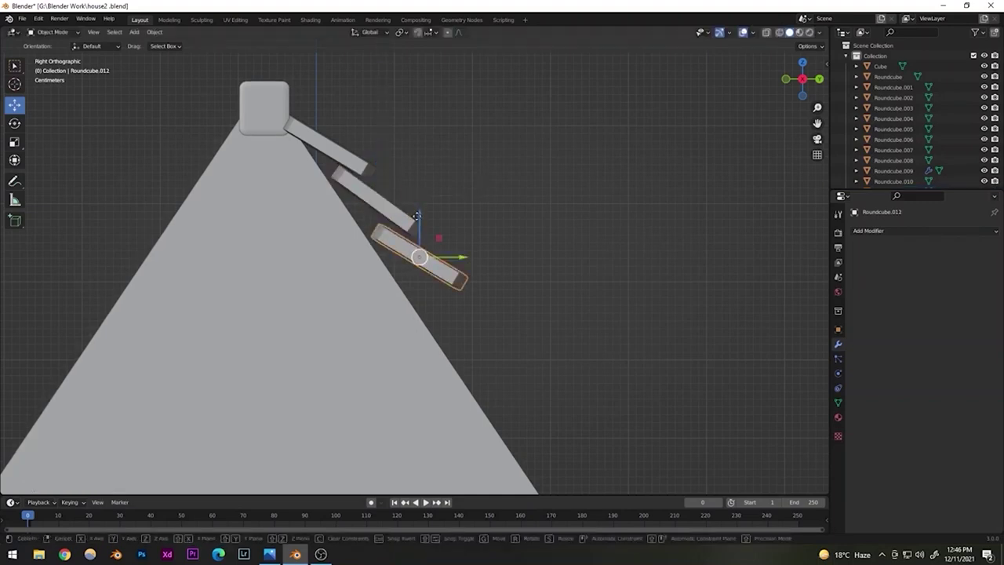
{"action": "key", "text": "g"}
{"action": "key", "text": "z"}
{"action": "left_click", "coordinate": [467, 244]}
{"action": "key", "text": "r"}
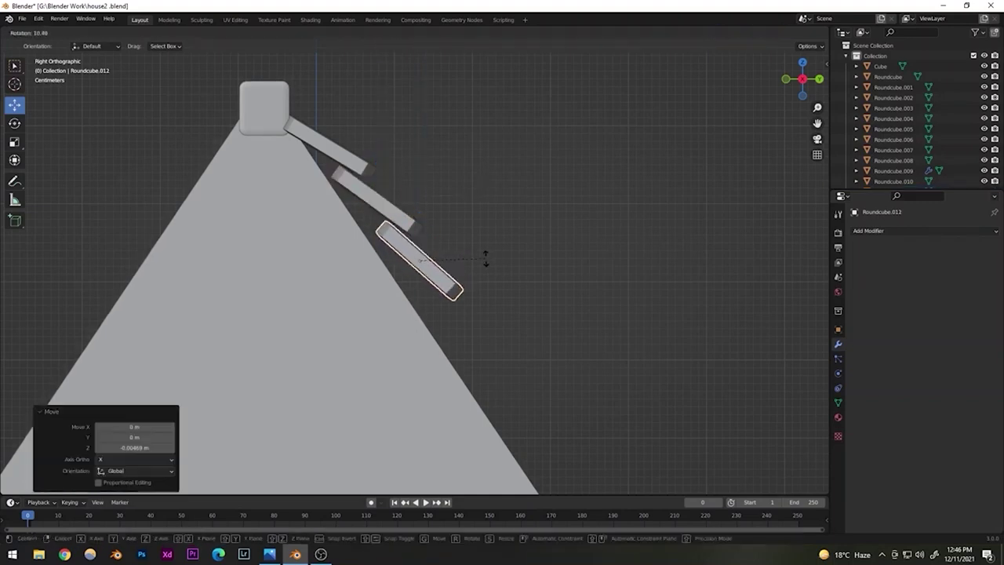
{"action": "left_click", "coordinate": [493, 254]}
- Fine-tune the third roof plank along Y and Z so it rests against the roof slope below the second plank, and deselect it
{"action": "left_click_drag", "start_coordinate": [418, 220], "coordinate": [418, 223]}
{"action": "left_click_drag", "start_coordinate": [461, 264], "coordinate": [457, 264]}
{"action": "key", "text": "g"}
{"action": "key", "text": "z"}
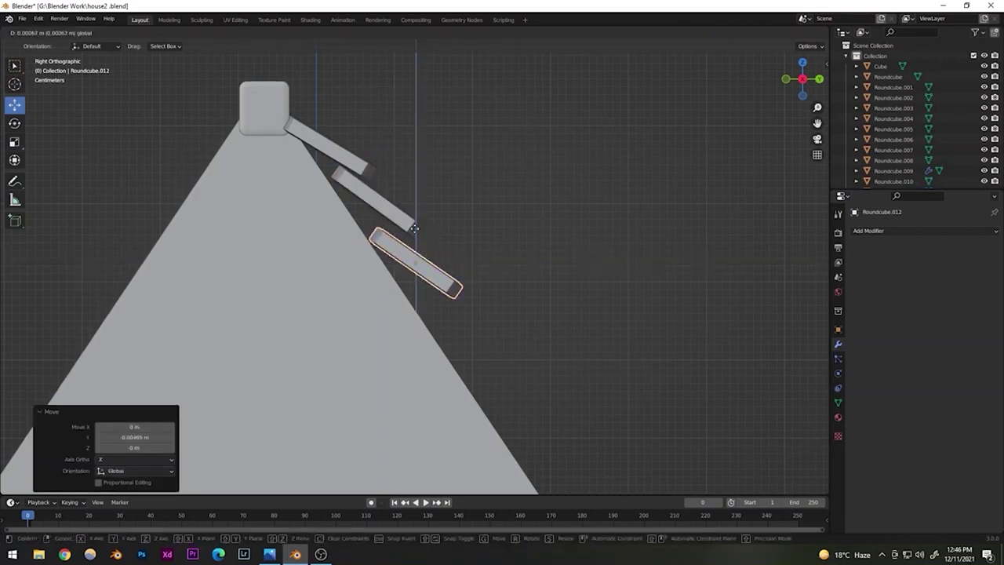
{"action": "left_click_drag", "start_coordinate": [414, 227], "coordinate": [414, 226]}
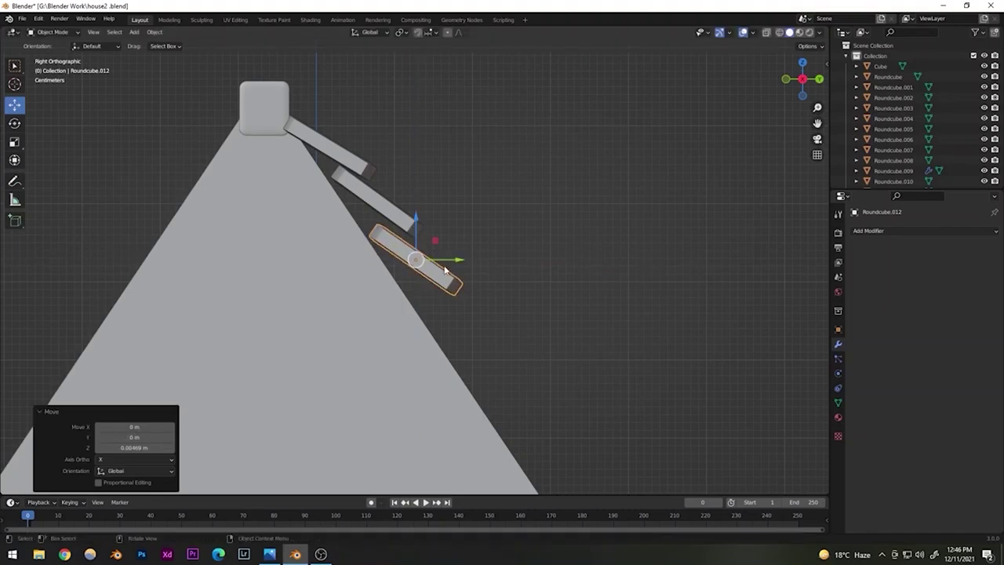
{"action": "left_click_drag", "start_coordinate": [449, 260], "coordinate": [452, 260]}
{"action": "left_click", "coordinate": [446, 307]}
- Duplicate the three roof planks together, placing the copies about 0.1725 m along Y and -0.221 m along Z, lower on the roof
{"action": "mouse_move", "coordinate": [447, 307]}
{"action": "middle_mouse_down"}
{"action": "mouse_move", "coordinate": [396, 310]}
{"action": "mouse_move", "coordinate": [439, 302]}
{"action": "middle_mouse_up"}
{"action": "scroll", "coordinate": [396, 311], "scroll_direction": "down", "scroll_amount": 3}
{"action": "key", "text": "KP_3"}
{"action": "left_click", "coordinate": [396, 310]}
{"action": "left_click", "coordinate": [361, 231]}
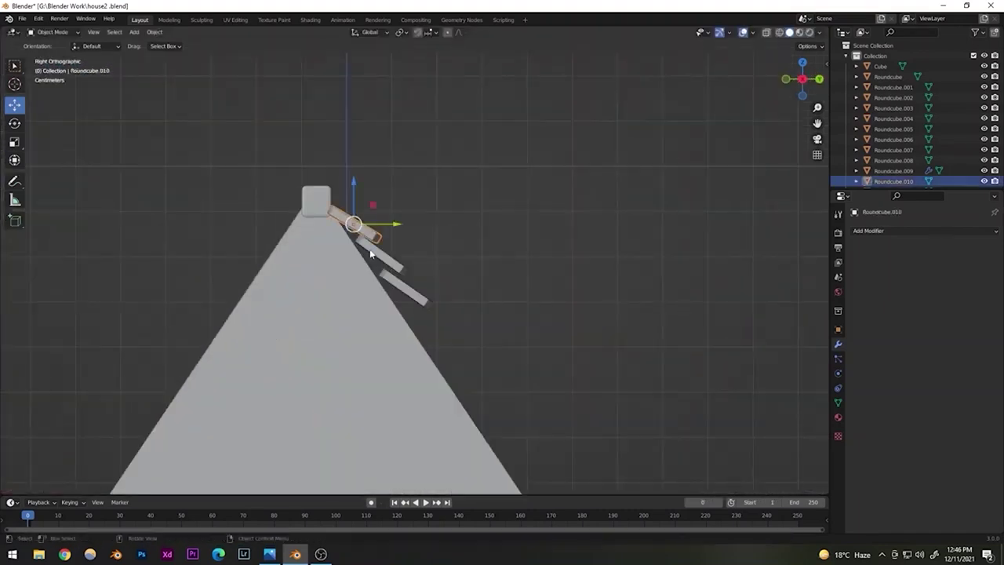
{"action": "left_click", "coordinate": [373, 252], "text": "shift"}
{"action": "left_click", "coordinate": [398, 285], "text": "shift"}
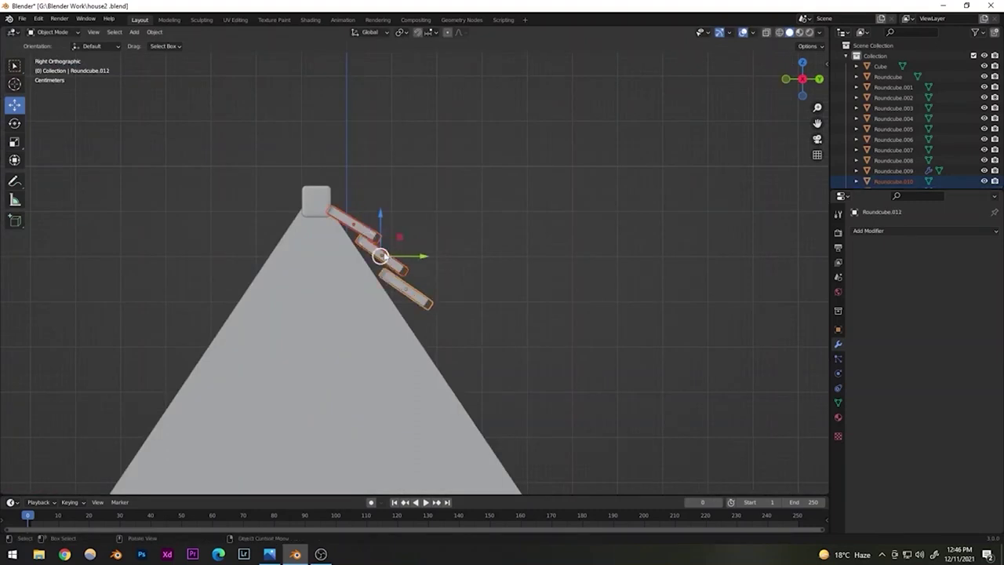
{"action": "key", "text": "shift+d"}
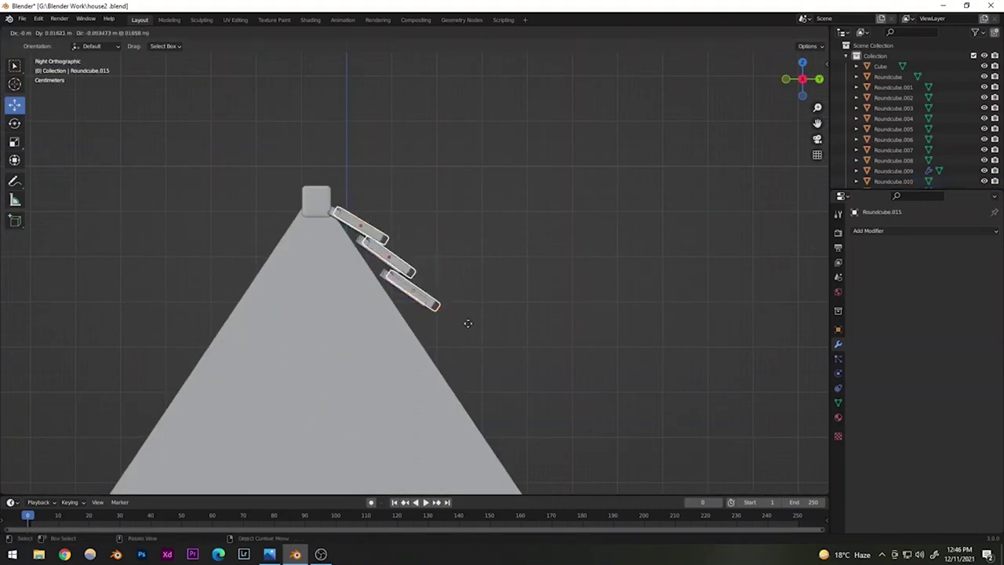
{"action": "left_click", "coordinate": [524, 402]}
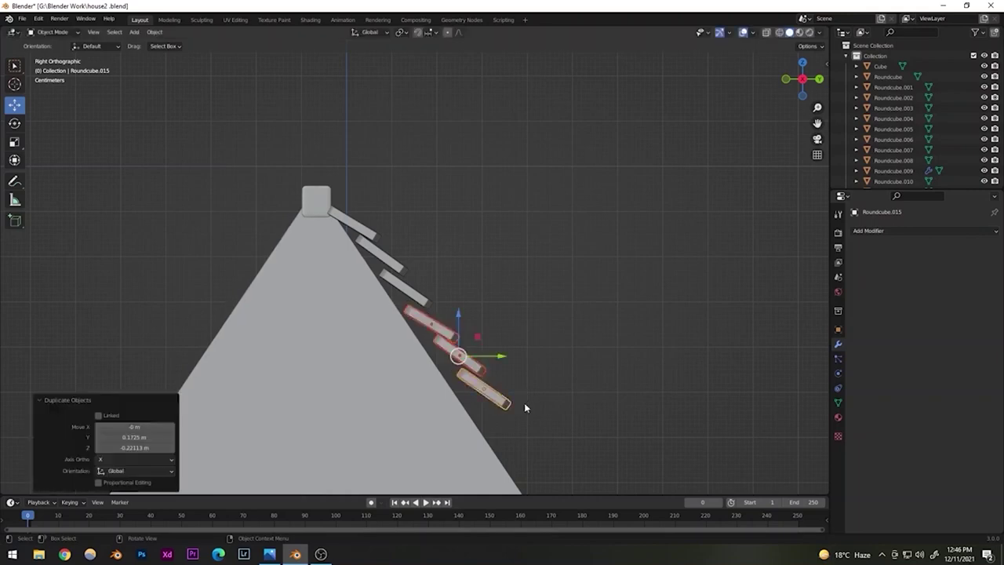
- Rotate the three lower roof planks about 6.96°, adjust them along Z and slightly inward along Y against the roof slope, and deselect them
{"action": "key", "text": "r"}
{"action": "left_click", "coordinate": [533, 359]}
{"action": "key", "text": "g"}
{"action": "key", "text": "z"}
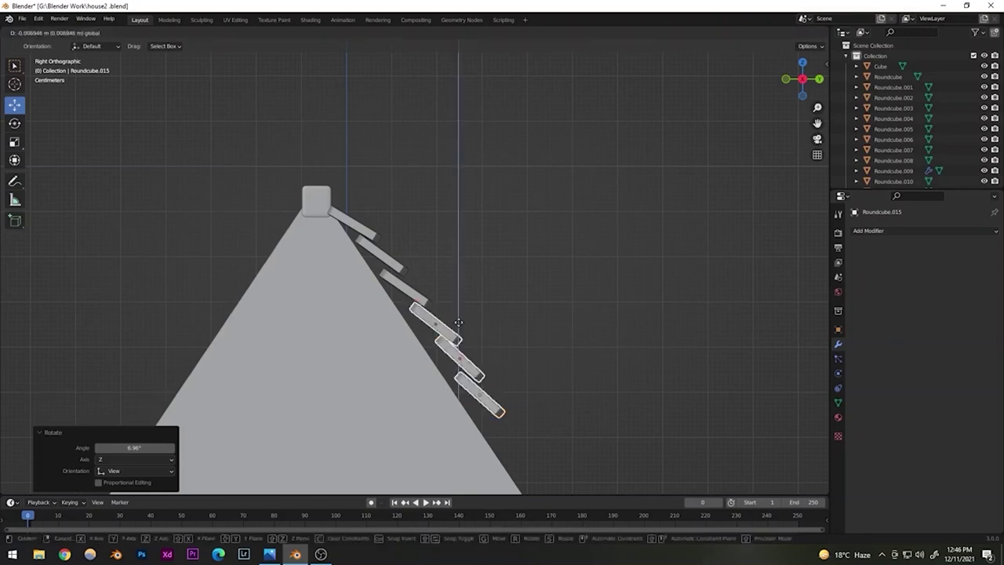
{"action": "left_click", "coordinate": [467, 345]}
{"action": "left_click_drag", "start_coordinate": [492, 364], "coordinate": [489, 363]}
{"action": "left_click", "coordinate": [494, 290]}
{"action": "middle_click_drag", "start_coordinate": [493, 326], "coordinate": [434, 358]}
{"action": "scroll", "coordinate": [430, 346], "scroll_direction": "down", "scroll_amount": 6}
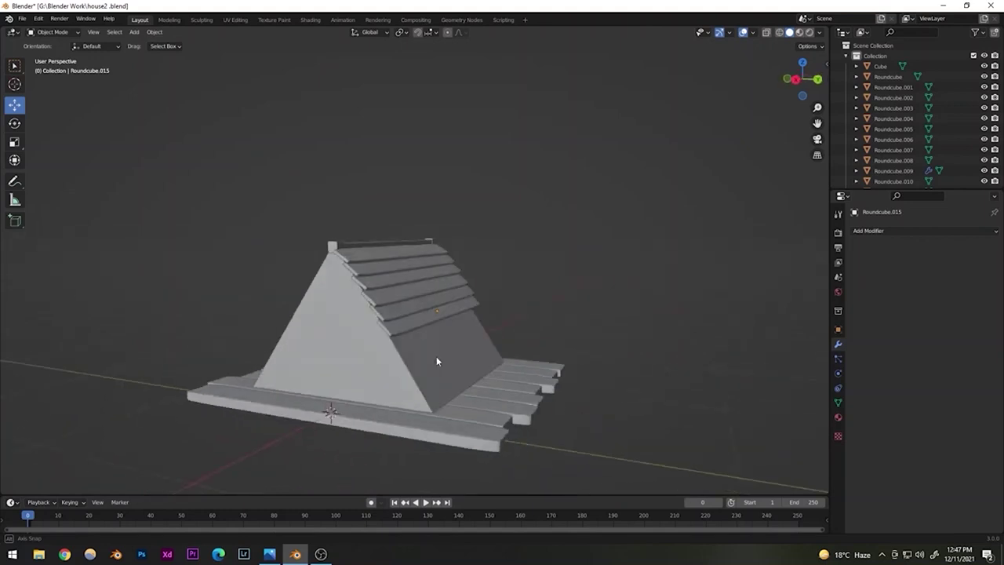
- Select the three lowest roof planks together in the right orthographic view
{"action": "scroll", "coordinate": [424, 359], "scroll_direction": "down", "scroll_amount": 3}
{"action": "scroll", "coordinate": [386, 313], "scroll_direction": "up", "scroll_amount": 5}
{"action": "middle_click_drag", "start_coordinate": [386, 314], "coordinate": [463, 388]}
{"action": "scroll", "coordinate": [459, 396], "scroll_direction": "up", "scroll_amount": 5}
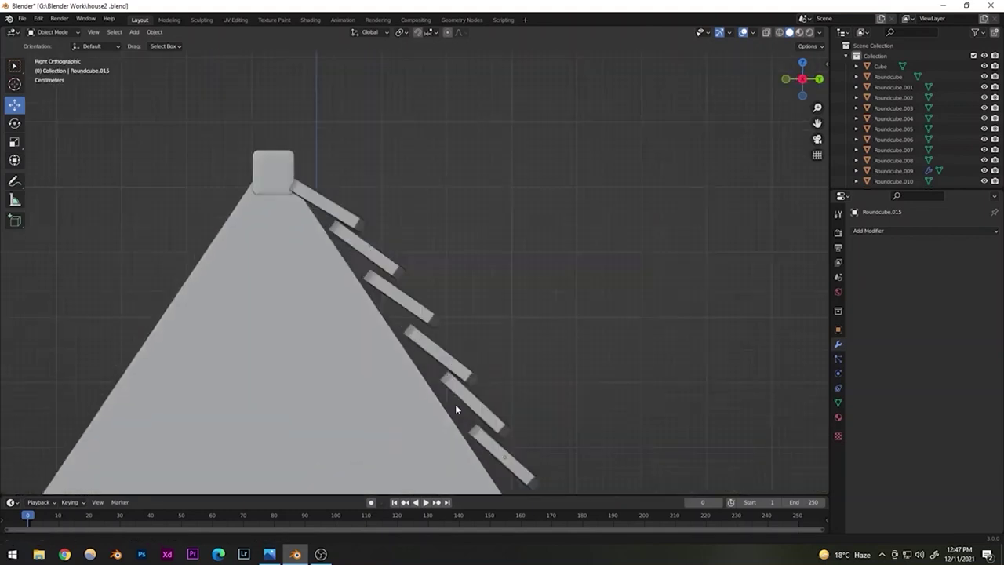
{"action": "left_click", "coordinate": [425, 257], "text": "shift"}
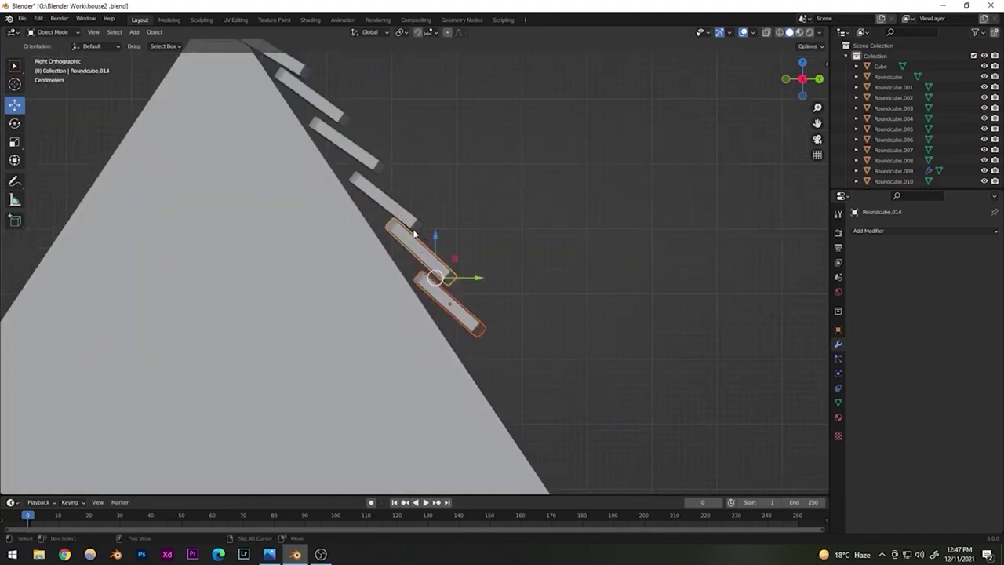
{"action": "left_click", "coordinate": [412, 229], "text": "shift"}
{"action": "key", "text": "shift+d"}
{"action": "right_click", "coordinate": [454, 287]}
{"action": "key", "text": "ctrl+z"}
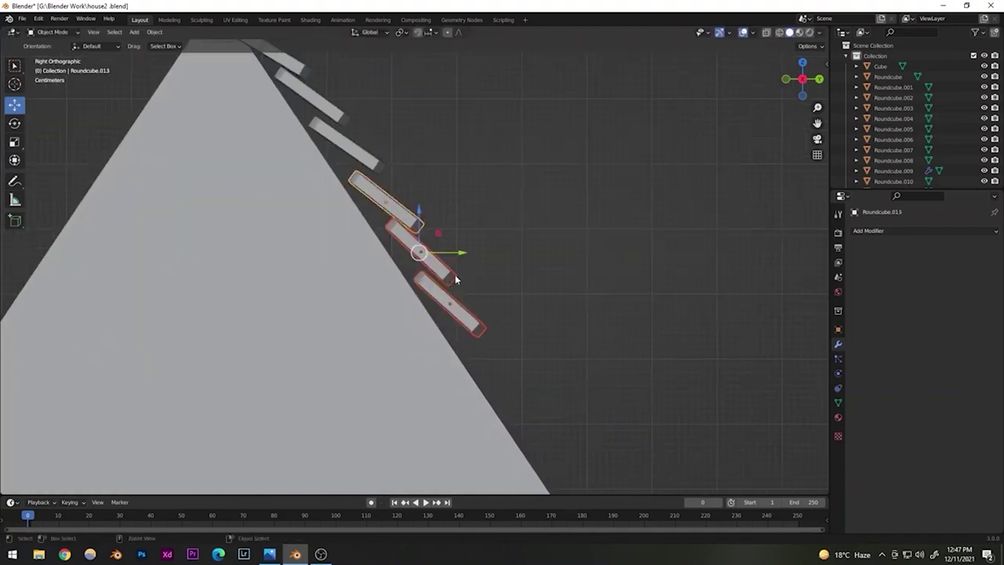
- Duplicate the three selected planks, placing the copies 0.15034 m along Y and -0.23717 m along Z, nudge them along Z and deselect them
{"action": "key", "text": "shift+d"}
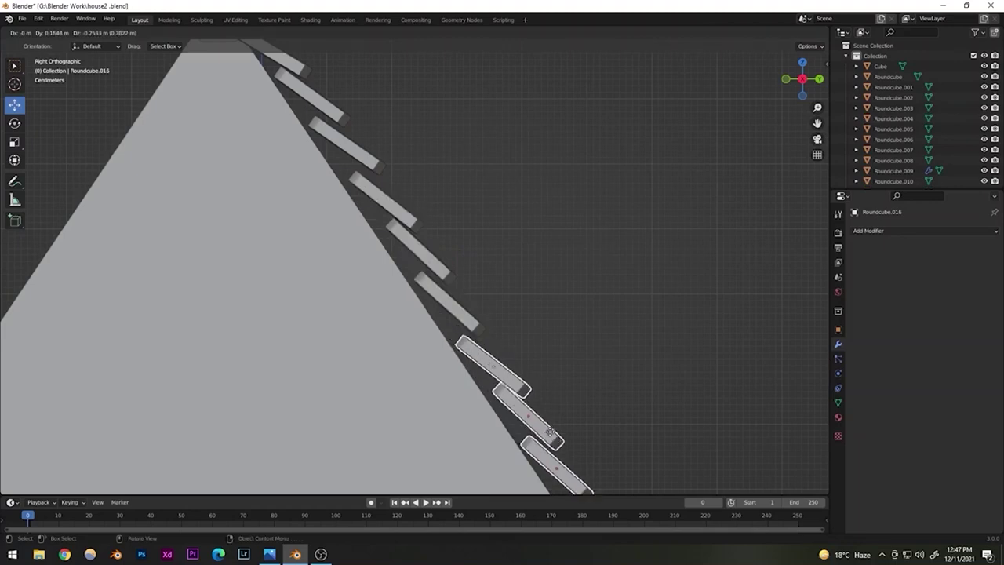
{"action": "left_click", "coordinate": [541, 421]}
{"action": "scroll", "coordinate": [527, 364], "scroll_direction": "down", "scroll_amount": 5}
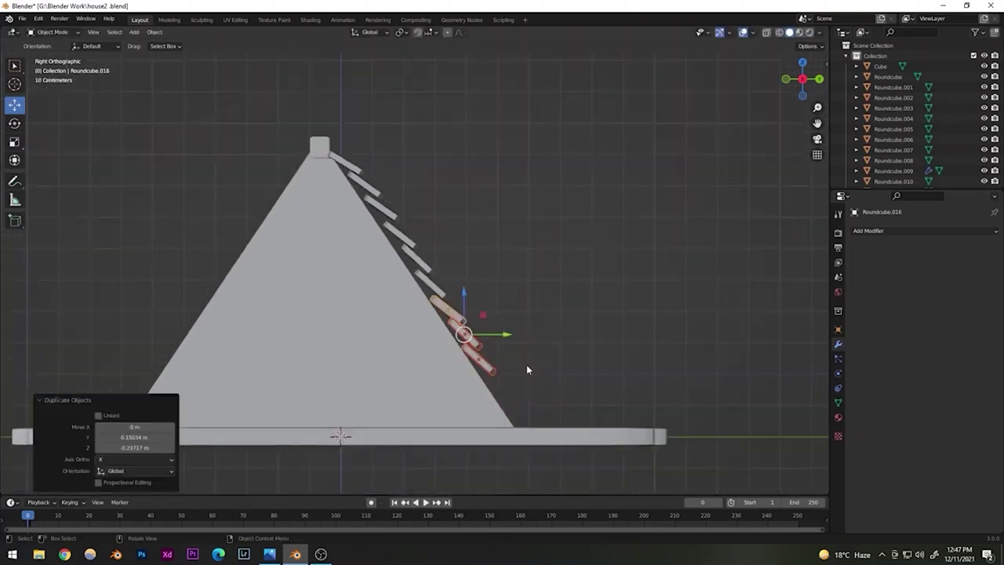
{"action": "scroll", "coordinate": [475, 332], "scroll_direction": "up", "scroll_amount": 5}
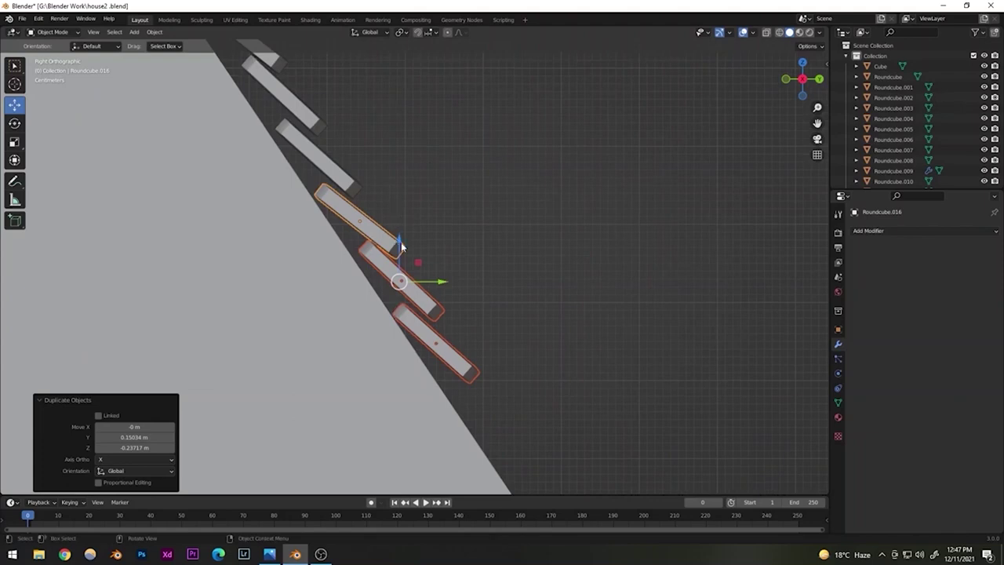
{"action": "left_click_drag", "start_coordinate": [400, 242], "coordinate": [401, 243]}
{"action": "left_click", "coordinate": [454, 193]}
- Duplicate the two lowest roof planks, placing the copies about 0.11 m along Y and -0.16 m along Z, just above the base
{"action": "scroll", "coordinate": [462, 361], "scroll_direction": "down", "scroll_amount": 5}
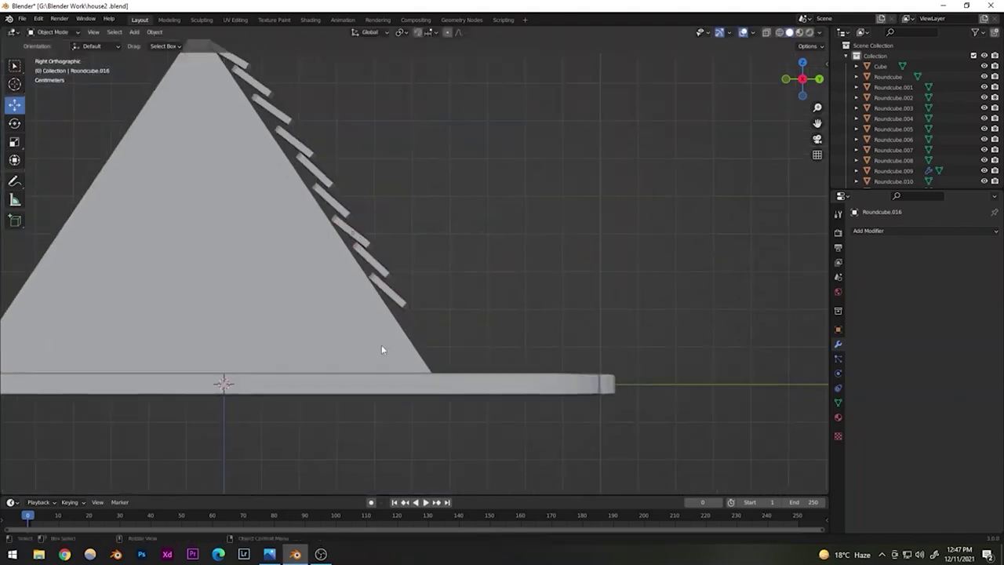
{"action": "middle_click_drag", "start_coordinate": [381, 349], "coordinate": [412, 321]}
{"action": "scroll", "coordinate": [366, 347], "scroll_direction": "up", "scroll_amount": 5}
{"action": "key", "text": "KP_3"}
{"action": "scroll", "coordinate": [412, 321], "scroll_direction": "up", "scroll_amount": 2}
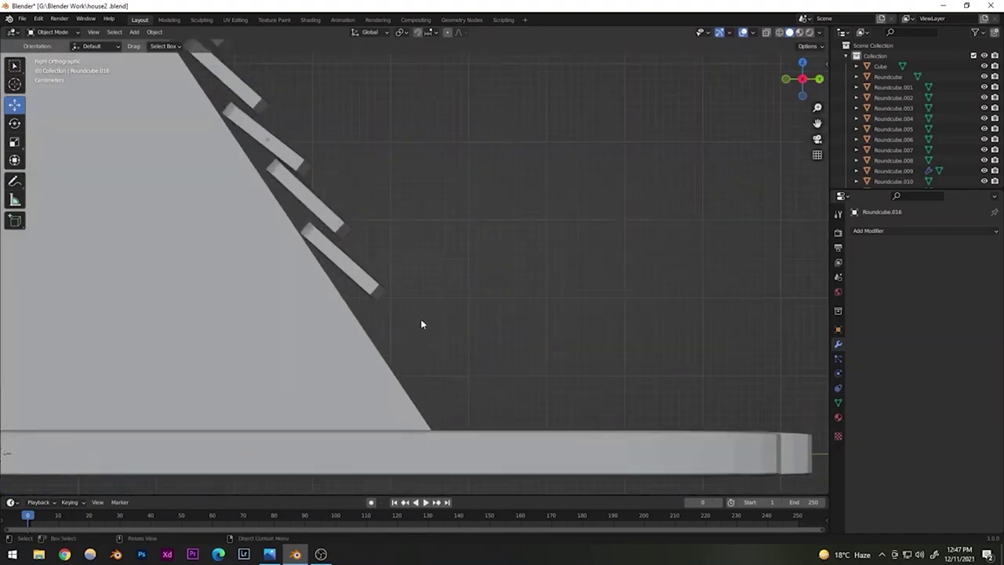
{"action": "left_click", "coordinate": [375, 284]}
{"action": "left_click", "coordinate": [330, 219], "text": "shift"}
{"action": "key", "text": "shift+d"}
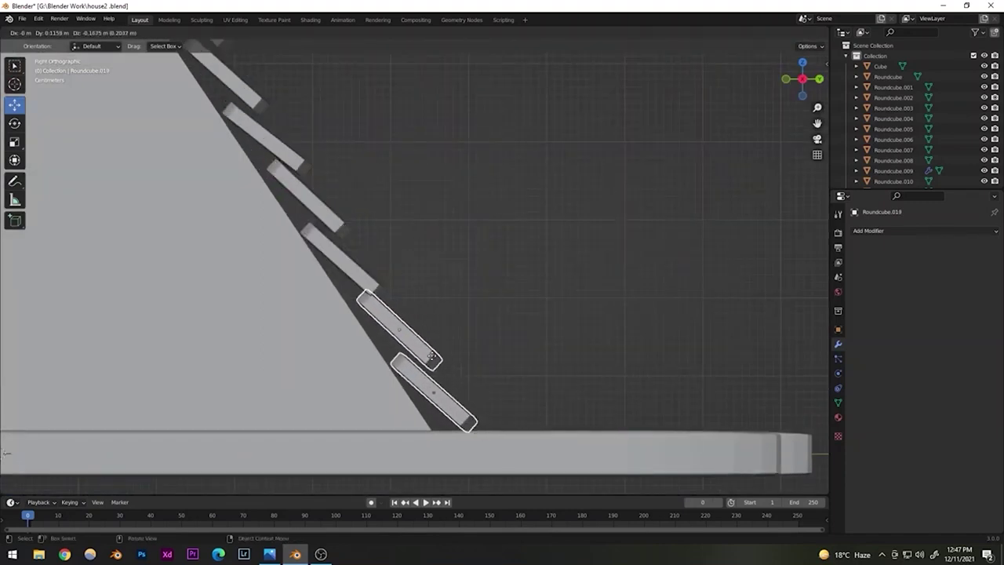
{"action": "left_click", "coordinate": [426, 357]}
- Rotate the upper of the two new planks -11° and fine-tune its position so it rests against the roof slope
{"action": "left_click", "coordinate": [394, 298]}
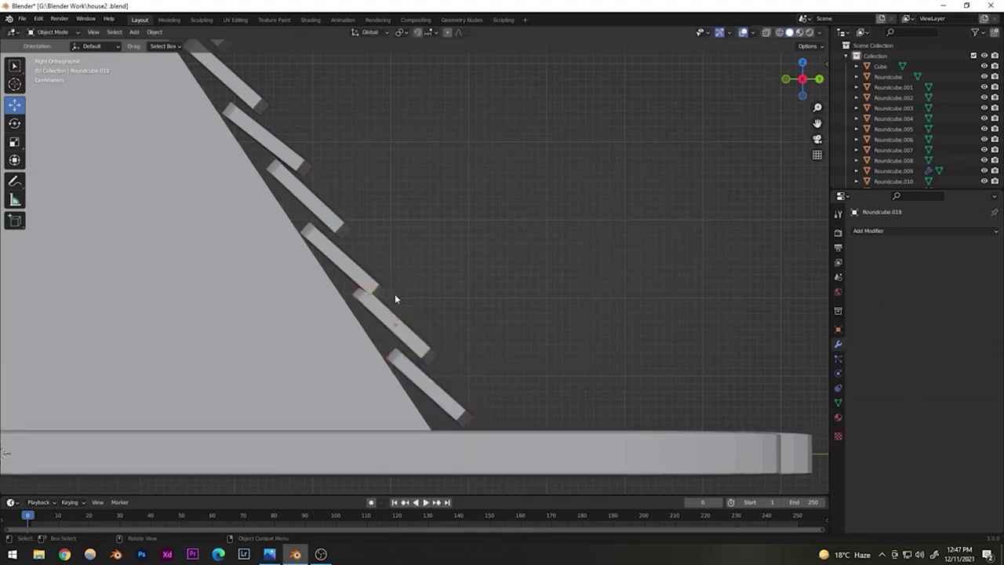
{"action": "key", "text": "r"}
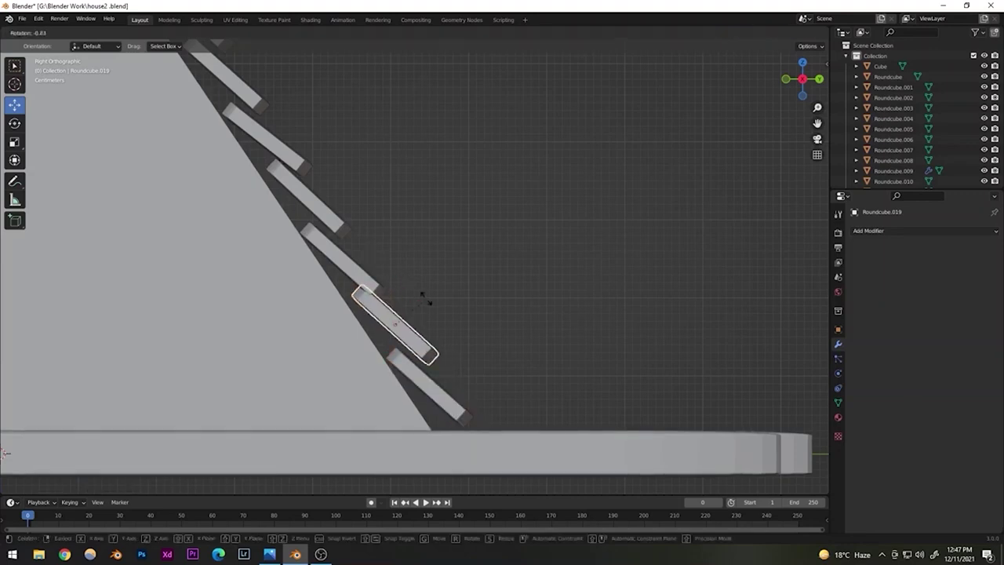
{"action": "left_click", "coordinate": [403, 295]}
{"action": "key", "text": "g"}
{"action": "key", "text": "z"}
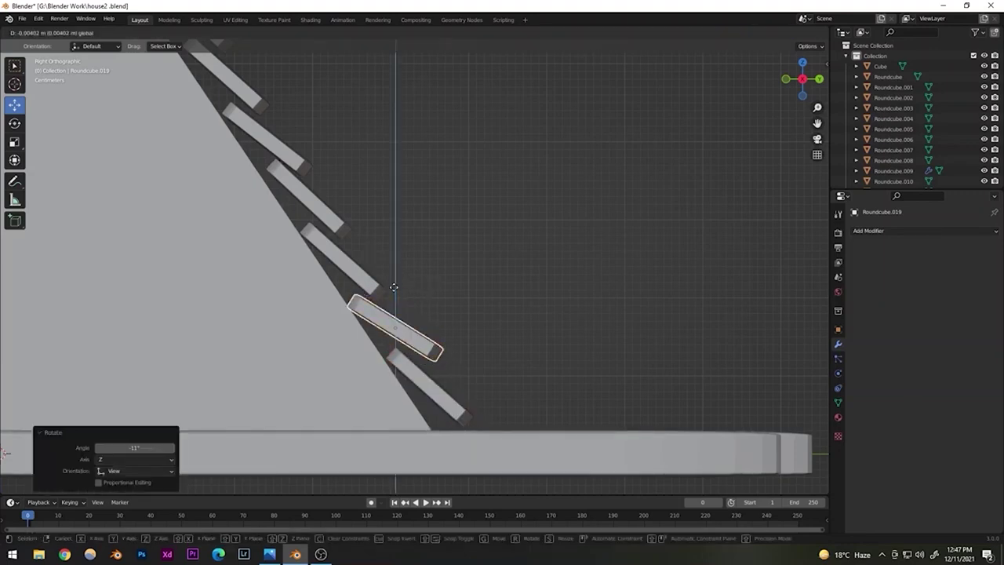
{"action": "left_click", "coordinate": [397, 292]}
{"action": "left_click_drag", "start_coordinate": [420, 330], "coordinate": [421, 327]}
- Rescale the bottommost roof plank slightly, fine-tune its position at the foot of the slope and deselect it
{"action": "left_click", "coordinate": [425, 387]}
{"action": "key", "text": "s"}
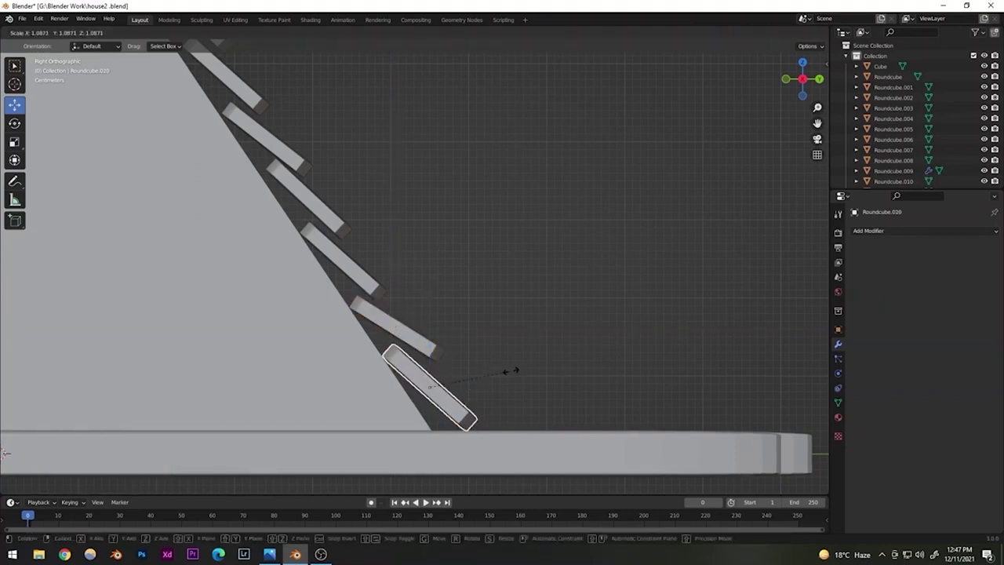
{"action": "left_click", "coordinate": [504, 376]}
{"action": "left_click_drag", "start_coordinate": [465, 390], "coordinate": [471, 387]}
{"action": "middle_click_drag", "start_coordinate": [471, 329], "coordinate": [405, 358]}
{"action": "scroll", "coordinate": [405, 358], "scroll_direction": "down", "scroll_amount": 5}
{"action": "left_click", "coordinate": [581, 218]}
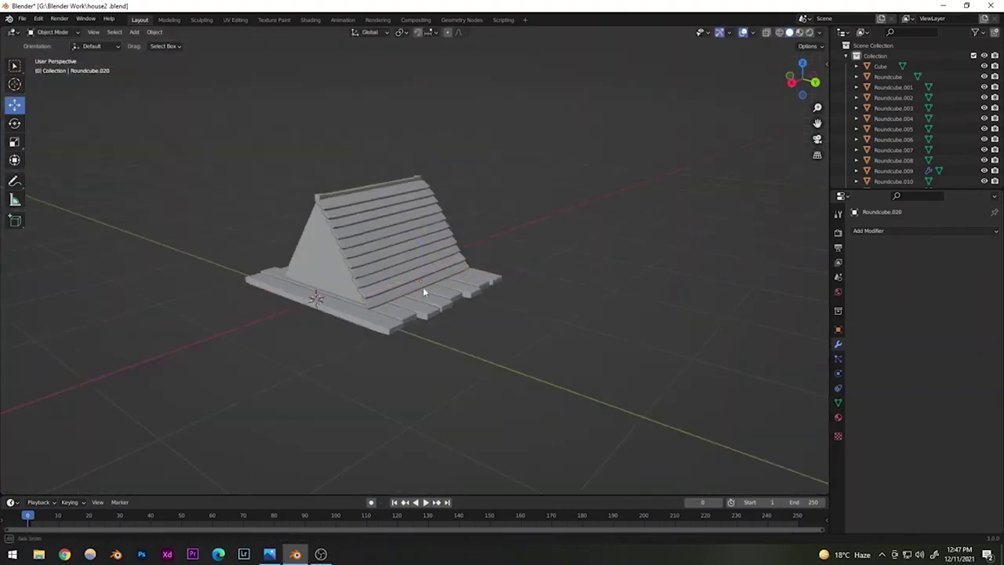
- Examine the planked roof side from several angles, checking the overlaps and the fit against the body
{"action": "scroll", "coordinate": [394, 285], "scroll_direction": "up", "scroll_amount": 6}
{"action": "middle_click_drag", "start_coordinate": [425, 291], "coordinate": [439, 330]}
{"action": "scroll", "coordinate": [459, 320], "scroll_direction": "down", "scroll_amount": 3}
{"action": "scroll", "coordinate": [439, 329], "scroll_direction": "down", "scroll_amount": 2}
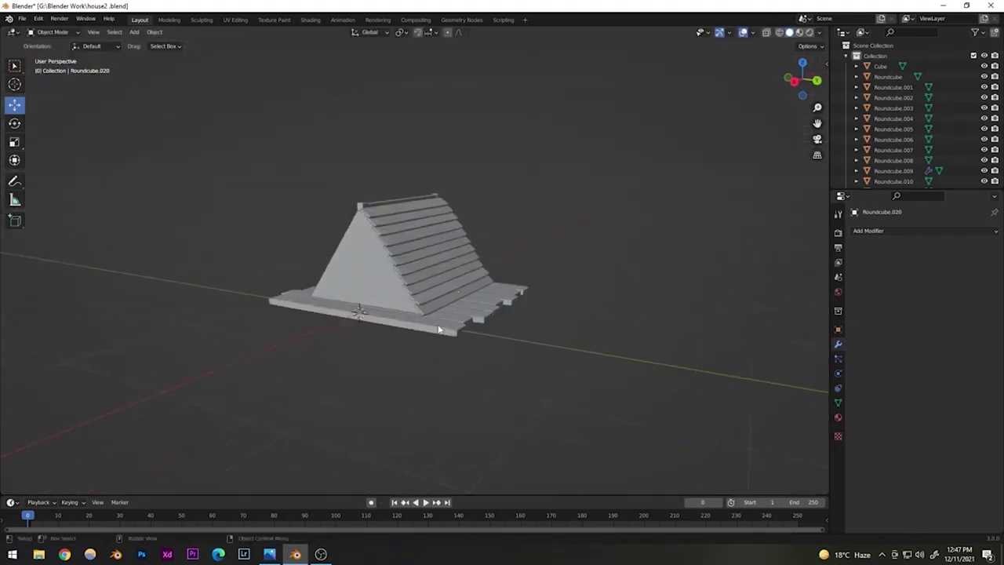
{"action": "middle_click_drag", "start_coordinate": [407, 295], "coordinate": [316, 169]}
{"action": "scroll", "coordinate": [387, 253], "scroll_direction": "up", "scroll_amount": 4}
{"action": "scroll", "coordinate": [385, 249], "scroll_direction": "down", "scroll_amount": 2}
{"action": "scroll", "coordinate": [342, 289], "scroll_direction": "up", "scroll_amount": 2}
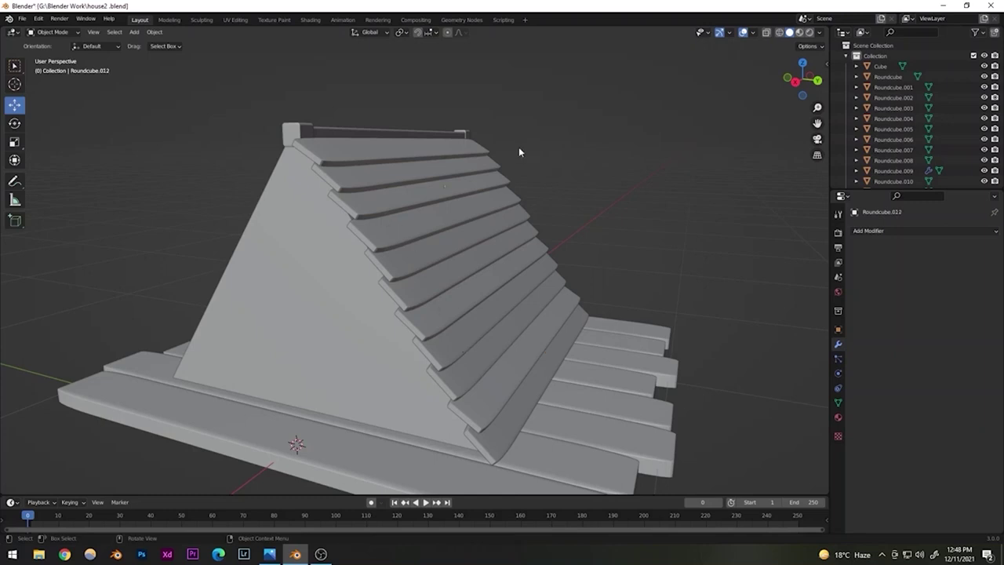
{"action": "middle_click_drag", "start_coordinate": [520, 150], "coordinate": [328, 205]}
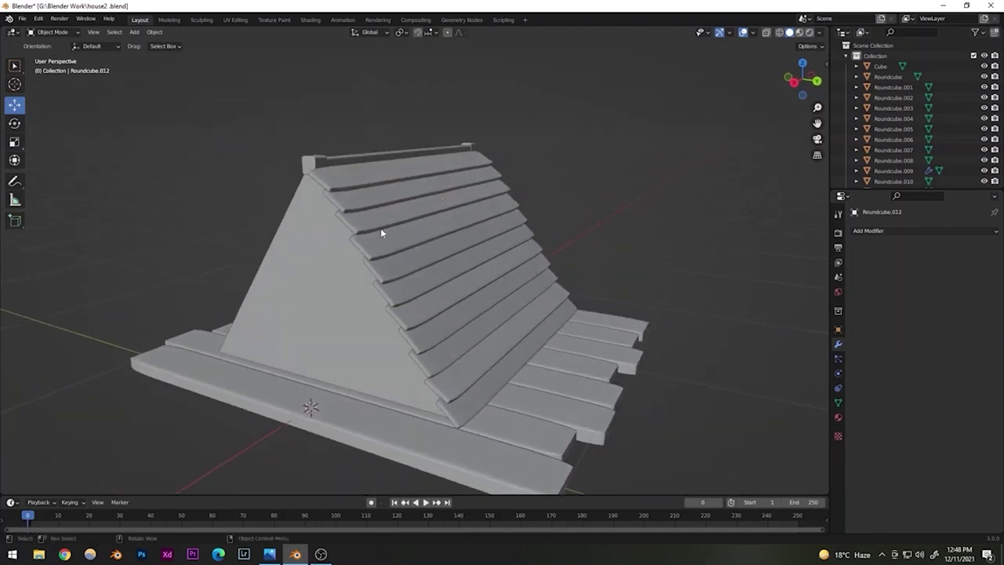
- Try to mirror the topmost roof plank to the opposite slope with a Mirror modifier on Y, using the Cube body as mirror object
{"action": "left_click", "coordinate": [335, 183]}
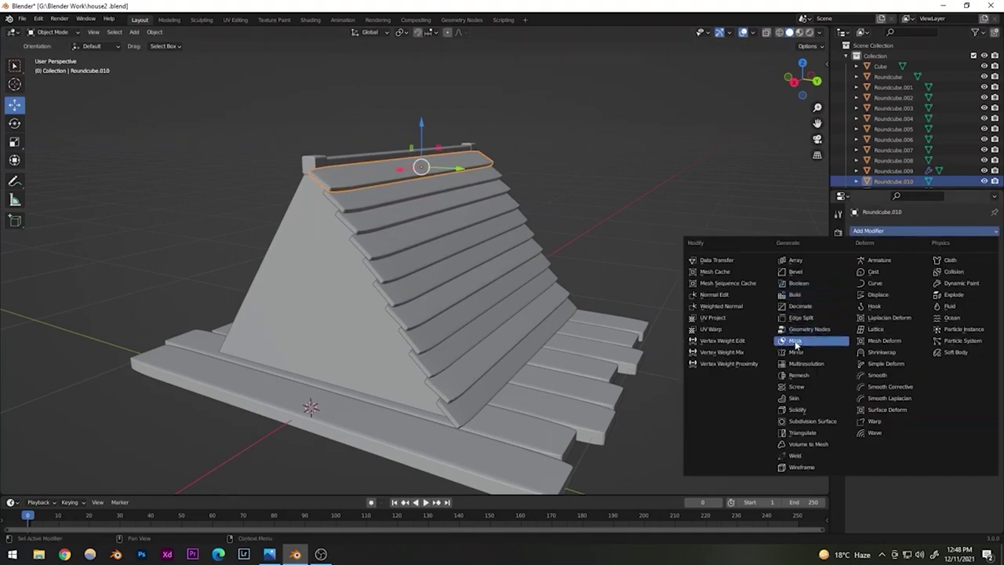
{"action": "left_click", "coordinate": [796, 352]}
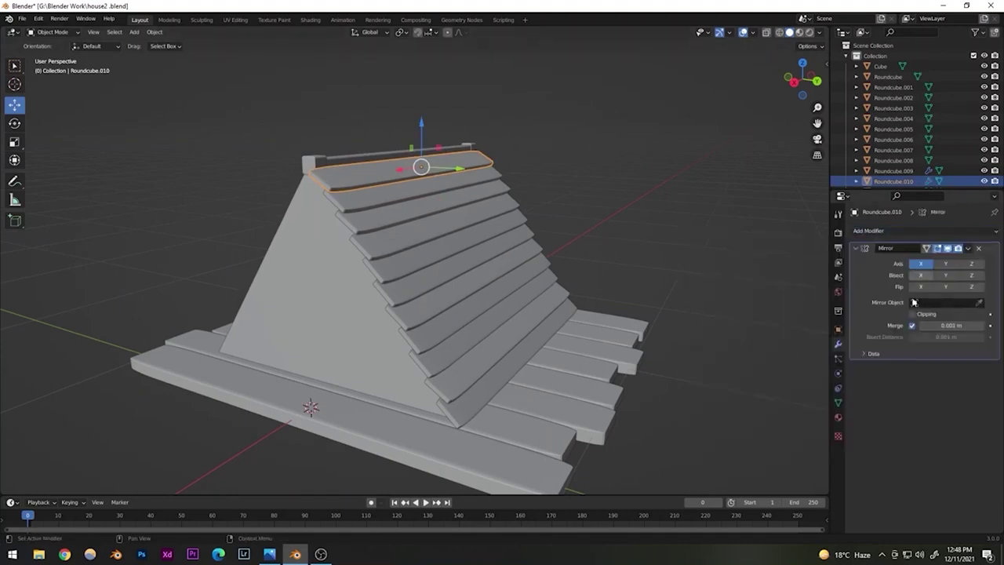
{"action": "left_click", "coordinate": [979, 303]}
{"action": "left_click", "coordinate": [329, 300]}
{"action": "left_click", "coordinate": [945, 264]}
{"action": "middle_click_drag", "start_coordinate": [353, 271], "coordinate": [475, 274]}
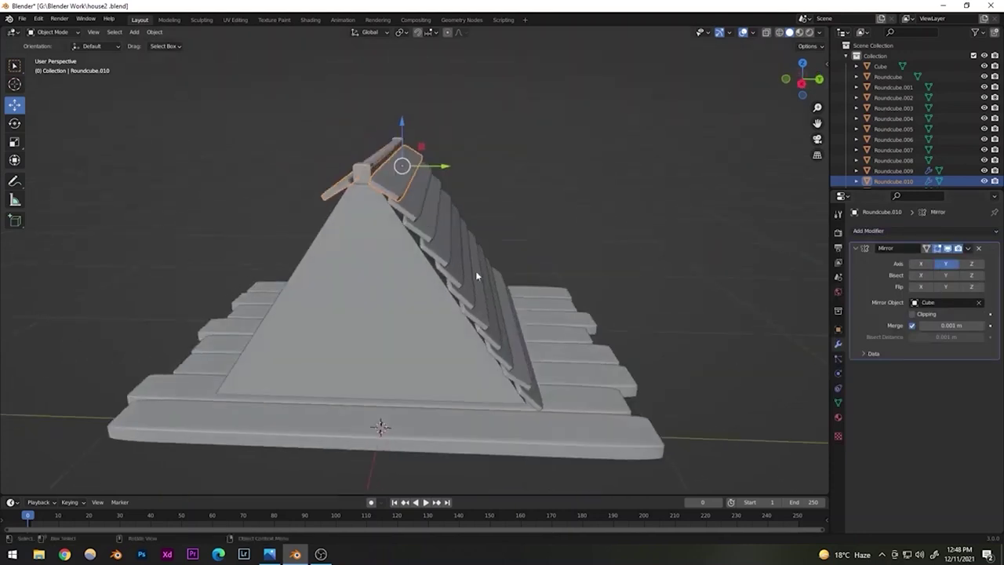
{"action": "middle_click_drag", "start_coordinate": [482, 339], "coordinate": [457, 298]}
- Remove the Mirror modifier from the topmost roof plank, deselect the plank and save the file
{"action": "key", "text": "ctrl+z"}
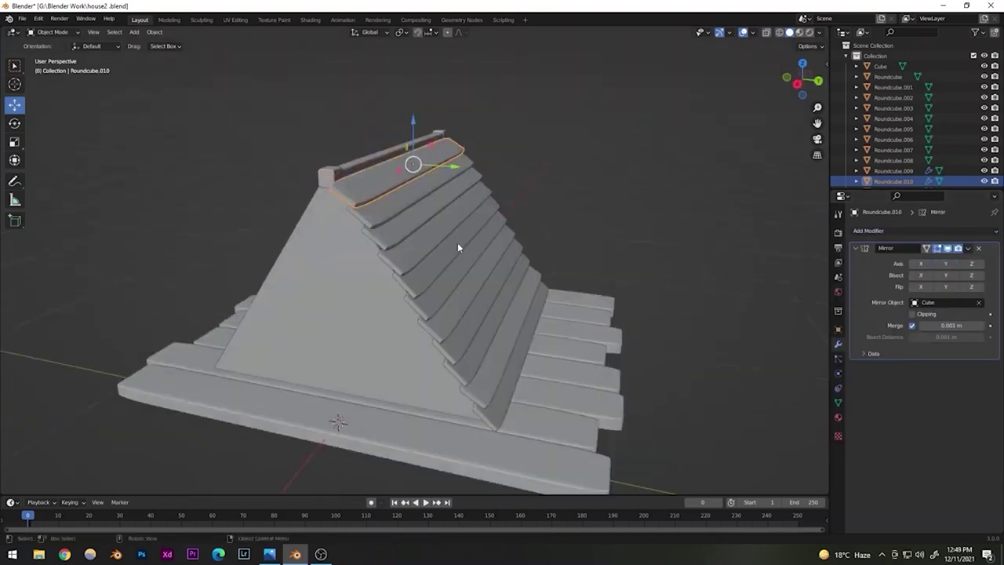
{"action": "left_click", "coordinate": [979, 249]}
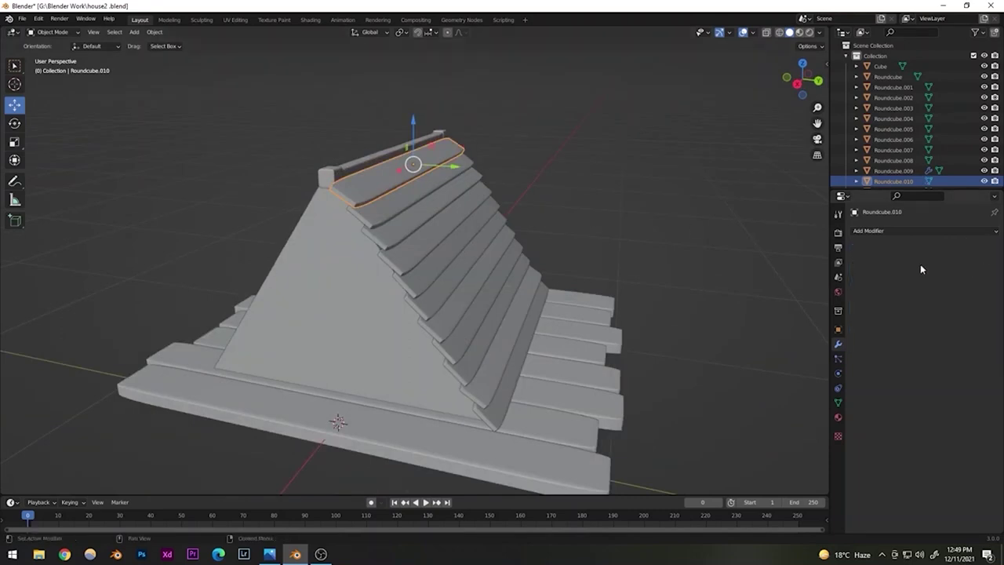
{"action": "left_click", "coordinate": [610, 193]}
{"action": "middle_click_drag", "start_coordinate": [471, 235], "coordinate": [436, 248]}
{"action": "key", "text": "ctrl+s"}
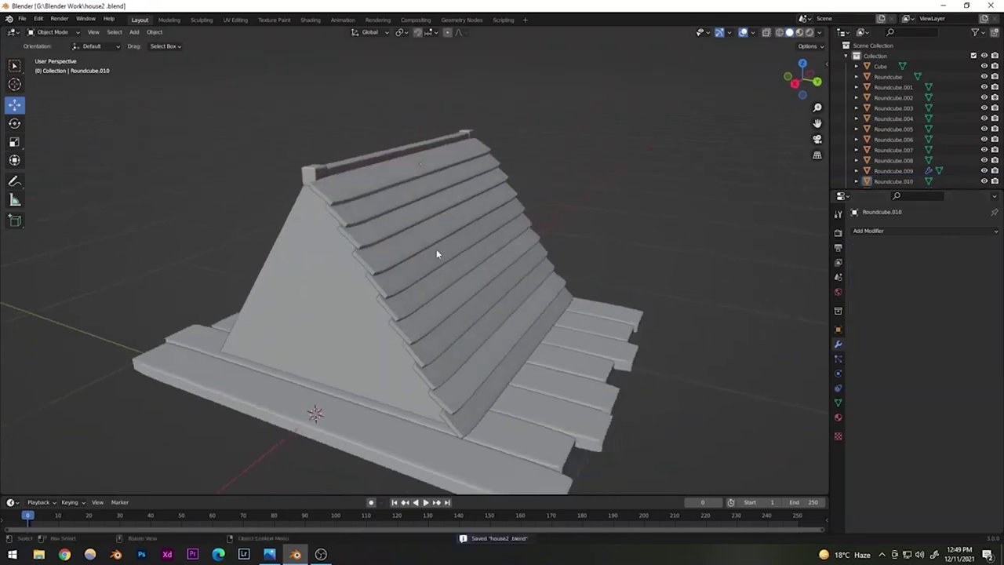
- Duplicate all eleven roof planks together, placing the copies 1.3131 m along Y beside the house
{"action": "left_click", "coordinate": [352, 191]}
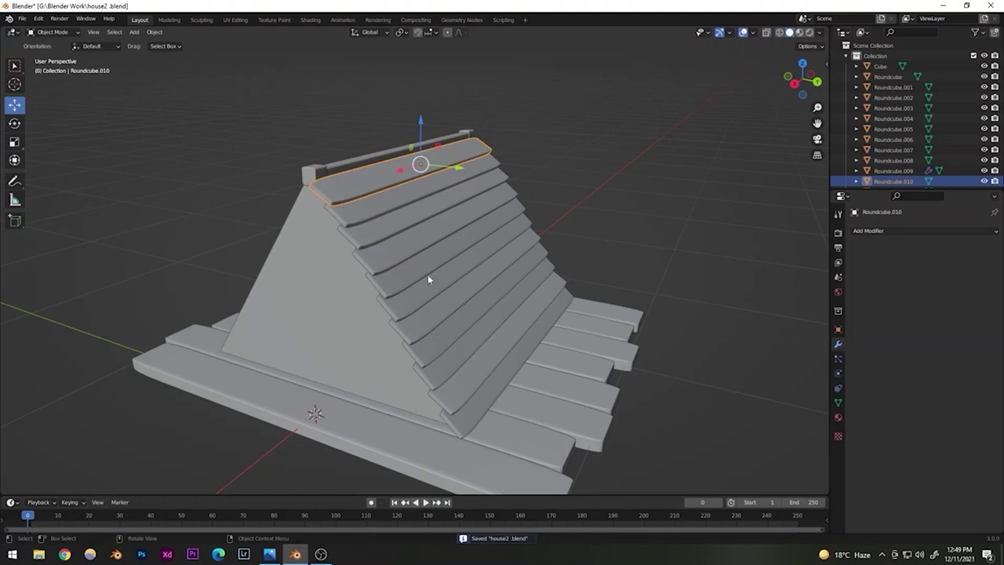
{"action": "left_click", "coordinate": [359, 210], "text": "shift"}
{"action": "left_click", "coordinate": [370, 237], "text": "shift"}
{"action": "left_click", "coordinate": [383, 255], "text": "shift"}
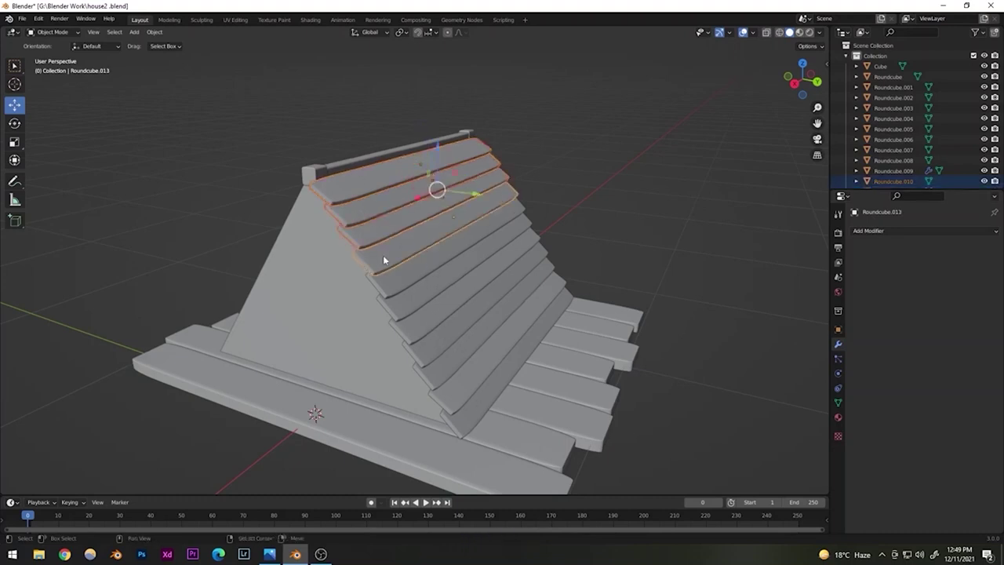
{"action": "left_click", "coordinate": [397, 288], "text": "shift"}
{"action": "left_click", "coordinate": [413, 307], "text": "shift"}
{"action": "left_click", "coordinate": [432, 340], "text": "shift"}
{"action": "left_click", "coordinate": [443, 357], "text": "shift"}
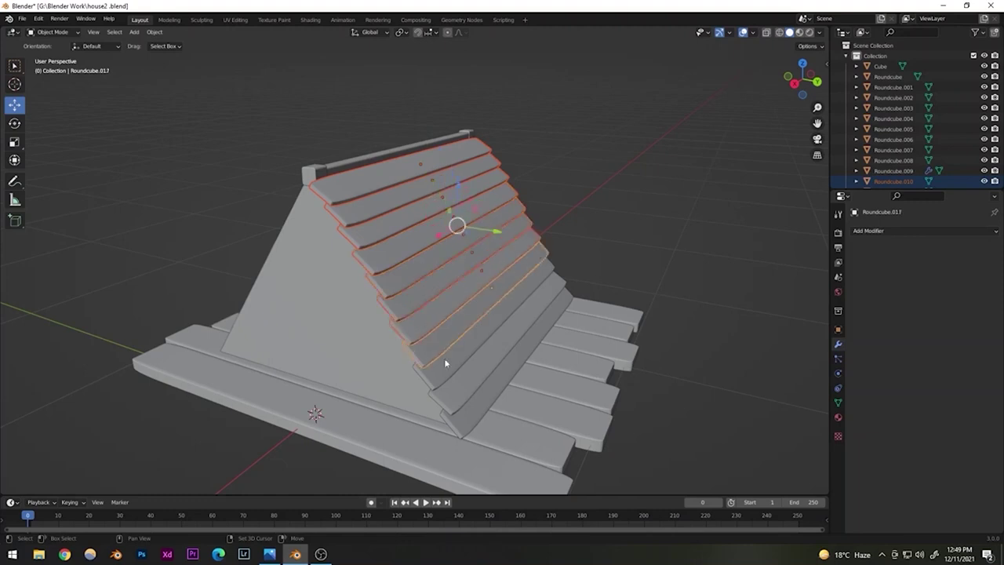
{"action": "left_click", "coordinate": [458, 384], "text": "shift"}
{"action": "left_click", "coordinate": [464, 395], "text": "shift"}
{"action": "left_click", "coordinate": [470, 405], "text": "shift"}
{"action": "mouse_move", "coordinate": [445, 309]}
{"action": "middle_mouse_down"}
{"action": "mouse_move", "coordinate": [475, 297]}
{"action": "mouse_move", "coordinate": [449, 312]}
{"action": "middle_mouse_up"}
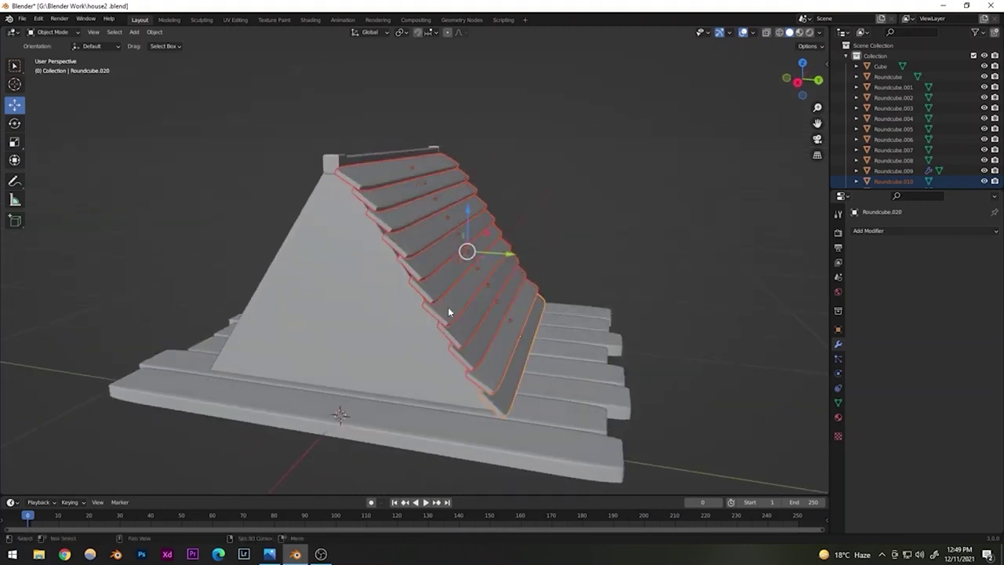
{"action": "key", "text": "shift+d"}
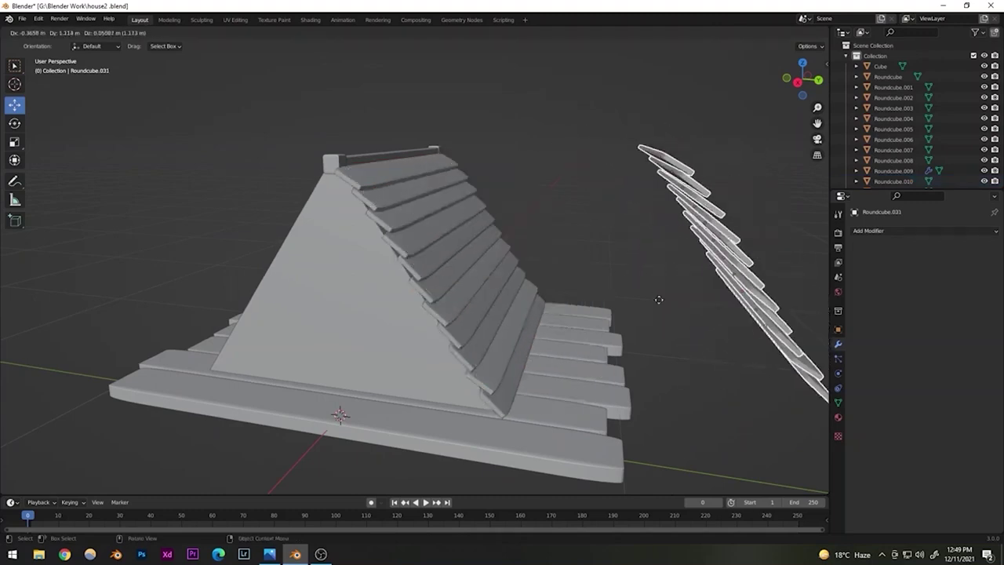
{"action": "key", "text": "z"}
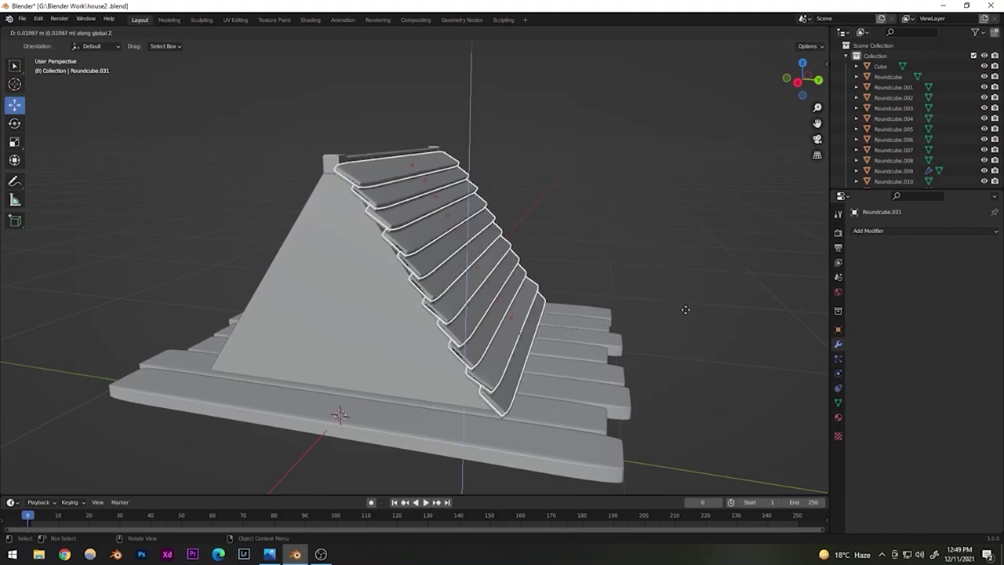
{"action": "key", "text": "x"}
{"action": "key", "text": "y"}
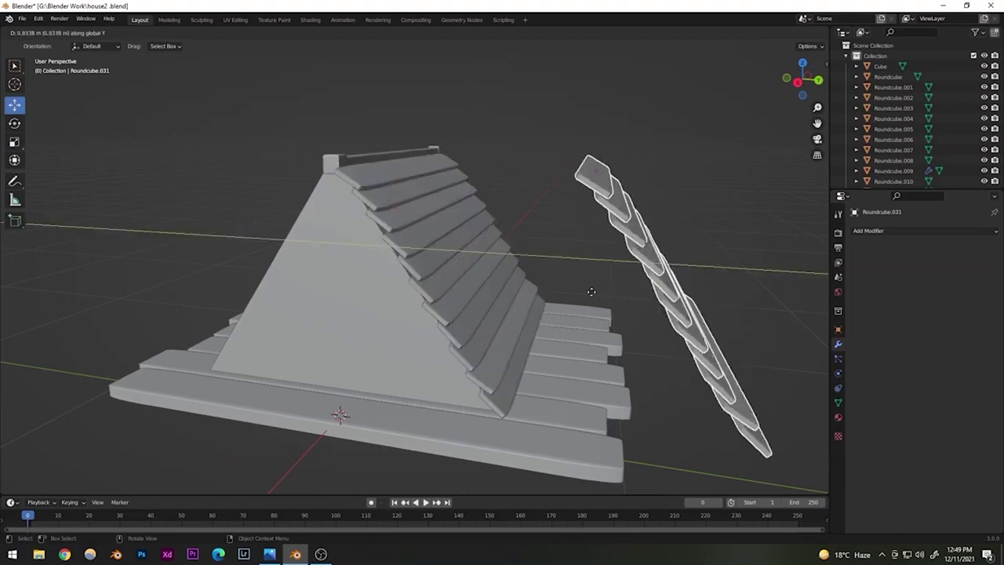
{"action": "left_click", "coordinate": [724, 307]}
{"action": "scroll", "coordinate": [724, 307], "scroll_direction": "down", "scroll_amount": 4}
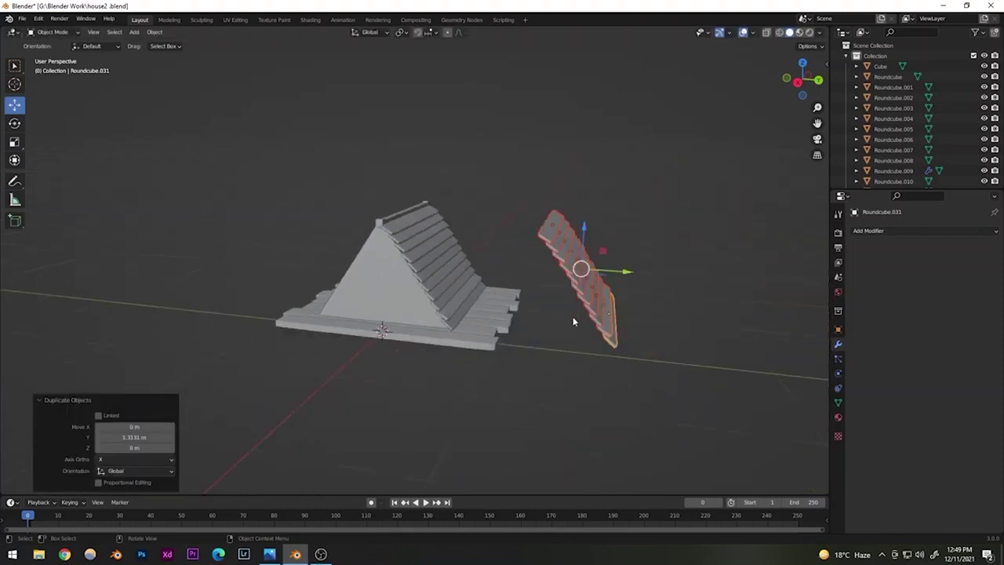
- Move the duplicated roof planks farther away from the house along Y and deselect them
{"action": "middle_click_drag", "start_coordinate": [573, 318], "coordinate": [440, 271]}
{"action": "scroll", "coordinate": [441, 271], "scroll_direction": "down", "scroll_amount": 2}
{"action": "key", "text": "g"}
{"action": "key", "text": "y"}
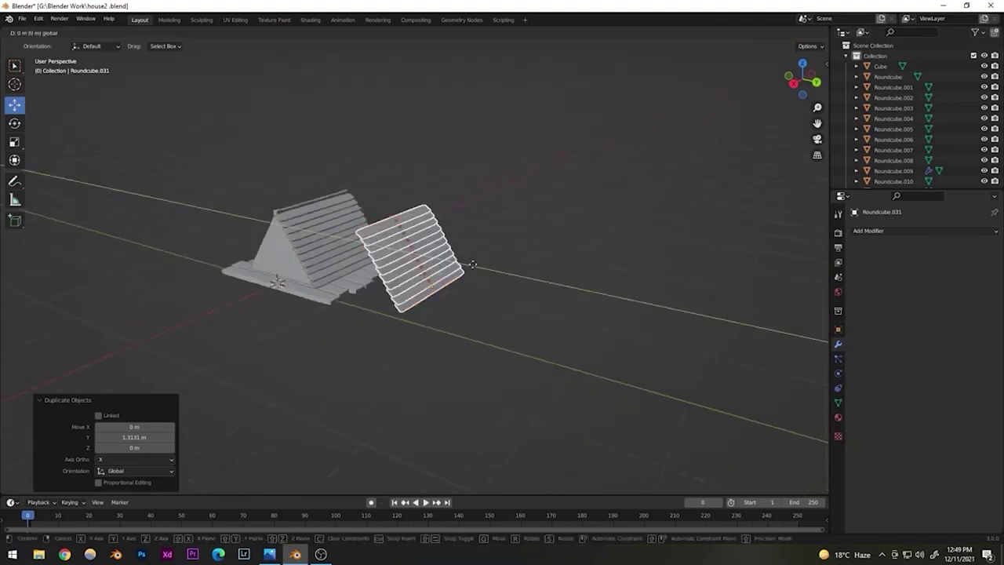
{"action": "left_click", "coordinate": [674, 308]}
{"action": "left_click", "coordinate": [480, 291]}
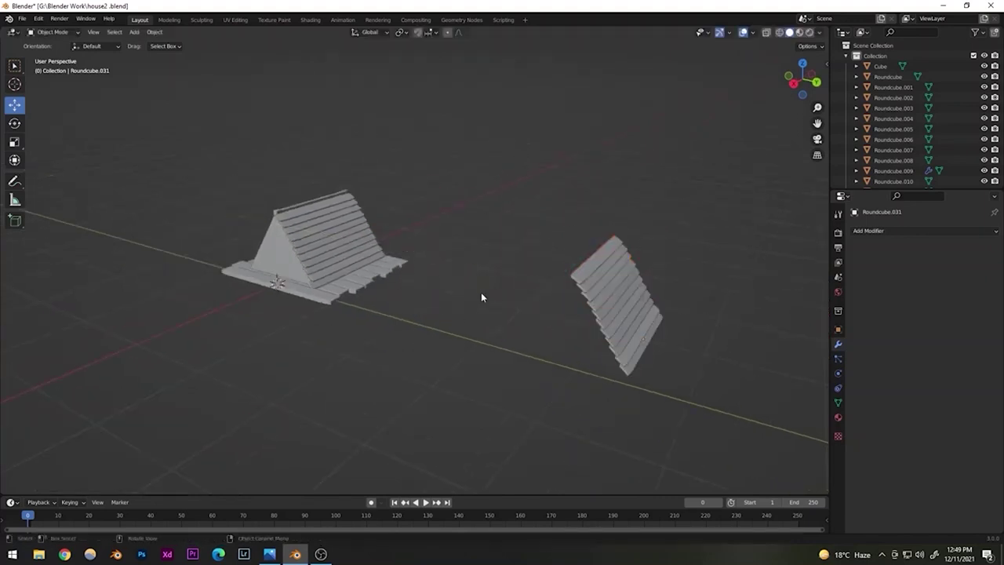
{"action": "middle_click_drag", "start_coordinate": [480, 292], "coordinate": [436, 276]}
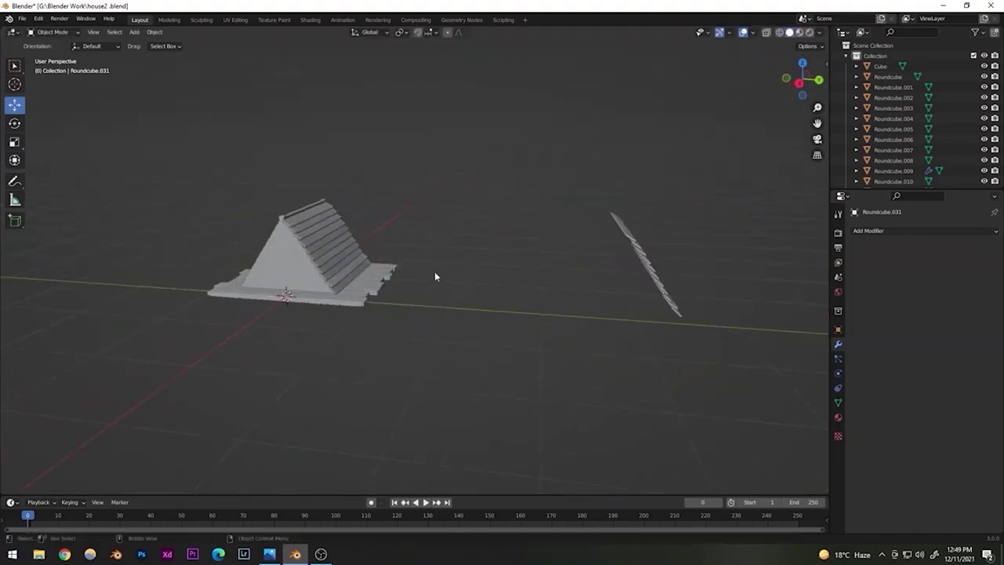
{"action": "scroll", "coordinate": [266, 253], "scroll_direction": "up", "scroll_amount": 4}
{"action": "middle_click_drag", "start_coordinate": [276, 296], "coordinate": [360, 325], "text": "shift"}
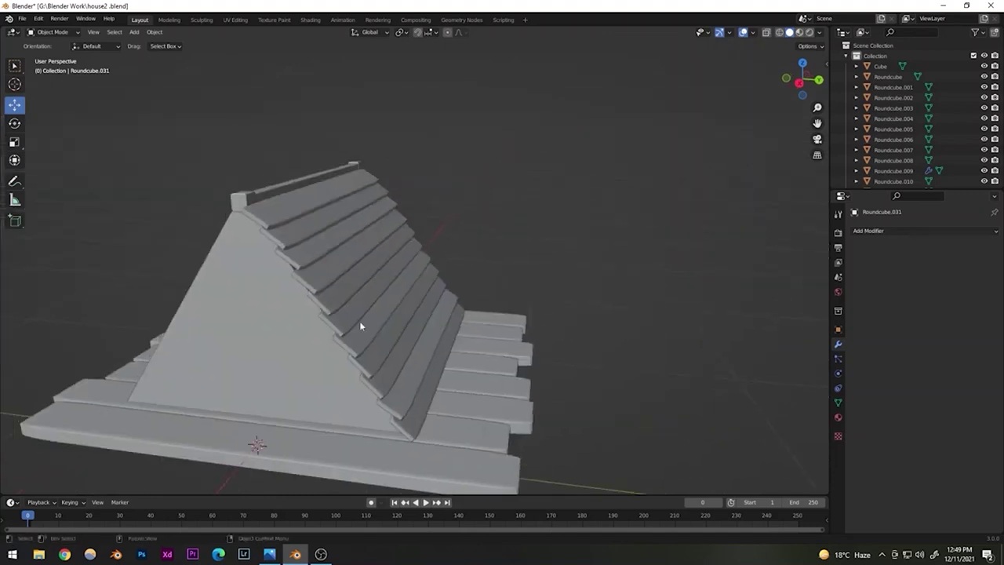
- Create a new collection and move the eleven duplicated roof planks beside the house into it
{"action": "scroll", "coordinate": [392, 329], "scroll_direction": "down", "scroll_amount": 6}
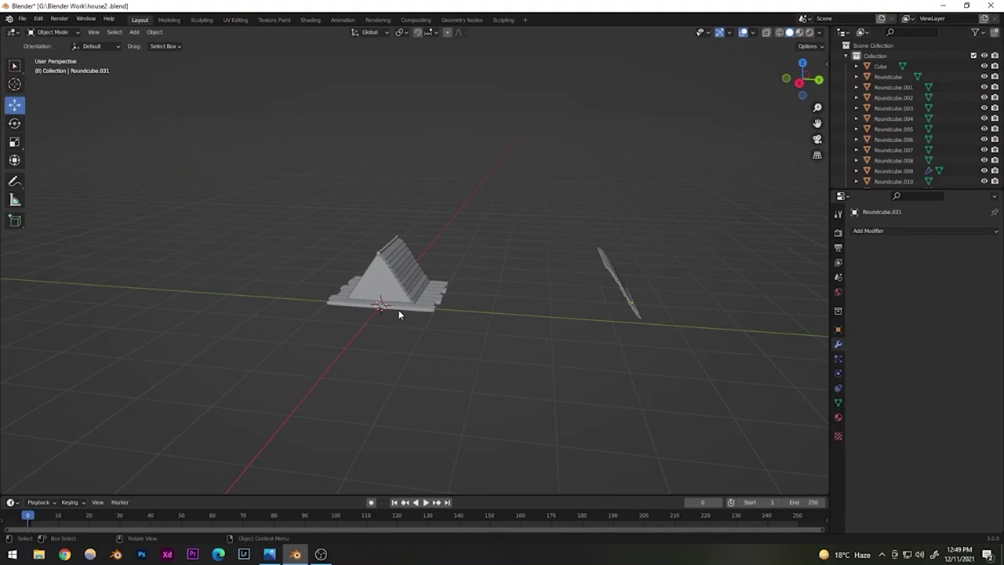
{"action": "scroll", "coordinate": [398, 310], "scroll_direction": "up", "scroll_amount": 6}
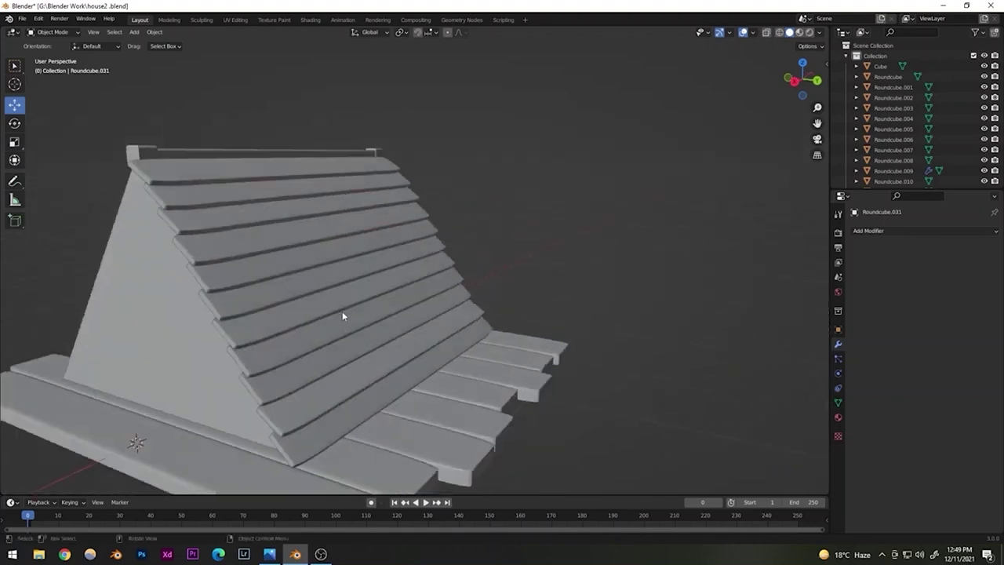
{"action": "scroll", "coordinate": [374, 331], "scroll_direction": "down", "scroll_amount": 6}
{"action": "middle_click_drag", "start_coordinate": [436, 325], "coordinate": [546, 351]}
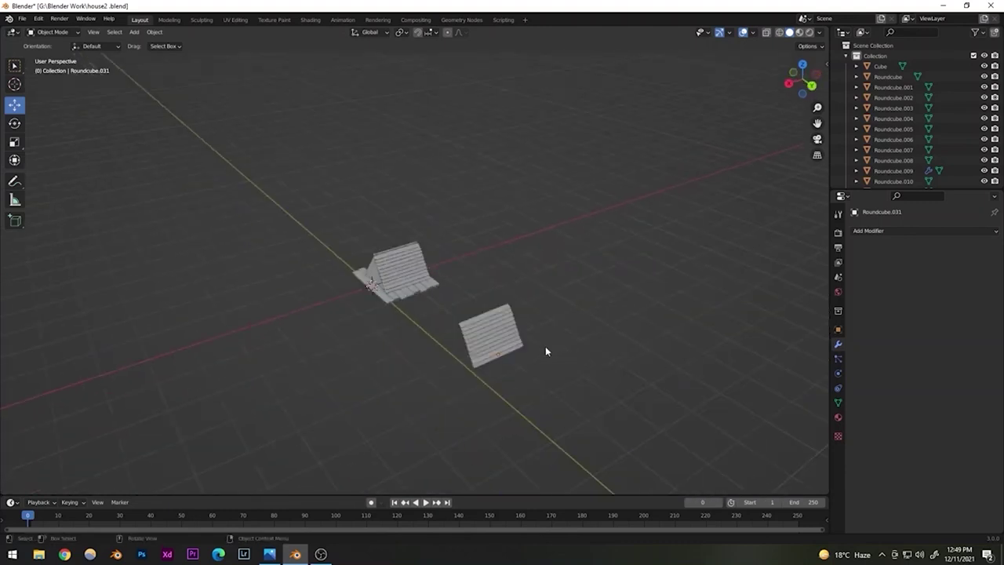
{"action": "scroll", "coordinate": [502, 342], "scroll_direction": "up", "scroll_amount": 10}
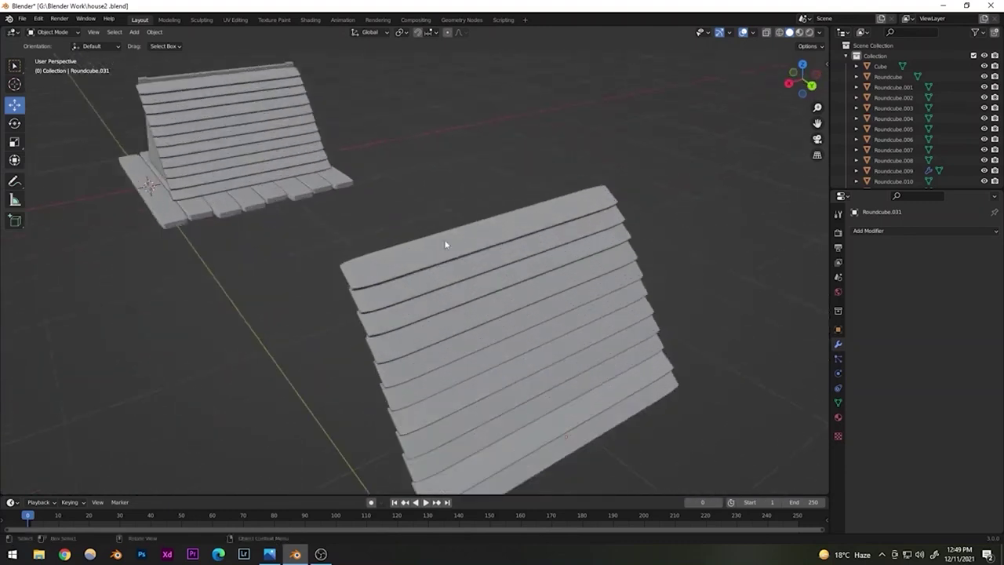
{"action": "left_click_drag", "start_coordinate": [444, 191], "coordinate": [626, 472]}
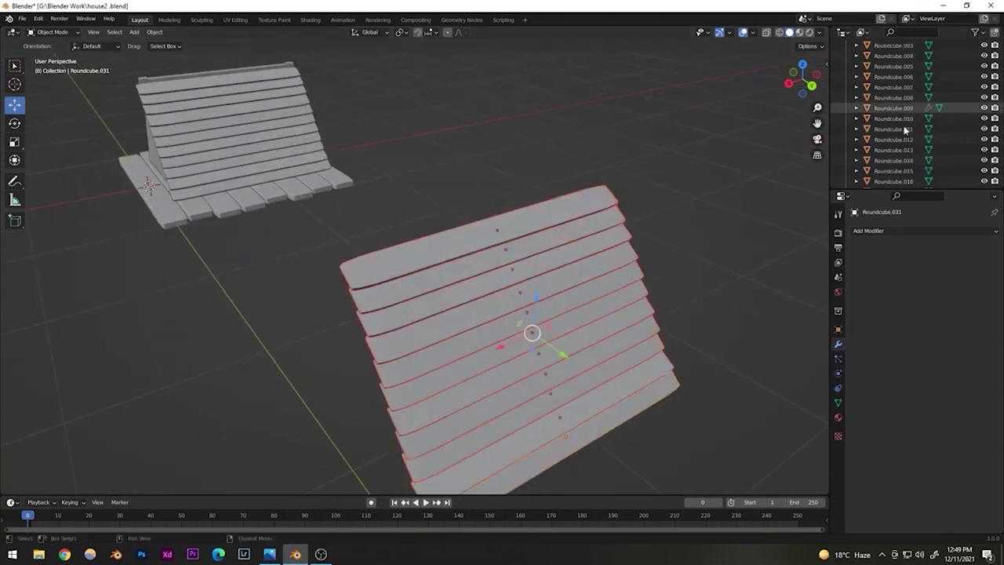
{"action": "scroll", "coordinate": [900, 131], "scroll_direction": "down", "scroll_amount": 5}
{"action": "right_click", "coordinate": [890, 96]}
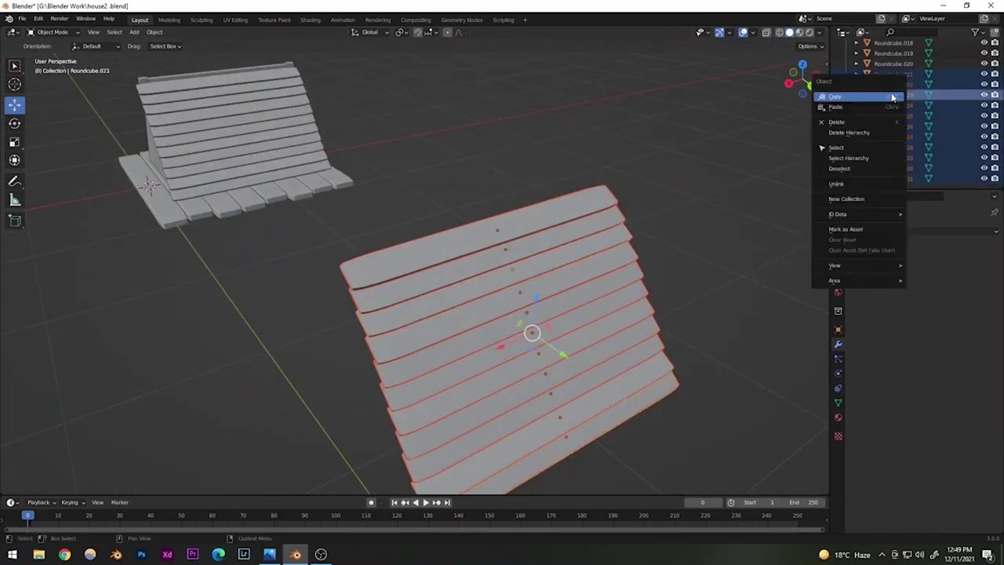
{"action": "left_click", "coordinate": [845, 199]}
{"action": "scroll", "coordinate": [892, 135], "scroll_direction": "down", "scroll_amount": 1}
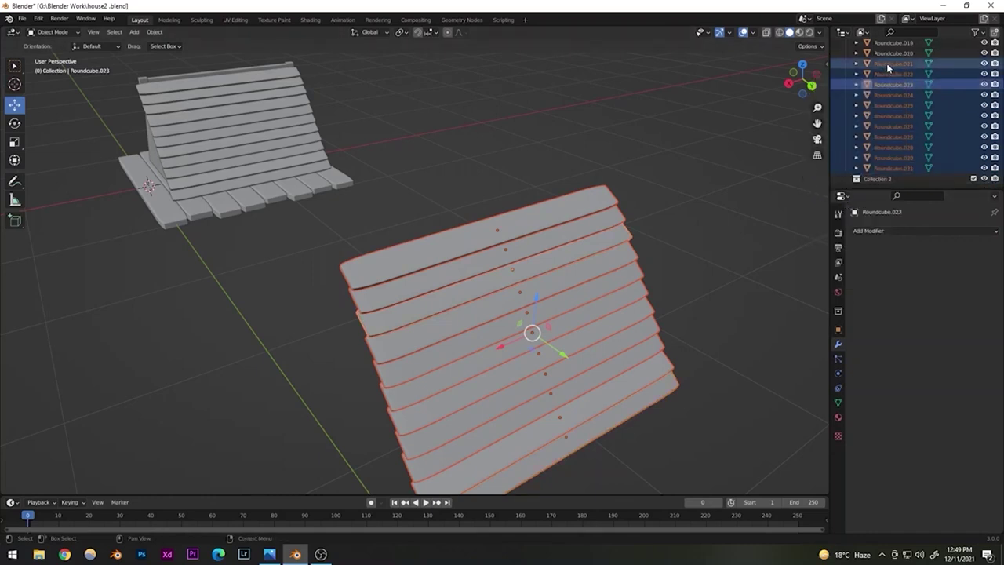
{"action": "left_click_drag", "start_coordinate": [886, 63], "coordinate": [874, 179]}
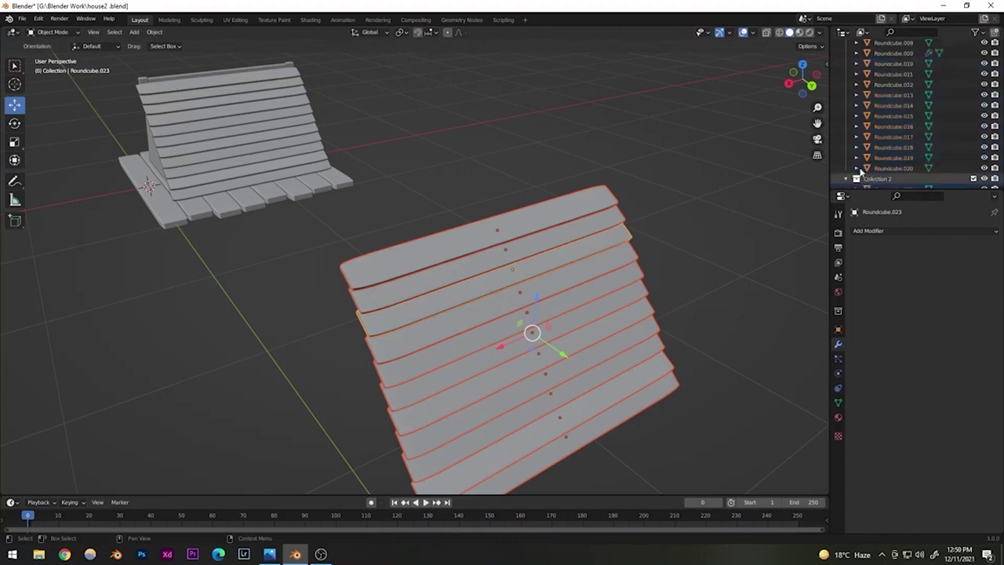
- Rename the new collection holding the duplicated roof planks as "slabs backup"
{"action": "left_click", "coordinate": [846, 178]}
{"action": "scroll", "coordinate": [889, 125], "scroll_direction": "down", "scroll_amount": 4}
{"action": "double_click", "coordinate": [879, 98]}
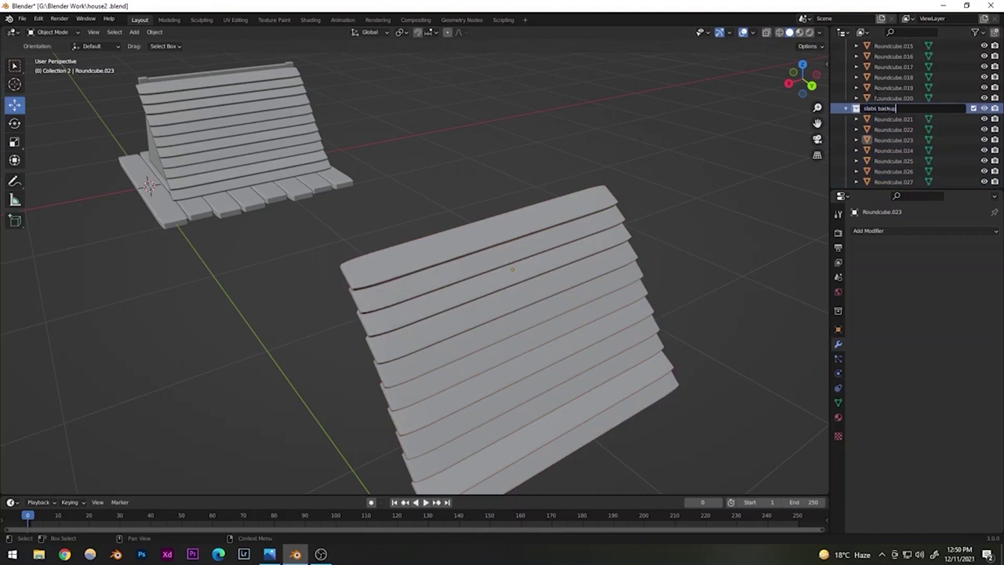
{"action": "key", "text": "Return"}
- Try to move the backup roof planks 1.6974 m toward the house along Y, and undo the move
{"action": "scroll", "coordinate": [508, 144], "scroll_direction": "down", "scroll_amount": 9}
{"action": "middle_click_drag", "start_coordinate": [403, 238], "coordinate": [446, 232]}
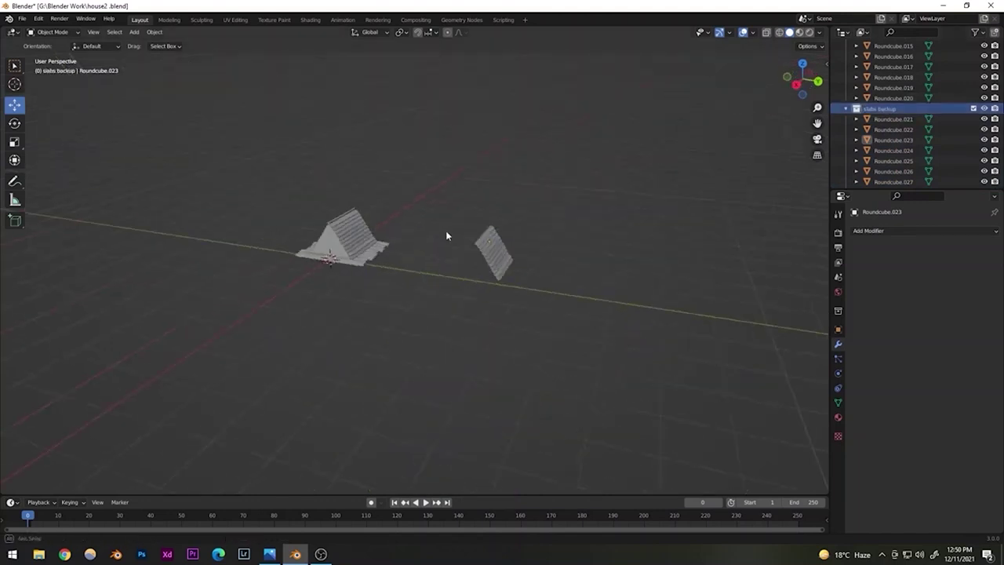
{"action": "scroll", "coordinate": [404, 260], "scroll_direction": "up", "scroll_amount": 5}
{"action": "mouse_move", "coordinate": [389, 274]}
{"action": "middle_mouse_down"}
{"action": "mouse_move", "coordinate": [357, 286]}
{"action": "mouse_move", "coordinate": [381, 287]}
{"action": "middle_mouse_up"}
{"action": "left_click_drag", "start_coordinate": [459, 201], "coordinate": [584, 396]}
{"action": "left_click_drag", "start_coordinate": [586, 327], "coordinate": [437, 272]}
{"action": "key", "text": "ctrl+c"}
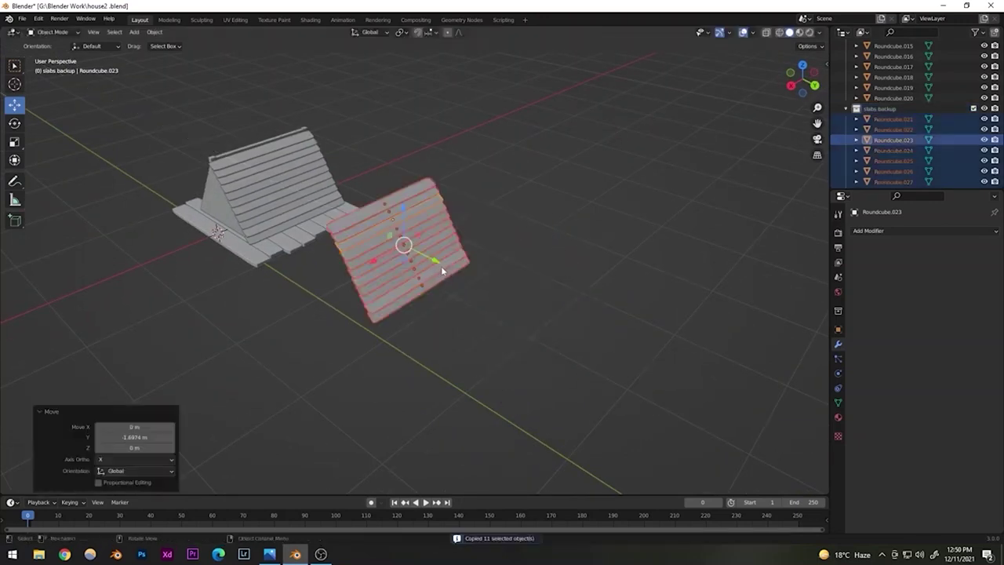
{"action": "left_click", "coordinate": [527, 216]}
{"action": "key", "text": "ctrl+z"}
{"action": "key", "text": "ctrl+z"}
{"action": "key", "text": "ctrl+z"}
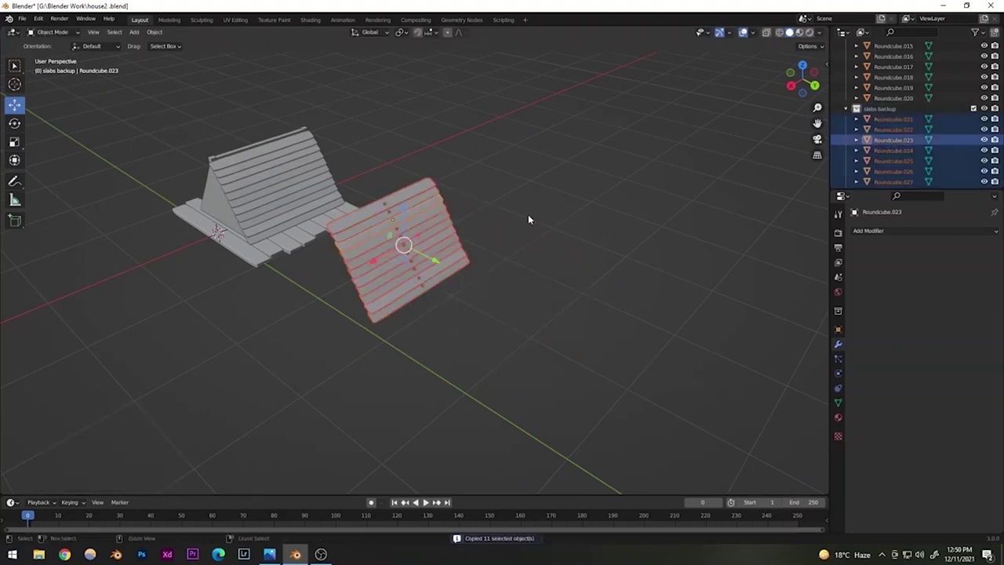
- Join the eleven roof planks on the house's slope into a single object
{"action": "middle_click_drag", "start_coordinate": [263, 199], "coordinate": [485, 229], "text": "shift"}
{"action": "scroll", "coordinate": [386, 294], "scroll_direction": "up", "scroll_amount": 5}
{"action": "left_click", "coordinate": [327, 157]}
{"action": "left_click", "coordinate": [328, 200], "text": "shift"}
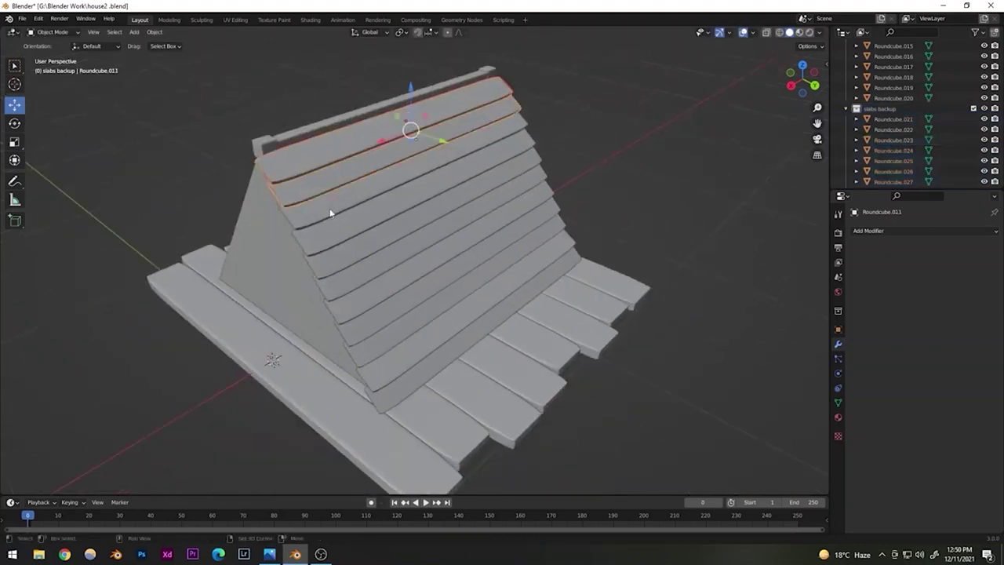
{"action": "left_click", "coordinate": [333, 231], "text": "shift"}
{"action": "left_click", "coordinate": [335, 257], "text": "shift"}
{"action": "left_click", "coordinate": [341, 285], "text": "shift"}
{"action": "left_click", "coordinate": [347, 305], "text": "shift"}
{"action": "left_click", "coordinate": [361, 336], "text": "shift"}
{"action": "left_click", "coordinate": [372, 350], "text": "shift"}
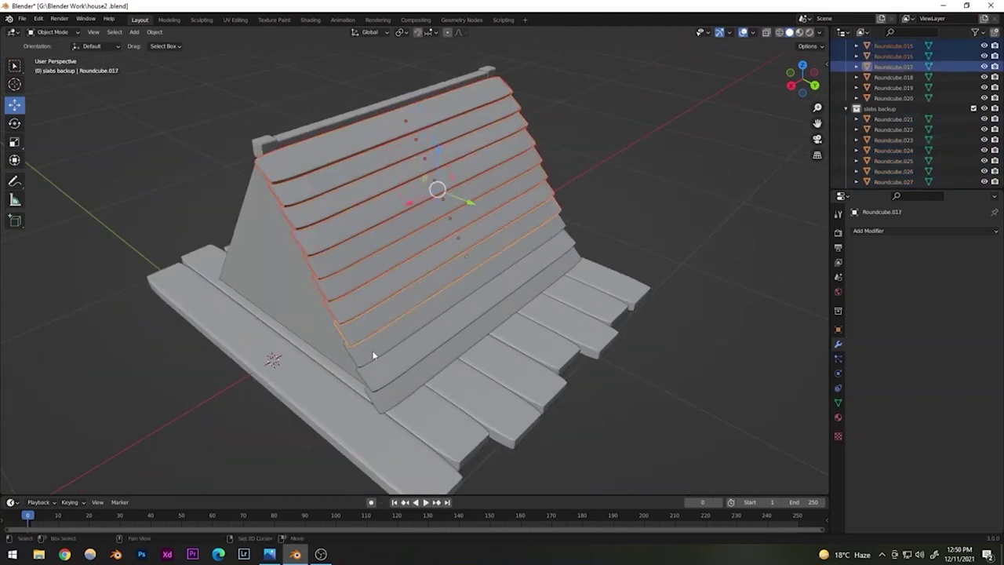
{"action": "left_click", "coordinate": [384, 366], "text": "shift"}
{"action": "left_click", "coordinate": [389, 377], "text": "shift"}
{"action": "left_click", "coordinate": [398, 391], "text": "shift"}
{"action": "middle_click_drag", "start_coordinate": [407, 316], "coordinate": [449, 301]}
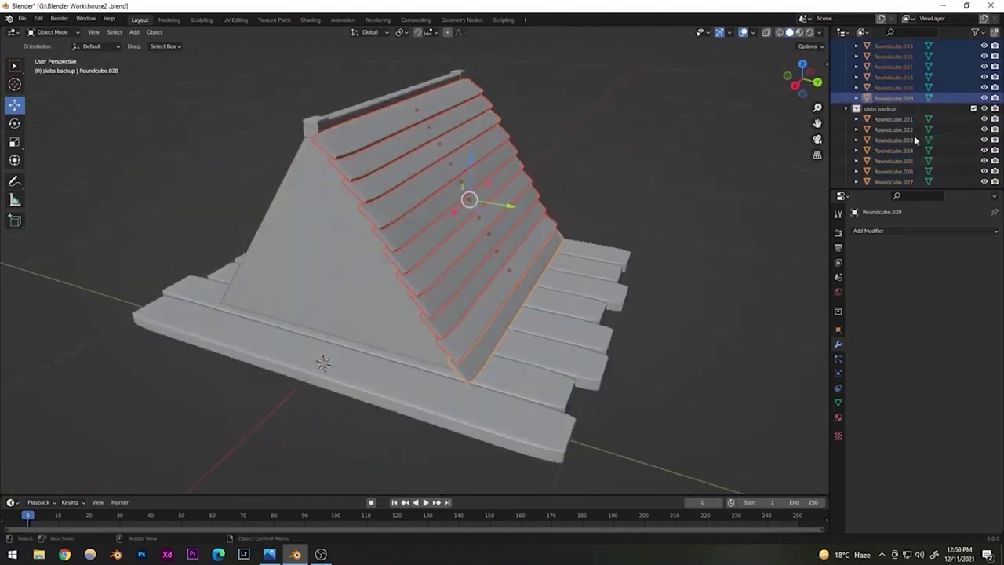
{"action": "key", "text": "ctrl+j"}
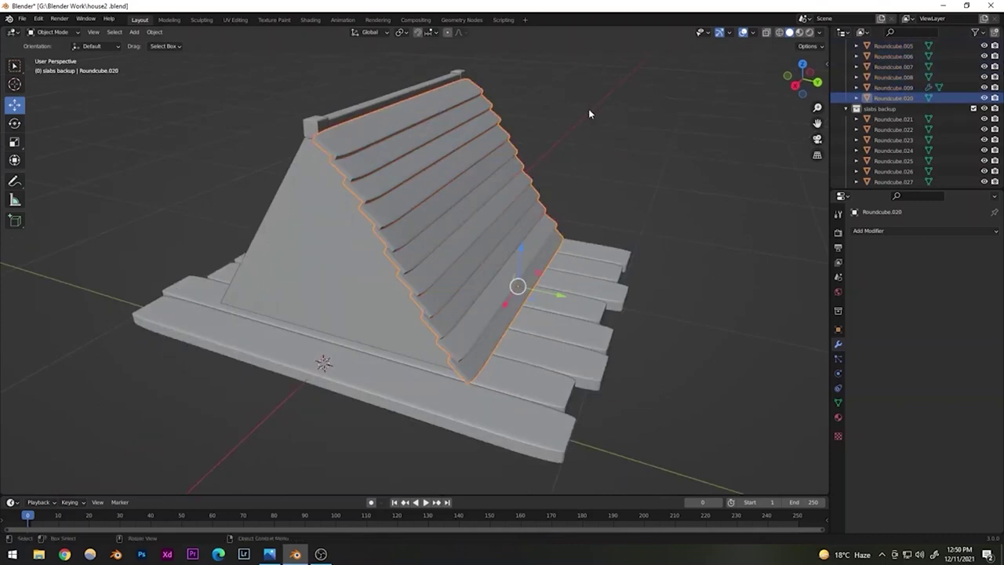
- Rename the joined roof planks object as "slabs"
{"action": "scroll", "coordinate": [871, 109], "scroll_direction": "up", "scroll_amount": 1}
{"action": "double_click", "coordinate": [886, 108]}
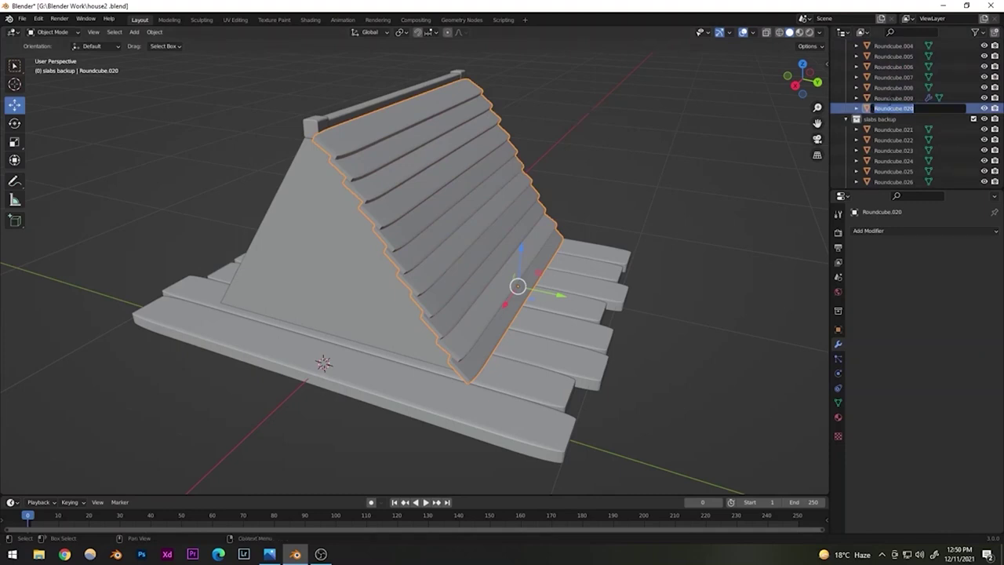
{"action": "type", "text": "r"}
{"action": "key", "text": "Return"}
{"action": "left_click", "coordinate": [881, 98]}
{"action": "left_click", "coordinate": [879, 108]}
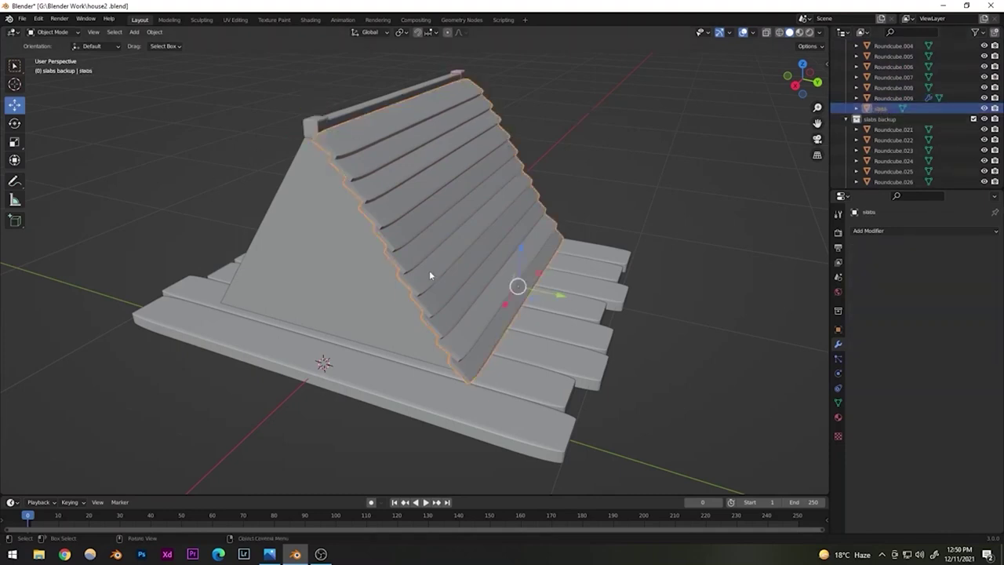
- Examine how the joined slabs sit against the body's slope, including in the right orthographic view
{"action": "middle_click_drag", "start_coordinate": [429, 270], "coordinate": [487, 235]}
{"action": "scroll", "coordinate": [471, 211], "scroll_direction": "up", "scroll_amount": 5}
{"action": "scroll", "coordinate": [455, 191], "scroll_direction": "up", "scroll_amount": 3}
{"action": "middle_click_drag", "start_coordinate": [549, 200], "coordinate": [483, 274]}
{"action": "key", "text": "KP_3"}
{"action": "scroll", "coordinate": [528, 200], "scroll_direction": "down", "scroll_amount": 2}
{"action": "scroll", "coordinate": [527, 196], "scroll_direction": "down", "scroll_amount": 2}
{"action": "scroll", "coordinate": [482, 252], "scroll_direction": "up", "scroll_amount": 5}
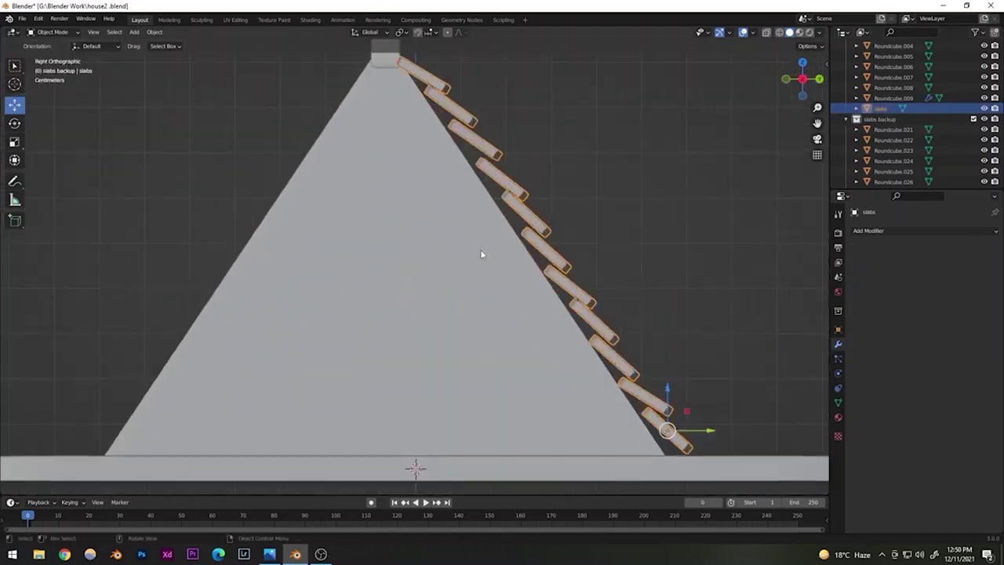
{"action": "left_click", "coordinate": [574, 243]}
{"action": "middle_click_drag", "start_coordinate": [574, 243], "coordinate": [511, 269]}
{"action": "scroll", "coordinate": [511, 272], "scroll_direction": "down", "scroll_amount": 4}
- Mirror the slabs object onto the opposite slope with a Mirror modifier on Y only, using the Cube body as mirror object
{"action": "left_click", "coordinate": [399, 298]}
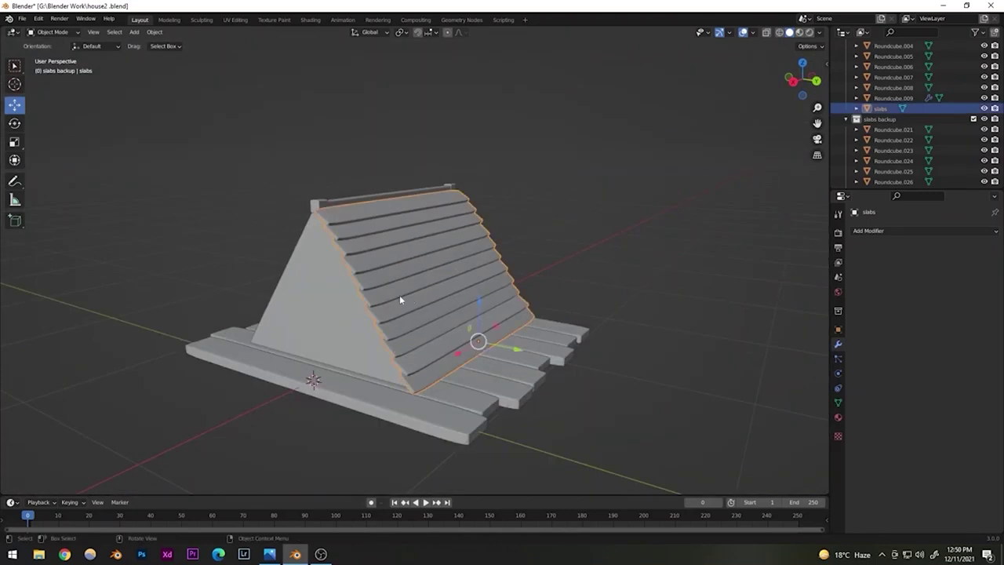
{"action": "left_click", "coordinate": [870, 230]}
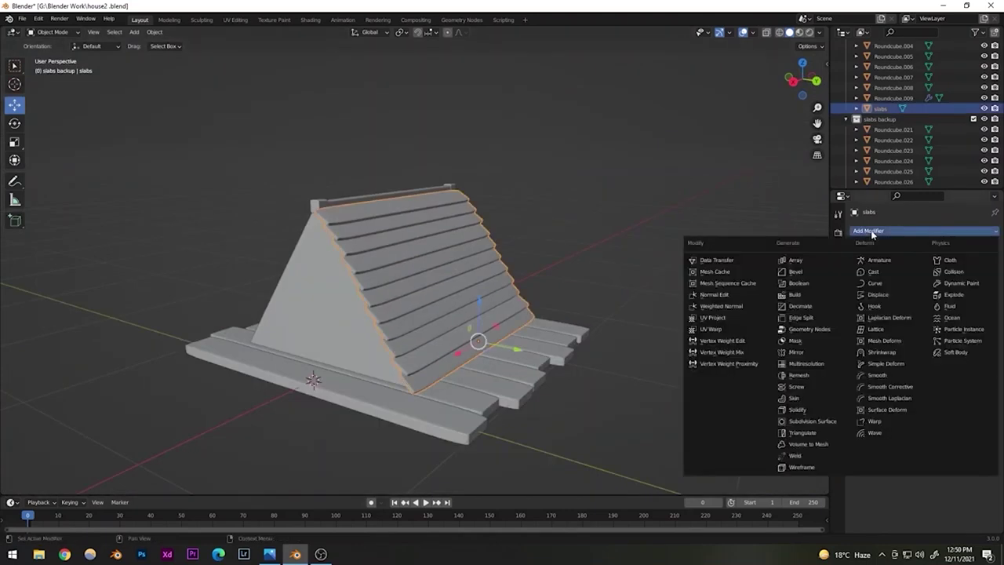
{"action": "left_click", "coordinate": [792, 351]}
{"action": "left_click", "coordinate": [978, 302]}
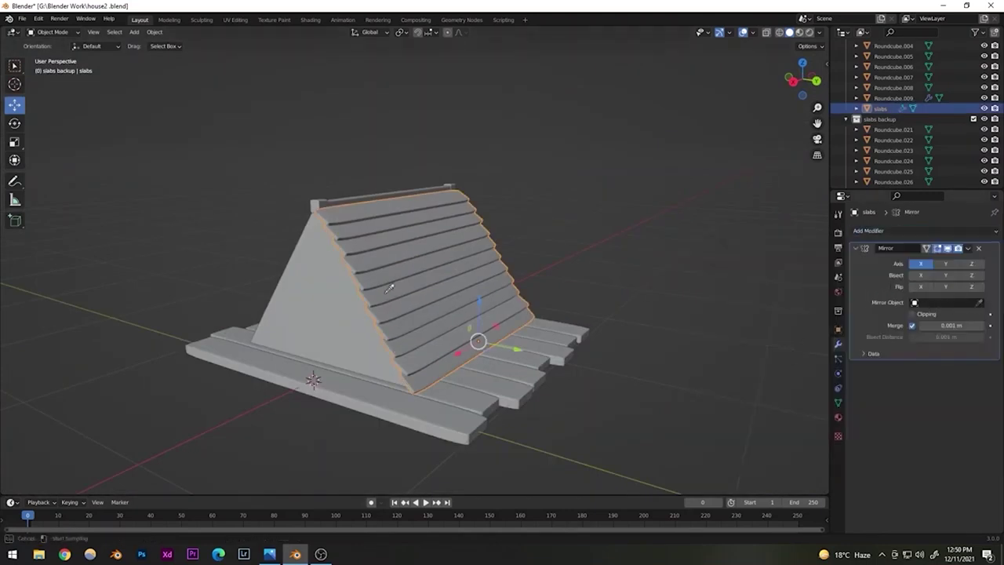
{"action": "left_click", "coordinate": [341, 308]}
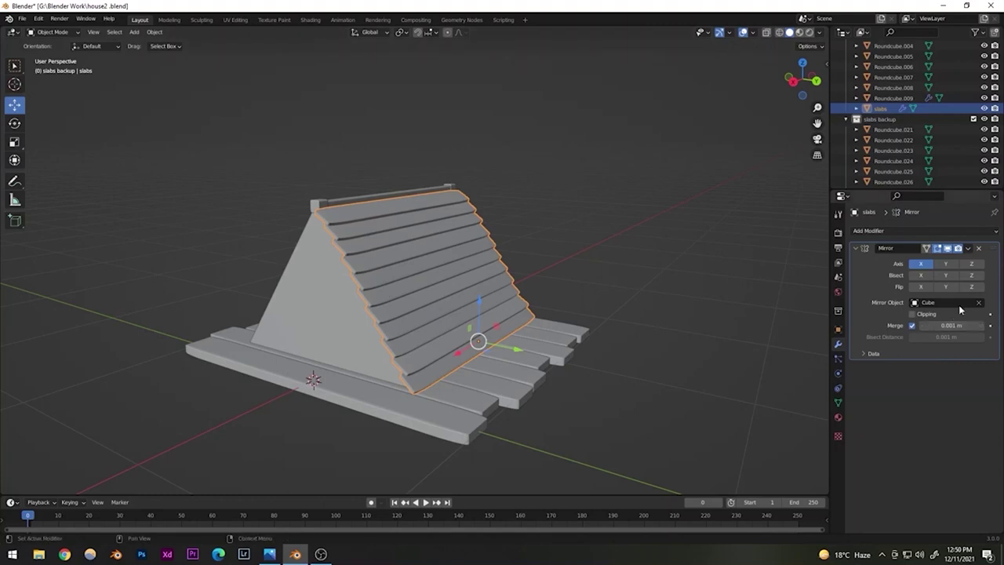
{"action": "left_click", "coordinate": [919, 264]}
{"action": "left_click", "coordinate": [945, 265]}
{"action": "left_click", "coordinate": [539, 241]}
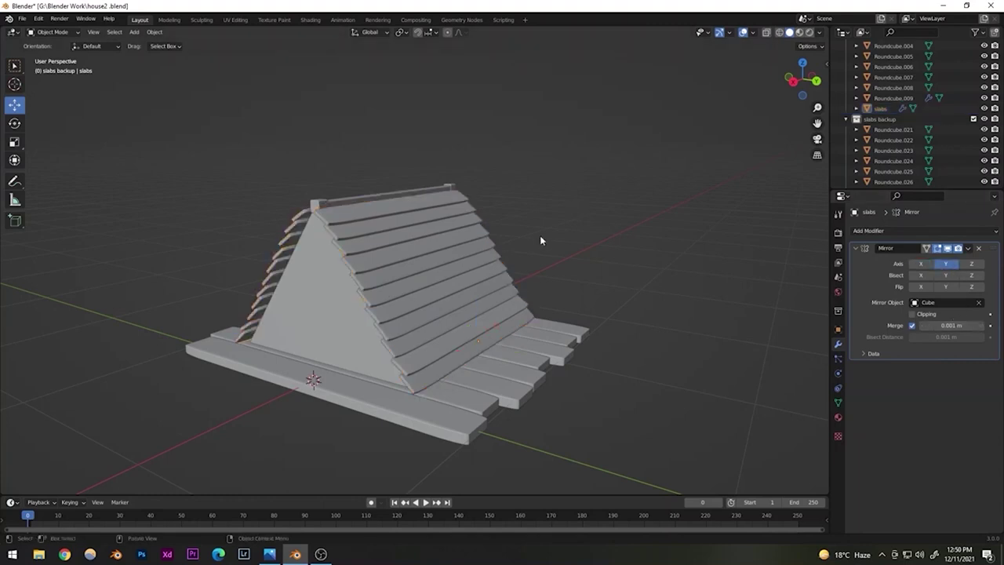
- Check the mirrored slabs on both slopes of the house and save the file
{"action": "middle_click_drag", "start_coordinate": [539, 236], "coordinate": [501, 271]}
{"action": "scroll", "coordinate": [501, 271], "scroll_direction": "down", "scroll_amount": 4}
{"action": "middle_click_drag", "start_coordinate": [450, 299], "coordinate": [421, 269]}
{"action": "scroll", "coordinate": [409, 282], "scroll_direction": "up", "scroll_amount": 6}
{"action": "key", "text": "ctrl+s"}
{"action": "scroll", "coordinate": [431, 279], "scroll_direction": "down", "scroll_amount": 4}
{"action": "scroll", "coordinate": [444, 257], "scroll_direction": "up", "scroll_amount": 4}
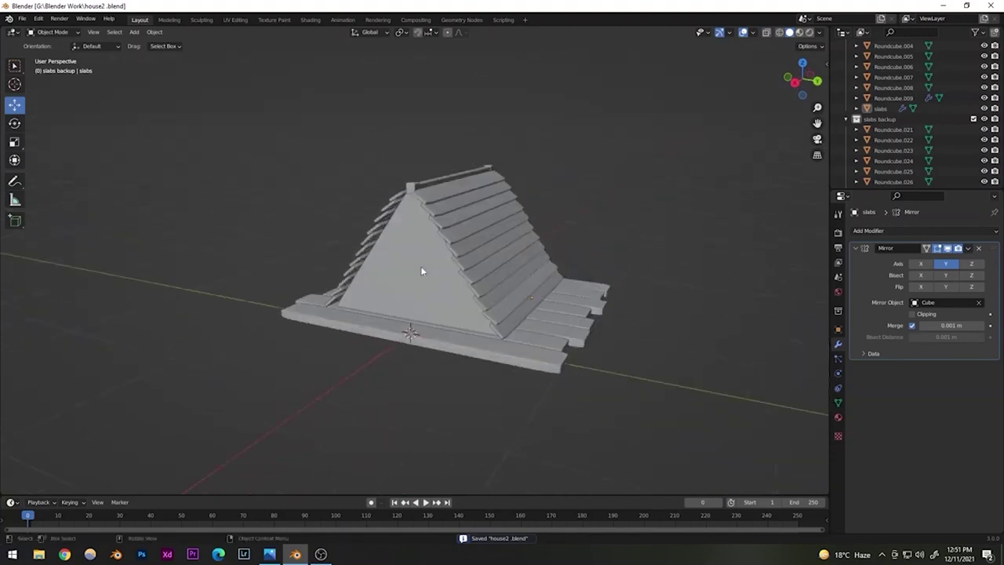
{"action": "key", "text": "ctrl+s"}
- Scale the end blocks of the ridge bar up uniformly by a factor of 1.665
{"action": "scroll", "coordinate": [358, 233], "scroll_direction": "up", "scroll_amount": 5}
{"action": "scroll", "coordinate": [370, 309], "scroll_direction": "down", "scroll_amount": 5}
{"action": "middle_click_drag", "start_coordinate": [411, 337], "coordinate": [420, 377], "text": "shift"}
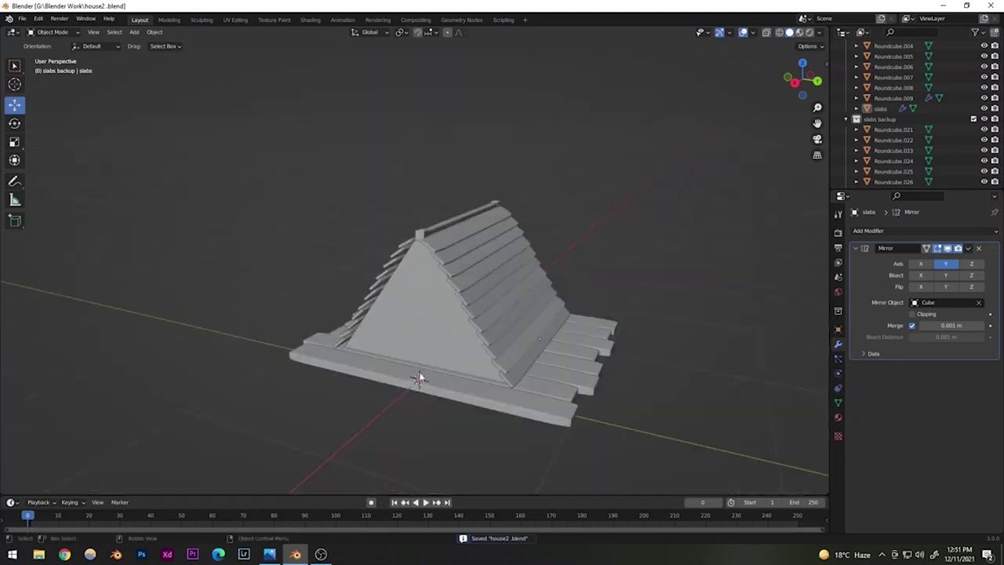
{"action": "scroll", "coordinate": [418, 353], "scroll_direction": "up", "scroll_amount": 2}
{"action": "scroll", "coordinate": [403, 242], "scroll_direction": "up", "scroll_amount": 4}
{"action": "middle_click_drag", "start_coordinate": [403, 242], "coordinate": [394, 399]}
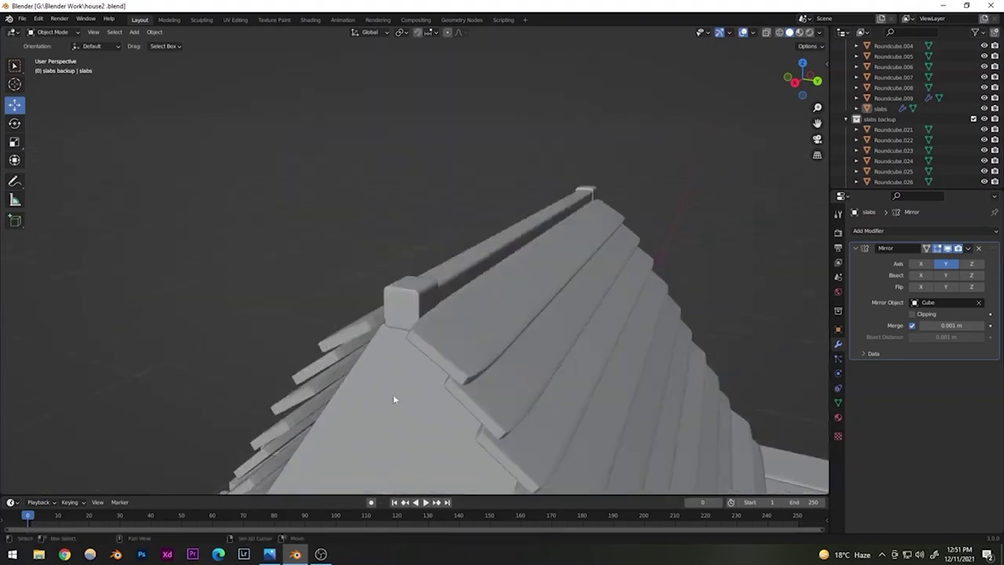
{"action": "left_click", "coordinate": [402, 307]}
{"action": "middle_click_drag", "start_coordinate": [451, 321], "coordinate": [407, 304]}
{"action": "key", "text": "s"}
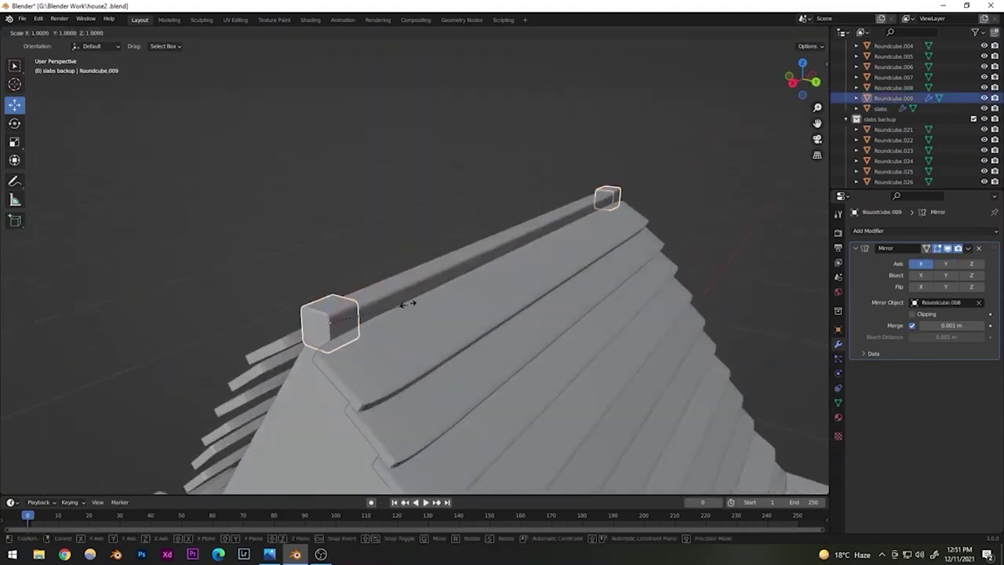
{"action": "left_click", "coordinate": [455, 276]}
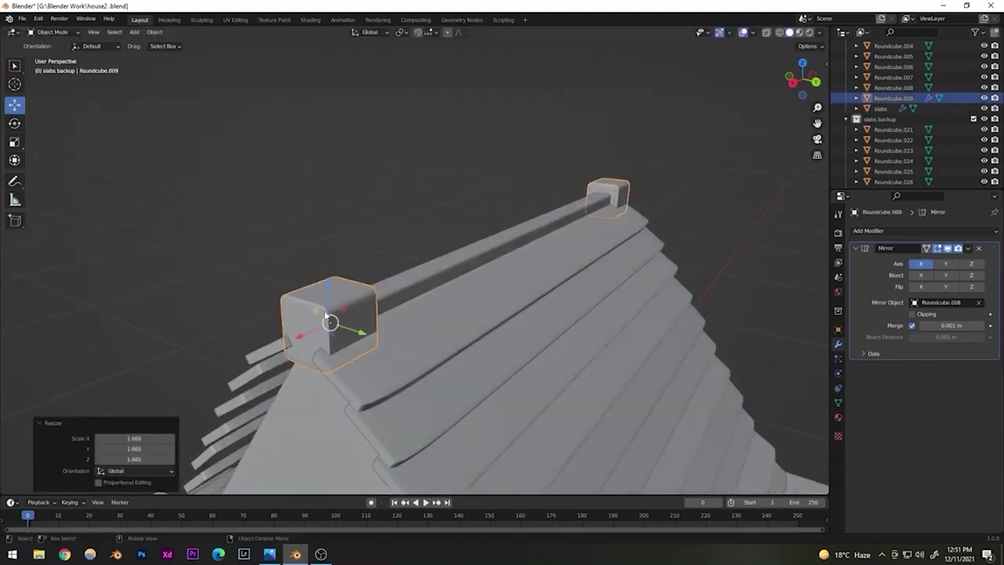
- Move the ridge end blocks outward about 0.0516 m along X, fine-tune their scale and deselect them
{"action": "left_click_drag", "start_coordinate": [300, 338], "coordinate": [275, 348]}
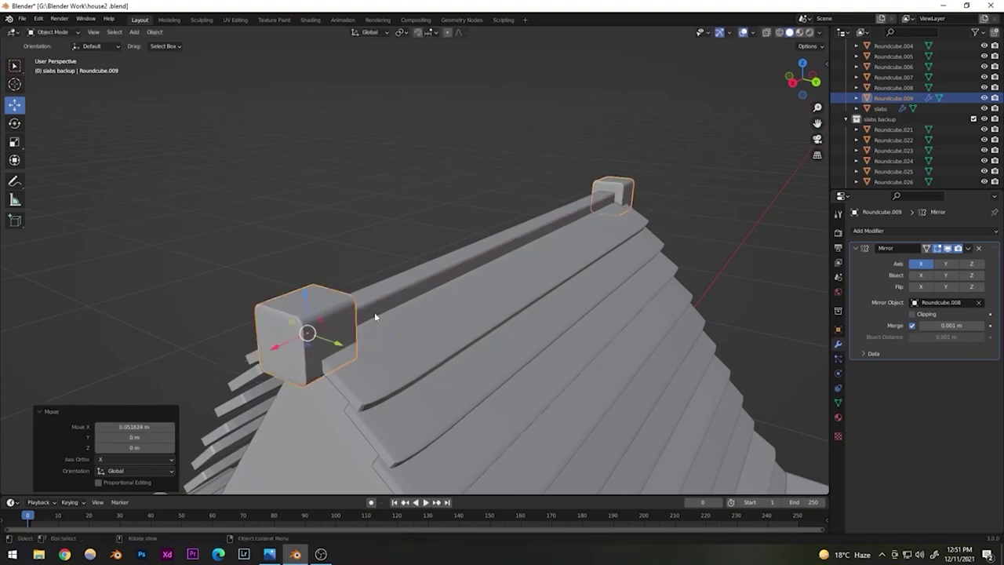
{"action": "key", "text": "s"}
{"action": "left_click", "coordinate": [379, 314]}
{"action": "left_click", "coordinate": [338, 267]}
- Scale the ridge bar up slightly between the end blocks, deselect it and save the file
{"action": "scroll", "coordinate": [462, 334], "scroll_direction": "down", "scroll_amount": 8}
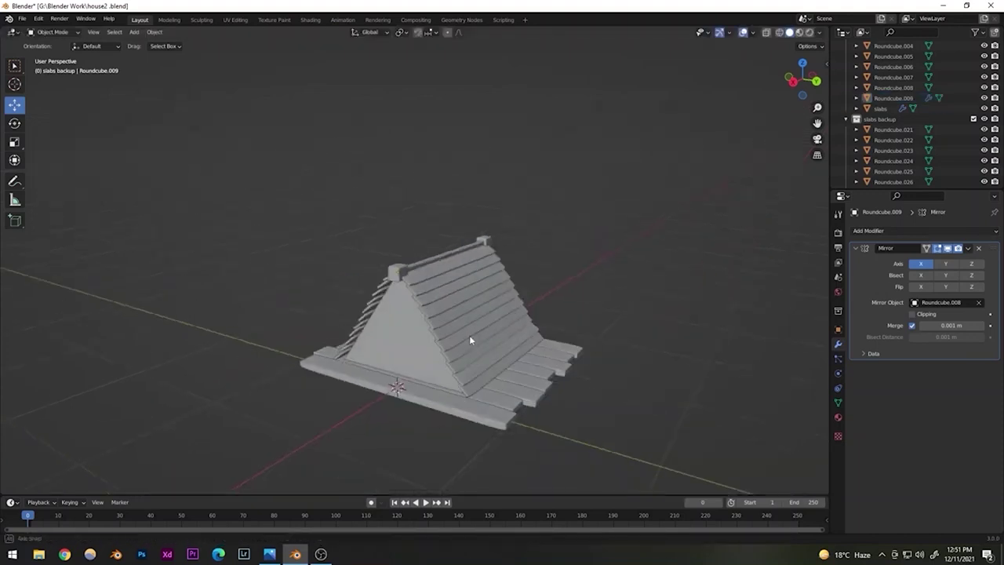
{"action": "middle_click_drag", "start_coordinate": [471, 337], "coordinate": [454, 331]}
{"action": "scroll", "coordinate": [447, 329], "scroll_direction": "up", "scroll_amount": 8}
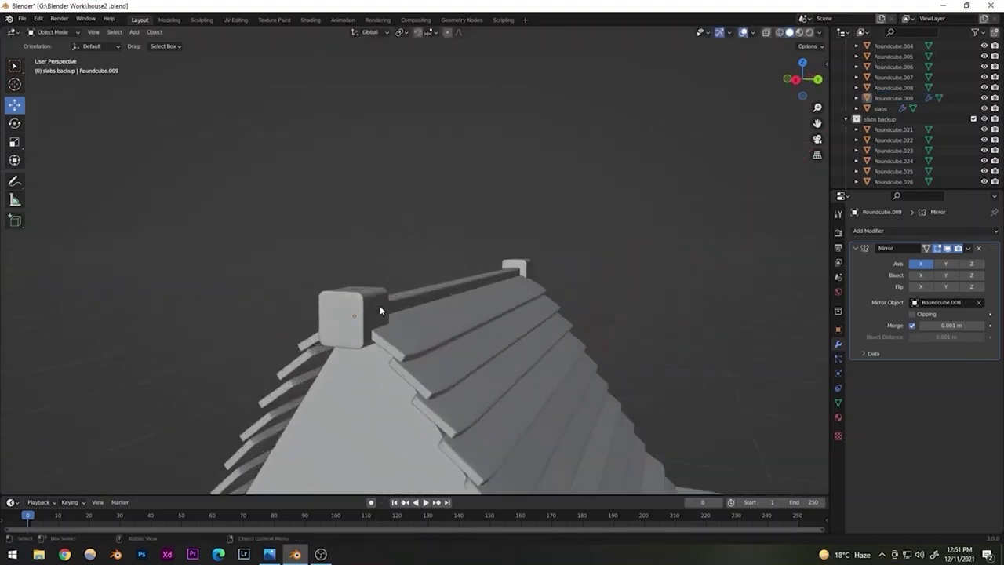
{"action": "left_click", "coordinate": [403, 304]}
{"action": "key", "text": "s"}
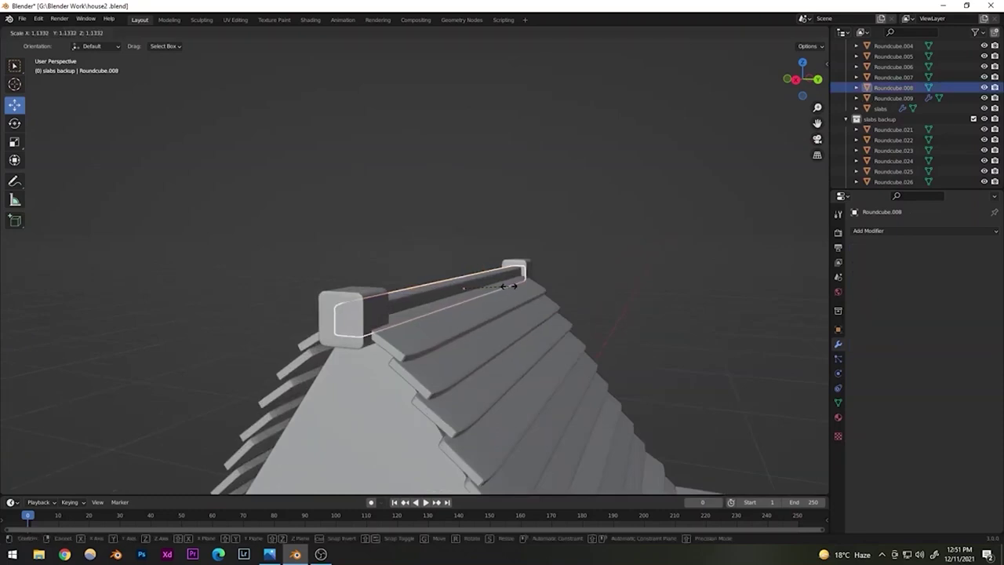
{"action": "left_click", "coordinate": [513, 284]}
{"action": "left_click", "coordinate": [541, 239]}
{"action": "scroll", "coordinate": [407, 357], "scroll_direction": "down", "scroll_amount": 6}
{"action": "middle_click_drag", "start_coordinate": [358, 358], "coordinate": [407, 345]}
{"action": "key", "text": "ctrl+s"}
- View the whole house straight on in the right orthographic view
{"action": "scroll", "coordinate": [371, 357], "scroll_direction": "down", "scroll_amount": 5}
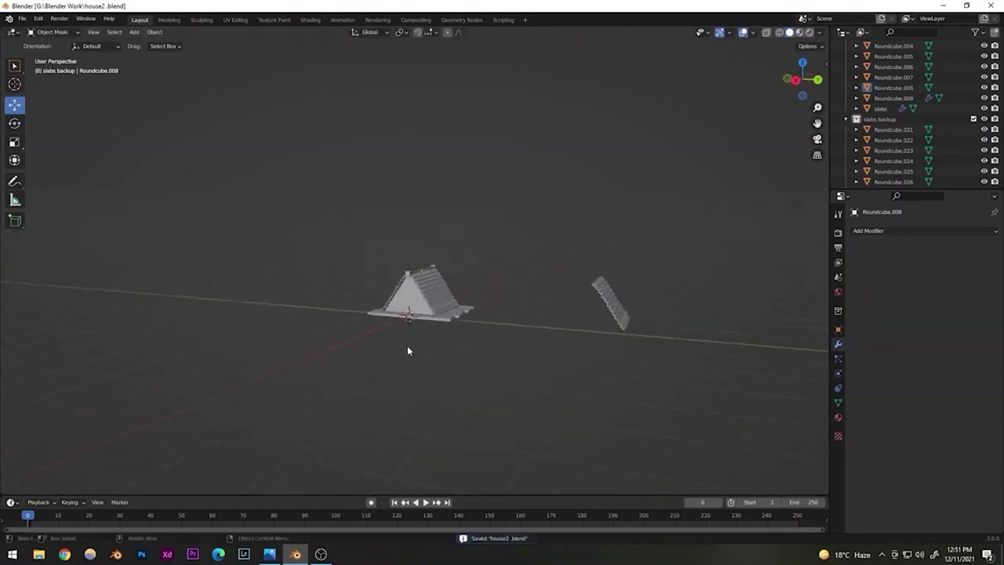
{"action": "scroll", "coordinate": [407, 349], "scroll_direction": "up", "scroll_amount": 7}
{"action": "middle_click_drag", "start_coordinate": [405, 409], "coordinate": [414, 326], "text": "shift"}
{"action": "scroll", "coordinate": [383, 323], "scroll_direction": "up", "scroll_amount": 3}
{"action": "scroll", "coordinate": [447, 326], "scroll_direction": "down", "scroll_amount": 4}
{"action": "key", "text": "KP_3"}
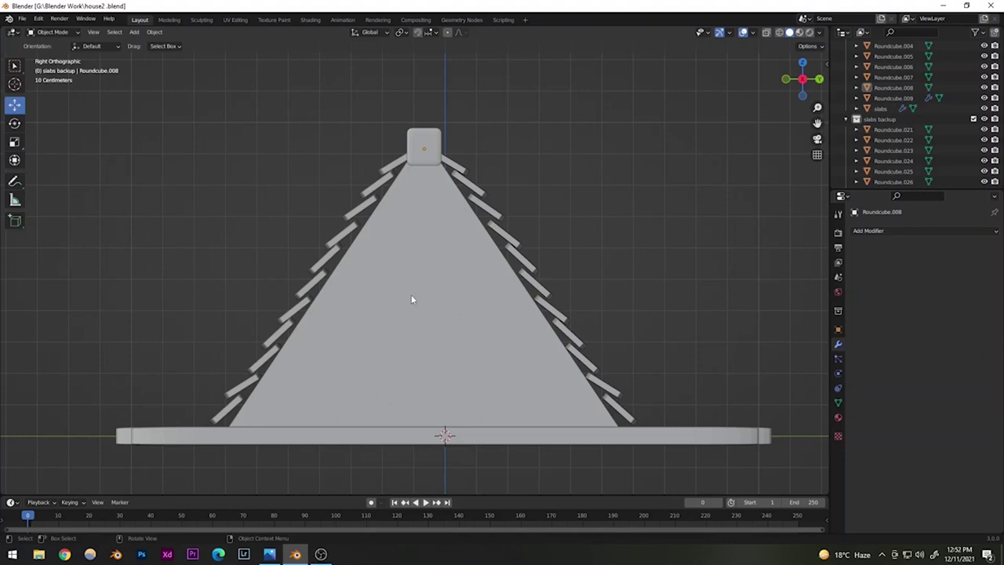
- Save the file and add a round cube mesh to the scene
{"action": "key", "text": "ctrl+s"}
{"action": "middle_click_drag", "start_coordinate": [413, 289], "coordinate": [352, 320]}
{"action": "right_click", "coordinate": [143, 113]}
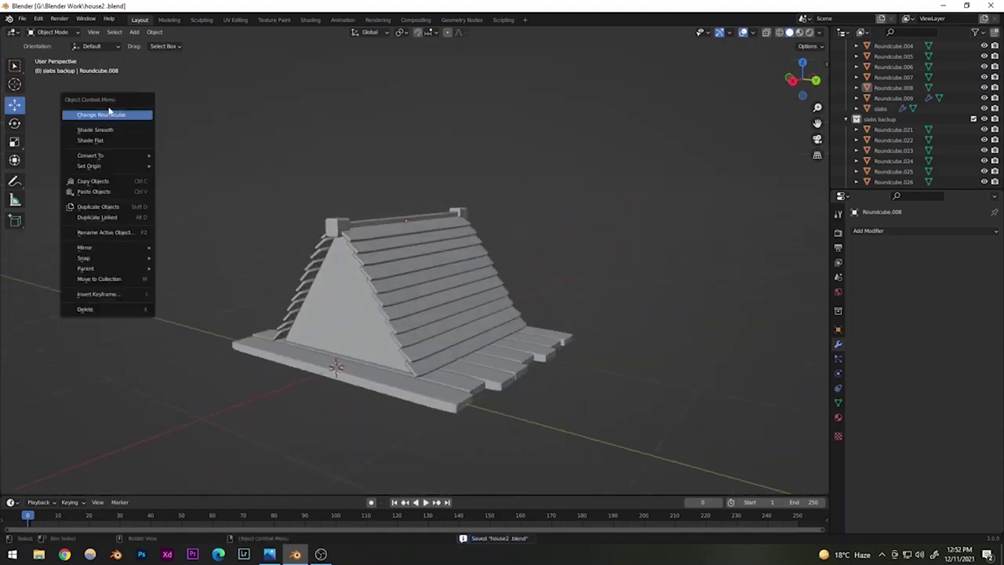
{"action": "left_click", "coordinate": [134, 32]}
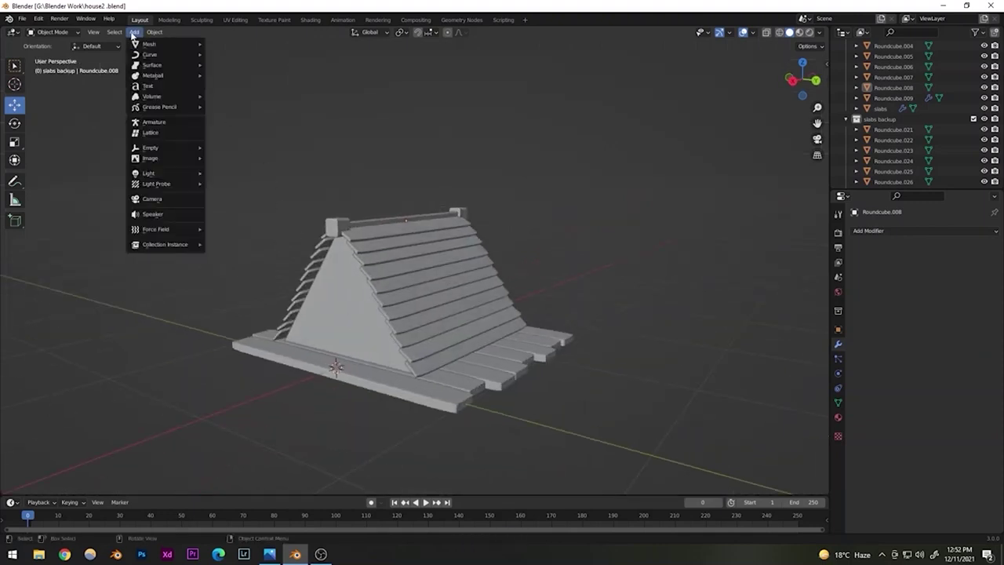
{"action": "mouse_move", "coordinate": [151, 48]}
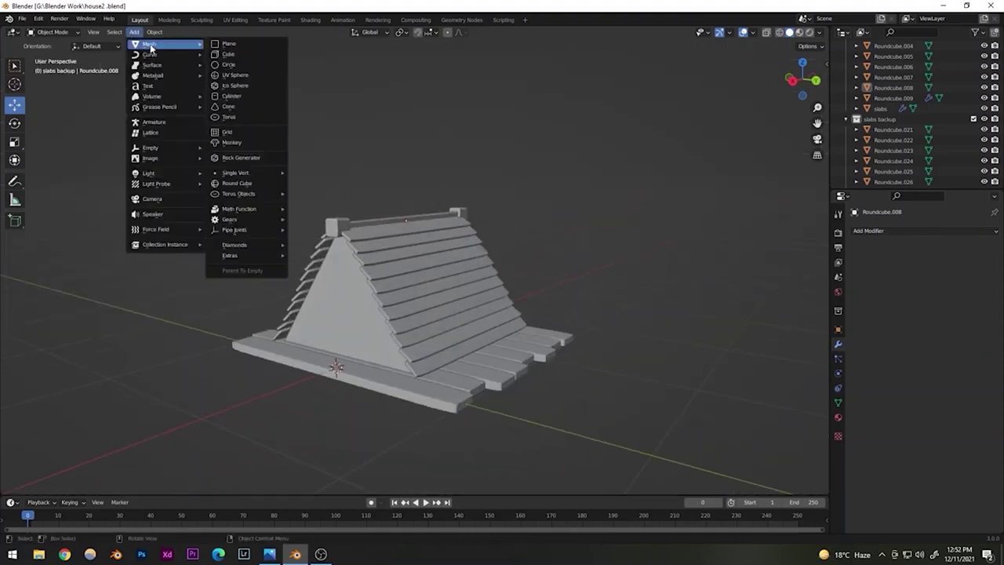
{"action": "left_click", "coordinate": [237, 183]}
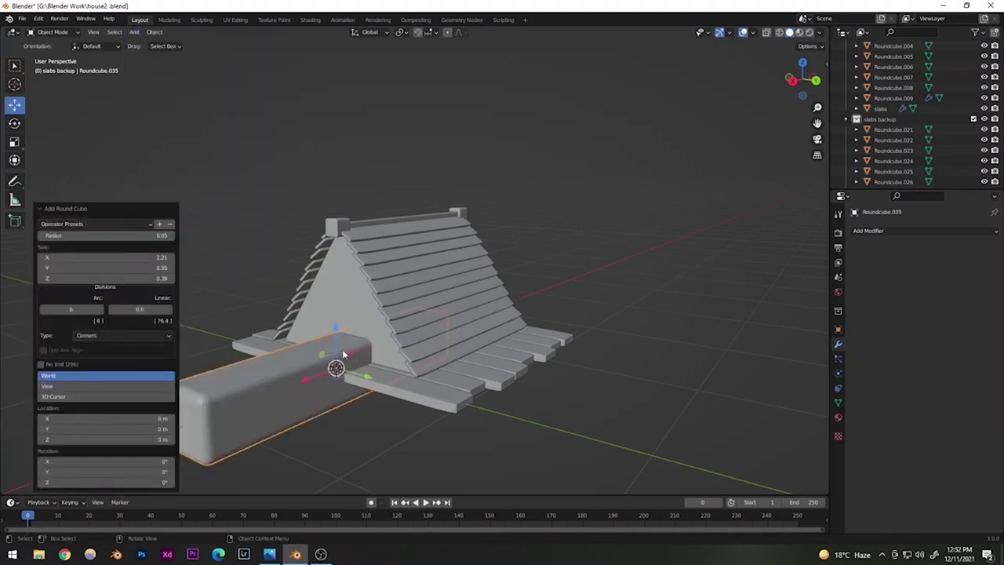
- Flatten the new round cube into a panel sized about 0.08 in X, 0.62 in Y and 0.44 in Z
{"action": "middle_click_drag", "start_coordinate": [342, 354], "coordinate": [471, 324], "text": "shift"}
{"action": "left_click_drag", "start_coordinate": [155, 257], "coordinate": [67, 258]}
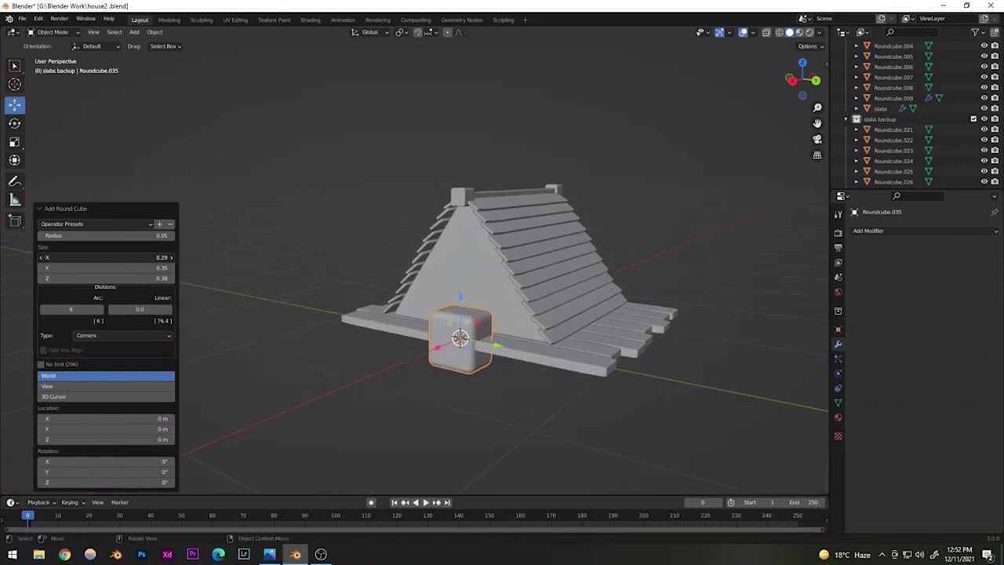
{"action": "left_click_drag", "start_coordinate": [154, 268], "coordinate": [94, 257]}
- Tighten the panel's rounded corners by trying a radius of 0.02 and settling on 0.01
{"action": "left_click", "coordinate": [106, 236]}
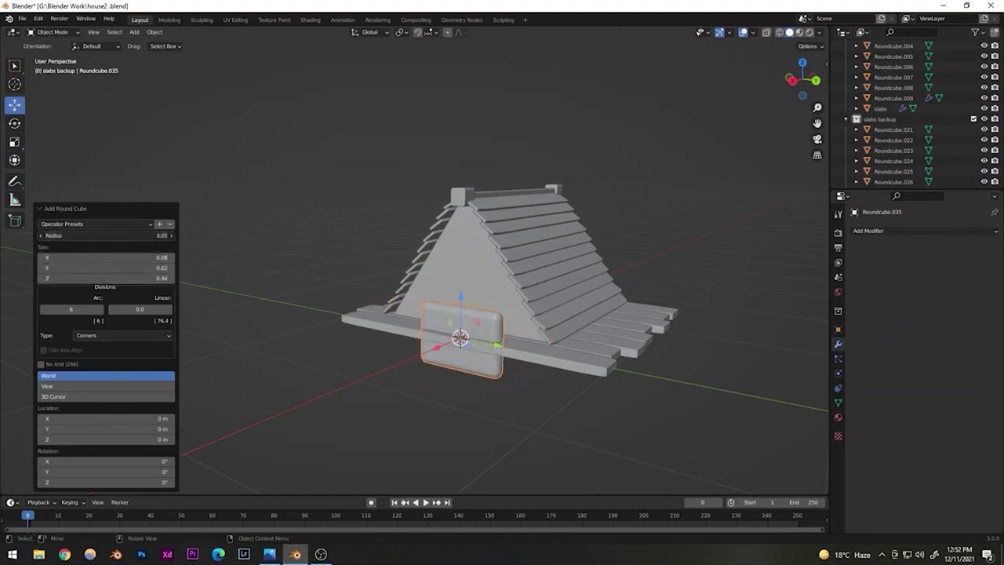
{"action": "type", "text": "0.02"}
{"action": "key", "text": "Return"}
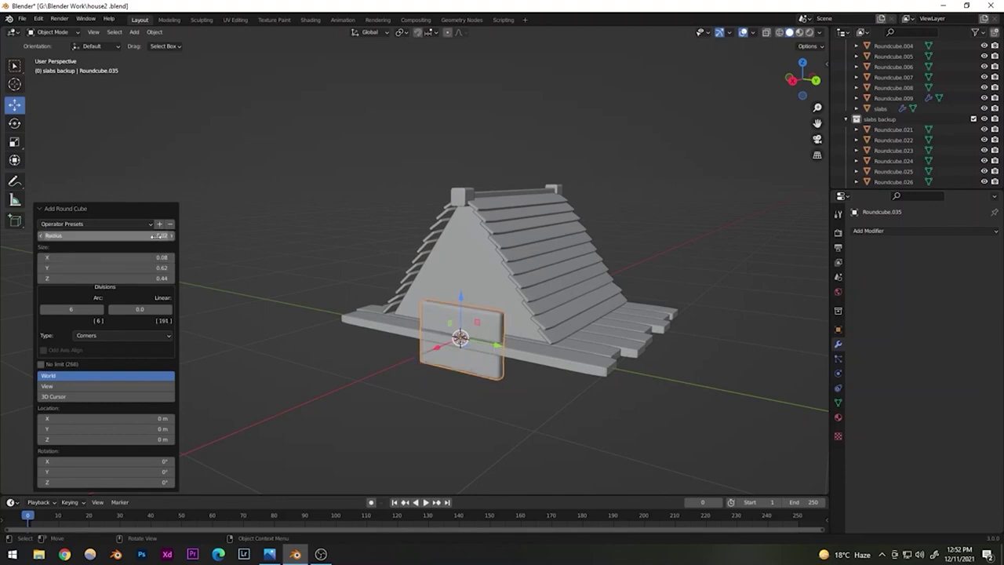
{"action": "middle_click_drag", "start_coordinate": [549, 329], "coordinate": [402, 342]}
{"action": "scroll", "coordinate": [423, 345], "scroll_direction": "up", "scroll_amount": 8}
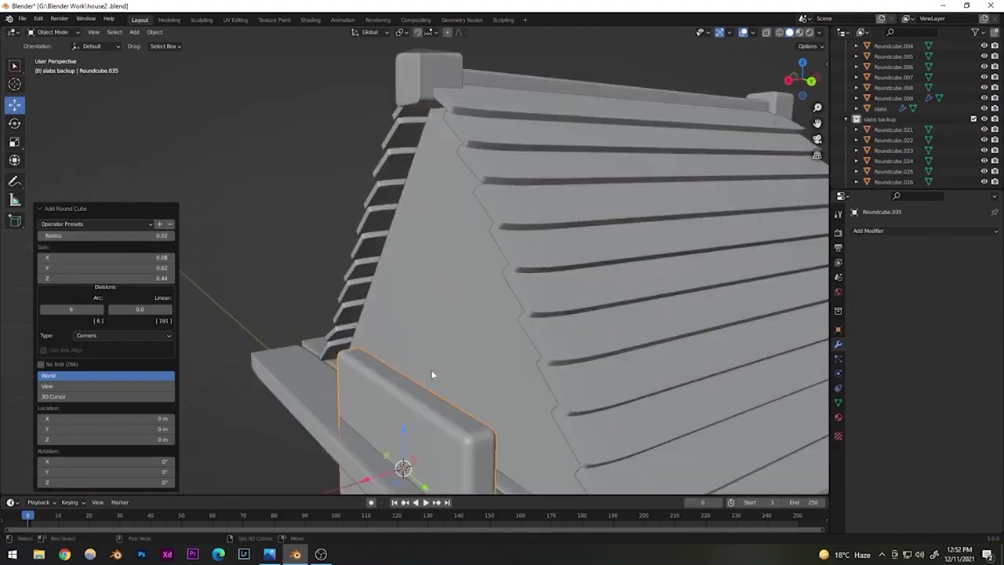
{"action": "left_click", "coordinate": [106, 236]}
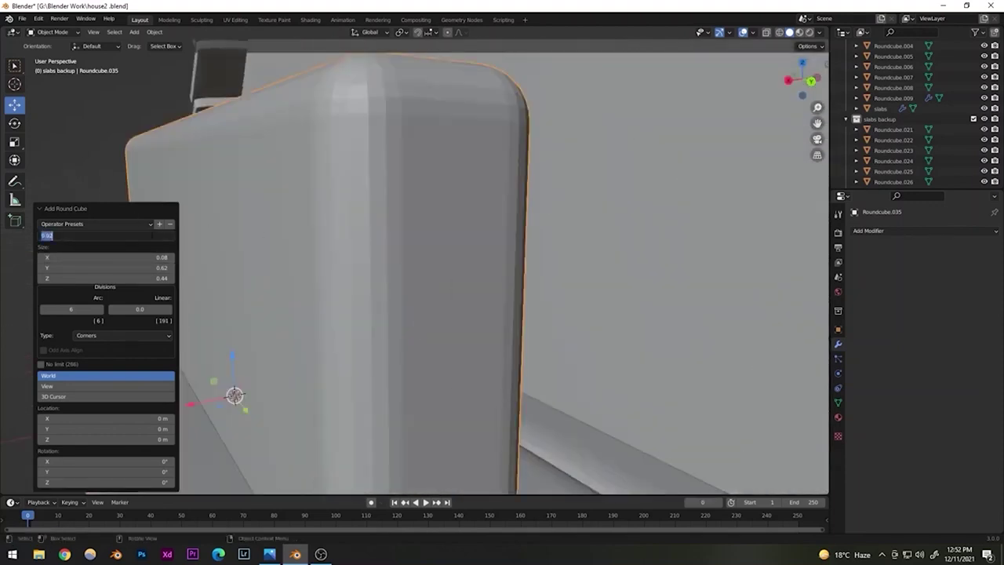
{"action": "type", "text": "0.01"}
{"action": "key", "text": "Return"}
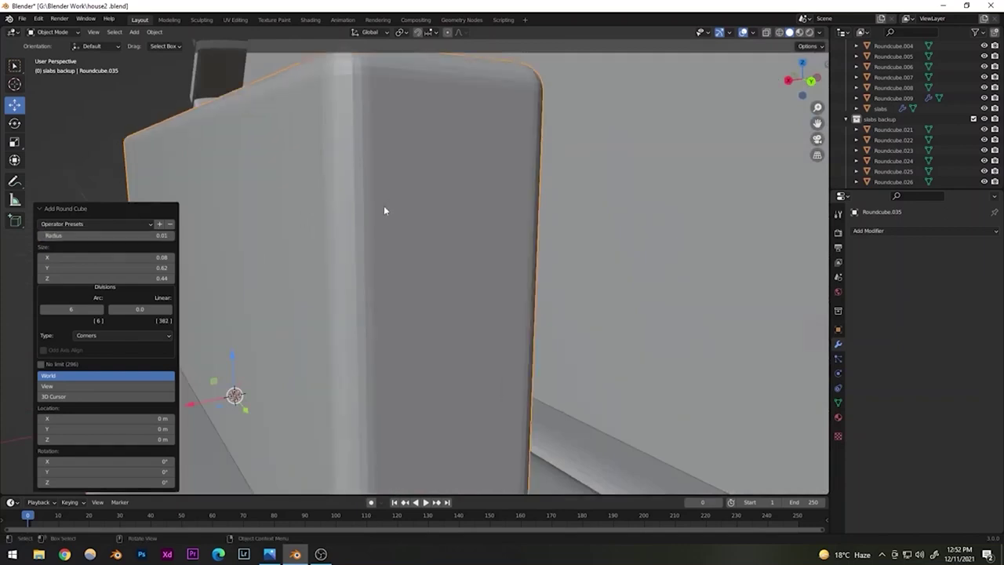
{"action": "scroll", "coordinate": [383, 205], "scroll_direction": "down", "scroll_amount": 8}
{"action": "left_click", "coordinate": [283, 178]}
- Raise the panel to the upper gable just below the ridge end block in the right orthographic view and save the file
{"action": "middle_click_drag", "start_coordinate": [387, 235], "coordinate": [421, 243]}
{"action": "middle_click_drag", "start_coordinate": [454, 281], "coordinate": [365, 337], "text": "shift"}
{"action": "scroll", "coordinate": [409, 281], "scroll_direction": "up", "scroll_amount": 3}
{"action": "scroll", "coordinate": [476, 245], "scroll_direction": "up", "scroll_amount": 3}
{"action": "scroll", "coordinate": [400, 303], "scroll_direction": "down", "scroll_amount": 2}
{"action": "left_click", "coordinate": [420, 286]}
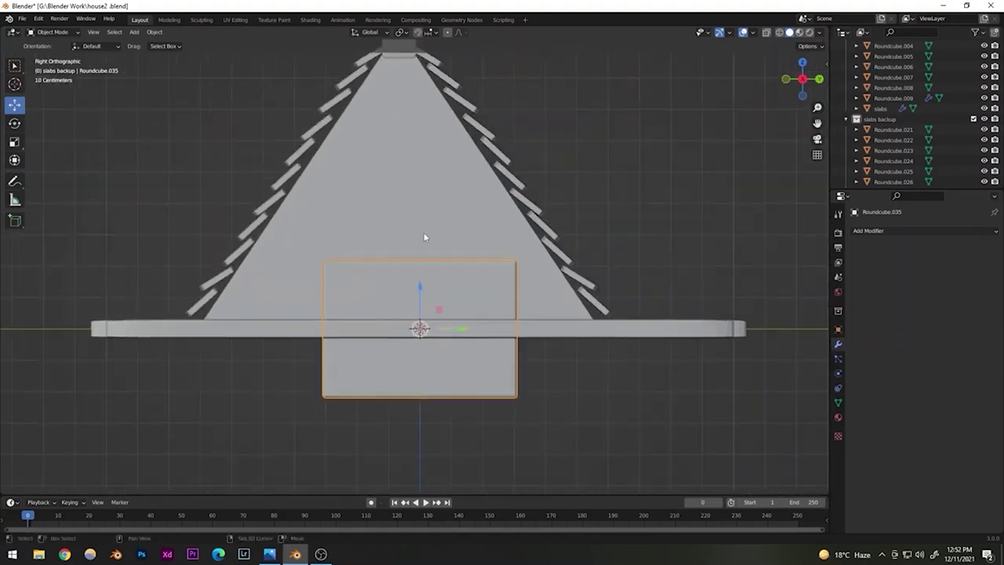
{"action": "middle_click_drag", "start_coordinate": [426, 235], "coordinate": [333, 148], "text": "shift"}
{"action": "key", "text": "g"}
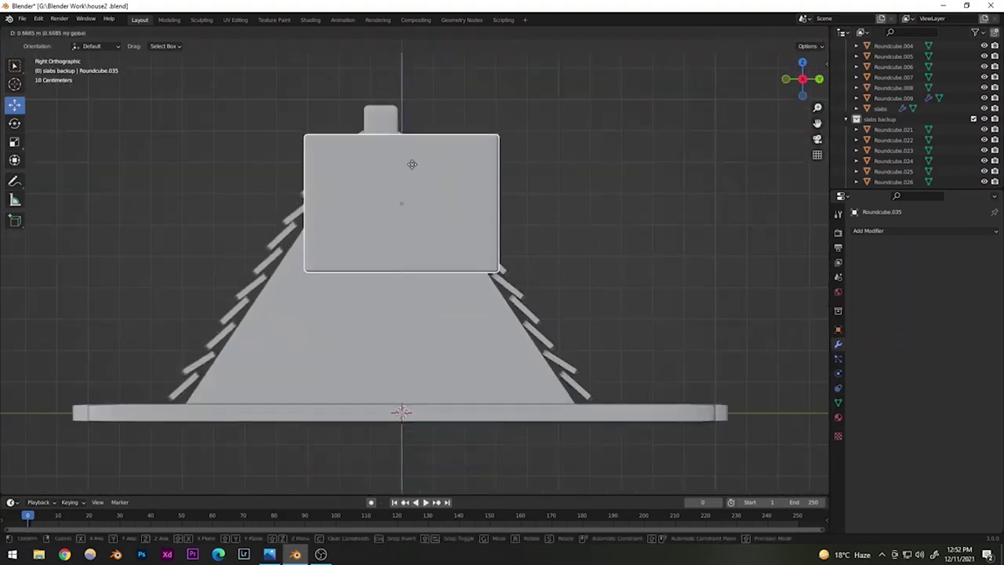
{"action": "left_click", "coordinate": [393, 210]}
{"action": "key", "text": "ctrl+s"}
- Push the panel back into the front gable along X by about -0.136 m and a further -0.0316 m
{"action": "middle_click_drag", "start_coordinate": [399, 193], "coordinate": [387, 280], "text": "shift"}
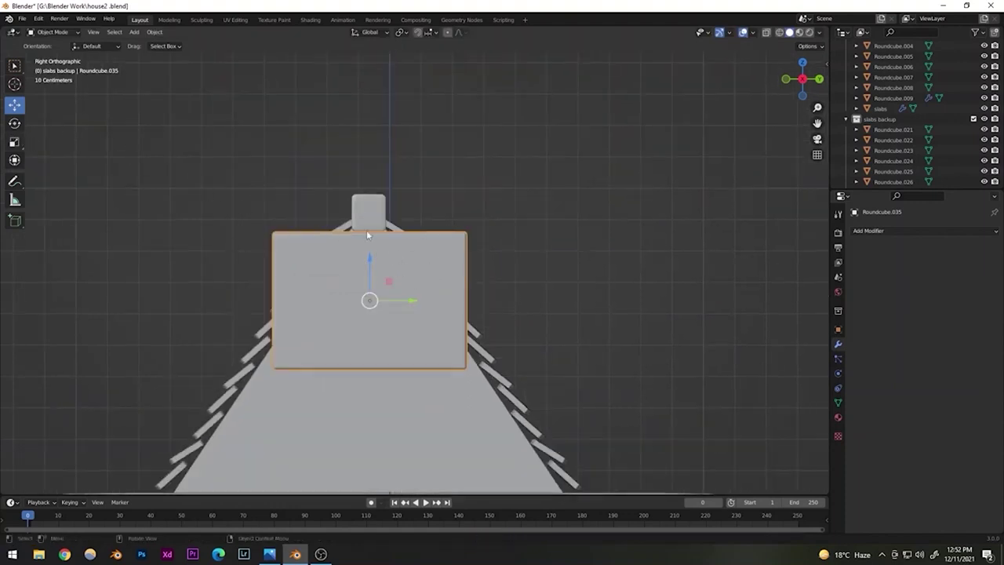
{"action": "middle_click_drag", "start_coordinate": [546, 219], "coordinate": [287, 268]}
{"action": "key", "text": "g"}
{"action": "key", "text": "x"}
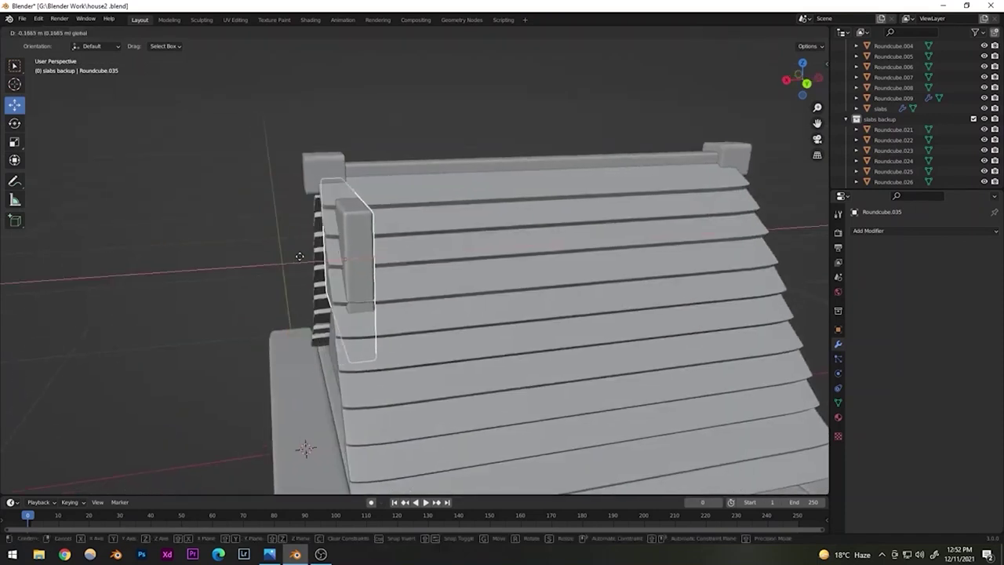
{"action": "left_click", "coordinate": [363, 291]}
{"action": "middle_click_drag", "start_coordinate": [363, 290], "coordinate": [403, 280]}
{"action": "key", "text": "g"}
{"action": "key", "text": "x"}
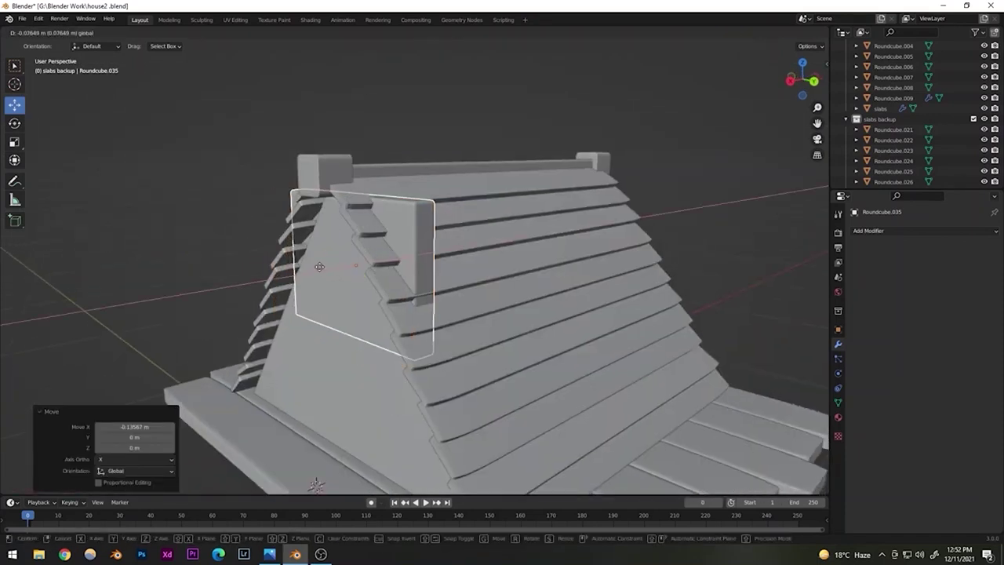
{"action": "left_click", "coordinate": [324, 274]}
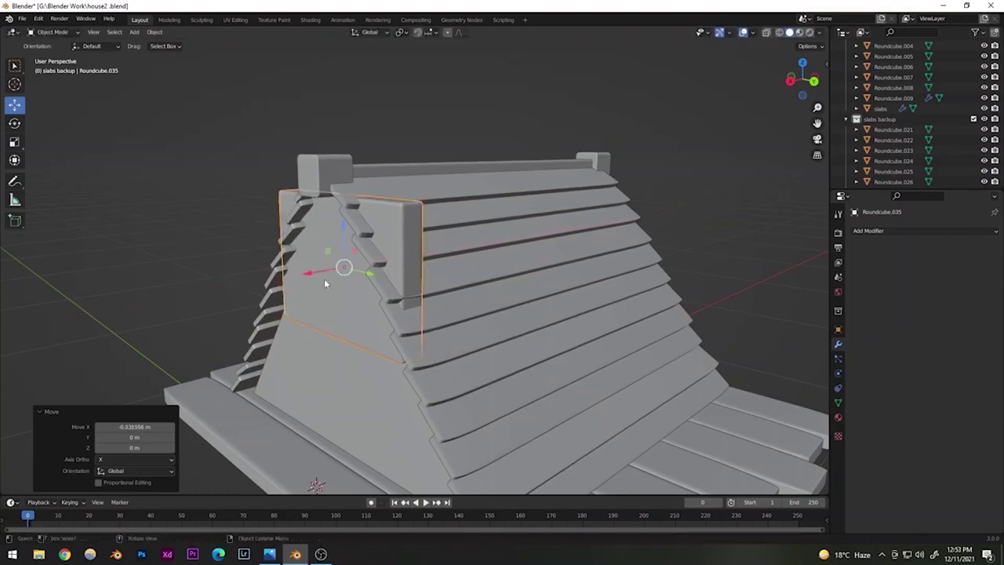
- Enter Edit Mode on the gable panel in the right orthographic view, with its mesh deselected and vertex selection active
{"action": "key", "text": "KP_5"}
{"action": "key", "text": "ctrl+KP_1"}
{"action": "key", "text": "KP_3"}
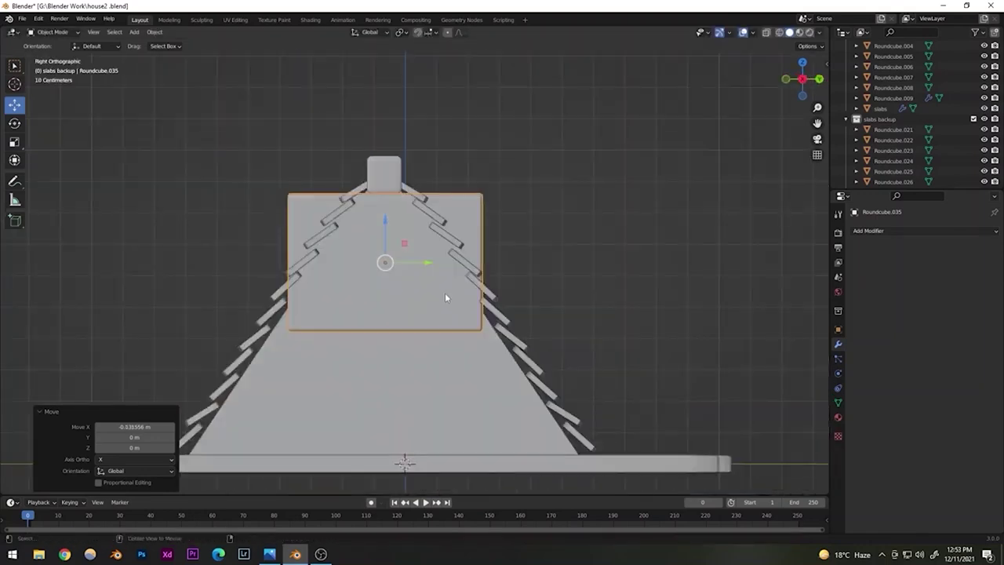
{"action": "scroll", "coordinate": [448, 293], "scroll_direction": "up", "scroll_amount": 5}
{"action": "scroll", "coordinate": [454, 320], "scroll_direction": "down", "scroll_amount": 2}
{"action": "middle_click_drag", "start_coordinate": [448, 324], "coordinate": [445, 332], "text": "shift"}
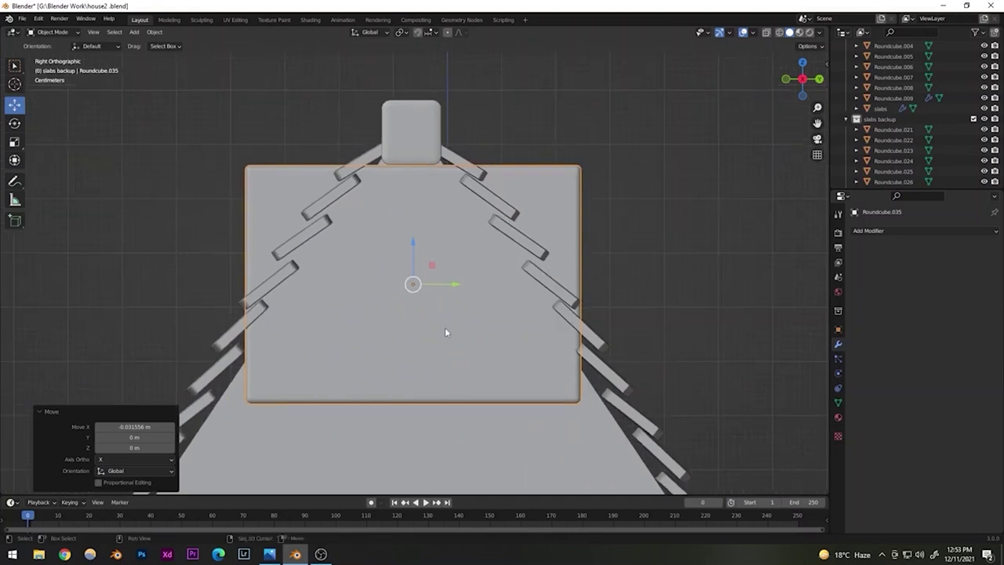
{"action": "left_click", "coordinate": [53, 34]}
{"action": "left_click", "coordinate": [50, 50]}
{"action": "left_click", "coordinate": [51, 34]}
{"action": "left_click", "coordinate": [52, 55]}
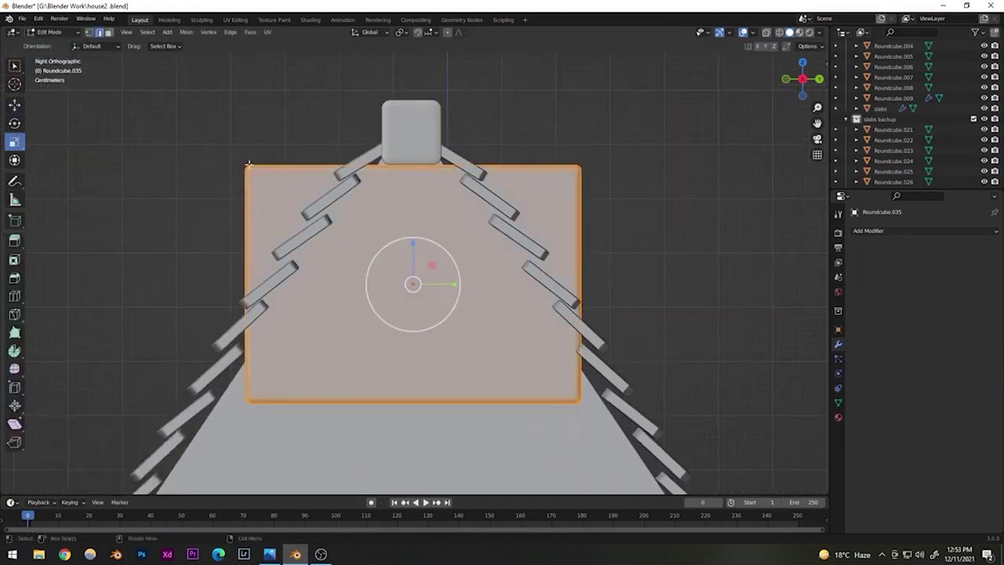
{"action": "left_click_drag", "start_coordinate": [191, 135], "coordinate": [265, 189]}
{"action": "left_click", "coordinate": [129, 61]}
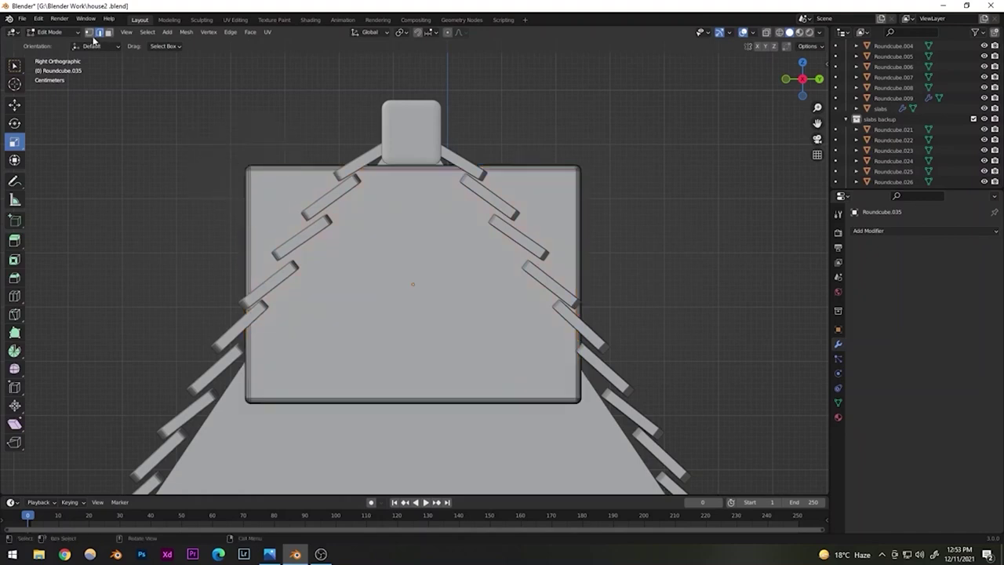
{"action": "left_click", "coordinate": [88, 33]}
- Try to narrow the panel's top edge by scaling only its visible front corner vertices to 0.613 along Y
{"action": "left_click_drag", "start_coordinate": [219, 153], "coordinate": [285, 190]}
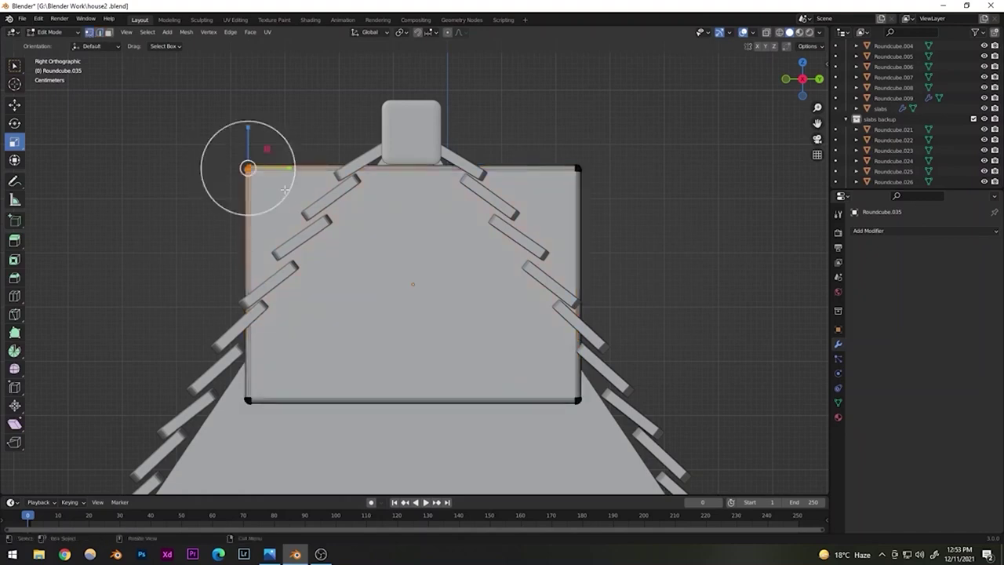
{"action": "left_click_drag", "start_coordinate": [550, 149], "coordinate": [605, 188], "text": "shift"}
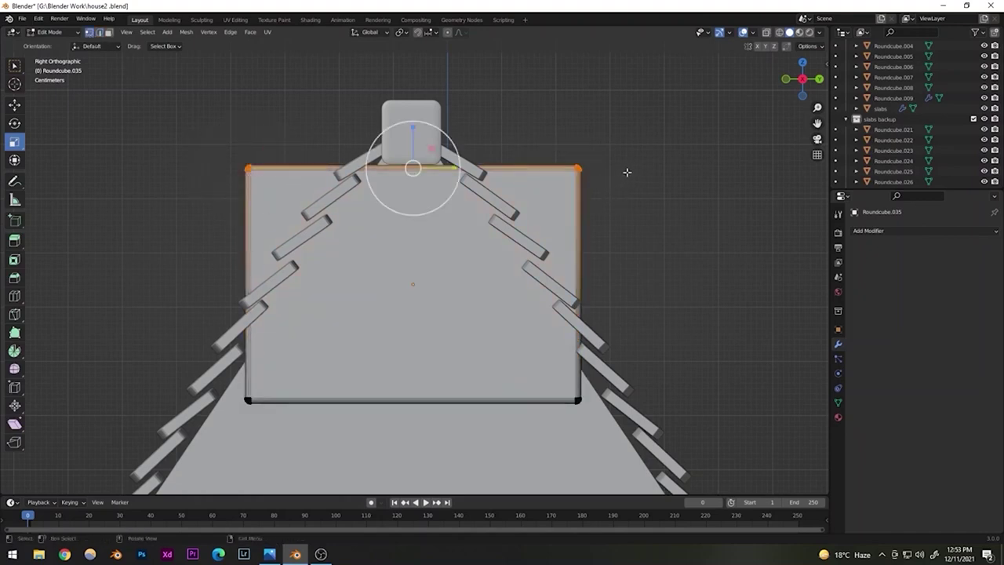
{"action": "mouse_move", "coordinate": [455, 168]}
{"action": "left_mouse_down"}
{"action": "mouse_move", "coordinate": [424, 168]}
{"action": "mouse_move", "coordinate": [437, 168]}
{"action": "left_mouse_up"}
{"action": "key", "text": "ctrl+z"}
{"action": "middle_click_drag", "start_coordinate": [437, 168], "coordinate": [354, 284]}
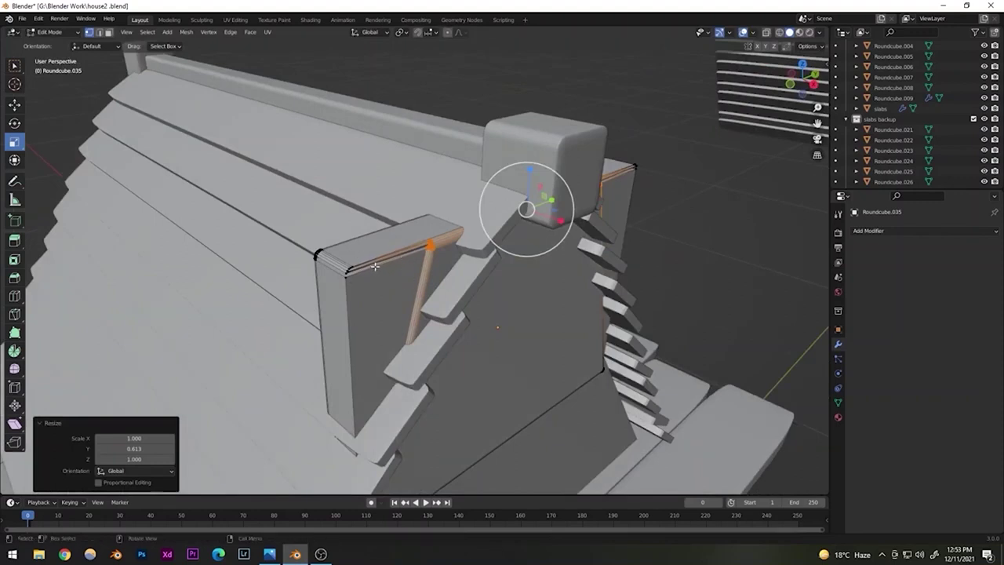
{"action": "key", "text": "ctrl+z"}
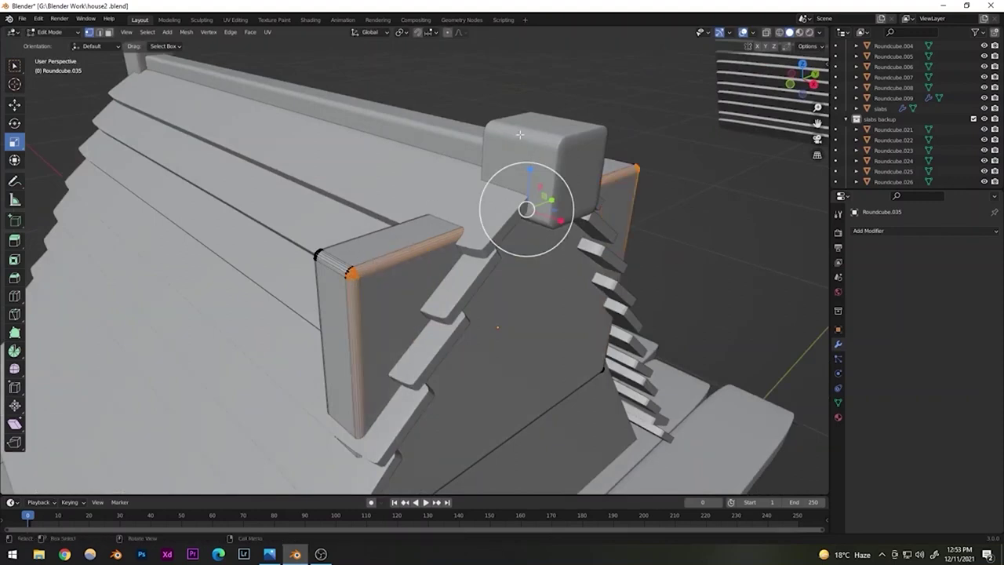
- Turn on X-ray, select the panel's front and back top corner vertices and scale them inward along Y to match the gable's slope
{"action": "left_click", "coordinate": [766, 33]}
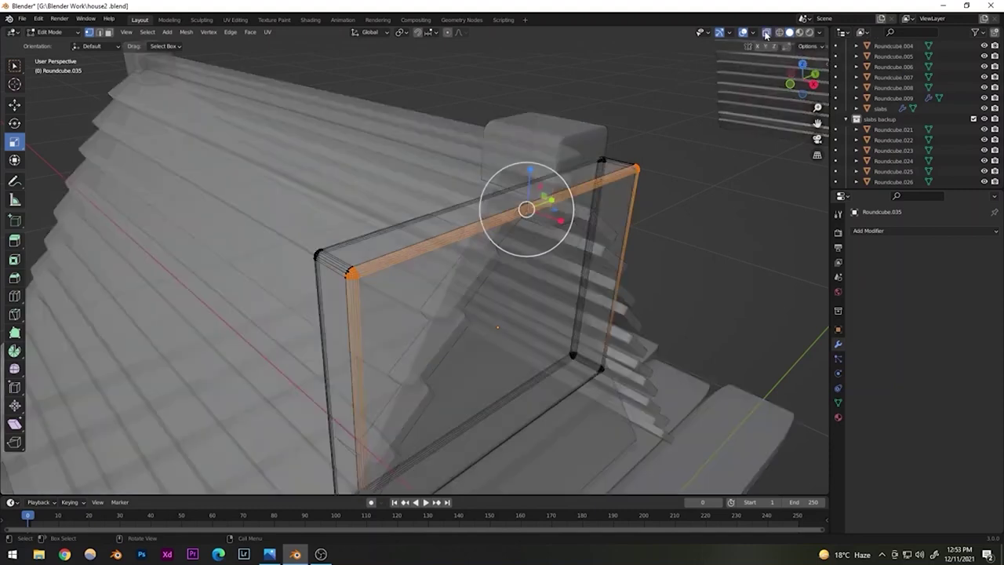
{"action": "middle_click_drag", "start_coordinate": [383, 296], "coordinate": [416, 303], "text": "alt"}
{"action": "left_click_drag", "start_coordinate": [210, 128], "coordinate": [272, 185]}
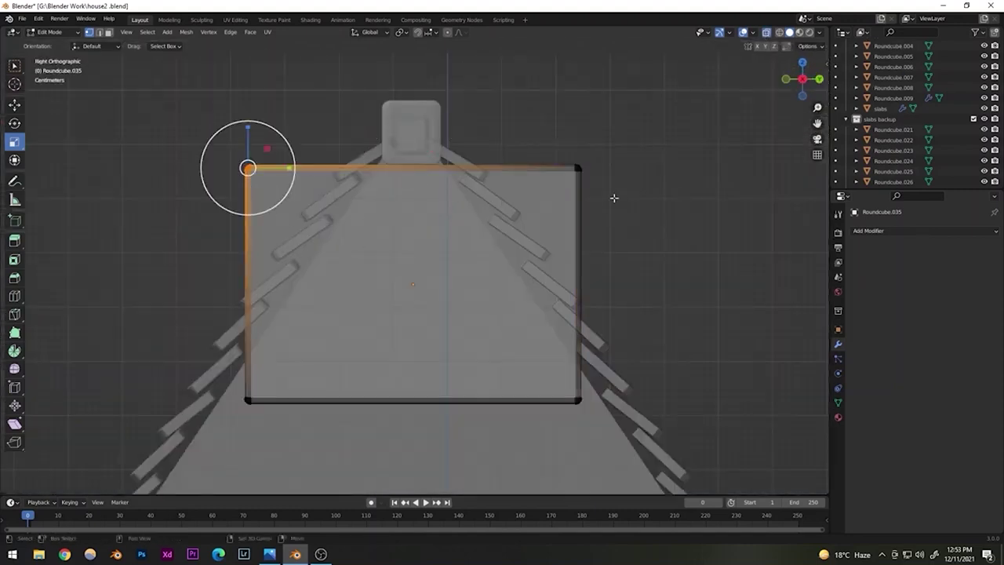
{"action": "left_click_drag", "start_coordinate": [542, 145], "coordinate": [601, 192], "text": "shift"}
{"action": "middle_click_drag", "start_coordinate": [424, 226], "coordinate": [453, 242]}
{"action": "middle_click_drag", "start_coordinate": [362, 241], "coordinate": [402, 254]}
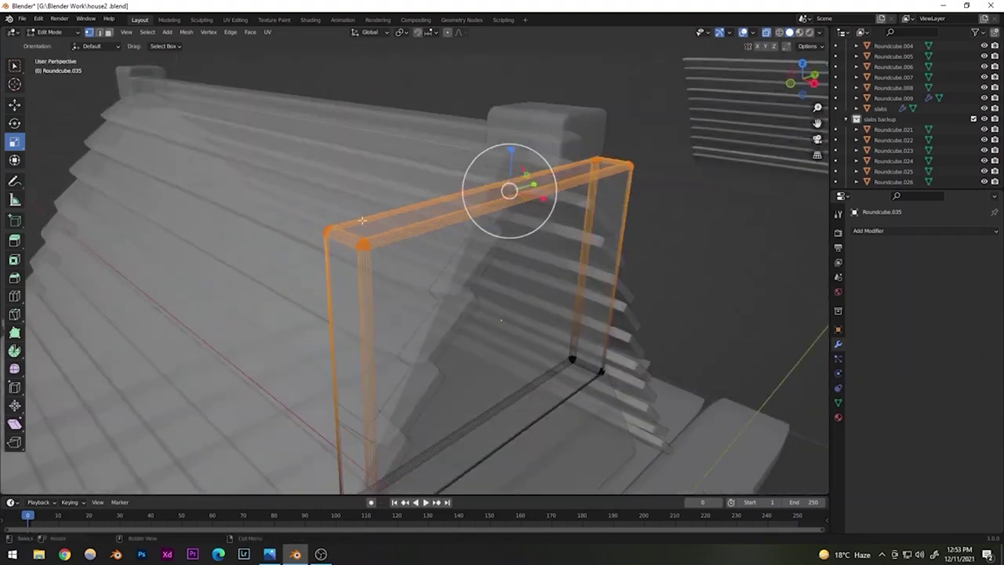
{"action": "middle_click_drag", "start_coordinate": [363, 221], "coordinate": [494, 288], "text": "alt"}
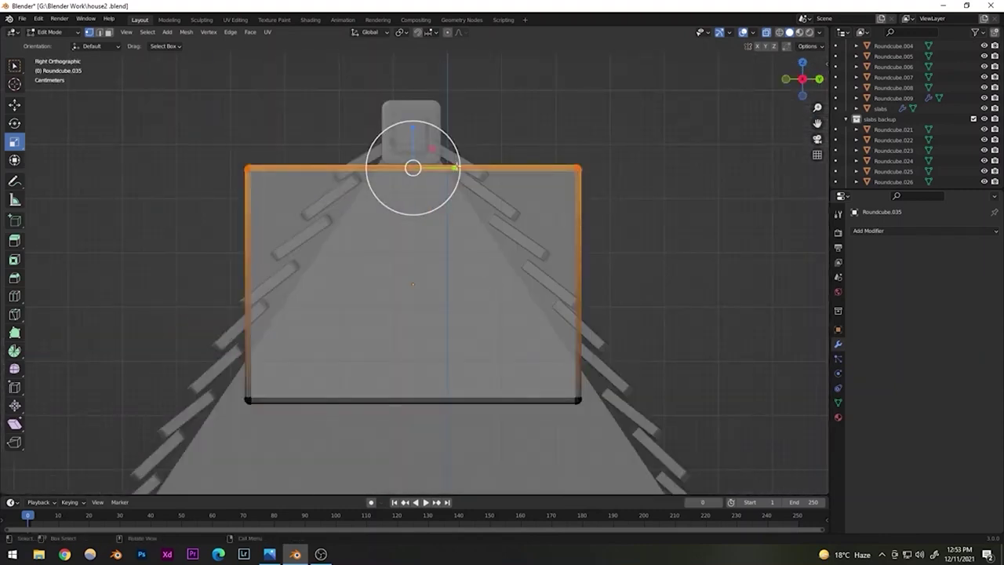
{"action": "left_click_drag", "start_coordinate": [454, 167], "coordinate": [420, 171]}
- Widen the panel's bottom corners along Y by a factor of 1.124 to meet the gable's sloping edges, and deselect them
{"action": "left_click_drag", "start_coordinate": [559, 379], "coordinate": [594, 427]}
{"action": "left_click_drag", "start_coordinate": [185, 369], "coordinate": [285, 442], "text": "shift"}
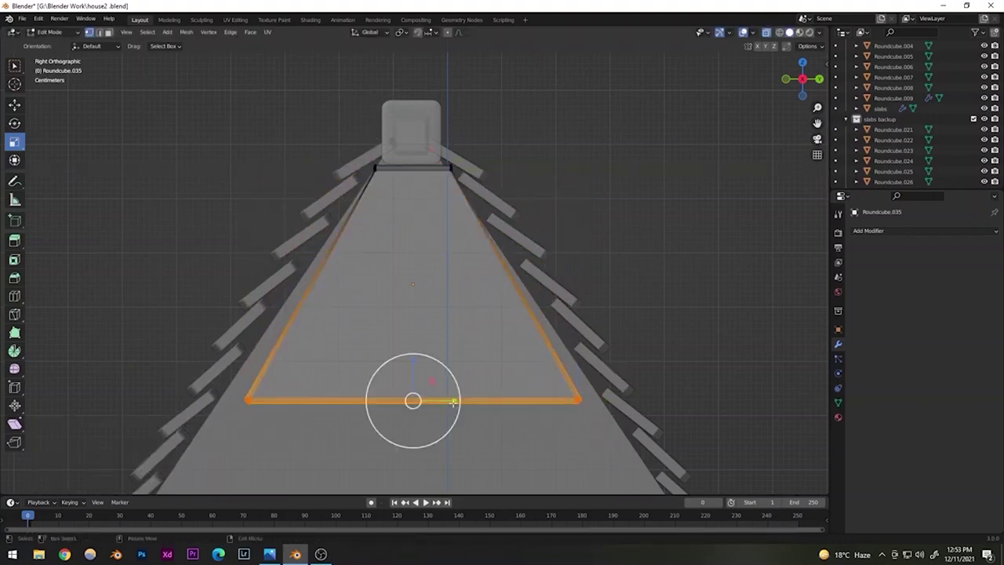
{"action": "left_click_drag", "start_coordinate": [453, 402], "coordinate": [457, 401]}
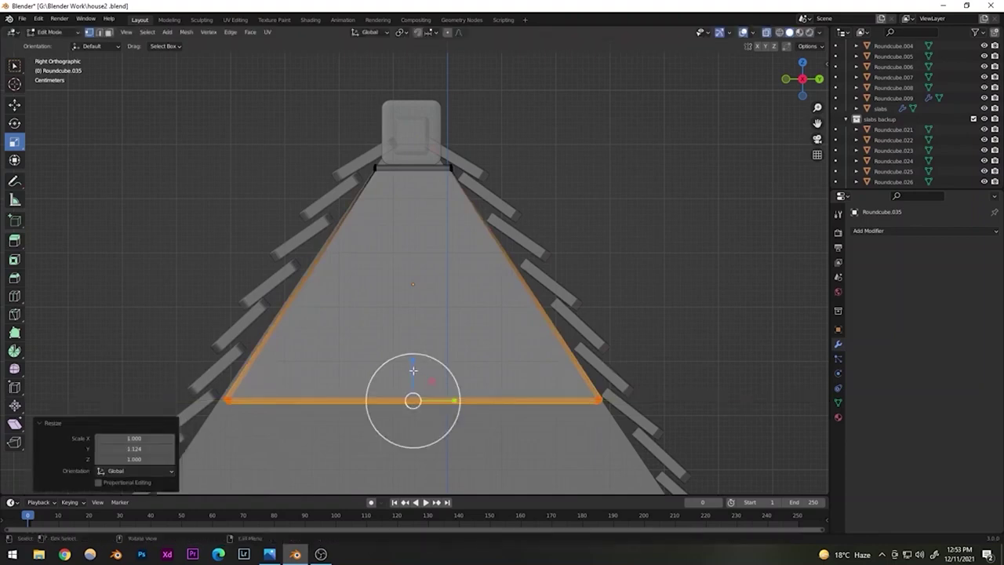
{"action": "left_click_drag", "start_coordinate": [412, 369], "coordinate": [412, 366]}
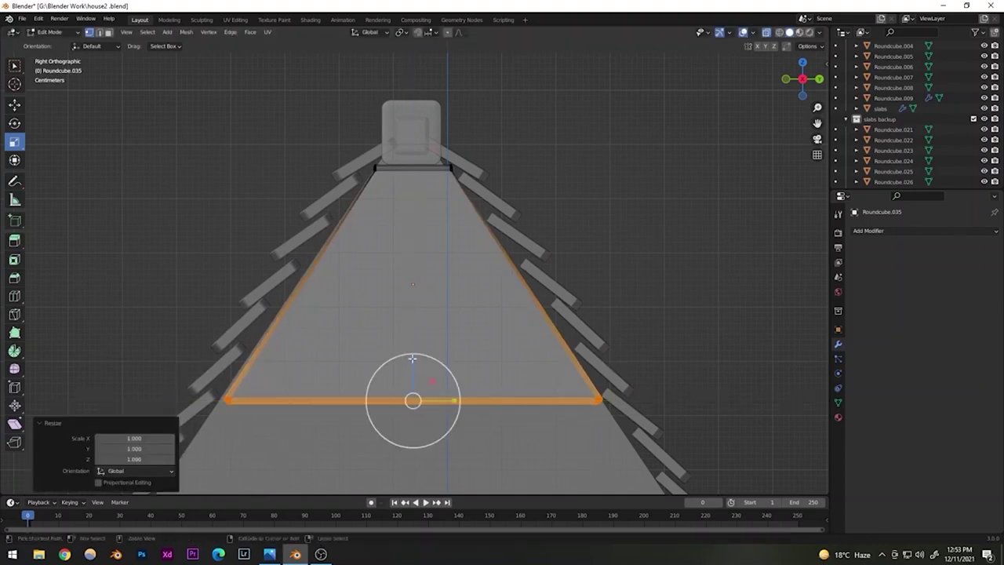
{"action": "key", "text": "alt+a"}
- Return to Object Mode, turn off X-ray, check the panel on the gable and save the file
{"action": "left_click", "coordinate": [49, 32]}
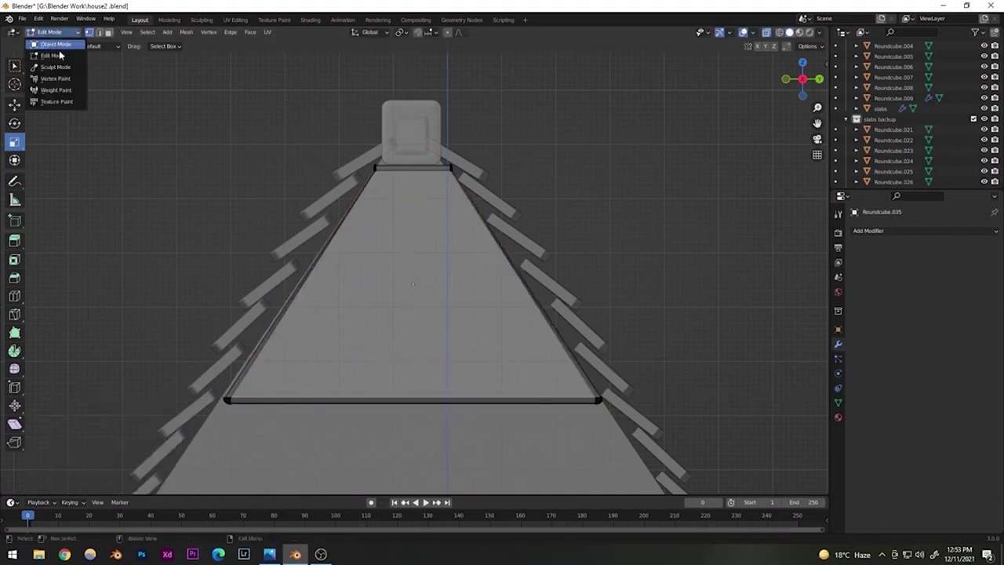
{"action": "left_click", "coordinate": [59, 45]}
{"action": "scroll", "coordinate": [381, 269], "scroll_direction": "down", "scroll_amount": 5}
{"action": "middle_click_drag", "start_coordinate": [389, 271], "coordinate": [345, 278]}
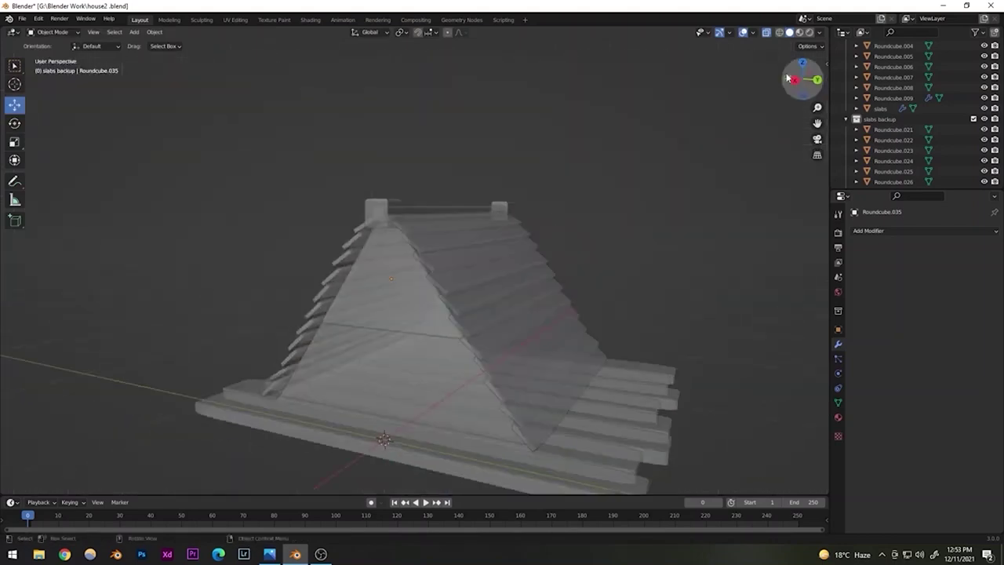
{"action": "left_click", "coordinate": [767, 33]}
{"action": "scroll", "coordinate": [394, 276], "scroll_direction": "down", "scroll_amount": 3}
{"action": "scroll", "coordinate": [393, 276], "scroll_direction": "up", "scroll_amount": 6}
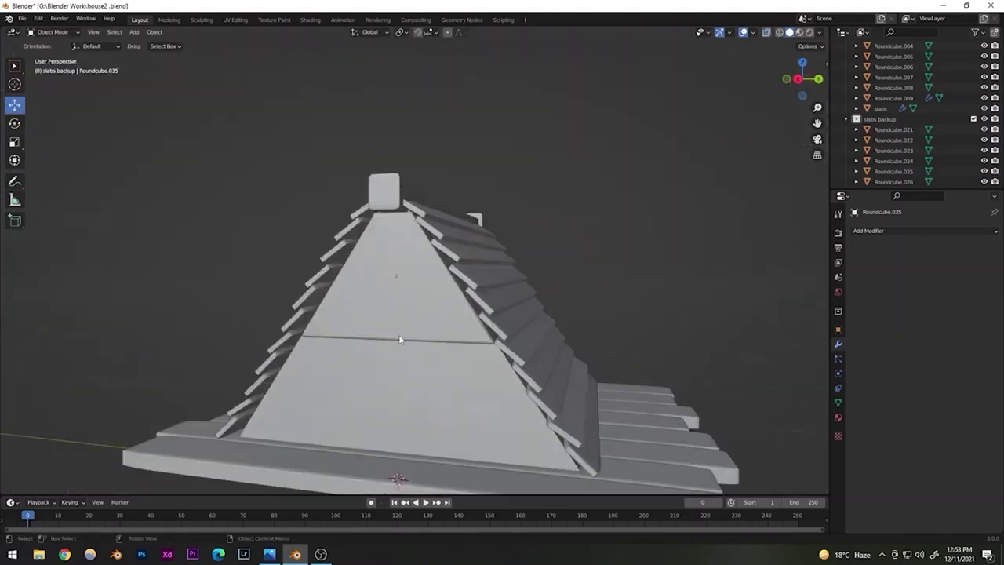
{"action": "middle_click_drag", "start_coordinate": [413, 355], "coordinate": [395, 243], "text": "shift"}
{"action": "key", "text": "ctrl+s"}
- Select the upper gable panel and scale it to about 0.808 along Z and 0.875 along Y
{"action": "middle_click_drag", "start_coordinate": [342, 296], "coordinate": [322, 297], "text": "alt"}
{"action": "middle_click_drag", "start_coordinate": [345, 301], "coordinate": [489, 312], "text": "alt"}
{"action": "scroll", "coordinate": [402, 242], "scroll_direction": "up", "scroll_amount": 3}
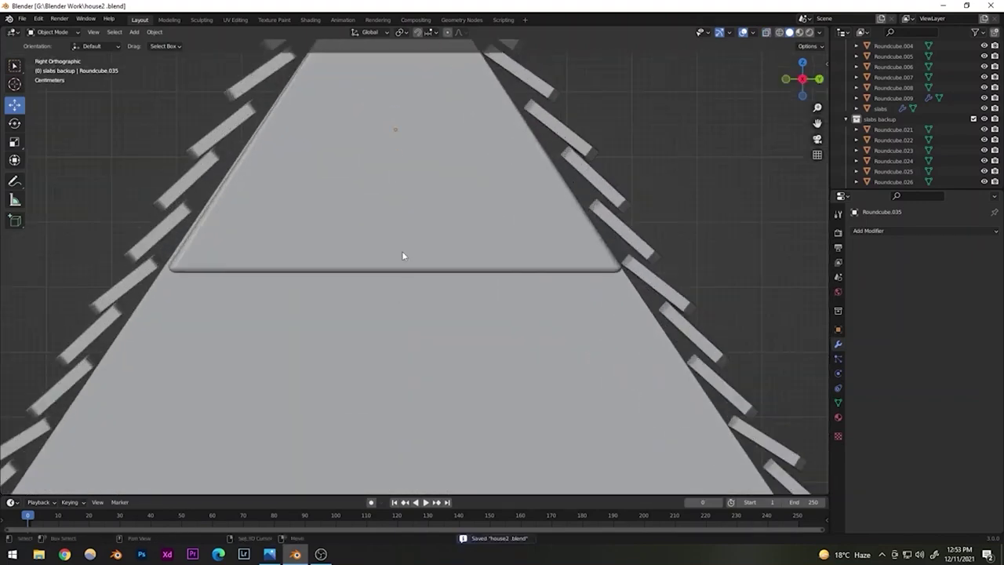
{"action": "middle_click_drag", "start_coordinate": [401, 251], "coordinate": [410, 345], "text": "shift"}
{"action": "scroll", "coordinate": [402, 336], "scroll_direction": "down", "scroll_amount": 3}
{"action": "scroll", "coordinate": [405, 287], "scroll_direction": "up", "scroll_amount": 2}
{"action": "left_click", "coordinate": [409, 303]}
{"action": "left_click", "coordinate": [14, 141]}
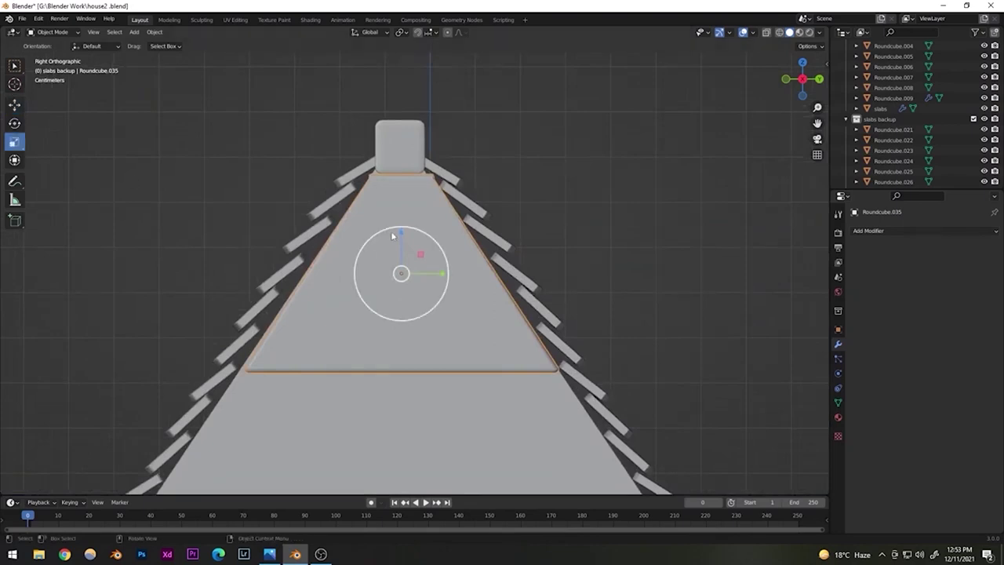
{"action": "left_click_drag", "start_coordinate": [400, 233], "coordinate": [401, 245]}
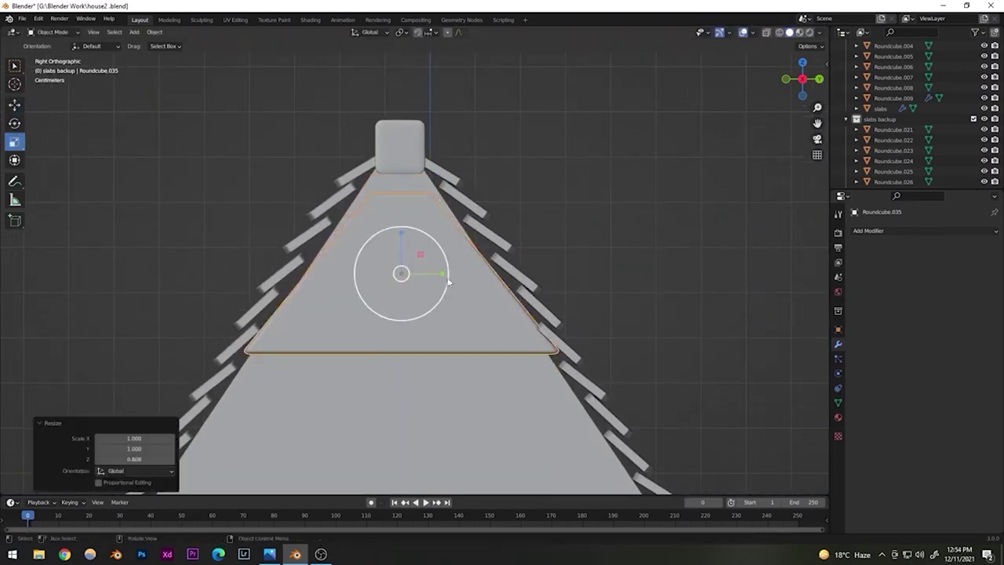
{"action": "left_click_drag", "start_coordinate": [441, 273], "coordinate": [426, 272]}
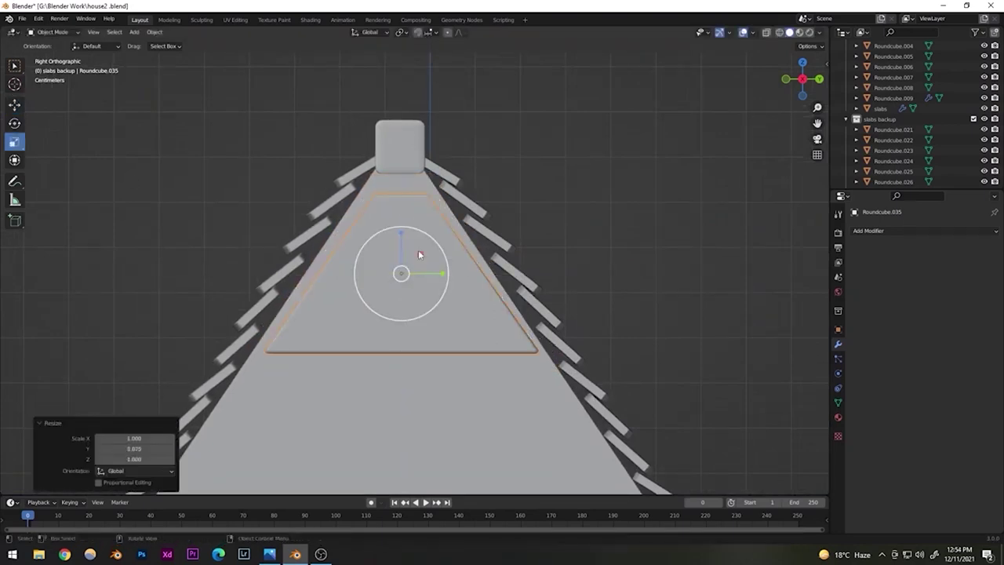
- Move the gable panel up along Z until it sits beneath the ridge block, deselect it and save the file
{"action": "left_click", "coordinate": [16, 104]}
{"action": "left_click_drag", "start_coordinate": [401, 233], "coordinate": [401, 217]}
{"action": "left_click", "coordinate": [549, 196]}
{"action": "key", "text": "ctrl+s"}
{"action": "middle_click_drag", "start_coordinate": [526, 236], "coordinate": [465, 257]}
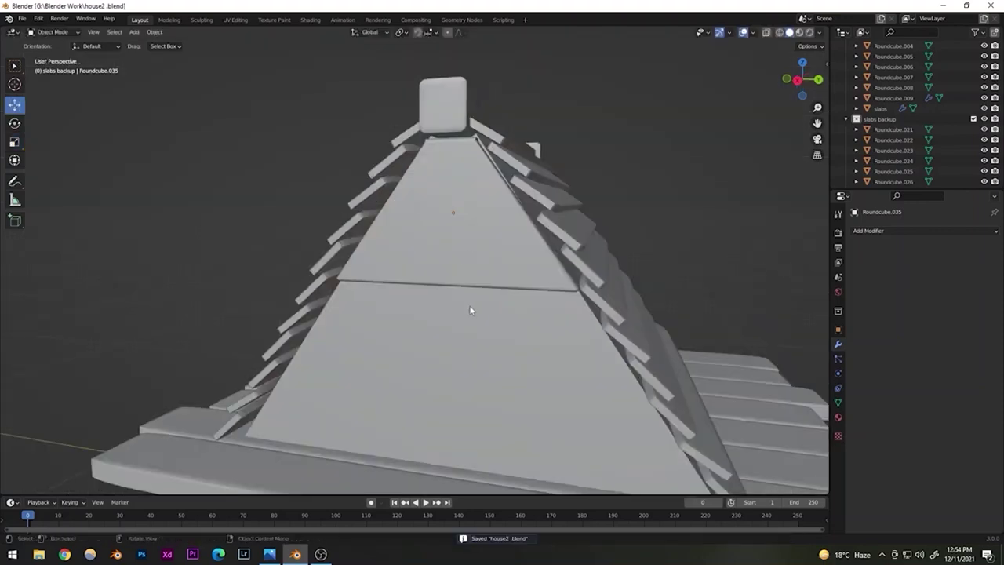
{"action": "middle_click_drag", "start_coordinate": [472, 309], "coordinate": [508, 312]}
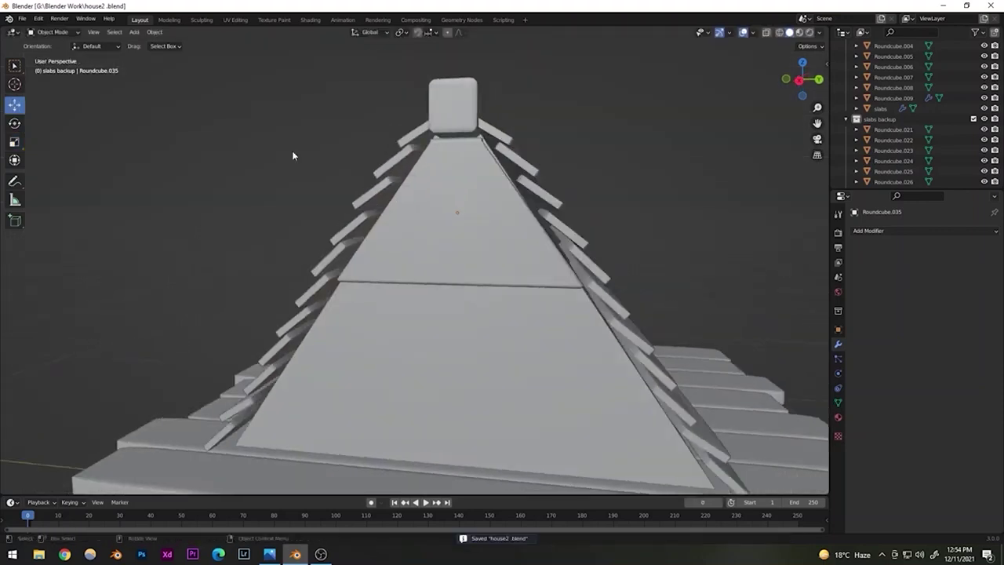
- Try adding a round cube and raising it about 0.28 m along Z in front of the lower gable
{"action": "left_click", "coordinate": [116, 32]}
{"action": "mouse_move", "coordinate": [135, 33]}
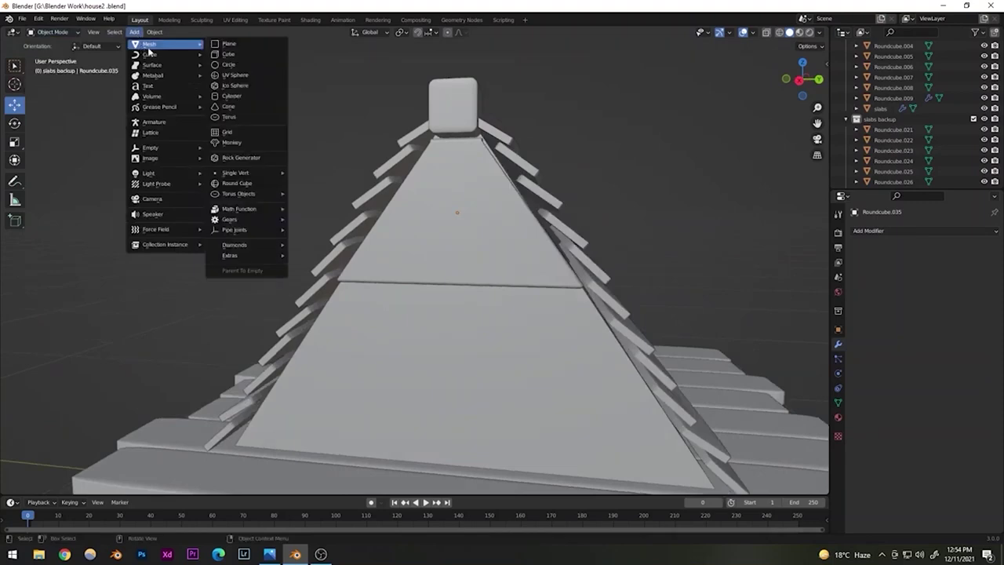
{"action": "left_click", "coordinate": [233, 186]}
{"action": "scroll", "coordinate": [396, 283], "scroll_direction": "down", "scroll_amount": 6}
{"action": "middle_click_drag", "start_coordinate": [397, 283], "coordinate": [483, 409]}
{"action": "scroll", "coordinate": [422, 341], "scroll_direction": "up", "scroll_amount": 4}
{"action": "key", "text": "g"}
{"action": "key", "text": "z"}
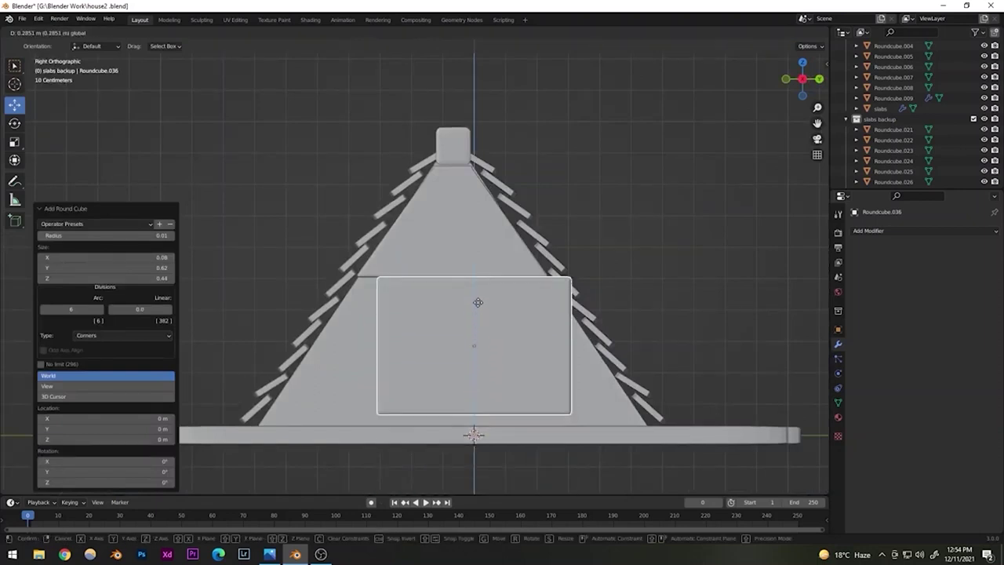
{"action": "left_click", "coordinate": [476, 303]}
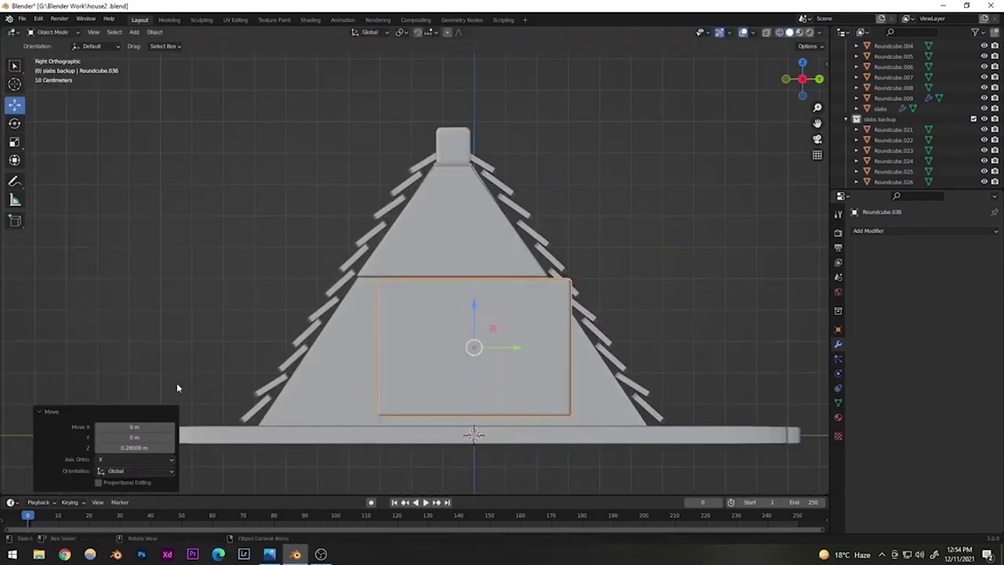
{"action": "key", "text": "ctrl+z"}
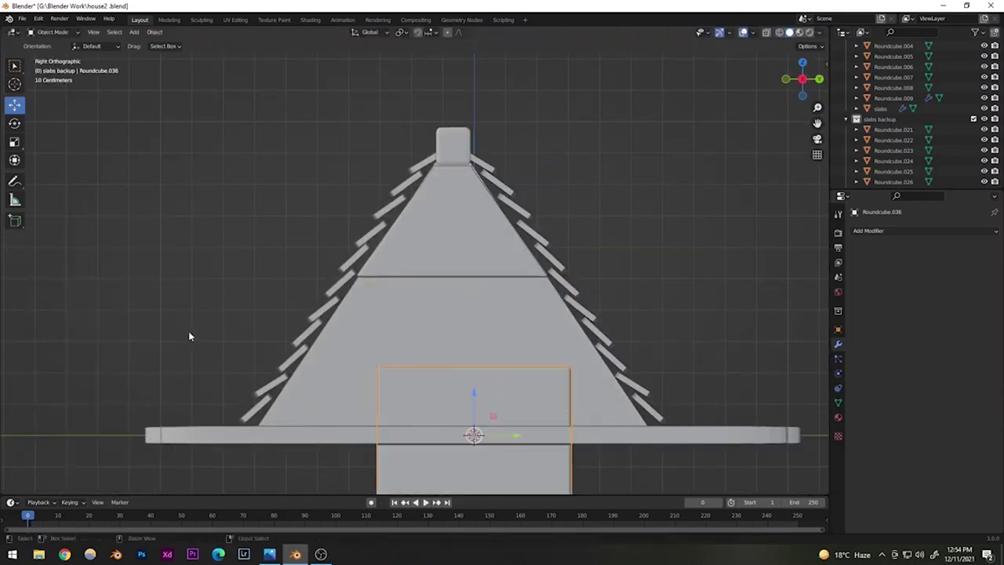
{"action": "key", "text": "ctrl+z"}
- Try adding a round cube with a changed X size
{"action": "left_click", "coordinate": [134, 32]}
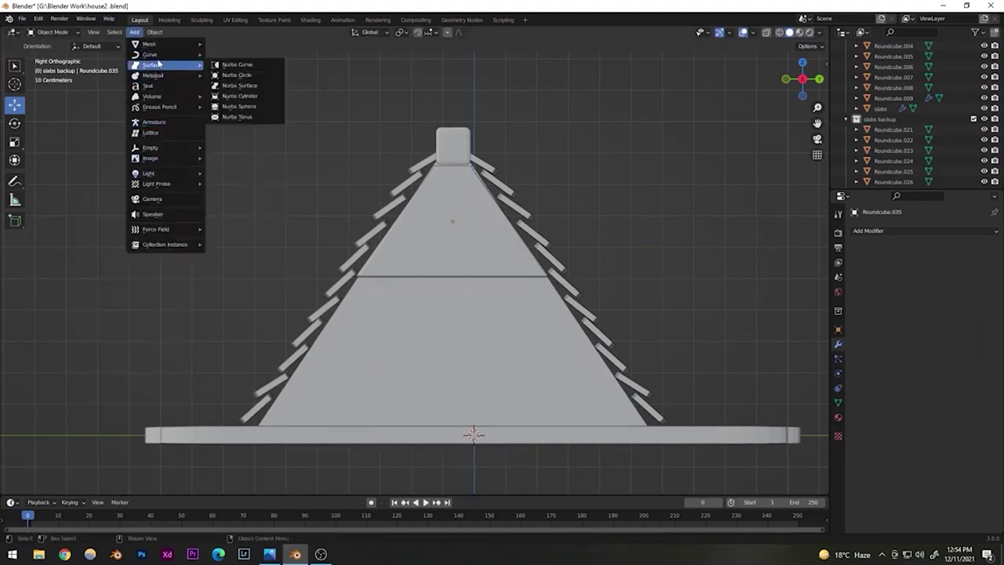
{"action": "mouse_move", "coordinate": [160, 44]}
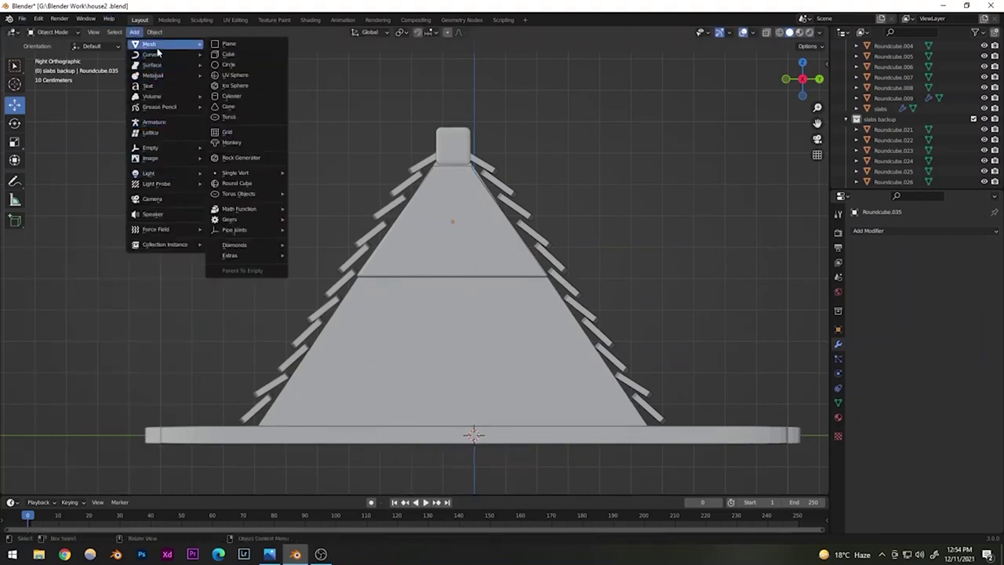
{"action": "left_click", "coordinate": [235, 184]}
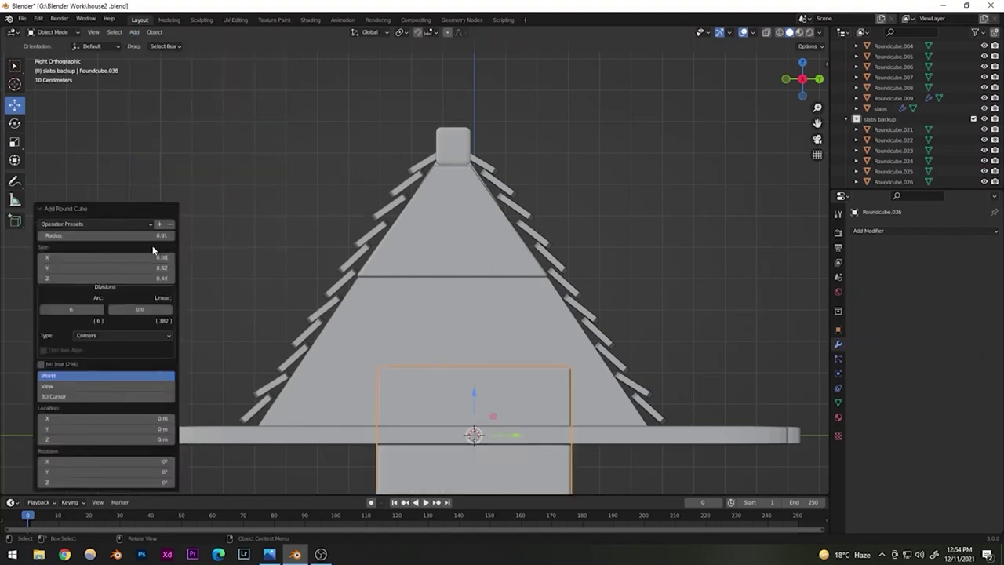
{"action": "mouse_move", "coordinate": [150, 257]}
{"action": "left_mouse_down"}
{"action": "mouse_move", "coordinate": [102, 257]}
{"action": "mouse_move", "coordinate": [154, 257]}
{"action": "left_mouse_up"}
{"action": "key", "text": "ctrl+z"}
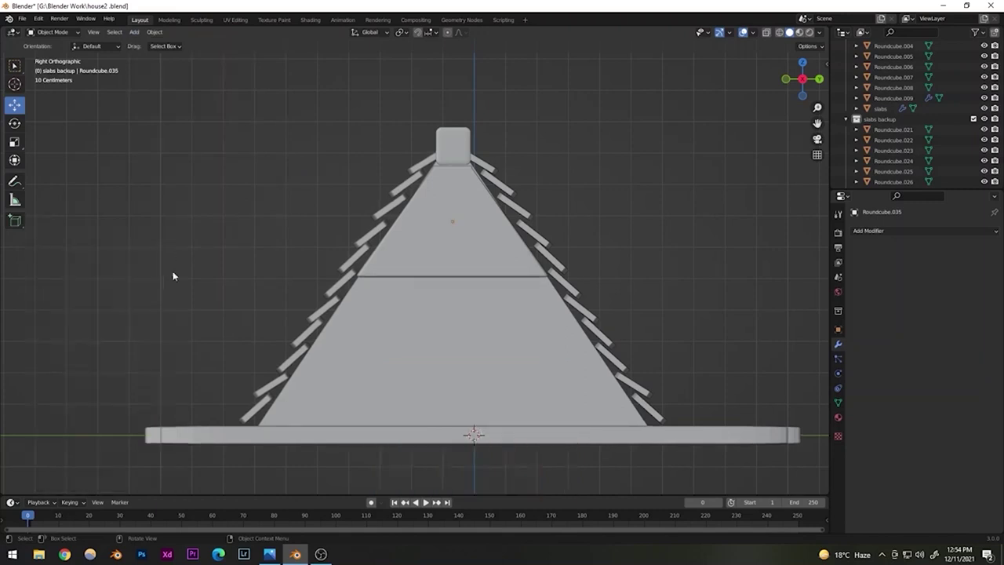
- Add a round cube with X size 0.50, enlarge it along Y across the gable, and raise it about 0.298 m along Z
{"action": "left_click", "coordinate": [133, 32]}
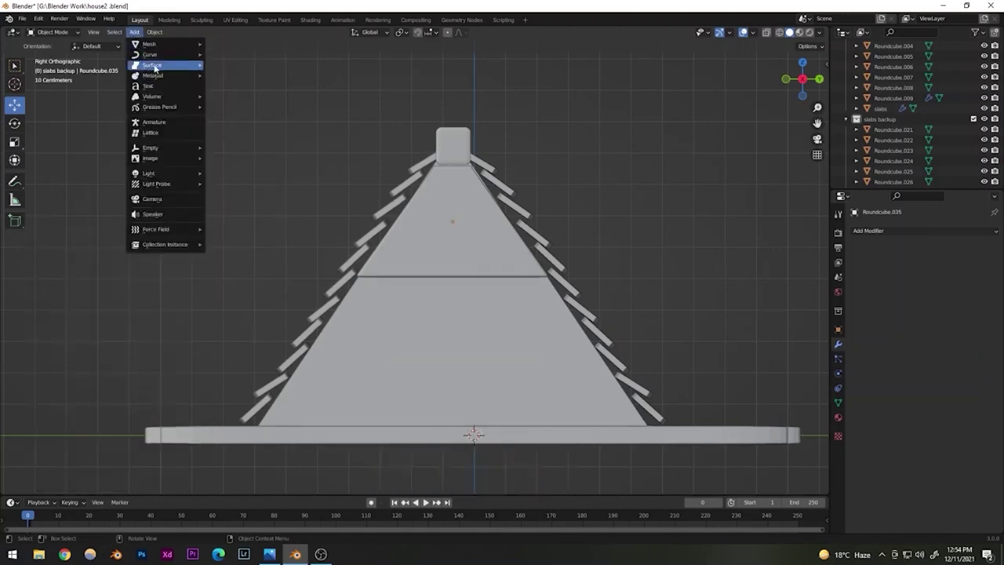
{"action": "mouse_move", "coordinate": [151, 49]}
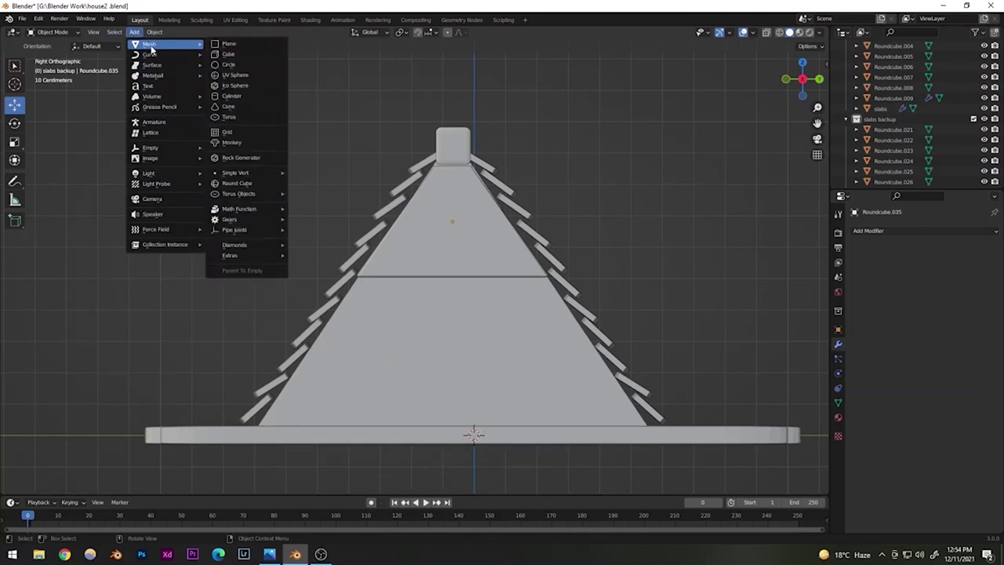
{"action": "left_click", "coordinate": [237, 183]}
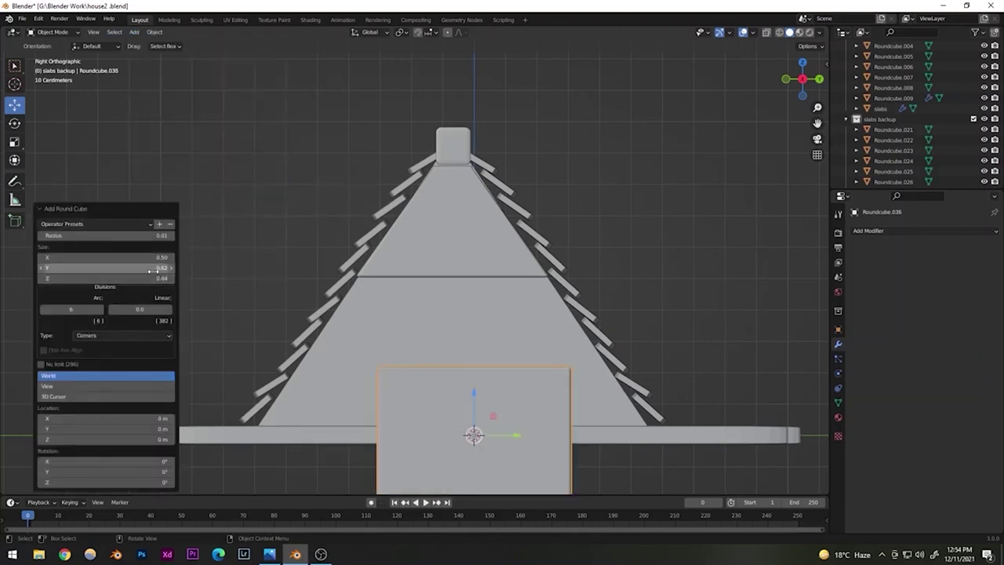
{"action": "mouse_move", "coordinate": [154, 268]}
{"action": "left_mouse_down"}
{"action": "mouse_move", "coordinate": [125, 268]}
{"action": "mouse_move", "coordinate": [166, 271]}
{"action": "mouse_move", "coordinate": [143, 278]}
{"action": "left_mouse_up"}
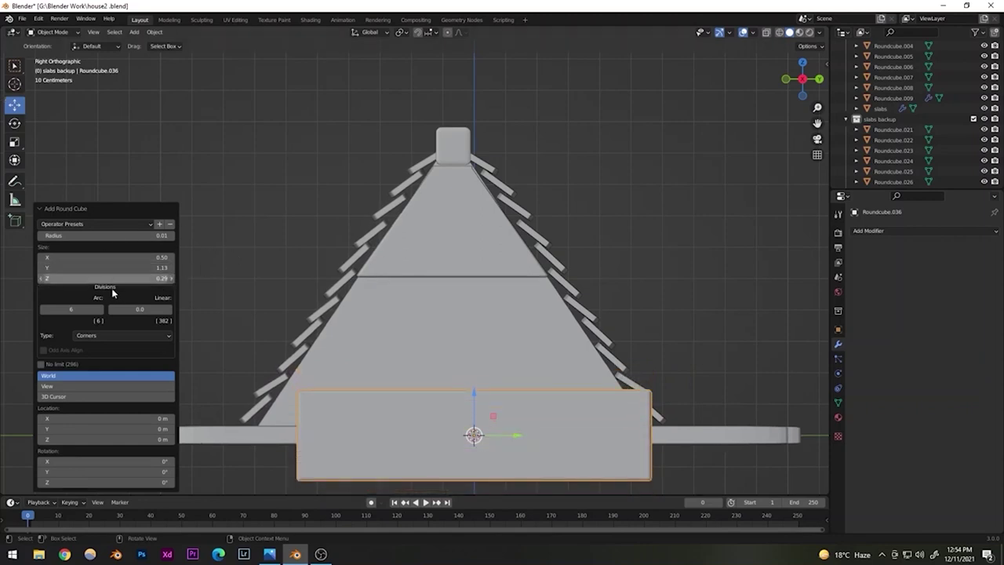
{"action": "left_click_drag", "start_coordinate": [143, 269], "coordinate": [166, 225]}
{"action": "left_click_drag", "start_coordinate": [472, 395], "coordinate": [464, 293]}
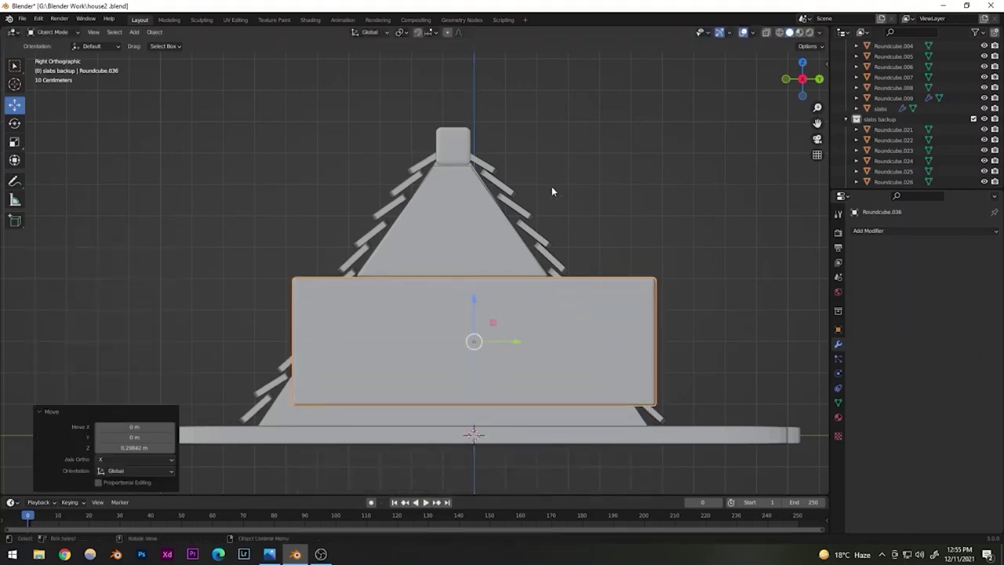
- Try to make the new block thinner by scaling it along X
{"action": "middle_click_drag", "start_coordinate": [551, 186], "coordinate": [305, 340]}
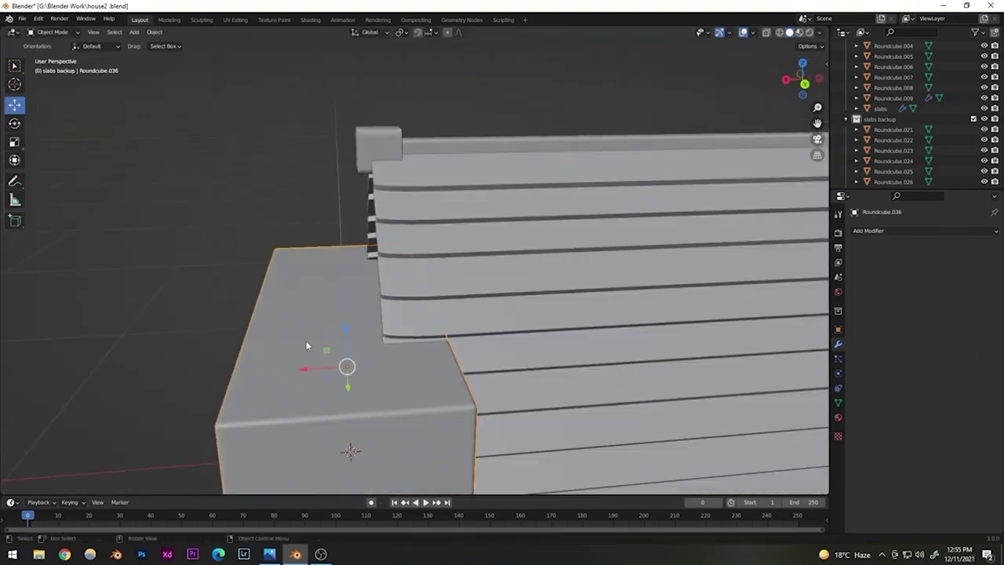
{"action": "scroll", "coordinate": [306, 340], "scroll_direction": "down", "scroll_amount": 4}
{"action": "left_click", "coordinate": [14, 141]}
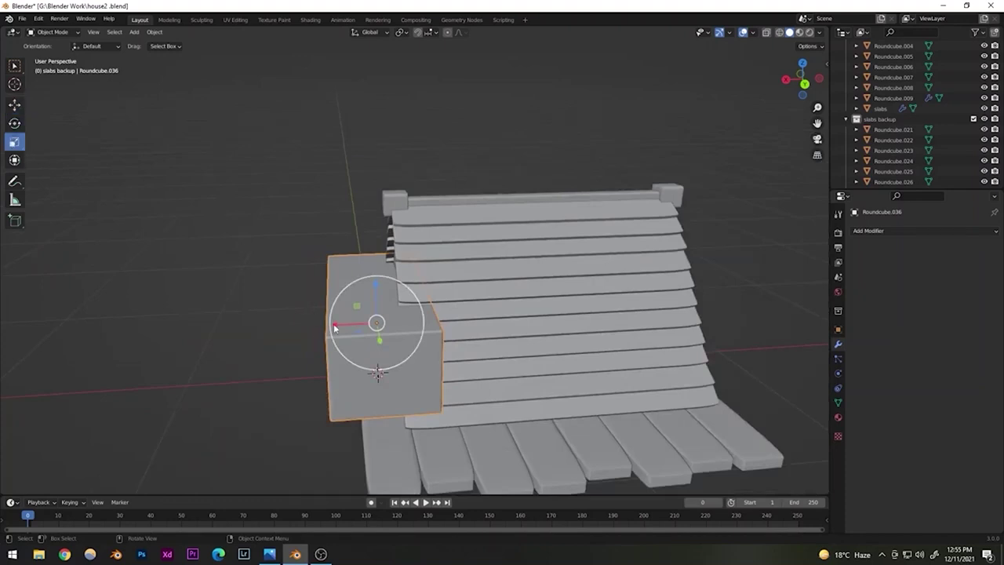
{"action": "left_click_drag", "start_coordinate": [334, 328], "coordinate": [374, 321]}
{"action": "key", "text": "ctrl+z"}
- Move the block about -0.381 m along X into the house body, and nudge it by about 0.006 m to align with the gable panel
{"action": "left_click", "coordinate": [14, 105]}
{"action": "mouse_move", "coordinate": [338, 342]}
{"action": "middle_mouse_down"}
{"action": "mouse_move", "coordinate": [383, 352]}
{"action": "mouse_move", "coordinate": [350, 350]}
{"action": "mouse_move", "coordinate": [337, 329]}
{"action": "middle_mouse_up"}
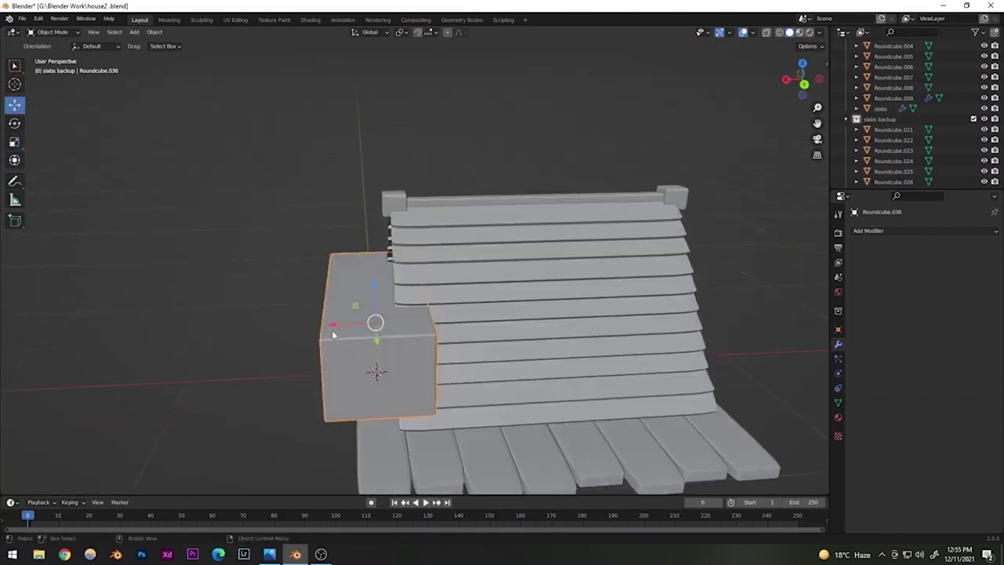
{"action": "left_click_drag", "start_coordinate": [337, 329], "coordinate": [394, 316]}
{"action": "scroll", "coordinate": [395, 316], "scroll_direction": "up", "scroll_amount": 5}
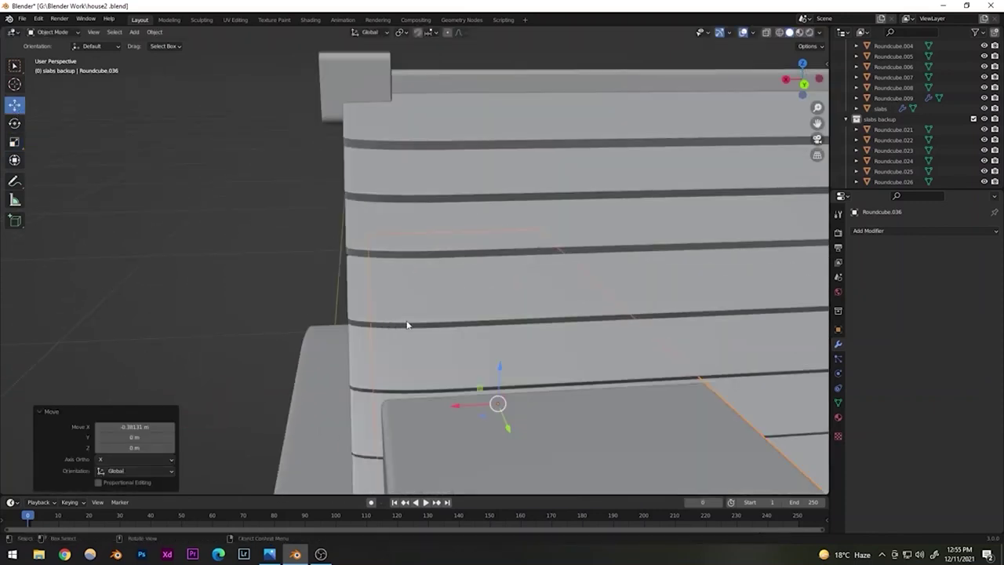
{"action": "middle_click_drag", "start_coordinate": [406, 325], "coordinate": [425, 319]}
{"action": "mouse_move", "coordinate": [489, 394]}
{"action": "left_mouse_down"}
{"action": "mouse_move", "coordinate": [478, 396]}
{"action": "mouse_move", "coordinate": [481, 389]}
{"action": "left_mouse_up"}
{"action": "scroll", "coordinate": [366, 313], "scroll_direction": "up", "scroll_amount": 10}
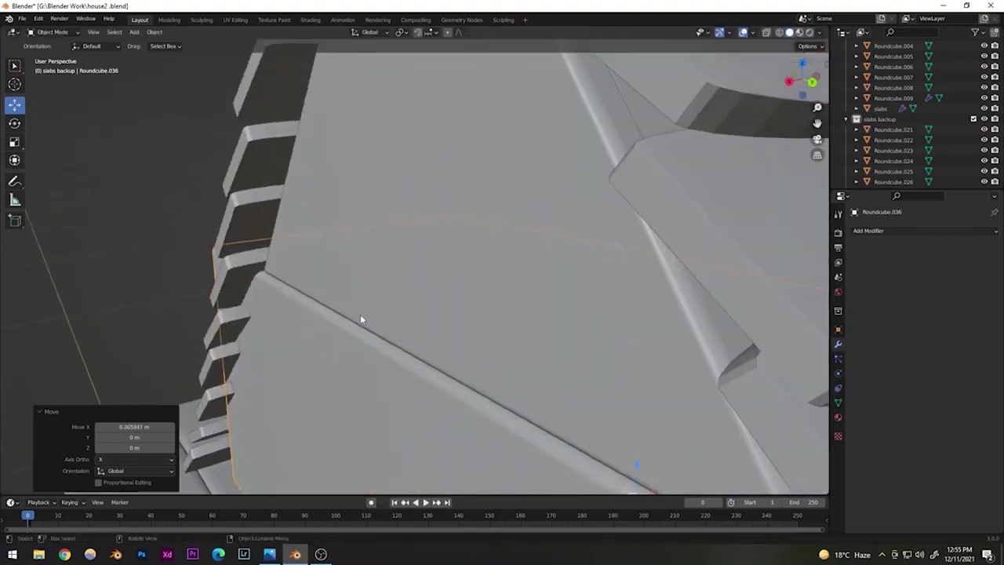
{"action": "middle_click_drag", "start_coordinate": [340, 299], "coordinate": [433, 302]}
{"action": "scroll", "coordinate": [505, 331], "scroll_direction": "down", "scroll_amount": 10}
{"action": "scroll", "coordinate": [470, 345], "scroll_direction": "up", "scroll_amount": 7}
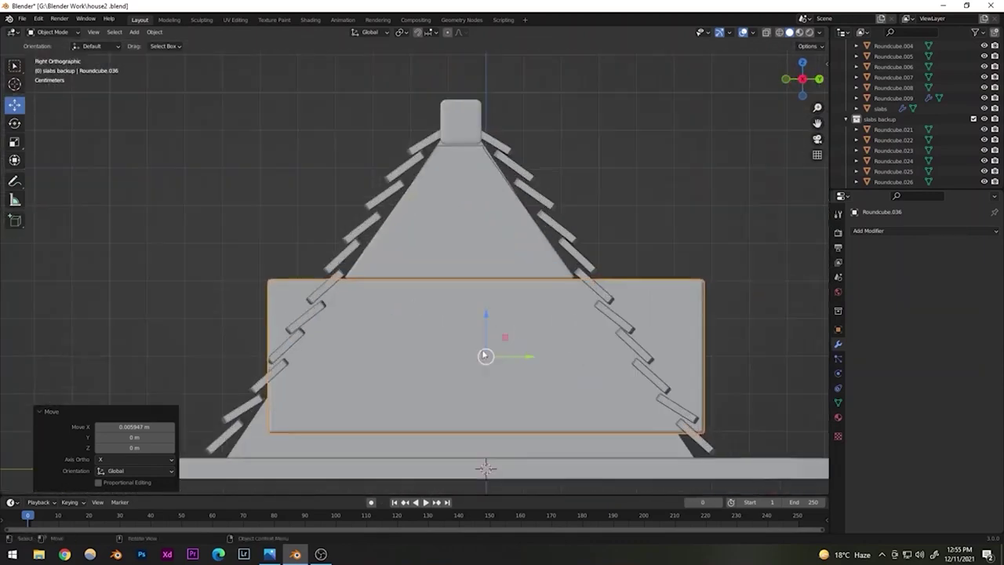
- Reduce the block's height, shift it about 0.06 m up and 0.058 m toward negative Y beneath the upper panel, and save the file
{"action": "middle_click_drag", "start_coordinate": [481, 354], "coordinate": [473, 339], "text": "shift"}
{"action": "scroll", "coordinate": [433, 344], "scroll_direction": "up", "scroll_amount": 3}
{"action": "scroll", "coordinate": [434, 343], "scroll_direction": "down", "scroll_amount": 6}
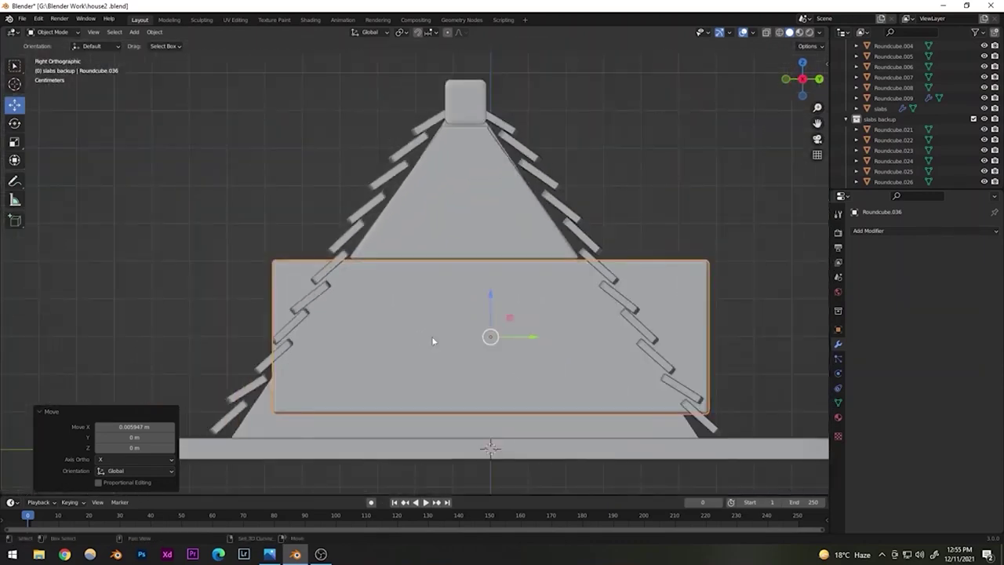
{"action": "key", "text": "shift+space"}
{"action": "key", "text": "s"}
{"action": "left_click_drag", "start_coordinate": [455, 284], "coordinate": [456, 260]}
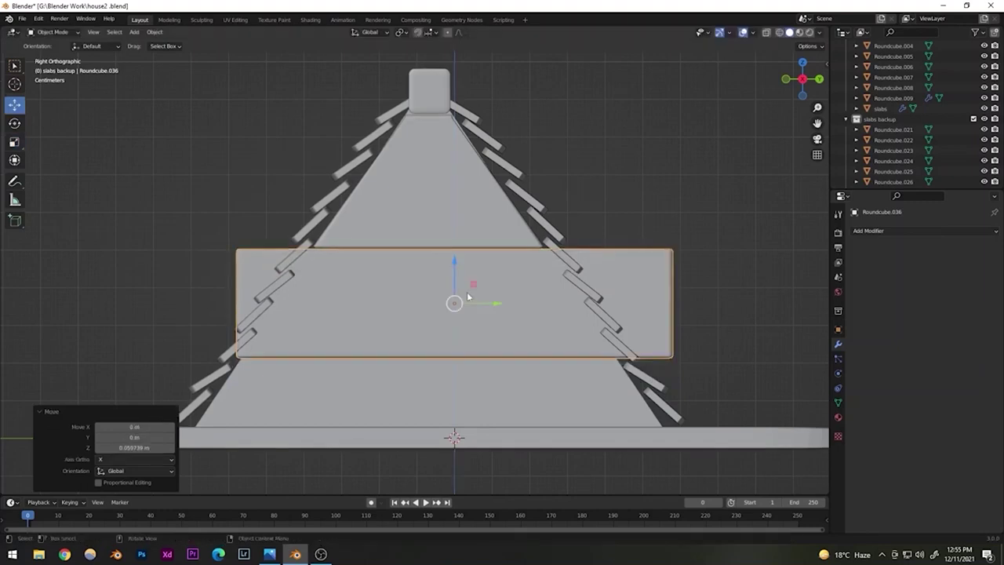
{"action": "left_click_drag", "start_coordinate": [487, 304], "coordinate": [458, 303]}
{"action": "key", "text": "ctrl+s"}
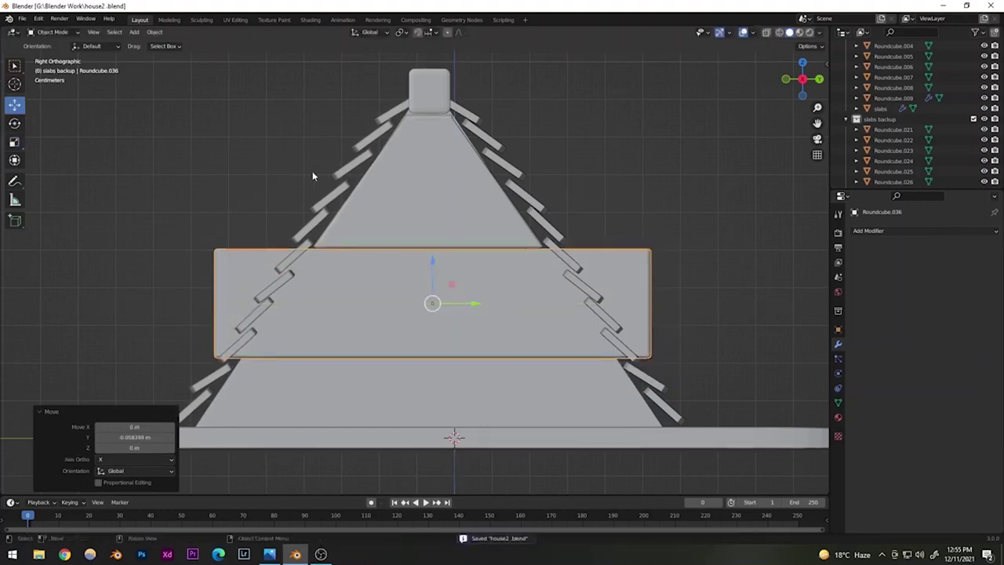
- Turn on X-ray, enter Edit Mode on the block, and scale its top corner vertices inward to 0.524 to meet the gable's slope
{"action": "left_click", "coordinate": [220, 251]}
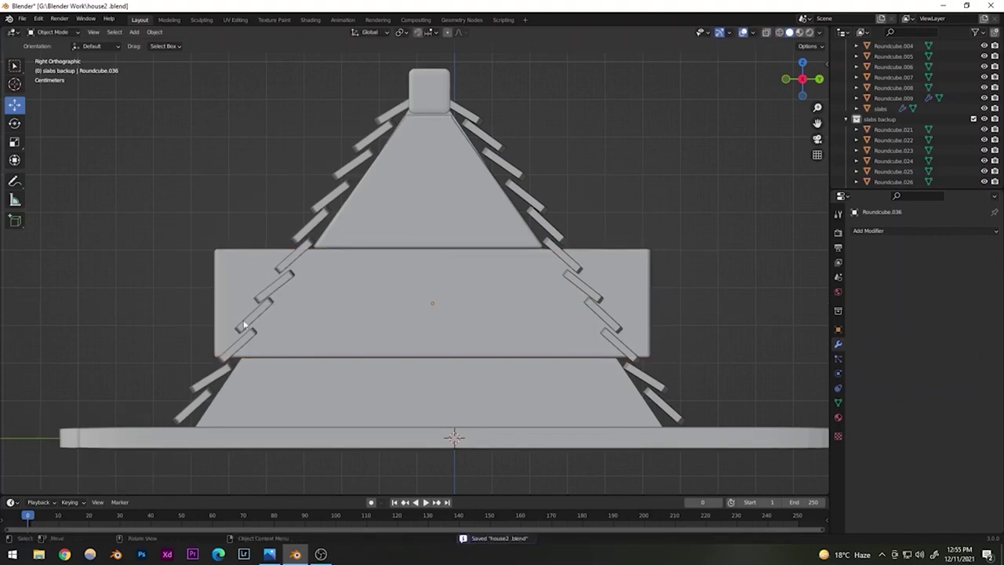
{"action": "left_click", "coordinate": [340, 263]}
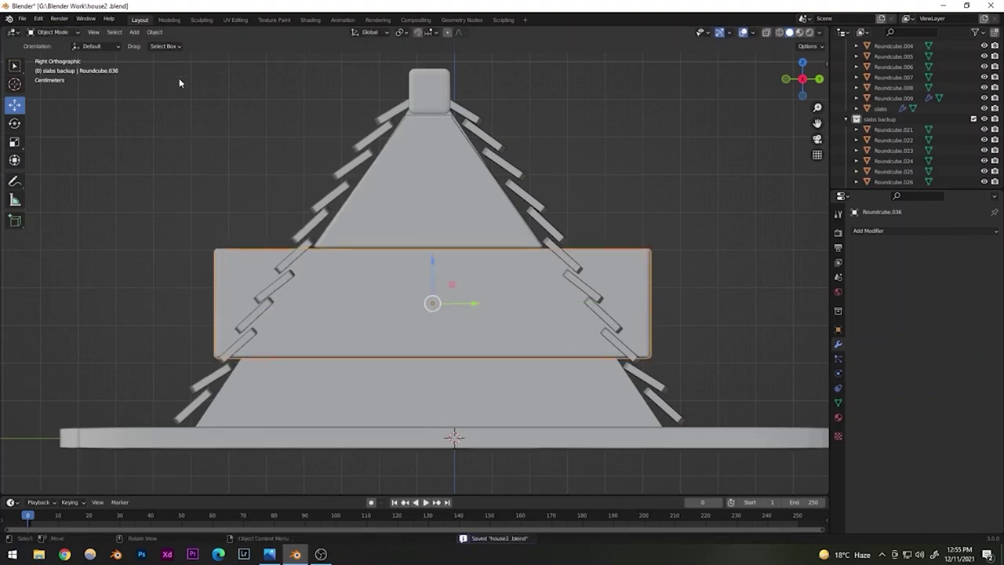
{"action": "left_click", "coordinate": [766, 33]}
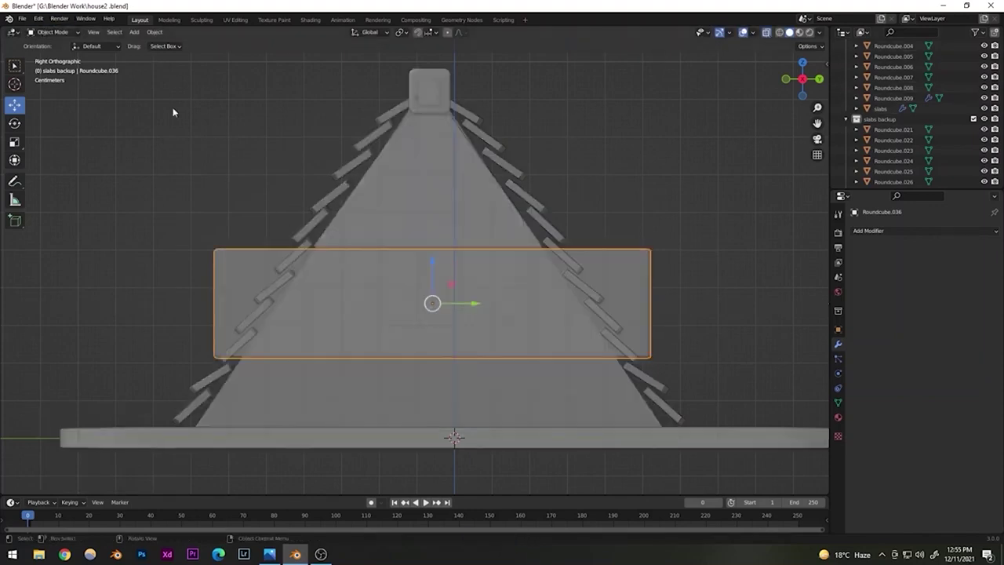
{"action": "left_click", "coordinate": [69, 36]}
{"action": "left_click", "coordinate": [65, 55]}
{"action": "left_click_drag", "start_coordinate": [162, 207], "coordinate": [252, 282]}
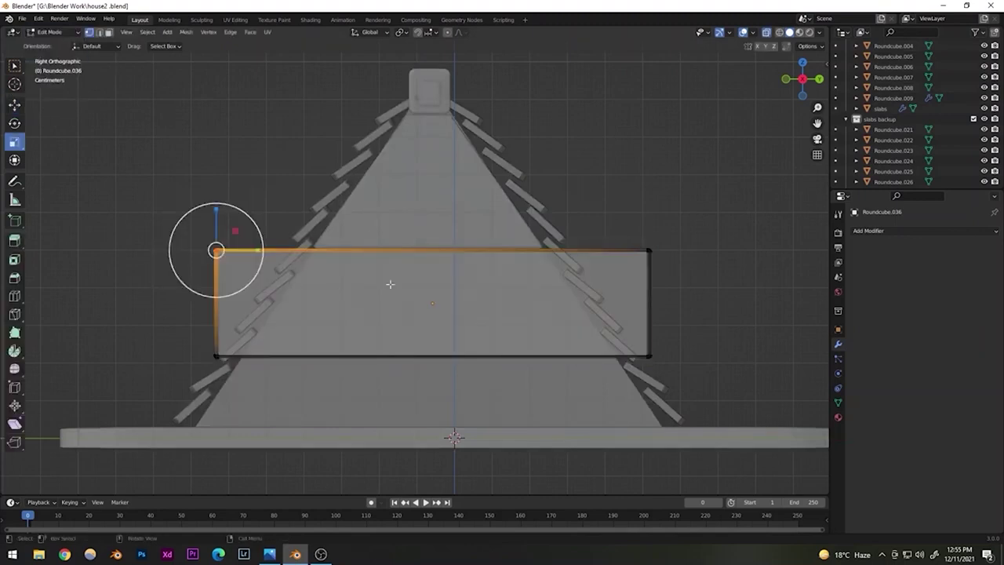
{"action": "left_click_drag", "start_coordinate": [673, 270], "coordinate": [523, 245], "text": "shift"}
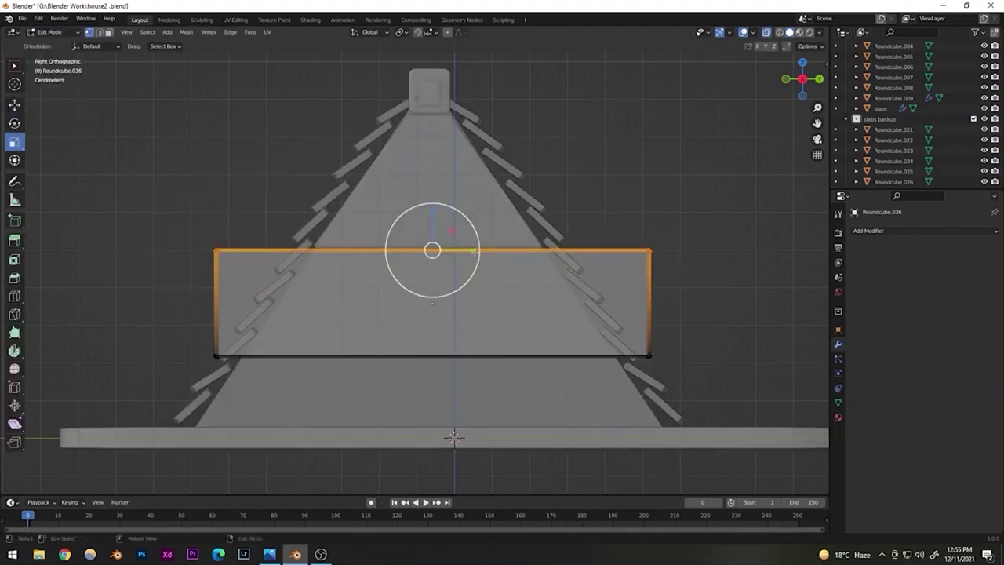
{"action": "key", "text": "s"}
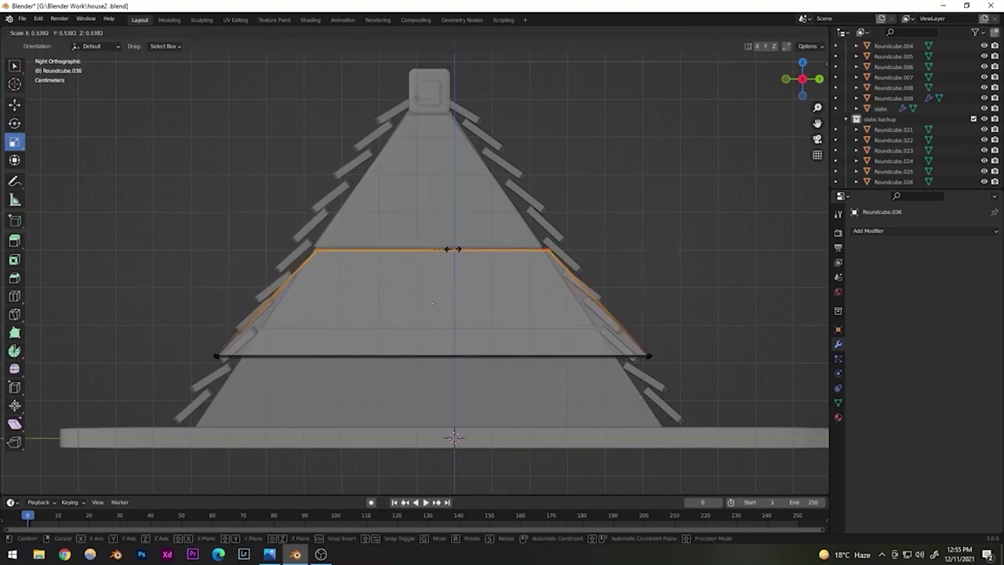
{"action": "left_click", "coordinate": [452, 249]}
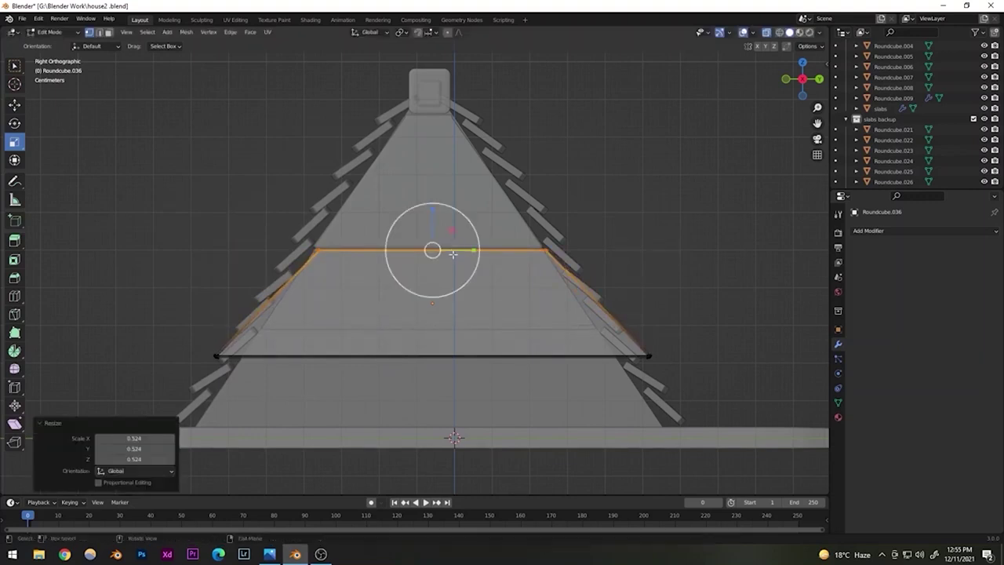
- Shift the block's top vertices about -0.006 m along Y, and scale its bottom corners inward along Y to the gable slope, finishing with 1.026
{"action": "left_click", "coordinate": [16, 105]}
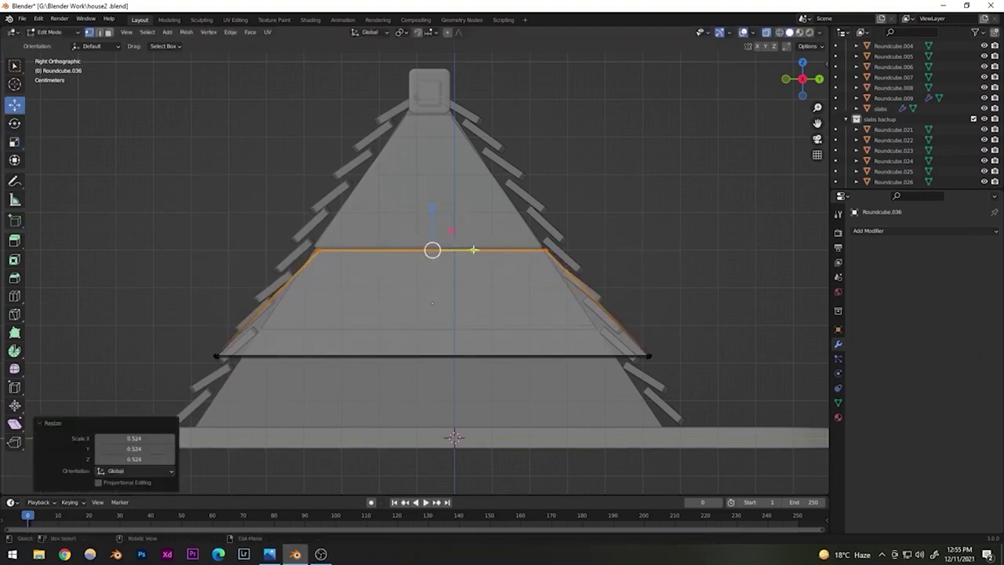
{"action": "left_click_drag", "start_coordinate": [473, 249], "coordinate": [468, 251]}
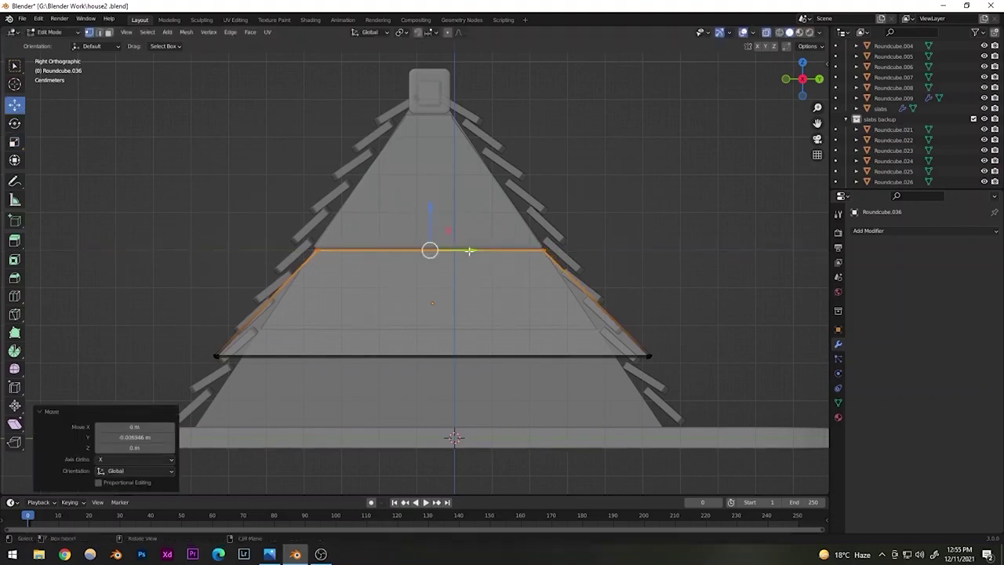
{"action": "left_click", "coordinate": [647, 356]}
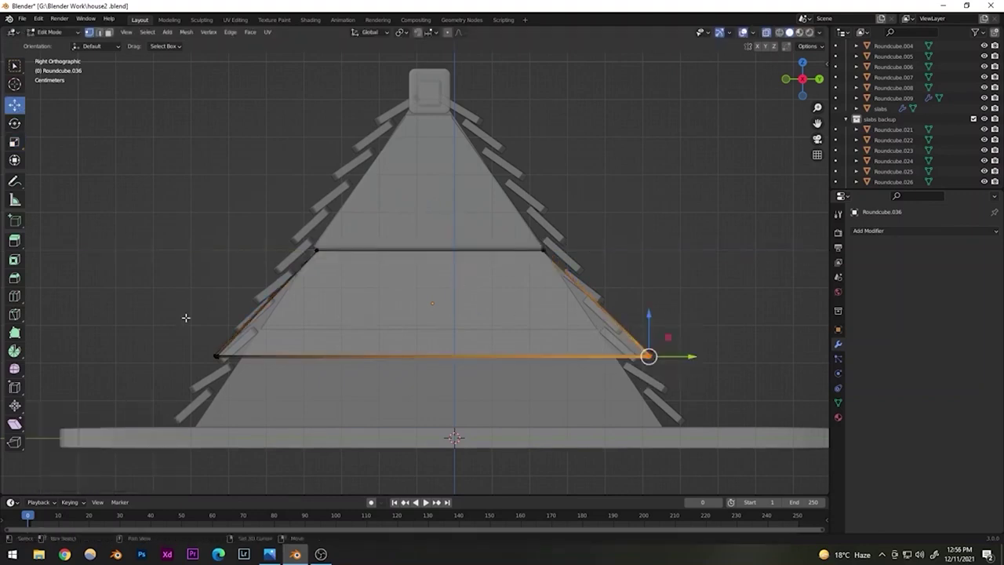
{"action": "left_click", "coordinate": [216, 356], "text": "shift"}
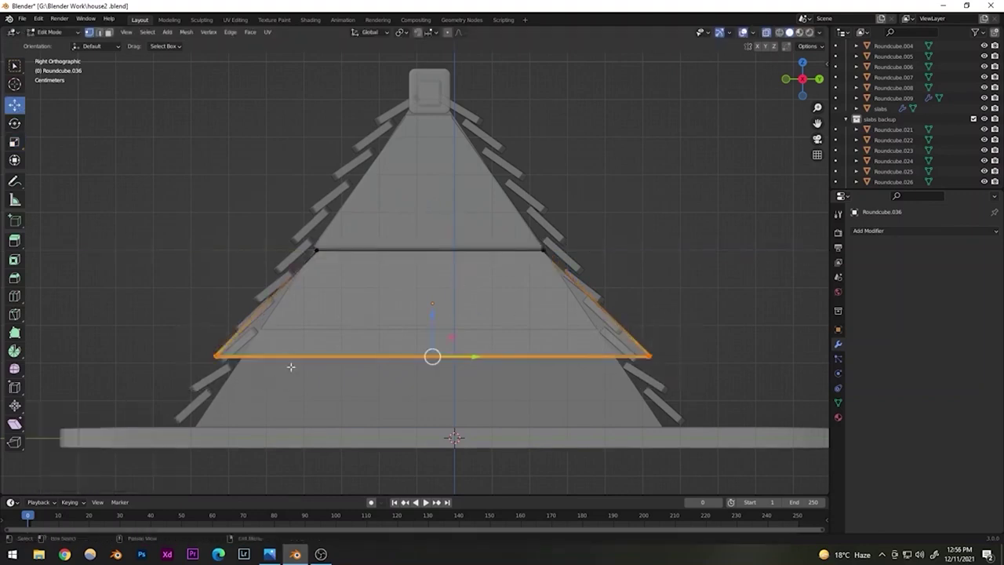
{"action": "left_click", "coordinate": [14, 145]}
{"action": "mouse_move", "coordinate": [473, 356]}
{"action": "left_mouse_down"}
{"action": "mouse_move", "coordinate": [463, 355]}
{"action": "mouse_move", "coordinate": [473, 355]}
{"action": "left_mouse_up"}
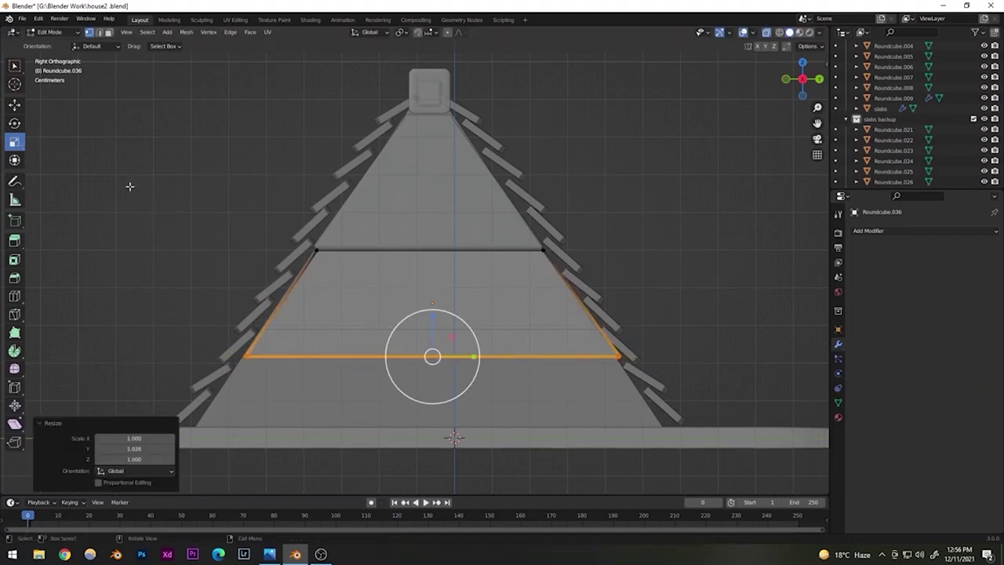
- Clear the vertex selection, return the tapered block to Object Mode, and turn off X-ray
{"action": "left_click", "coordinate": [94, 151]}
{"action": "middle_click_drag", "start_coordinate": [383, 321], "coordinate": [139, 123]}
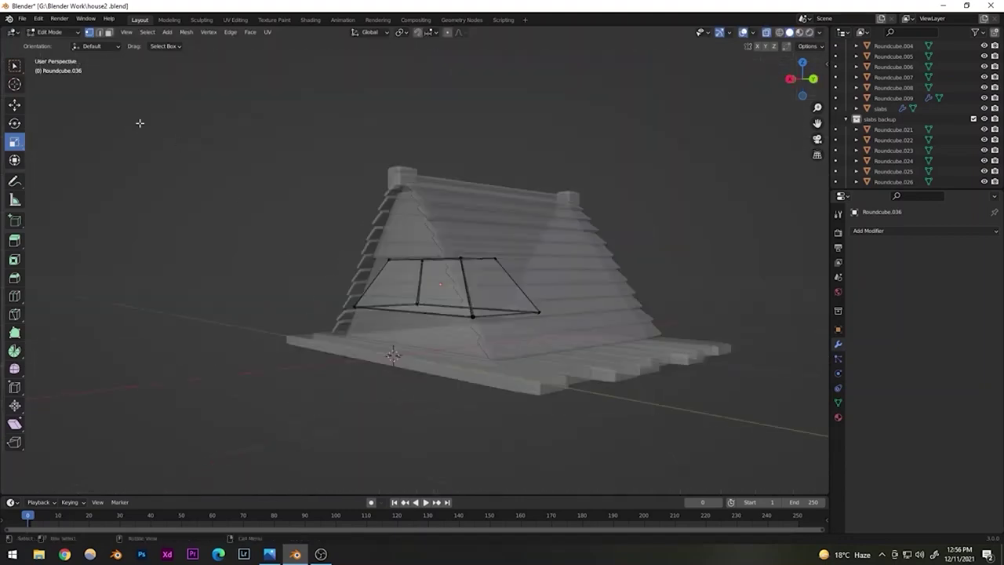
{"action": "left_click", "coordinate": [39, 34]}
{"action": "left_click", "coordinate": [45, 35]}
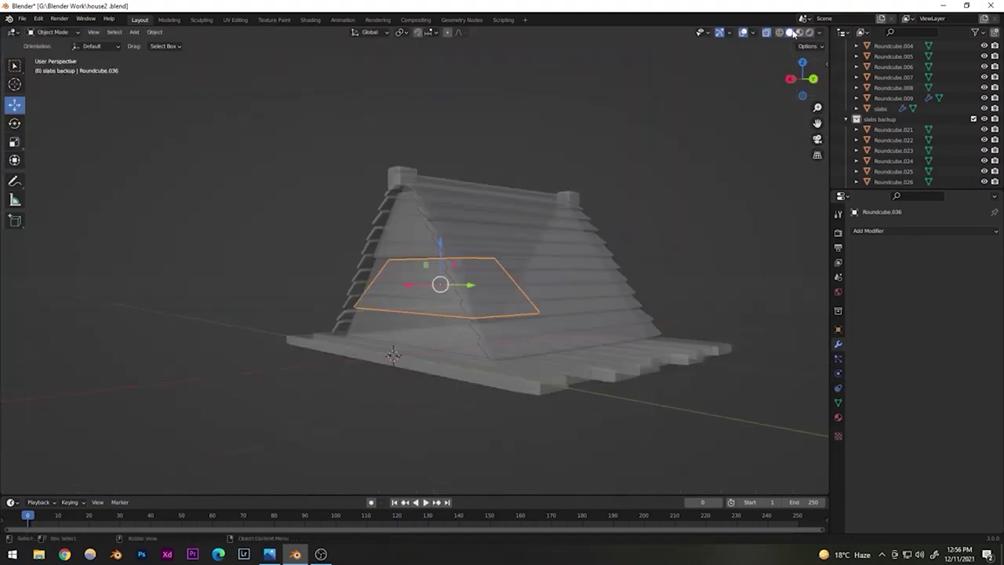
{"action": "left_click", "coordinate": [766, 33]}
- Pull the tapered block about 0.522 m out of the gable along X to examine its shape, and undo the move
{"action": "middle_click_drag", "start_coordinate": [448, 301], "coordinate": [508, 325]}
{"action": "scroll", "coordinate": [444, 326], "scroll_direction": "up", "scroll_amount": 5}
{"action": "left_click", "coordinate": [403, 356]}
{"action": "mouse_move", "coordinate": [403, 356]}
{"action": "middle_mouse_down"}
{"action": "mouse_move", "coordinate": [496, 352]}
{"action": "mouse_move", "coordinate": [414, 355]}
{"action": "middle_mouse_up"}
{"action": "left_click_drag", "start_coordinate": [421, 301], "coordinate": [498, 351]}
{"action": "middle_click_drag", "start_coordinate": [499, 350], "coordinate": [437, 385]}
{"action": "scroll", "coordinate": [447, 390], "scroll_direction": "down", "scroll_amount": 6}
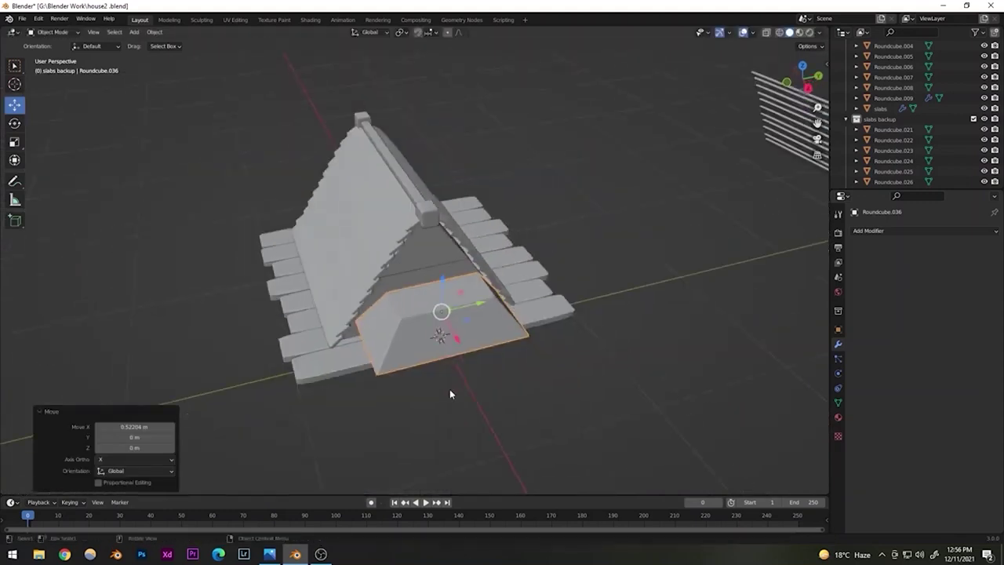
{"action": "middle_click_drag", "start_coordinate": [284, 313], "coordinate": [264, 341]}
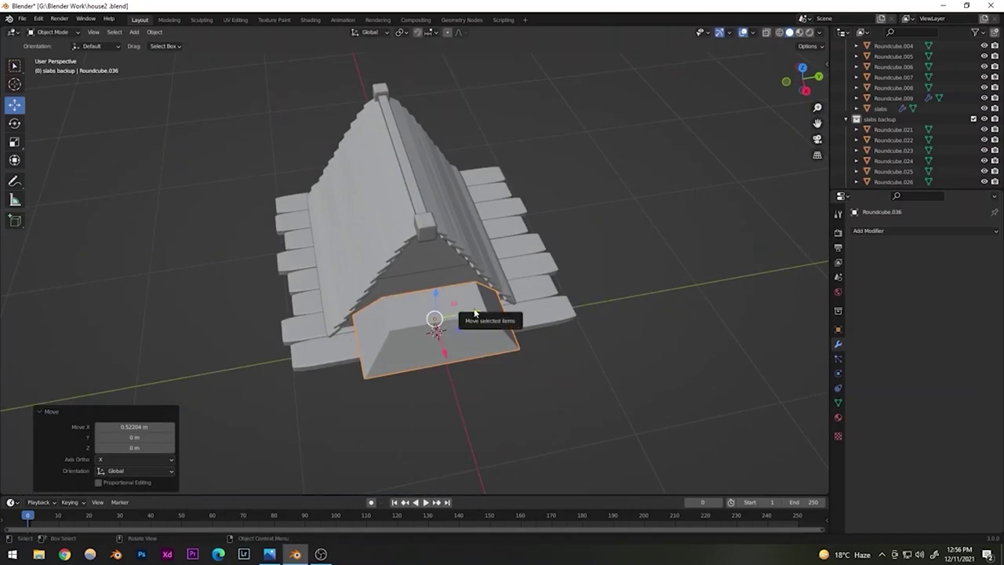
{"action": "key", "text": "h"}
{"action": "key", "text": "Tab"}
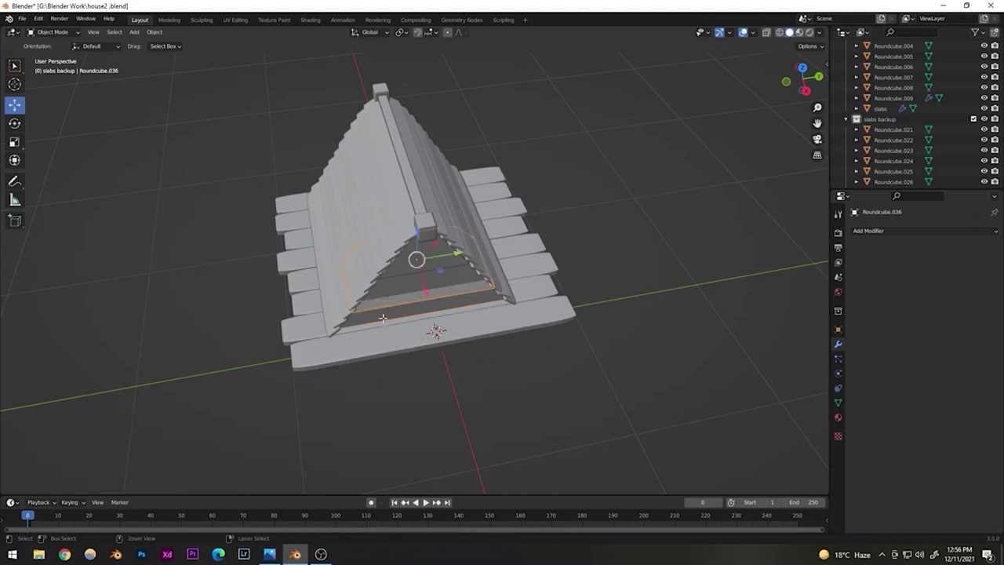
- Undo the recent edits to the middle front wall board until its upper edge is back at full width
{"action": "key", "text": "ctrl+z"}
{"action": "key", "text": "ctrl+z"}
{"action": "key", "text": "ctrl+z"}
{"action": "key", "text": "ctrl+z"}
{"action": "key", "text": "ctrl+z"}
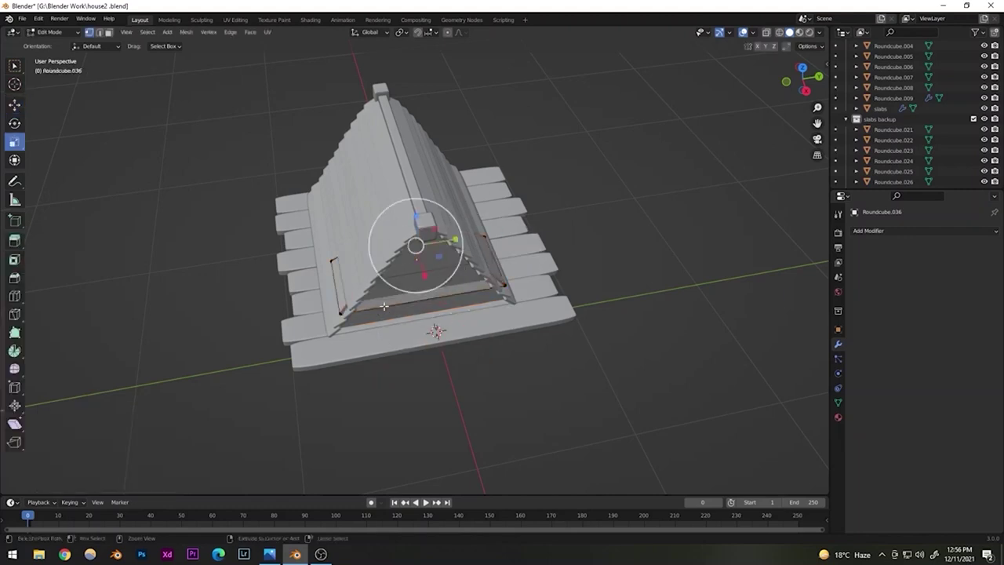
{"action": "key", "text": "ctrl+z"}
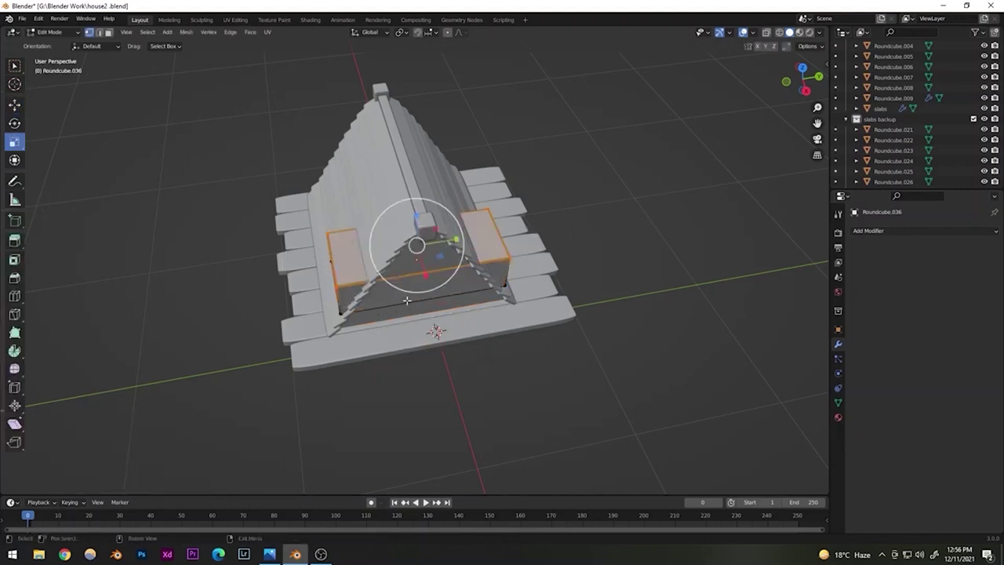
- In the right orthographic view, scale the middle board's upper edge along Y to about 0.533
{"action": "middle_click_drag", "start_coordinate": [387, 304], "coordinate": [361, 286]}
{"action": "key", "text": "ctrl+KP_1"}
{"action": "key", "text": "KP_3"}
{"action": "scroll", "coordinate": [430, 280], "scroll_direction": "up", "scroll_amount": 6}
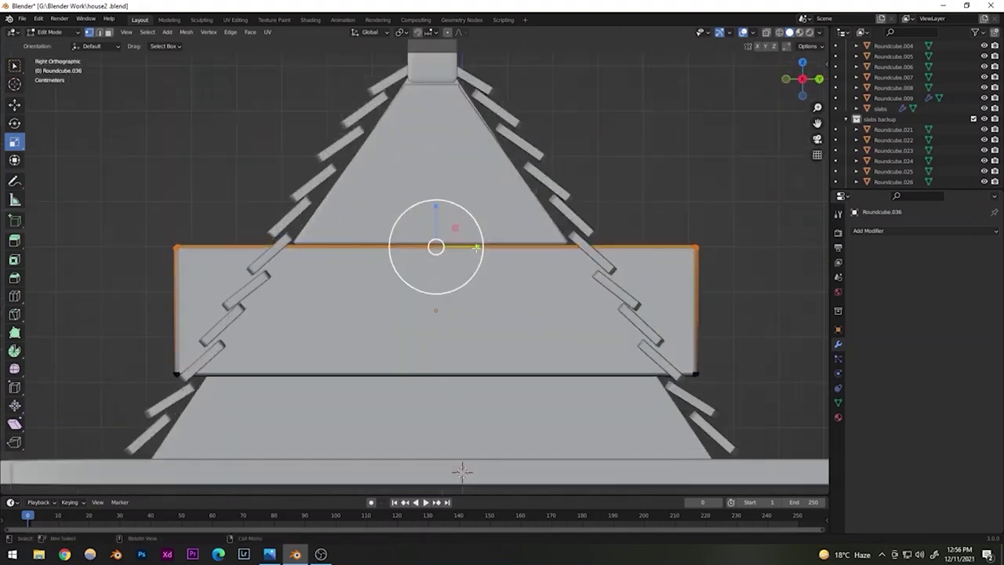
{"action": "left_click_drag", "start_coordinate": [476, 248], "coordinate": [461, 250]}
{"action": "middle_click_drag", "start_coordinate": [461, 250], "coordinate": [357, 285]}
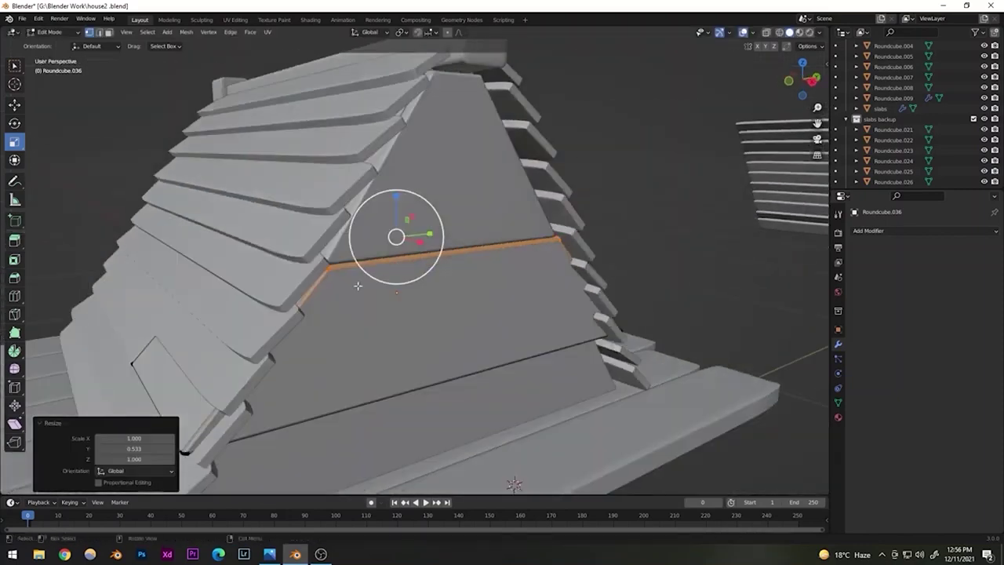
- Move the middle board's upper edge about -0.01 m along Y to line up with the board above
{"action": "middle_click_drag", "start_coordinate": [307, 306], "coordinate": [349, 287], "text": "alt"}
{"action": "scroll", "coordinate": [368, 269], "scroll_direction": "up", "scroll_amount": 4}
{"action": "middle_click_drag", "start_coordinate": [425, 274], "coordinate": [428, 293], "text": "shift"}
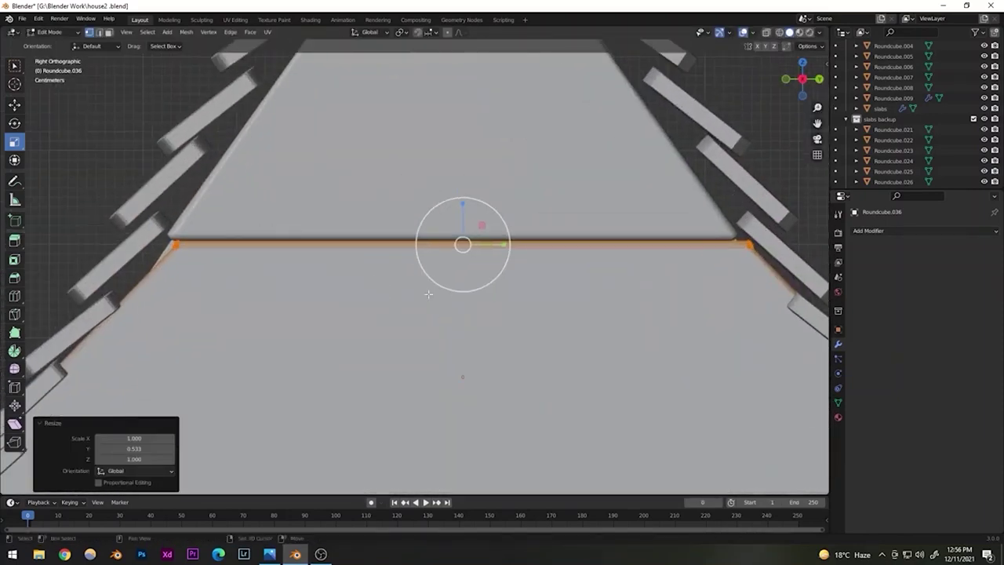
{"action": "left_click", "coordinate": [13, 107]}
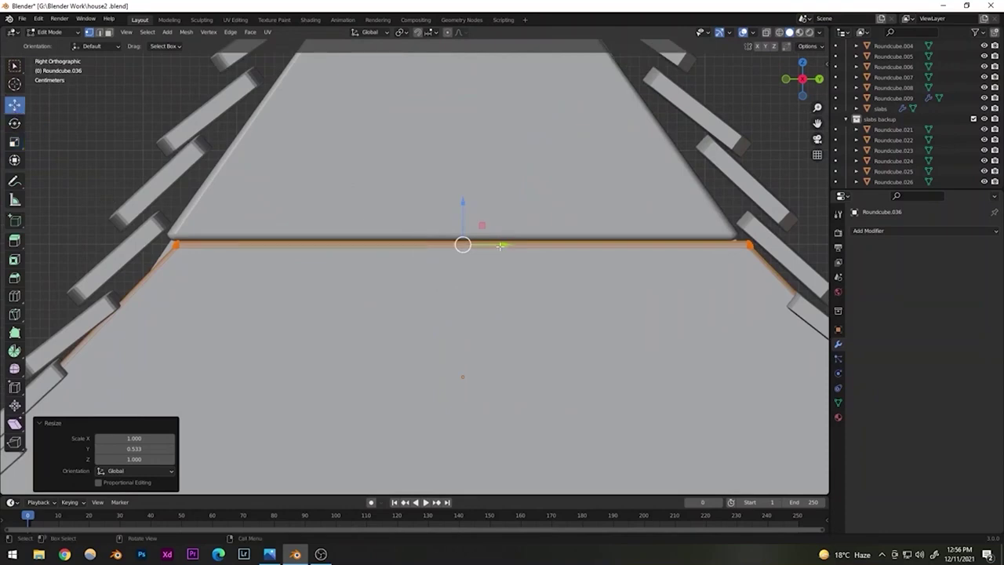
{"action": "left_click_drag", "start_coordinate": [500, 245], "coordinate": [495, 247]}
{"action": "scroll", "coordinate": [471, 290], "scroll_direction": "down", "scroll_amount": 6}
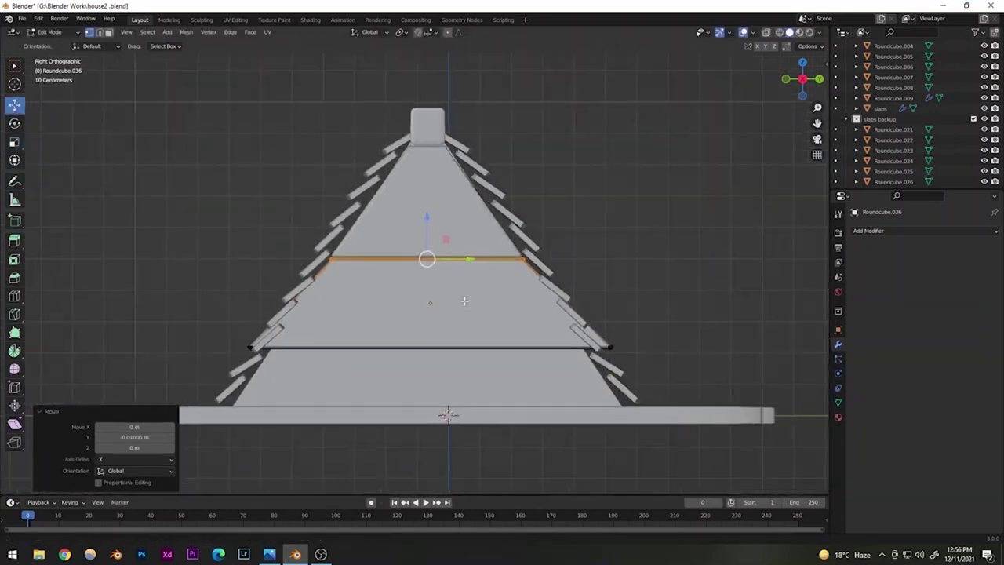
{"action": "middle_click_drag", "start_coordinate": [465, 301], "coordinate": [440, 269], "text": "shift"}
{"action": "left_click", "coordinate": [535, 291]}
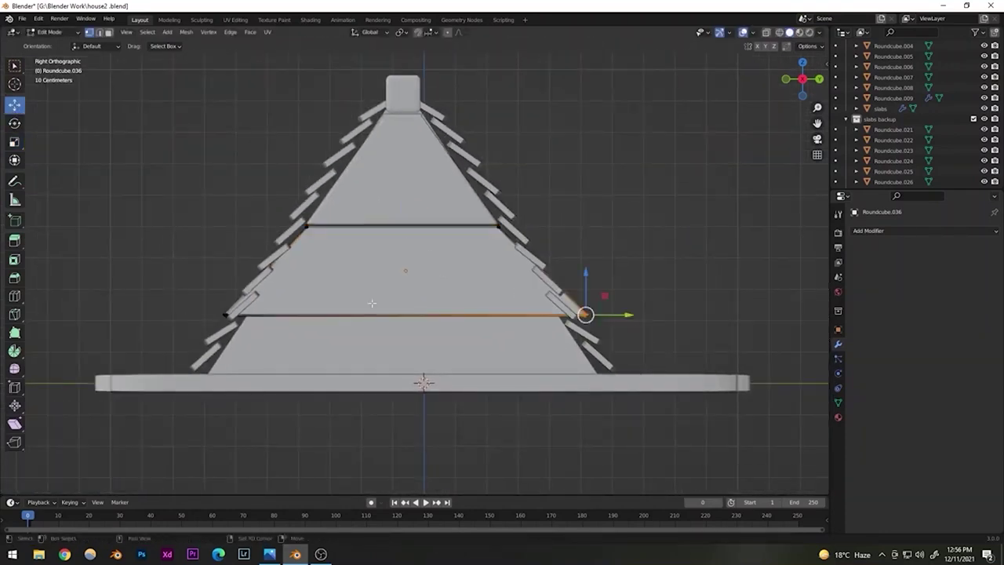
{"action": "left_click", "coordinate": [222, 305], "text": "shift"}
{"action": "scroll", "coordinate": [73, 168], "scroll_direction": "up", "scroll_amount": 4}
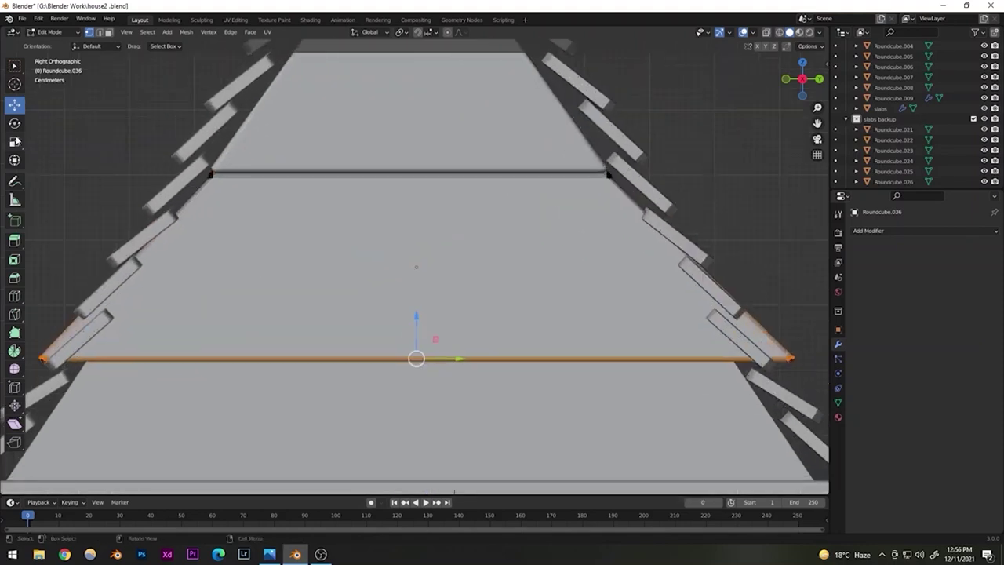
{"action": "left_click", "coordinate": [14, 141]}
{"action": "left_click_drag", "start_coordinate": [461, 359], "coordinate": [452, 358]}
{"action": "key", "text": "ctrl+z"}
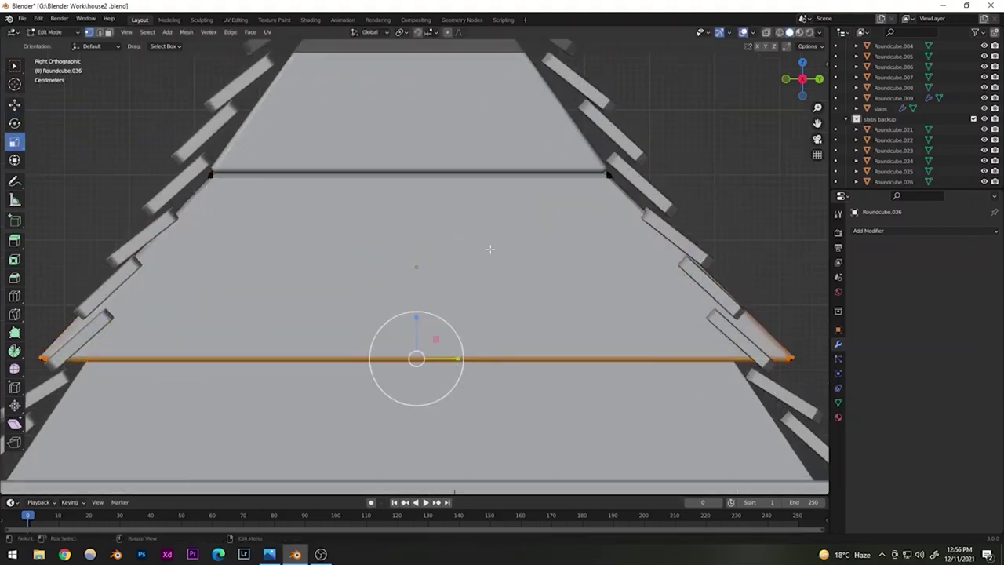
- With X-ray enabled, narrow the middle board's whole lower edge along Y to the wall slope and shift it about 0.006 m along Y
{"action": "left_click", "coordinate": [766, 32]}
{"action": "scroll", "coordinate": [682, 308], "scroll_direction": "down", "scroll_amount": 2}
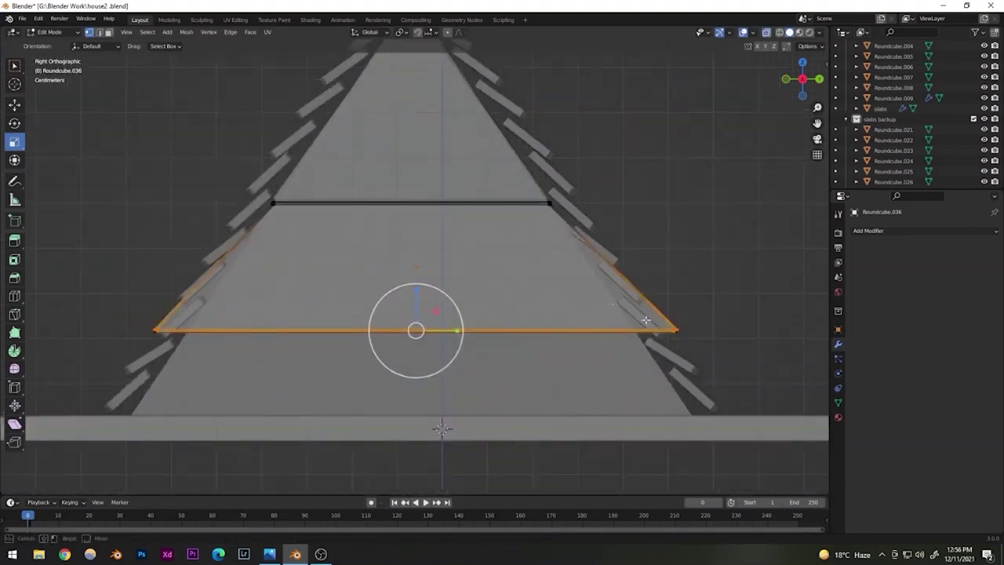
{"action": "key", "text": "ctrl+z"}
{"action": "left_click_drag", "start_coordinate": [118, 303], "coordinate": [202, 338], "text": "shift"}
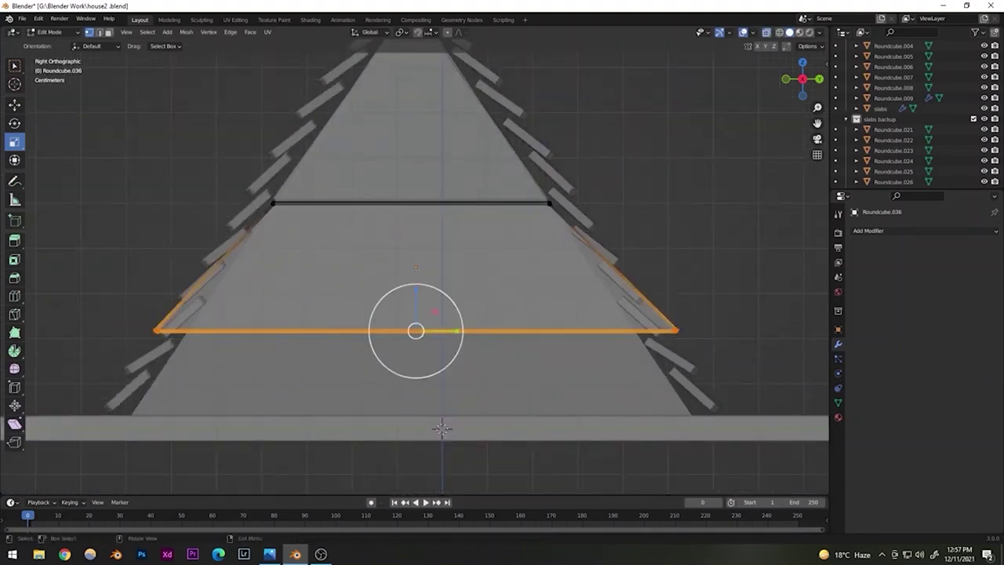
{"action": "mouse_move", "coordinate": [452, 330]}
{"action": "left_mouse_down"}
{"action": "mouse_move", "coordinate": [443, 332]}
{"action": "mouse_move", "coordinate": [454, 330]}
{"action": "left_mouse_up"}
{"action": "left_click", "coordinate": [14, 106]}
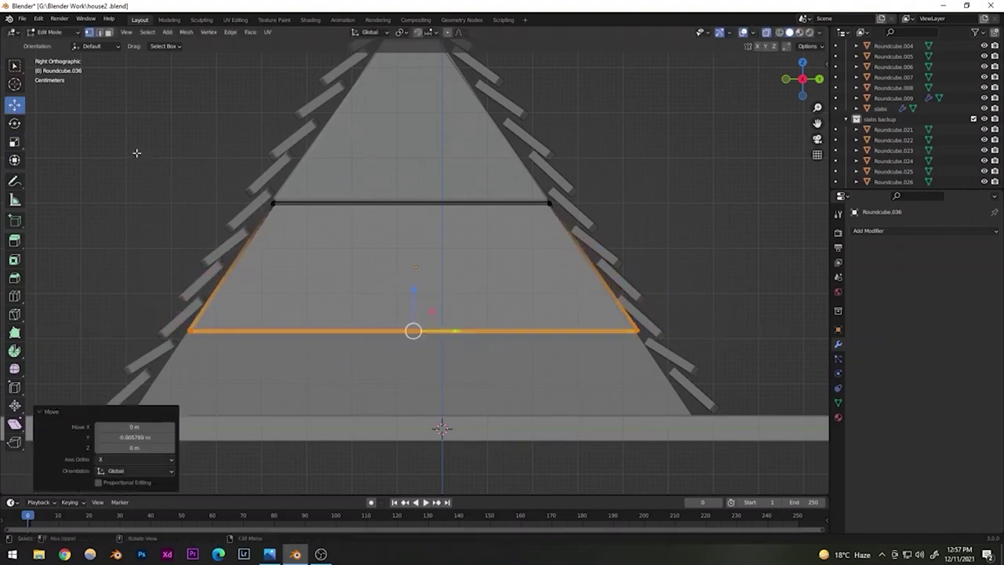
{"action": "left_click", "coordinate": [139, 152]}
- Return to Object Mode, turn off X-ray and save the house2 file
{"action": "middle_click_drag", "start_coordinate": [285, 269], "coordinate": [384, 276]}
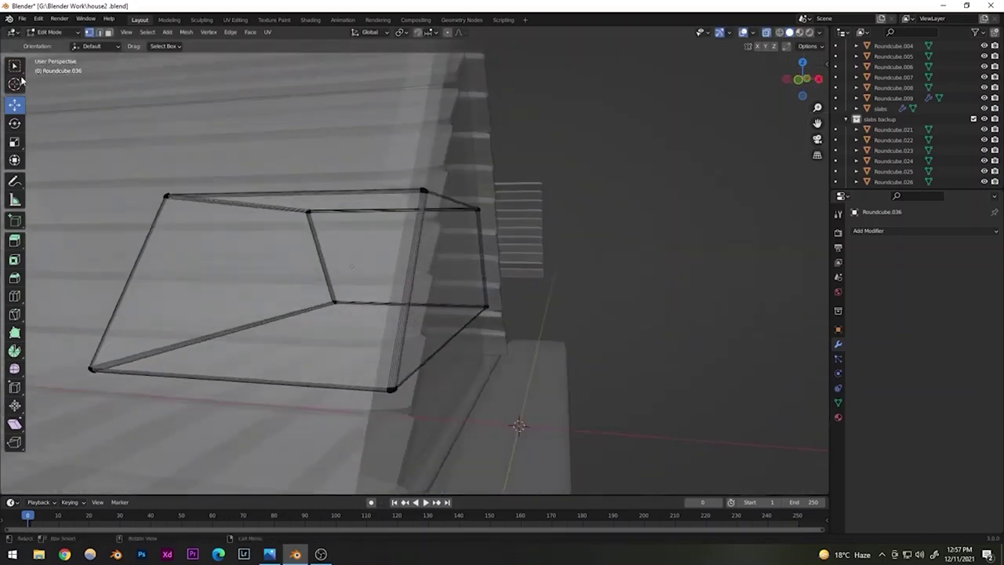
{"action": "left_click", "coordinate": [63, 33]}
{"action": "left_click", "coordinate": [66, 47]}
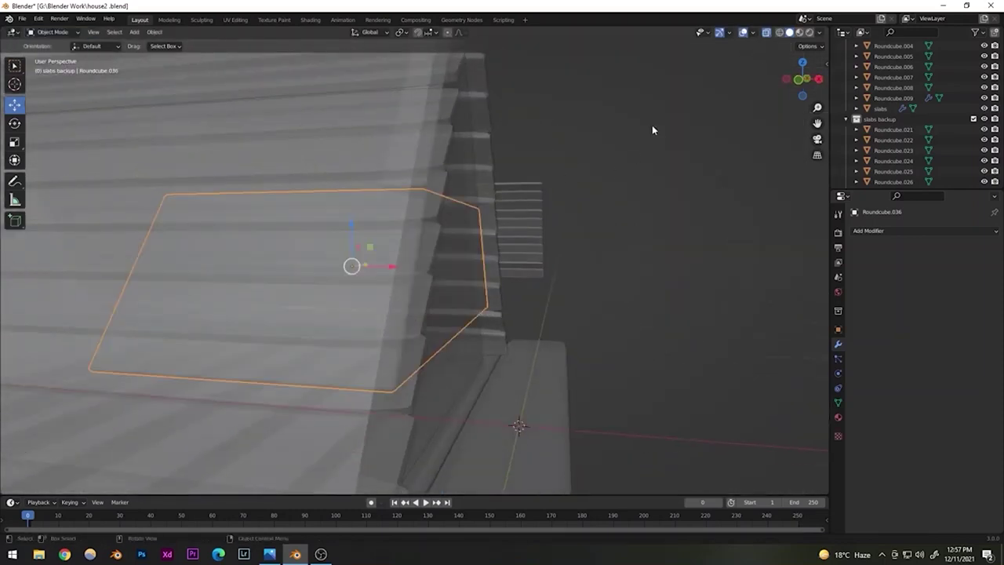
{"action": "left_click", "coordinate": [767, 34]}
{"action": "left_click", "coordinate": [704, 118]}
{"action": "scroll", "coordinate": [580, 188], "scroll_direction": "down", "scroll_amount": 6}
{"action": "middle_click_drag", "start_coordinate": [458, 265], "coordinate": [350, 261]}
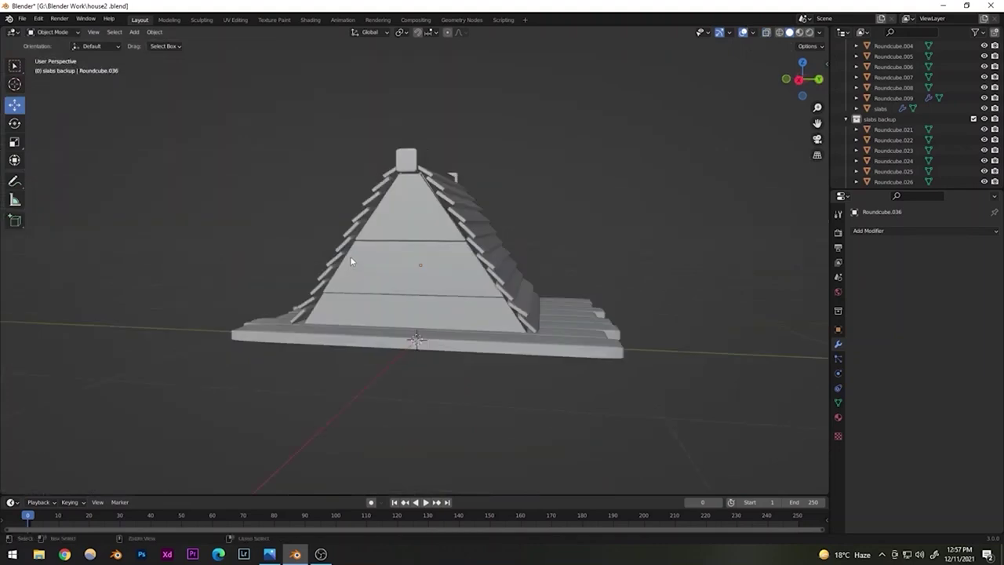
{"action": "key", "text": "ctrl+s"}
- Inspect the front wall up close, select the middle board and save the file again
{"action": "scroll", "coordinate": [388, 298], "scroll_direction": "up", "scroll_amount": 4}
{"action": "middle_click_drag", "start_coordinate": [385, 314], "coordinate": [319, 310]}
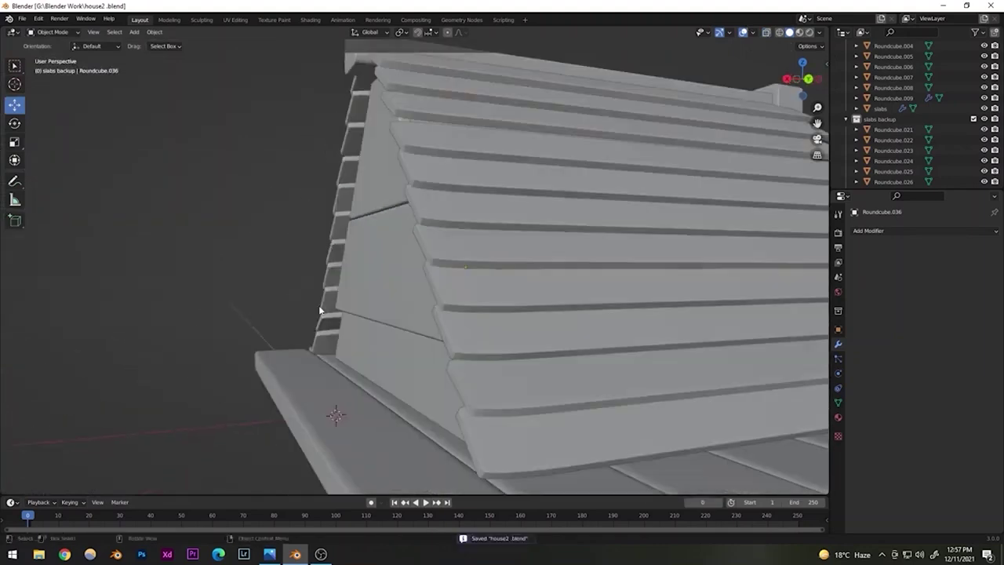
{"action": "middle_click_drag", "start_coordinate": [394, 339], "coordinate": [374, 247]}
{"action": "scroll", "coordinate": [415, 322], "scroll_direction": "up", "scroll_amount": 2}
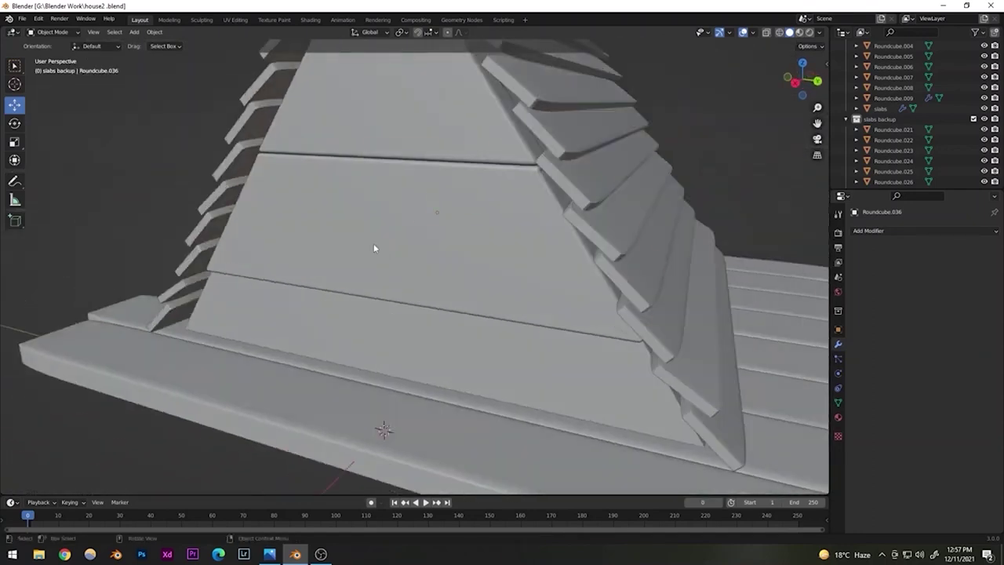
{"action": "left_click", "coordinate": [442, 274]}
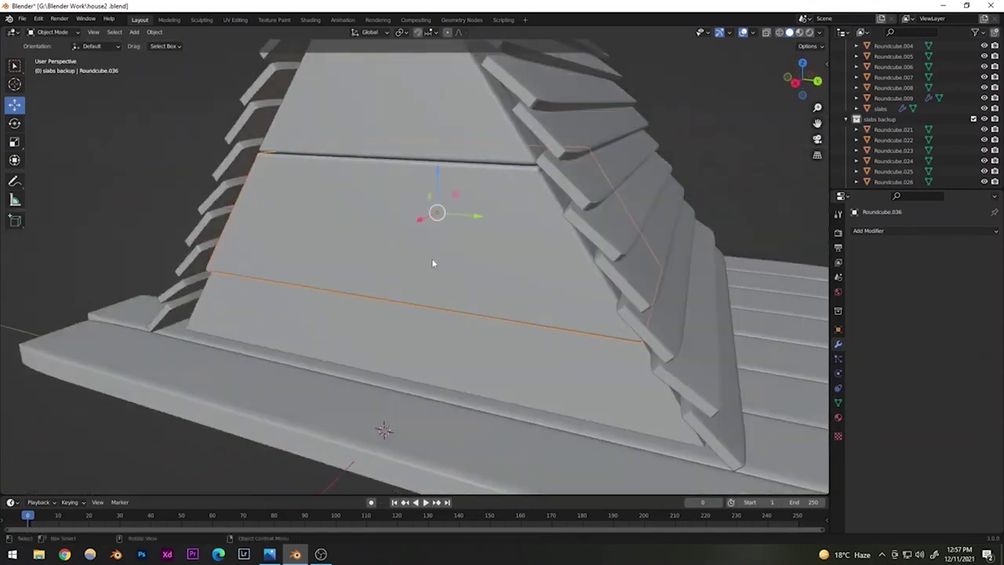
{"action": "key", "text": "ctrl+s"}
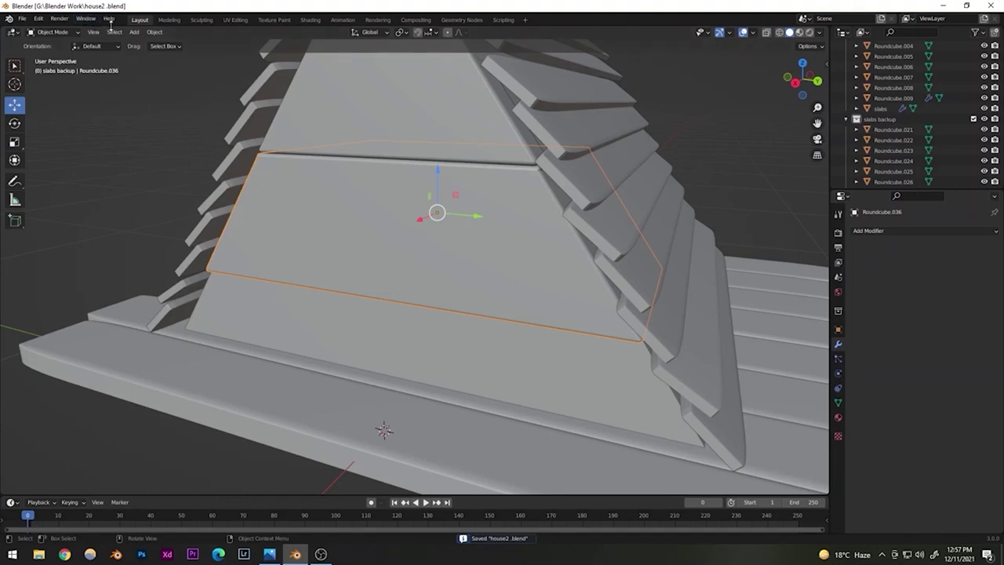
{"action": "left_click", "coordinate": [134, 31]}
{"action": "mouse_move", "coordinate": [149, 44]}
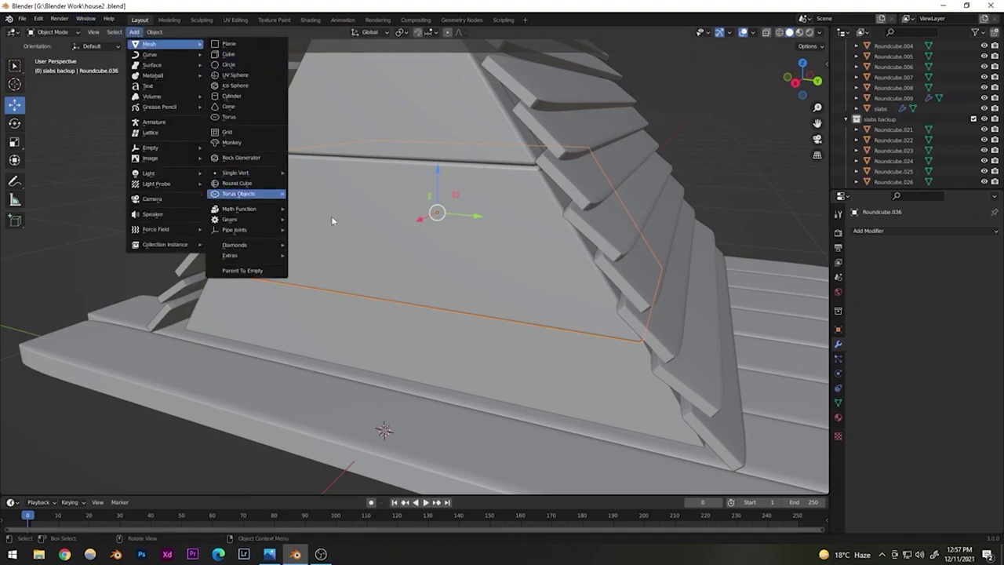
{"action": "left_click", "coordinate": [73, 262]}
{"action": "left_click", "coordinate": [365, 238]}
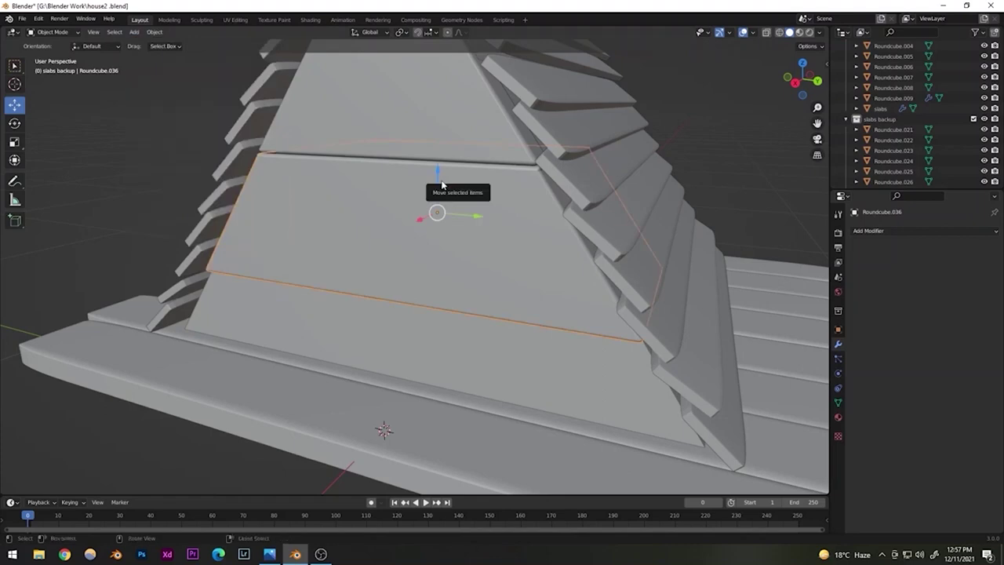
- Duplicate the middle wall board and move the copy straight down along Z to just above the floor slab
{"action": "key", "text": "shift+d"}
{"action": "right_click", "coordinate": [440, 180]}
{"action": "key", "text": "g"}
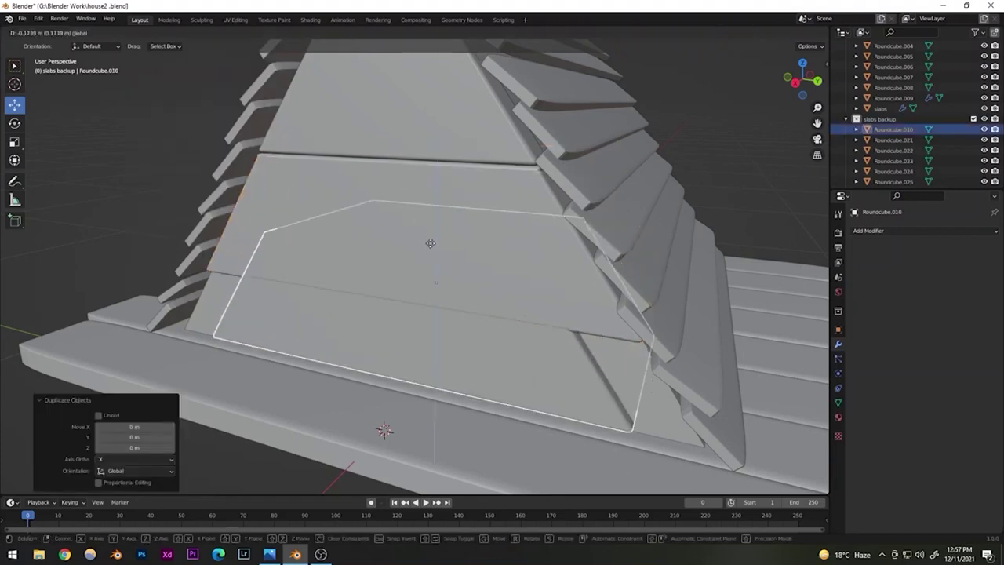
{"action": "left_click", "coordinate": [432, 236]}
{"action": "middle_click_drag", "start_coordinate": [431, 236], "coordinate": [385, 300]}
{"action": "left_click_drag", "start_coordinate": [397, 297], "coordinate": [396, 296]}
- Open the lower board copy in Edit Mode, seen from the right orthographic view
{"action": "mouse_move", "coordinate": [470, 328]}
{"action": "middle_mouse_down", "text": "alt"}
{"action": "mouse_move", "coordinate": [451, 332]}
{"action": "mouse_move", "coordinate": [470, 332]}
{"action": "middle_mouse_up", "text": "alt"}
{"action": "middle_click_drag", "start_coordinate": [470, 333], "coordinate": [330, 336], "text": "alt"}
{"action": "scroll", "coordinate": [389, 320], "scroll_direction": "up", "scroll_amount": 2}
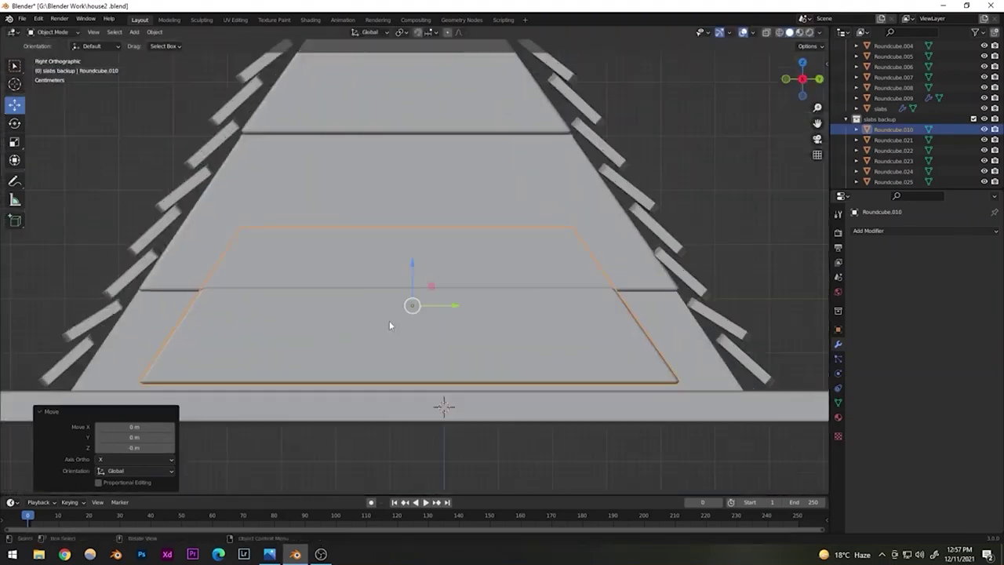
{"action": "left_click", "coordinate": [51, 32]}
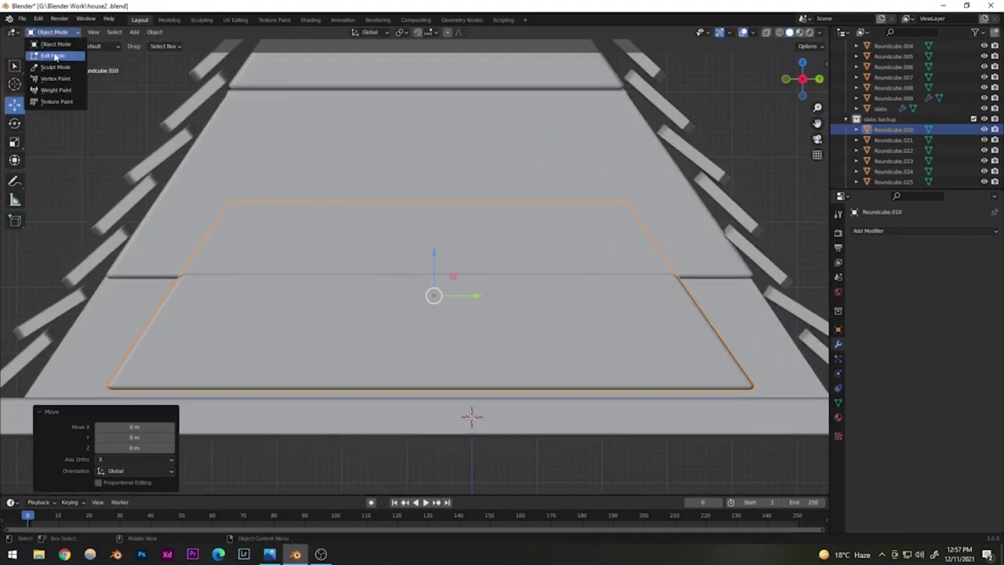
{"action": "left_click", "coordinate": [49, 48]}
{"action": "left_click", "coordinate": [229, 204]}
{"action": "left_click", "coordinate": [625, 205], "text": "shift"}
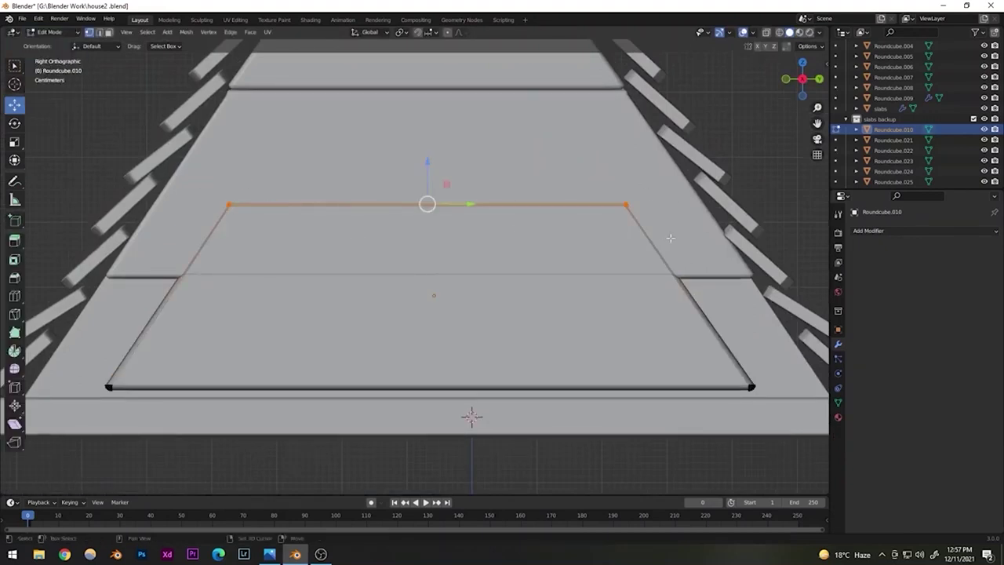
{"action": "left_click_drag", "start_coordinate": [423, 165], "coordinate": [418, 240]}
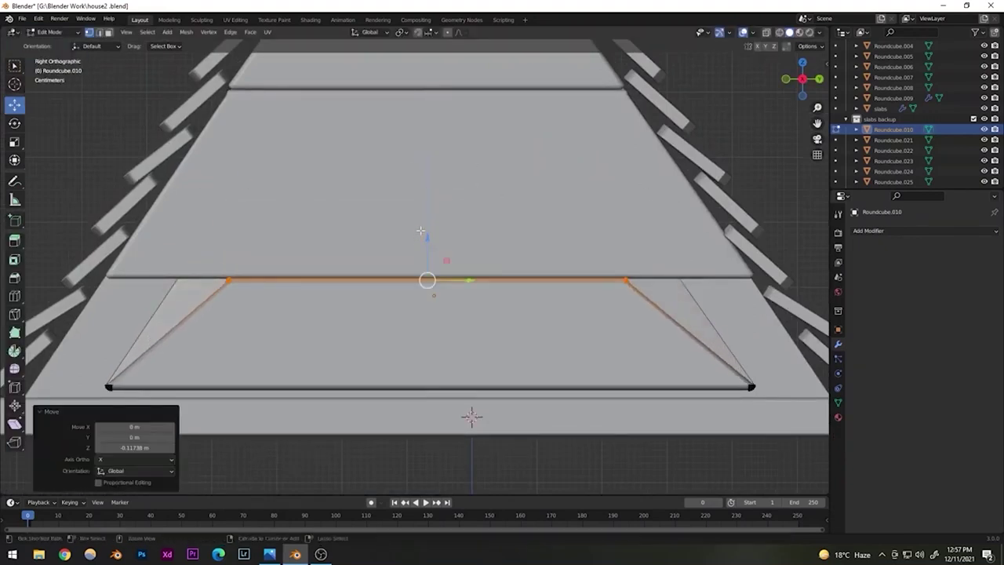
{"action": "key", "text": "ctrl+z"}
- With X-ray enabled, lower the copy's upper edge about 0.12 m along Z and widen it along Y to match the middle board's bottom
{"action": "left_click", "coordinate": [766, 32]}
{"action": "left_click", "coordinate": [228, 204]}
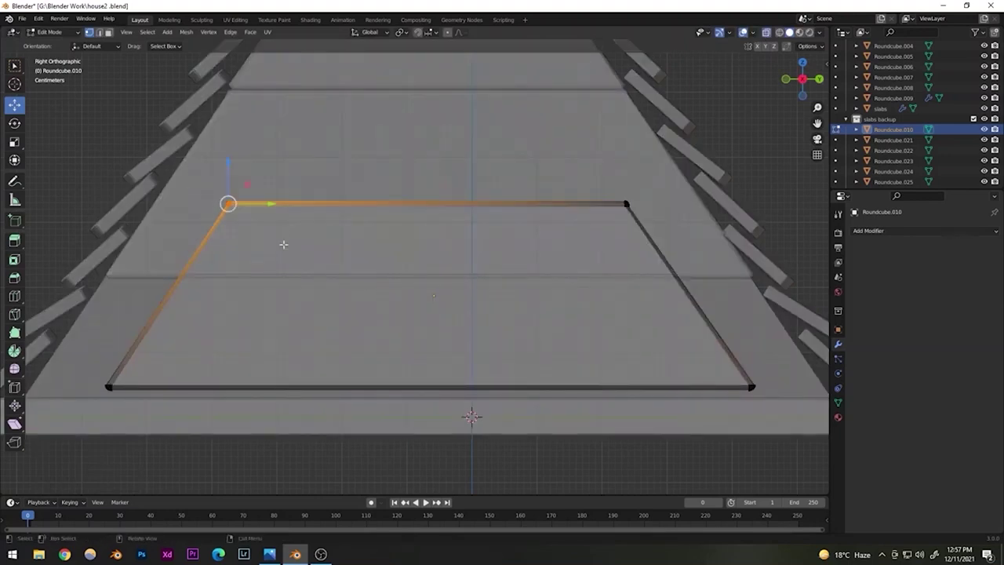
{"action": "left_click", "coordinate": [624, 205], "text": "shift"}
{"action": "left_click_drag", "start_coordinate": [425, 159], "coordinate": [429, 238]}
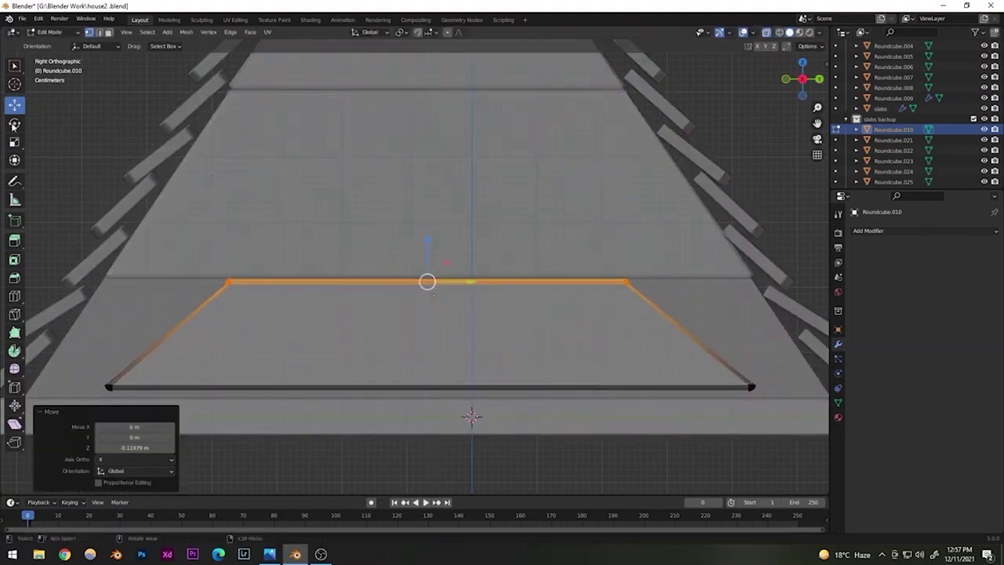
{"action": "left_click", "coordinate": [14, 141]}
{"action": "left_click_drag", "start_coordinate": [468, 283], "coordinate": [495, 275]}
- Scale the lower board's bottom edge along Y to about 1.238 so its sides follow the wall slope
{"action": "left_click_drag", "start_coordinate": [80, 366], "coordinate": [123, 403]}
{"action": "left_click_drag", "start_coordinate": [717, 356], "coordinate": [784, 410], "text": "shift"}
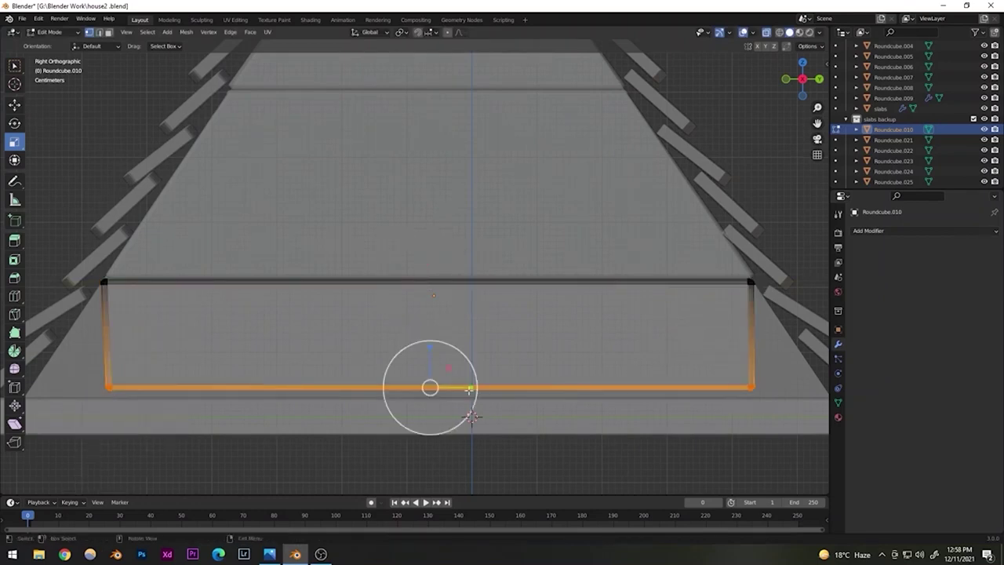
{"action": "left_click_drag", "start_coordinate": [469, 388], "coordinate": [477, 387]}
{"action": "scroll", "coordinate": [478, 387], "scroll_direction": "down", "scroll_amount": 3}
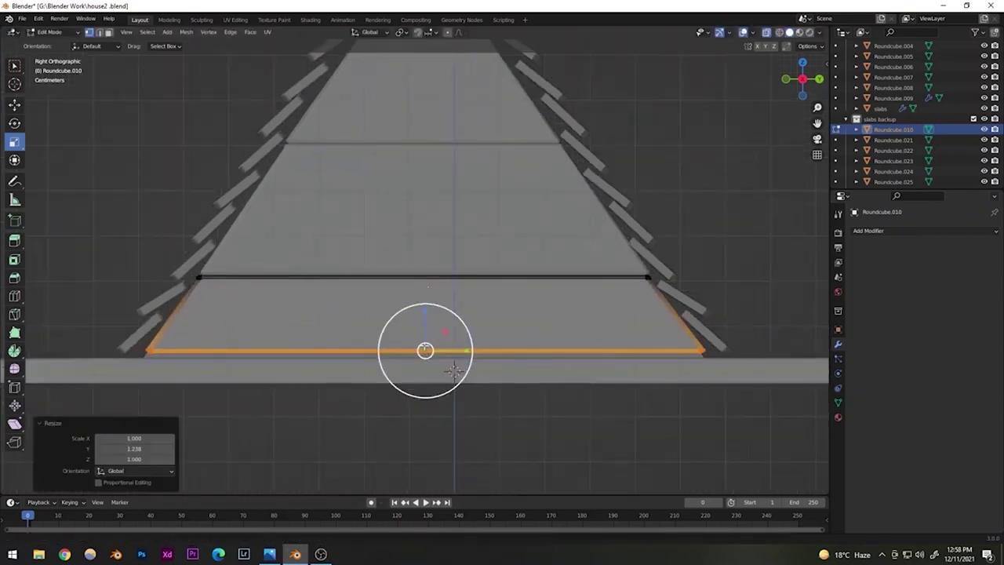
- Lower the bottom edge onto the floor slab and scale it along Y to about 1.012
{"action": "middle_click_drag", "start_coordinate": [424, 347], "coordinate": [421, 341], "text": "shift"}
{"action": "left_click", "coordinate": [13, 107]}
{"action": "left_click_drag", "start_coordinate": [422, 304], "coordinate": [419, 310]}
{"action": "key", "text": "shift+space"}
{"action": "key", "text": "s"}
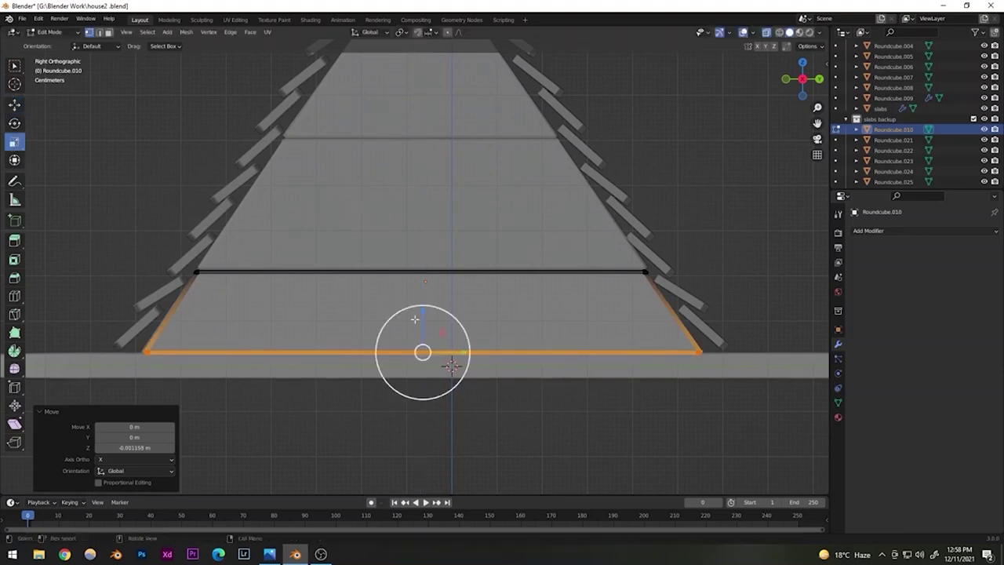
{"action": "left_click_drag", "start_coordinate": [462, 356], "coordinate": [467, 355]}
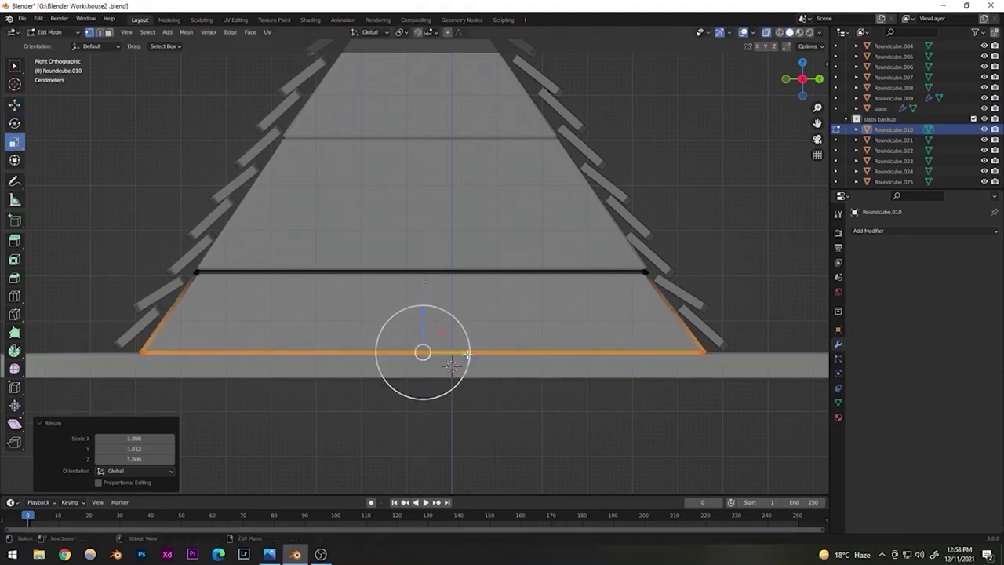
- Finish editing the lower board, return to Object Mode and view the whole house in perspective
{"action": "left_click", "coordinate": [710, 160]}
{"action": "left_click", "coordinate": [49, 31]}
{"action": "left_click", "coordinate": [51, 40]}
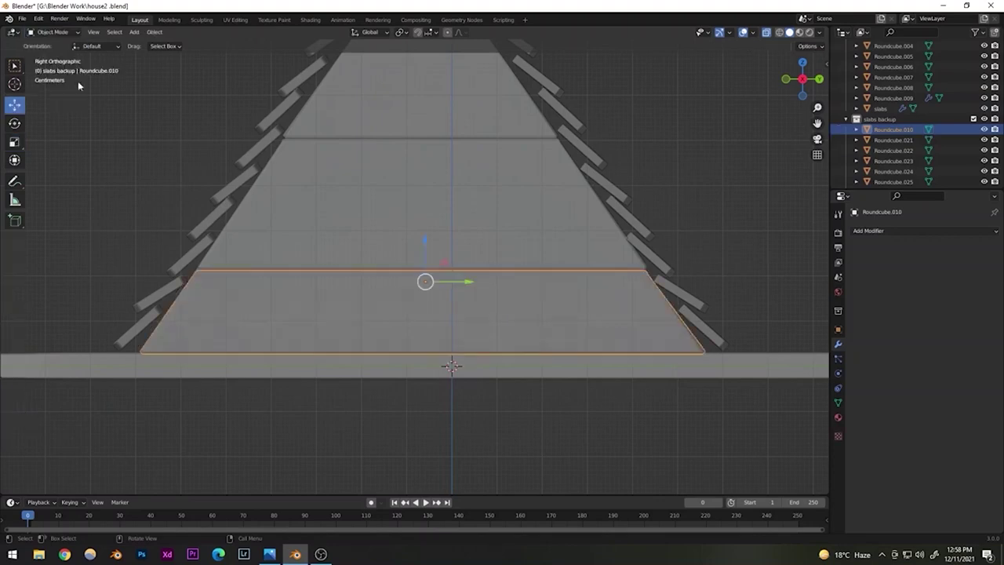
{"action": "scroll", "coordinate": [345, 247], "scroll_direction": "down", "scroll_amount": 5}
{"action": "middle_click_drag", "start_coordinate": [346, 247], "coordinate": [285, 262]}
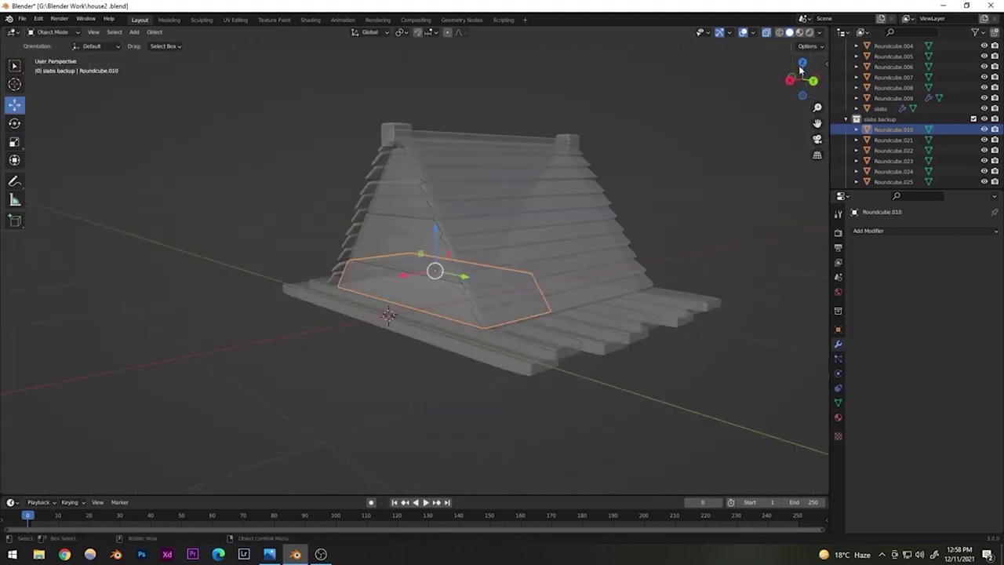
- Turn off X-ray display, clear the selection and save the house file
{"action": "left_click", "coordinate": [766, 33]}
{"action": "left_click", "coordinate": [653, 125]}
{"action": "key", "text": "ctrl+s"}
{"action": "scroll", "coordinate": [431, 218], "scroll_direction": "down", "scroll_amount": 3}
{"action": "middle_click_drag", "start_coordinate": [461, 244], "coordinate": [381, 274]}
{"action": "scroll", "coordinate": [467, 240], "scroll_direction": "up", "scroll_amount": 6}
{"action": "scroll", "coordinate": [480, 254], "scroll_direction": "down", "scroll_amount": 5}
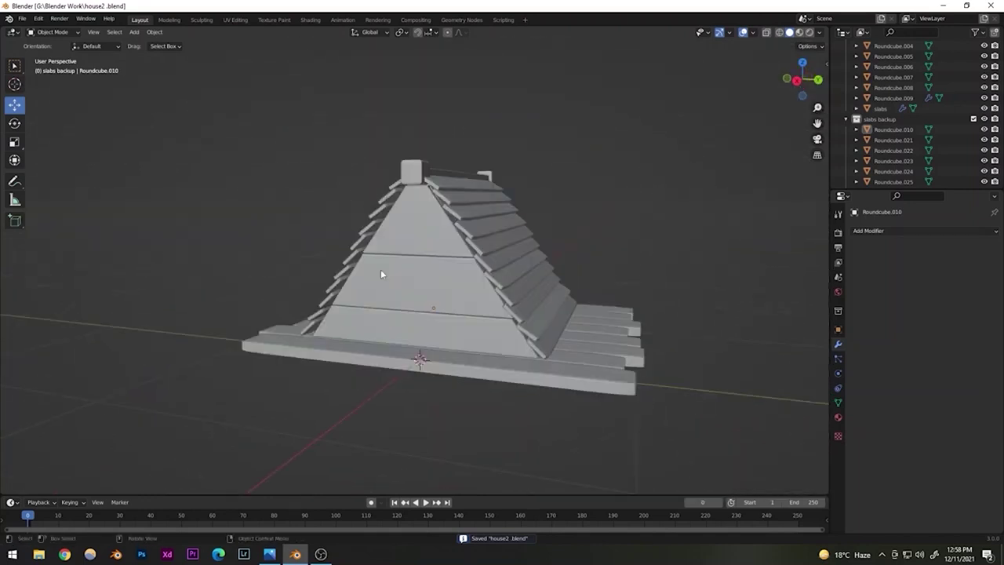
{"action": "scroll", "coordinate": [381, 271], "scroll_direction": "up", "scroll_amount": 2}
{"action": "middle_click_drag", "start_coordinate": [404, 325], "coordinate": [380, 324], "text": "shift"}
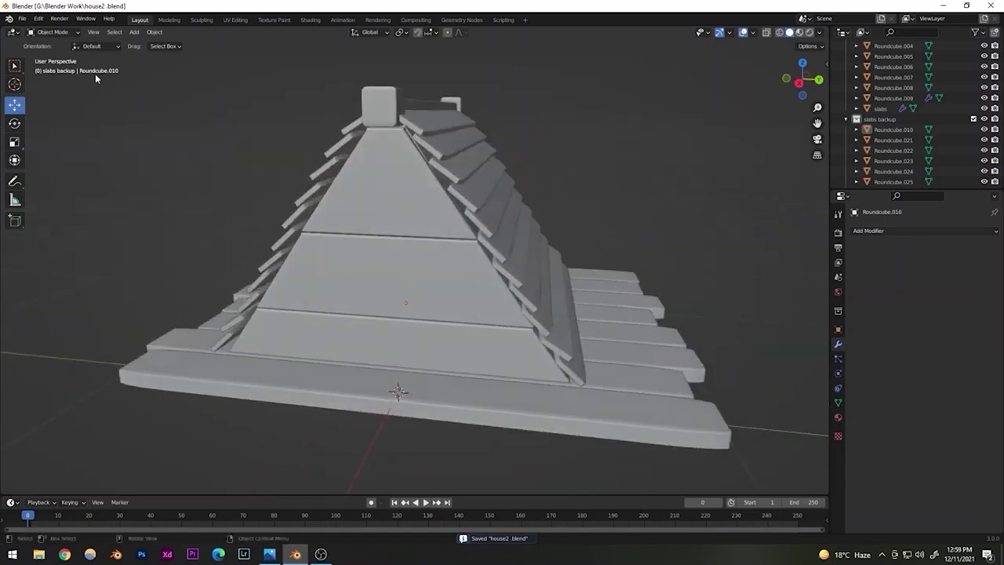
- Add a Round Cube mesh at the world origin in front of the house
{"action": "left_click", "coordinate": [134, 32]}
{"action": "mouse_move", "coordinate": [145, 45]}
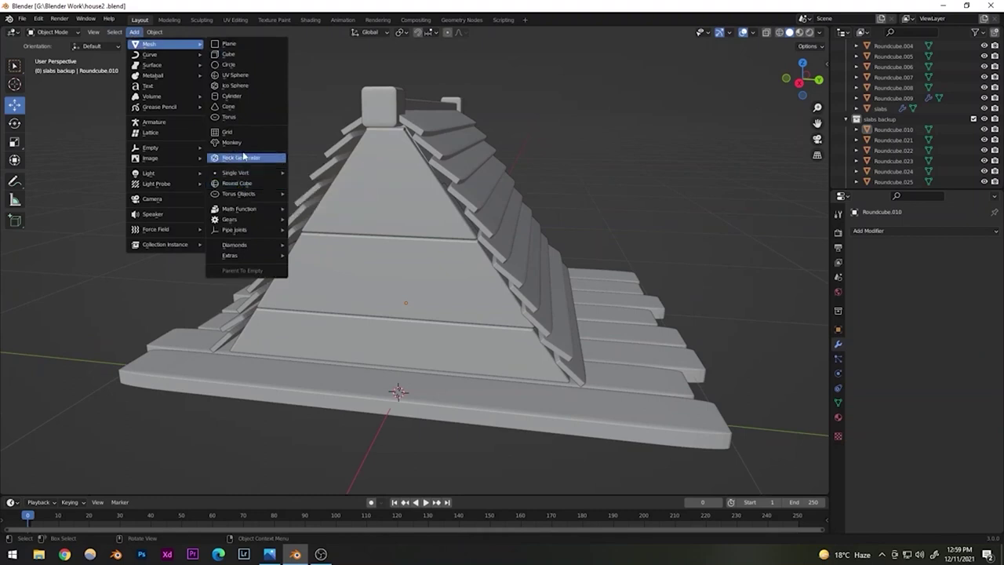
{"action": "left_click", "coordinate": [237, 182]}
{"action": "scroll", "coordinate": [327, 364], "scroll_direction": "down", "scroll_amount": 4}
{"action": "middle_click_drag", "start_coordinate": [327, 366], "coordinate": [298, 362]}
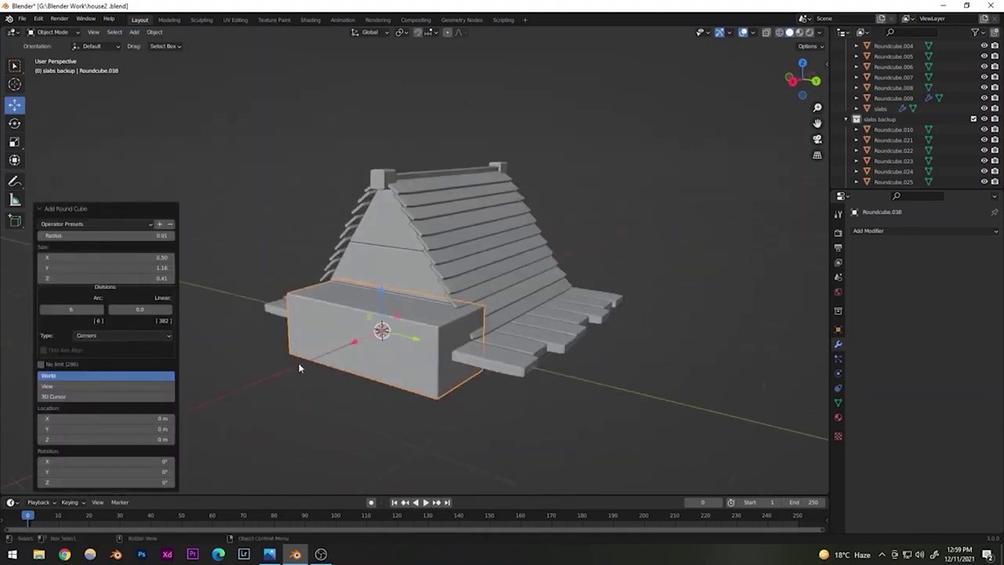
{"action": "scroll", "coordinate": [298, 362], "scroll_direction": "up", "scroll_amount": 3}
- Try corner radii of 0.03 and 0.02 on the new round cube
{"action": "left_click", "coordinate": [164, 236]}
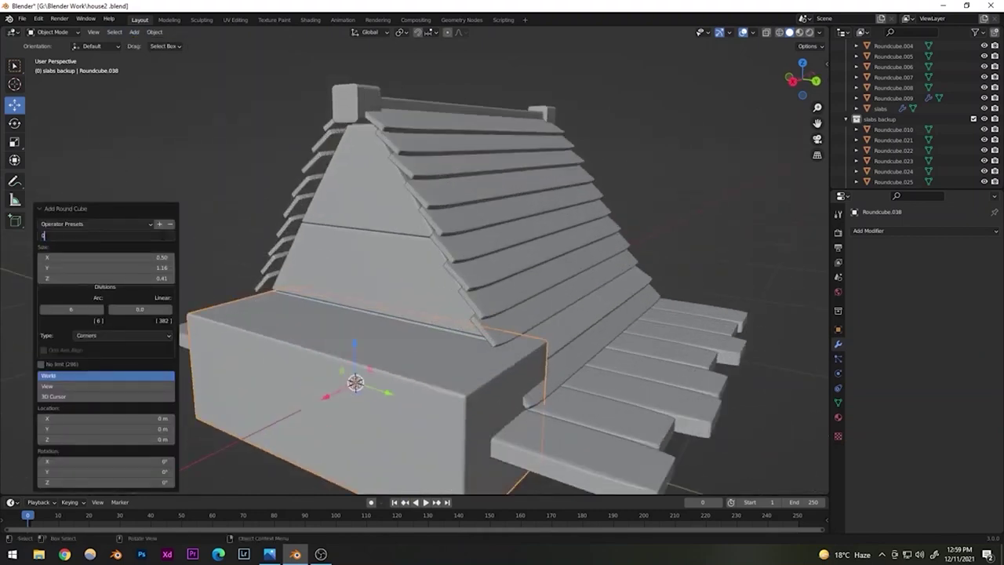
{"action": "type", "text": "0.03"}
{"action": "key", "text": "Return"}
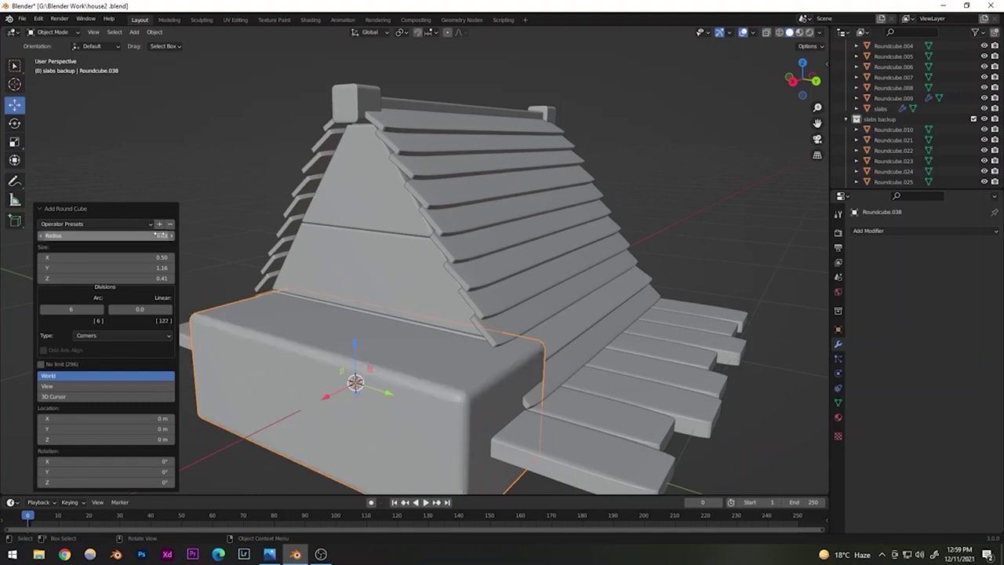
{"action": "left_click", "coordinate": [156, 235]}
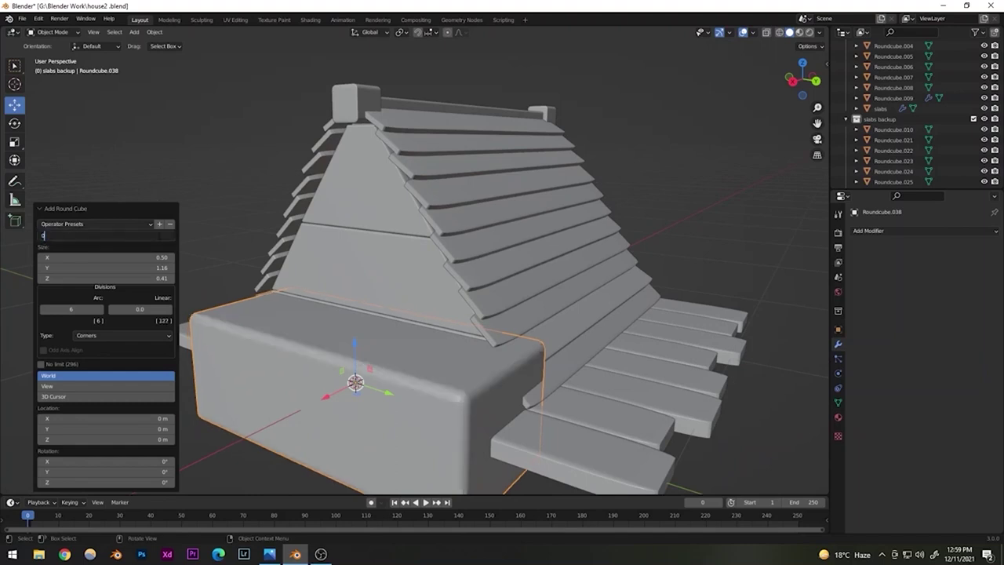
{"action": "type", "text": "0.02"}
{"action": "key", "text": "Return"}
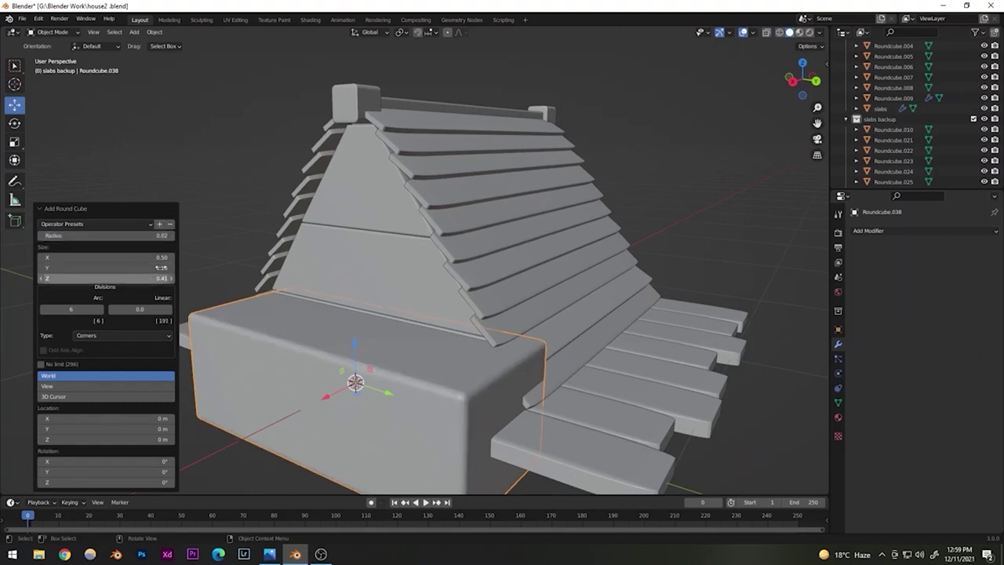
- Set the round cube's X size to 0.05 and radius to 0.01, and reduce its Y and Z sizes to form a thin bar
{"action": "left_click_drag", "start_coordinate": [149, 257], "coordinate": [78, 257]}
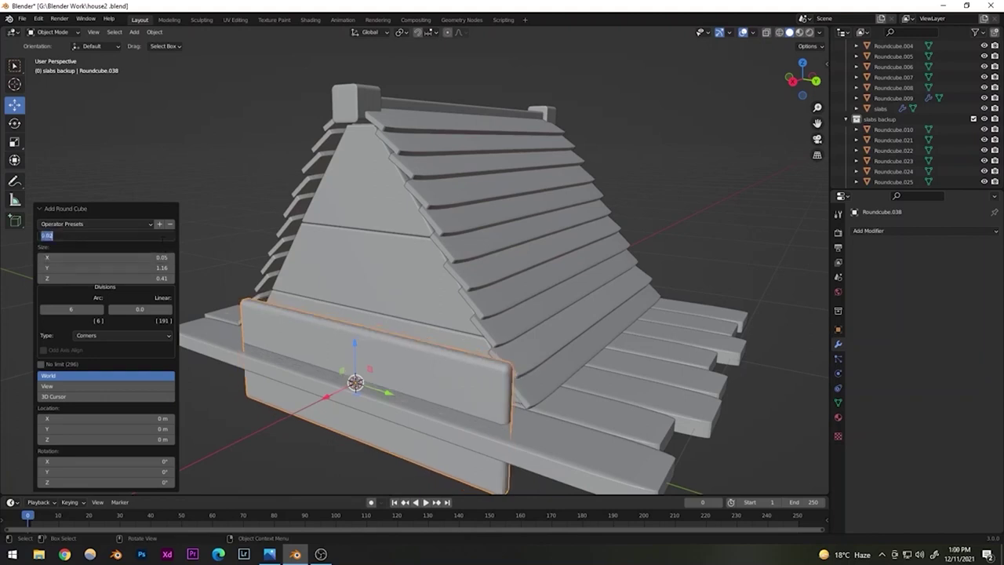
{"action": "left_click", "coordinate": [162, 239]}
{"action": "type", "text": "0.01"}
{"action": "key", "text": "Return"}
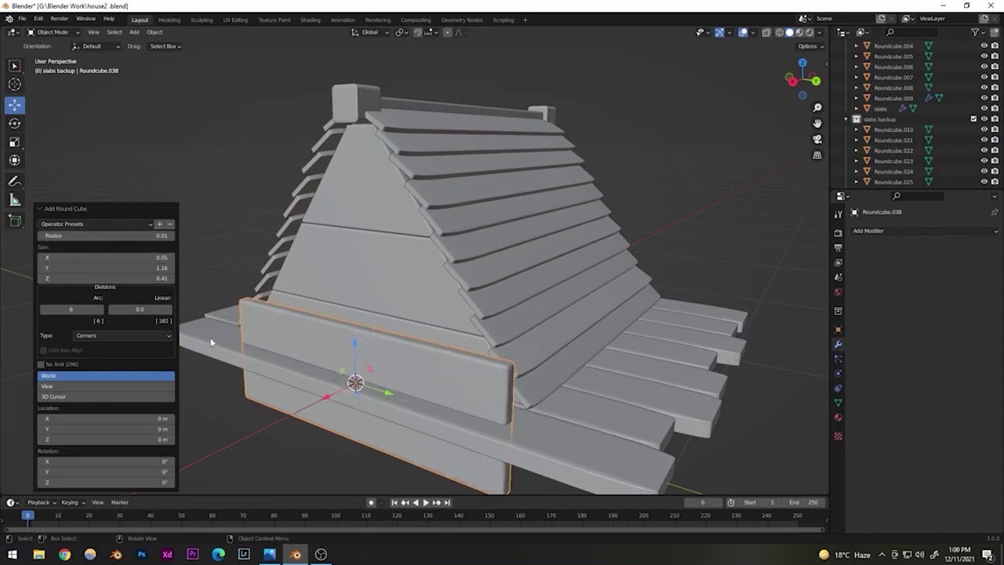
{"action": "left_click_drag", "start_coordinate": [162, 268], "coordinate": [133, 277]}
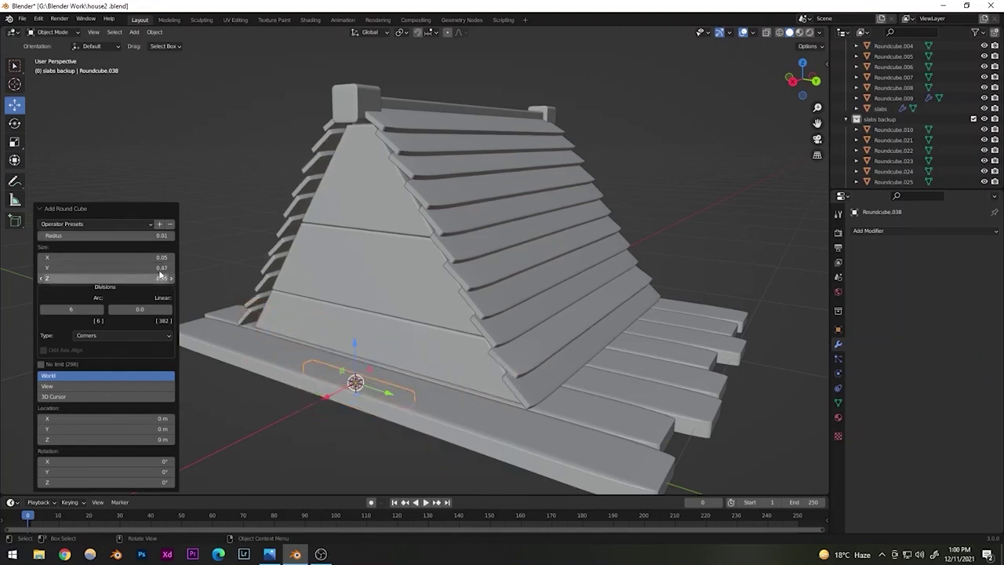
- Raise the thin bar about 0.353 m along Z in front of the middle gable board and frame it in right orthographic view
{"action": "left_click", "coordinate": [28, 131]}
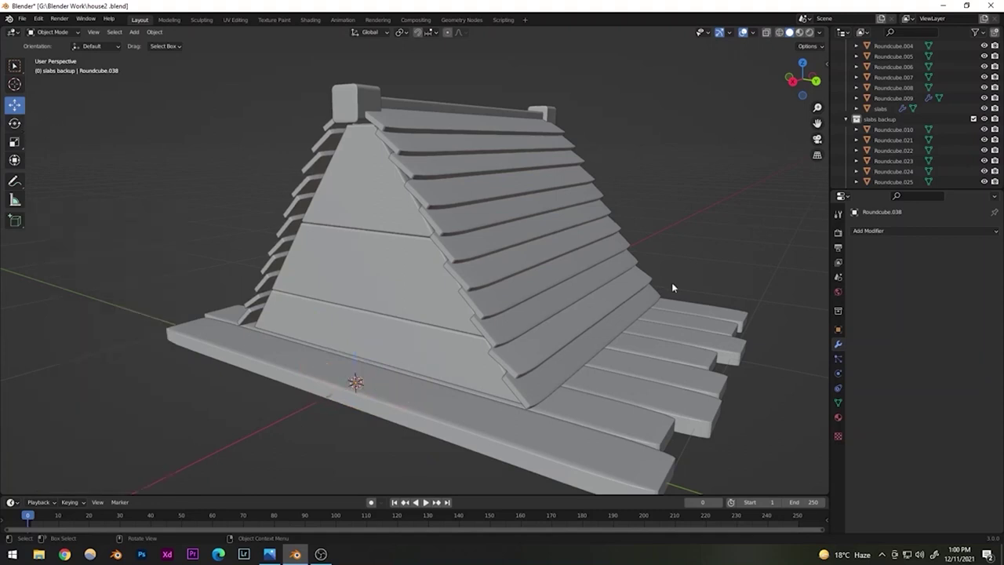
{"action": "left_click", "coordinate": [334, 378]}
{"action": "left_click", "coordinate": [336, 378]}
{"action": "key", "text": "g"}
{"action": "key", "text": "z"}
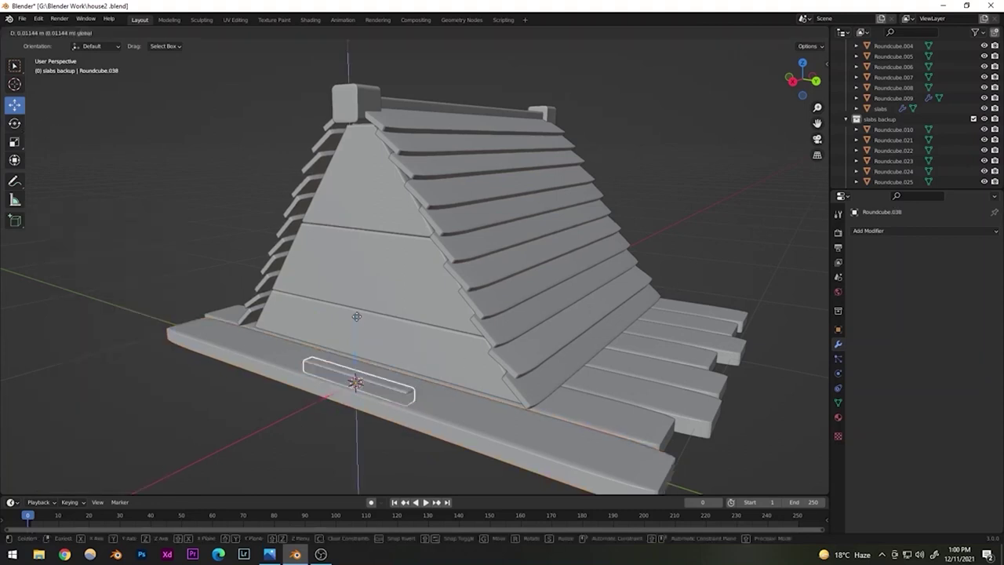
{"action": "left_click", "coordinate": [367, 255]}
{"action": "key", "text": "KP_3"}
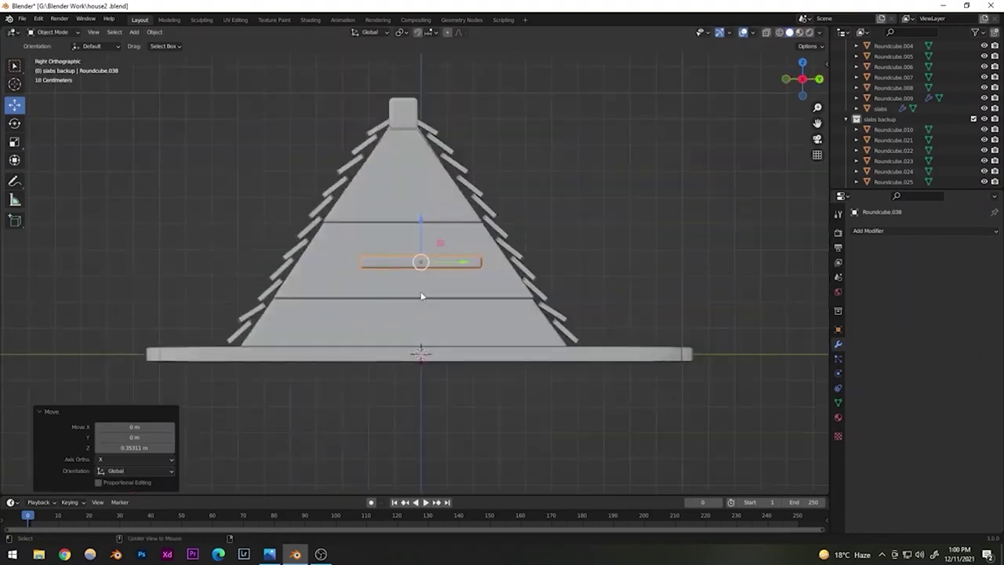
{"action": "key", "text": "KP_Decimal"}
{"action": "scroll", "coordinate": [463, 338], "scroll_direction": "down", "scroll_amount": 3}
{"action": "scroll", "coordinate": [474, 332], "scroll_direction": "up", "scroll_amount": 1}
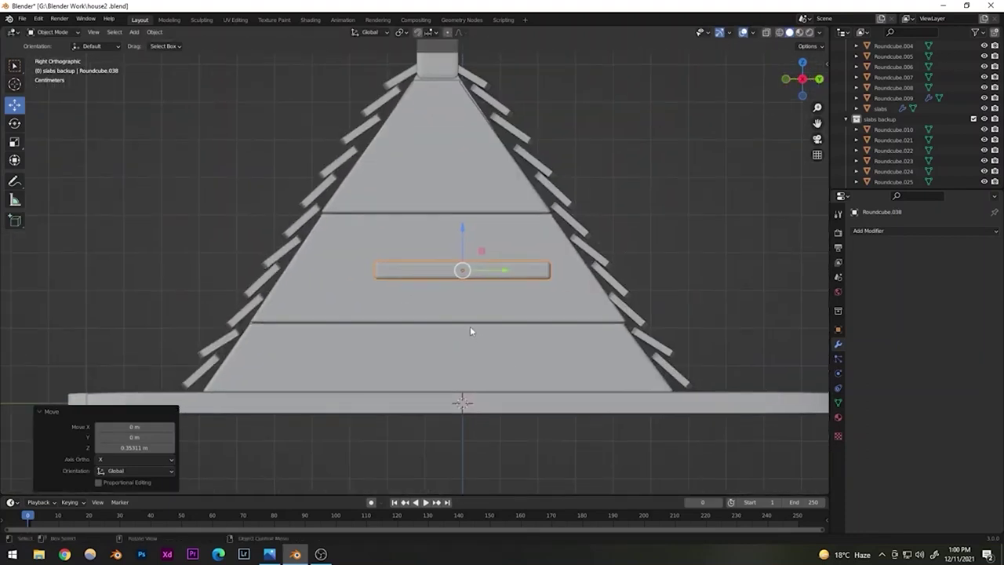
- Scale the bar down to about 0.78 and shift it slightly along negative Y
{"action": "key", "text": "s"}
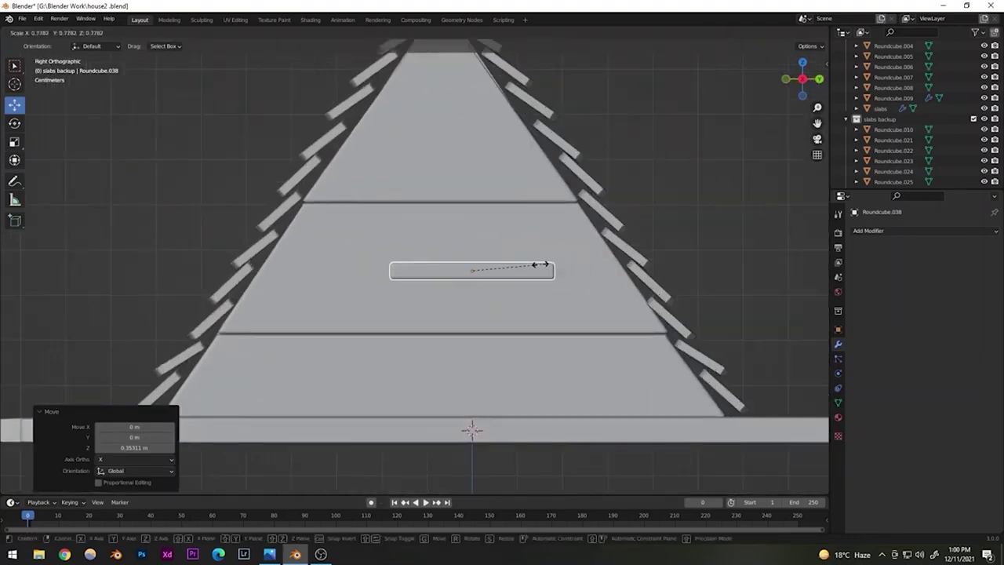
{"action": "left_click", "coordinate": [518, 273]}
{"action": "left_click_drag", "start_coordinate": [518, 273], "coordinate": [480, 269]}
- Duplicate the bar, lower the copy about 0.11 m along Z and rotate it 90° into a vertical post
{"action": "left_click", "coordinate": [14, 141]}
{"action": "key", "text": "shift+d"}
{"action": "right_click", "coordinate": [418, 269]}
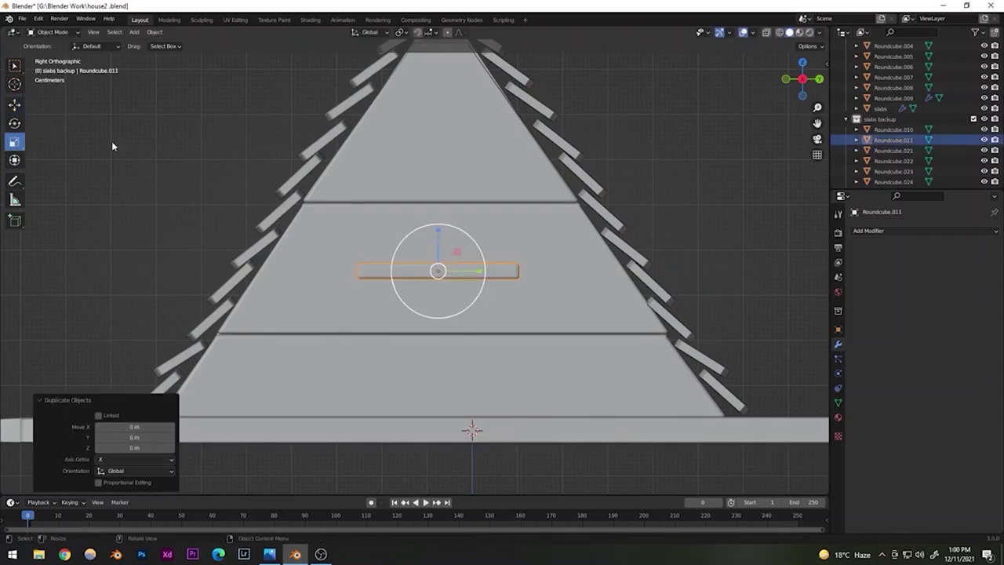
{"action": "left_click", "coordinate": [14, 105]}
{"action": "left_click_drag", "start_coordinate": [437, 234], "coordinate": [541, 302]}
{"action": "key", "text": "r"}
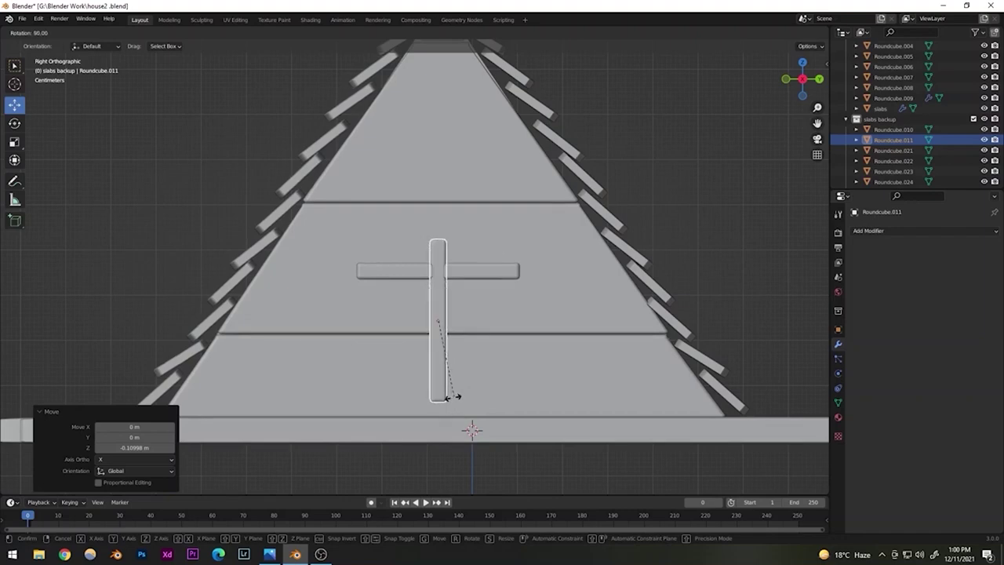
{"action": "left_click", "coordinate": [452, 395]}
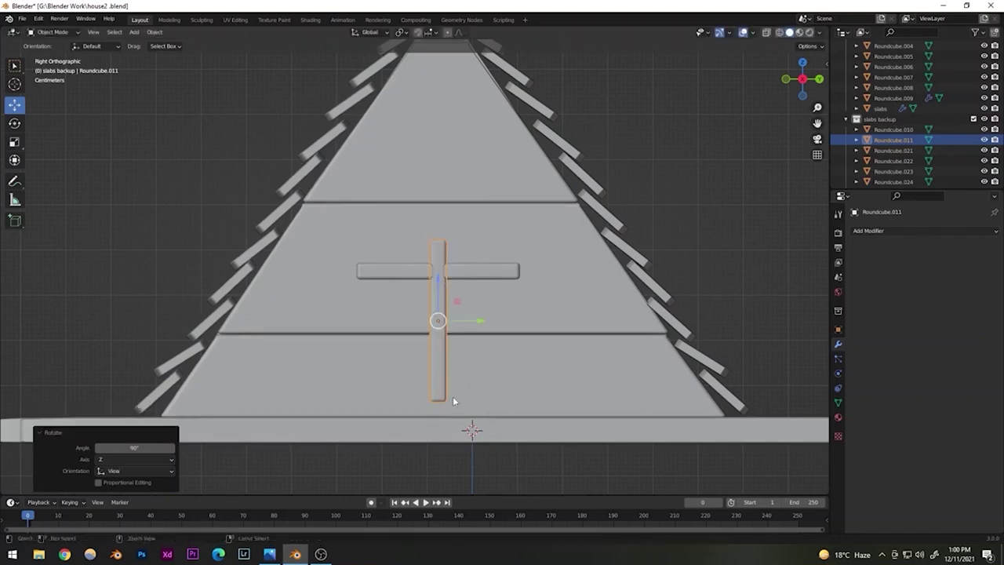
- Lower the post beneath the bar, shifting it about -0.146 m along Y to the bar's end and about -0.016 m along X
{"action": "left_click_drag", "start_coordinate": [437, 280], "coordinate": [435, 311]}
{"action": "left_click_drag", "start_coordinate": [467, 353], "coordinate": [400, 353]}
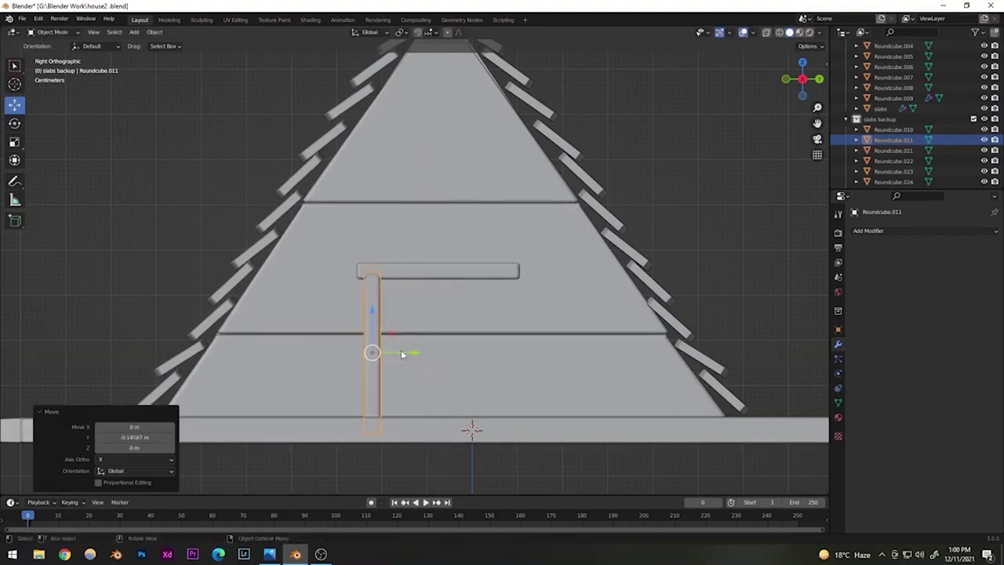
{"action": "middle_click_drag", "start_coordinate": [395, 337], "coordinate": [463, 353]}
{"action": "key", "text": "g"}
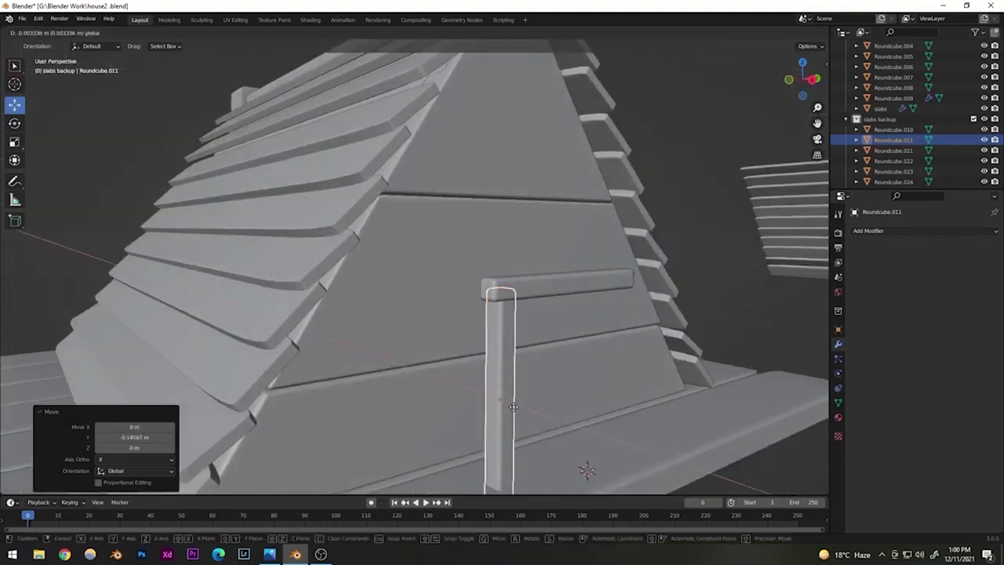
{"action": "key", "text": "x"}
{"action": "left_click", "coordinate": [512, 406]}
{"action": "middle_click_drag", "start_coordinate": [513, 406], "coordinate": [409, 369]}
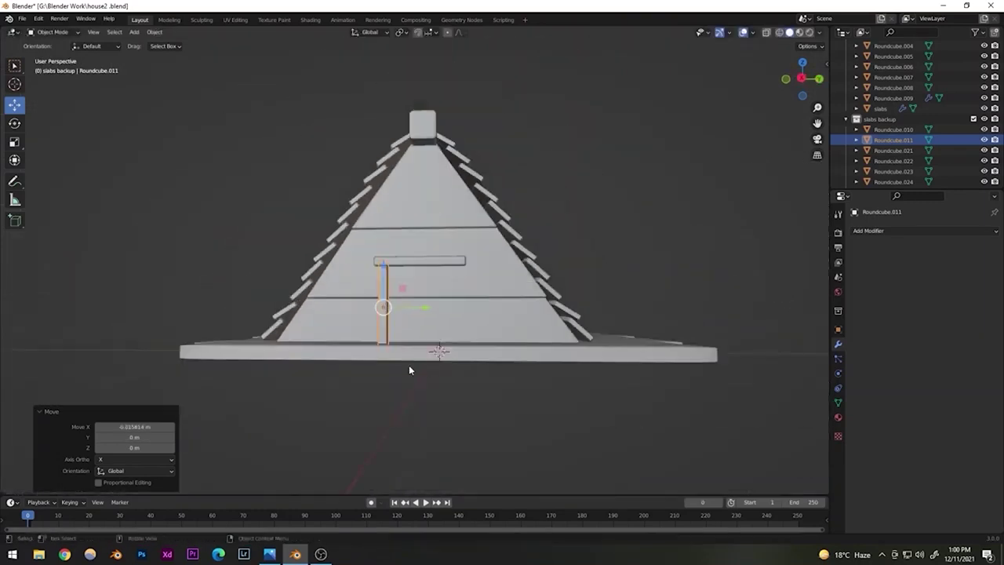
- Move the bar and post together about -0.12 m along X towards the gable wall
{"action": "left_click", "coordinate": [565, 216]}
{"action": "middle_click_drag", "start_coordinate": [466, 294], "coordinate": [577, 302]}
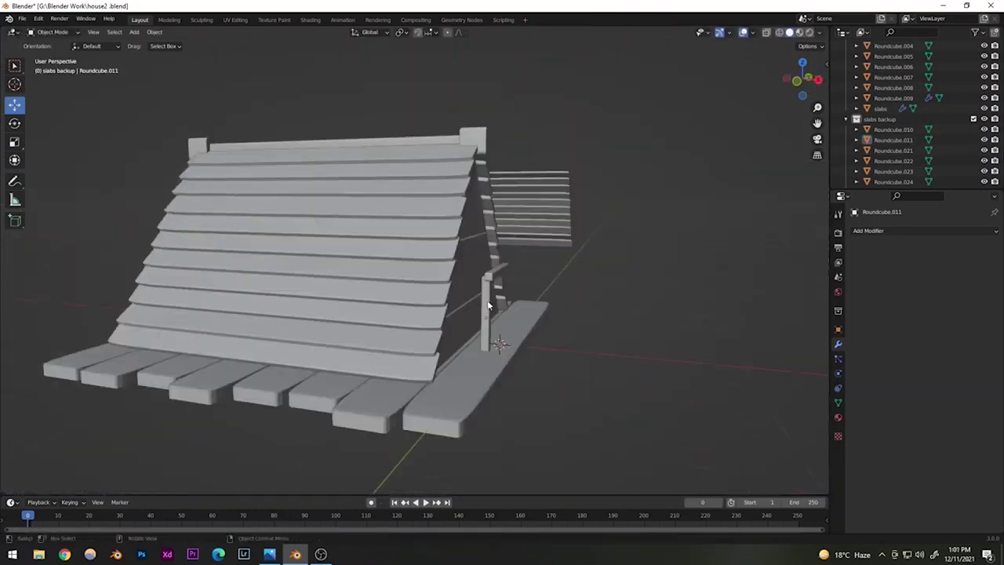
{"action": "scroll", "coordinate": [500, 317], "scroll_direction": "up", "scroll_amount": 5}
{"action": "middle_click_drag", "start_coordinate": [499, 321], "coordinate": [459, 278]}
{"action": "left_click", "coordinate": [457, 339]}
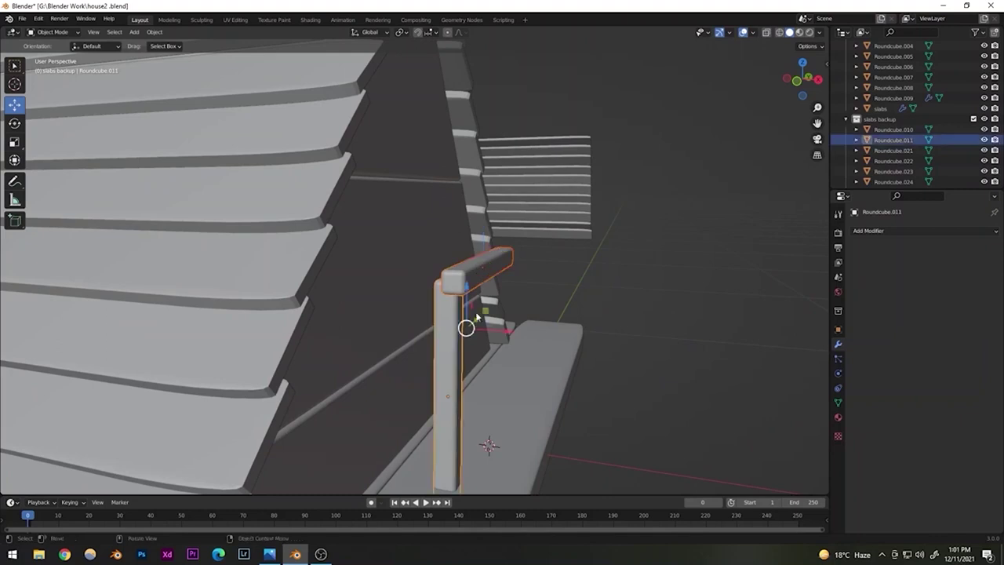
{"action": "key", "text": "g"}
{"action": "key", "text": "x"}
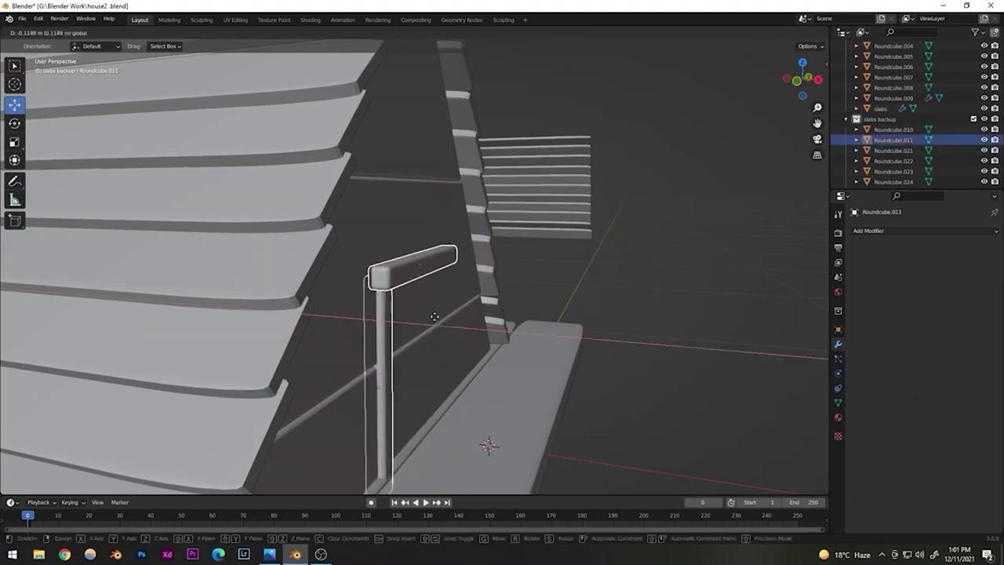
{"action": "left_click", "coordinate": [436, 315]}
{"action": "left_click", "coordinate": [553, 282]}
- Duplicate the post and move the copy about 0.286 m along Y to the other end of the bar
{"action": "middle_click_drag", "start_coordinate": [553, 281], "coordinate": [324, 298]}
{"action": "scroll", "coordinate": [436, 330], "scroll_direction": "down", "scroll_amount": 5}
{"action": "scroll", "coordinate": [437, 307], "scroll_direction": "up", "scroll_amount": 5}
{"action": "left_click", "coordinate": [324, 304]}
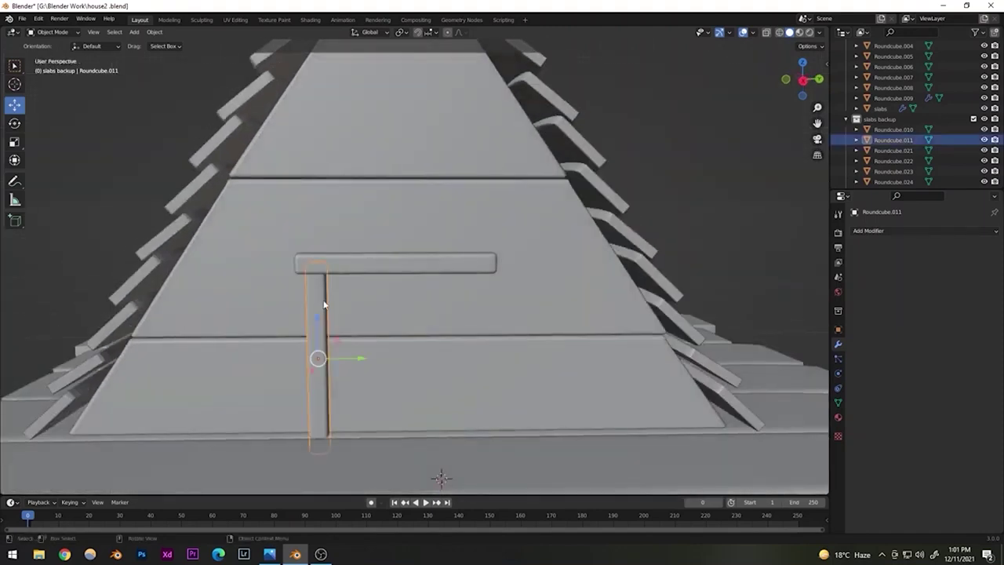
{"action": "key", "text": "shift+d"}
{"action": "right_click", "coordinate": [334, 326]}
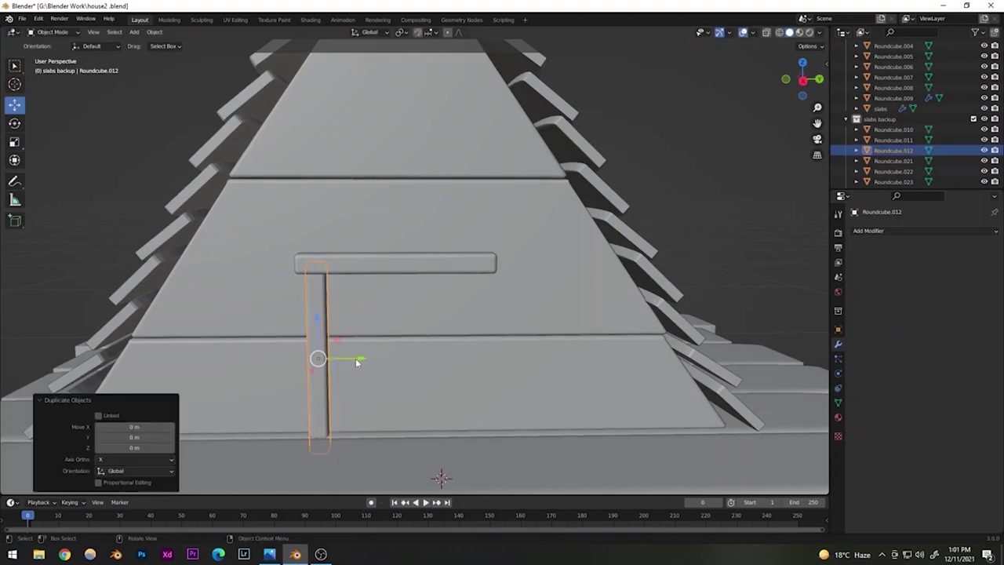
{"action": "left_click_drag", "start_coordinate": [357, 361], "coordinate": [471, 348]}
{"action": "scroll", "coordinate": [445, 338], "scroll_direction": "down", "scroll_amount": 3}
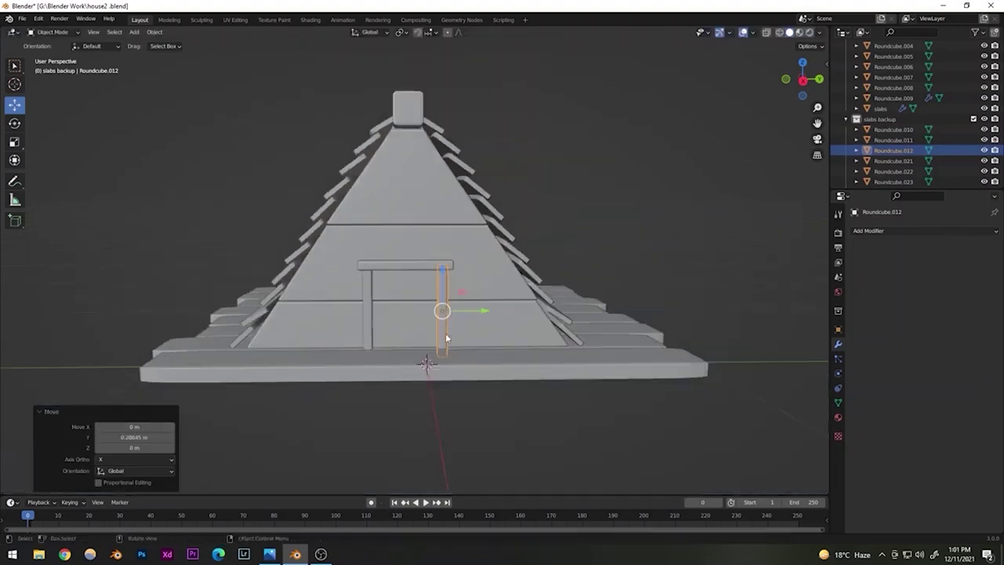
- In right orthographic view, raise both door posts together about 0.04 m along Z
{"action": "middle_click_drag", "start_coordinate": [446, 337], "coordinate": [452, 312]}
{"action": "key", "text": "KP_1"}
{"action": "key", "text": "KP_3"}
{"action": "scroll", "coordinate": [406, 313], "scroll_direction": "up", "scroll_amount": 5}
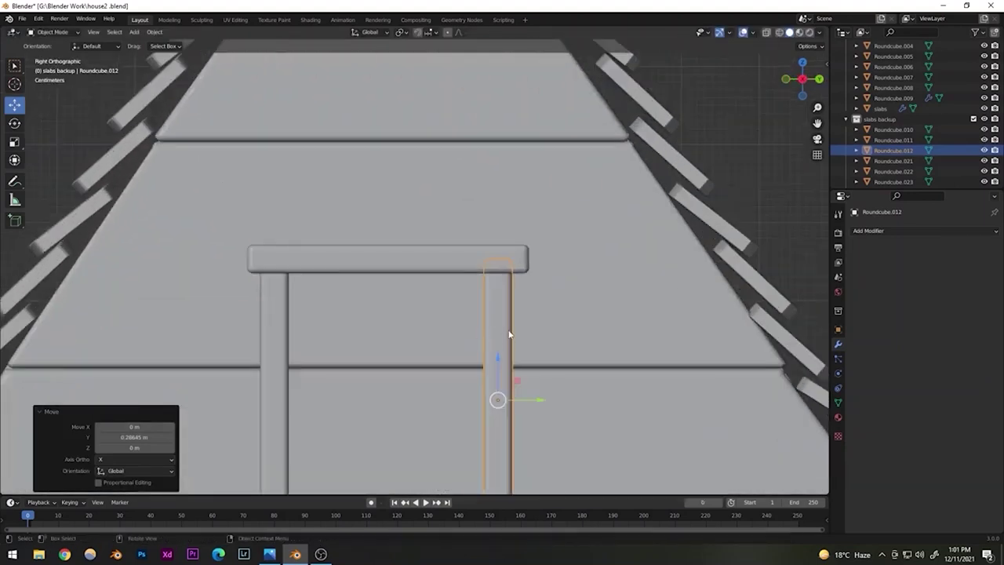
{"action": "left_click", "coordinate": [282, 358], "text": "shift"}
{"action": "scroll", "coordinate": [300, 358], "scroll_direction": "down", "scroll_amount": 3}
{"action": "key", "text": "g"}
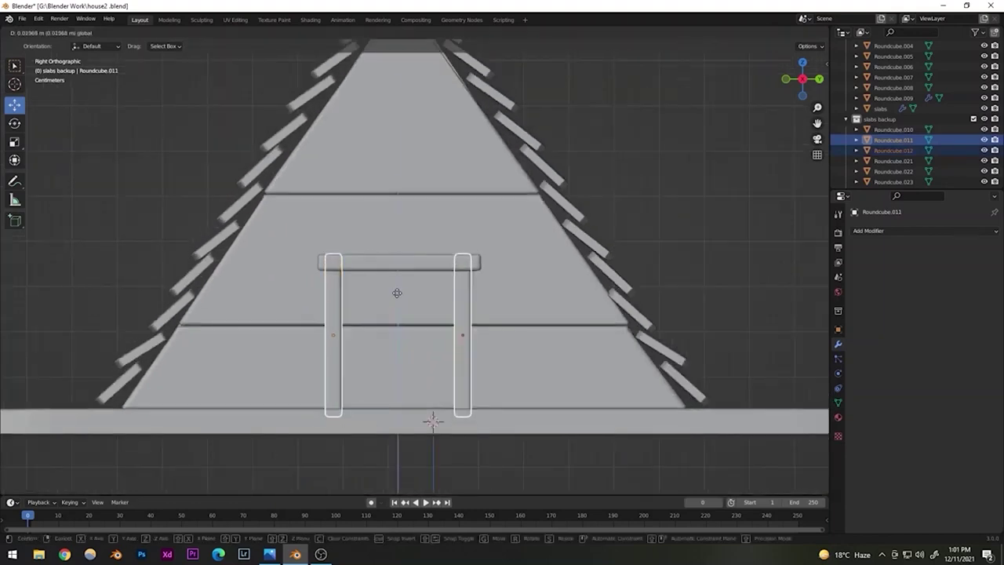
{"action": "left_click", "coordinate": [397, 289]}
- Raise the horizontal bar along Z so it rests on top of both posts, and save the file
{"action": "left_click", "coordinate": [395, 260]}
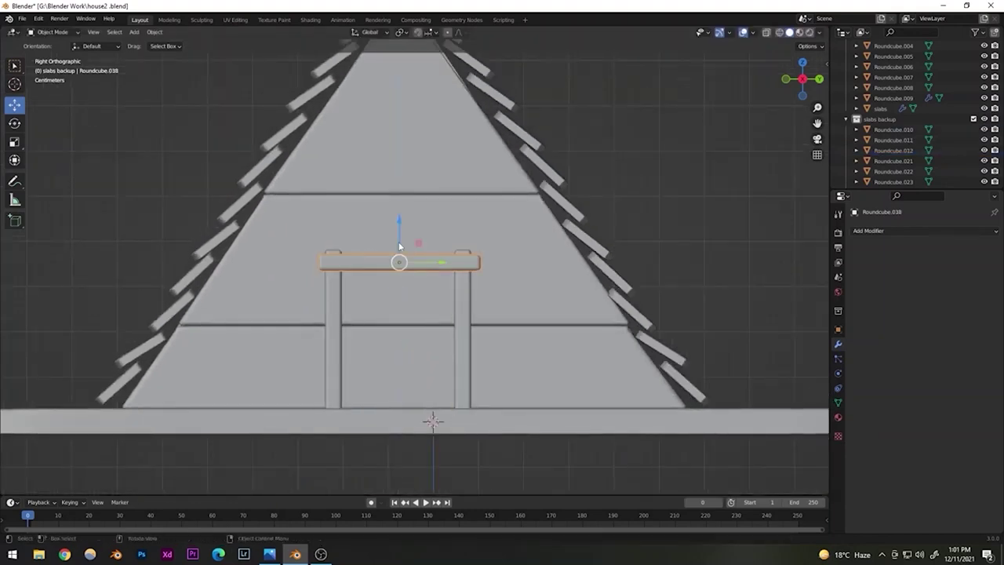
{"action": "key", "text": "g"}
{"action": "left_click", "coordinate": [400, 214]}
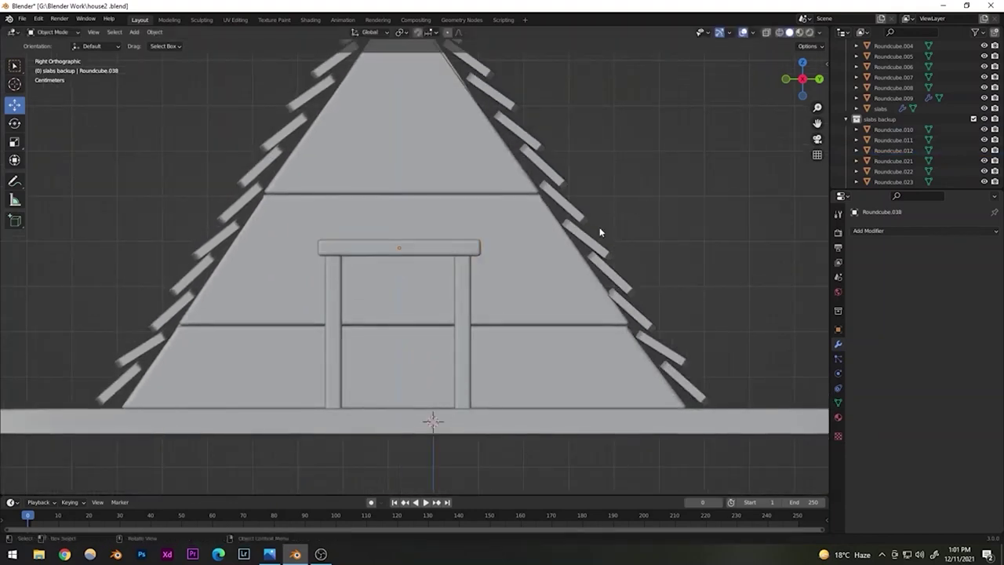
{"action": "middle_click_drag", "start_coordinate": [387, 319], "coordinate": [312, 337]}
{"action": "scroll", "coordinate": [356, 324], "scroll_direction": "down", "scroll_amount": 4}
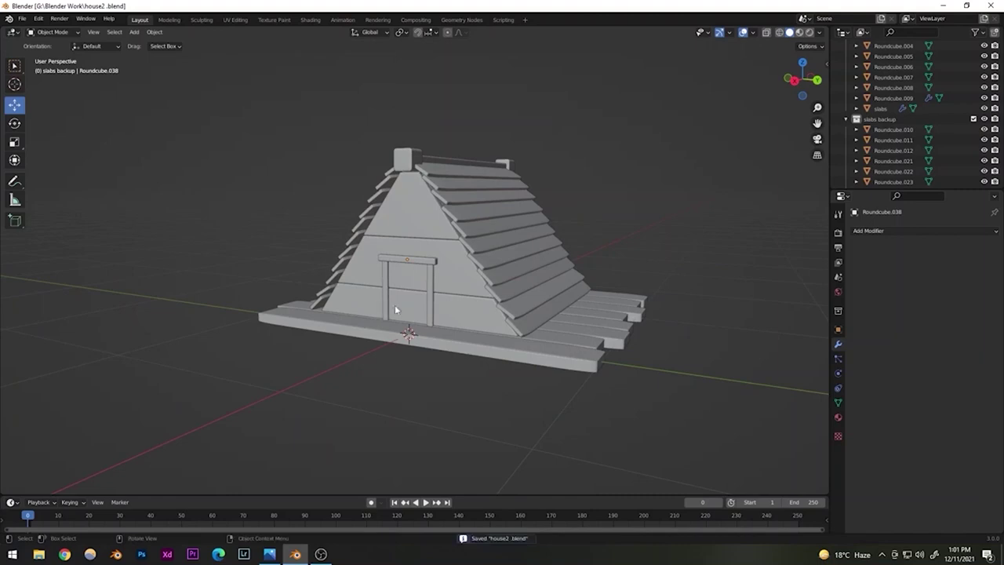
{"action": "scroll", "coordinate": [379, 306], "scroll_direction": "up", "scroll_amount": 6}
{"action": "middle_click_drag", "start_coordinate": [373, 291], "coordinate": [367, 286]}
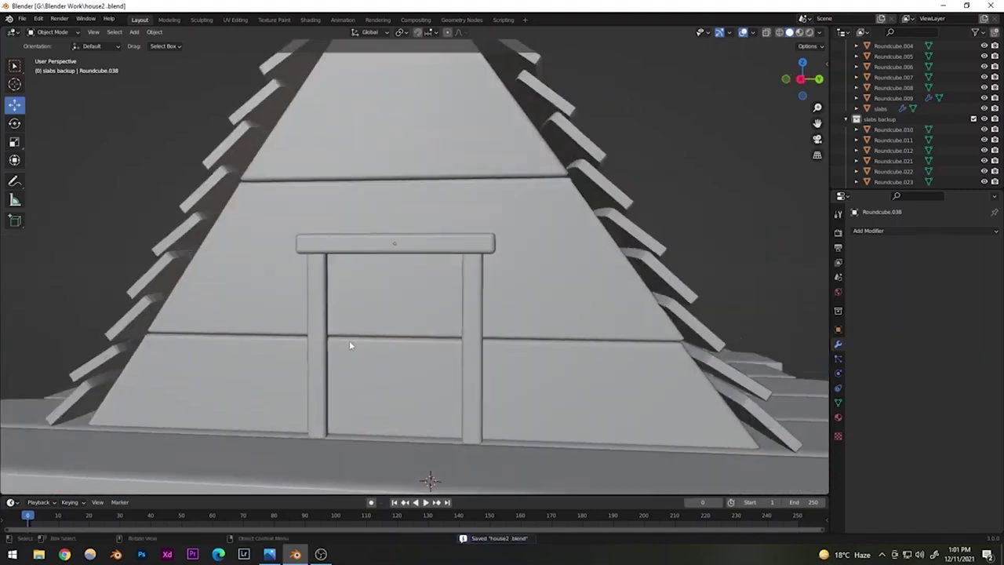
{"action": "middle_click_drag", "start_coordinate": [350, 345], "coordinate": [332, 363]}
{"action": "scroll", "coordinate": [336, 364], "scroll_direction": "up", "scroll_amount": 4}
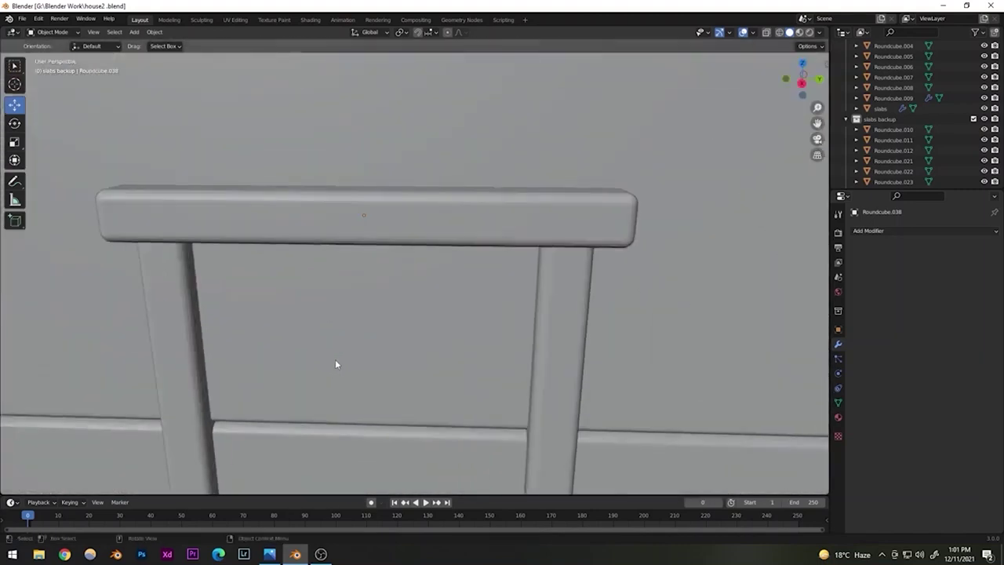
- Duplicate the door post and move the copy along Y so it stands directly beside it inside the frame as a plank
{"action": "scroll", "coordinate": [337, 368], "scroll_direction": "down", "scroll_amount": 3}
{"action": "middle_click_drag", "start_coordinate": [363, 394], "coordinate": [309, 332]}
{"action": "left_click", "coordinate": [248, 341]}
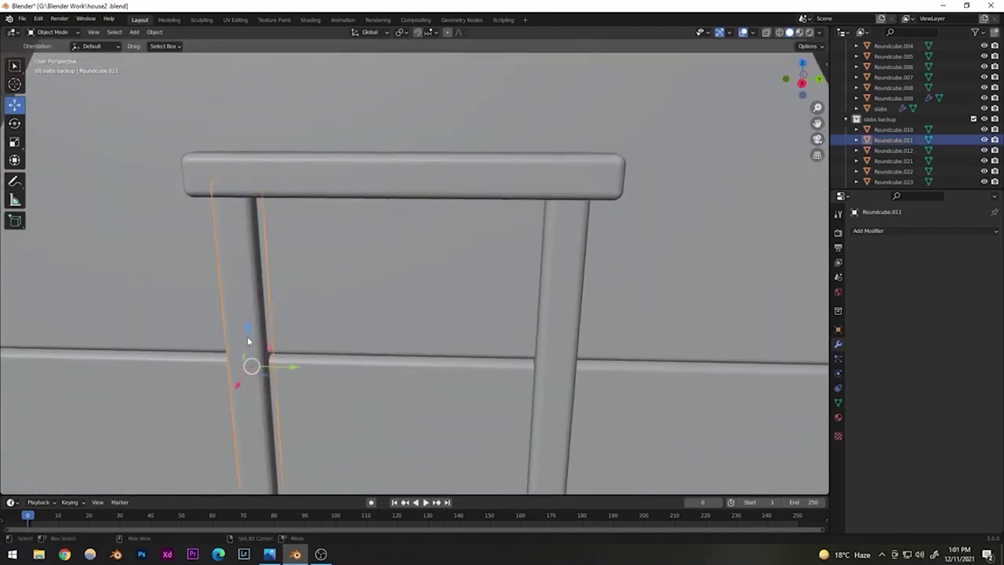
{"action": "key", "text": "shift+d"}
{"action": "right_click", "coordinate": [247, 336]}
{"action": "left_click_drag", "start_coordinate": [286, 367], "coordinate": [322, 366]}
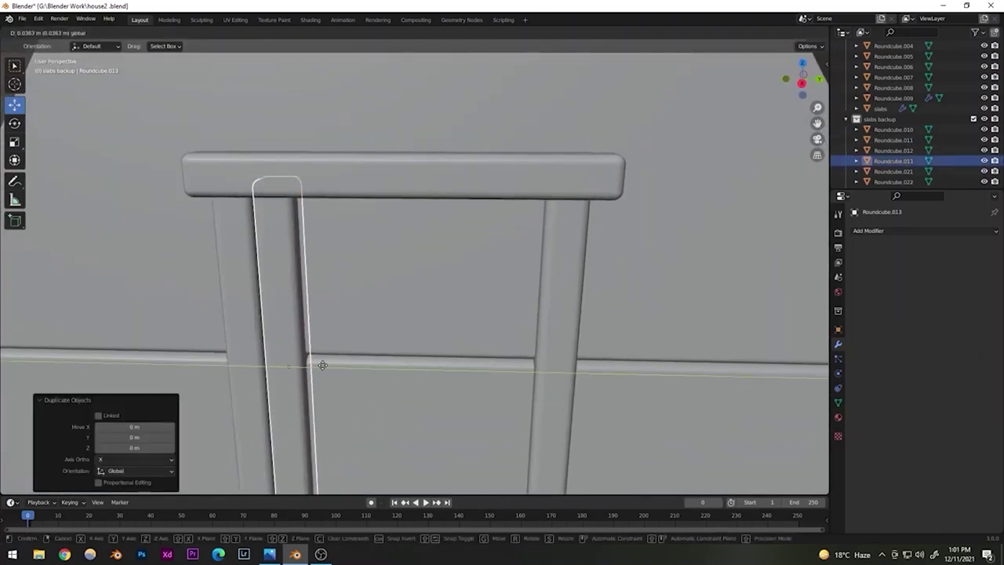
{"action": "left_click", "coordinate": [312, 367]}
{"action": "mouse_move", "coordinate": [310, 370]}
{"action": "middle_mouse_down"}
{"action": "mouse_move", "coordinate": [246, 378]}
{"action": "mouse_move", "coordinate": [305, 370]}
{"action": "middle_mouse_up"}
- Move both door posts and the bar together slightly outward along X, and shift the plank about -0.003 m along X
{"action": "left_click", "coordinate": [337, 296]}
{"action": "left_click", "coordinate": [510, 339], "text": "shift"}
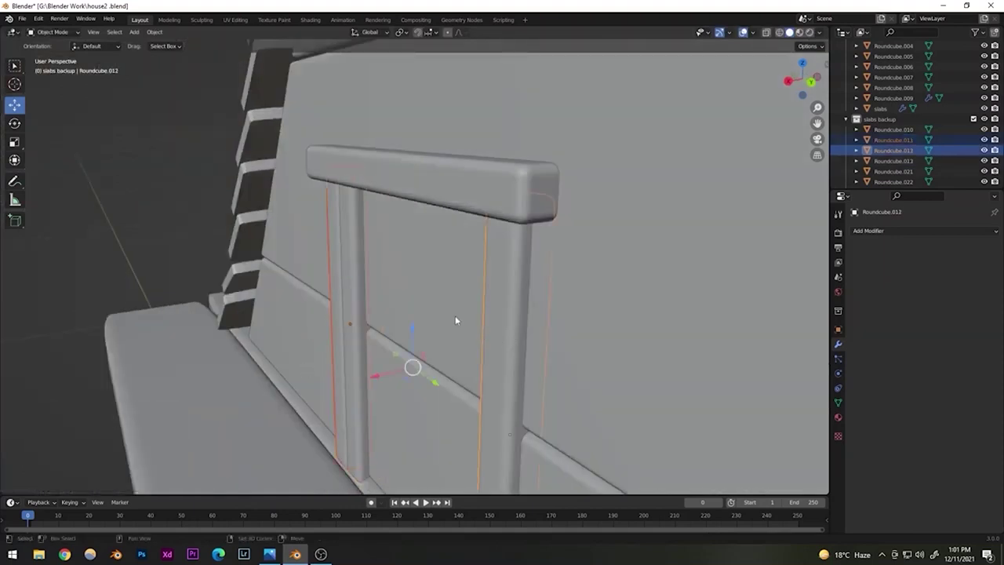
{"action": "left_click", "coordinate": [403, 198], "text": "shift"}
{"action": "left_click_drag", "start_coordinate": [375, 316], "coordinate": [352, 256]}
{"action": "left_click", "coordinate": [357, 315]}
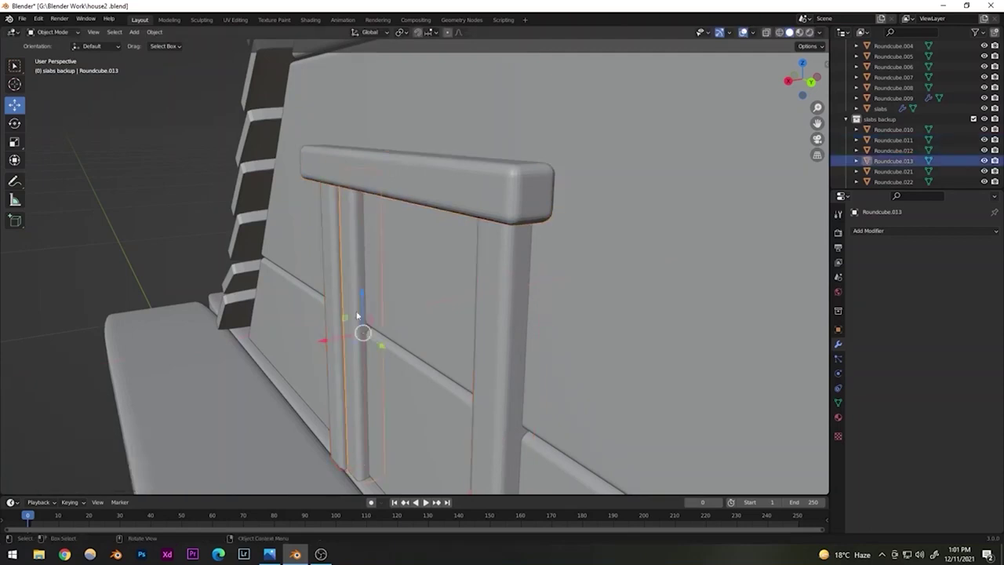
{"action": "left_click_drag", "start_coordinate": [322, 342], "coordinate": [323, 337]}
- In right orthographic view, widen the plank along Y and duplicate it directly beside itself
{"action": "middle_click_drag", "start_coordinate": [375, 339], "coordinate": [446, 340]}
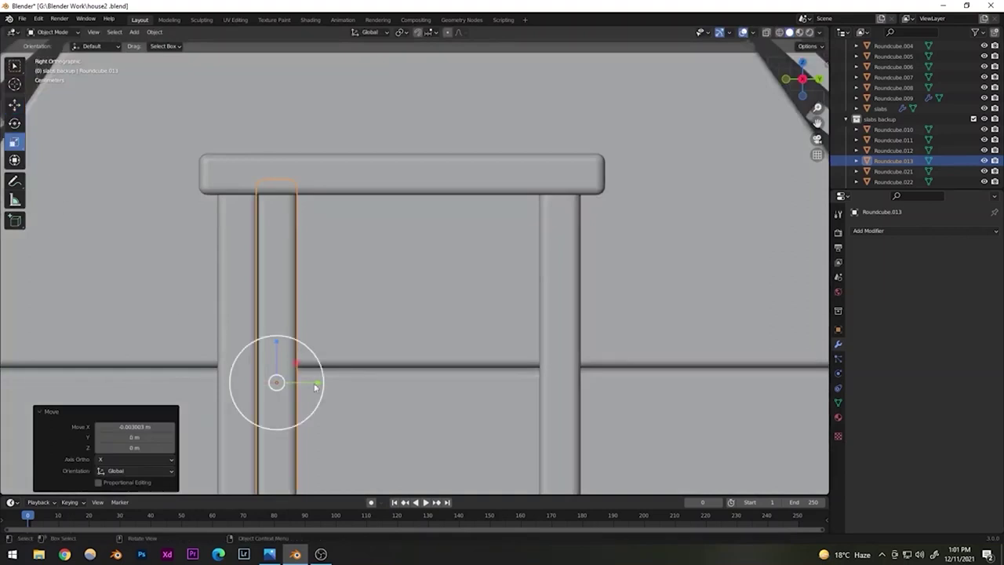
{"action": "mouse_move", "coordinate": [317, 383]}
{"action": "left_mouse_down"}
{"action": "mouse_move", "coordinate": [334, 380]}
{"action": "mouse_move", "coordinate": [312, 382]}
{"action": "left_mouse_up"}
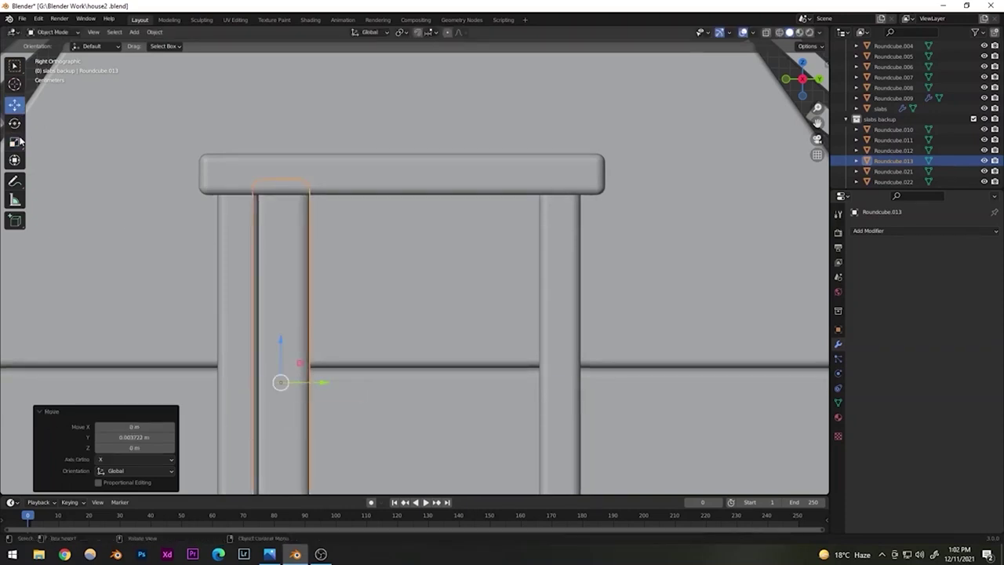
{"action": "left_click_drag", "start_coordinate": [322, 385], "coordinate": [395, 389]}
{"action": "key", "text": "shift+d"}
{"action": "left_click", "coordinate": [325, 381]}
- Duplicate the two planks together and move the copies about 0.115 m along Y to continue the row
{"action": "left_click", "coordinate": [294, 343]}
{"action": "left_click", "coordinate": [342, 316], "text": "shift"}
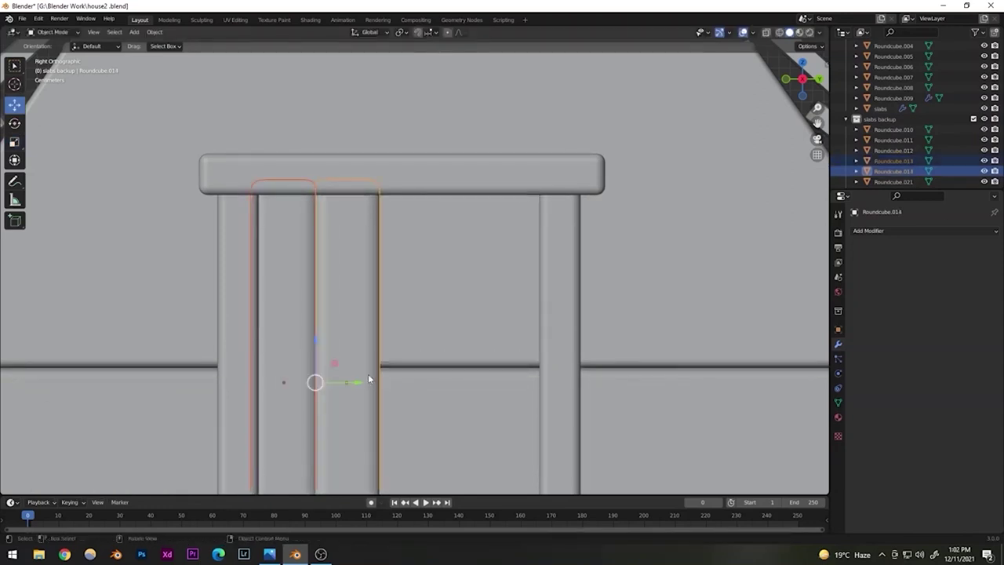
{"action": "key", "text": "shift+d"}
{"action": "key", "text": "y"}
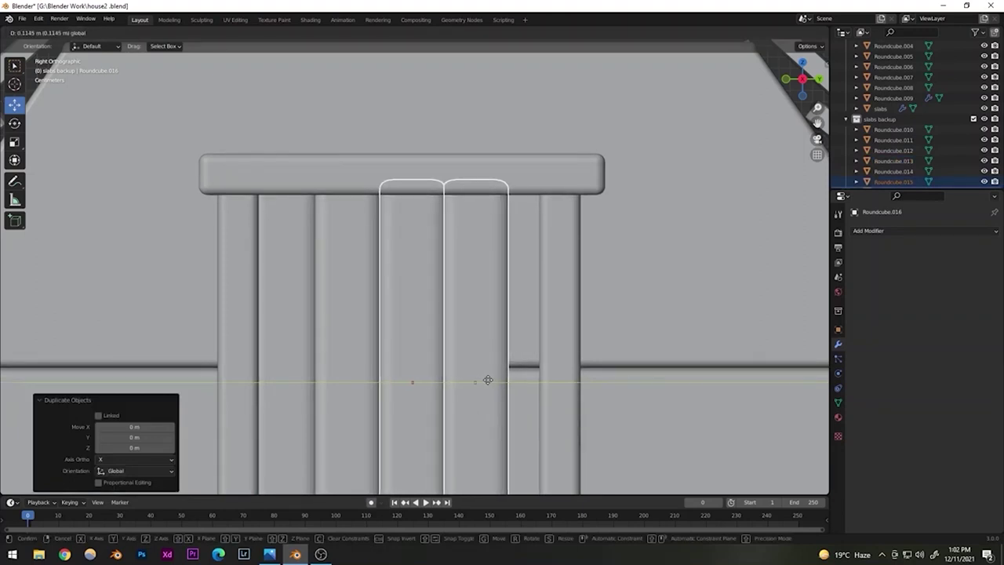
{"action": "left_click", "coordinate": [487, 379]}
- Duplicate the last plank and move the copy about 0.053 m along Y to close the gap before the far post
{"action": "left_click", "coordinate": [483, 328]}
{"action": "left_click", "coordinate": [467, 318]}
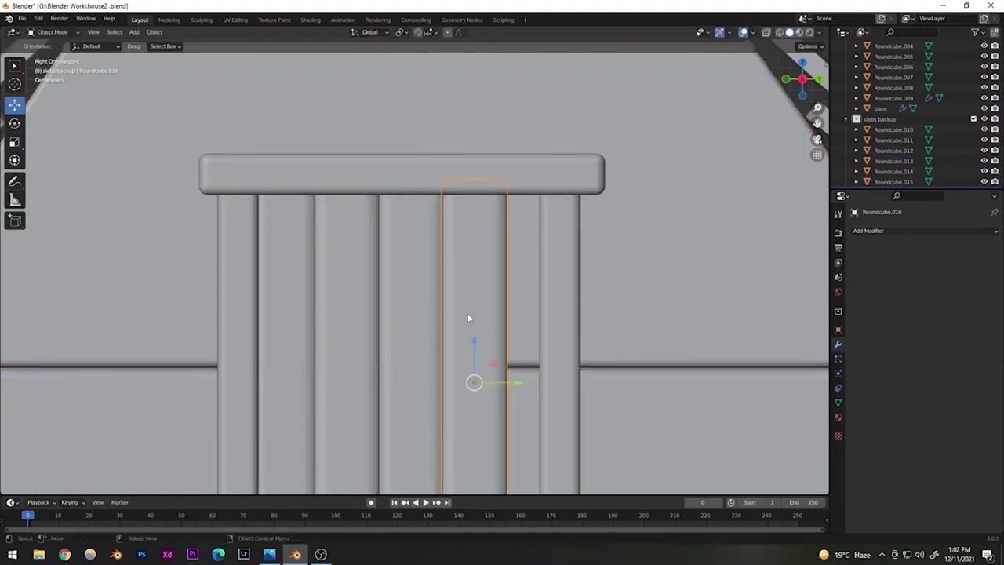
{"action": "key", "text": "shift+d"}
{"action": "left_click_drag", "start_coordinate": [519, 382], "coordinate": [580, 380]}
{"action": "scroll", "coordinate": [400, 317], "scroll_direction": "down", "scroll_amount": 8}
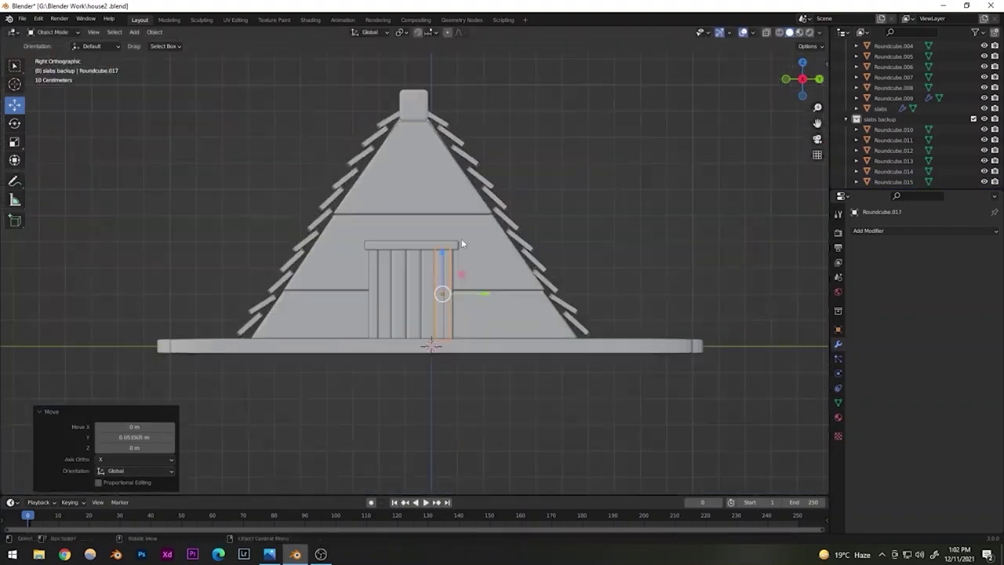
{"action": "key", "text": "alt+a"}
- In right orthographic view, select all five door planks and move them about -0.01 m along Y to centre them between the posts
{"action": "middle_click_drag", "start_coordinate": [483, 311], "coordinate": [401, 328]}
{"action": "scroll", "coordinate": [407, 327], "scroll_direction": "down", "scroll_amount": 3}
{"action": "scroll", "coordinate": [431, 314], "scroll_direction": "up", "scroll_amount": 7}
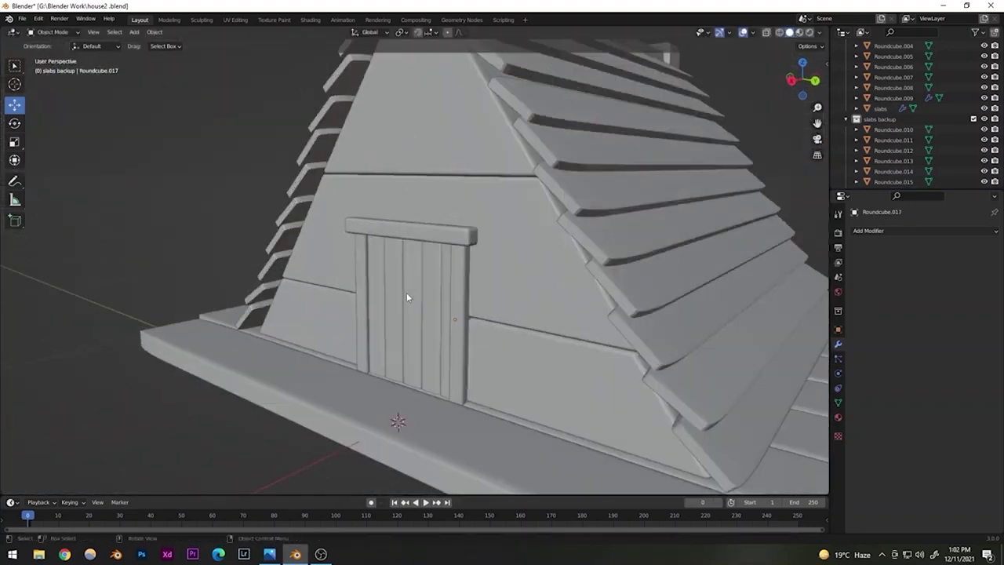
{"action": "key", "text": "ctrl+KP_1"}
{"action": "key", "text": "KP_3"}
{"action": "scroll", "coordinate": [425, 330], "scroll_direction": "up", "scroll_amount": 2}
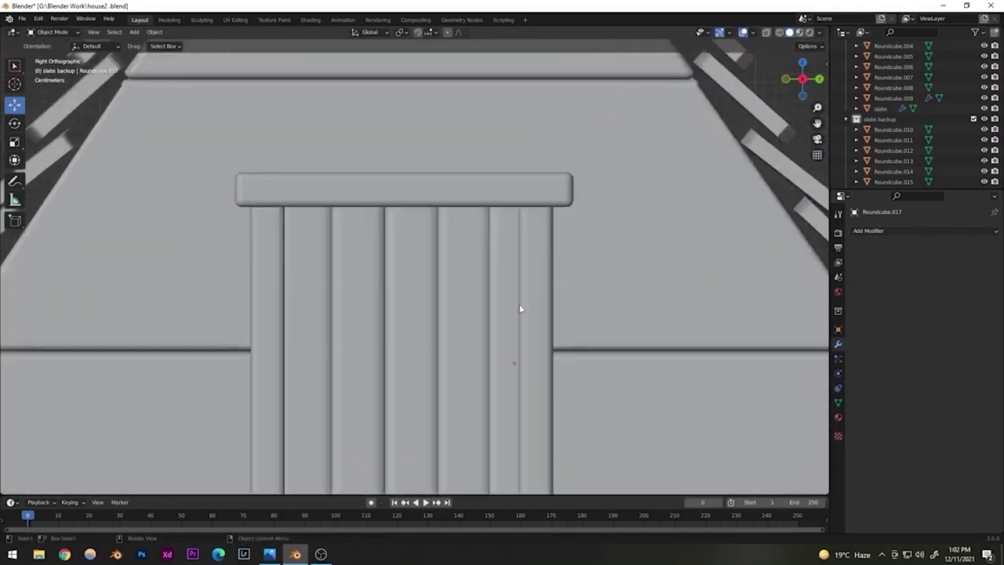
{"action": "left_click", "coordinate": [492, 318]}
{"action": "left_click", "coordinate": [466, 321], "text": "shift"}
{"action": "left_click", "coordinate": [419, 327], "text": "shift"}
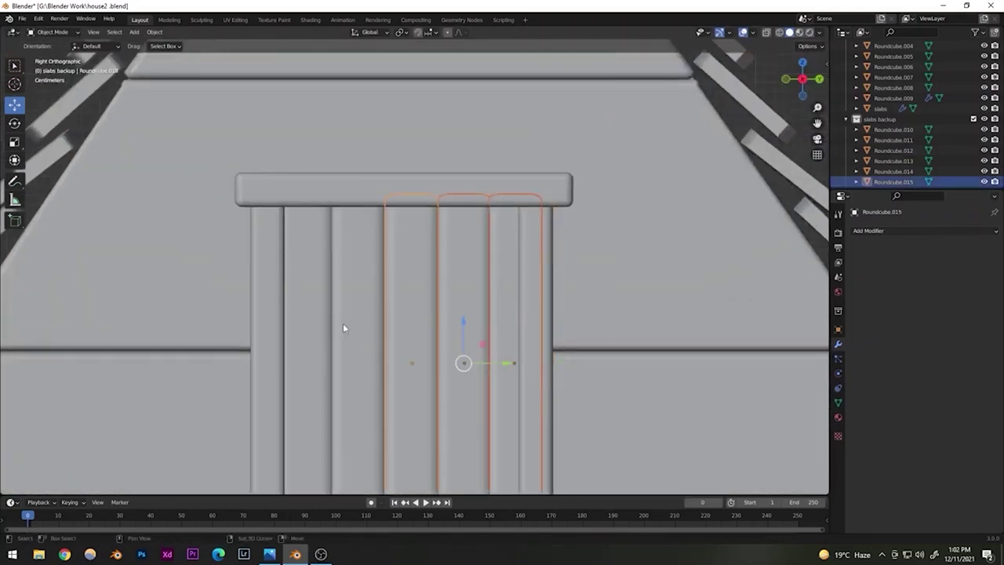
{"action": "left_click", "coordinate": [343, 324], "text": "shift"}
{"action": "left_click", "coordinate": [306, 325], "text": "shift"}
{"action": "left_click_drag", "start_coordinate": [449, 362], "coordinate": [443, 361]}
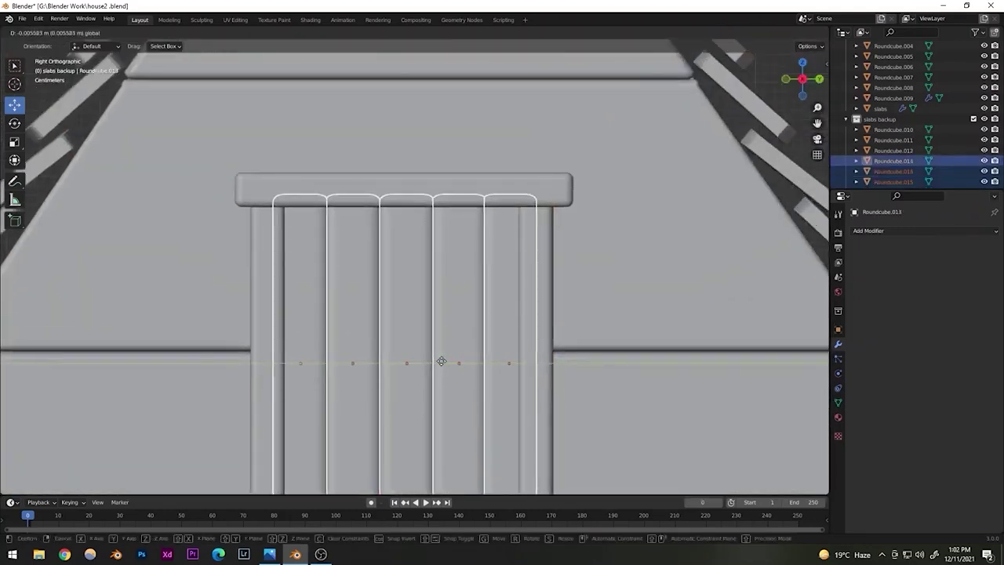
{"action": "left_click", "coordinate": [437, 360]}
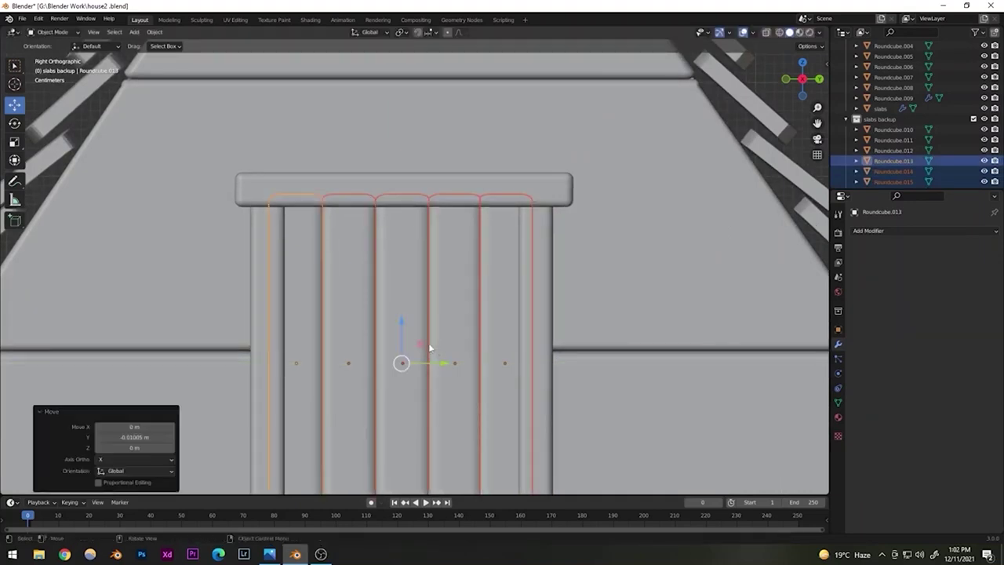
- Select all five door planks, recess them slightly along X into the door frame, and save the file
{"action": "scroll", "coordinate": [612, 181], "scroll_direction": "down", "scroll_amount": 6}
{"action": "key", "text": "alt+a"}
{"action": "middle_click_drag", "start_coordinate": [612, 180], "coordinate": [404, 301]}
{"action": "scroll", "coordinate": [405, 301], "scroll_direction": "up", "scroll_amount": 4}
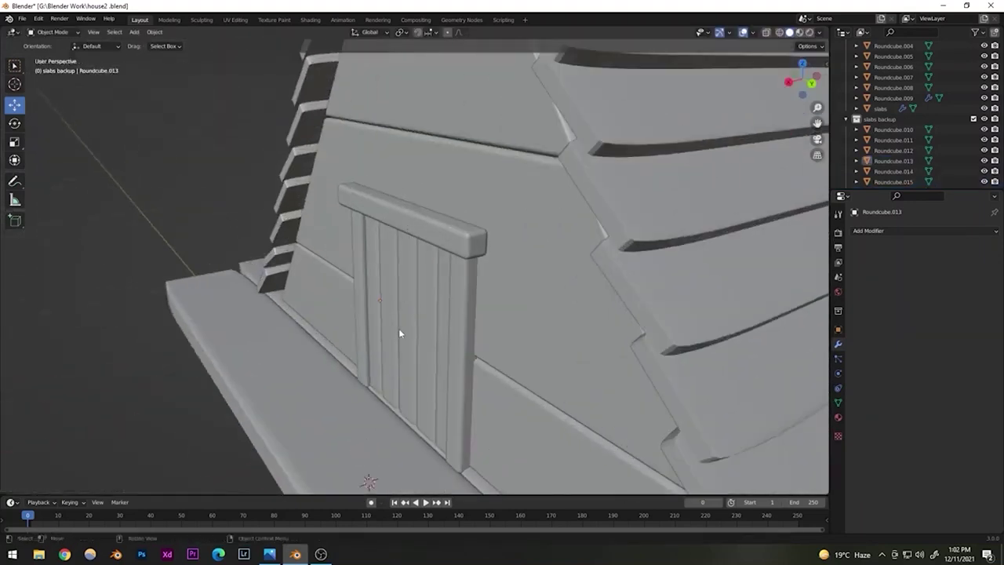
{"action": "scroll", "coordinate": [414, 327], "scroll_direction": "up", "scroll_amount": 4}
{"action": "left_click", "coordinate": [348, 289]}
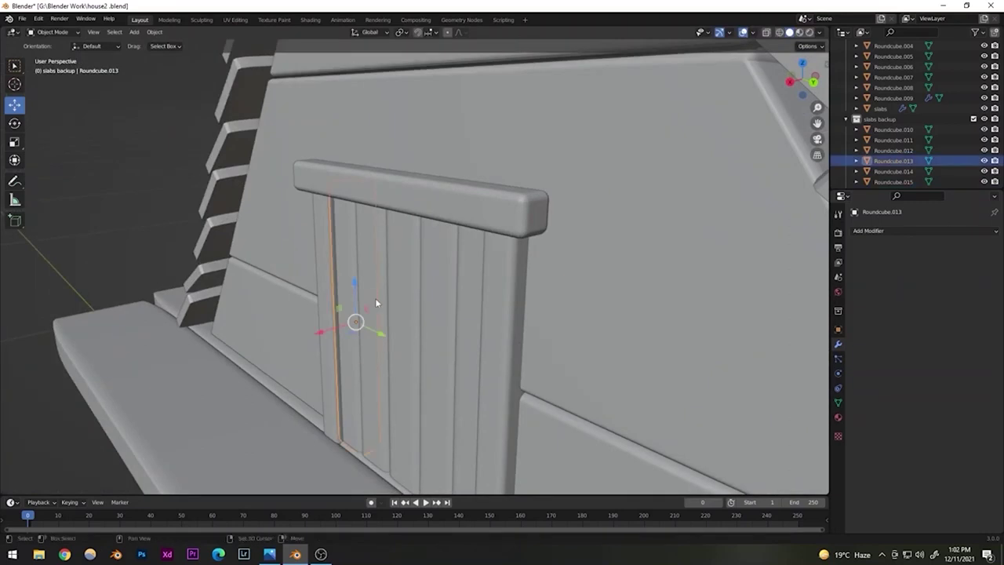
{"action": "left_click", "coordinate": [374, 299], "text": "shift"}
{"action": "left_click", "coordinate": [410, 307], "text": "shift"}
{"action": "left_click", "coordinate": [435, 322], "text": "shift"}
{"action": "left_click", "coordinate": [468, 323], "text": "shift"}
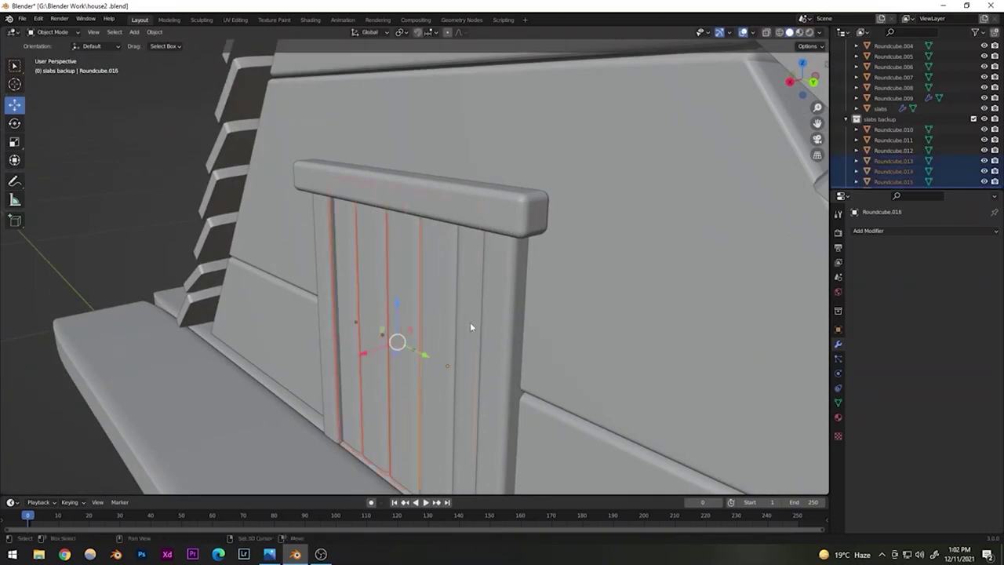
{"action": "middle_click_drag", "start_coordinate": [469, 326], "coordinate": [389, 355]}
{"action": "scroll", "coordinate": [389, 350], "scroll_direction": "down", "scroll_amount": 3}
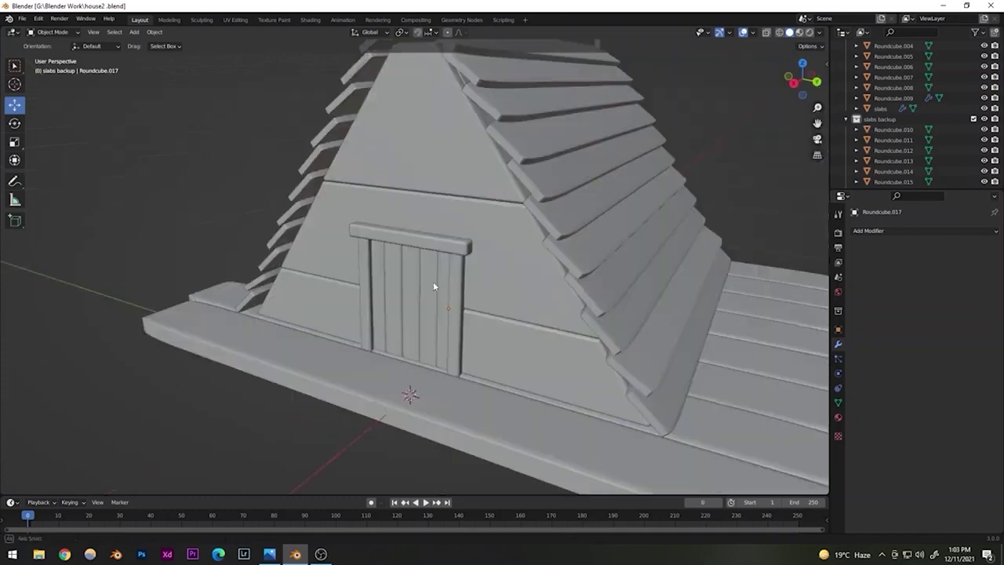
{"action": "middle_click_drag", "start_coordinate": [433, 280], "coordinate": [288, 290]}
{"action": "key", "text": "ctrl+s"}
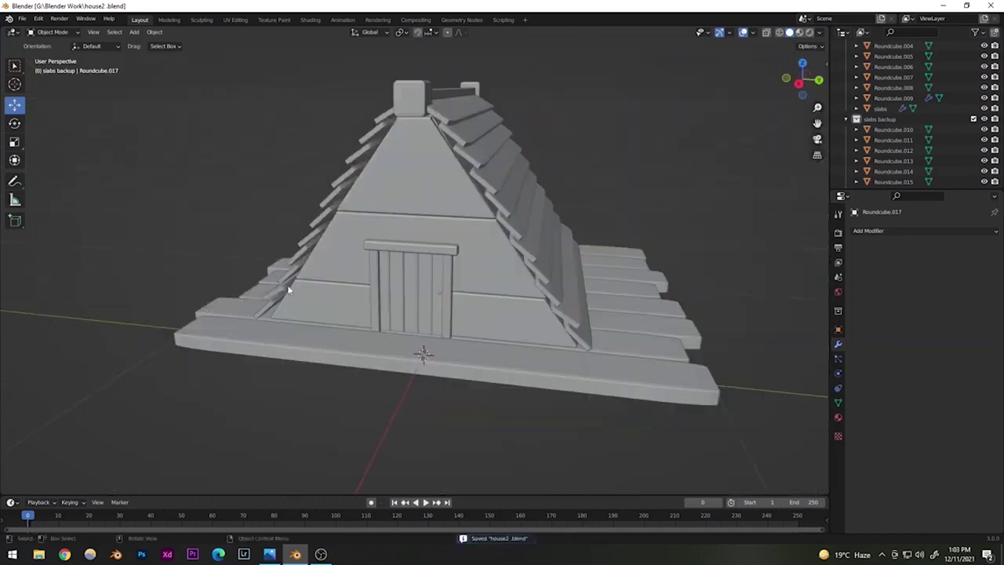
- Add a torus with a 1 m major and 0.25 m minor radius, and scale it down uniformly to fit the gable
{"action": "middle_click_drag", "start_coordinate": [395, 286], "coordinate": [353, 269]}
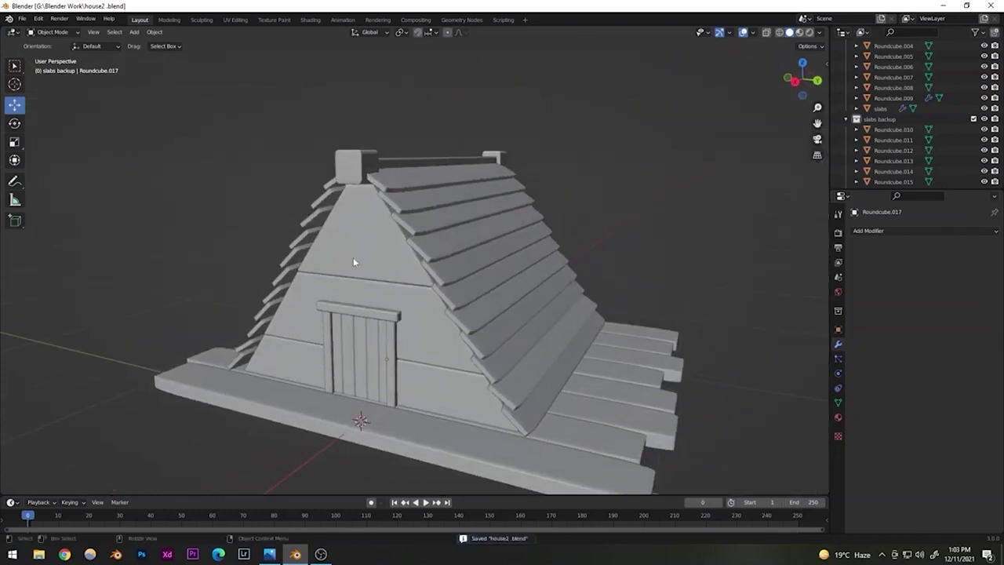
{"action": "scroll", "coordinate": [379, 246], "scroll_direction": "up", "scroll_amount": 8}
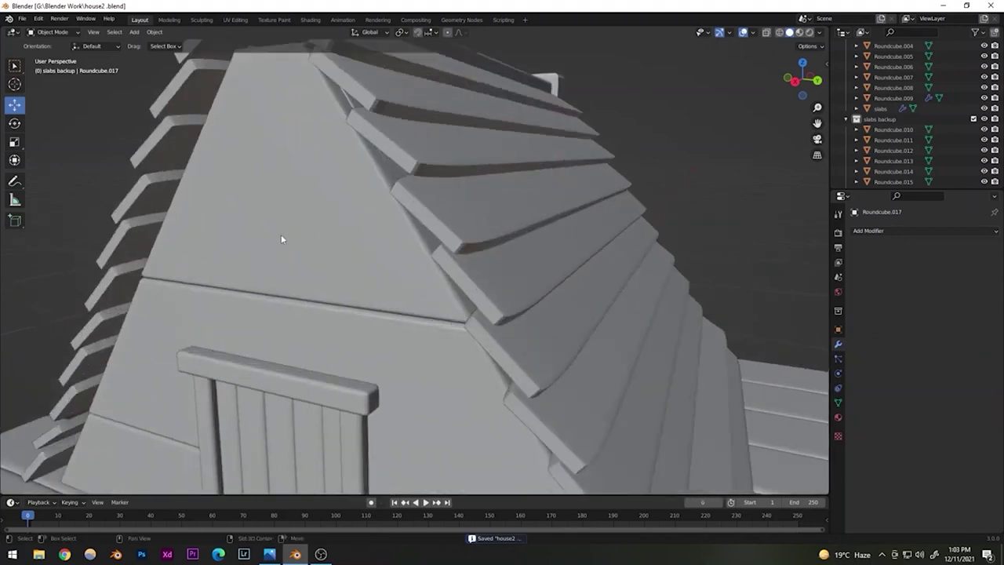
{"action": "middle_click_drag", "start_coordinate": [327, 319], "coordinate": [142, 120]}
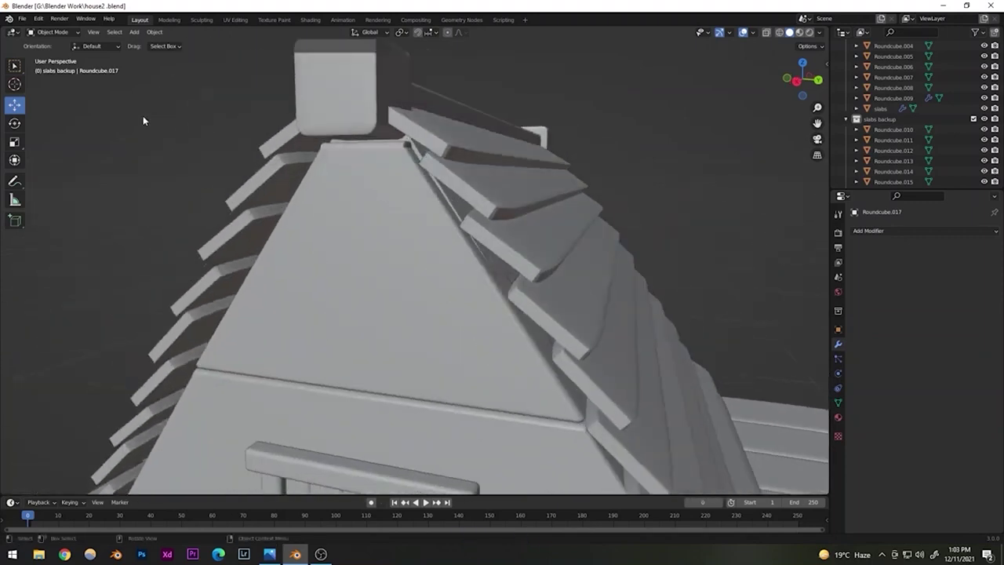
{"action": "left_click", "coordinate": [135, 35]}
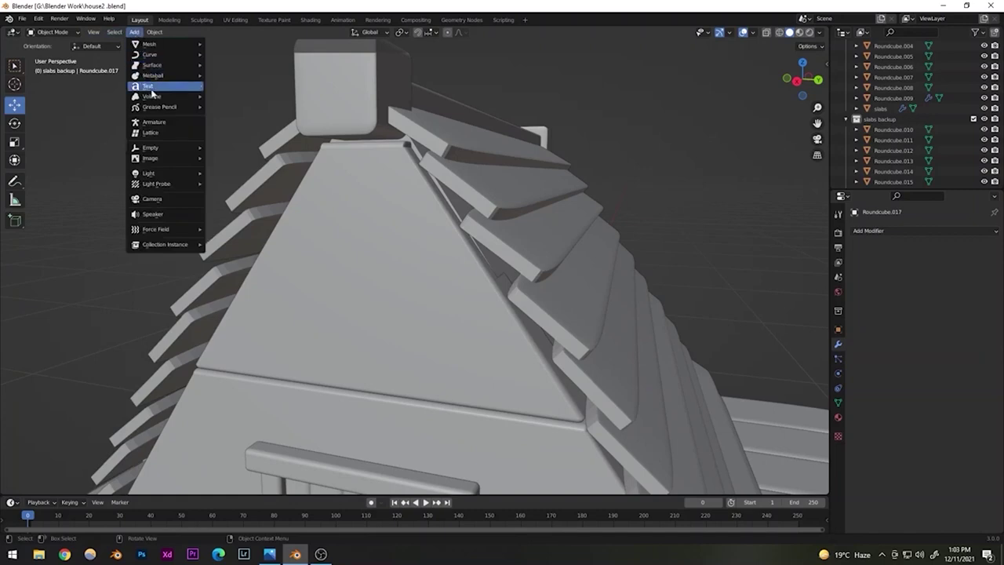
{"action": "mouse_move", "coordinate": [171, 46]}
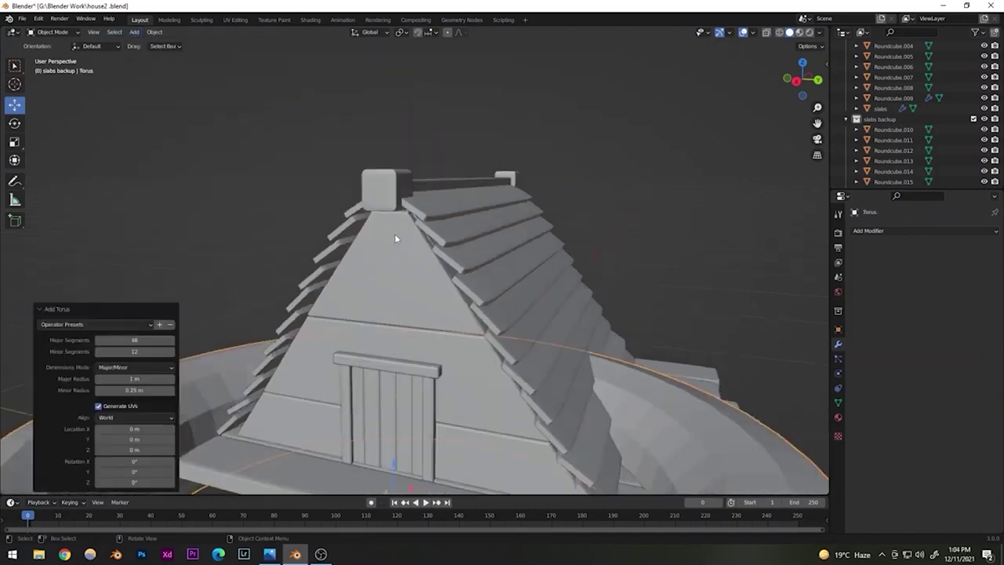
{"action": "scroll", "coordinate": [396, 235], "scroll_direction": "down", "scroll_amount": 4}
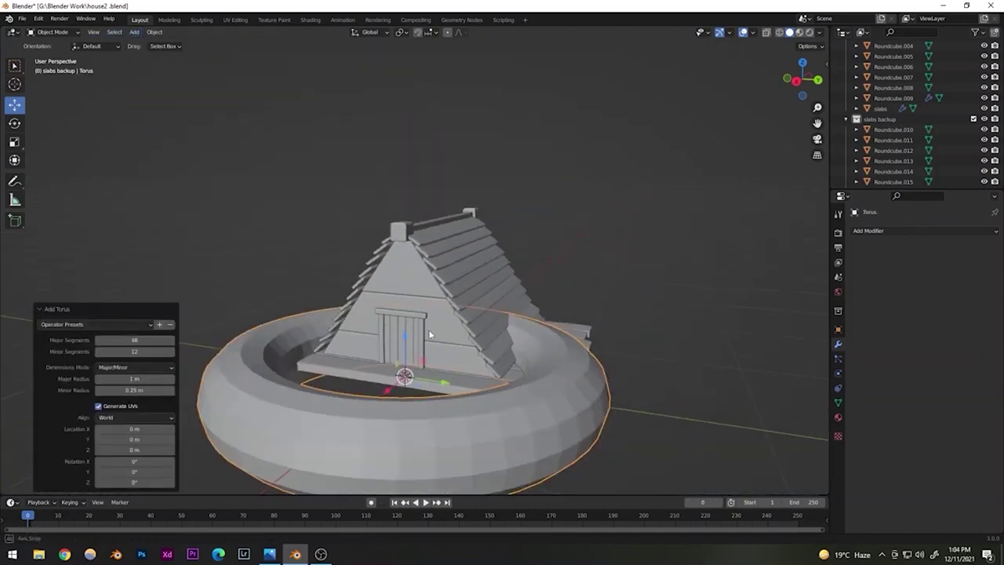
{"action": "key", "text": "s"}
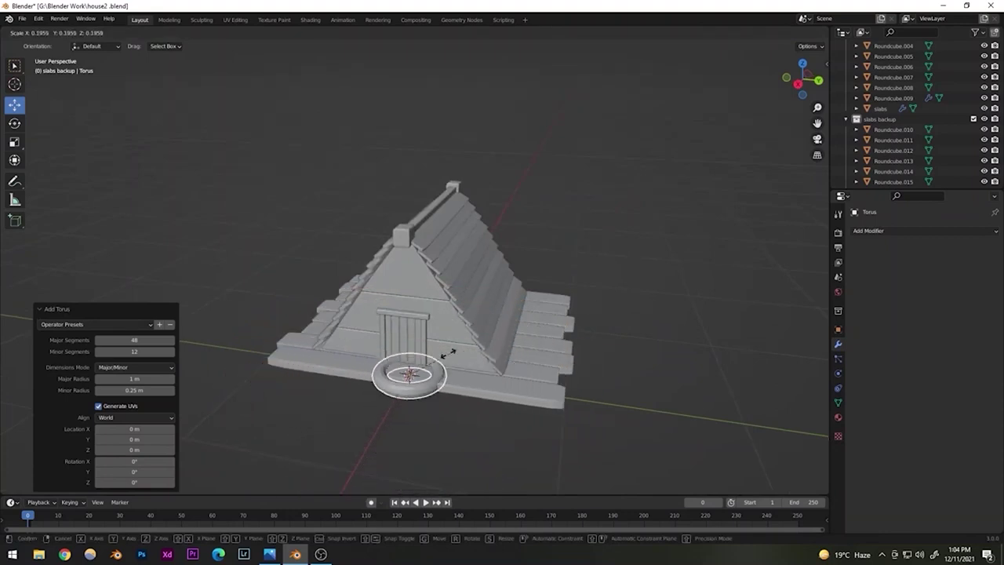
{"action": "left_click", "coordinate": [433, 358]}
- Raise the torus about 0.671 m along Z to the upper gable board and save the file
{"action": "key", "text": "g"}
{"action": "key", "text": "z"}
{"action": "left_click", "coordinate": [405, 248]}
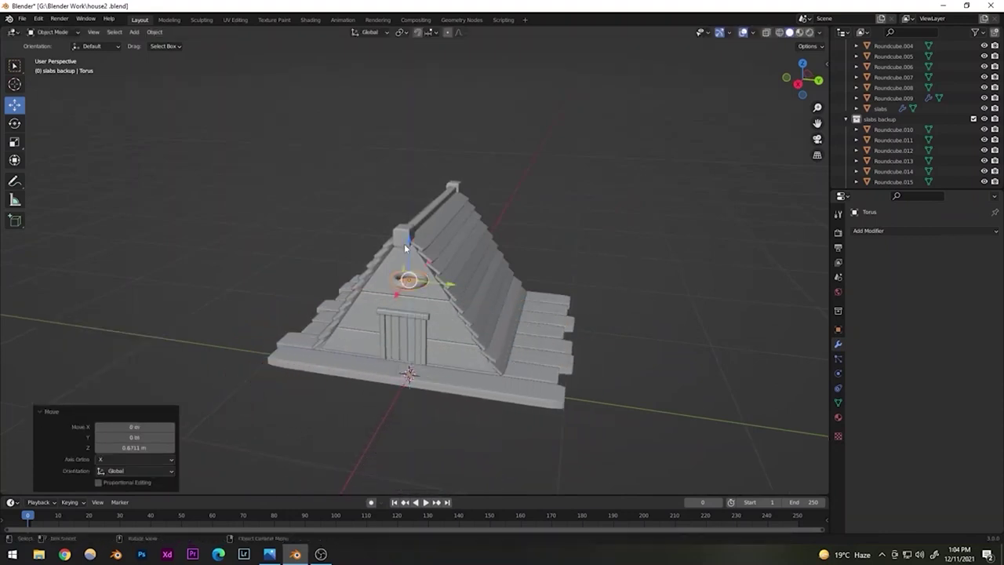
- Rotate the torus 90° about the global Y axis so it stands upright facing the gable front
{"action": "scroll", "coordinate": [414, 289], "scroll_direction": "up", "scroll_amount": 5}
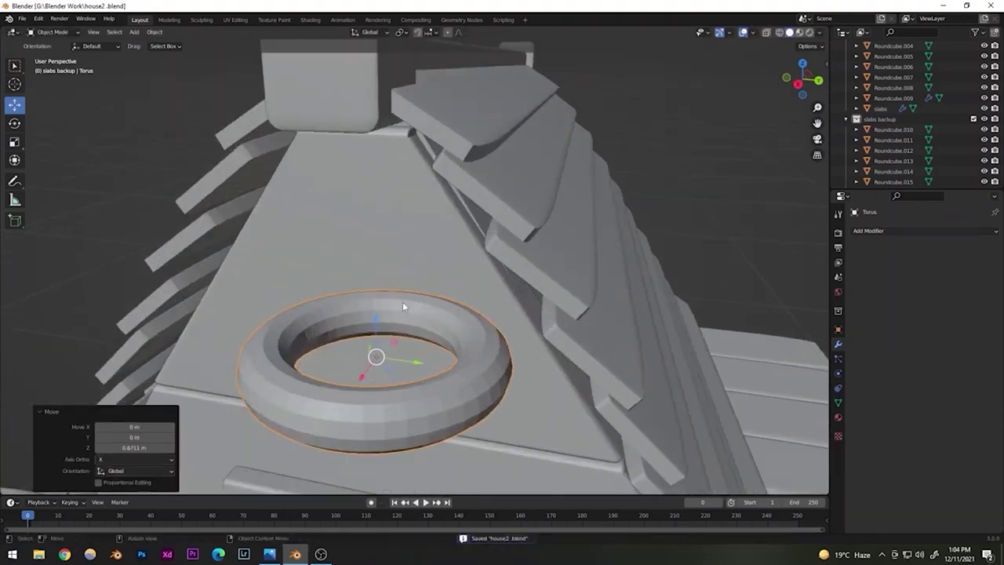
{"action": "key", "text": "r"}
{"action": "key", "text": "z"}
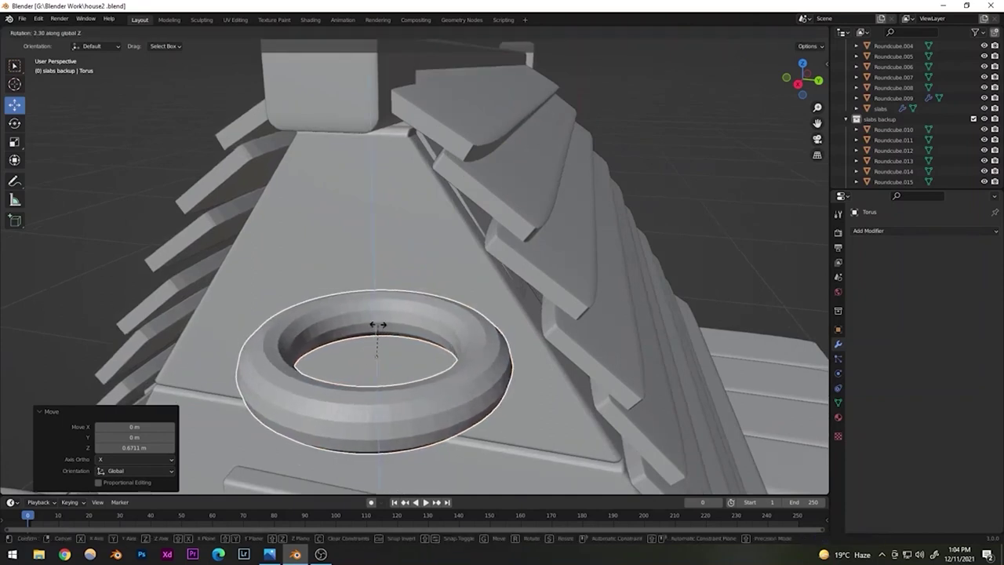
{"action": "key", "text": "y"}
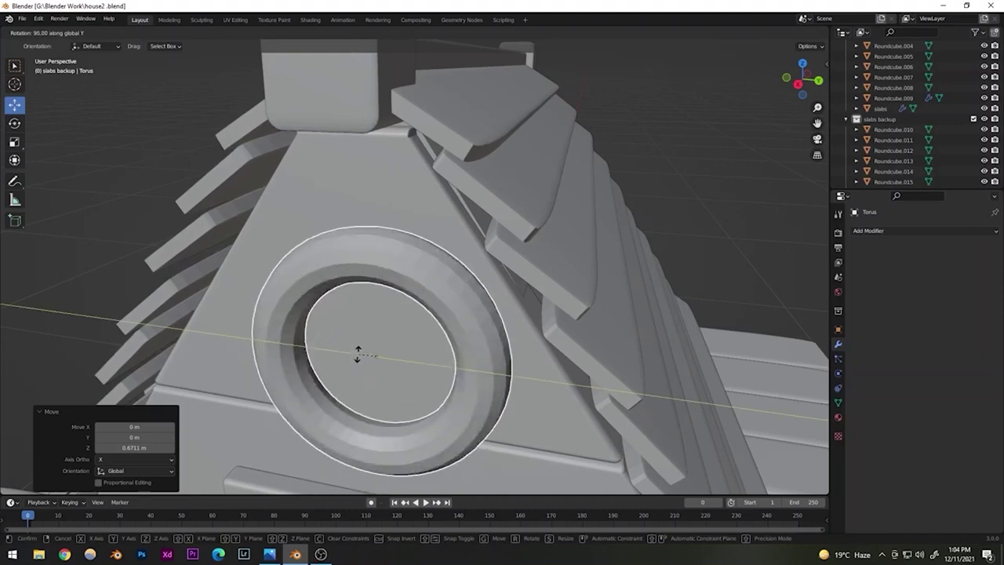
{"action": "left_click", "coordinate": [358, 354]}
- In right orthographic view, move the torus about -0.062 m along Y to centre it on the gable
{"action": "key", "text": "KP_1"}
{"action": "key", "text": "KP_3"}
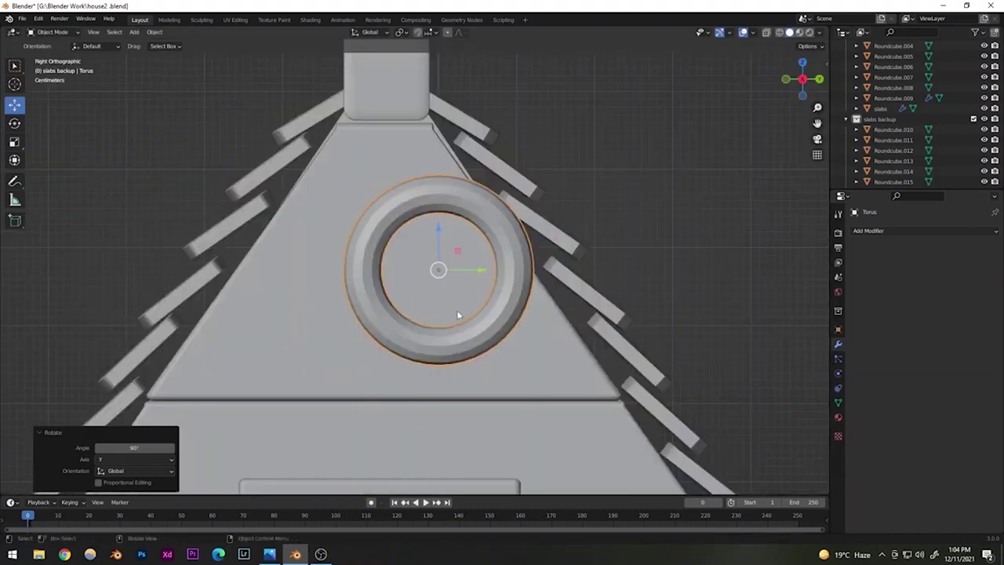
{"action": "left_click_drag", "start_coordinate": [477, 270], "coordinate": [429, 268]}
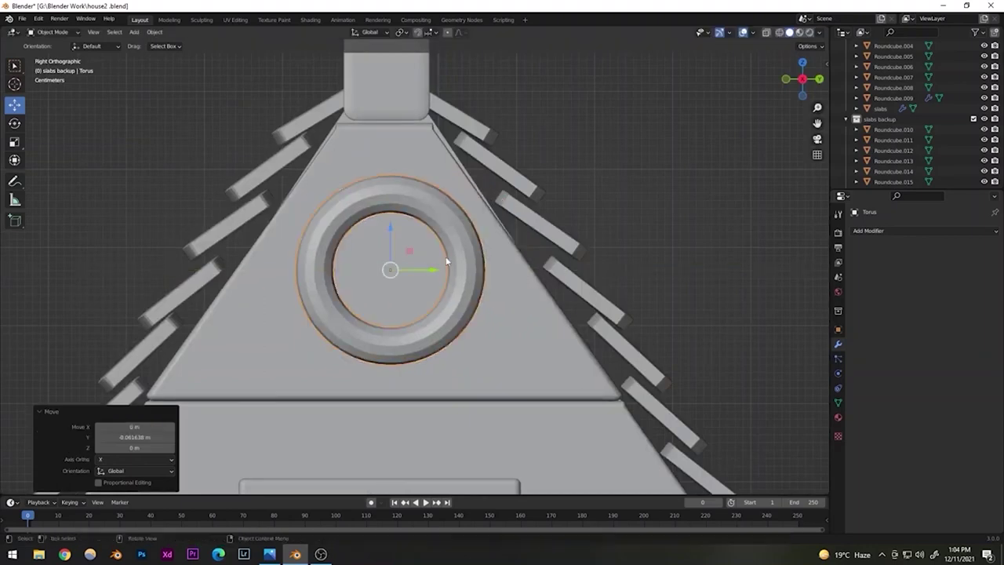
- Scale the torus down uniformly to about 0.88, shrink it once more, and deselect it
{"action": "key", "text": "s"}
{"action": "left_click", "coordinate": [463, 237]}
{"action": "key", "text": "s"}
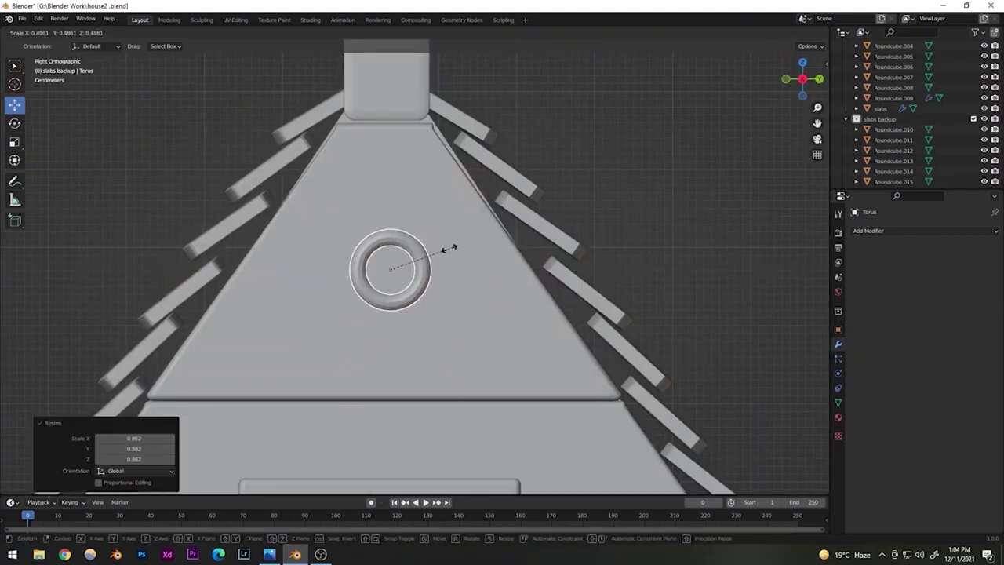
{"action": "left_click", "coordinate": [480, 234]}
{"action": "key", "text": "alt+a"}
{"action": "middle_click_drag", "start_coordinate": [447, 262], "coordinate": [375, 271]}
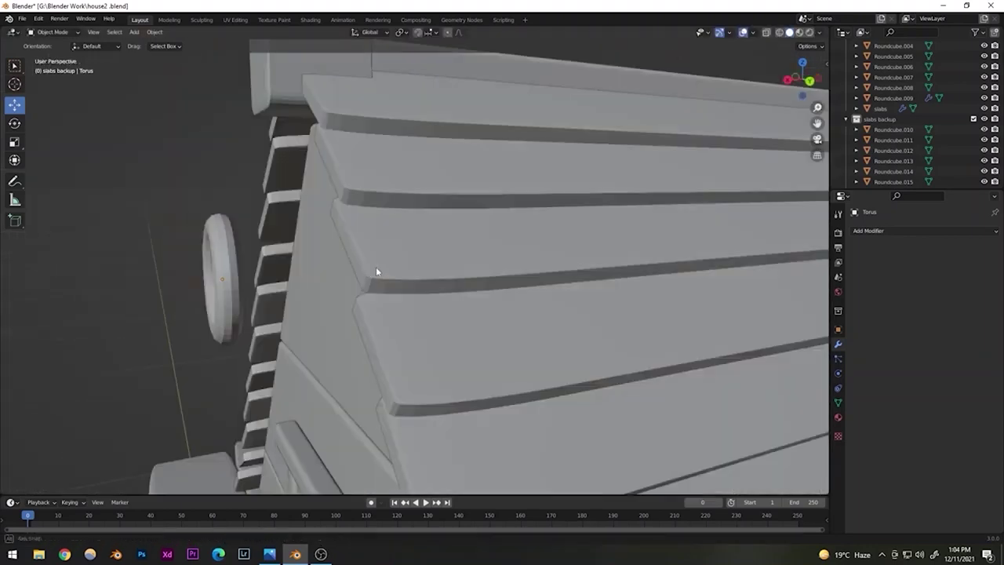
- Move the torus about -0.126 m along X against the gable, and reselect it in right orthographic view
{"action": "key", "text": "g"}
{"action": "key", "text": "x"}
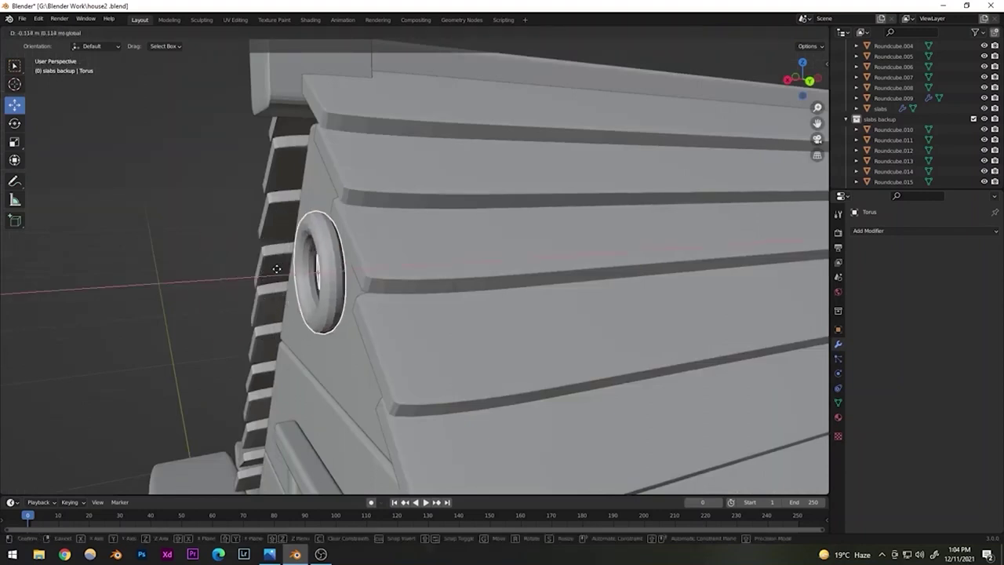
{"action": "left_click", "coordinate": [286, 272]}
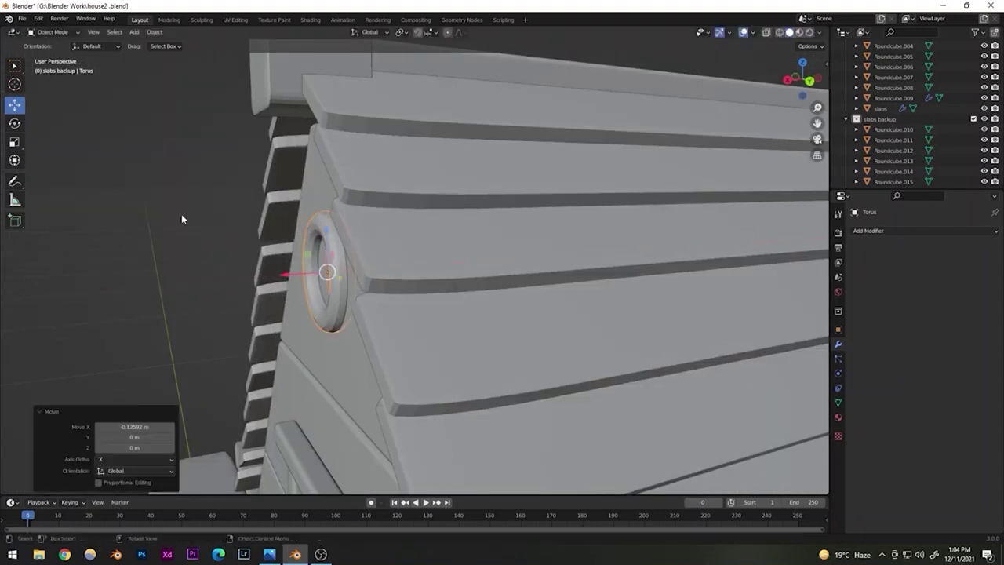
{"action": "left_click", "coordinate": [182, 215]}
{"action": "scroll", "coordinate": [360, 295], "scroll_direction": "down", "scroll_amount": 5}
{"action": "middle_click_drag", "start_coordinate": [361, 295], "coordinate": [576, 245]}
{"action": "middle_click_drag", "start_coordinate": [438, 312], "coordinate": [426, 313]}
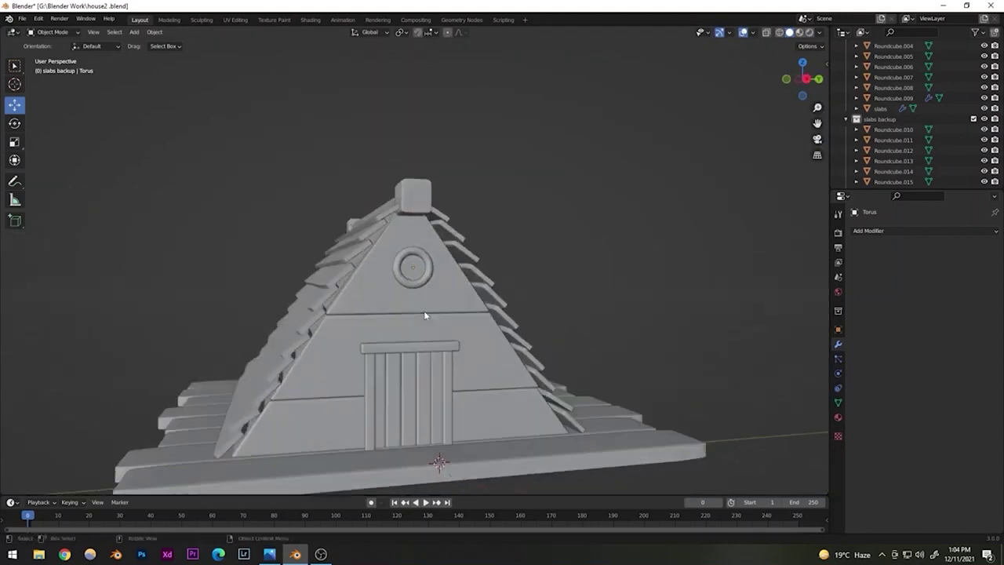
{"action": "scroll", "coordinate": [426, 313], "scroll_direction": "up", "scroll_amount": 9}
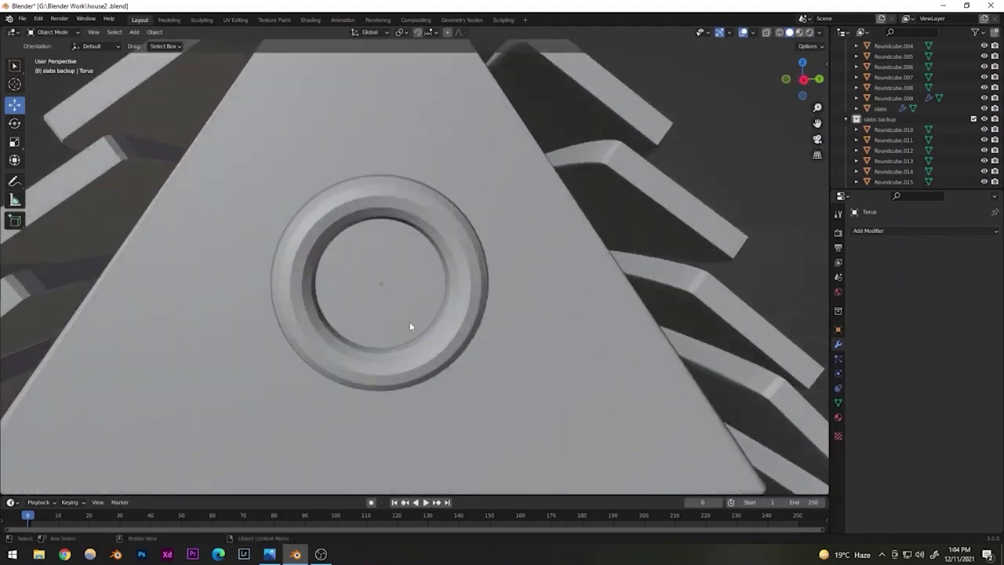
{"action": "left_click", "coordinate": [473, 285]}
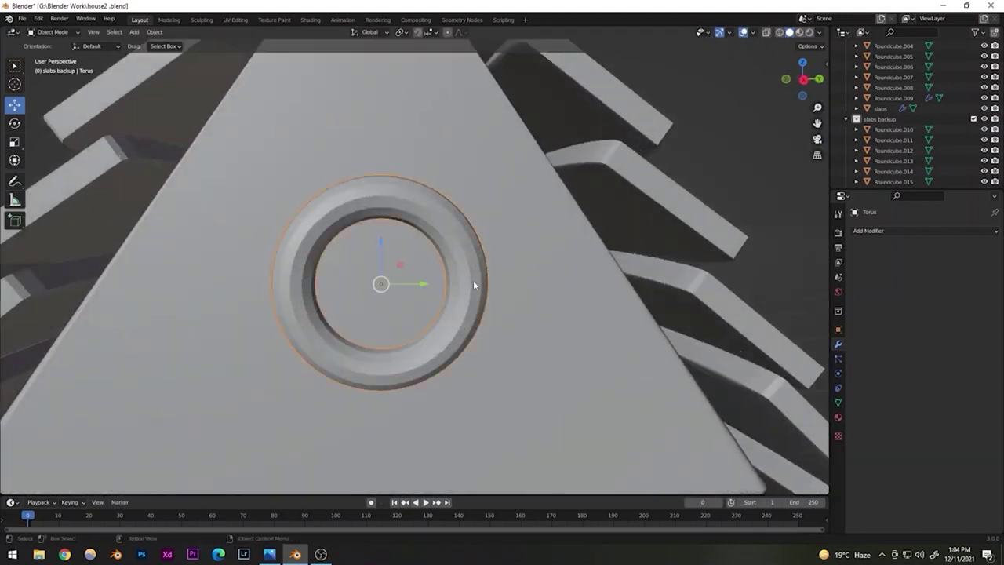
{"action": "scroll", "coordinate": [327, 259], "scroll_direction": "down", "scroll_amount": 6}
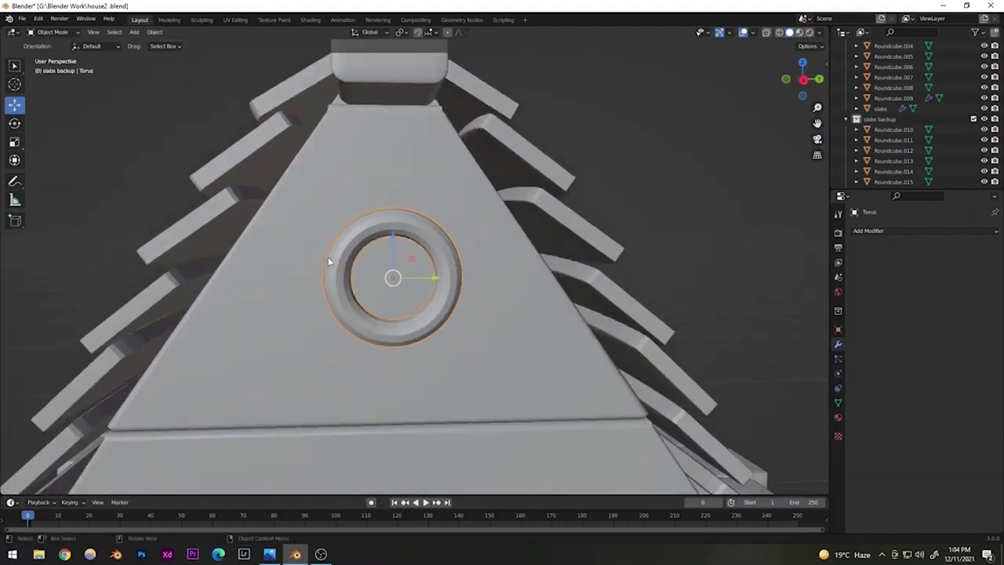
{"action": "middle_click_drag", "start_coordinate": [357, 298], "coordinate": [427, 303], "text": "alt"}
{"action": "key", "text": "KP_3"}
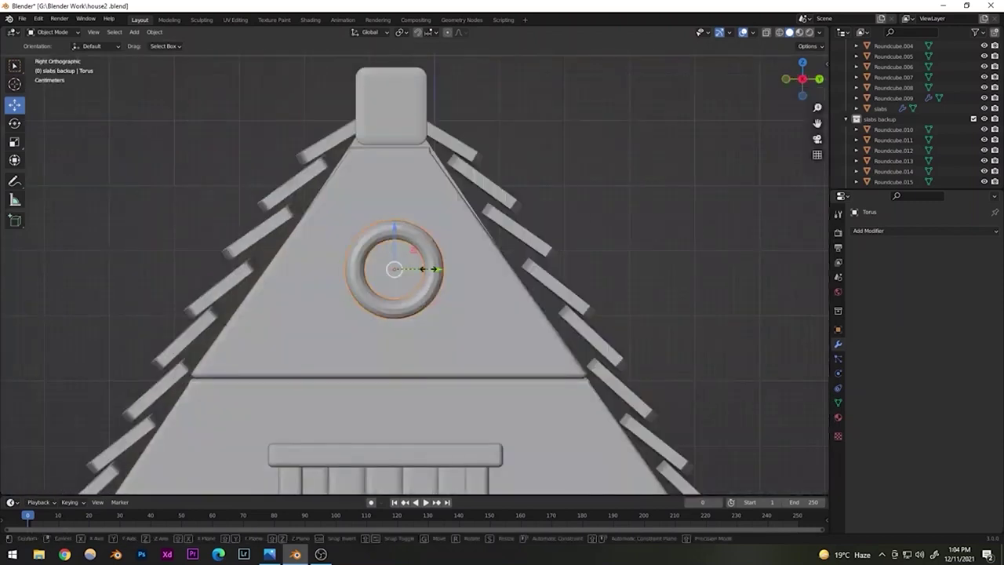
{"action": "key", "text": "s"}
{"action": "key", "text": "y"}
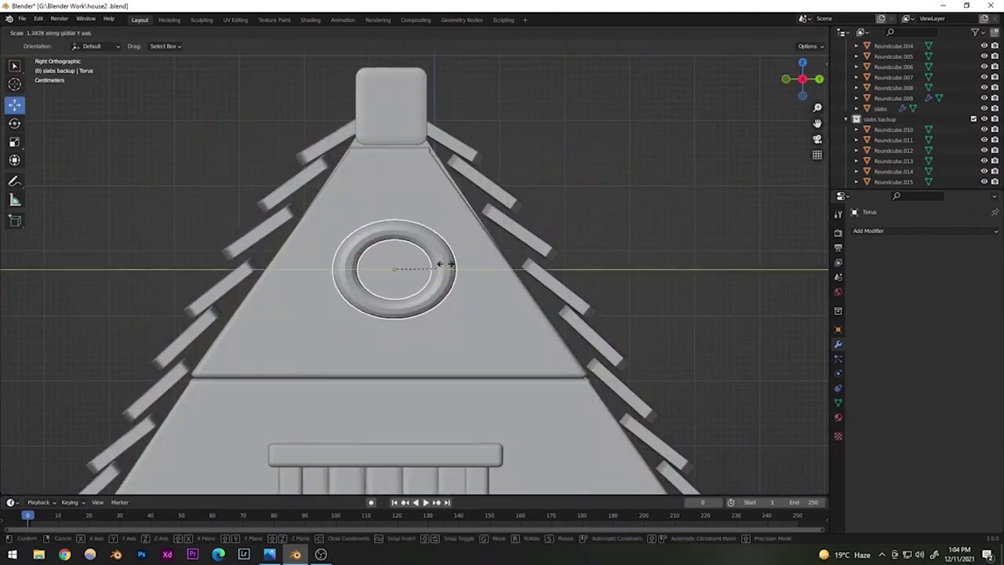
{"action": "right_click", "coordinate": [460, 244]}
- Enlarge the torus uniformly on the upper gable board and save the file
{"action": "key", "text": "s"}
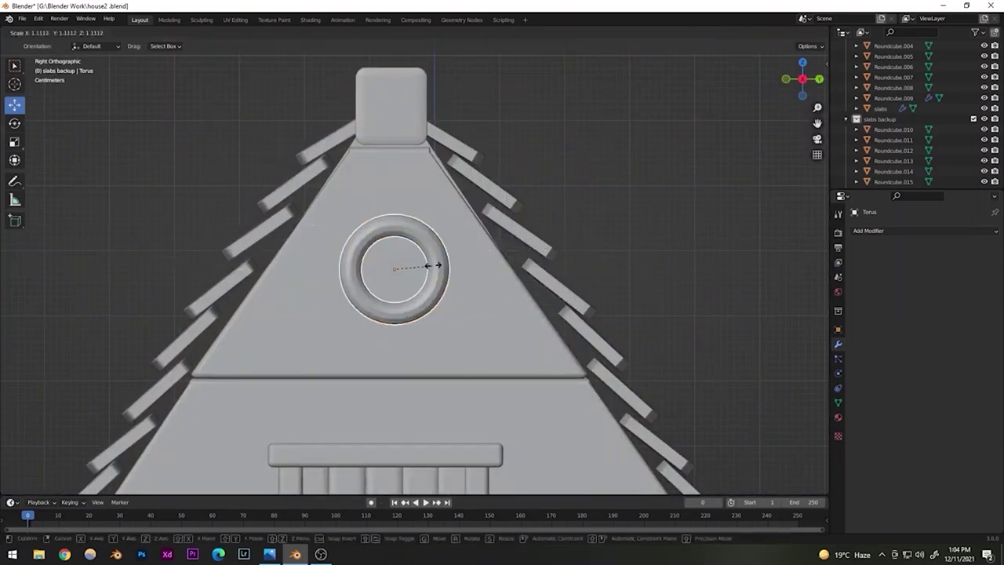
{"action": "left_click", "coordinate": [443, 265]}
{"action": "middle_click_drag", "start_coordinate": [492, 223], "coordinate": [378, 306]}
{"action": "scroll", "coordinate": [378, 306], "scroll_direction": "down", "scroll_amount": 8}
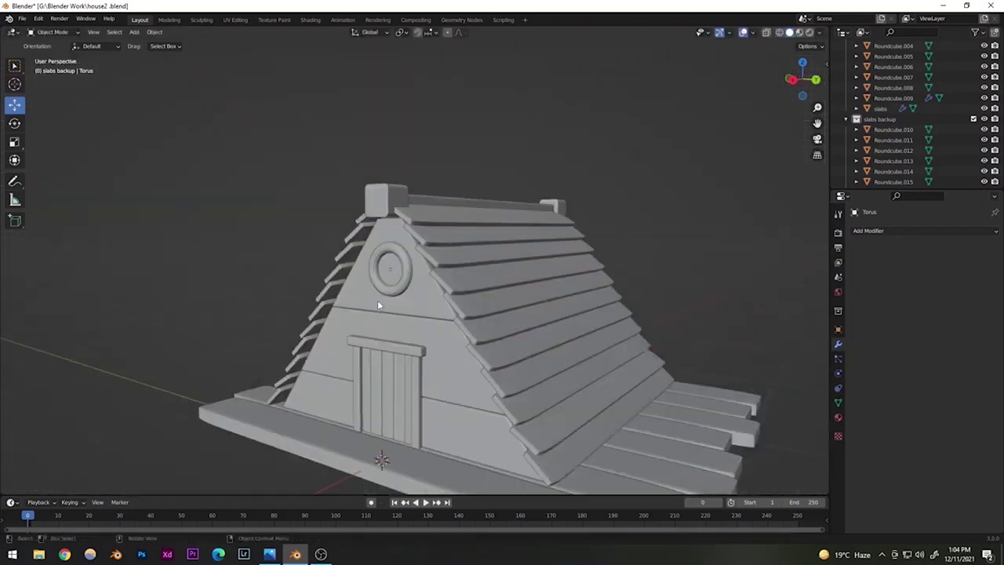
{"action": "key", "text": "ctrl+s"}
- Look over the whole house from near and far and save the file again
{"action": "scroll", "coordinate": [427, 312], "scroll_direction": "up", "scroll_amount": 6}
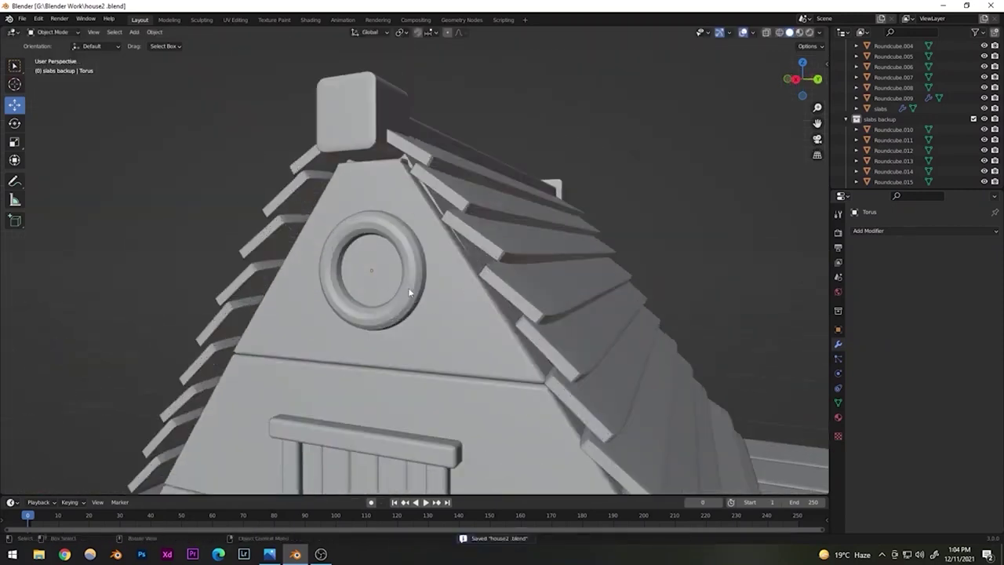
{"action": "scroll", "coordinate": [439, 321], "scroll_direction": "down", "scroll_amount": 8}
{"action": "middle_click_drag", "start_coordinate": [444, 329], "coordinate": [409, 336]}
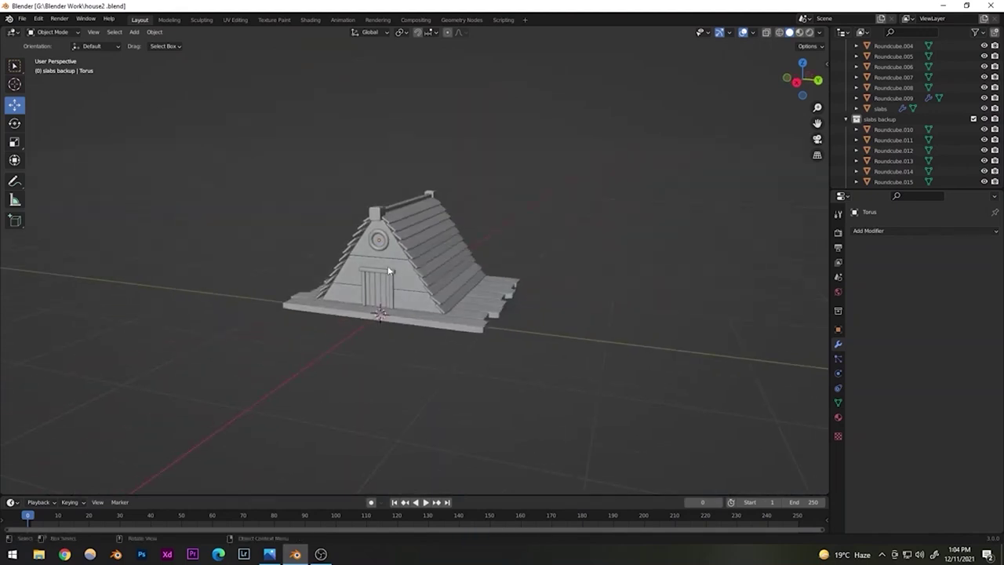
{"action": "key", "text": "ctrl+s"}
{"action": "scroll", "coordinate": [452, 357], "scroll_direction": "up", "scroll_amount": 8}
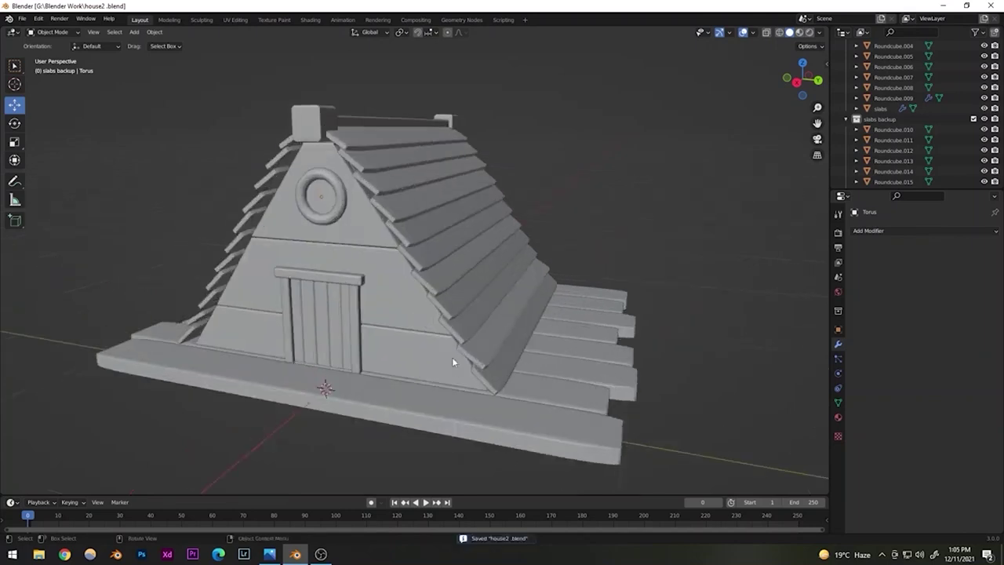
{"action": "scroll", "coordinate": [368, 353], "scroll_direction": "down", "scroll_amount": 10}
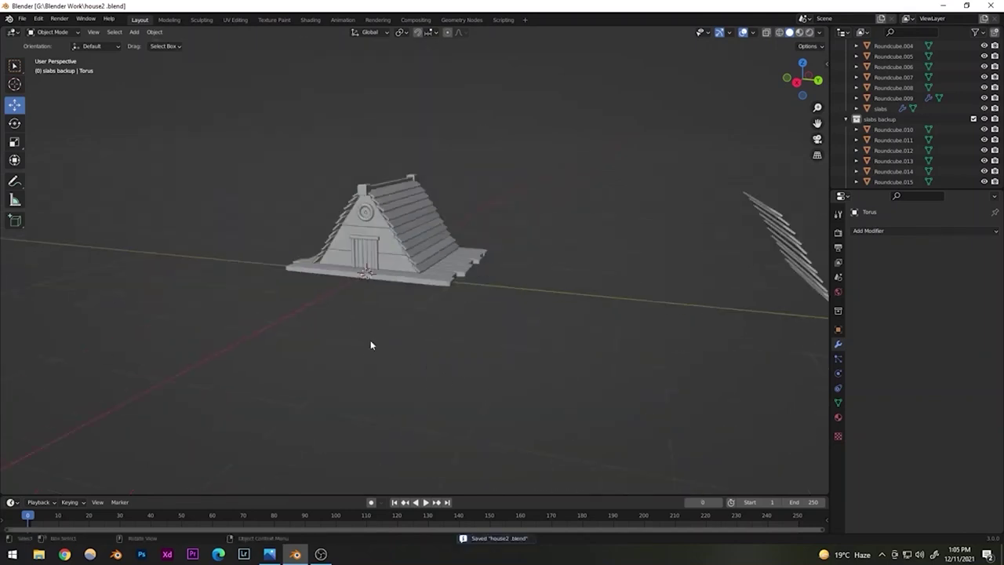
{"action": "middle_click_drag", "start_coordinate": [370, 339], "coordinate": [336, 360]}
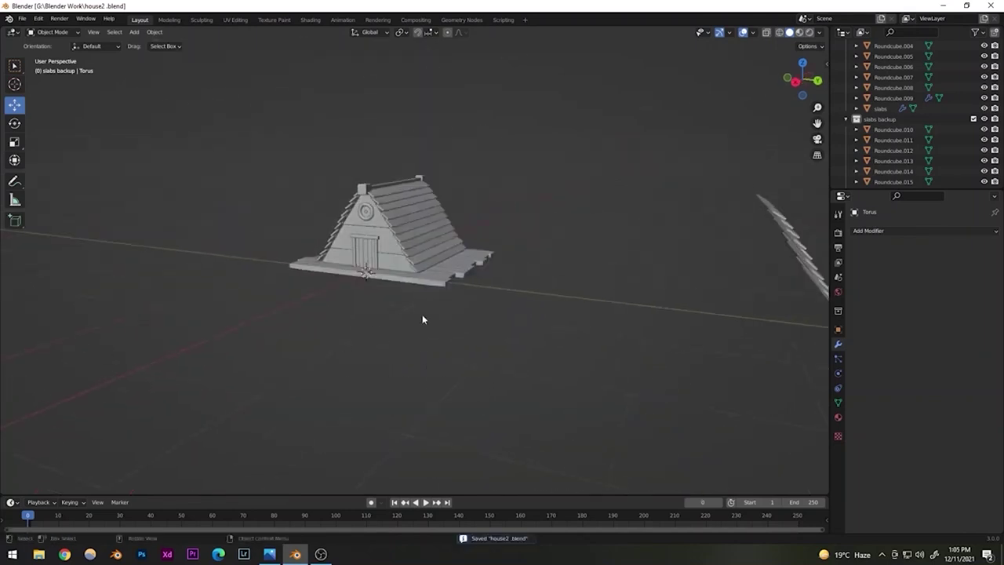
- Duplicate the front platform plank and move the copy about 0.593 m along Y
{"action": "scroll", "coordinate": [383, 255], "scroll_direction": "up", "scroll_amount": 6}
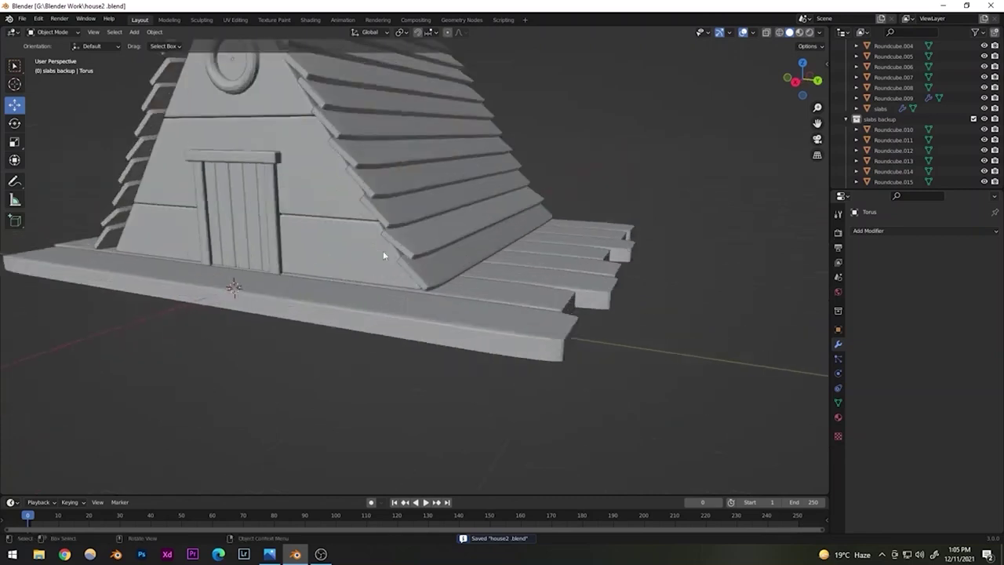
{"action": "left_click", "coordinate": [350, 300]}
{"action": "key", "text": "shift+d"}
{"action": "right_click", "coordinate": [328, 305]}
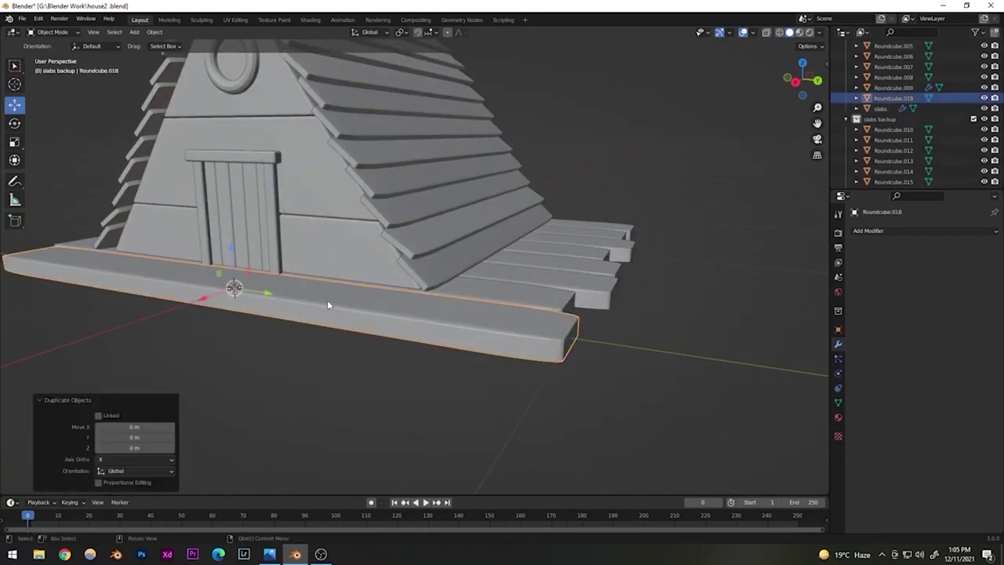
{"action": "left_click_drag", "start_coordinate": [267, 294], "coordinate": [411, 312]}
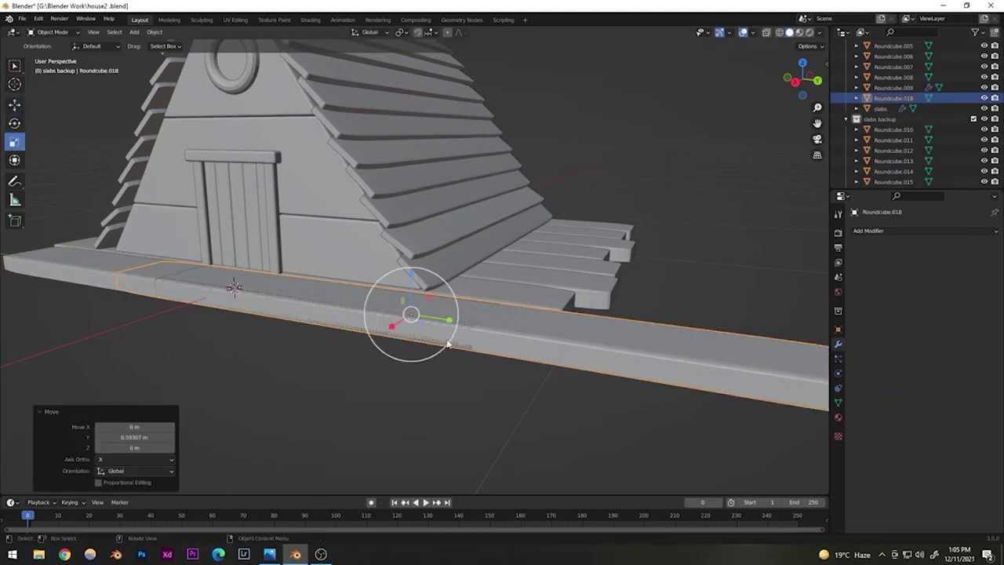
- Scale the plank copy to about -0.05 along Y and to roughly half along X to form a small block
{"action": "left_click_drag", "start_coordinate": [453, 325], "coordinate": [415, 316]}
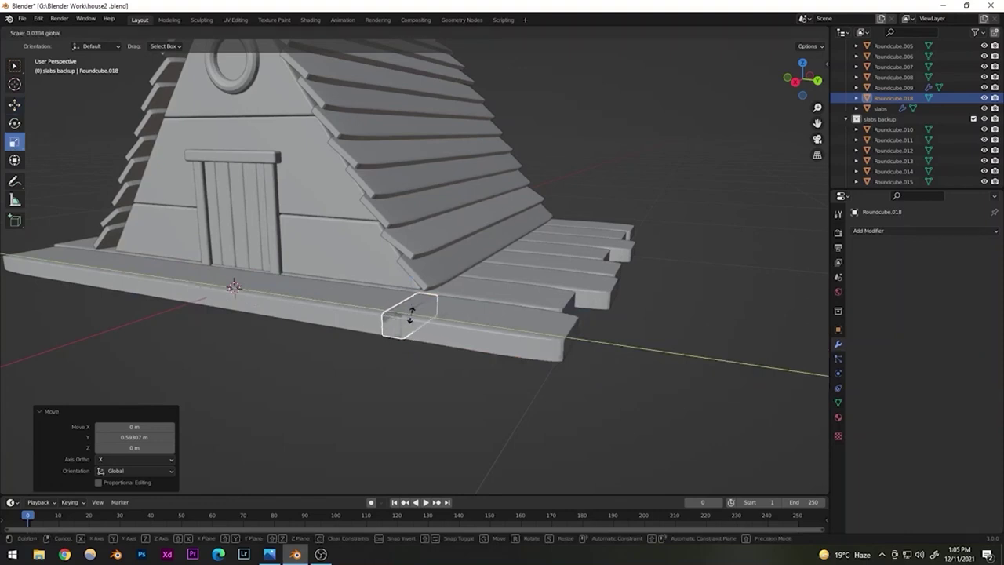
{"action": "left_click_drag", "start_coordinate": [410, 316], "coordinate": [409, 315]}
{"action": "middle_click_drag", "start_coordinate": [429, 329], "coordinate": [374, 366]}
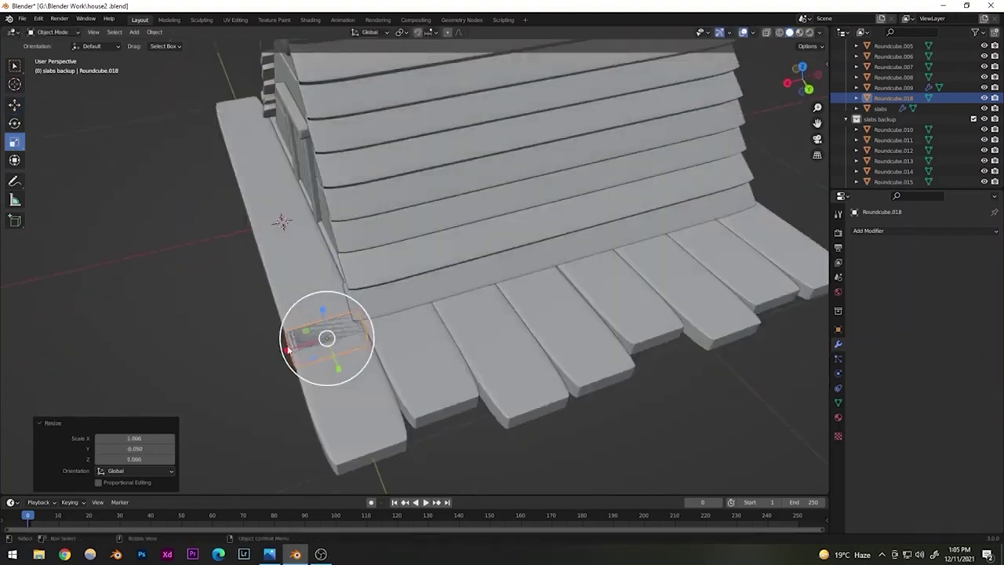
{"action": "left_click_drag", "start_coordinate": [291, 346], "coordinate": [307, 340]}
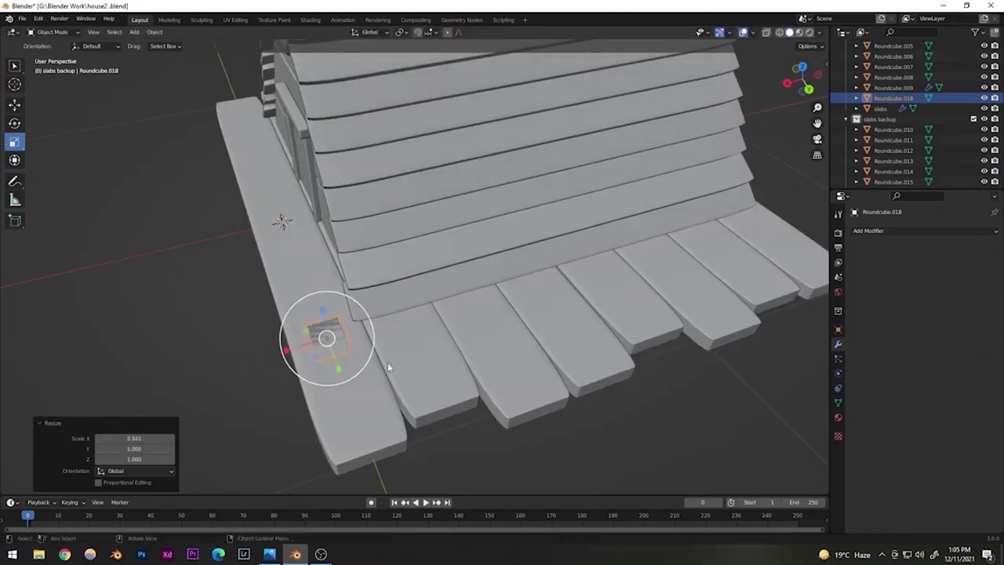
- Lower the small block beneath the front plank and shift it along Y towards the platform's corner
{"action": "middle_click_drag", "start_coordinate": [388, 362], "coordinate": [434, 302]}
{"action": "left_click", "coordinate": [8, 109]}
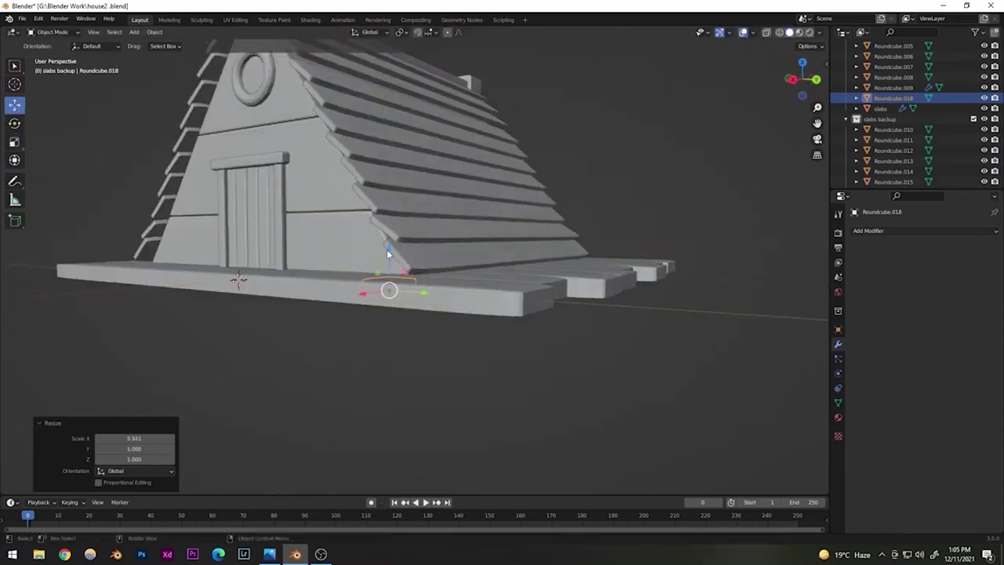
{"action": "left_click_drag", "start_coordinate": [386, 250], "coordinate": [389, 262]}
{"action": "middle_click_drag", "start_coordinate": [389, 262], "coordinate": [325, 327]}
{"action": "left_click", "coordinate": [321, 311]}
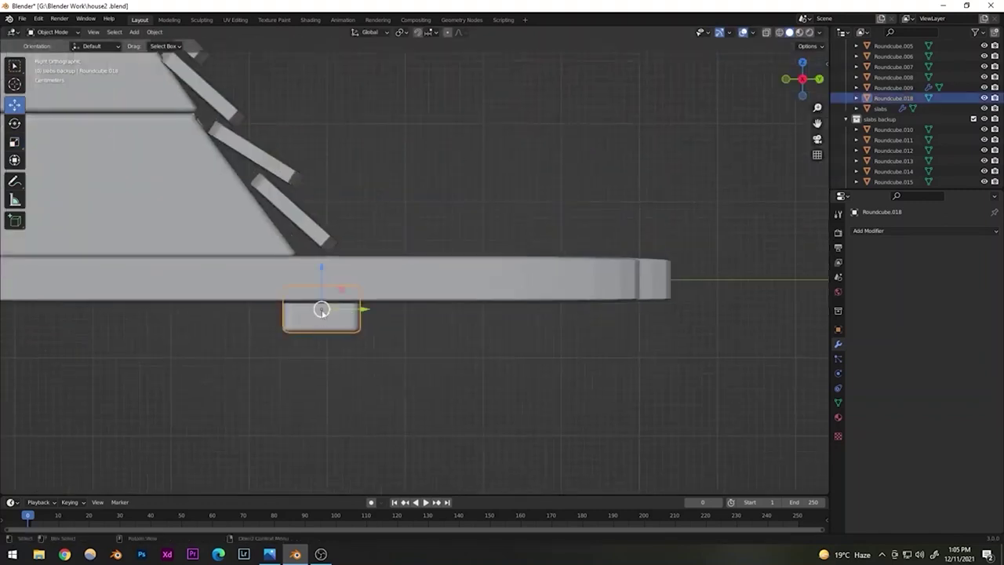
{"action": "left_click_drag", "start_coordinate": [361, 307], "coordinate": [608, 377]}
{"action": "middle_click_drag", "start_coordinate": [608, 378], "coordinate": [444, 348]}
{"action": "key", "text": "KP_3"}
- Duplicate the small block and move the copy about -0.037 m along Z
{"action": "left_click", "coordinate": [432, 306]}
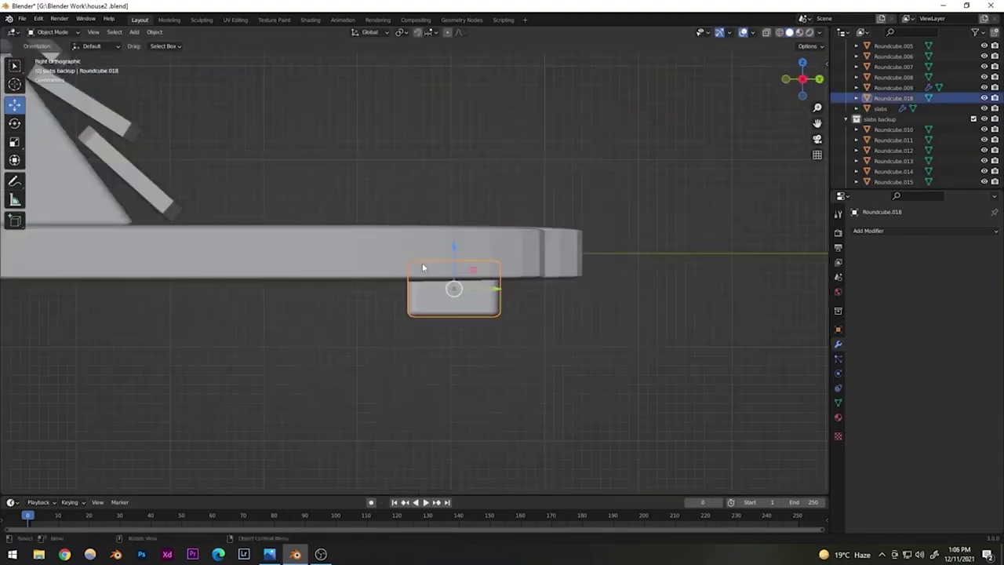
{"action": "right_click", "coordinate": [431, 269]}
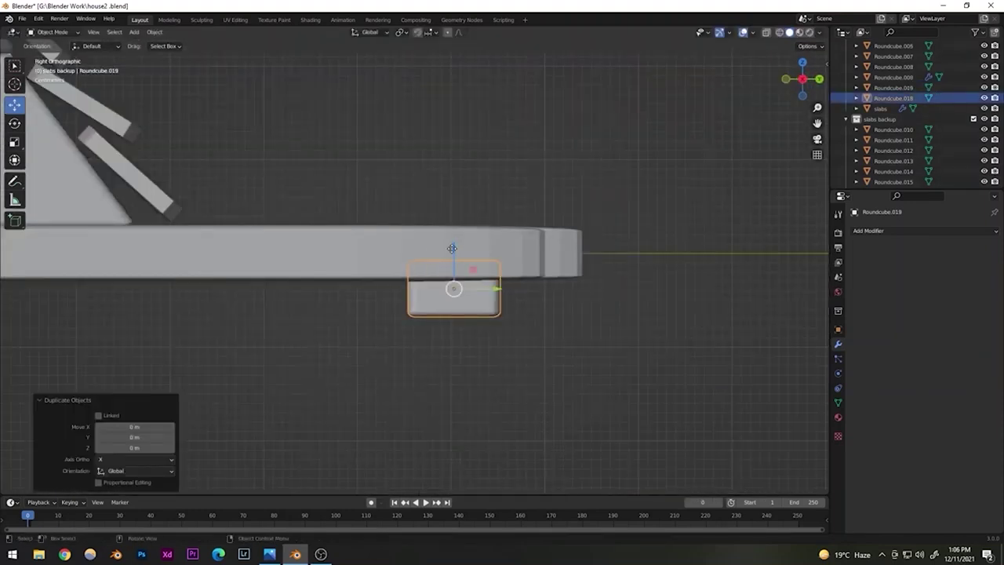
{"action": "left_click_drag", "start_coordinate": [451, 248], "coordinate": [390, 304]}
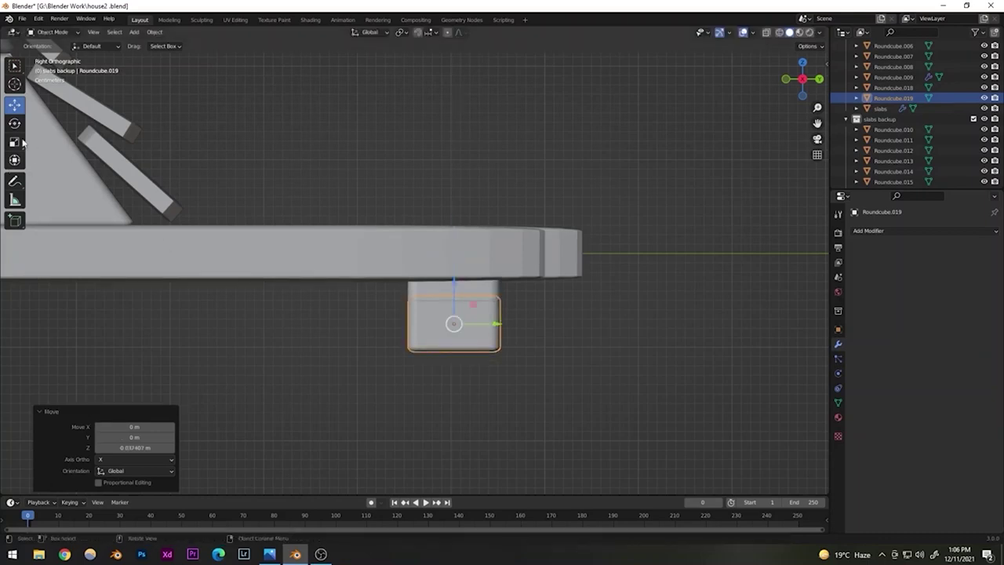
- Flatten the lower block along Z and scale it up uniformly to about 1.307 to form a base slab
{"action": "left_click_drag", "start_coordinate": [453, 285], "coordinate": [492, 311]}
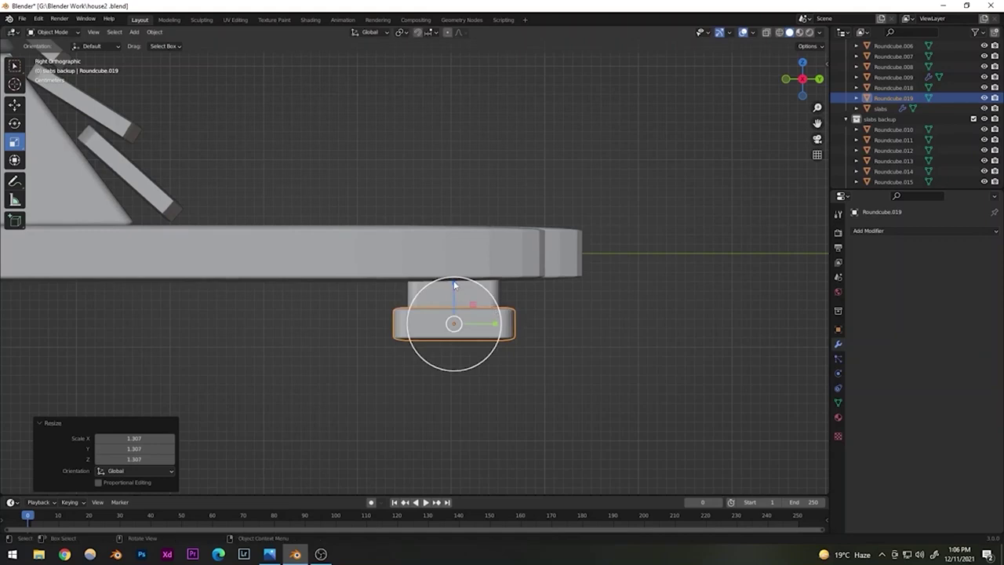
{"action": "left_click_drag", "start_coordinate": [453, 285], "coordinate": [452, 291]}
{"action": "left_click", "coordinate": [580, 357]}
- Thin the base slab further along Z and scale it up uniformly by about 1.305 so it extends past the upper block
{"action": "middle_click_drag", "start_coordinate": [453, 375], "coordinate": [448, 309]}
{"action": "scroll", "coordinate": [415, 367], "scroll_direction": "down", "scroll_amount": 9}
{"action": "scroll", "coordinate": [439, 349], "scroll_direction": "up", "scroll_amount": 1}
{"action": "key", "text": "ctrl+KP_1"}
{"action": "scroll", "coordinate": [448, 309], "scroll_direction": "up", "scroll_amount": 6}
{"action": "left_click", "coordinate": [421, 292]}
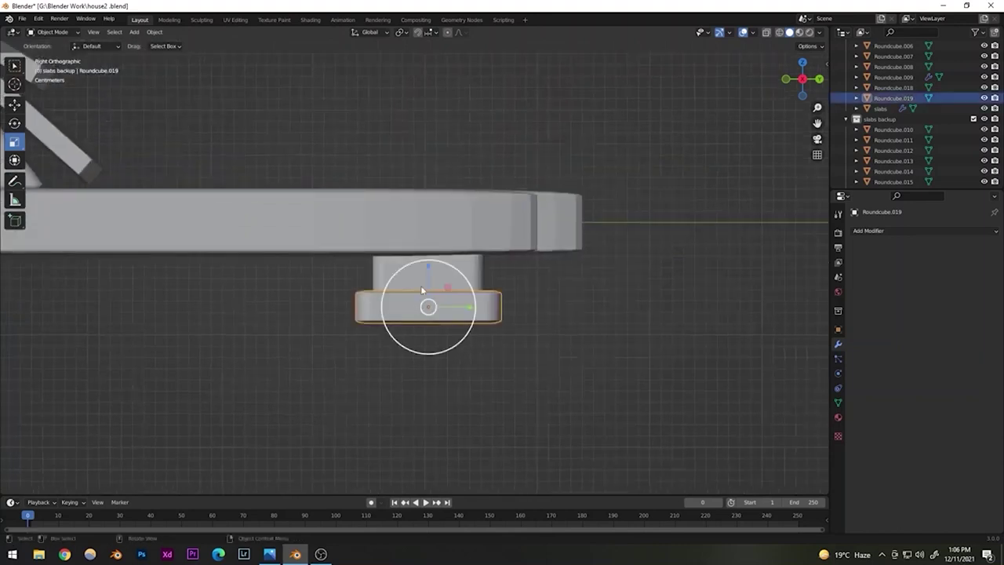
{"action": "left_click_drag", "start_coordinate": [429, 261], "coordinate": [428, 280]}
{"action": "key", "text": "ctrl+z"}
{"action": "key", "text": "s"}
{"action": "left_click", "coordinate": [518, 288]}
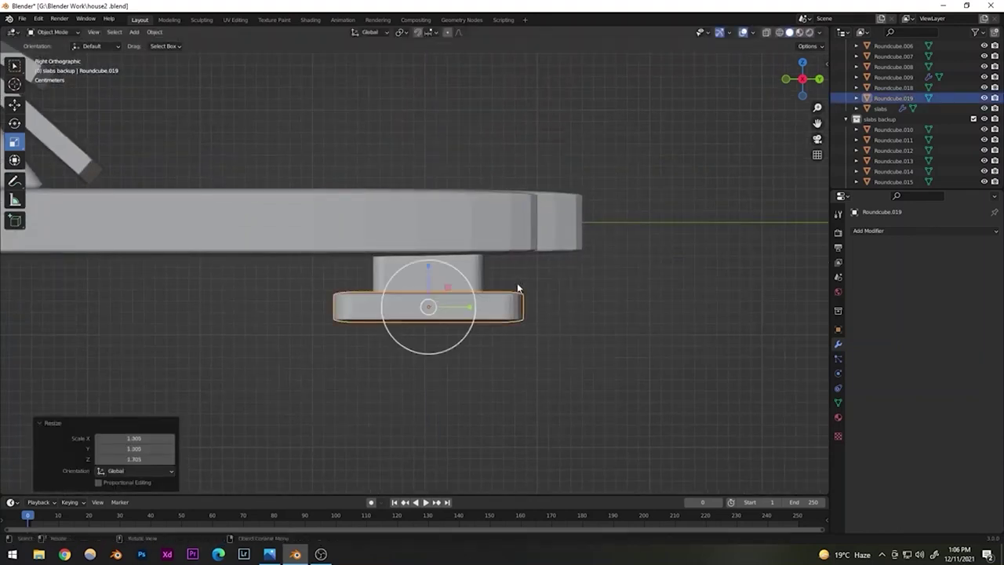
{"action": "left_click_drag", "start_coordinate": [428, 267], "coordinate": [429, 262]}
{"action": "left_click", "coordinate": [457, 342]}
- In right orthographic view, lower the foot's base slab slightly along Z and deselect everything
{"action": "middle_click_drag", "start_coordinate": [455, 343], "coordinate": [418, 361]}
{"action": "scroll", "coordinate": [418, 361], "scroll_direction": "down", "scroll_amount": 7}
{"action": "scroll", "coordinate": [418, 359], "scroll_direction": "down", "scroll_amount": 8}
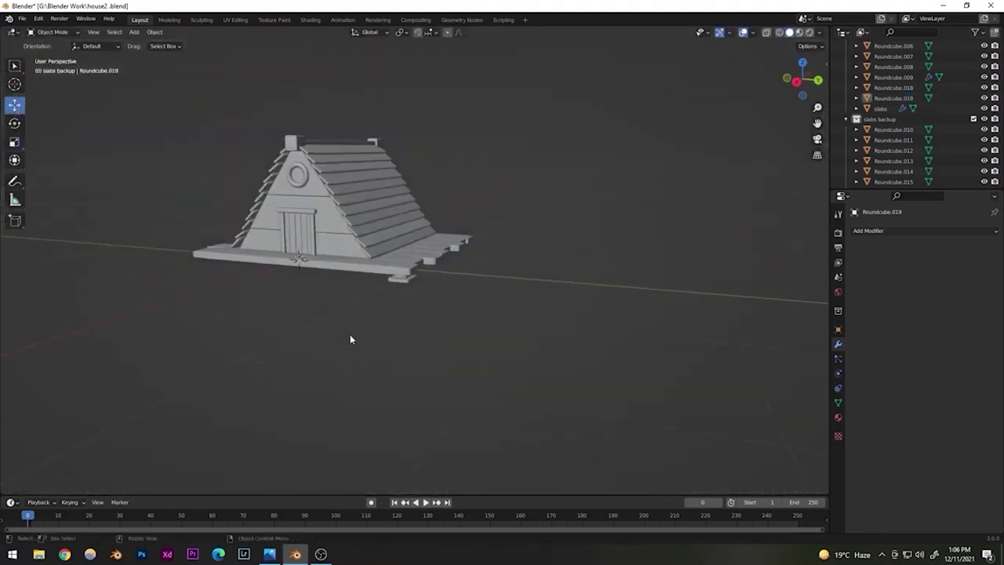
{"action": "middle_click_drag", "start_coordinate": [349, 338], "coordinate": [498, 354]}
{"action": "scroll", "coordinate": [386, 329], "scroll_direction": "up", "scroll_amount": 6}
{"action": "scroll", "coordinate": [566, 345], "scroll_direction": "up", "scroll_amount": 4}
{"action": "middle_click_drag", "start_coordinate": [566, 341], "coordinate": [363, 340], "text": "shift"}
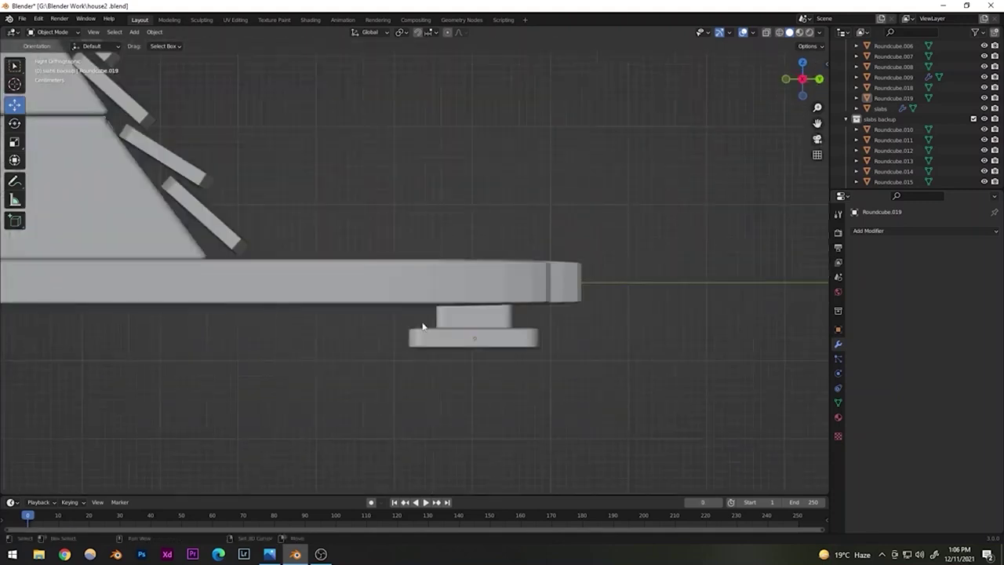
{"action": "left_click", "coordinate": [462, 315]}
{"action": "left_click_drag", "start_coordinate": [475, 266], "coordinate": [472, 311]}
{"action": "left_click", "coordinate": [438, 336]}
{"action": "left_click", "coordinate": [560, 329]}
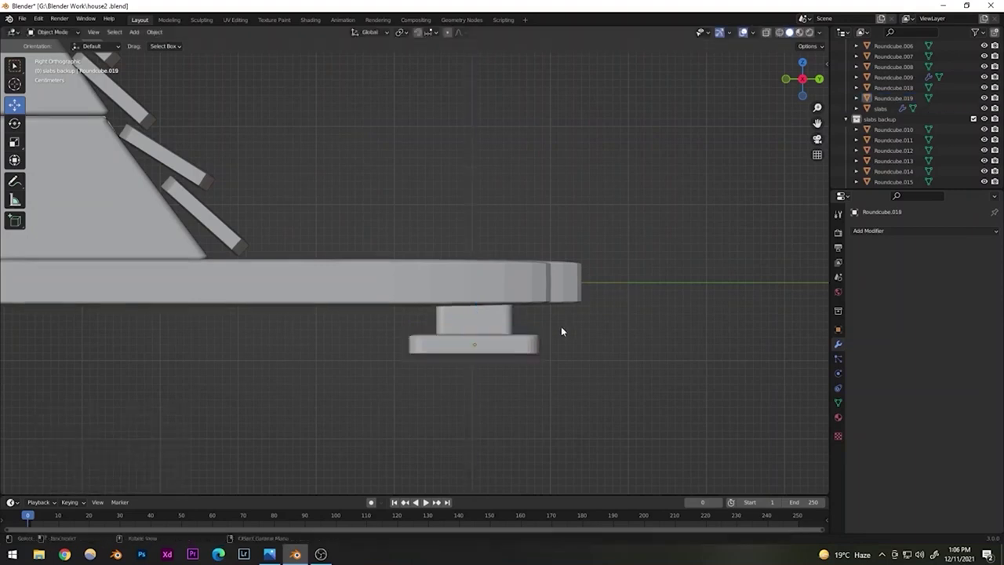
- Check the foot under the platform in perspective and save the file
{"action": "scroll", "coordinate": [486, 352], "scroll_direction": "down", "scroll_amount": 3}
{"action": "middle_click_drag", "start_coordinate": [396, 372], "coordinate": [353, 400]}
{"action": "key", "text": "ctrl+s"}
- Duplicate the two-piece foot and move the copy about -1.82 m along Y to the opposite end of the front plank
{"action": "middle_click_drag", "start_coordinate": [436, 372], "coordinate": [486, 347]}
{"action": "scroll", "coordinate": [431, 349], "scroll_direction": "down", "scroll_amount": 2}
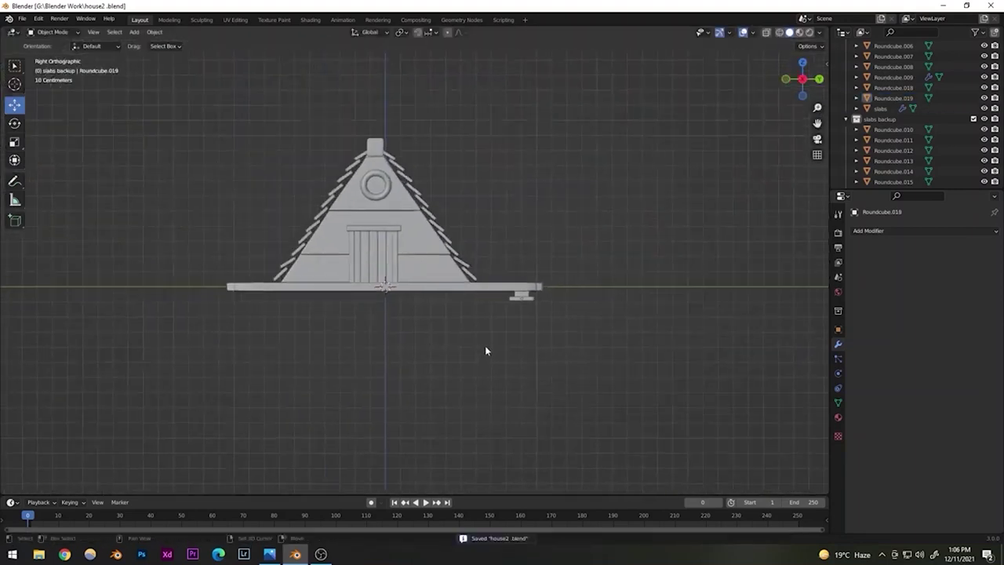
{"action": "scroll", "coordinate": [486, 347], "scroll_direction": "up", "scroll_amount": 4}
{"action": "left_click", "coordinate": [635, 327]}
{"action": "key", "text": "shift+d"}
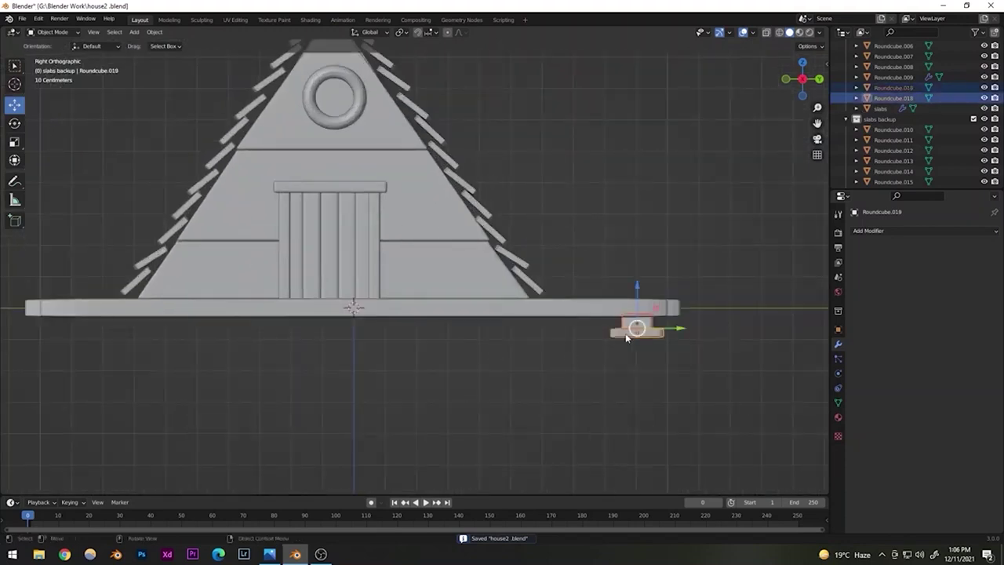
{"action": "key", "text": "Escape"}
{"action": "left_click_drag", "start_coordinate": [683, 330], "coordinate": [110, 333]}
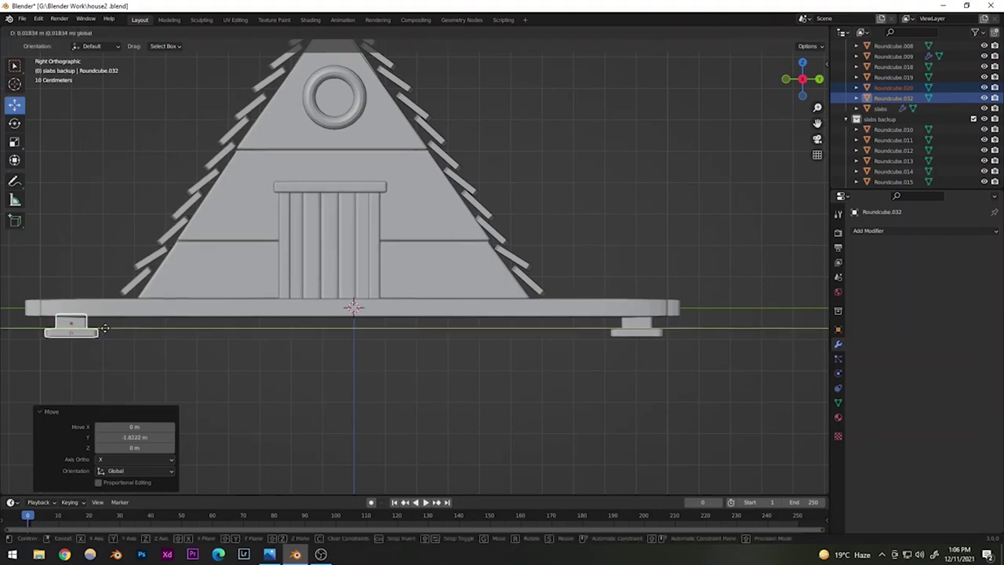
- Confirm the copied foot's position and select all four pieces of the two feet under the front plank
{"action": "left_click", "coordinate": [177, 389]}
{"action": "scroll", "coordinate": [219, 380], "scroll_direction": "down", "scroll_amount": 3}
{"action": "middle_click_drag", "start_coordinate": [250, 370], "coordinate": [379, 306]}
{"action": "left_click", "coordinate": [379, 294]}
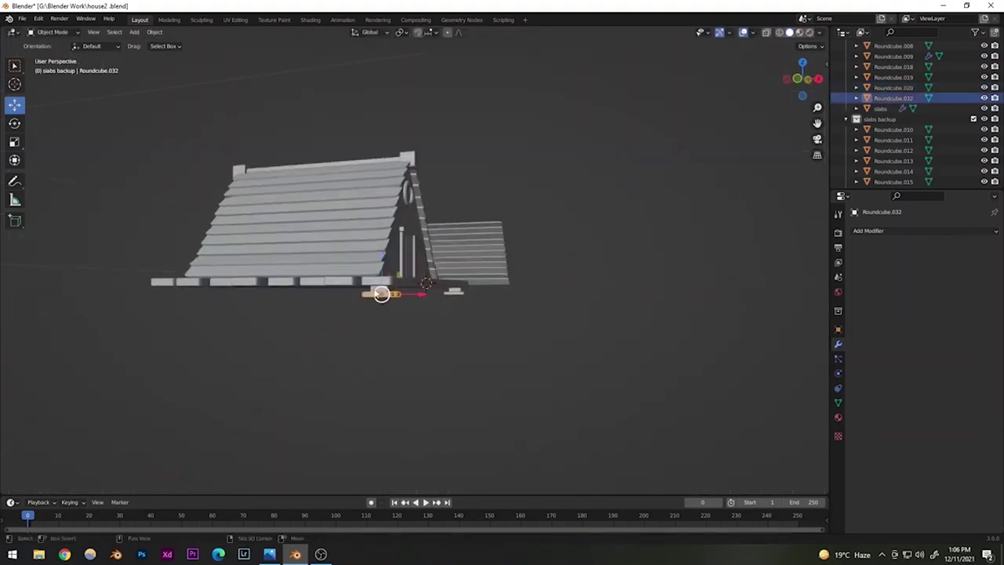
{"action": "left_click", "coordinate": [381, 294], "text": "shift"}
{"action": "left_click", "coordinate": [454, 293], "text": "shift"}
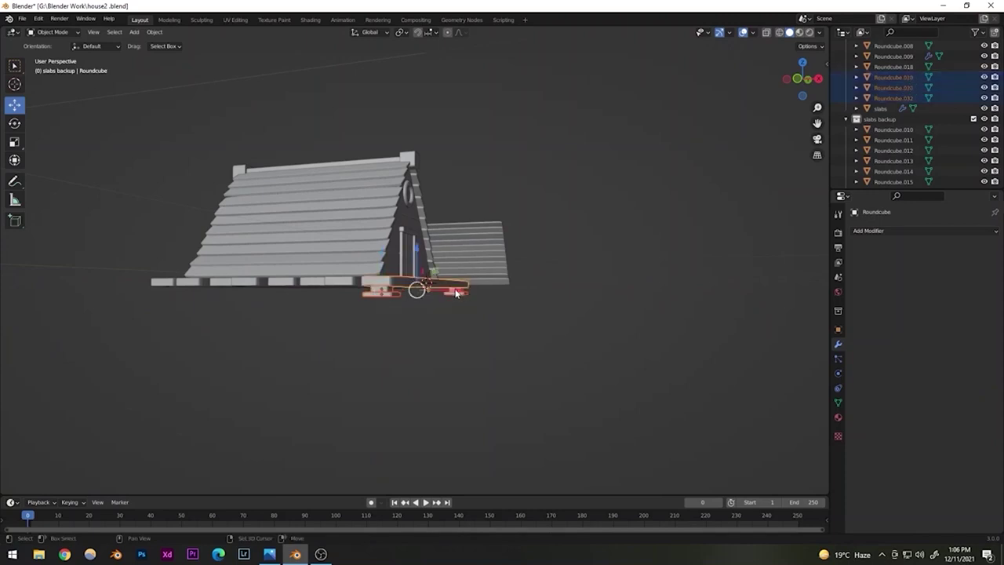
{"action": "left_click", "coordinate": [455, 293]}
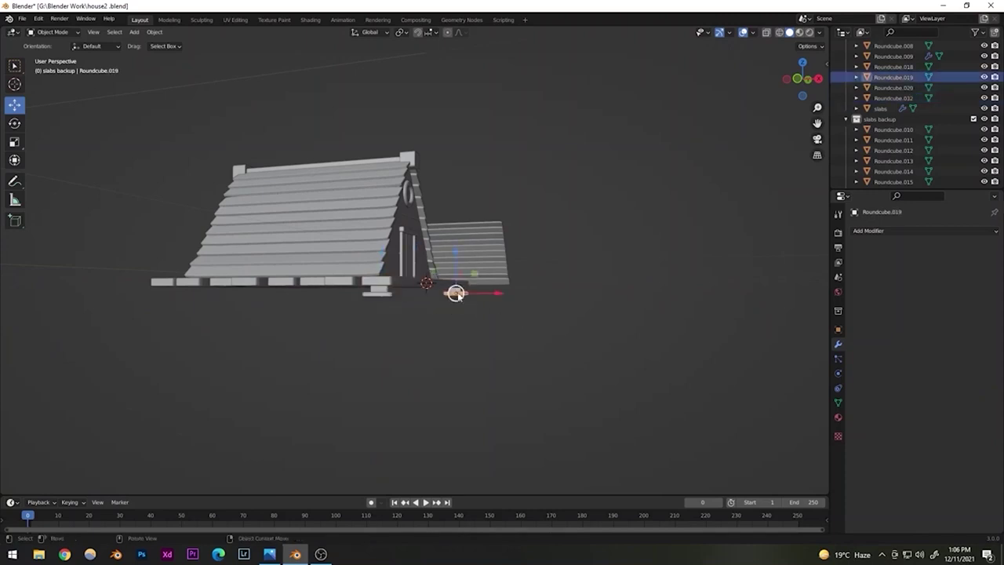
{"action": "left_click", "coordinate": [456, 292], "text": "shift"}
{"action": "scroll", "coordinate": [500, 312], "scroll_direction": "up", "scroll_amount": 4}
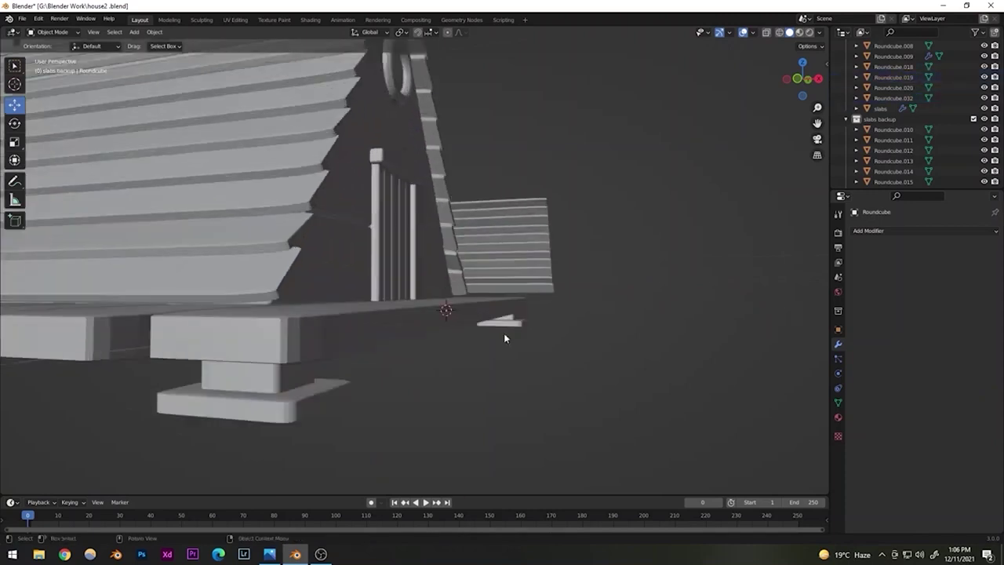
{"action": "left_click", "coordinate": [509, 321]}
{"action": "middle_click_drag", "start_coordinate": [510, 323], "coordinate": [449, 321]}
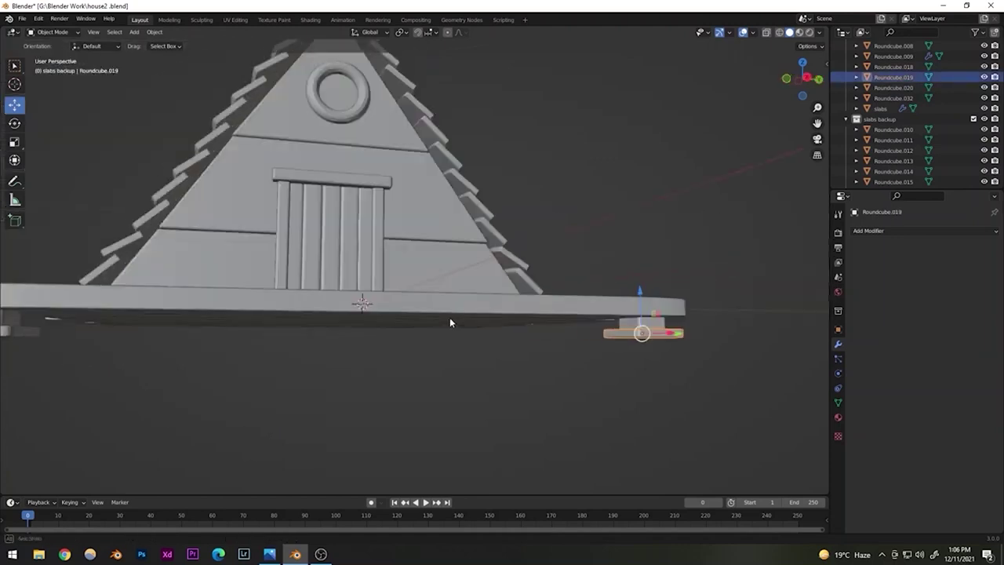
{"action": "left_click", "coordinate": [653, 328], "text": "shift"}
{"action": "middle_click_drag", "start_coordinate": [375, 342], "coordinate": [148, 355]}
{"action": "left_click", "coordinate": [151, 345], "text": "shift"}
{"action": "left_click", "coordinate": [148, 375], "text": "shift"}
{"action": "scroll", "coordinate": [245, 376], "scroll_direction": "down", "scroll_amount": 3}
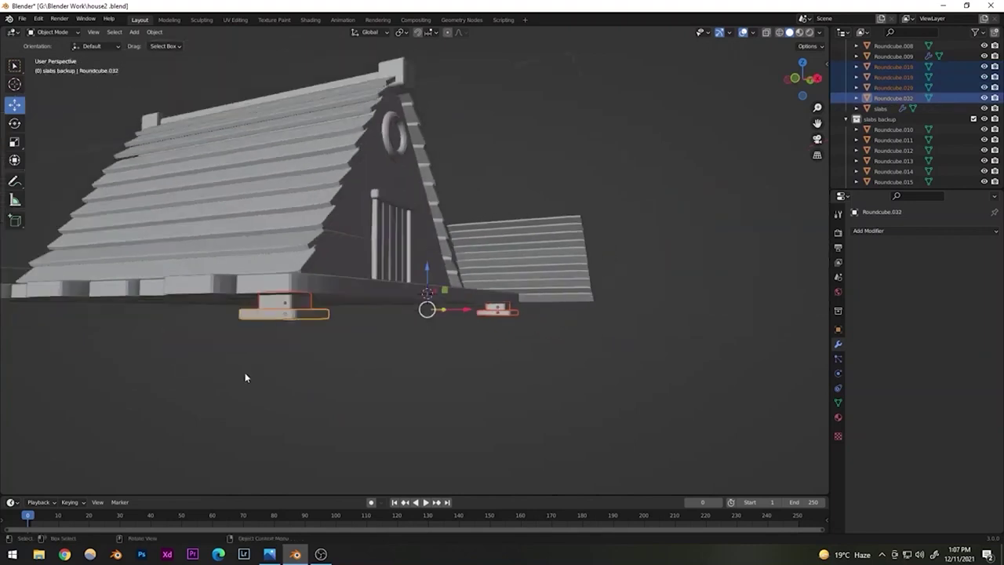
- In front orthographic view, duplicate the two feet, move the copies about -1.515 m along X to the platform's far end, and save
{"action": "middle_click_drag", "start_coordinate": [245, 376], "coordinate": [259, 383], "text": "alt"}
{"action": "key", "text": "KP_1"}
{"action": "middle_click_drag", "start_coordinate": [419, 352], "coordinate": [548, 372], "text": "shift"}
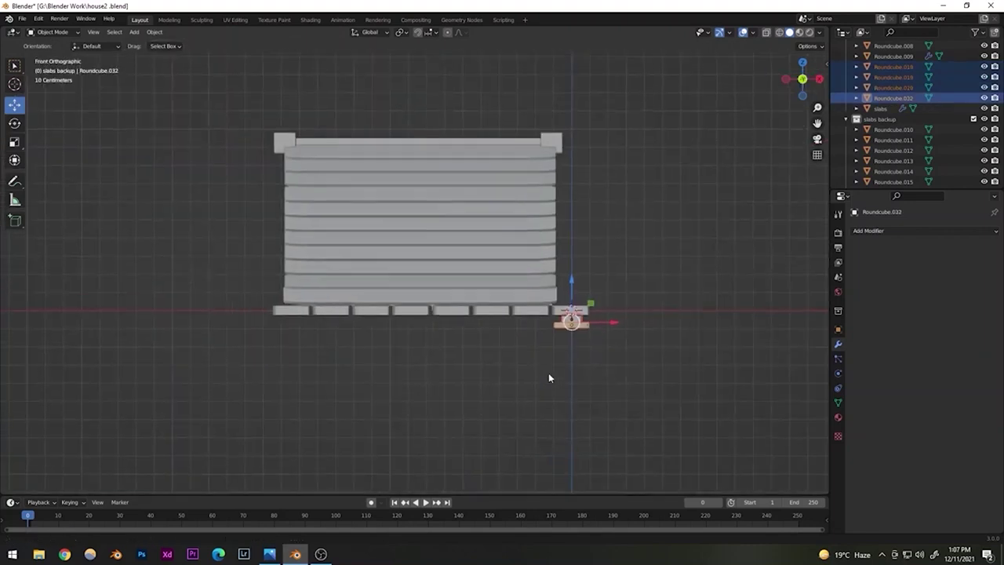
{"action": "key", "text": "shift+d"}
{"action": "right_click", "coordinate": [591, 323]}
{"action": "key", "text": "g"}
{"action": "key", "text": "x"}
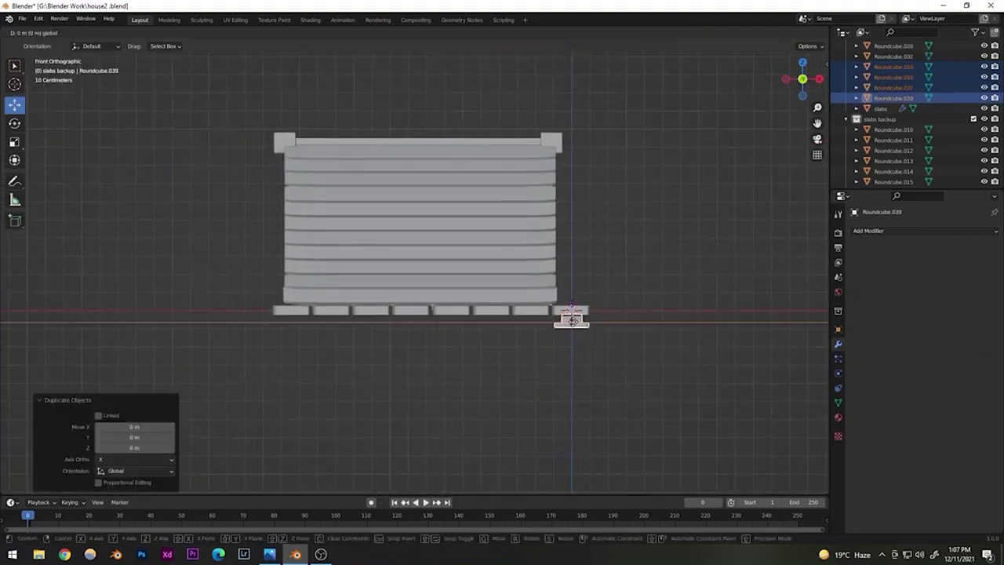
{"action": "left_click", "coordinate": [335, 321]}
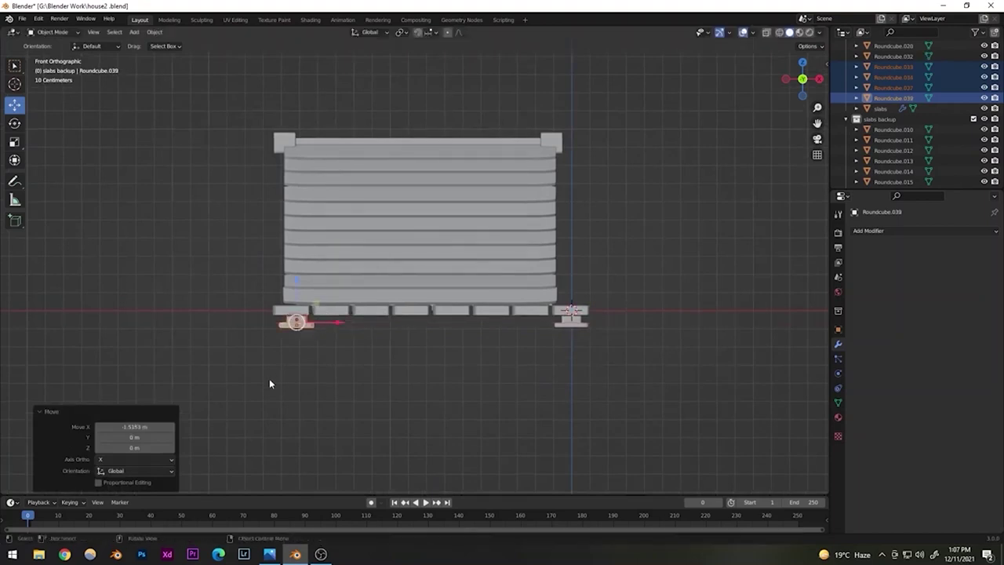
{"action": "middle_click_drag", "start_coordinate": [269, 378], "coordinate": [311, 414]}
{"action": "key", "text": "ctrl+s"}
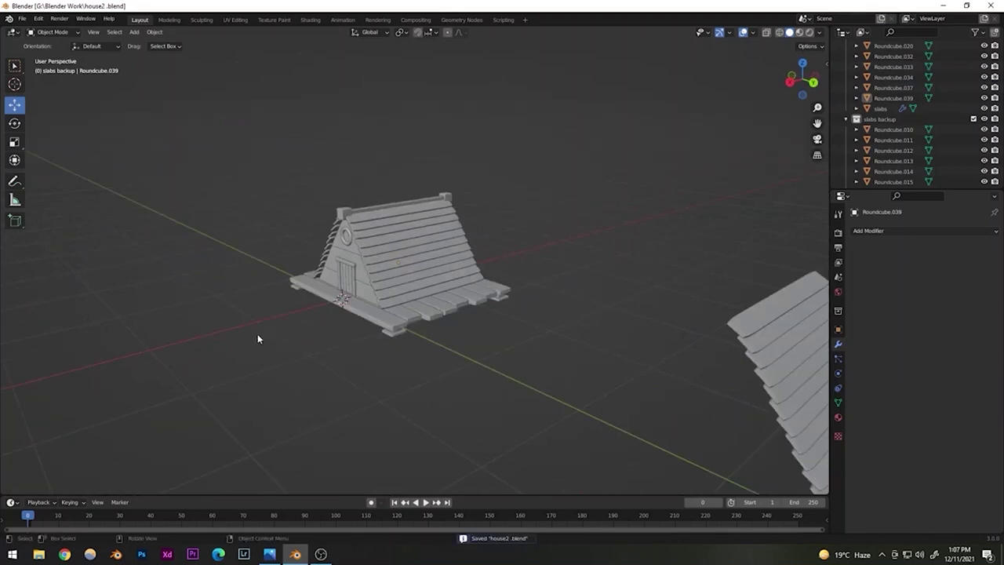
- Duplicate the front plank and move the copy about 0.217 m along X, out in front of the platform
{"action": "scroll", "coordinate": [257, 338], "scroll_direction": "up", "scroll_amount": 8}
{"action": "middle_click_drag", "start_coordinate": [331, 336], "coordinate": [486, 276], "text": "shift"}
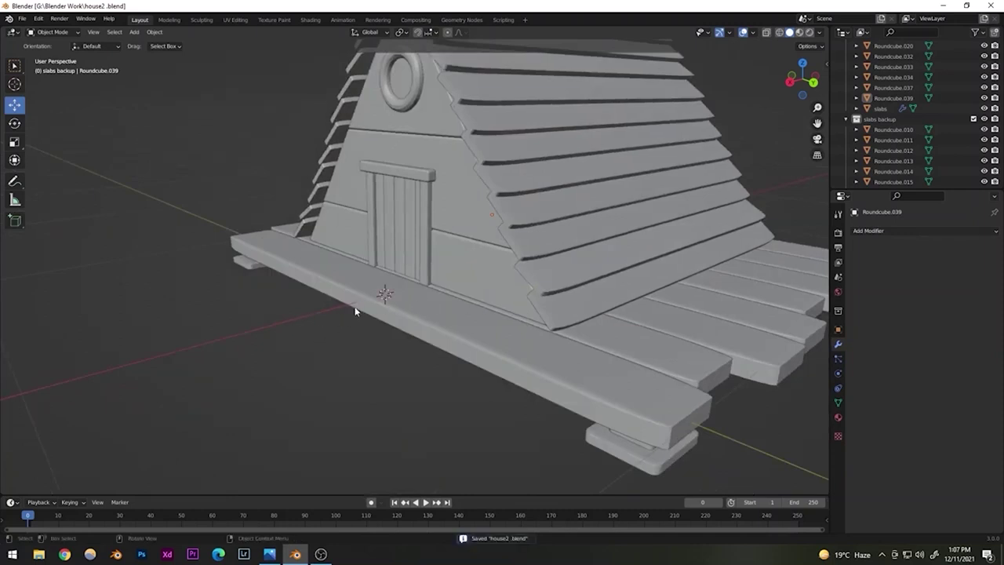
{"action": "middle_click_drag", "start_coordinate": [388, 330], "coordinate": [444, 314]}
{"action": "left_click", "coordinate": [433, 320]}
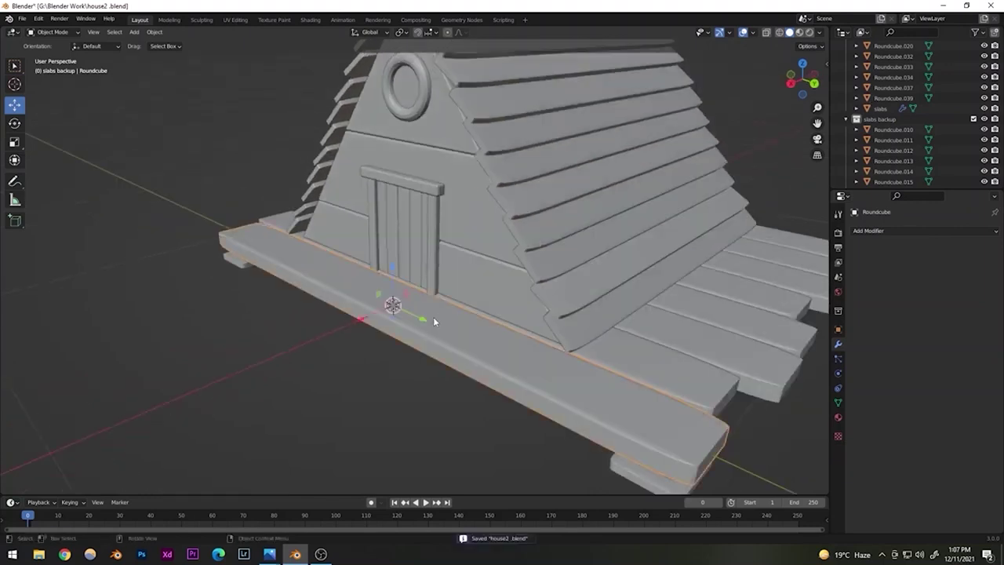
{"action": "key", "text": "shift+d"}
{"action": "right_click", "coordinate": [460, 271]}
{"action": "left_click_drag", "start_coordinate": [362, 318], "coordinate": [316, 350]}
{"action": "left_click", "coordinate": [314, 350]}
- Scale the copied plank down along Y into a narrow bar projecting from the platform's front, and save the file
{"action": "middle_click_drag", "start_coordinate": [314, 351], "coordinate": [25, 141]}
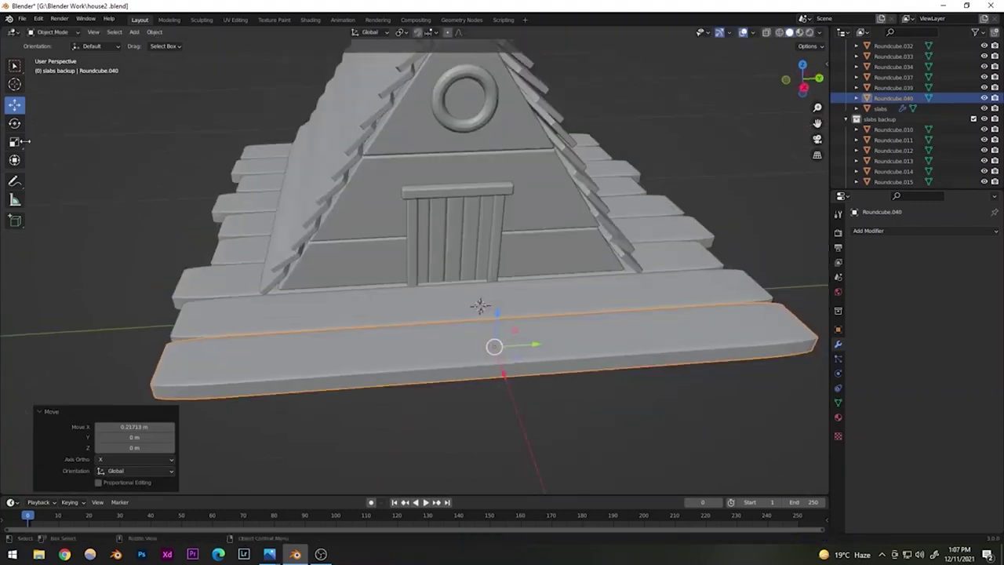
{"action": "left_click_drag", "start_coordinate": [531, 351], "coordinate": [494, 345]}
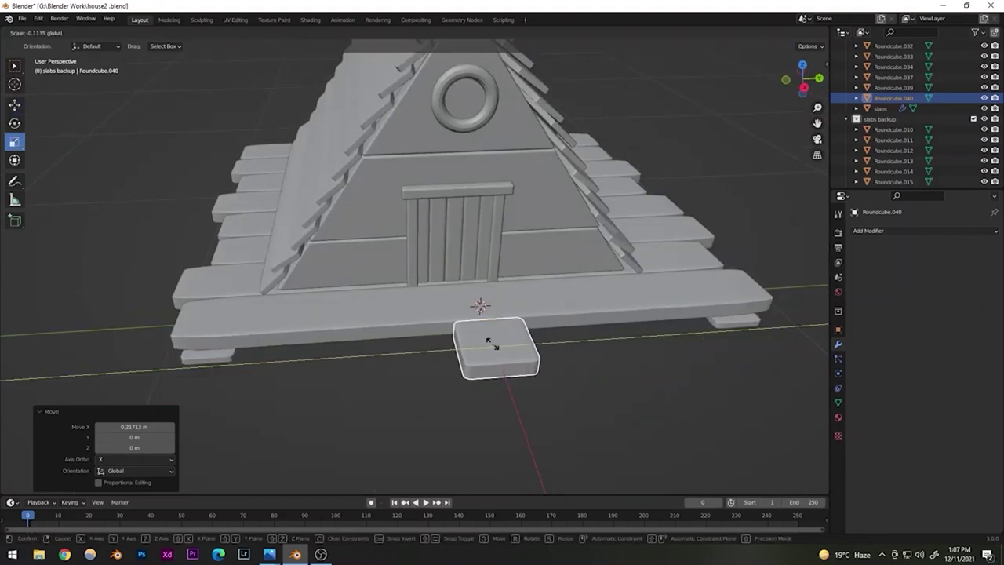
{"action": "key", "text": "y"}
{"action": "left_click", "coordinate": [495, 348]}
{"action": "left_click", "coordinate": [548, 382]}
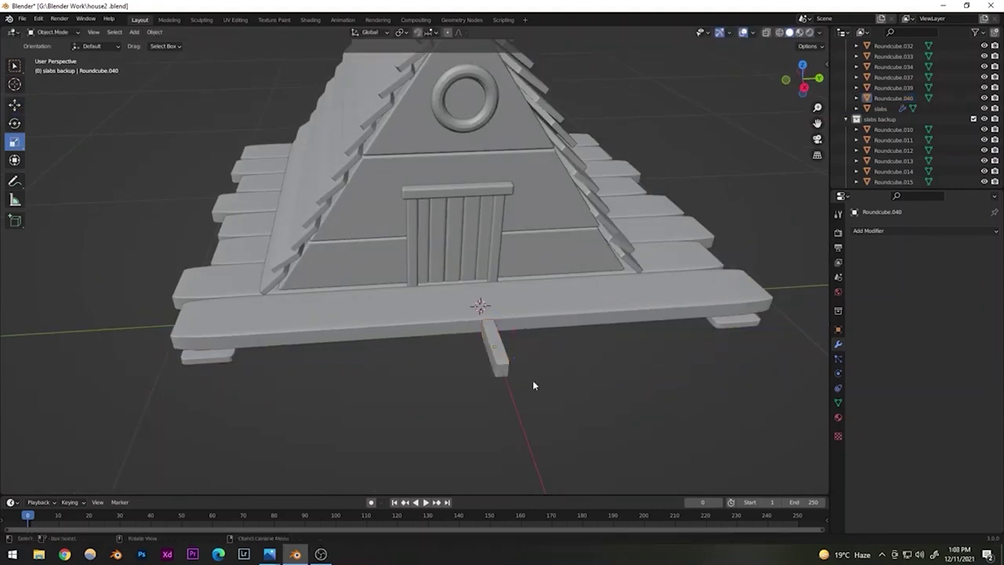
{"action": "middle_click_drag", "start_coordinate": [532, 380], "coordinate": [424, 325]}
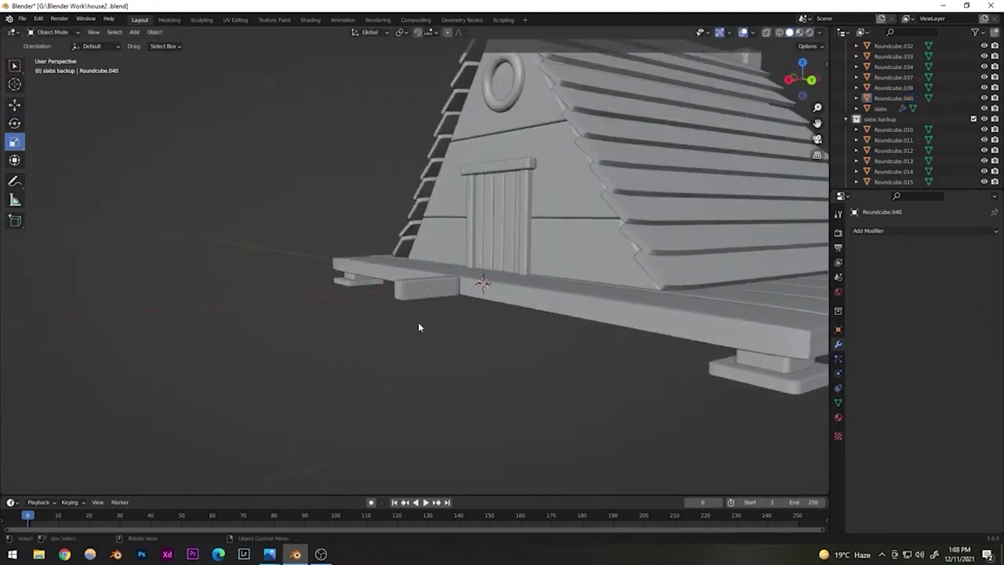
{"action": "key", "text": "ctrl+s"}
- Add a 2 m mesh plane as ground and lower it along Z to the underside of the feet
{"action": "left_click", "coordinate": [134, 33]}
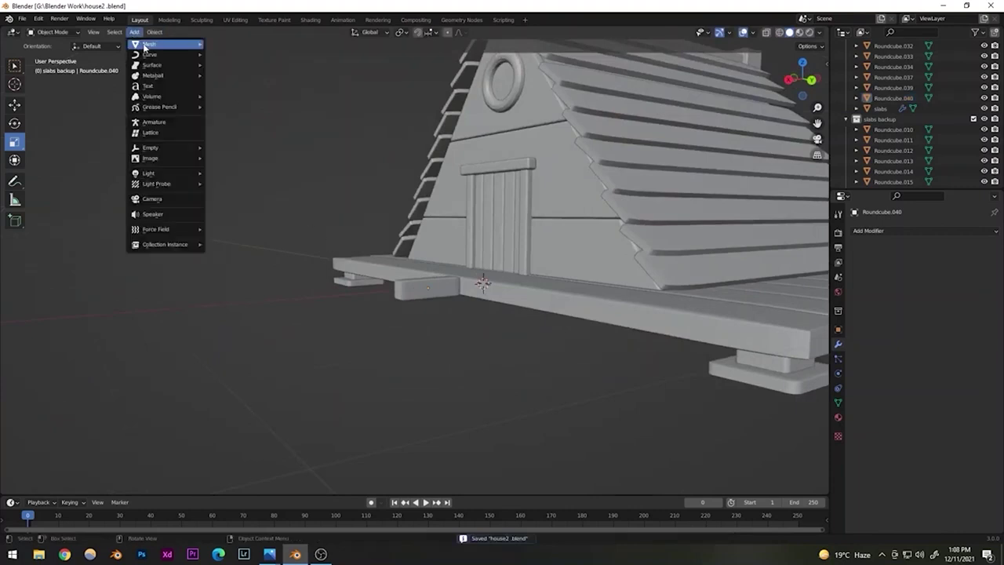
{"action": "mouse_move", "coordinate": [153, 45]}
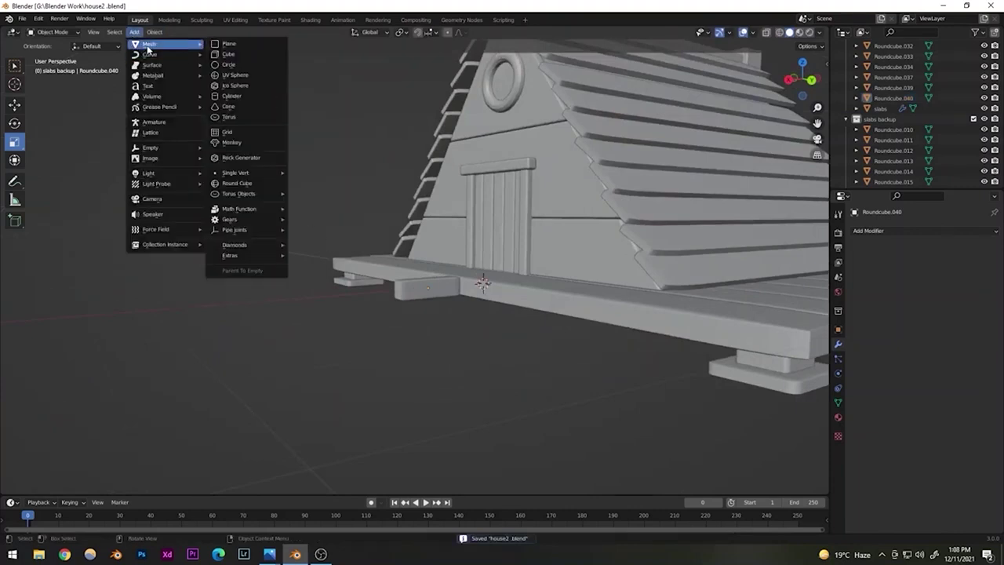
{"action": "left_click", "coordinate": [232, 44]}
{"action": "scroll", "coordinate": [455, 263], "scroll_direction": "down", "scroll_amount": 5}
{"action": "middle_click_drag", "start_coordinate": [490, 286], "coordinate": [327, 280], "text": "alt"}
{"action": "key", "text": "ctrl+KP_1"}
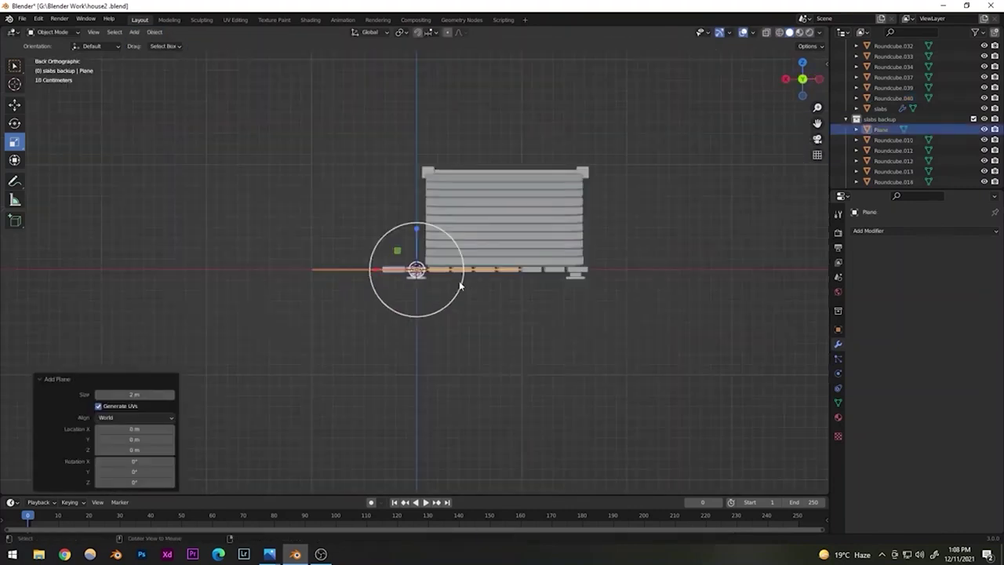
{"action": "scroll", "coordinate": [423, 250], "scroll_direction": "up", "scroll_amount": 4}
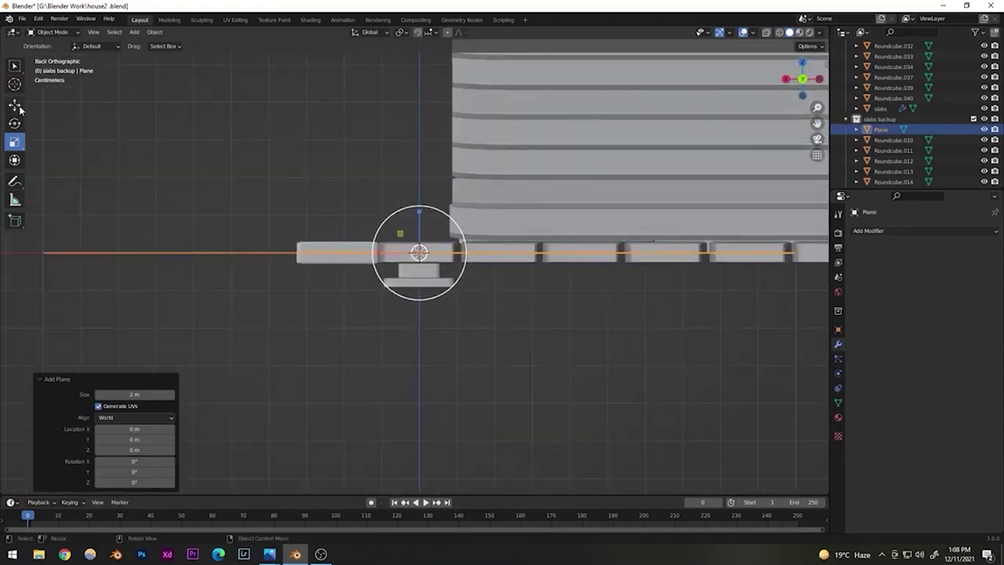
{"action": "left_click", "coordinate": [15, 106]}
{"action": "left_click_drag", "start_coordinate": [419, 212], "coordinate": [420, 249]}
{"action": "scroll", "coordinate": [427, 270], "scroll_direction": "up", "scroll_amount": 4}
{"action": "left_click_drag", "start_coordinate": [431, 290], "coordinate": [430, 287]}
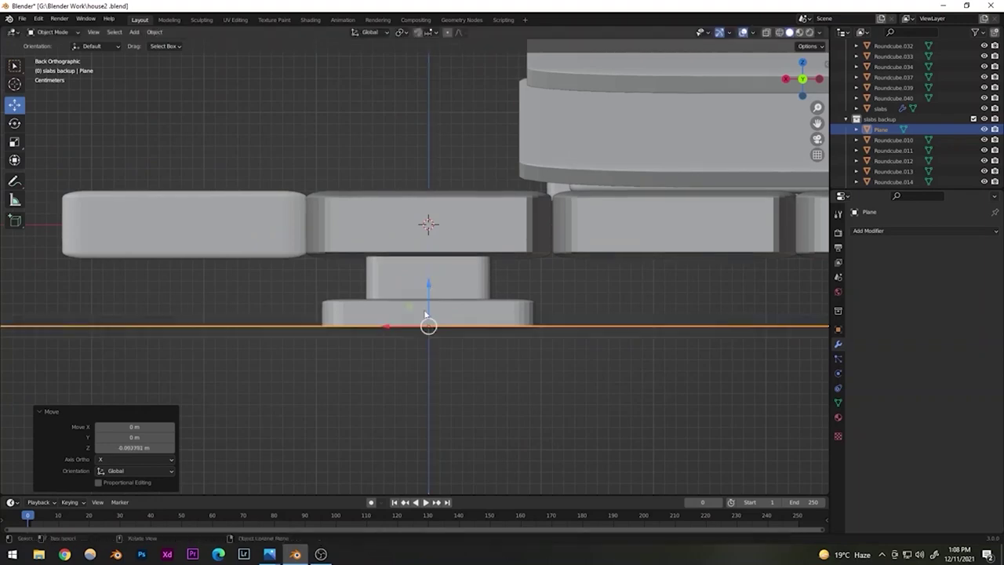
{"action": "left_click", "coordinate": [381, 376]}
- Scale the ground plane up uniformly by about 4.926 and save the file
{"action": "scroll", "coordinate": [380, 376], "scroll_direction": "down", "scroll_amount": 5}
{"action": "middle_click_drag", "start_coordinate": [380, 360], "coordinate": [448, 362]}
{"action": "scroll", "coordinate": [451, 345], "scroll_direction": "down", "scroll_amount": 5}
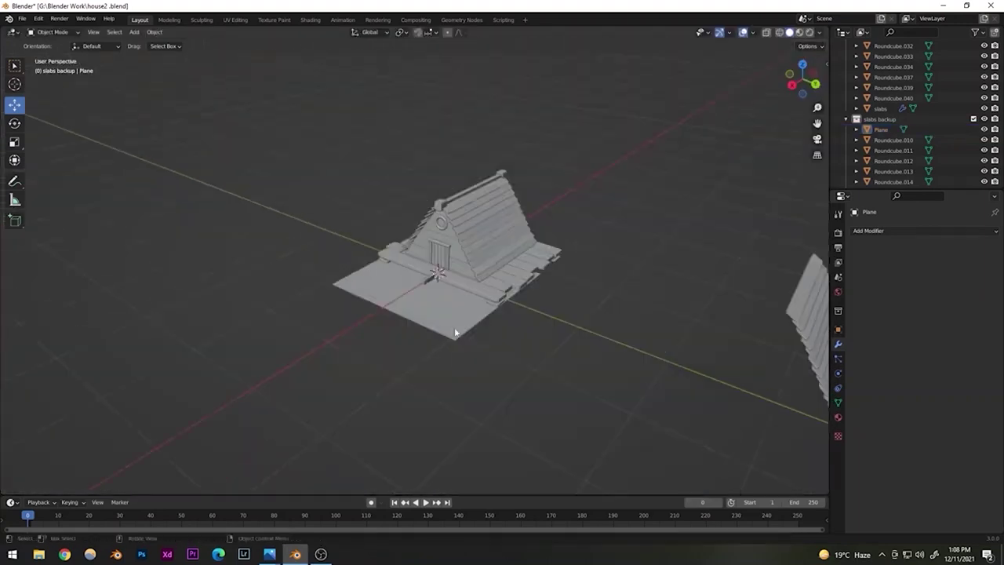
{"action": "left_click", "coordinate": [466, 303]}
{"action": "key", "text": "s"}
{"action": "left_click", "coordinate": [617, 331]}
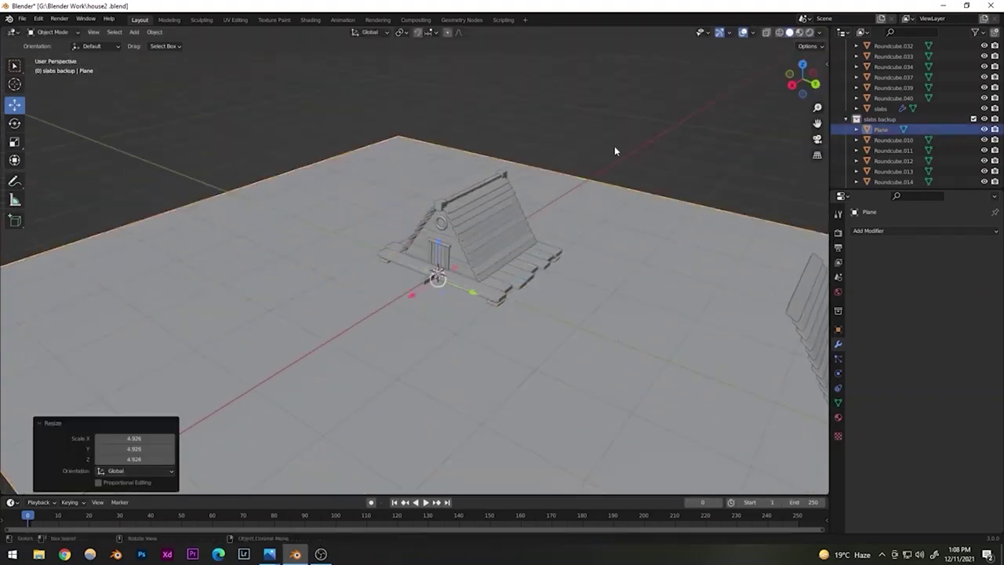
{"action": "middle_click_drag", "start_coordinate": [614, 152], "coordinate": [469, 205]}
{"action": "scroll", "coordinate": [469, 206], "scroll_direction": "down", "scroll_amount": 4}
{"action": "key", "text": "ctrl+s"}
{"action": "left_click", "coordinate": [469, 205]}
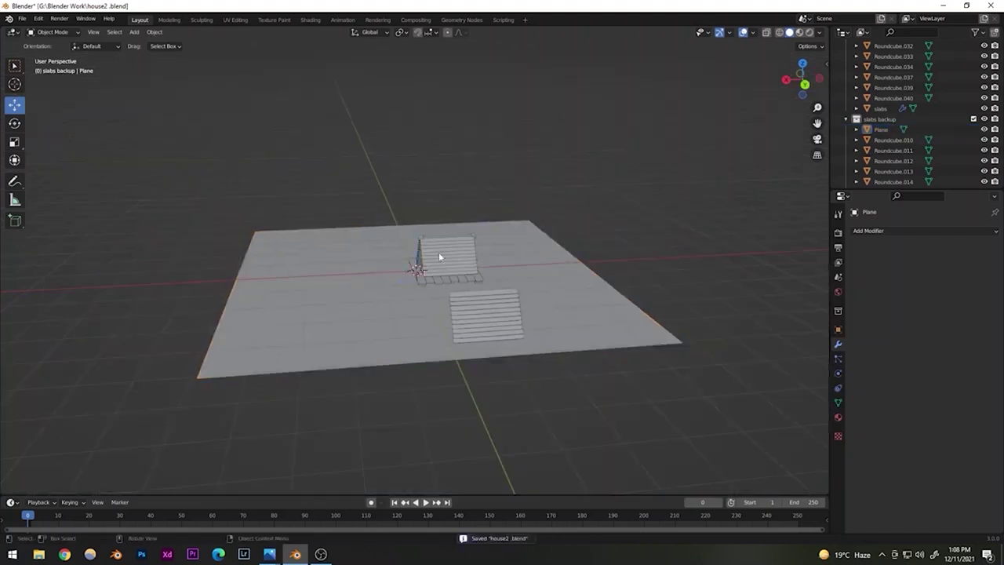
- Lower the bar in front of the platform slightly and rotate it about Y so it slopes down towards the ground
{"action": "middle_click_drag", "start_coordinate": [439, 252], "coordinate": [486, 276]}
{"action": "scroll", "coordinate": [485, 275], "scroll_direction": "up", "scroll_amount": 7}
{"action": "scroll", "coordinate": [485, 275], "scroll_direction": "up", "scroll_amount": 6}
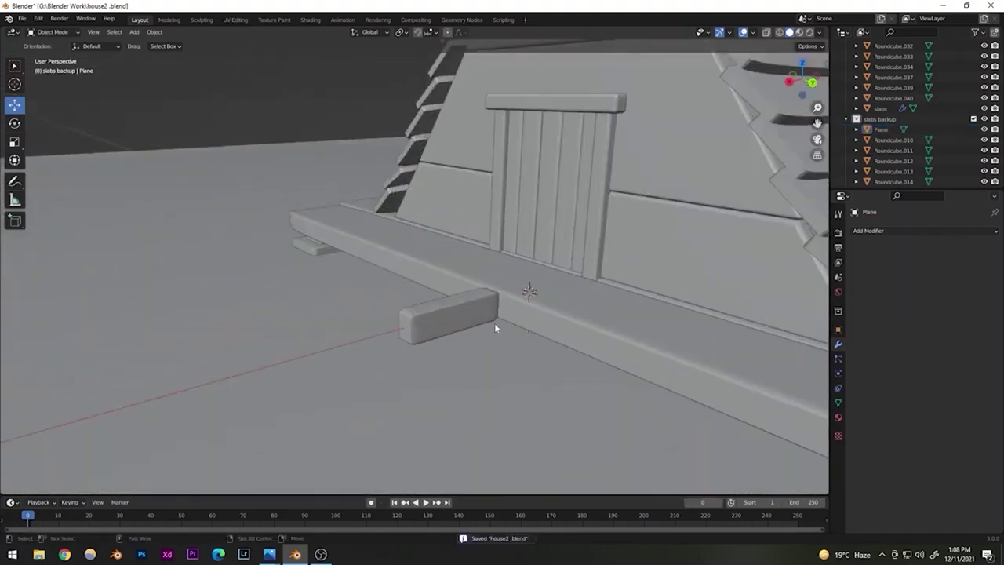
{"action": "middle_click_drag", "start_coordinate": [495, 327], "coordinate": [497, 285]}
{"action": "left_click", "coordinate": [464, 254]}
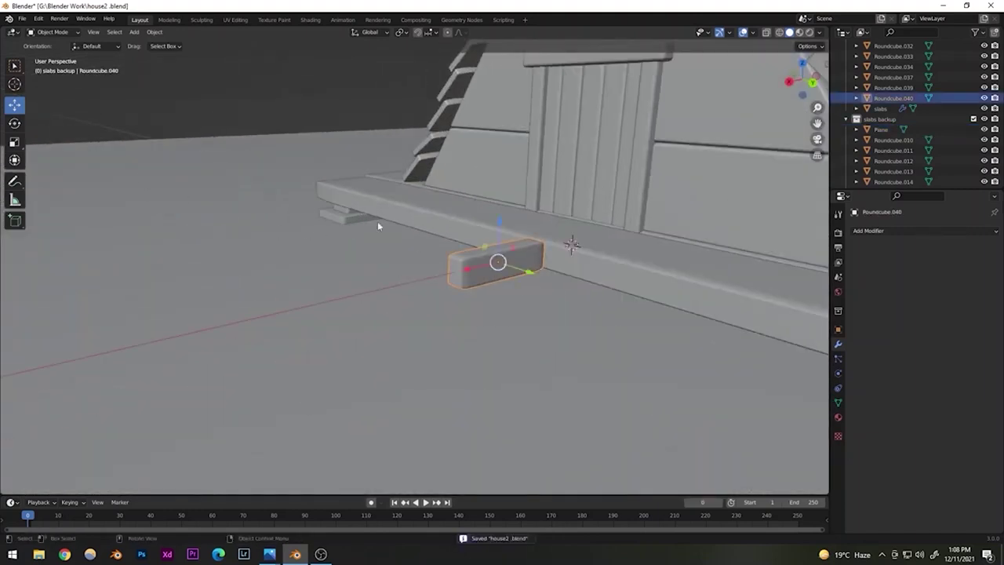
{"action": "left_click_drag", "start_coordinate": [502, 222], "coordinate": [501, 227]}
{"action": "key", "text": "r"}
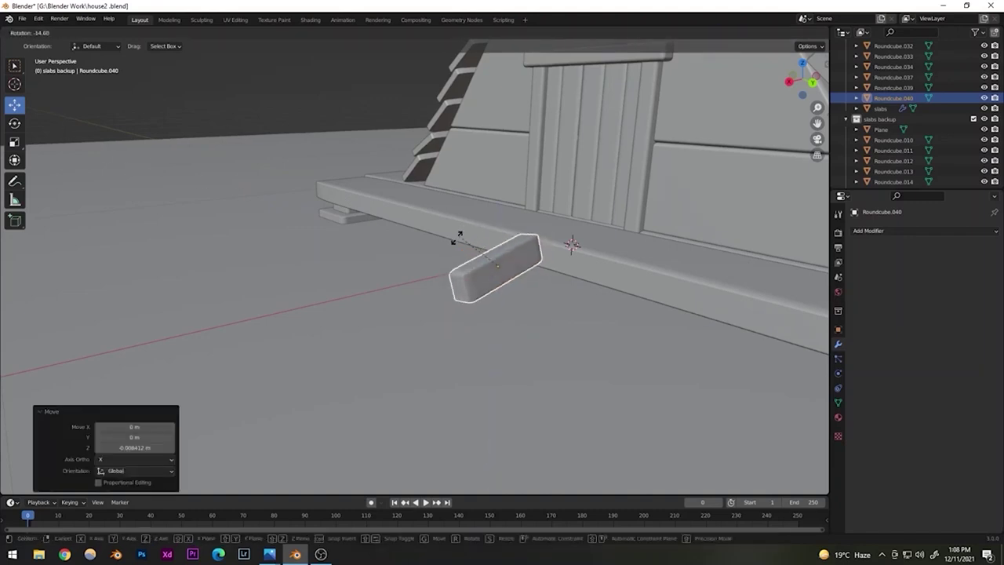
{"action": "key", "text": "z"}
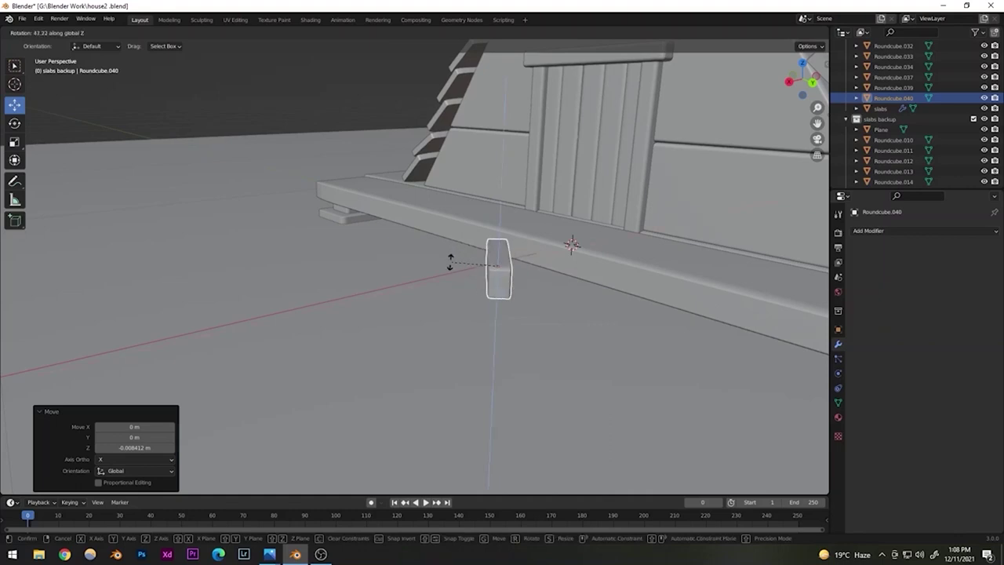
{"action": "key", "text": "x"}
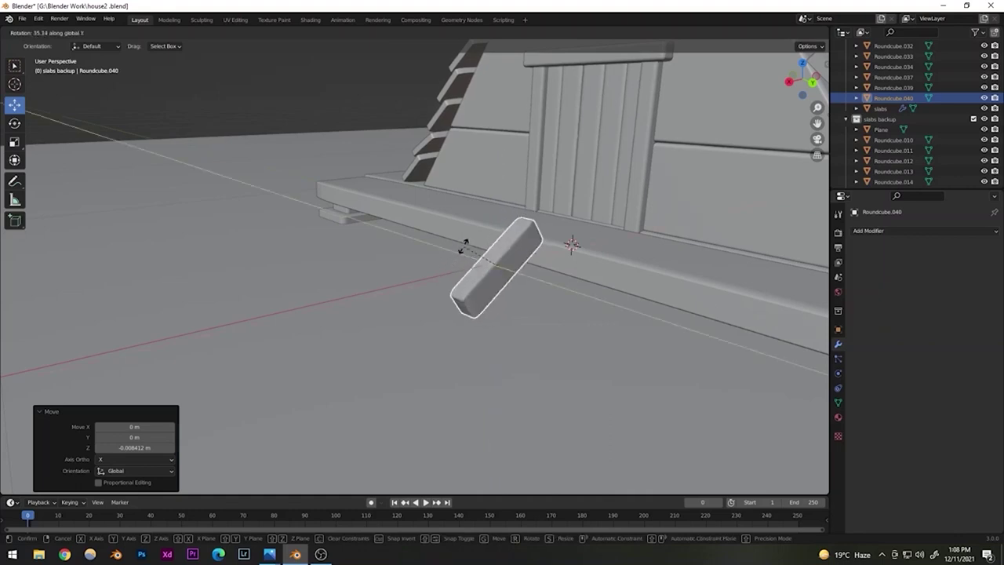
{"action": "left_click", "coordinate": [553, 313]}
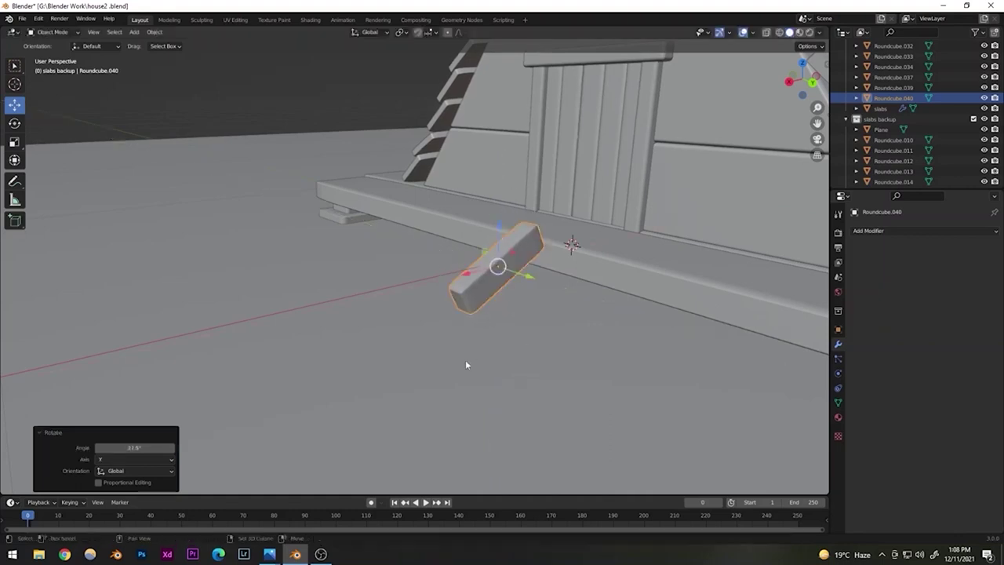
- In right orthographic view, move the sloped bar about -0.228 m along Y to the door's edge and lower it about 0.04 m
{"action": "middle_click_drag", "start_coordinate": [520, 298], "coordinate": [483, 308]}
{"action": "key", "text": "KP_3"}
{"action": "key", "text": "KP_1"}
{"action": "key", "text": "KP_3"}
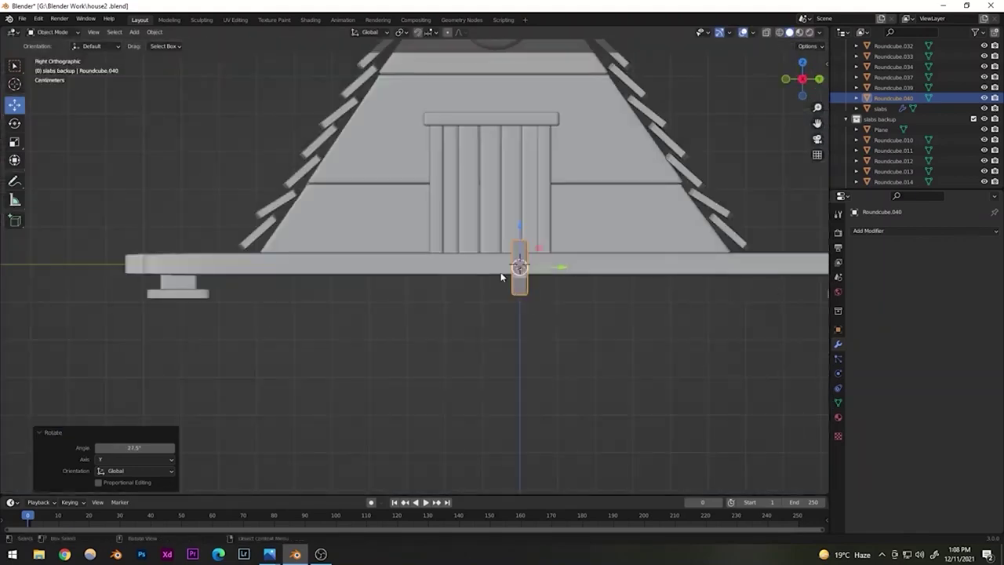
{"action": "scroll", "coordinate": [502, 276], "scroll_direction": "up", "scroll_amount": 5}
{"action": "left_click_drag", "start_coordinate": [710, 269], "coordinate": [497, 269]}
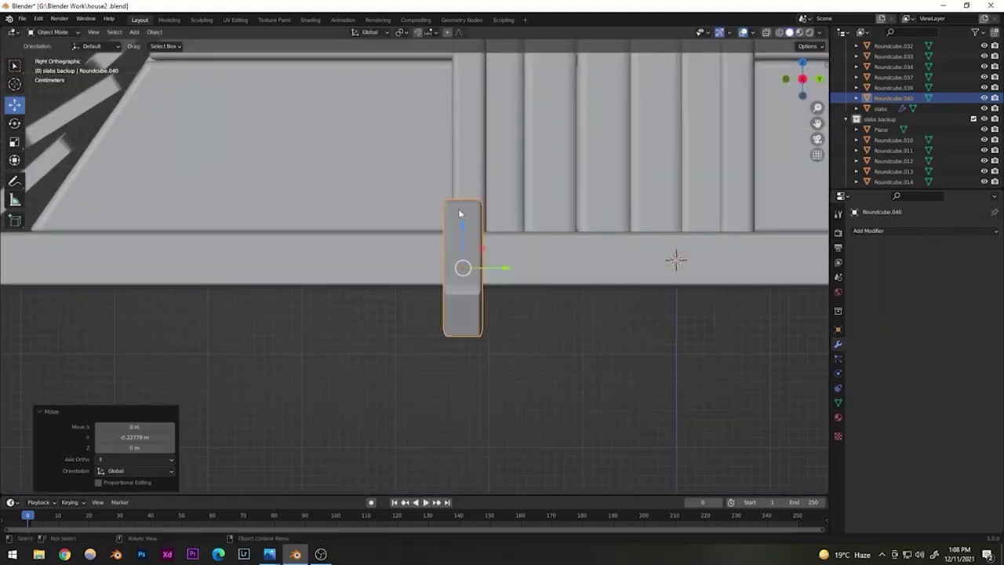
{"action": "left_click_drag", "start_coordinate": [464, 231], "coordinate": [466, 255]}
{"action": "left_click", "coordinate": [462, 262]}
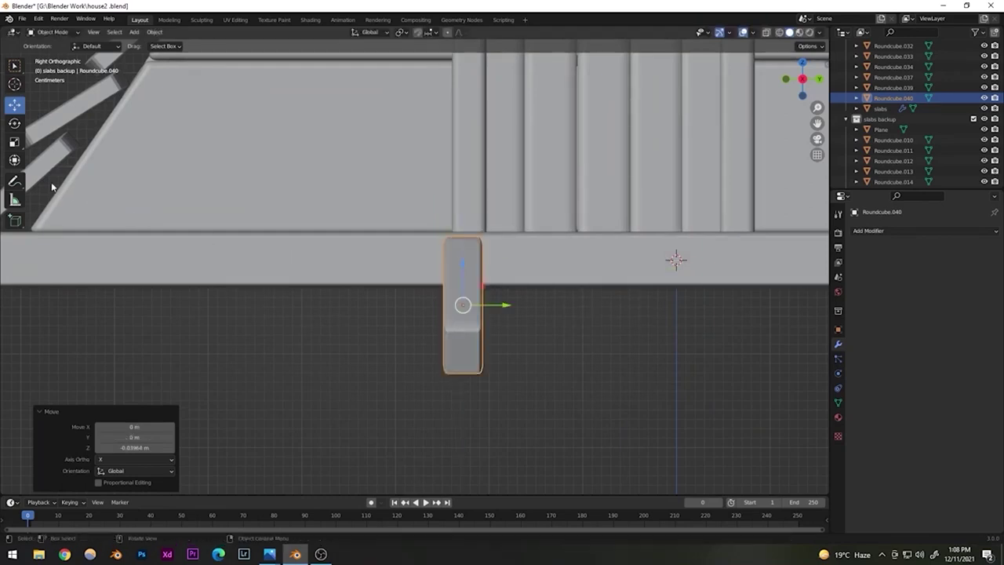
- Scale the sloped bar by about 0.716 along Y and thin it slightly along Z
{"action": "left_click", "coordinate": [13, 142]}
{"action": "left_click_drag", "start_coordinate": [505, 310], "coordinate": [494, 308]}
{"action": "middle_click_drag", "start_coordinate": [494, 308], "coordinate": [515, 293]}
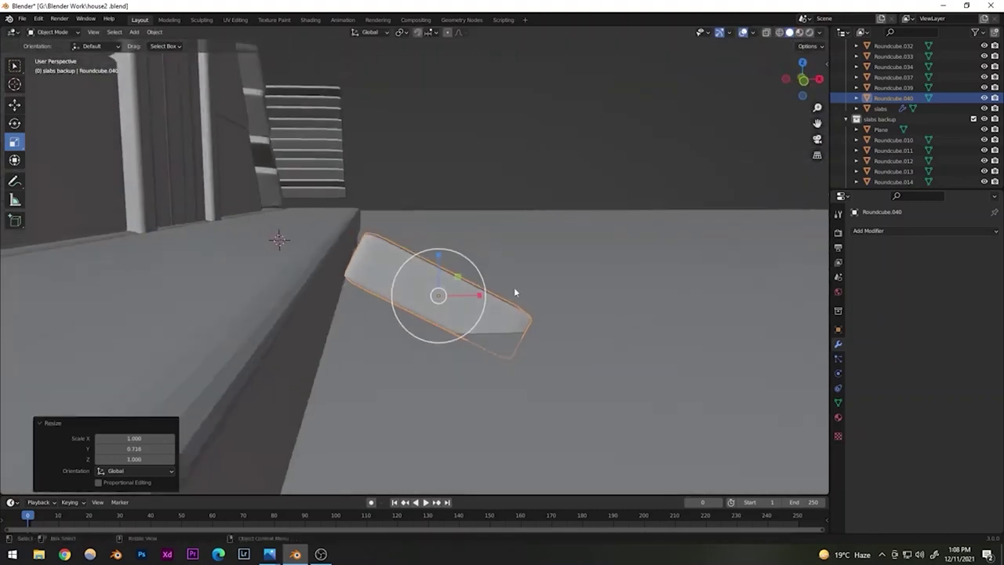
{"action": "left_click_drag", "start_coordinate": [439, 255], "coordinate": [437, 263]}
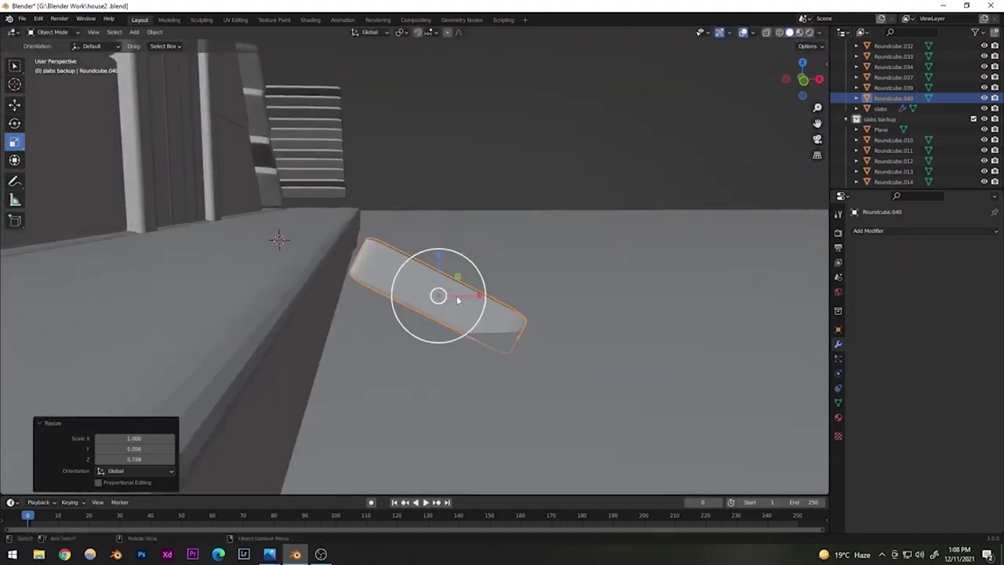
- Move the sloped bar about 0.036 m along X towards the platform and deselect it
{"action": "left_click_drag", "start_coordinate": [479, 297], "coordinate": [436, 291]}
{"action": "left_click", "coordinate": [429, 287]}
{"action": "left_click", "coordinate": [463, 288]}
{"action": "scroll", "coordinate": [307, 316], "scroll_direction": "down", "scroll_amount": 7}
{"action": "middle_click_drag", "start_coordinate": [307, 316], "coordinate": [218, 142]}
{"action": "scroll", "coordinate": [219, 142], "scroll_direction": "down", "scroll_amount": 4}
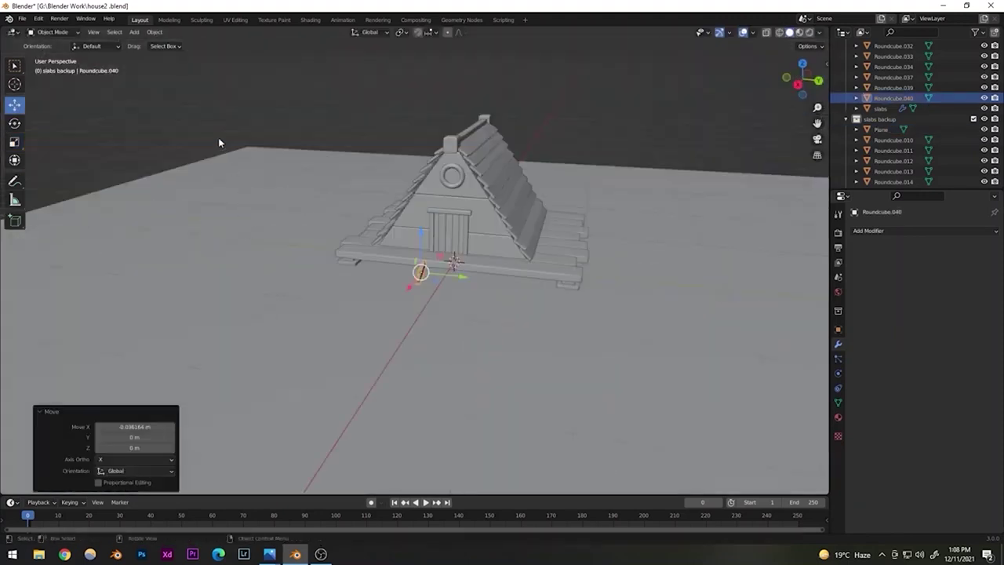
{"action": "left_click", "coordinate": [219, 143]}
- Lower the sloped bar in front of the platform by about 0.003 m along Z
{"action": "scroll", "coordinate": [462, 287], "scroll_direction": "up", "scroll_amount": 5}
{"action": "middle_click_drag", "start_coordinate": [463, 299], "coordinate": [360, 304], "text": "shift"}
{"action": "scroll", "coordinate": [314, 309], "scroll_direction": "up", "scroll_amount": 5}
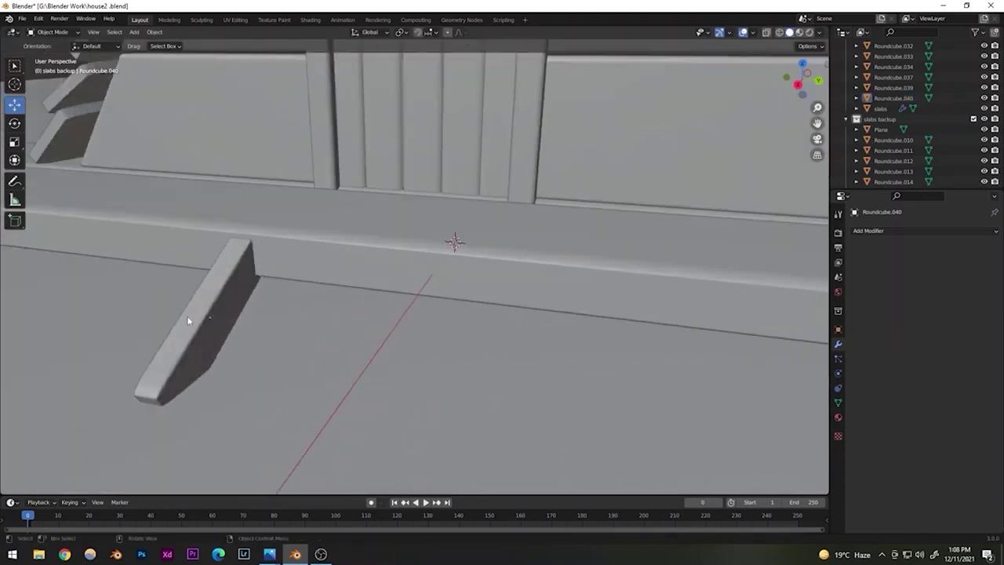
{"action": "middle_click_drag", "start_coordinate": [239, 316], "coordinate": [271, 290], "text": "shift"}
{"action": "left_click", "coordinate": [214, 305]}
{"action": "left_click_drag", "start_coordinate": [243, 255], "coordinate": [244, 257]}
- Duplicate the sloped bar, place the copy along Y at the door's other edge, and save the file
{"action": "key", "text": "shift+d"}
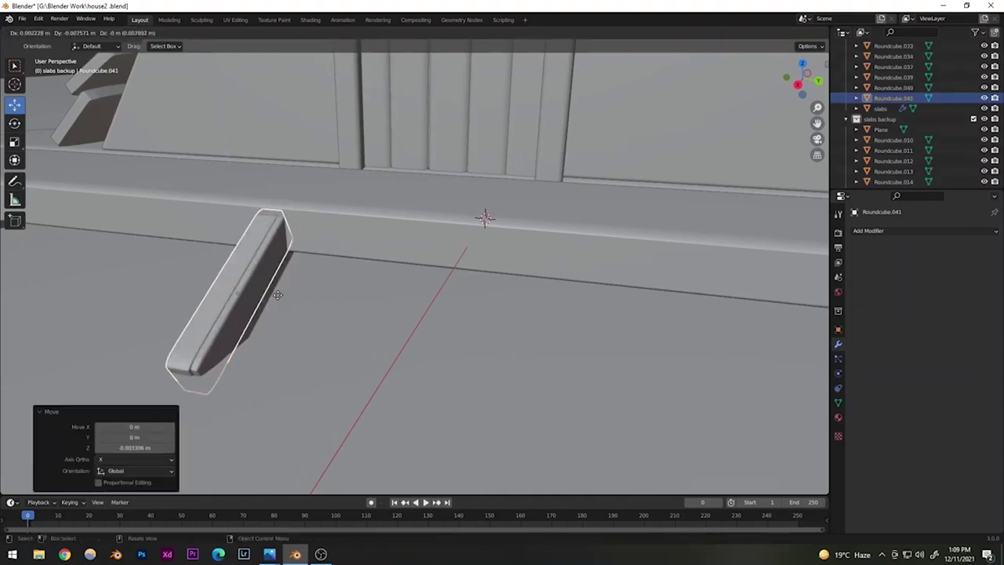
{"action": "right_click", "coordinate": [276, 298]}
{"action": "left_click_drag", "start_coordinate": [279, 300], "coordinate": [580, 348]}
{"action": "key", "text": "KP_3"}
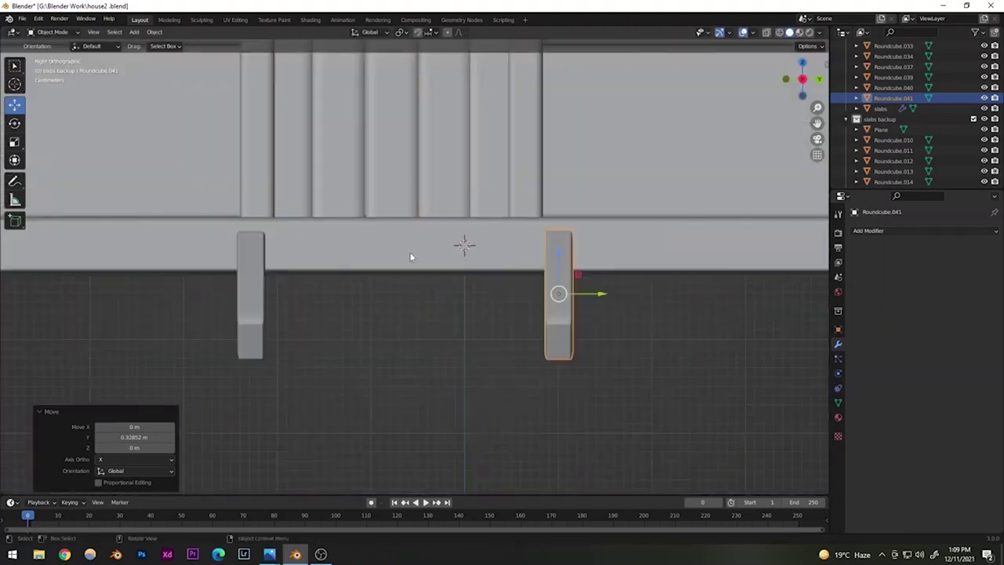
{"action": "left_click_drag", "start_coordinate": [596, 293], "coordinate": [575, 293]}
{"action": "scroll", "coordinate": [575, 293], "scroll_direction": "down", "scroll_amount": 8}
{"action": "left_click", "coordinate": [592, 154]}
{"action": "middle_click_drag", "start_coordinate": [592, 154], "coordinate": [388, 295]}
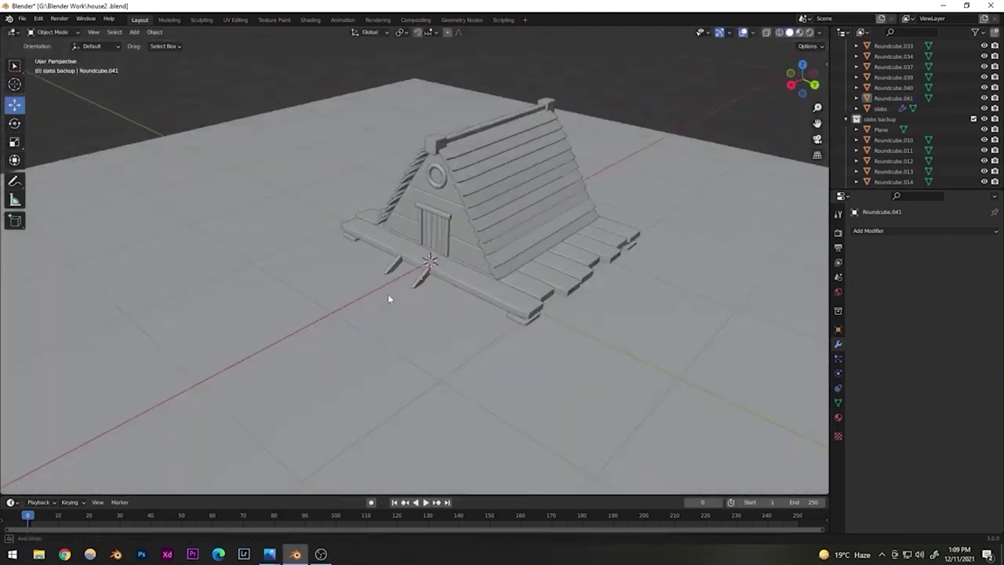
{"action": "scroll", "coordinate": [403, 280], "scroll_direction": "up", "scroll_amount": 6}
{"action": "left_click", "coordinate": [333, 265]}
{"action": "key", "text": "ctrl+s"}
- Try scaling the long front platform plank down uniformly and undo the scaling
{"action": "left_click", "coordinate": [472, 290]}
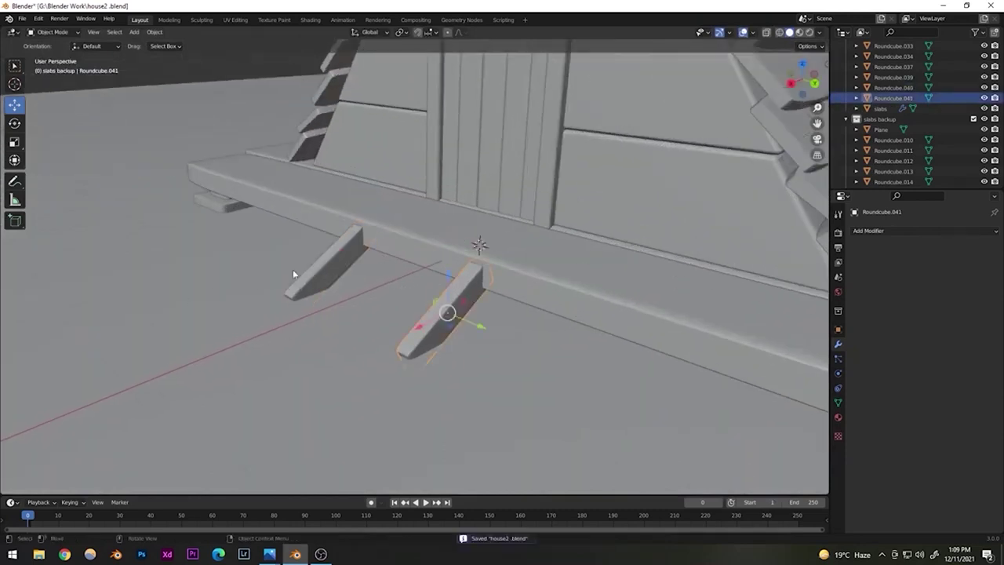
{"action": "left_click", "coordinate": [407, 246]}
{"action": "scroll", "coordinate": [419, 252], "scroll_direction": "down", "scroll_amount": 3}
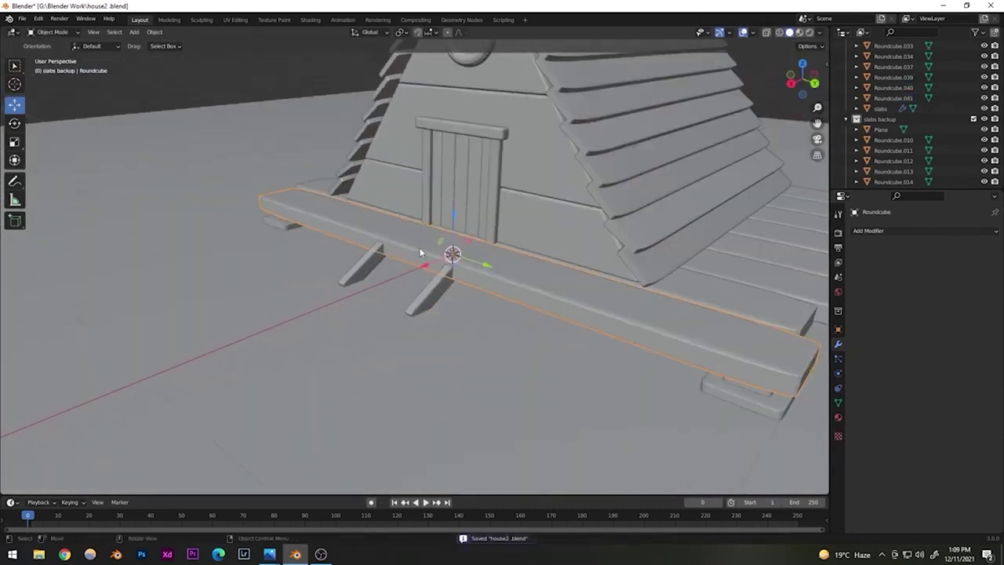
{"action": "key", "text": "s"}
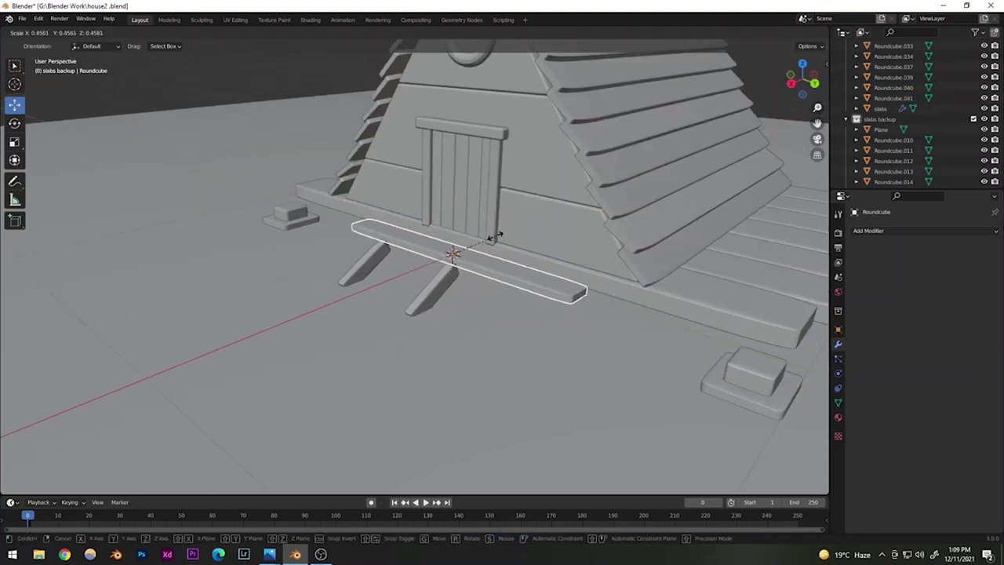
{"action": "left_click", "coordinate": [496, 239]}
{"action": "key", "text": "ctrl+z"}
- Duplicate the front platform plank, scale the copy uniformly by about 0.271 and move it about 0.188 m along X over the sloped bars
{"action": "key", "text": "shift+d"}
{"action": "key", "text": "Escape"}
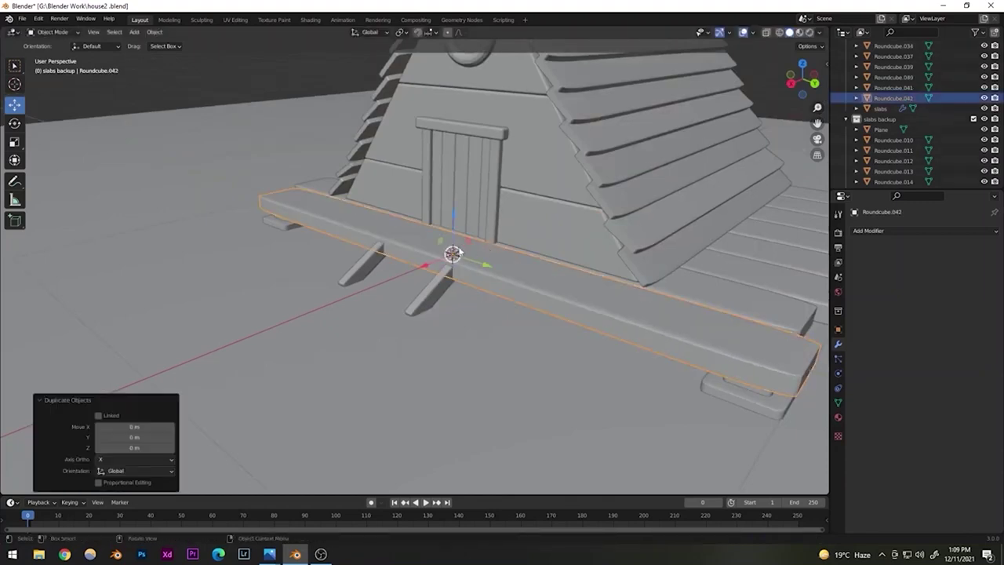
{"action": "key", "text": "s"}
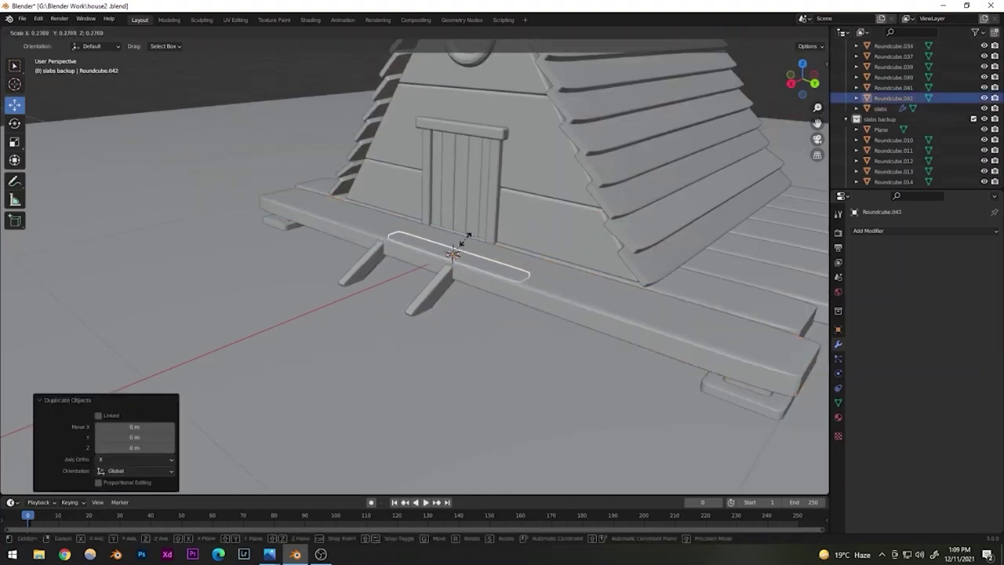
{"action": "left_click", "coordinate": [431, 260]}
{"action": "key", "text": "g"}
{"action": "key", "text": "x"}
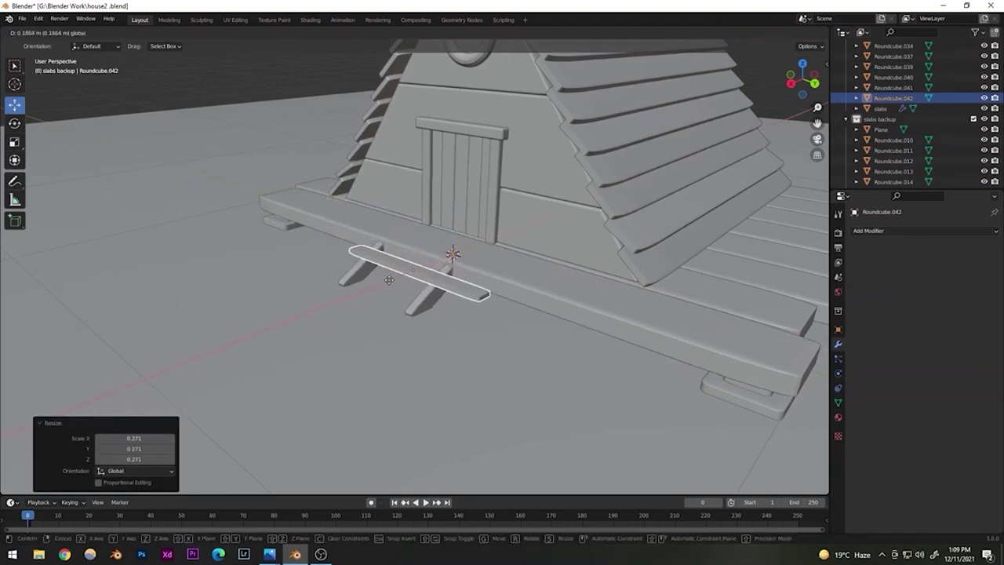
{"action": "left_click", "coordinate": [396, 291]}
- Shorten the small plank along Y and move it about -0.073 m along Y to fit between the sloped bars
{"action": "scroll", "coordinate": [397, 290], "scroll_direction": "up", "scroll_amount": 6}
{"action": "middle_click_drag", "start_coordinate": [397, 290], "coordinate": [445, 288]}
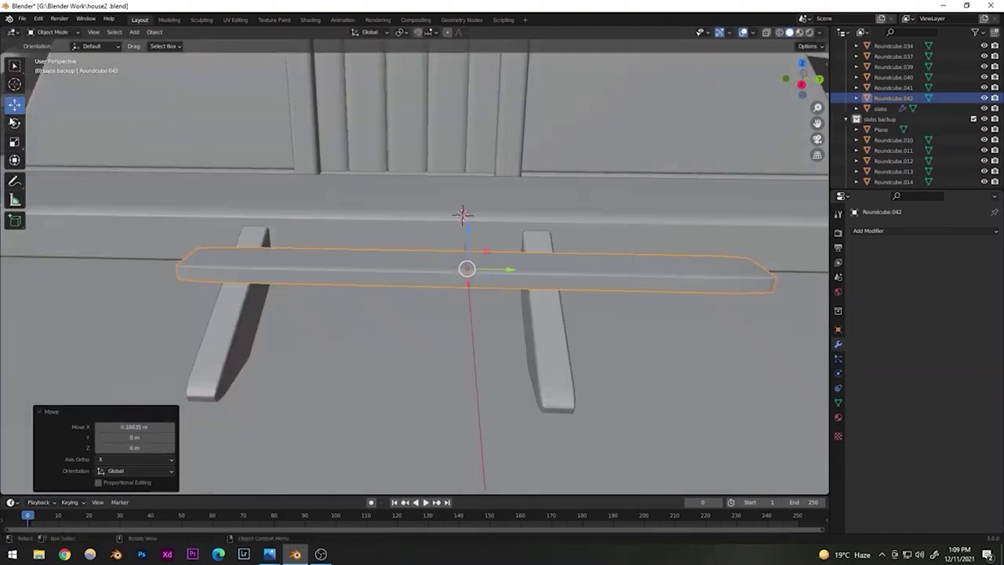
{"action": "left_click", "coordinate": [14, 143]}
{"action": "left_click_drag", "start_coordinate": [508, 271], "coordinate": [425, 273]}
{"action": "left_click", "coordinate": [13, 104]}
{"action": "middle_click_drag", "start_coordinate": [424, 273], "coordinate": [305, 216]}
- Thin the small plank slightly along Z and scale it by about 0.555 along X
{"action": "left_click", "coordinate": [13, 141]}
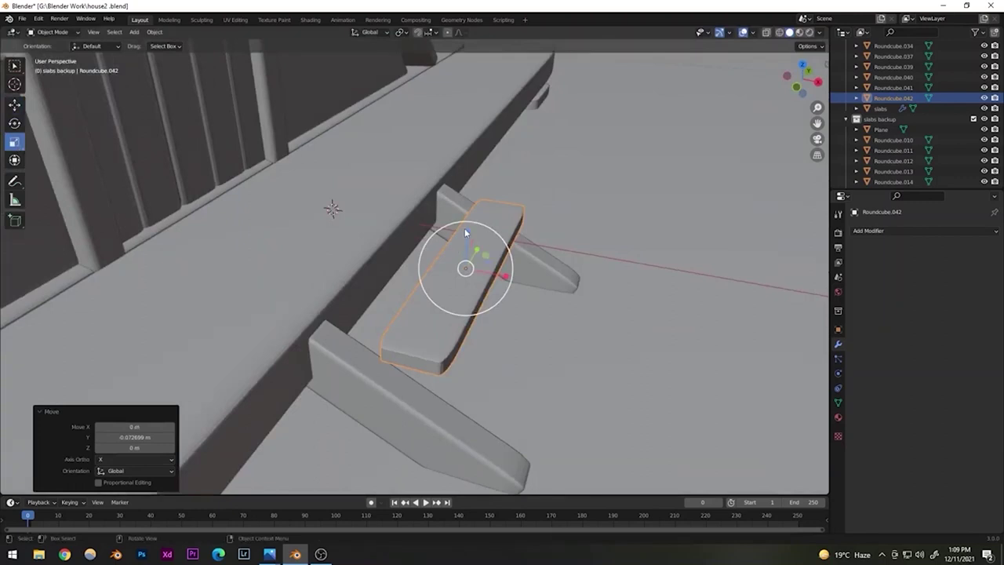
{"action": "left_click_drag", "start_coordinate": [465, 233], "coordinate": [465, 240]}
{"action": "left_click_drag", "start_coordinate": [502, 276], "coordinate": [489, 274]}
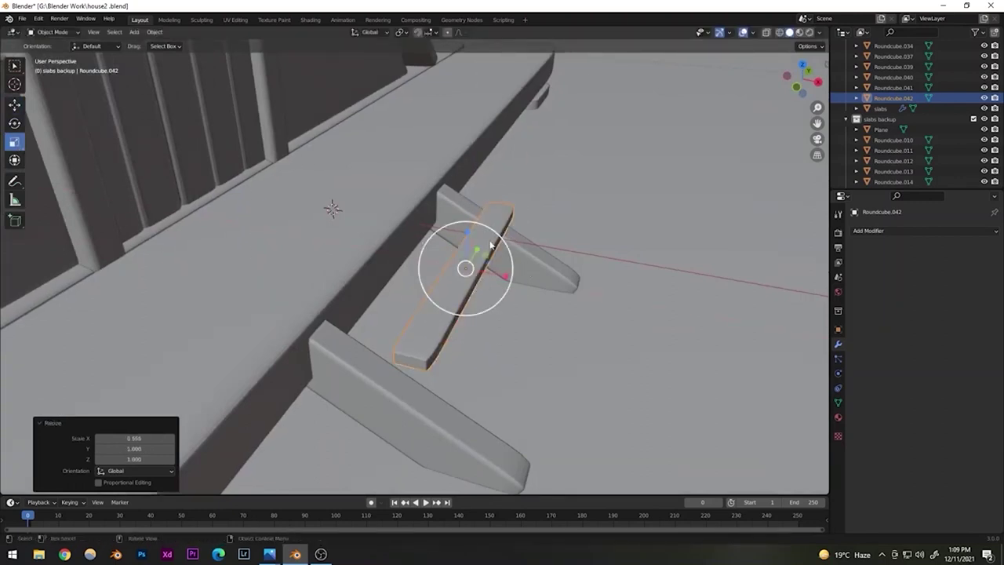
- Move the small plank along X close to the platform and adjust its height to form the top rung between the sloped bars
{"action": "middle_click_drag", "start_coordinate": [491, 245], "coordinate": [448, 250], "text": "alt"}
{"action": "scroll", "coordinate": [351, 239], "scroll_direction": "up", "scroll_amount": 4}
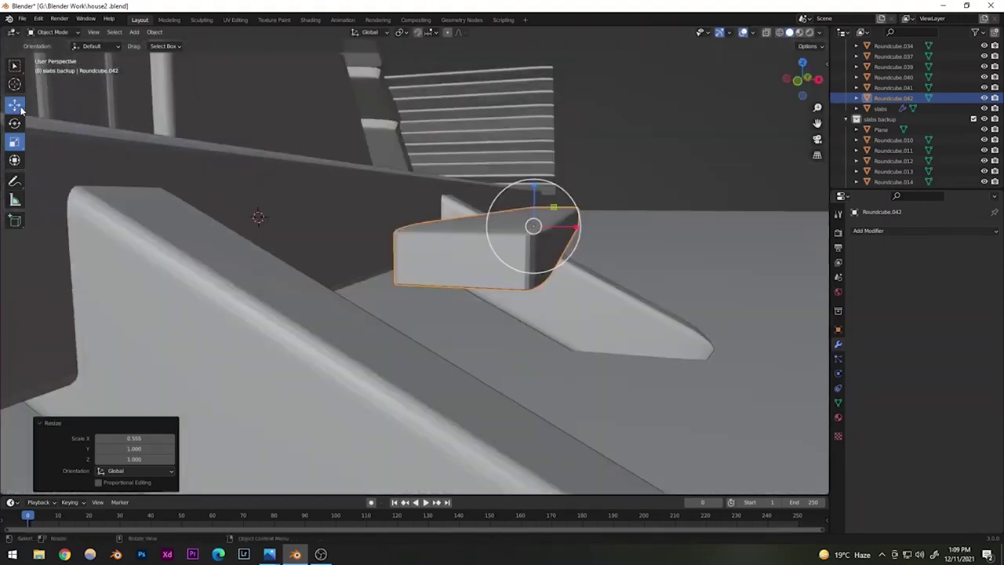
{"action": "left_click", "coordinate": [14, 104]}
{"action": "left_click_drag", "start_coordinate": [552, 189], "coordinate": [467, 278]}
{"action": "left_click_drag", "start_coordinate": [428, 246], "coordinate": [429, 270]}
- Duplicate the top rung, move the copy about 0.08 m outward along X and lower it to form a second rung
{"action": "middle_click_drag", "start_coordinate": [458, 262], "coordinate": [324, 289]}
{"action": "scroll", "coordinate": [367, 290], "scroll_direction": "down", "scroll_amount": 4}
{"action": "key", "text": "shift+d"}
{"action": "right_click", "coordinate": [364, 270]}
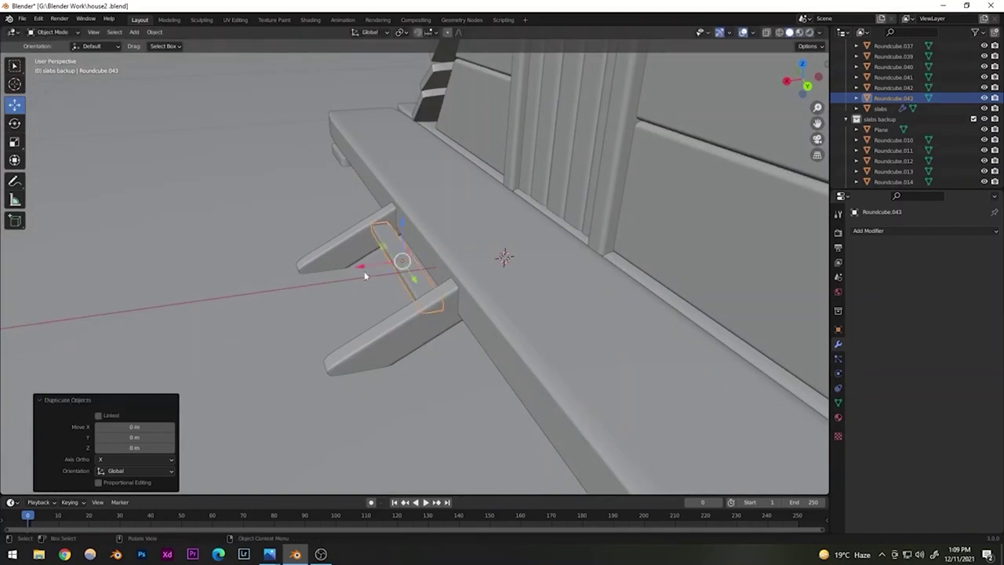
{"action": "left_click_drag", "start_coordinate": [363, 268], "coordinate": [332, 272]}
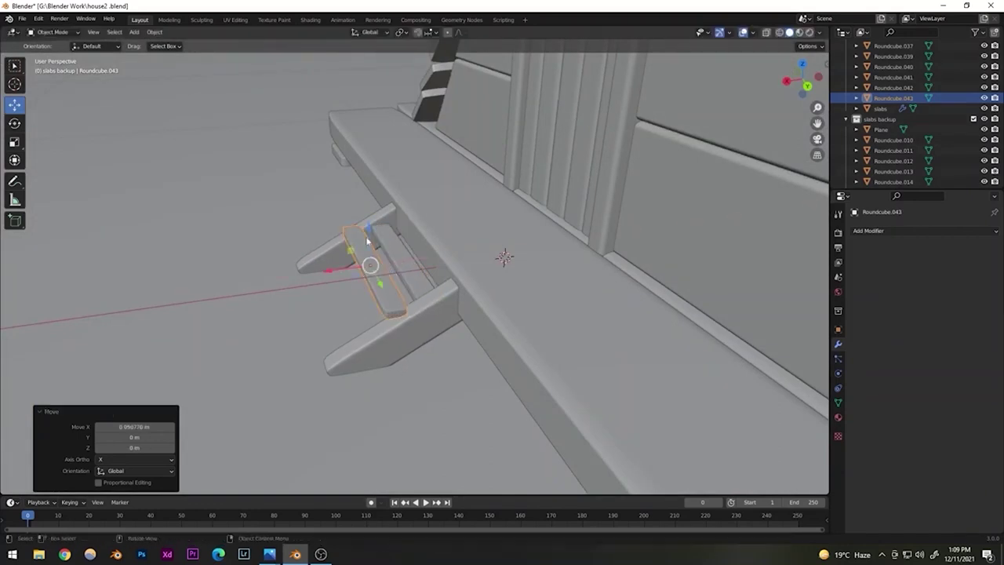
{"action": "left_click_drag", "start_coordinate": [368, 231], "coordinate": [369, 242]}
{"action": "middle_click_drag", "start_coordinate": [370, 242], "coordinate": [405, 269]}
{"action": "left_click_drag", "start_coordinate": [293, 316], "coordinate": [302, 312]}
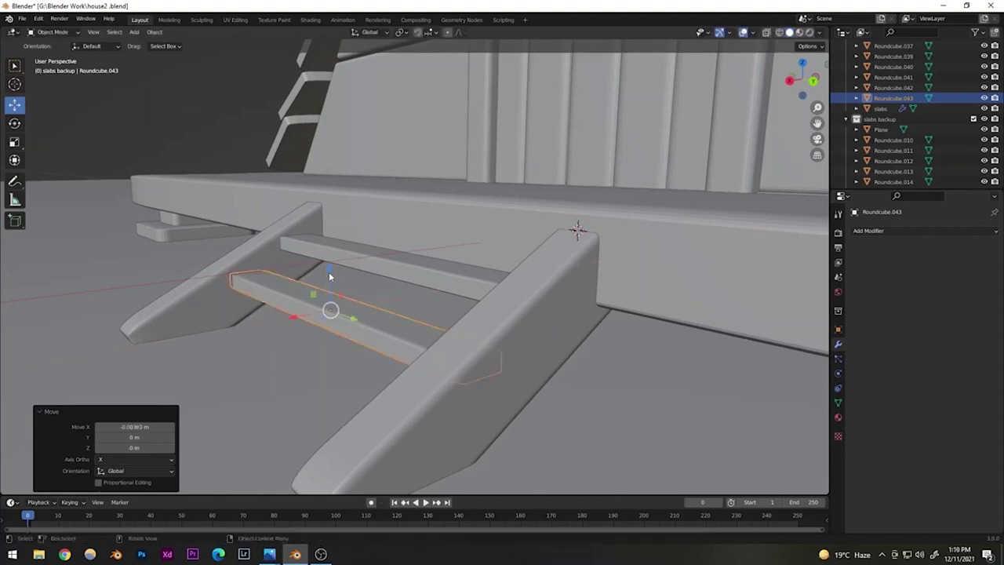
{"action": "left_click_drag", "start_coordinate": [328, 271], "coordinate": [331, 298]}
- Duplicate the second rung, move the copy about 0.044 m outward along X as a third rung, and save the file
{"action": "key", "text": "shift+d"}
{"action": "right_click", "coordinate": [328, 265]}
{"action": "left_click_drag", "start_coordinate": [306, 345], "coordinate": [250, 352]}
{"action": "scroll", "coordinate": [279, 321], "scroll_direction": "down", "scroll_amount": 8}
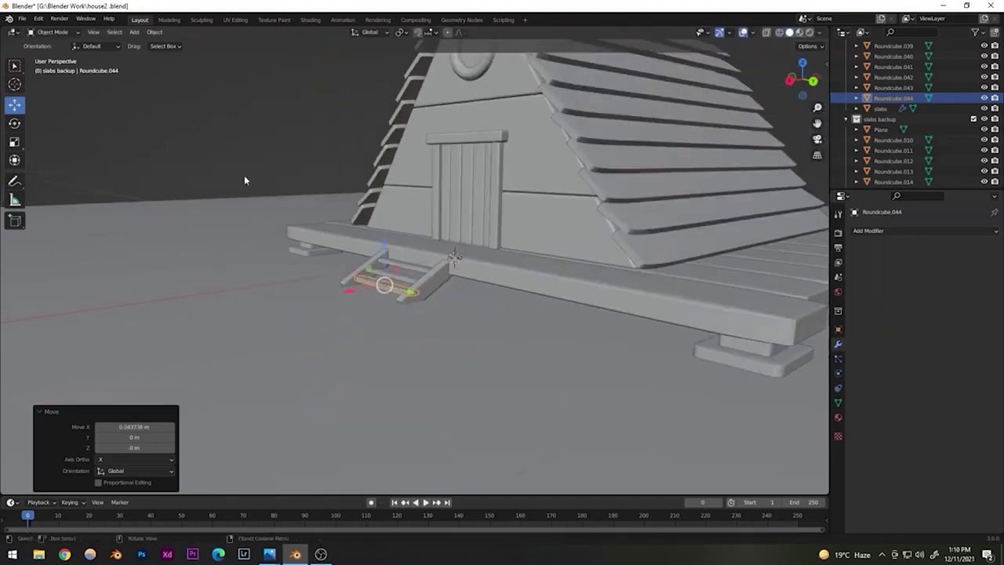
{"action": "left_click", "coordinate": [244, 175]}
{"action": "middle_click_drag", "start_coordinate": [315, 254], "coordinate": [403, 283]}
{"action": "scroll", "coordinate": [384, 306], "scroll_direction": "down", "scroll_amount": 5}
{"action": "key", "text": "ctrl+s"}
- Inspect the entrance steps and the house front from near and far, saving the file
{"action": "scroll", "coordinate": [383, 301], "scroll_direction": "up", "scroll_amount": 6}
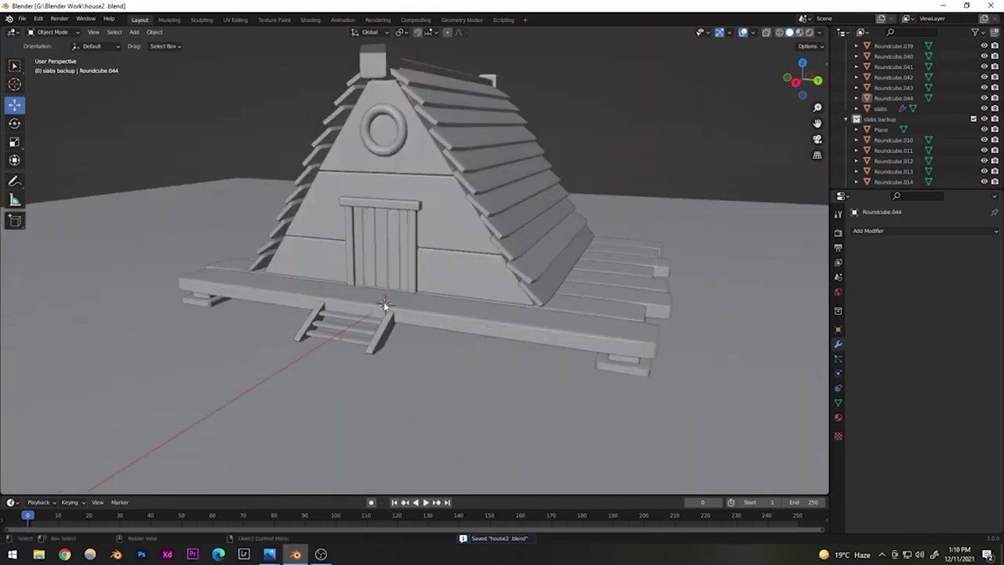
{"action": "scroll", "coordinate": [316, 327], "scroll_direction": "down", "scroll_amount": 6}
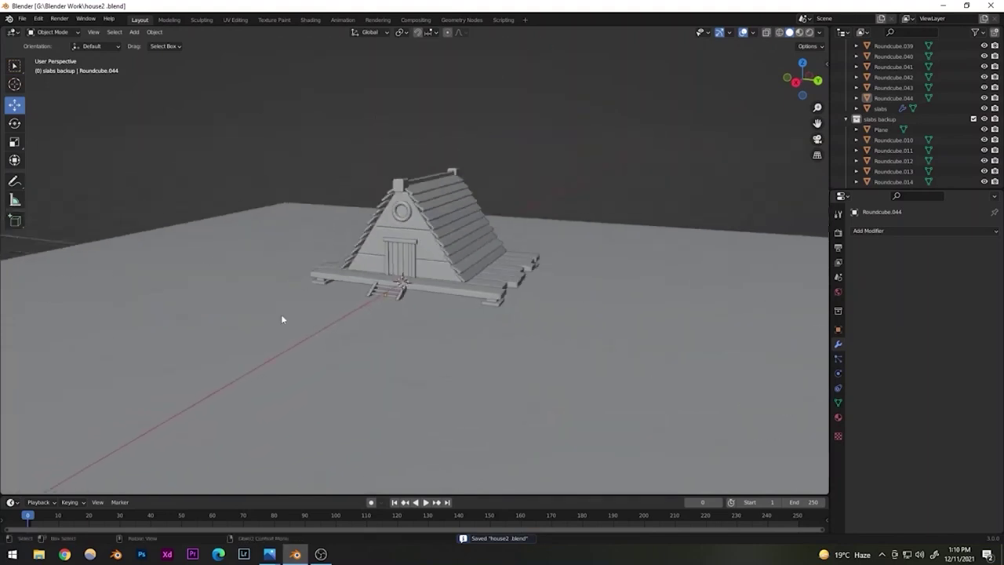
{"action": "scroll", "coordinate": [350, 309], "scroll_direction": "up", "scroll_amount": 5}
{"action": "scroll", "coordinate": [351, 309], "scroll_direction": "up", "scroll_amount": 3}
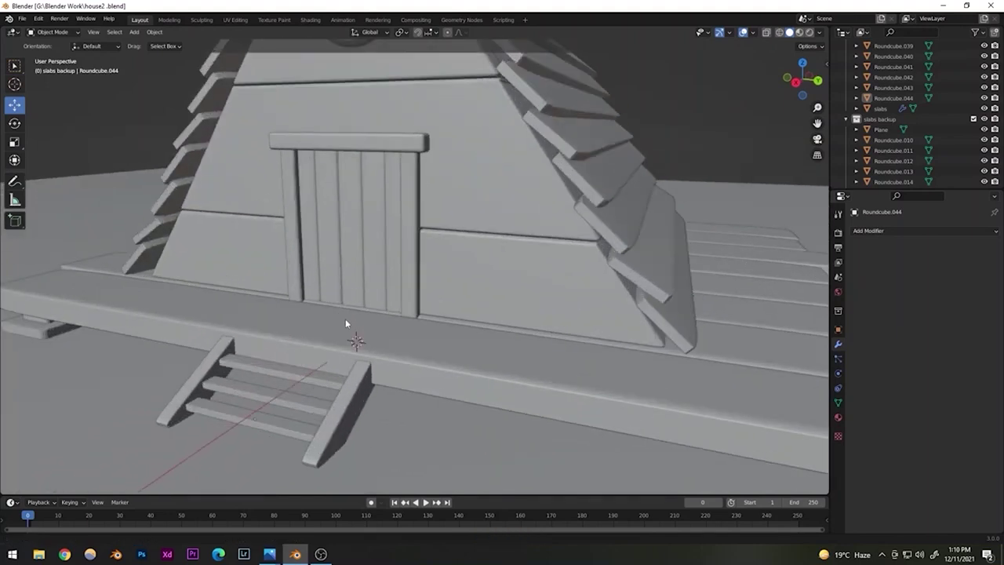
{"action": "middle_click_drag", "start_coordinate": [345, 323], "coordinate": [404, 281], "text": "shift"}
{"action": "key", "text": "ctrl+s"}
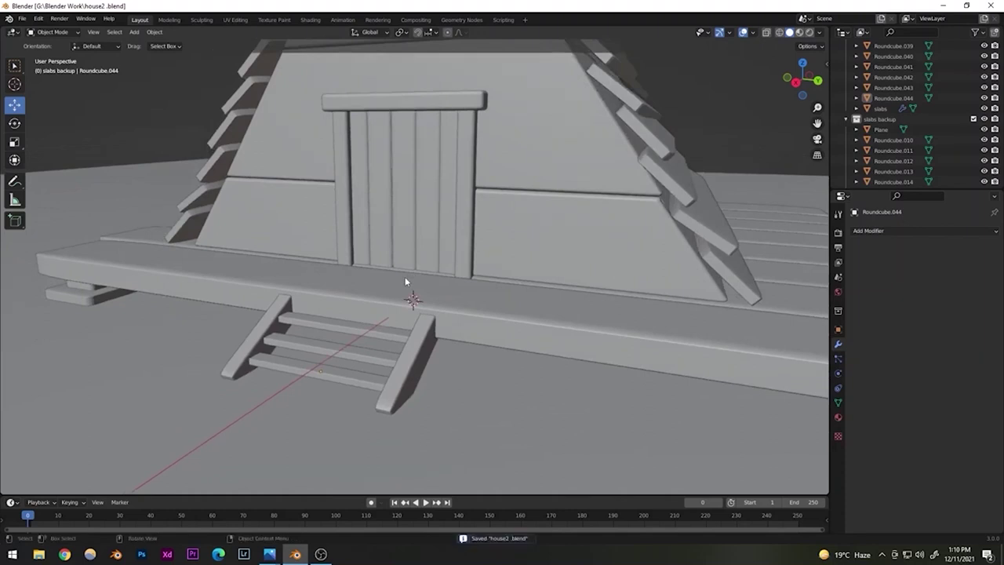
{"action": "scroll", "coordinate": [405, 276], "scroll_direction": "down", "scroll_amount": 6}
{"action": "middle_click_drag", "start_coordinate": [425, 318], "coordinate": [443, 269]}
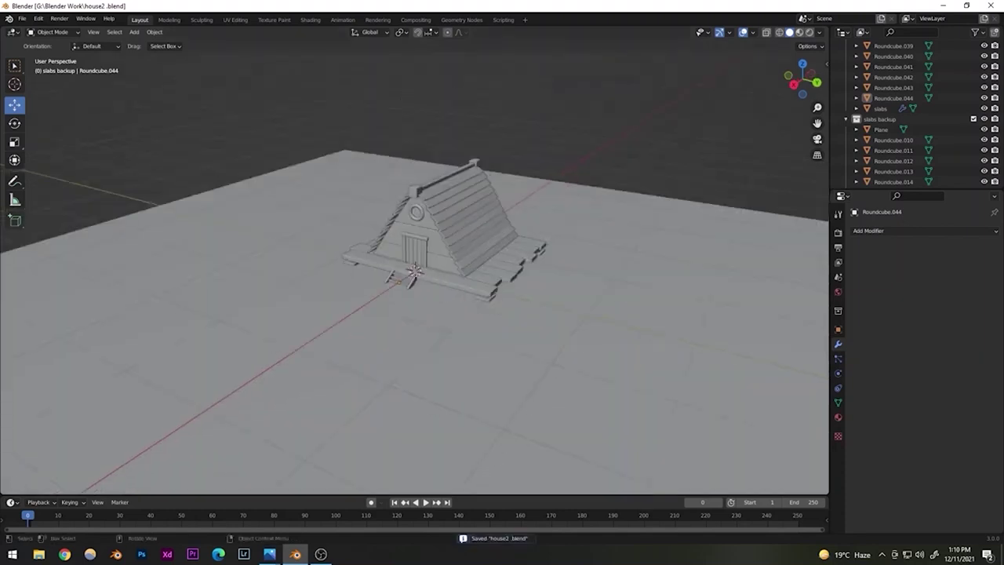
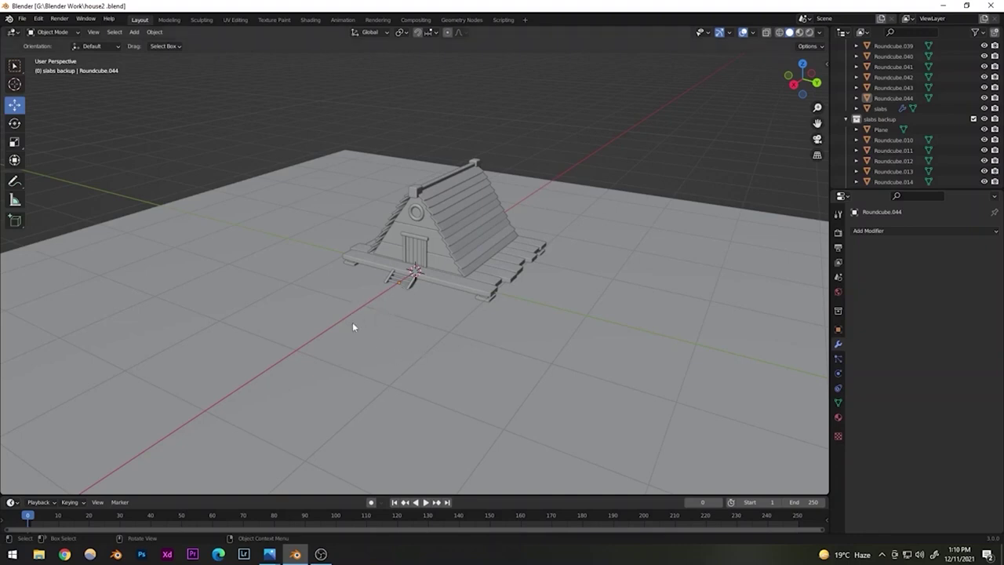
{"action": "key", "text": "ctrl+s"}
{"action": "scroll", "coordinate": [400, 325], "scroll_direction": "up", "scroll_amount": 6}
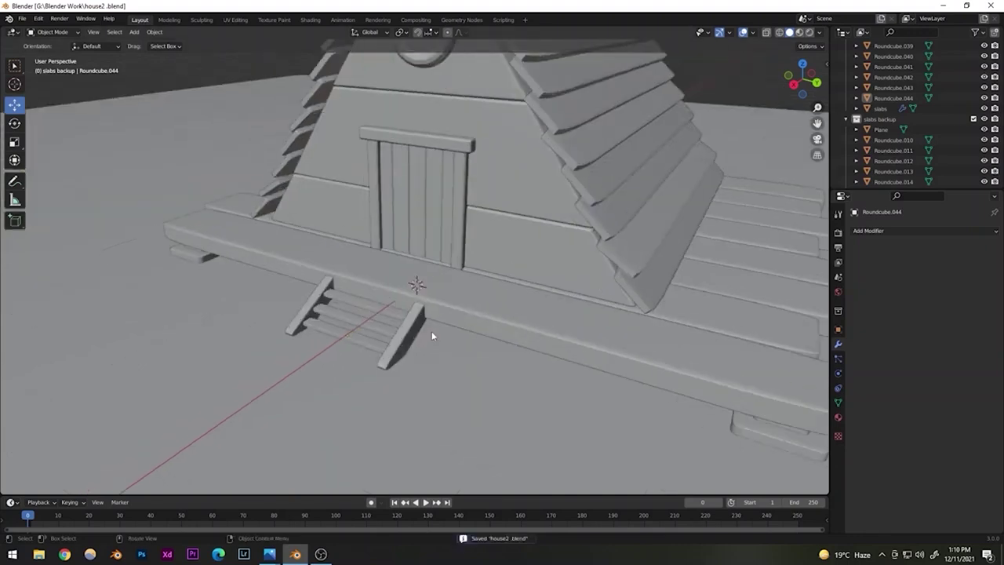
{"action": "middle_click_drag", "start_coordinate": [424, 346], "coordinate": [469, 265], "text": "shift"}
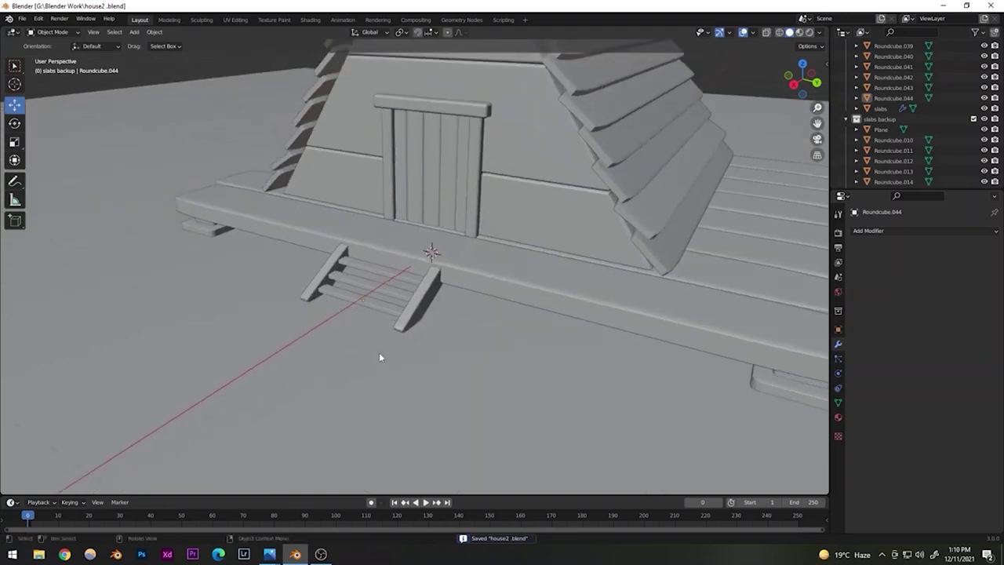
- Duplicate the long front platform plank and move the copy outward along X, beyond the entrance steps
{"action": "scroll", "coordinate": [378, 352], "scroll_direction": "down", "scroll_amount": 5}
{"action": "left_click", "coordinate": [459, 265]}
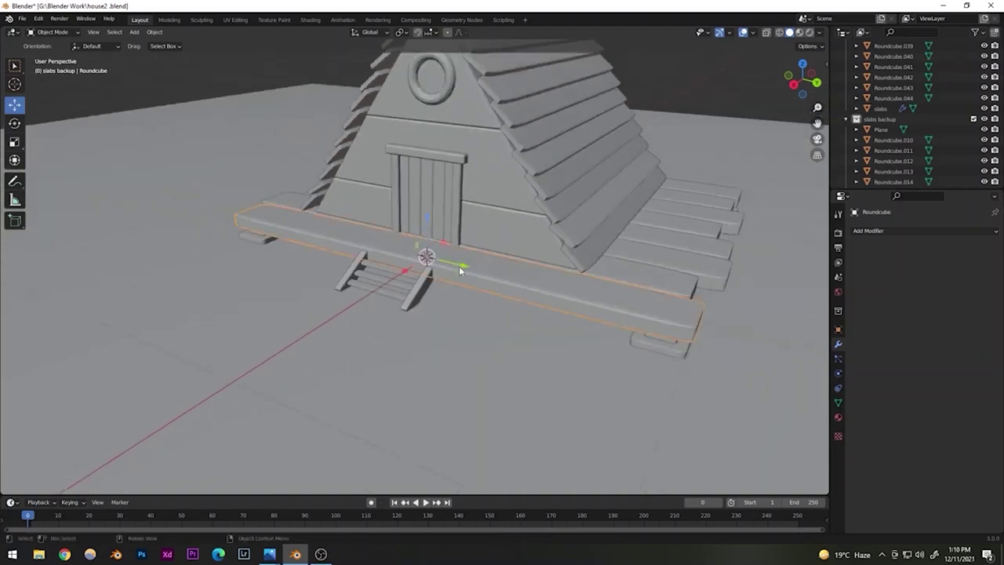
{"action": "key", "text": "shift+d"}
{"action": "right_click", "coordinate": [446, 253]}
{"action": "left_click_drag", "start_coordinate": [410, 271], "coordinate": [290, 353]}
- Scale the duplicated plank uniformly by about 0.220 and by about 0.261 along Y to make a small slab
{"action": "key", "text": "s"}
{"action": "left_click", "coordinate": [359, 328]}
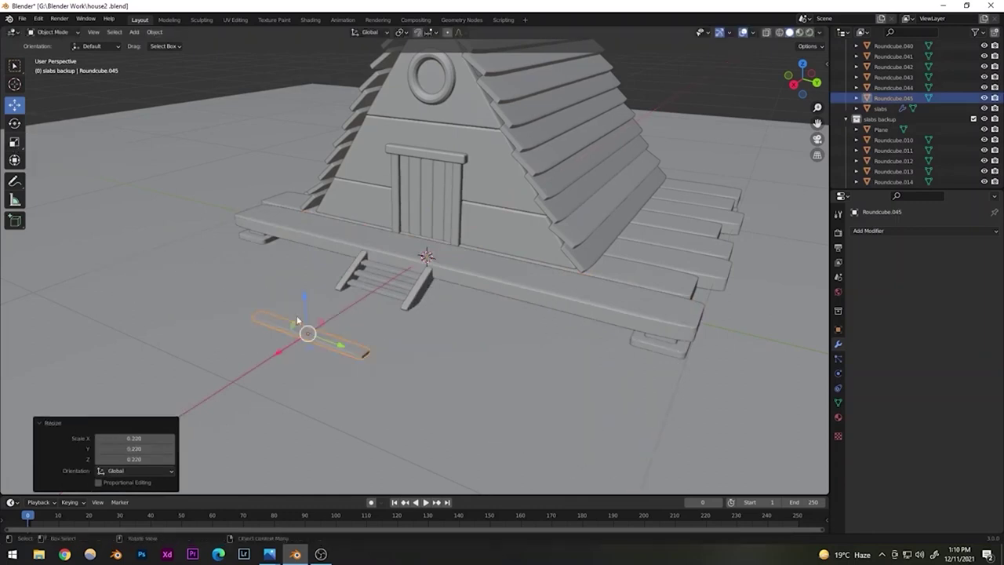
{"action": "left_click", "coordinate": [16, 142]}
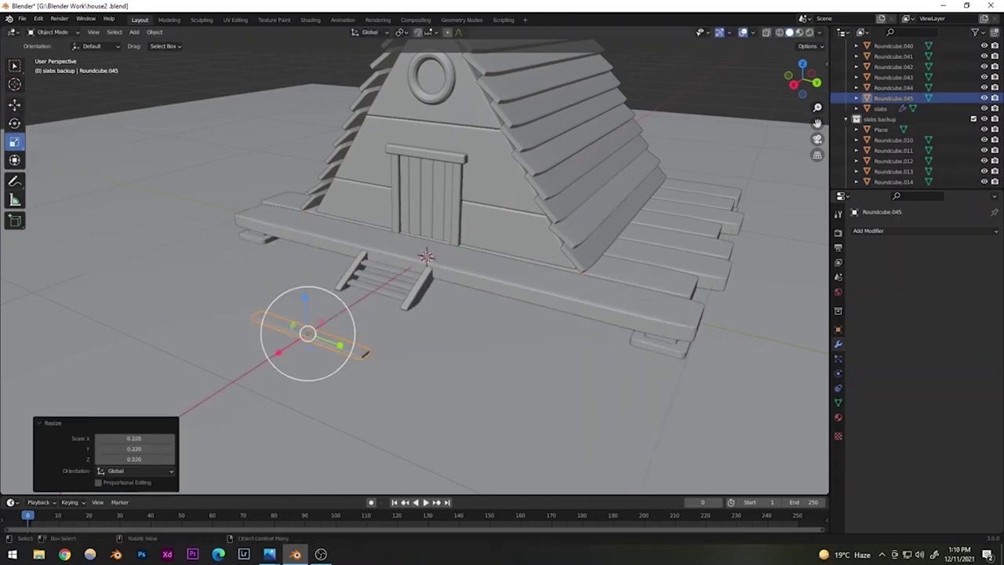
{"action": "left_click_drag", "start_coordinate": [340, 345], "coordinate": [313, 341]}
- In top orthographic view, enlarge the small slab into a broader stepping stone, with a uniform scale of about 1.356
{"action": "scroll", "coordinate": [311, 348], "scroll_direction": "up", "scroll_amount": 4}
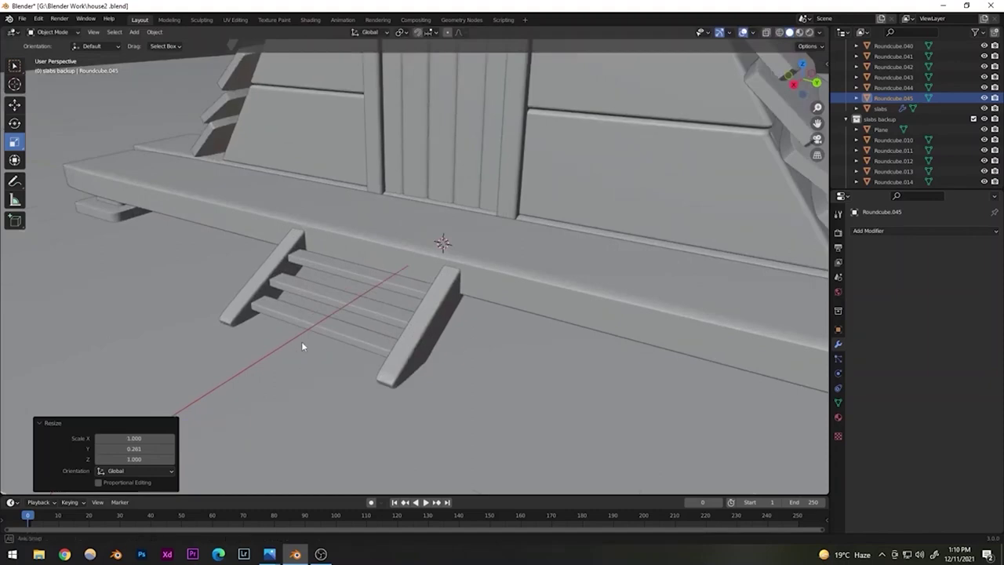
{"action": "middle_click_drag", "start_coordinate": [302, 345], "coordinate": [400, 310]}
{"action": "scroll", "coordinate": [345, 326], "scroll_direction": "down", "scroll_amount": 3}
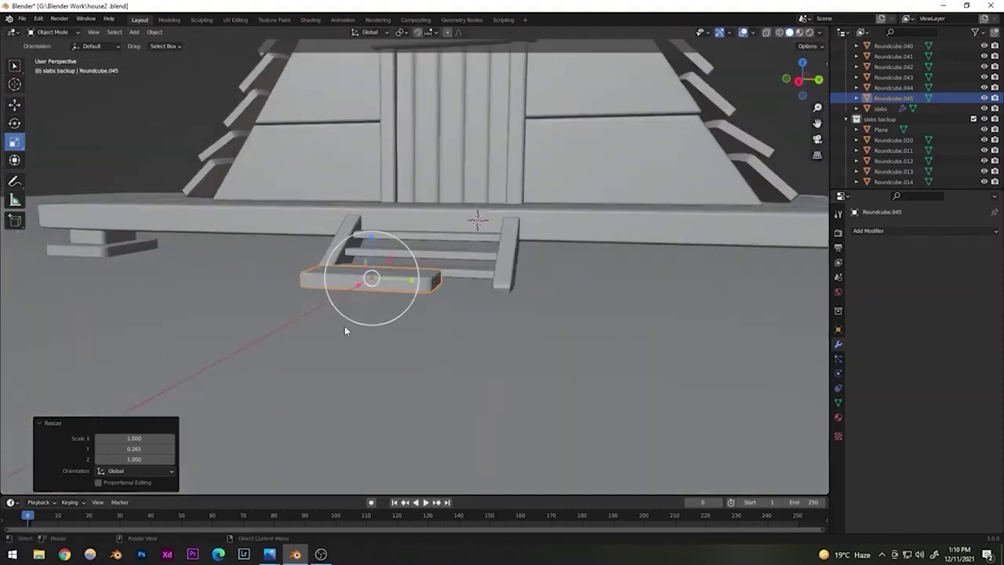
{"action": "middle_click_drag", "start_coordinate": [344, 326], "coordinate": [296, 373]}
{"action": "middle_click_drag", "start_coordinate": [344, 312], "coordinate": [401, 388]}
{"action": "middle_click_drag", "start_coordinate": [453, 319], "coordinate": [414, 196], "text": "shift"}
{"action": "key", "text": "s"}
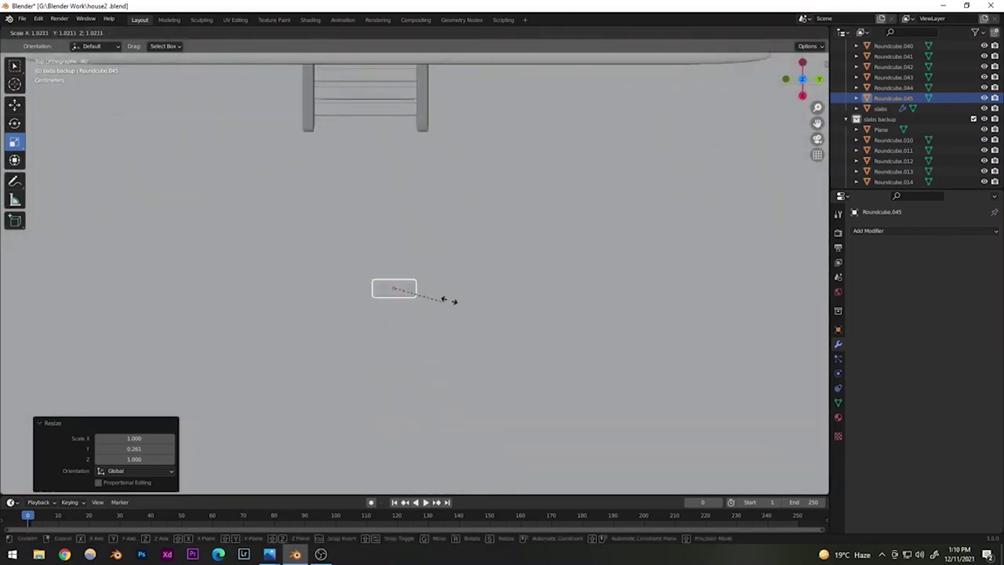
{"action": "left_click_drag", "start_coordinate": [491, 305], "coordinate": [493, 306]}
{"action": "left_click_drag", "start_coordinate": [436, 289], "coordinate": [472, 279]}
{"action": "left_click", "coordinate": [471, 280]}
- Lower the stepping stone along Z until it sits almost flush with the ground plane
{"action": "middle_click_drag", "start_coordinate": [469, 281], "coordinate": [374, 213]}
{"action": "left_click", "coordinate": [14, 106]}
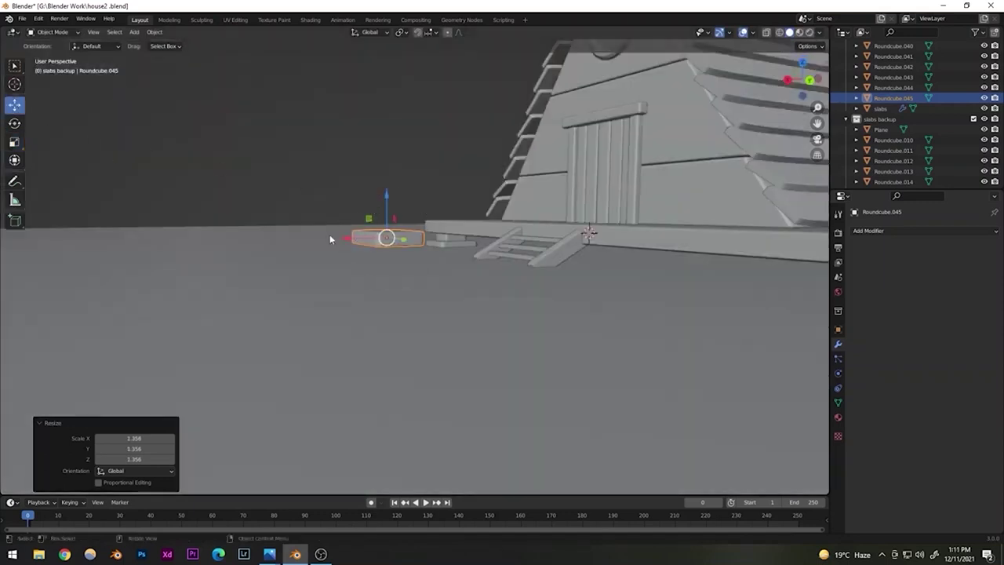
{"action": "left_click_drag", "start_coordinate": [384, 197], "coordinate": [384, 235]}
{"action": "middle_click_drag", "start_coordinate": [339, 273], "coordinate": [398, 312]}
{"action": "scroll", "coordinate": [398, 312], "scroll_direction": "up", "scroll_amount": 4}
{"action": "left_click", "coordinate": [428, 295]}
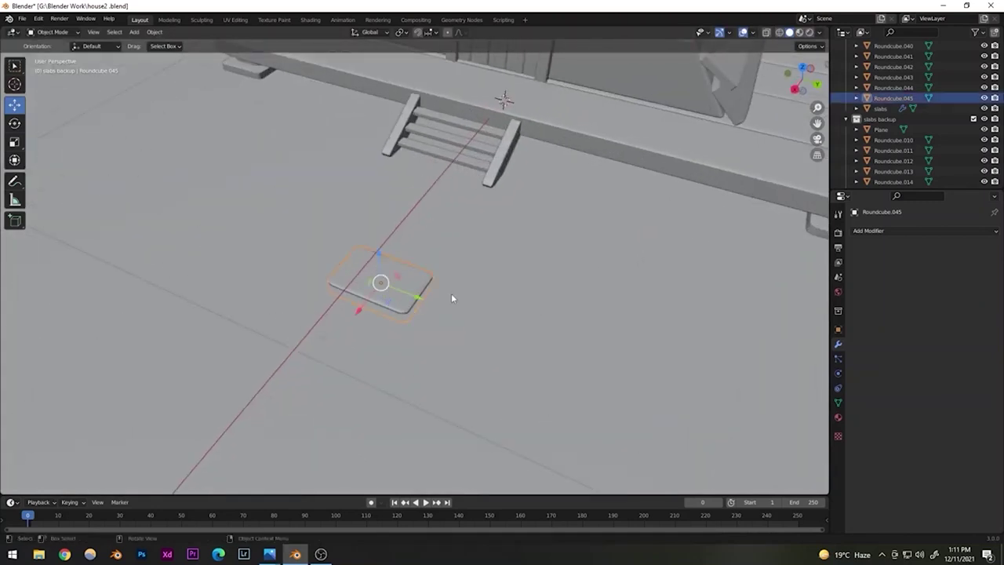
- Rotate the stepping stone in front of the entrance steps slightly about the Z axis
{"action": "key", "text": "r"}
{"action": "key", "text": "x"}
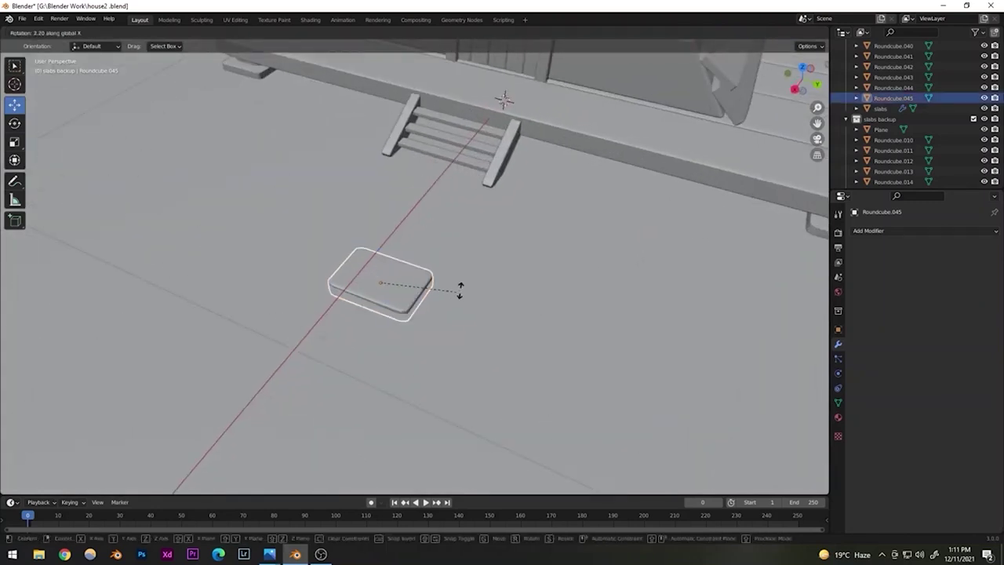
{"action": "key", "text": "y"}
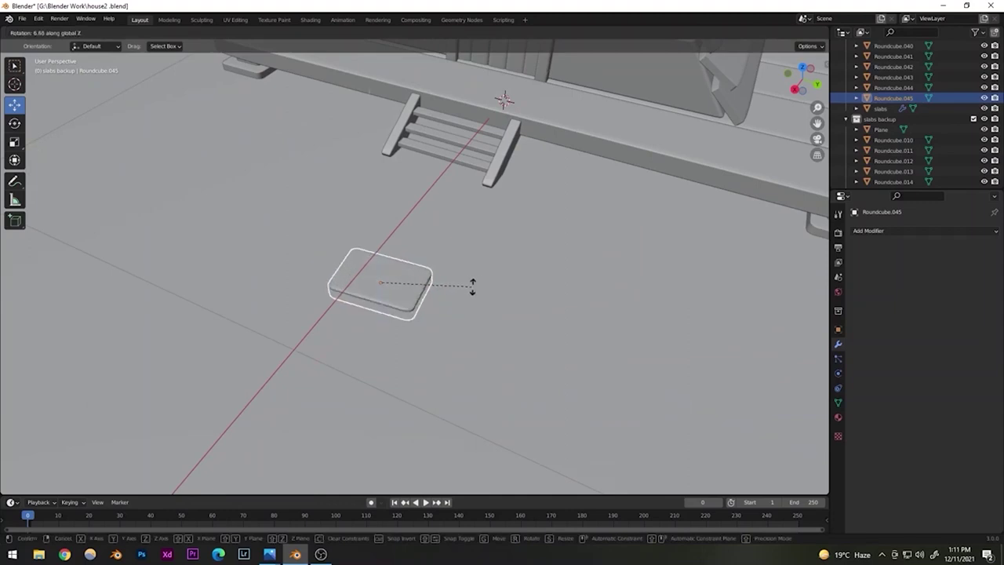
{"action": "key", "text": "z"}
{"action": "left_click", "coordinate": [416, 299]}
- Duplicate the stepping stone and move the copy about 0.26 m along X, away from the steps
{"action": "key", "text": "shift+d"}
{"action": "right_click", "coordinate": [368, 324]}
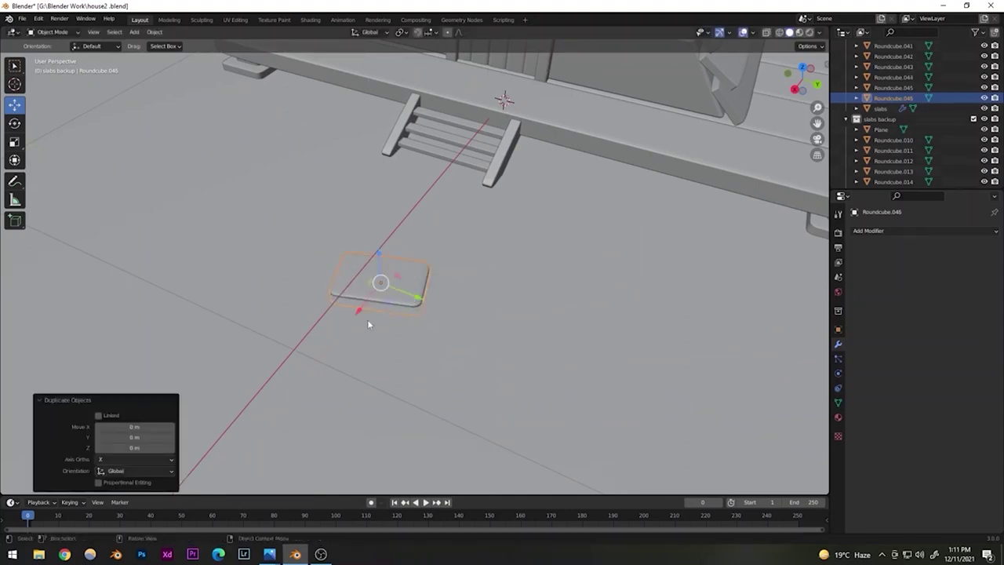
{"action": "key", "text": "g"}
{"action": "key", "text": "x"}
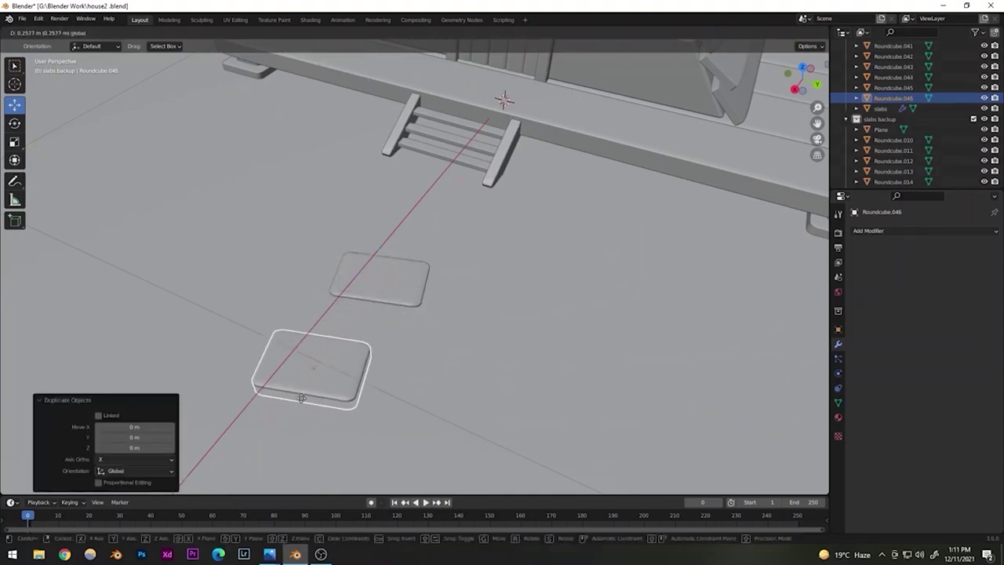
{"action": "left_click", "coordinate": [339, 377]}
- Shift the second stepping stone about -0.03 m along Y and rotate it about -19° around Z
{"action": "key", "text": "g"}
{"action": "key", "text": "x"}
{"action": "key", "text": "y"}
{"action": "left_click", "coordinate": [395, 347]}
{"action": "key", "text": "r"}
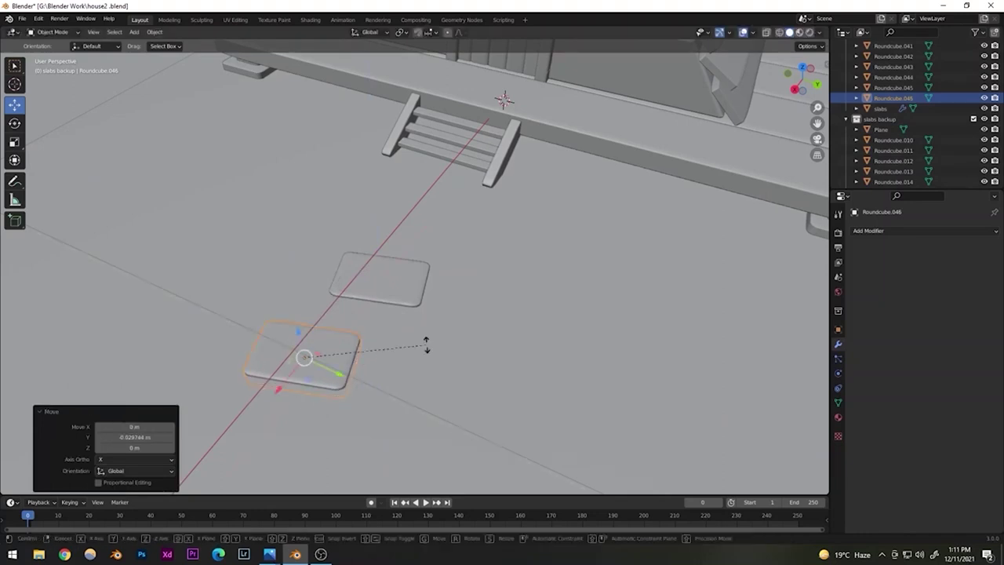
{"action": "key", "text": "z"}
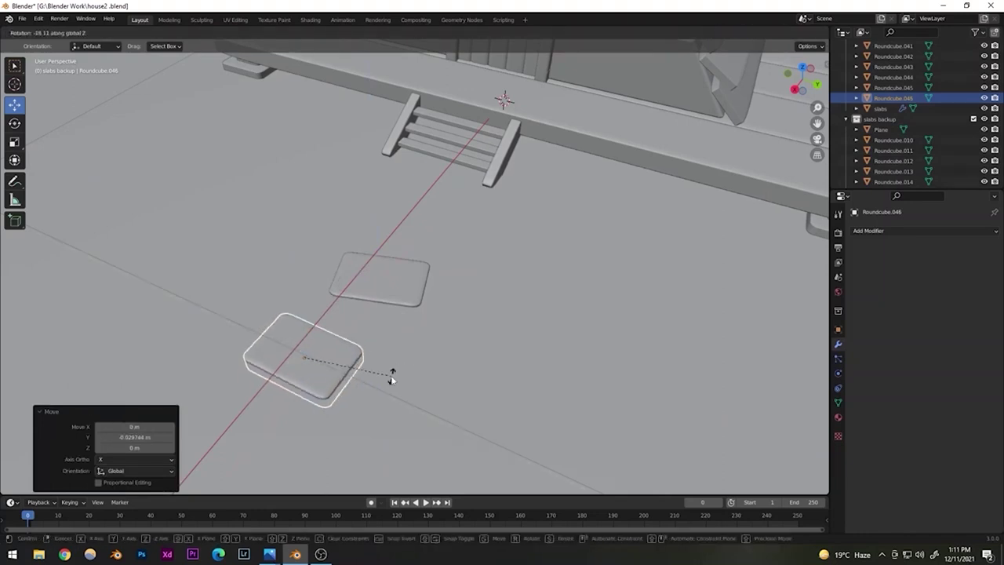
{"action": "left_click", "coordinate": [390, 371]}
- Rotate the stepping stone nearest the entrance steps a few degrees in the negative direction about Z
{"action": "scroll", "coordinate": [375, 345], "scroll_direction": "down", "scroll_amount": 5}
{"action": "left_click", "coordinate": [249, 262]}
{"action": "middle_click_drag", "start_coordinate": [327, 296], "coordinate": [320, 251]}
{"action": "left_click", "coordinate": [224, 130]}
{"action": "scroll", "coordinate": [411, 314], "scroll_direction": "up", "scroll_amount": 5}
{"action": "left_click", "coordinate": [384, 275]}
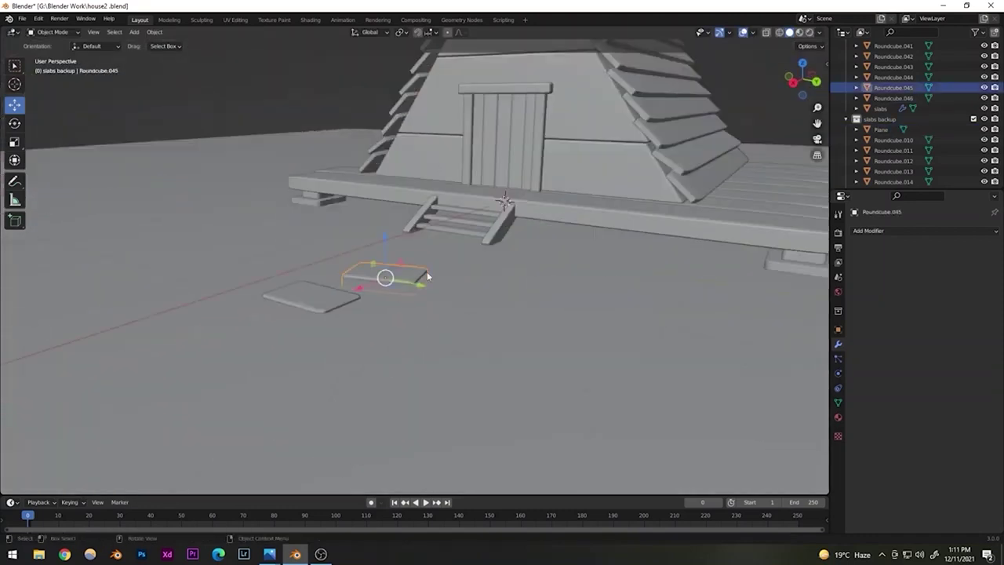
{"action": "key", "text": "r"}
{"action": "key", "text": "z"}
{"action": "left_click", "coordinate": [421, 279]}
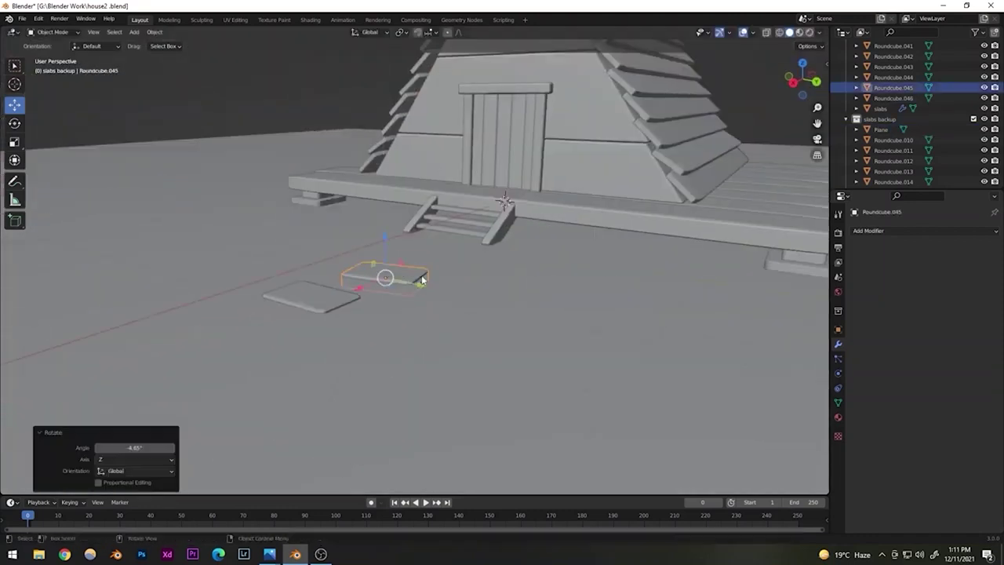
- Duplicate the second stepping stone and move the copy about 0.256 m farther along X
{"action": "left_click", "coordinate": [319, 298]}
{"action": "key", "text": "shift+d"}
{"action": "key", "text": "Escape"}
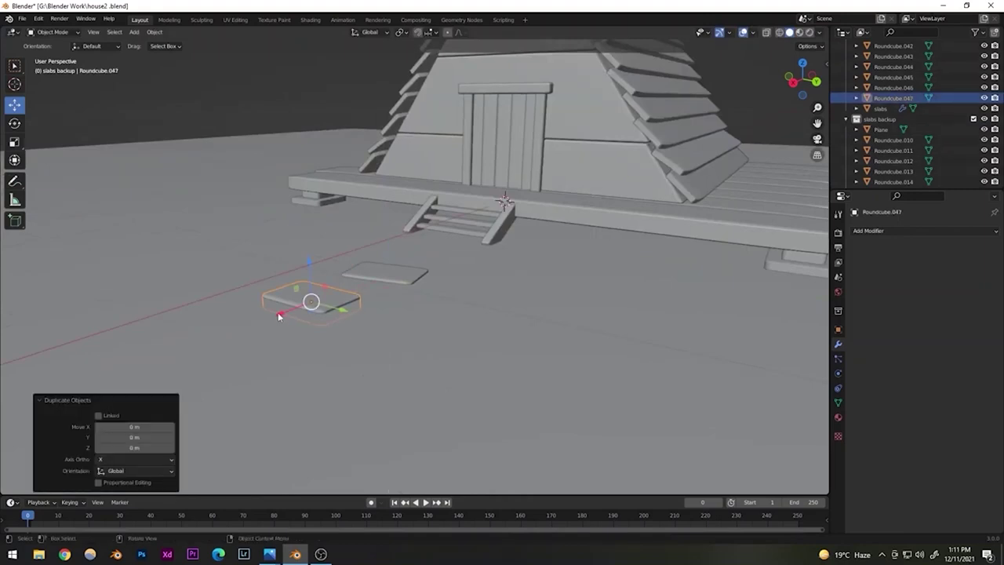
{"action": "key", "text": "g"}
{"action": "key", "text": "x"}
{"action": "left_click", "coordinate": [295, 352]}
- Rotate the third stepping stone about 6° around Z and save the file
{"action": "key", "text": "r"}
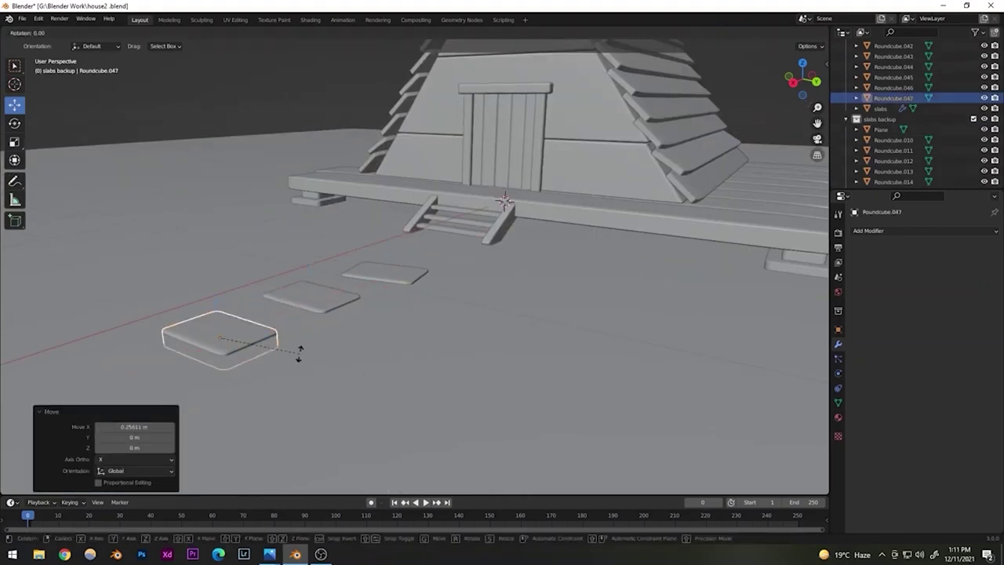
{"action": "key", "text": "z"}
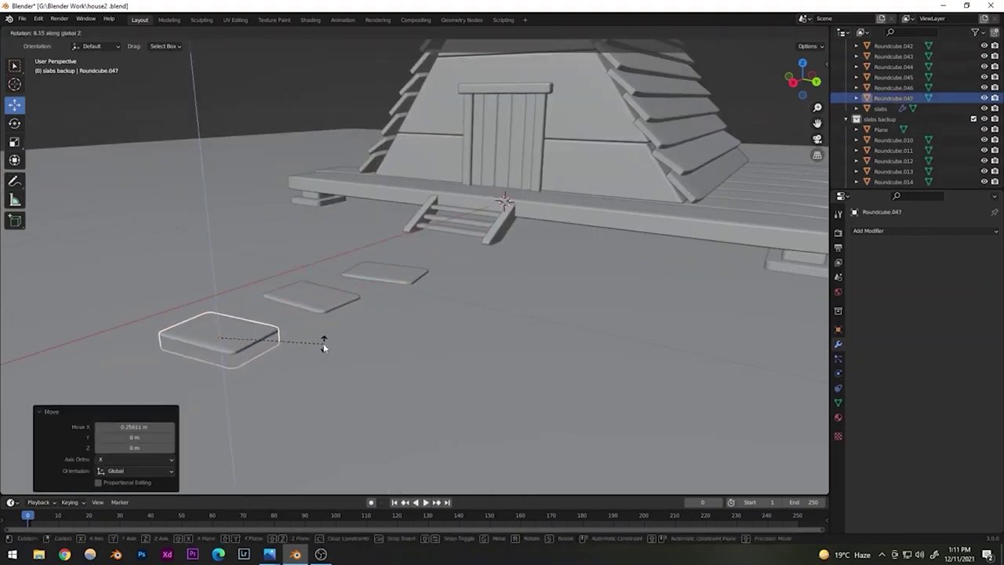
{"action": "left_click", "coordinate": [323, 345]}
{"action": "left_click", "coordinate": [209, 91]}
{"action": "scroll", "coordinate": [376, 336], "scroll_direction": "down", "scroll_amount": 6}
{"action": "middle_click_drag", "start_coordinate": [409, 348], "coordinate": [432, 369]}
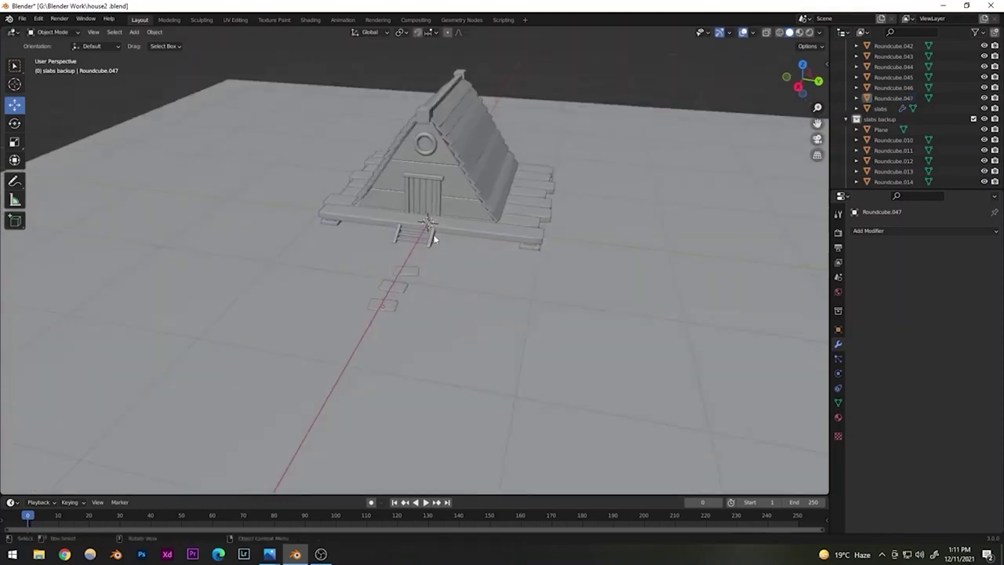
{"action": "middle_click_drag", "start_coordinate": [434, 239], "coordinate": [350, 307]}
{"action": "key", "text": "ctrl+s"}
{"action": "scroll", "coordinate": [388, 352], "scroll_direction": "up", "scroll_amount": 5}
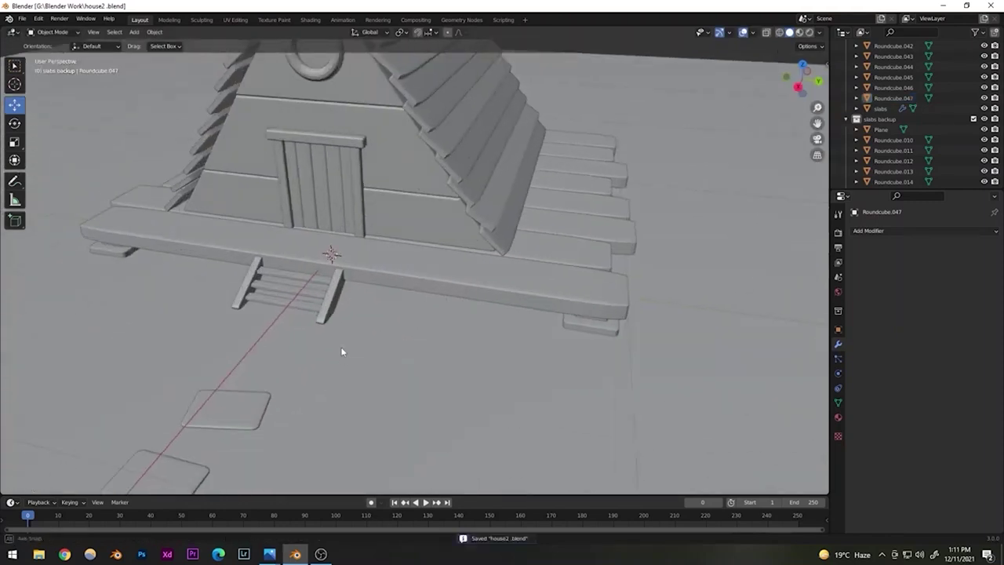
{"action": "middle_click_drag", "start_coordinate": [341, 348], "coordinate": [344, 327]}
{"action": "scroll", "coordinate": [360, 346], "scroll_direction": "down", "scroll_amount": 3}
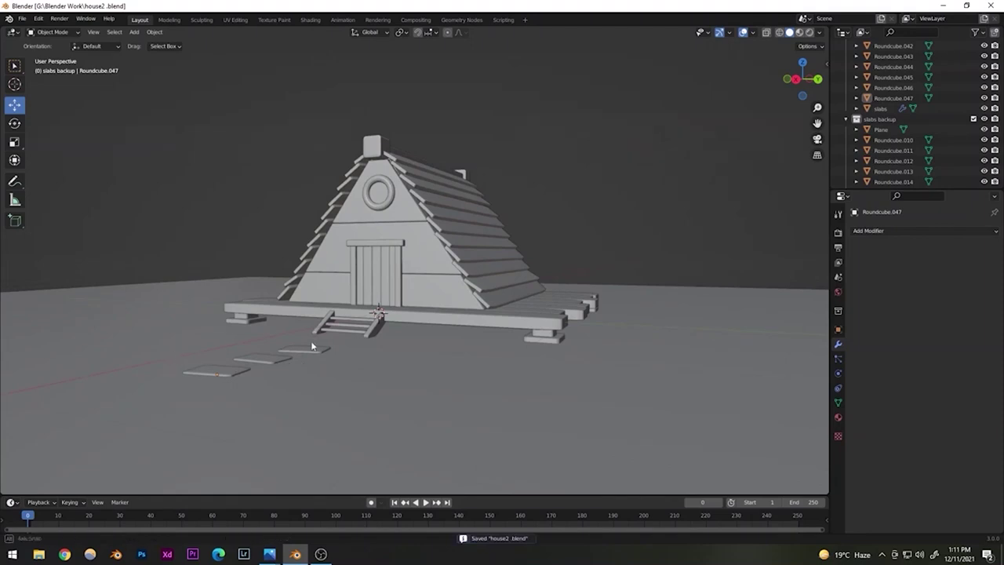
{"action": "middle_click_drag", "start_coordinate": [174, 353], "coordinate": [322, 341]}
{"action": "middle_click_drag", "start_coordinate": [297, 232], "coordinate": [329, 245]}
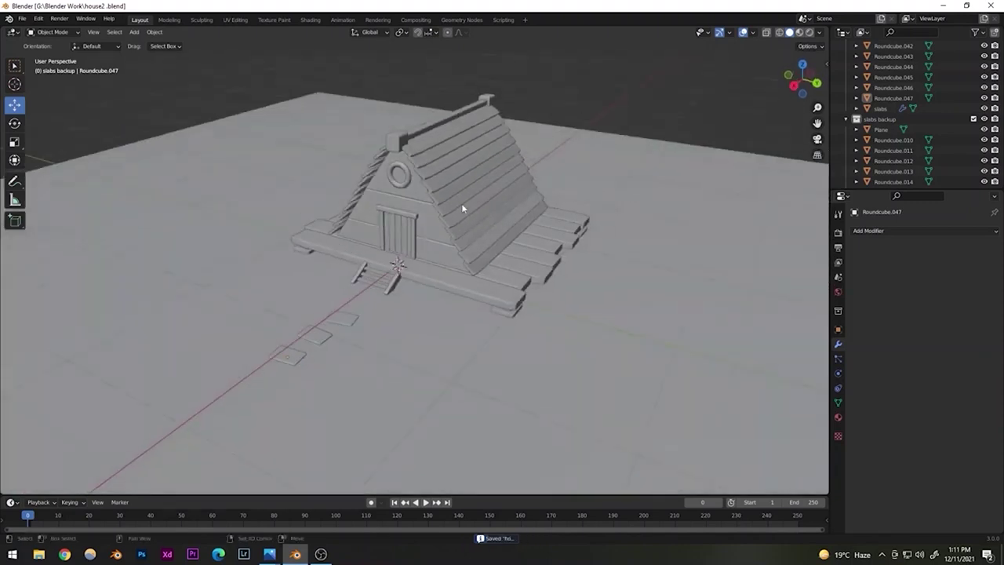
{"action": "middle_click_drag", "start_coordinate": [461, 205], "coordinate": [368, 276]}
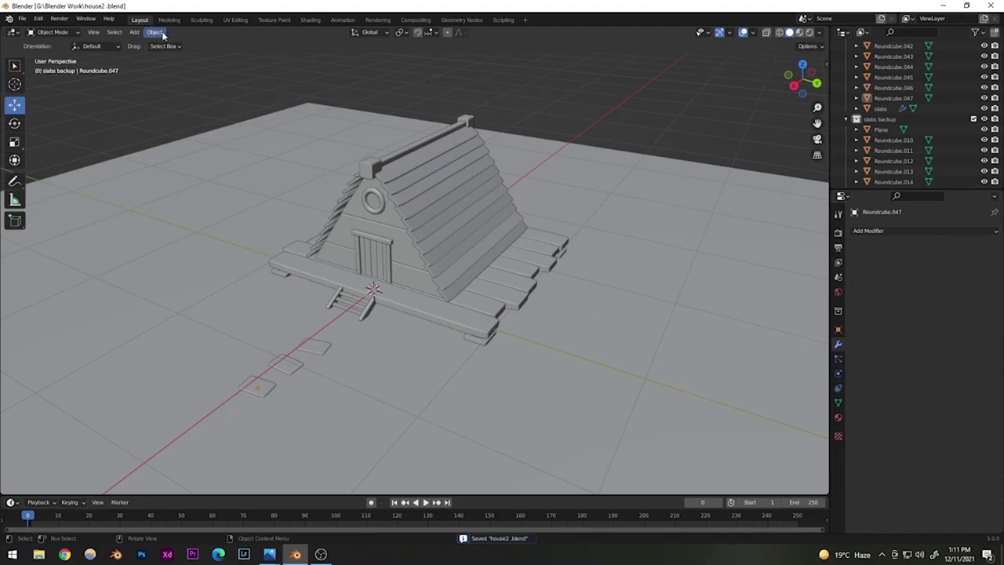
- Add a mesh cylinder and scale it down uniformly to a small size
{"action": "left_click", "coordinate": [134, 32]}
{"action": "mouse_move", "coordinate": [146, 45]}
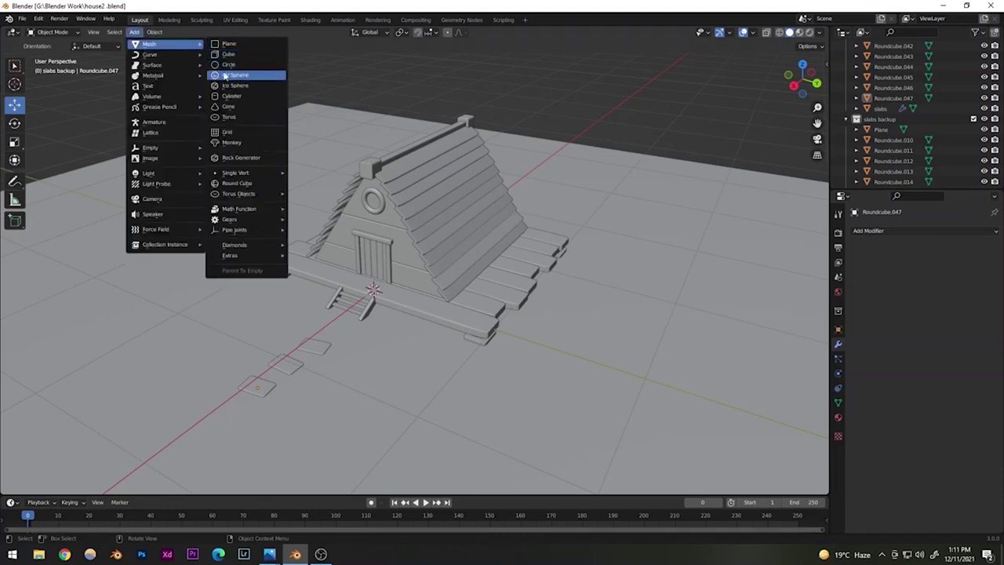
{"action": "left_click", "coordinate": [231, 96]}
{"action": "key", "text": "s"}
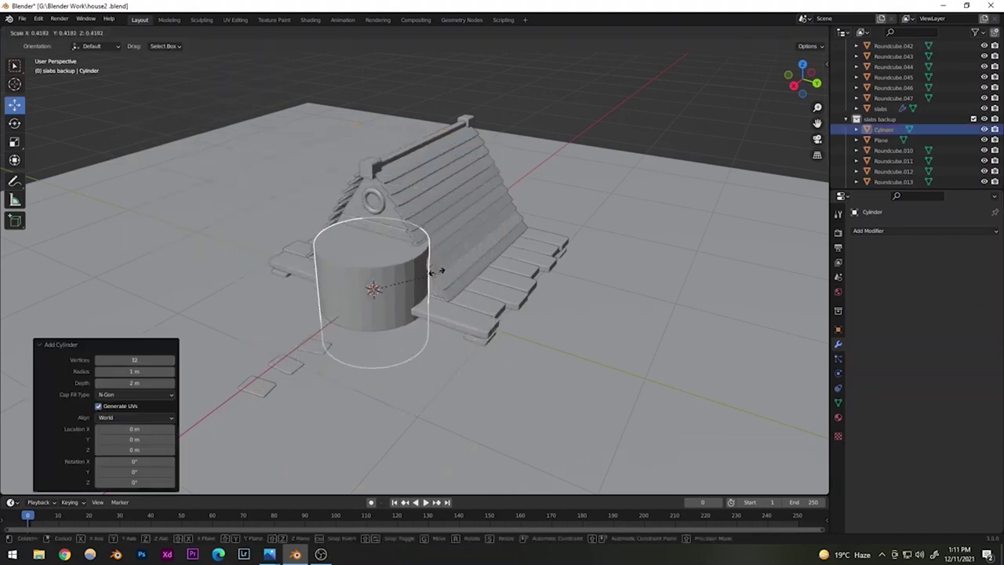
{"action": "left_click", "coordinate": [392, 284]}
- Move the small cylinder about 0.987 m along X and -0.598 m along Y, beside the stepping stones, and save the file
{"action": "key", "text": "g"}
{"action": "left_click_drag", "start_coordinate": [311, 334], "coordinate": [255, 380]}
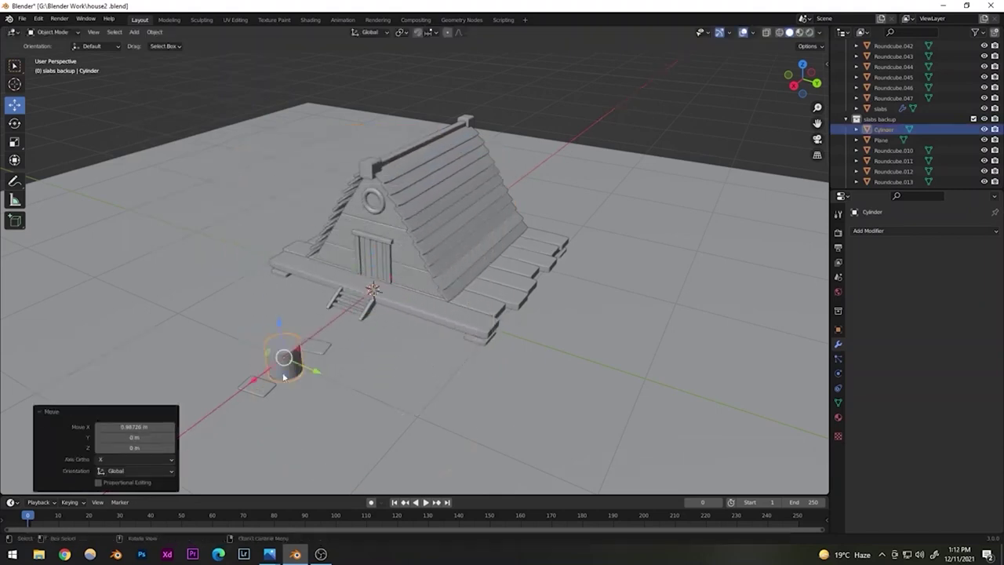
{"action": "left_click_drag", "start_coordinate": [317, 370], "coordinate": [254, 341]}
{"action": "middle_click_drag", "start_coordinate": [383, 334], "coordinate": [412, 336], "text": "shift"}
{"action": "scroll", "coordinate": [424, 323], "scroll_direction": "up", "scroll_amount": 5}
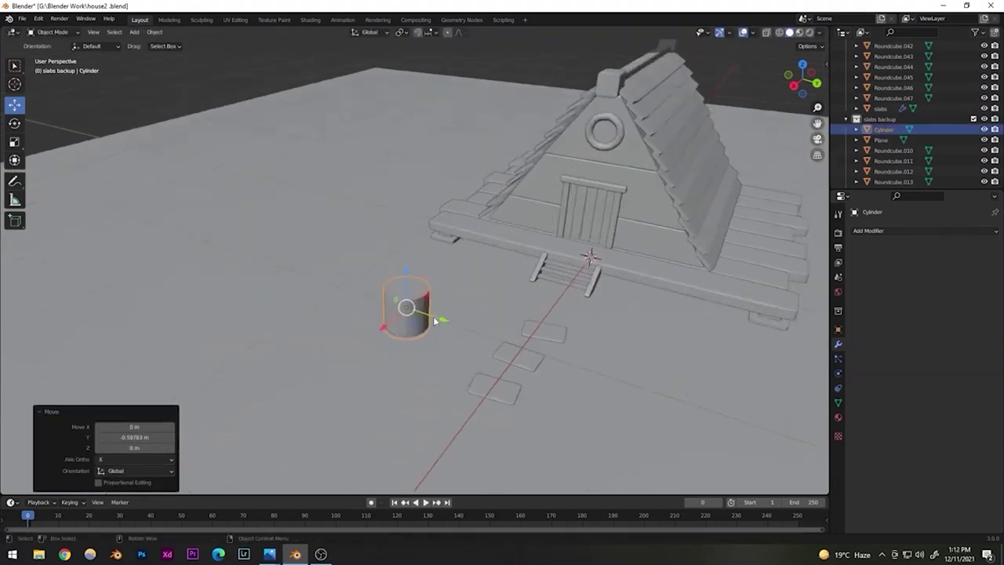
{"action": "key", "text": "ctrl+s"}
- Scale the cylinder down, mainly on X and Y, into a thin upright post
{"action": "scroll", "coordinate": [430, 342], "scroll_direction": "up", "scroll_amount": 3}
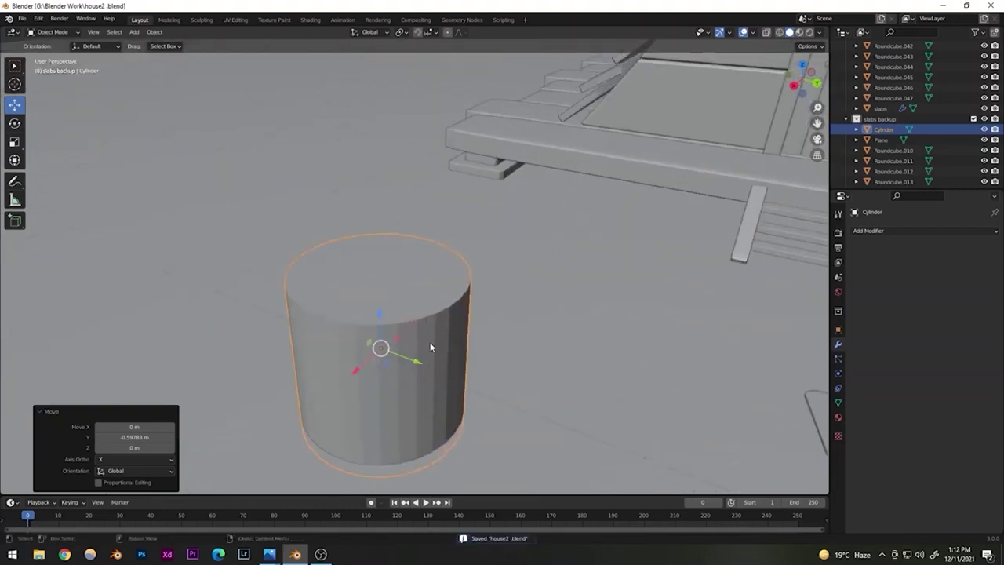
{"action": "mouse_move", "coordinate": [429, 342]}
{"action": "middle_mouse_down"}
{"action": "mouse_move", "coordinate": [422, 332]}
{"action": "mouse_move", "coordinate": [438, 356]}
{"action": "mouse_move", "coordinate": [431, 348]}
{"action": "middle_mouse_up"}
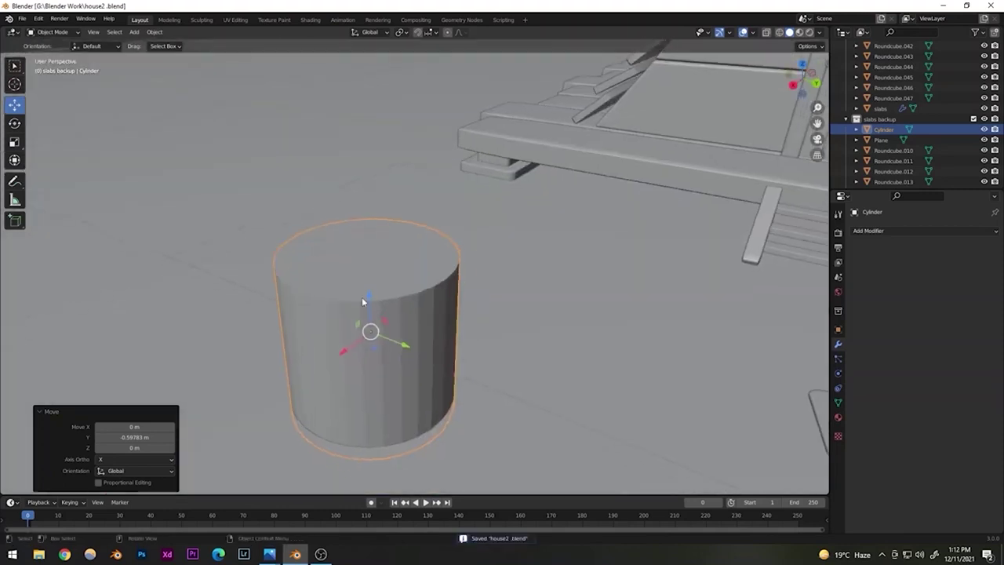
{"action": "left_click", "coordinate": [14, 143]}
{"action": "left_click_drag", "start_coordinate": [373, 353], "coordinate": [370, 332]}
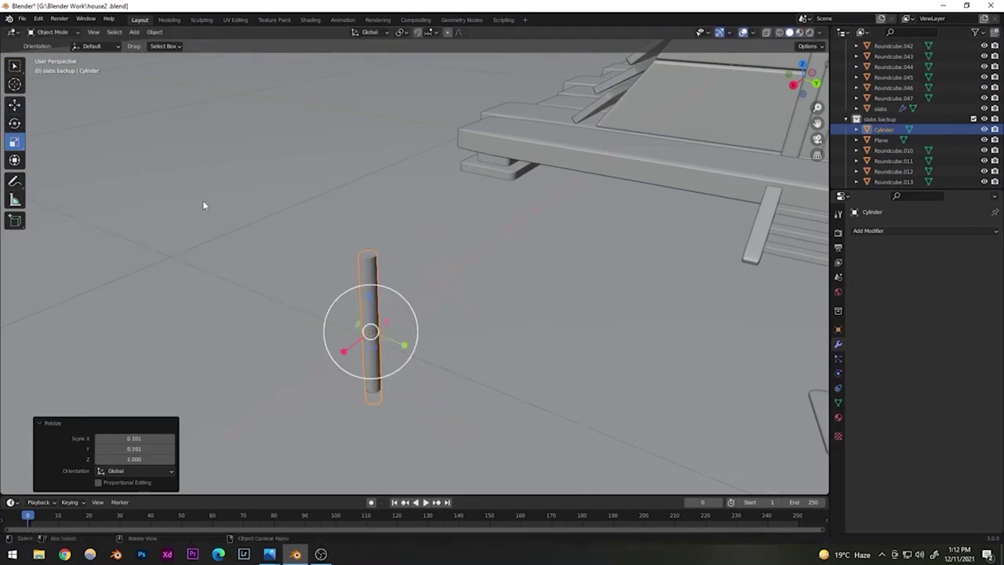
- Stretch the thin post along Z by about 1.230 and adjust its height so it stands on the ground plane
{"action": "left_click", "coordinate": [15, 105]}
{"action": "left_click_drag", "start_coordinate": [370, 298], "coordinate": [370, 332]}
{"action": "left_click", "coordinate": [14, 141]}
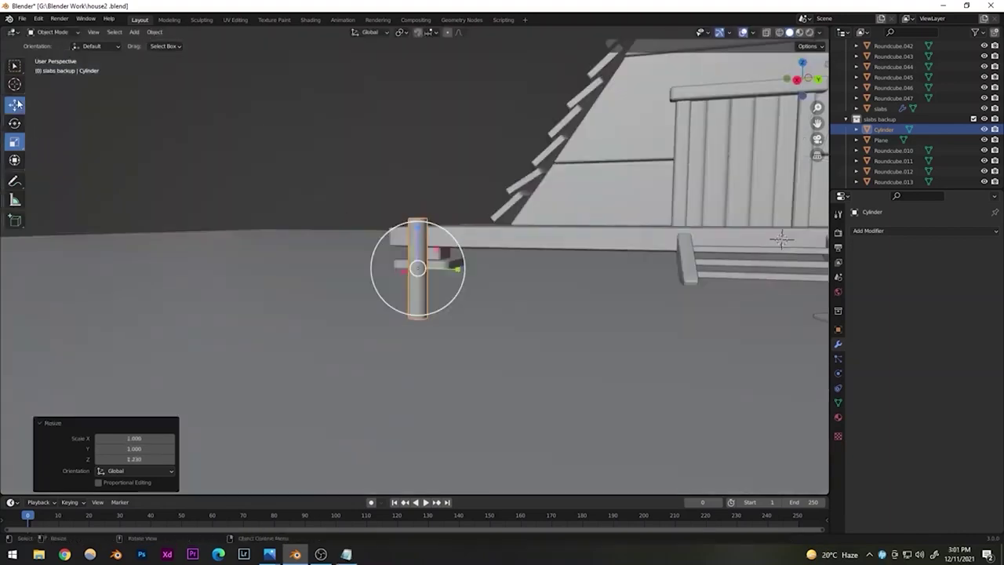
{"action": "left_click", "coordinate": [17, 105]}
{"action": "left_click_drag", "start_coordinate": [432, 222], "coordinate": [417, 248]}
- Examine the thin post's size and placement relative to the house and the ground plane
{"action": "left_click", "coordinate": [341, 151]}
{"action": "middle_click_drag", "start_coordinate": [341, 151], "coordinate": [414, 322]}
{"action": "left_click", "coordinate": [438, 255]}
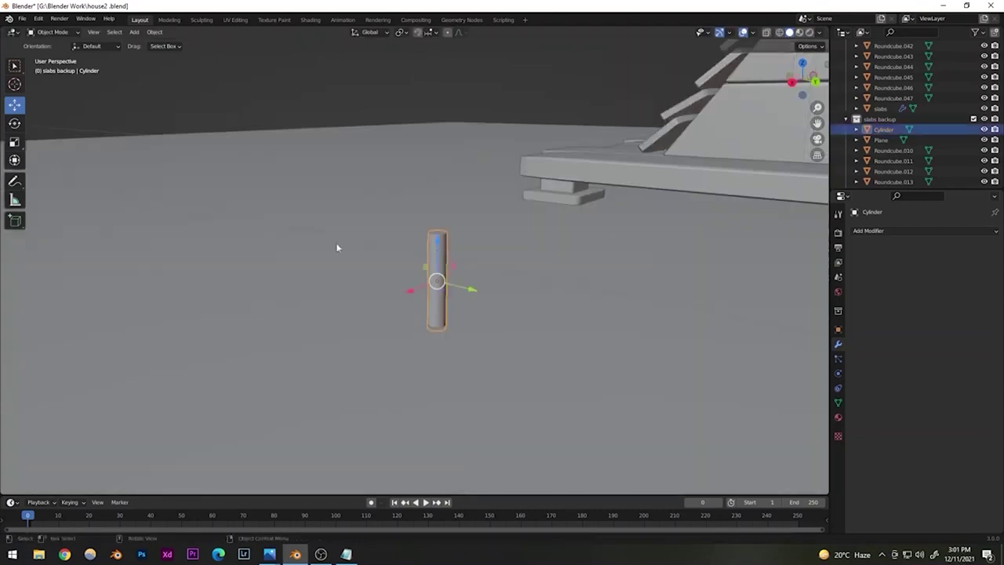
{"action": "scroll", "coordinate": [404, 227], "scroll_direction": "down", "scroll_amount": 14}
{"action": "left_click", "coordinate": [495, 149]}
{"action": "scroll", "coordinate": [501, 230], "scroll_direction": "up", "scroll_amount": 1}
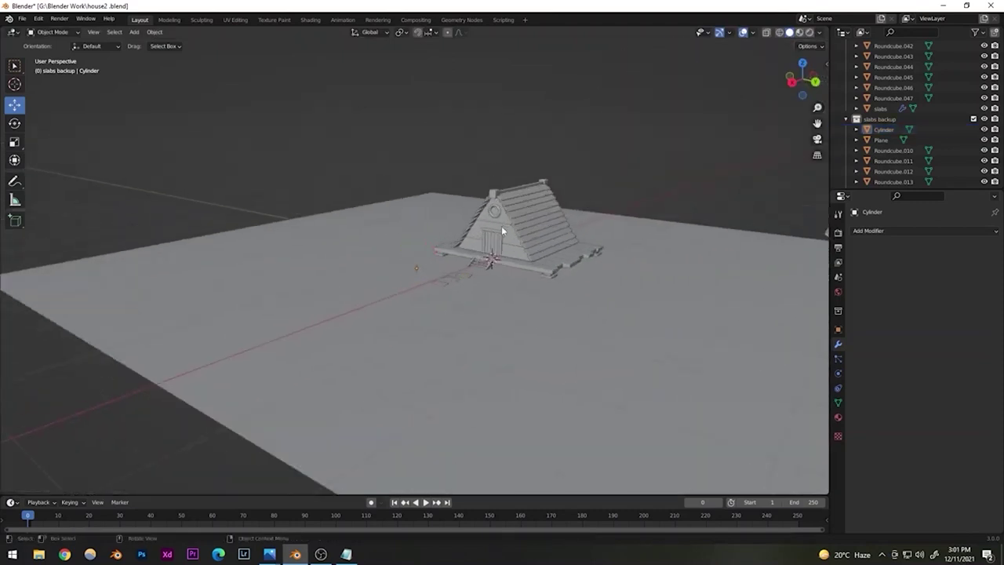
{"action": "scroll", "coordinate": [483, 243], "scroll_direction": "up", "scroll_amount": 8}
{"action": "middle_click_drag", "start_coordinate": [450, 249], "coordinate": [399, 307], "text": "shift"}
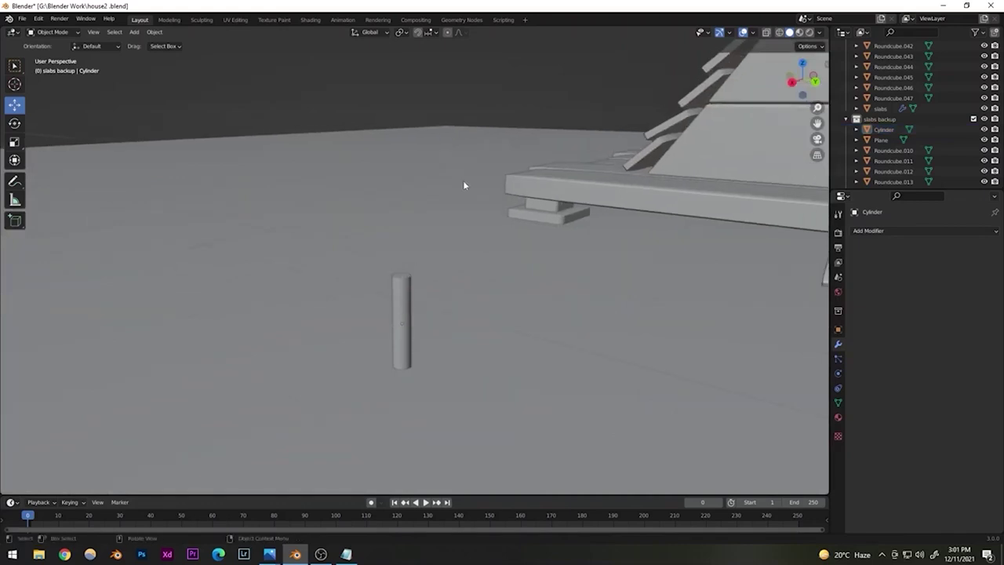
{"action": "left_click", "coordinate": [399, 298]}
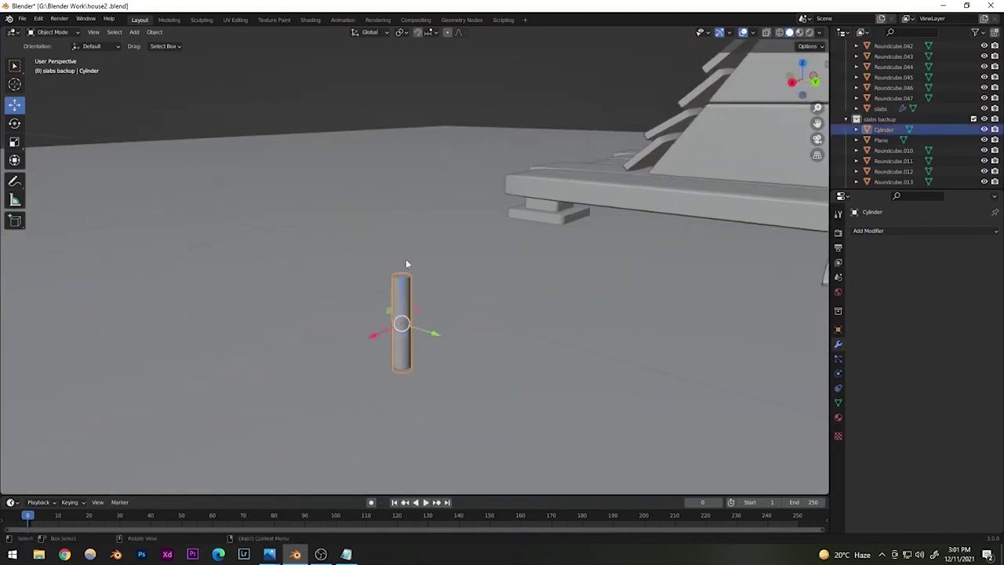
{"action": "left_click", "coordinate": [201, 67]}
- Add a mesh cone and move it out of the house toward the thin post, including about 0.498 m along X
{"action": "left_click", "coordinate": [138, 34]}
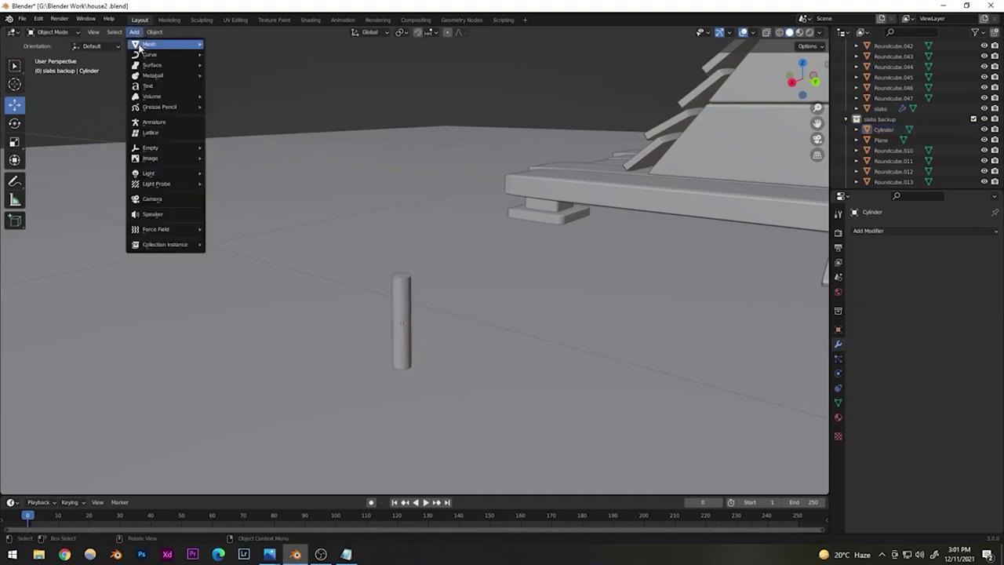
{"action": "mouse_move", "coordinate": [146, 44]}
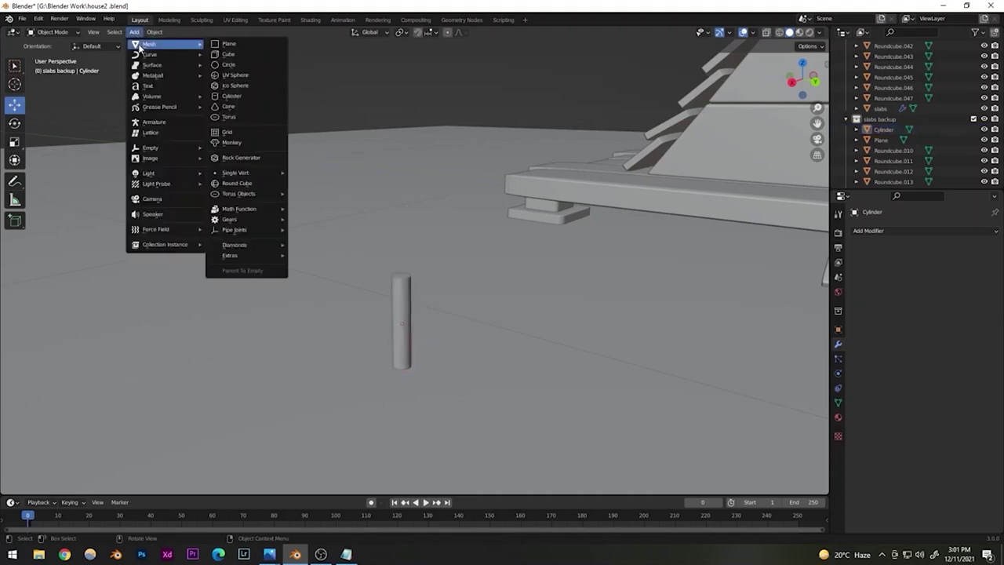
{"action": "left_click", "coordinate": [239, 110]}
{"action": "scroll", "coordinate": [422, 240], "scroll_direction": "down", "scroll_amount": 8}
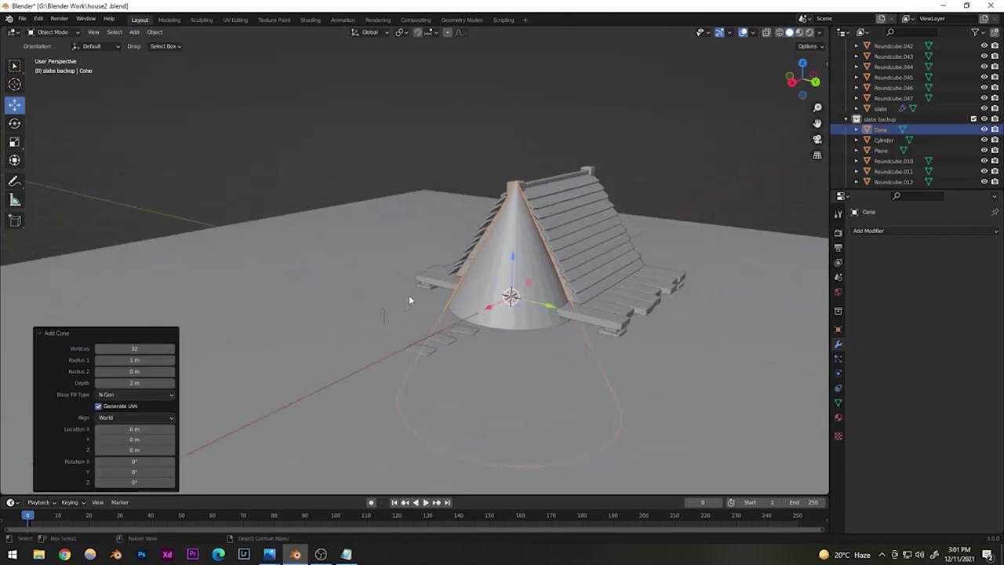
{"action": "scroll", "coordinate": [408, 300], "scroll_direction": "up", "scroll_amount": 5}
{"action": "left_click_drag", "start_coordinate": [633, 334], "coordinate": [312, 311]}
{"action": "left_click", "coordinate": [423, 265]}
- Scale the cone down to a small cap and move it over the thin post, about -0.038 m in X and -0.042 m in Y
{"action": "key", "text": "s"}
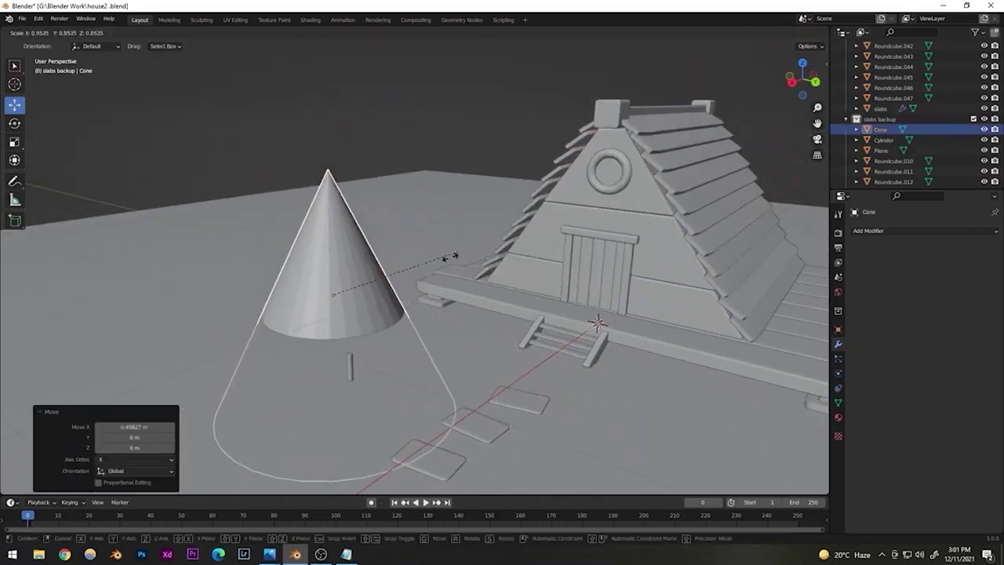
{"action": "left_click", "coordinate": [335, 300]}
{"action": "left_click_drag", "start_coordinate": [358, 303], "coordinate": [362, 369]}
{"action": "middle_click_drag", "start_coordinate": [362, 368], "coordinate": [425, 381]}
{"action": "left_click_drag", "start_coordinate": [424, 386], "coordinate": [409, 378]}
- Centre the small cone over the thin post in X and Y as seen from above
{"action": "middle_click_drag", "start_coordinate": [376, 395], "coordinate": [474, 312]}
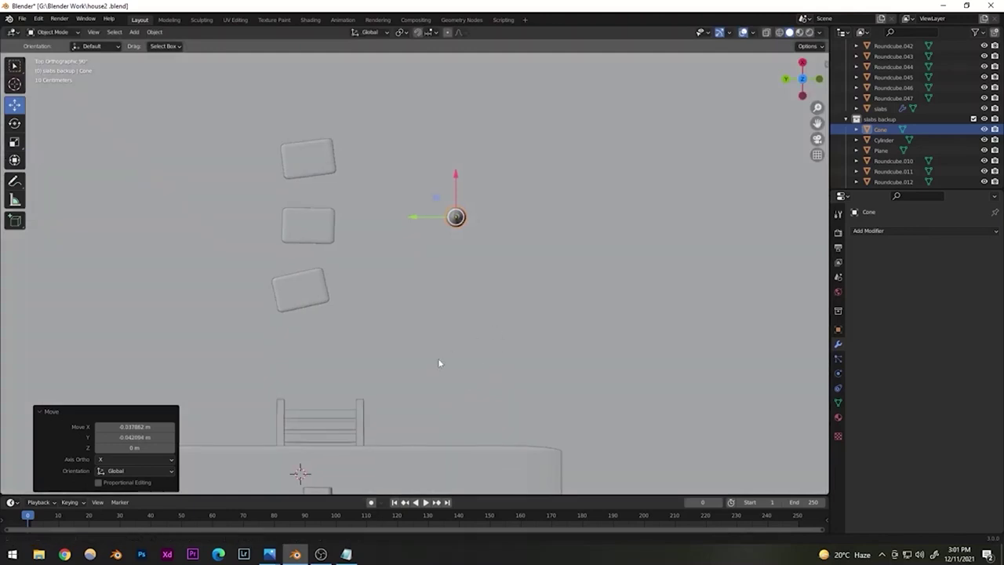
{"action": "scroll", "coordinate": [383, 284], "scroll_direction": "up", "scroll_amount": 8}
{"action": "middle_click_drag", "start_coordinate": [449, 250], "coordinate": [635, 405], "text": "shift"}
{"action": "scroll", "coordinate": [295, 217], "scroll_direction": "up", "scroll_amount": 6}
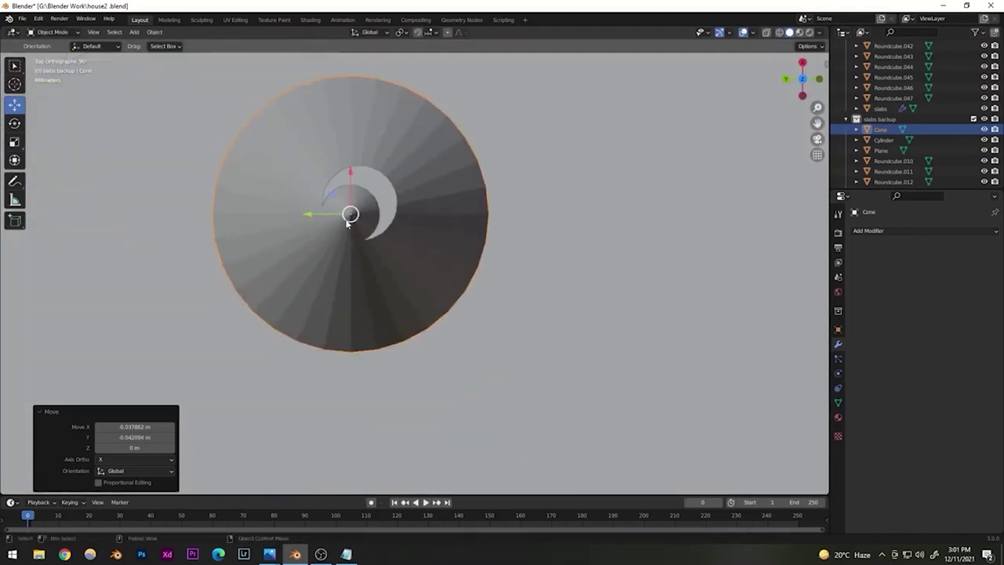
{"action": "left_click_drag", "start_coordinate": [327, 214], "coordinate": [336, 212]}
{"action": "key", "text": "g"}
{"action": "key", "text": "x"}
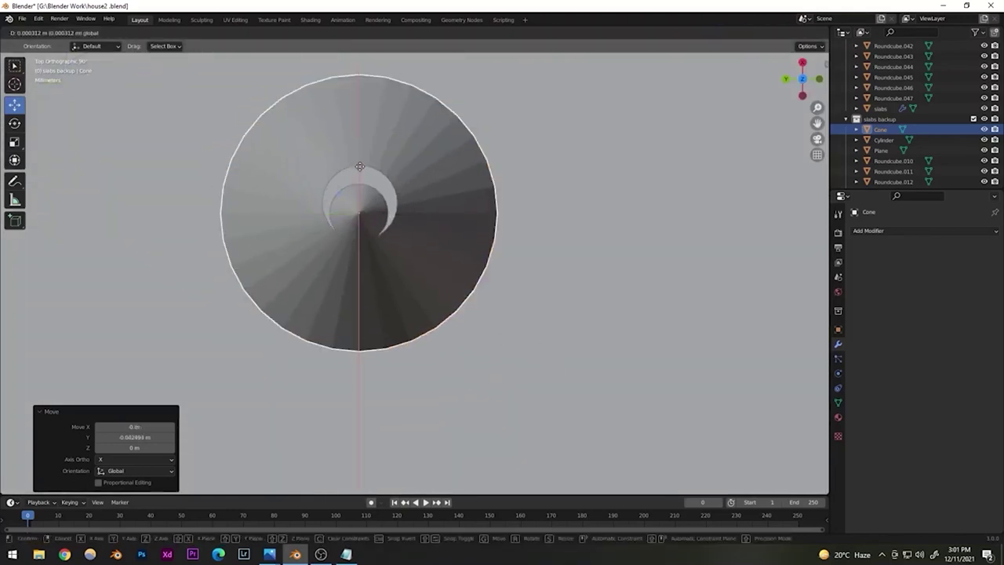
{"action": "left_click_drag", "start_coordinate": [360, 168], "coordinate": [360, 167]}
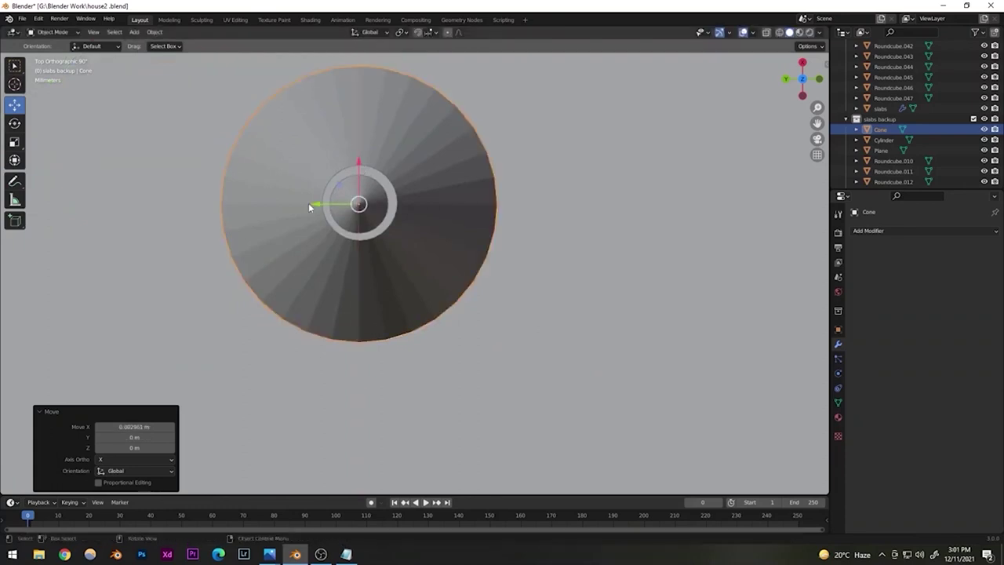
{"action": "left_click_drag", "start_coordinate": [313, 204], "coordinate": [314, 205]}
{"action": "scroll", "coordinate": [446, 203], "scroll_direction": "down", "scroll_amount": 7}
{"action": "middle_click_drag", "start_coordinate": [436, 217], "coordinate": [476, 295]}
{"action": "scroll", "coordinate": [478, 341], "scroll_direction": "down", "scroll_amount": 2}
{"action": "scroll", "coordinate": [423, 285], "scroll_direction": "up", "scroll_amount": 3}
{"action": "scroll", "coordinate": [476, 295], "scroll_direction": "down", "scroll_amount": 5}
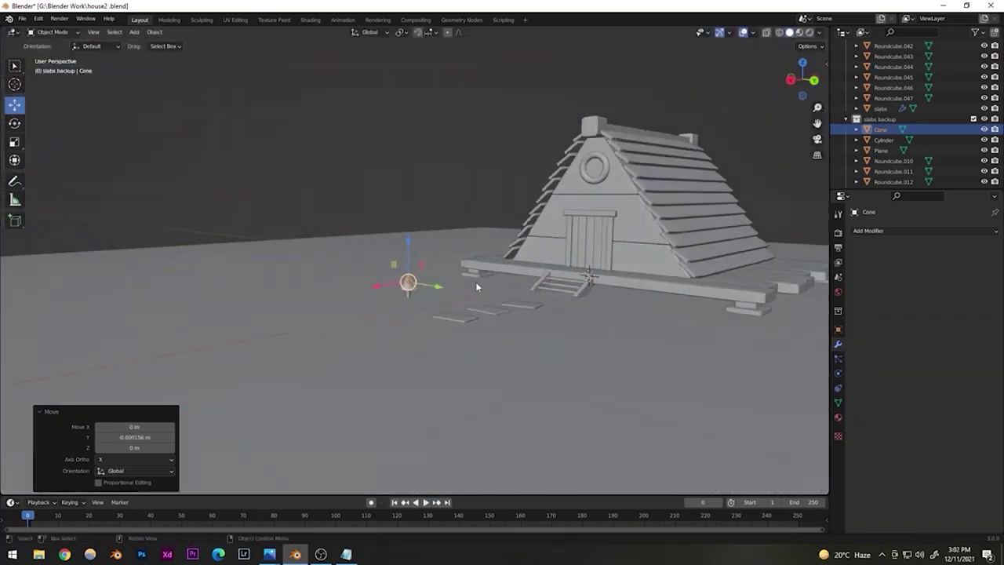
- Scale the cone up by about 3.952 and raise it about 0.137 m in Z onto the post
{"action": "scroll", "coordinate": [407, 319], "scroll_direction": "up", "scroll_amount": 6}
{"action": "middle_click_drag", "start_coordinate": [389, 308], "coordinate": [403, 269], "text": "shift"}
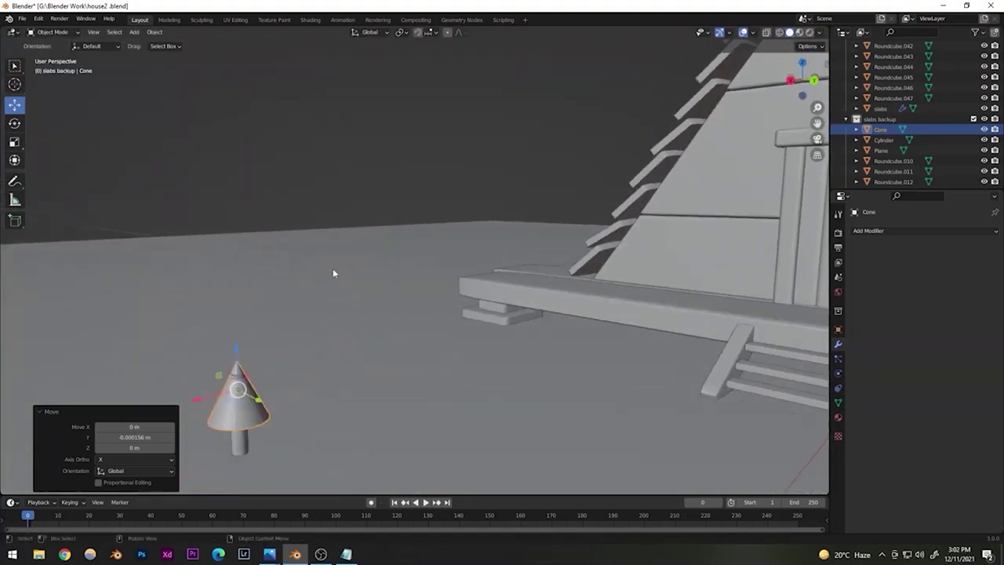
{"action": "key", "text": "s"}
{"action": "left_click", "coordinate": [728, 182]}
{"action": "scroll", "coordinate": [405, 298], "scroll_direction": "down", "scroll_amount": 5}
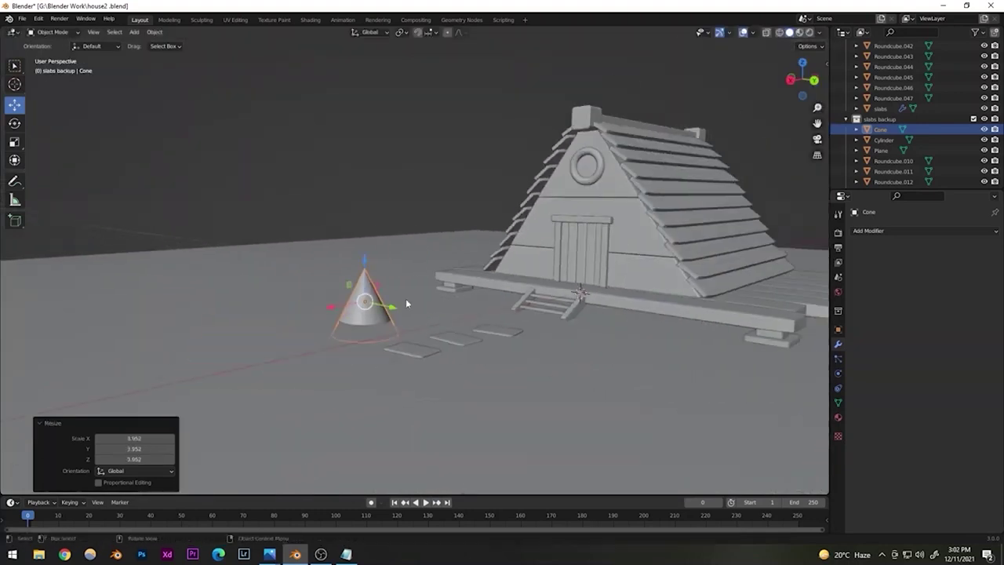
{"action": "key", "text": "g"}
{"action": "key", "text": "z"}
{"action": "left_click", "coordinate": [366, 298]}
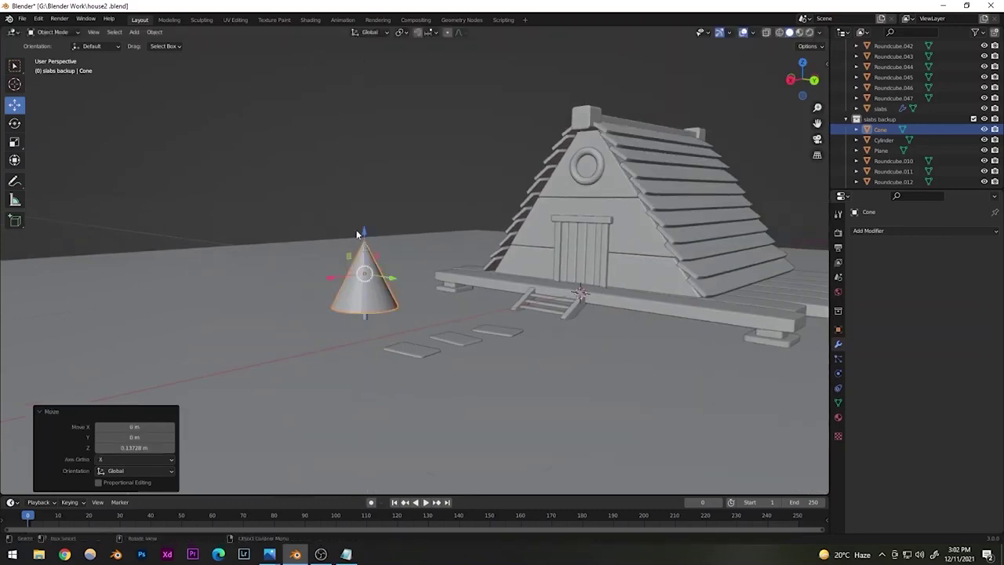
- Scale up the thin post under the cone so it forms a larger tree trunk
{"action": "key", "text": "alt+a"}
{"action": "middle_click_drag", "start_coordinate": [366, 298], "coordinate": [373, 319]}
{"action": "left_click", "coordinate": [368, 315]}
{"action": "key", "text": "s"}
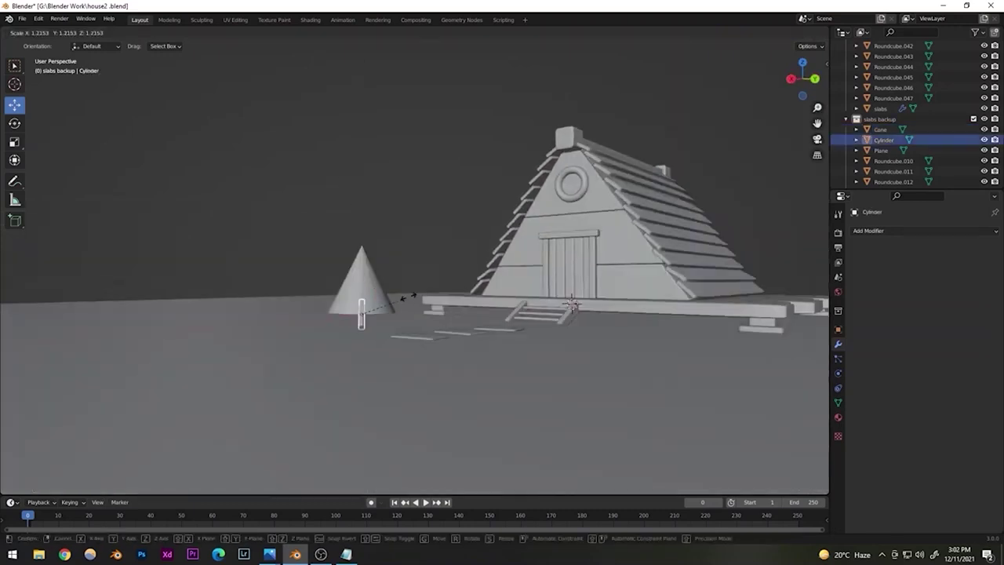
{"action": "left_click", "coordinate": [414, 290]}
{"action": "left_click", "coordinate": [396, 265]}
{"action": "middle_click_drag", "start_coordinate": [397, 265], "coordinate": [433, 321]}
{"action": "scroll", "coordinate": [403, 333], "scroll_direction": "down", "scroll_amount": 4}
{"action": "scroll", "coordinate": [356, 317], "scroll_direction": "up", "scroll_amount": 5}
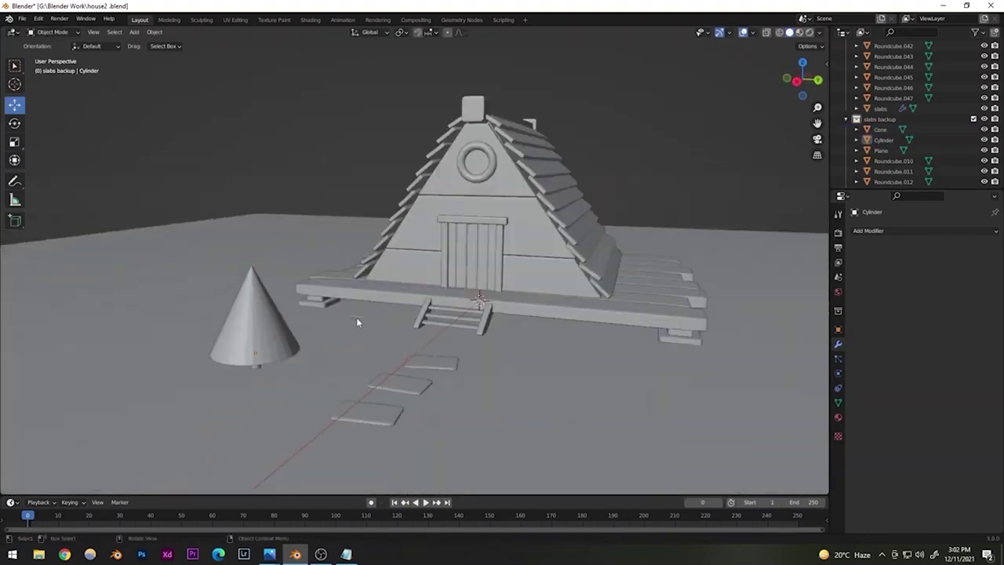
- Scale the cone down slightly and adjust its height on the trunk
{"action": "left_click", "coordinate": [240, 345]}
{"action": "key", "text": "s"}
{"action": "left_click", "coordinate": [219, 283]}
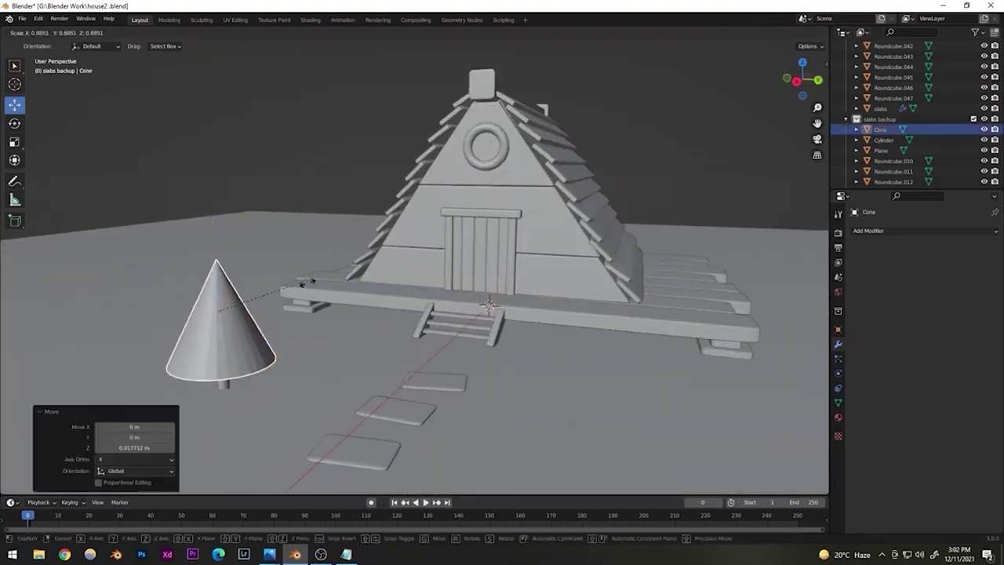
{"action": "left_click_drag", "start_coordinate": [219, 277], "coordinate": [220, 300]}
{"action": "key", "text": "s"}
{"action": "left_click", "coordinate": [288, 287]}
{"action": "left_click", "coordinate": [263, 261]}
{"action": "middle_click_drag", "start_coordinate": [262, 258], "coordinate": [218, 392]}
- Rescale the trunk under the cone to suit the tree and save the file
{"action": "left_click", "coordinate": [222, 379]}
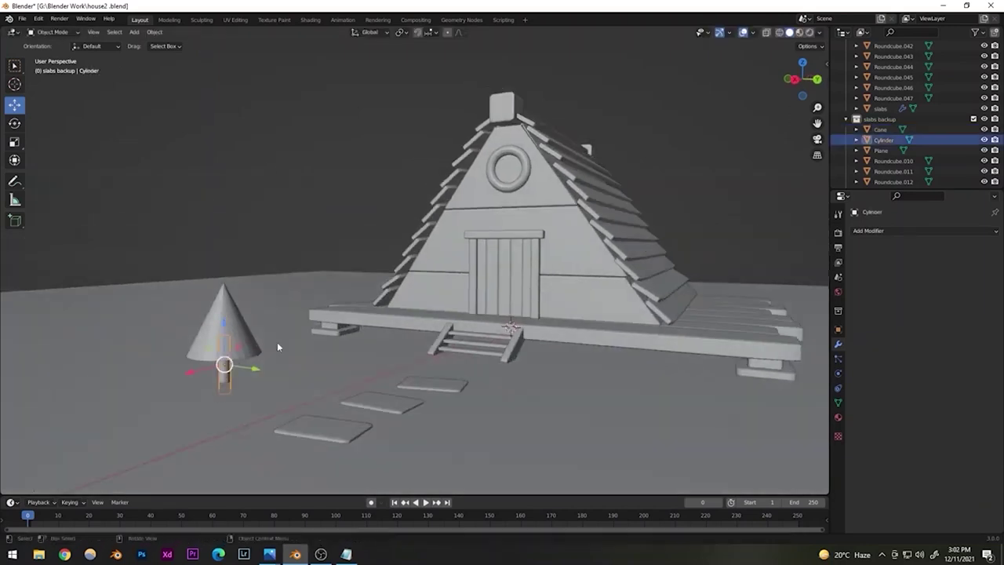
{"action": "key", "text": "s"}
{"action": "left_click", "coordinate": [274, 333]}
{"action": "left_click", "coordinate": [267, 205]}
{"action": "scroll", "coordinate": [386, 374], "scroll_direction": "down", "scroll_amount": 5}
{"action": "middle_click_drag", "start_coordinate": [307, 325], "coordinate": [335, 309]}
{"action": "scroll", "coordinate": [363, 324], "scroll_direction": "up", "scroll_amount": 5}
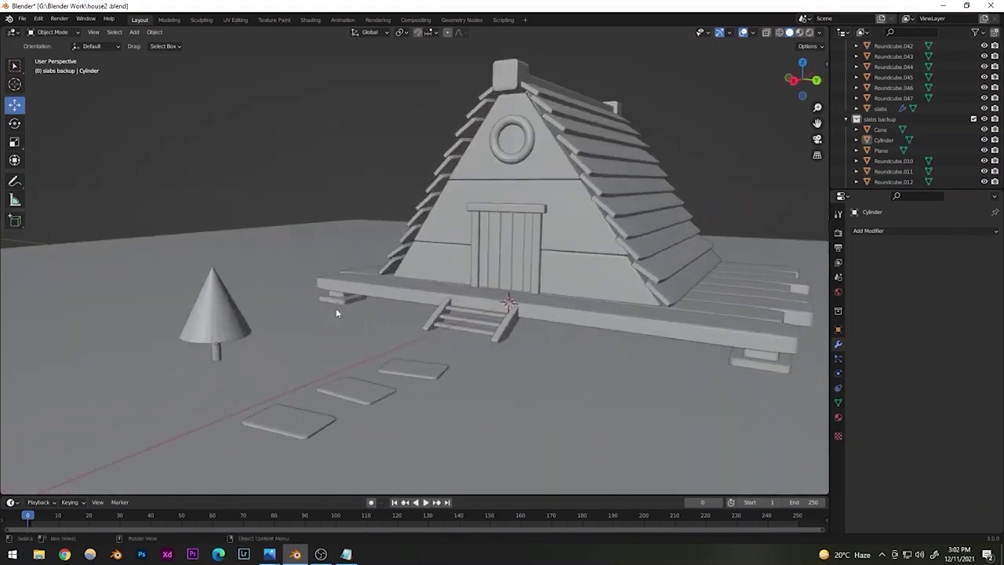
{"action": "key", "text": "ctrl+s"}
- Duplicate the cone tree's trunk and move the copy along Y, between the tree and the stepping stones
{"action": "middle_click_drag", "start_coordinate": [258, 347], "coordinate": [390, 320]}
{"action": "scroll", "coordinate": [390, 320], "scroll_direction": "up", "scroll_amount": 3}
{"action": "middle_click_drag", "start_coordinate": [277, 363], "coordinate": [251, 360]}
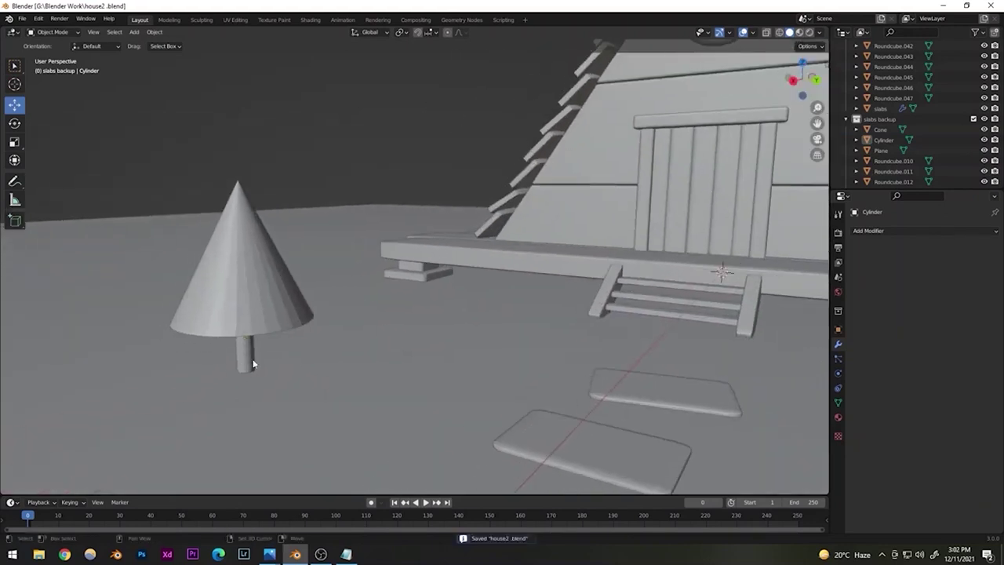
{"action": "left_click", "coordinate": [245, 358]}
{"action": "key", "text": "shift+d"}
{"action": "left_click", "coordinate": [264, 344]}
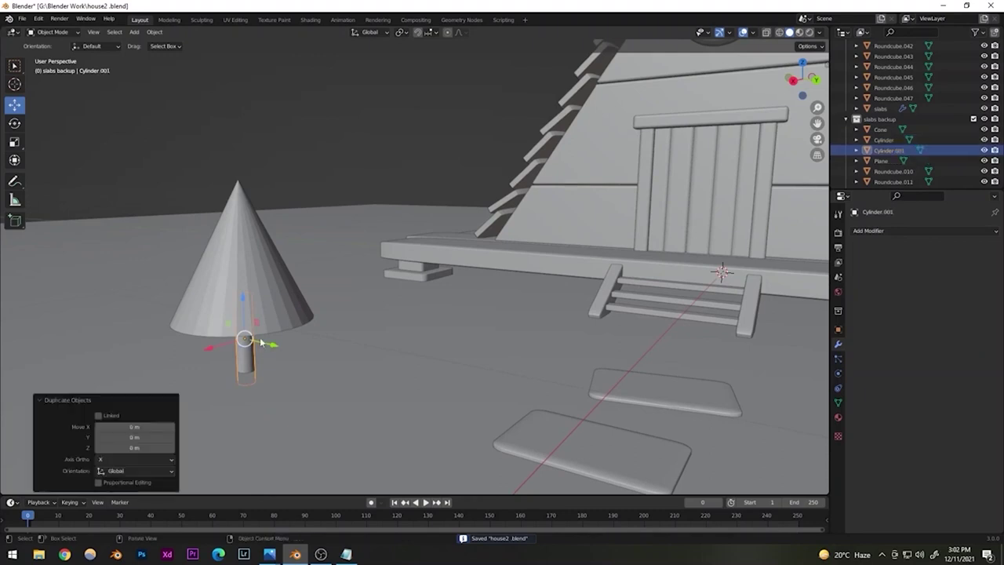
{"action": "left_click_drag", "start_coordinate": [265, 343], "coordinate": [392, 371]}
{"action": "middle_click_drag", "start_coordinate": [339, 389], "coordinate": [383, 402]}
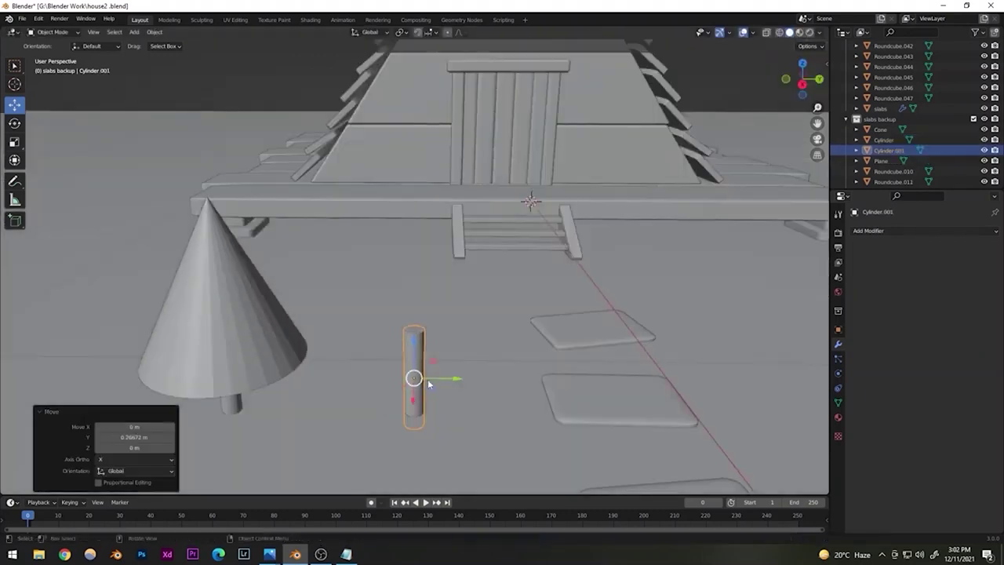
{"action": "left_click_drag", "start_coordinate": [432, 379], "coordinate": [445, 379]}
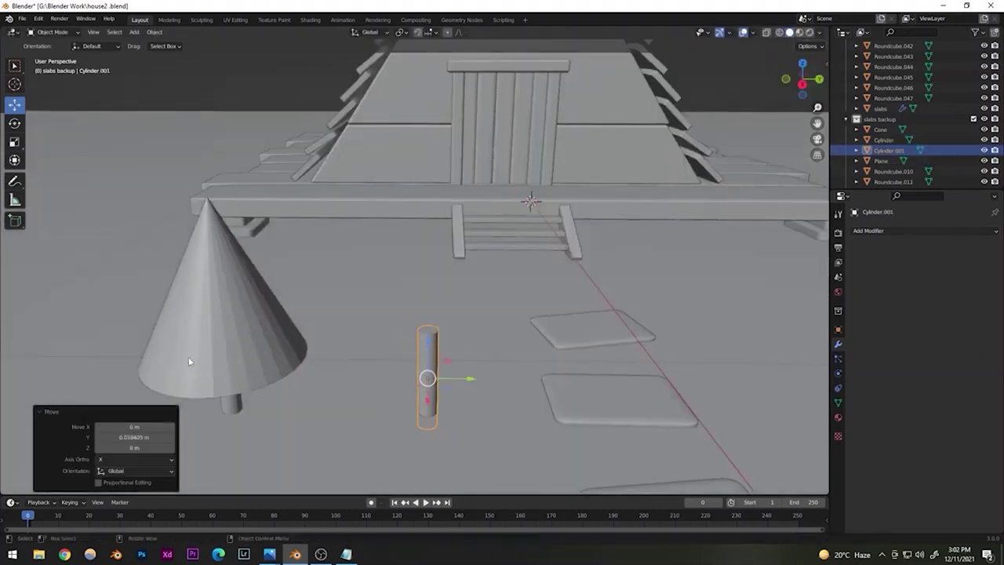
- Add a UV sphere with 32 segments and 16 rings and scale it down to a small ball
{"action": "left_click", "coordinate": [154, 31]}
{"action": "mouse_move", "coordinate": [134, 31]}
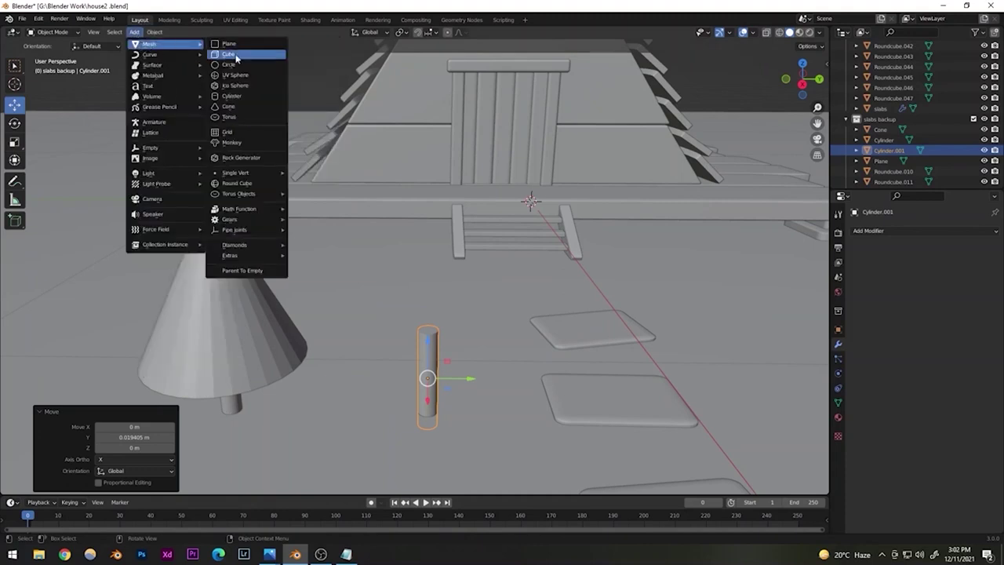
{"action": "left_click", "coordinate": [227, 75]}
{"action": "scroll", "coordinate": [413, 256], "scroll_direction": "down", "scroll_amount": 5}
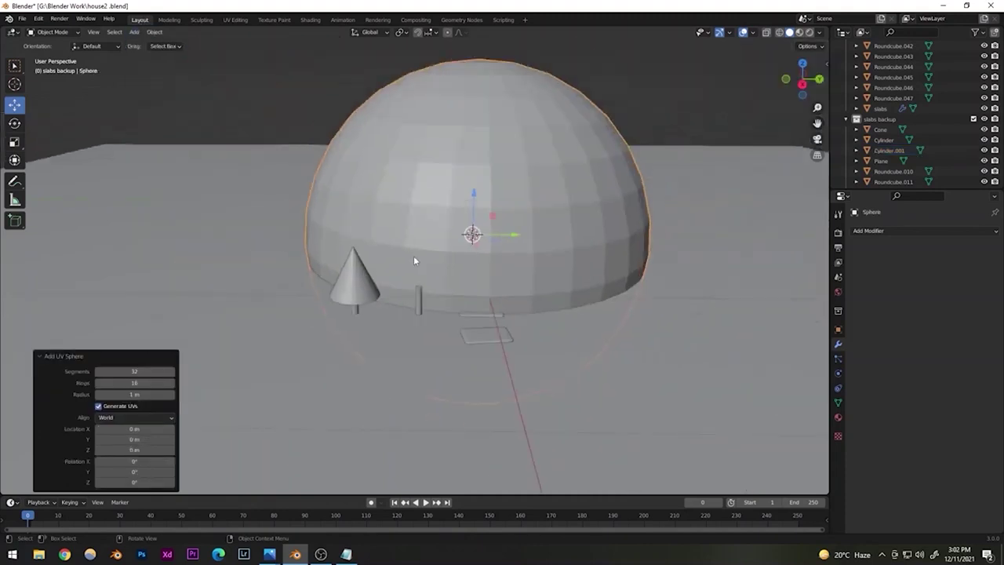
{"action": "key", "text": "s"}
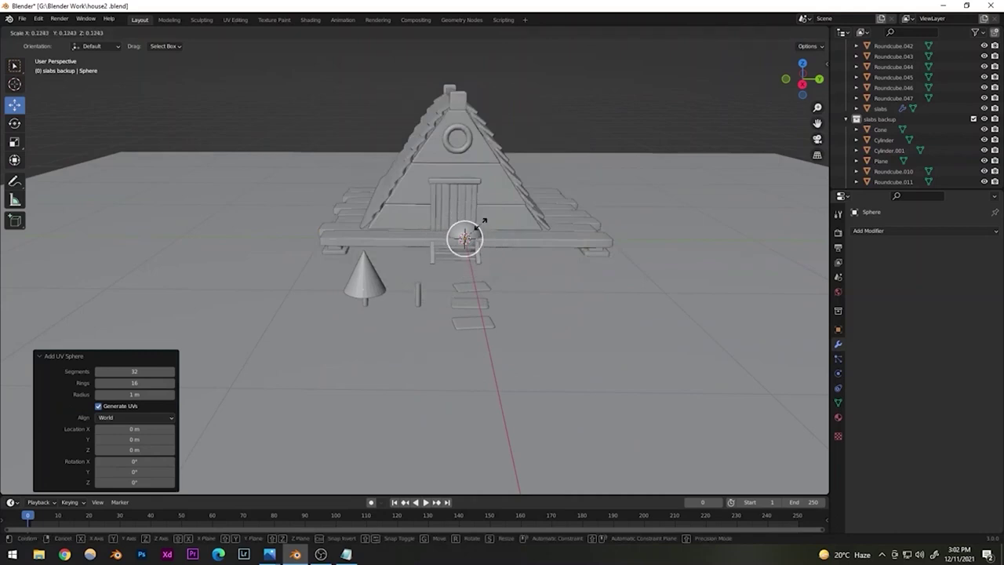
{"action": "left_click", "coordinate": [465, 260]}
- Move the sphere out in front of the house, including about -0.316 m in Y, and scale it by 0.607
{"action": "scroll", "coordinate": [464, 261], "scroll_direction": "up", "scroll_amount": 4}
{"action": "left_click_drag", "start_coordinate": [503, 235], "coordinate": [463, 315]}
{"action": "key", "text": "s"}
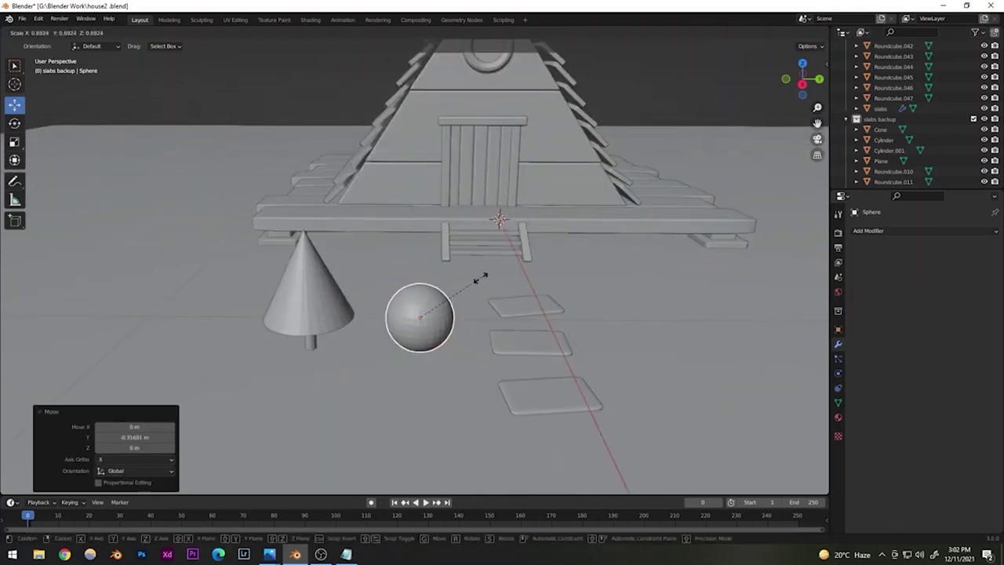
{"action": "left_click", "coordinate": [411, 307]}
- Move the sphere horizontally onto the duplicated trunk and lower it about 0.044 m in Z
{"action": "middle_click_drag", "start_coordinate": [412, 307], "coordinate": [392, 358]}
{"action": "scroll", "coordinate": [449, 338], "scroll_direction": "up", "scroll_amount": 4}
{"action": "scroll", "coordinate": [449, 341], "scroll_direction": "up", "scroll_amount": 3}
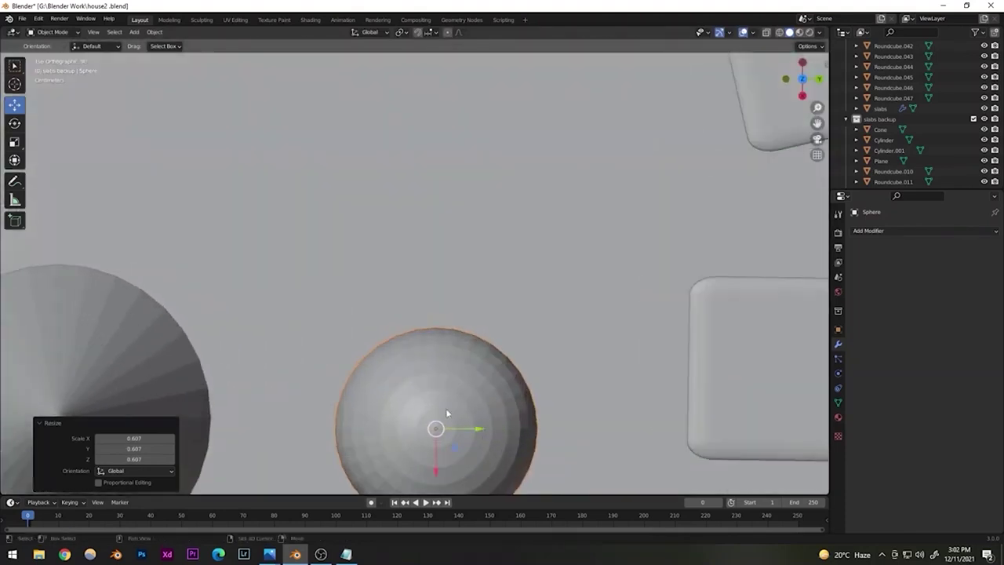
{"action": "middle_click_drag", "start_coordinate": [446, 408], "coordinate": [407, 269], "text": "shift"}
{"action": "key", "text": "g"}
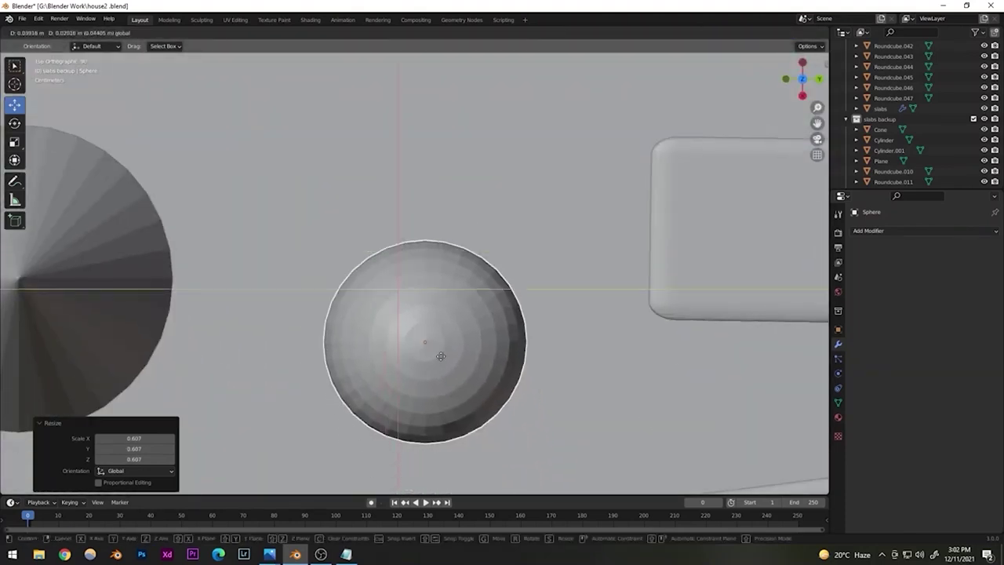
{"action": "left_click", "coordinate": [423, 300]}
{"action": "middle_click_drag", "start_coordinate": [423, 300], "coordinate": [405, 352]}
{"action": "key", "text": "g"}
{"action": "left_click", "coordinate": [401, 386]}
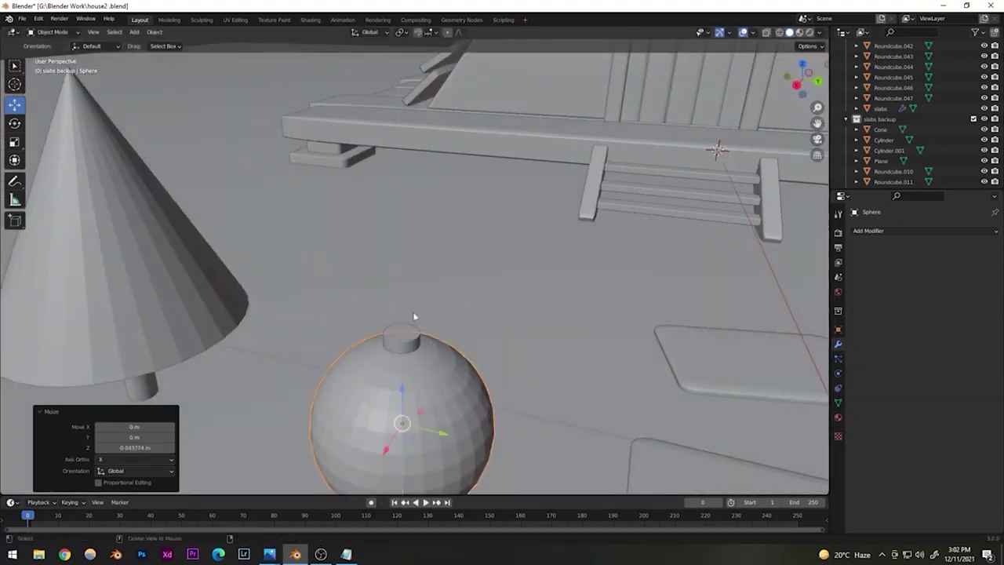
- Centre the sphere on the trunk as seen from above, shifting it only in the horizontal plane
{"action": "key", "text": "KP_7"}
{"action": "key", "text": "g"}
{"action": "key", "text": "shift+z"}
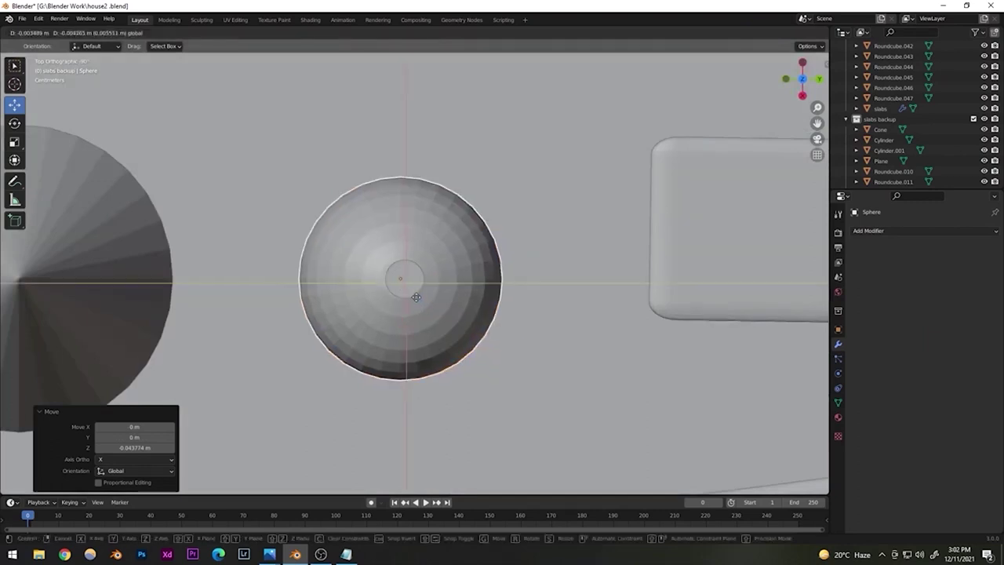
{"action": "left_click", "coordinate": [420, 297]}
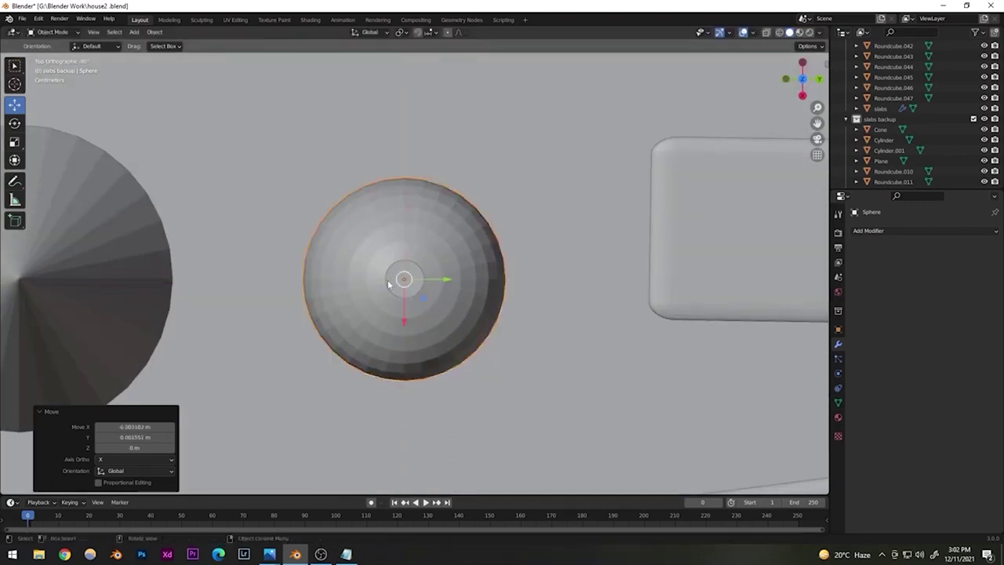
{"action": "scroll", "coordinate": [400, 321], "scroll_direction": "down", "scroll_amount": 3}
{"action": "middle_click_drag", "start_coordinate": [400, 321], "coordinate": [428, 283]}
- Raise the sphere onto the top of its trunk and scale it up into a round tree crown
{"action": "left_click", "coordinate": [419, 320]}
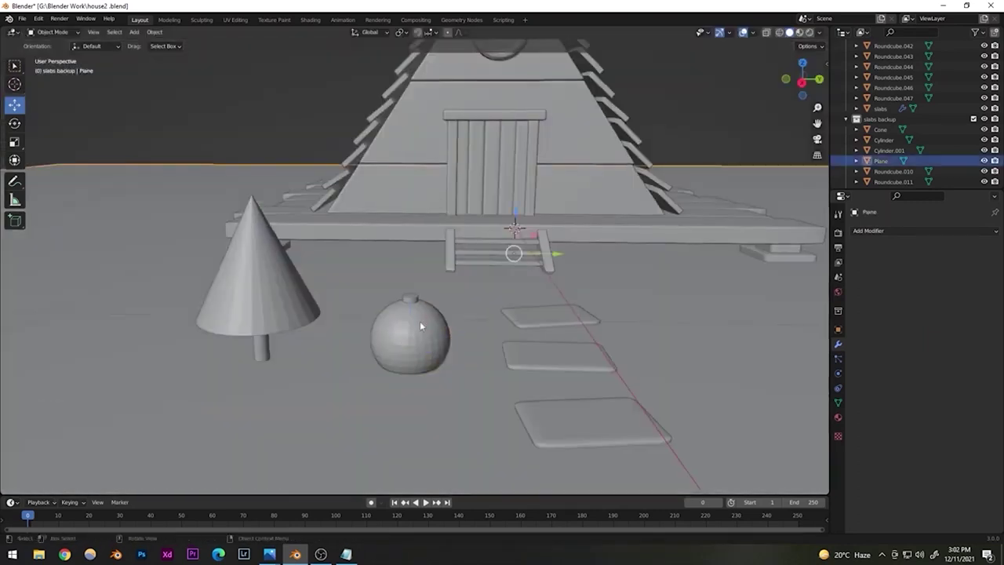
{"action": "left_click", "coordinate": [416, 316]}
{"action": "left_click_drag", "start_coordinate": [411, 297], "coordinate": [413, 233]}
{"action": "key", "text": "s"}
{"action": "left_click", "coordinate": [508, 220]}
{"action": "left_click", "coordinate": [310, 92]}
{"action": "scroll", "coordinate": [421, 313], "scroll_direction": "down", "scroll_amount": 5}
{"action": "scroll", "coordinate": [426, 293], "scroll_direction": "up", "scroll_amount": 6}
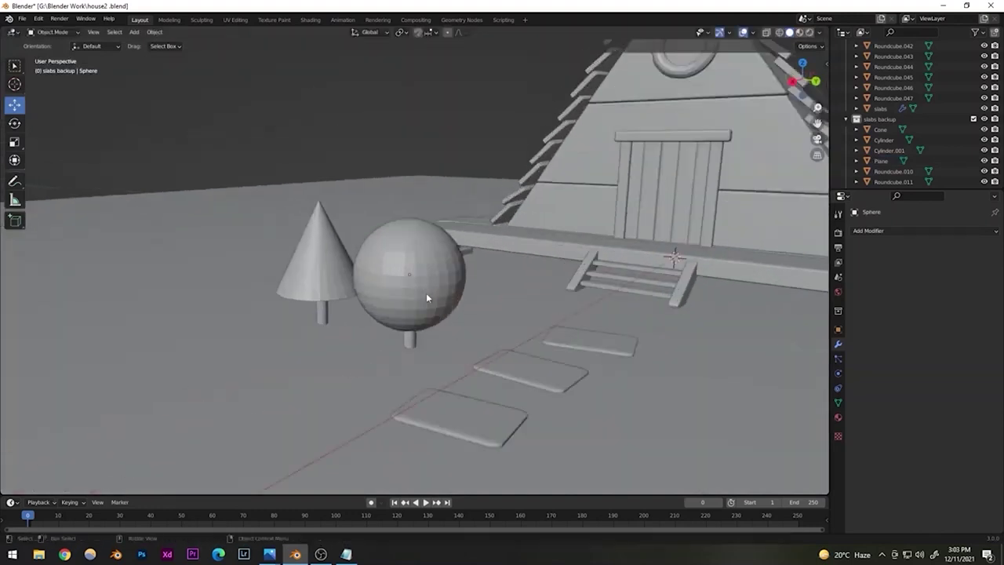
- Scale the round tree's trunk down to about 0.85 of its size
{"action": "left_click", "coordinate": [413, 359]}
{"action": "key", "text": "s"}
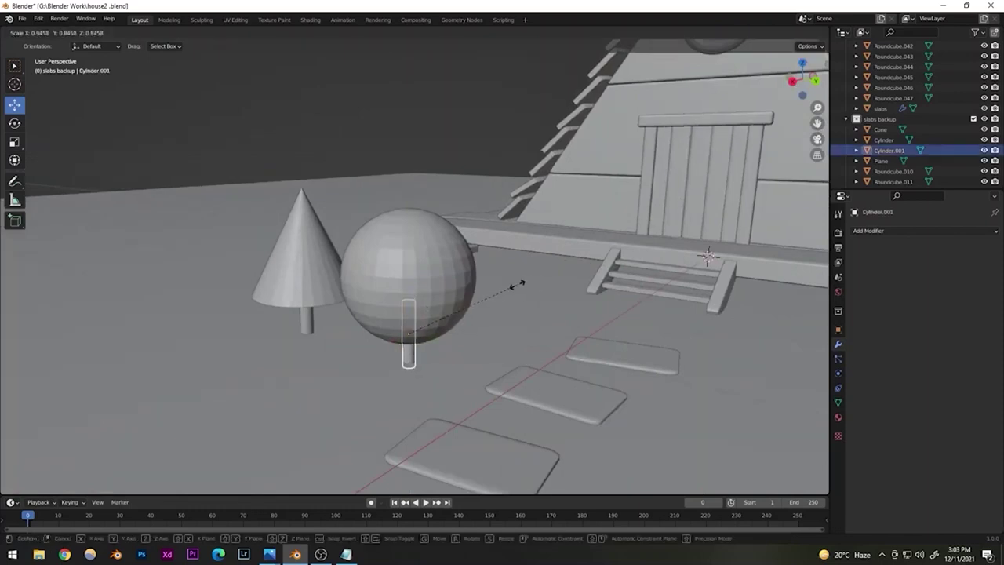
{"action": "left_click", "coordinate": [518, 284]}
- Rescale the sphere crown slightly and raise it higher on its trunk
{"action": "left_click", "coordinate": [415, 250]}
{"action": "key", "text": "s"}
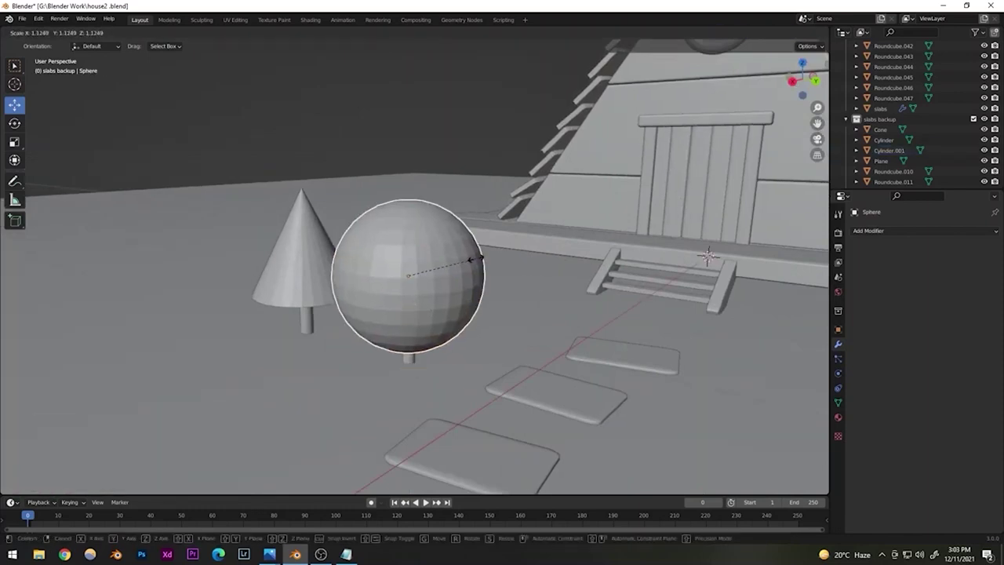
{"action": "left_click", "coordinate": [467, 259]}
{"action": "left_click_drag", "start_coordinate": [408, 237], "coordinate": [408, 226]}
{"action": "left_click", "coordinate": [372, 210]}
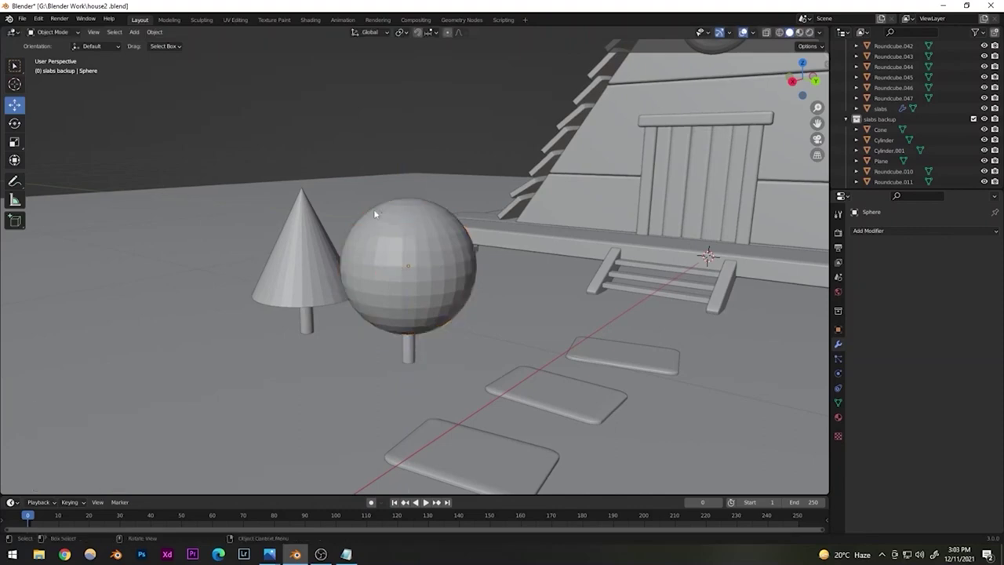
- Lower the sphere crown slightly on its trunk and save the file
{"action": "middle_click_drag", "start_coordinate": [374, 213], "coordinate": [405, 203]}
{"action": "left_click", "coordinate": [413, 278]}
{"action": "left_click_drag", "start_coordinate": [408, 228], "coordinate": [408, 234]}
{"action": "left_click", "coordinate": [315, 145]}
{"action": "key", "text": "ctrl+s"}
- Examine the size and placement of the cone and sphere trees relative to the house and path
{"action": "scroll", "coordinate": [347, 251], "scroll_direction": "down", "scroll_amount": 8}
{"action": "middle_click_drag", "start_coordinate": [347, 250], "coordinate": [415, 291]}
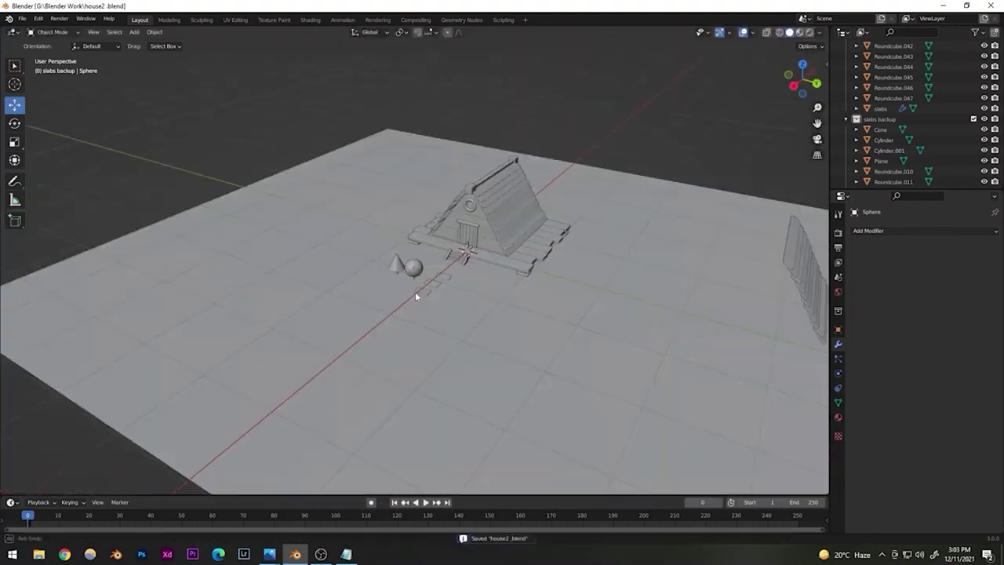
{"action": "scroll", "coordinate": [424, 278], "scroll_direction": "up", "scroll_amount": 7}
{"action": "scroll", "coordinate": [374, 311], "scroll_direction": "down", "scroll_amount": 6}
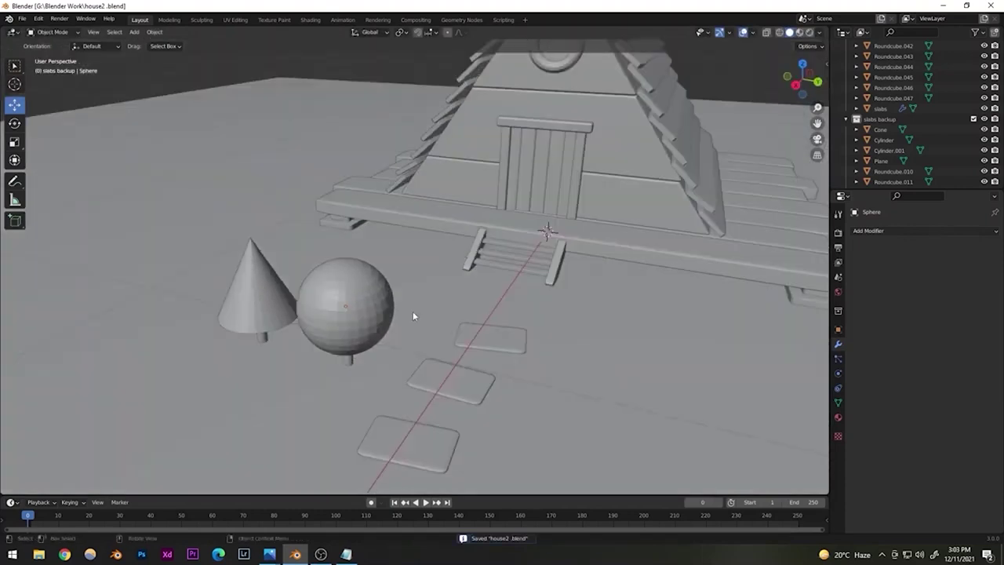
{"action": "middle_click_drag", "start_coordinate": [412, 298], "coordinate": [330, 317]}
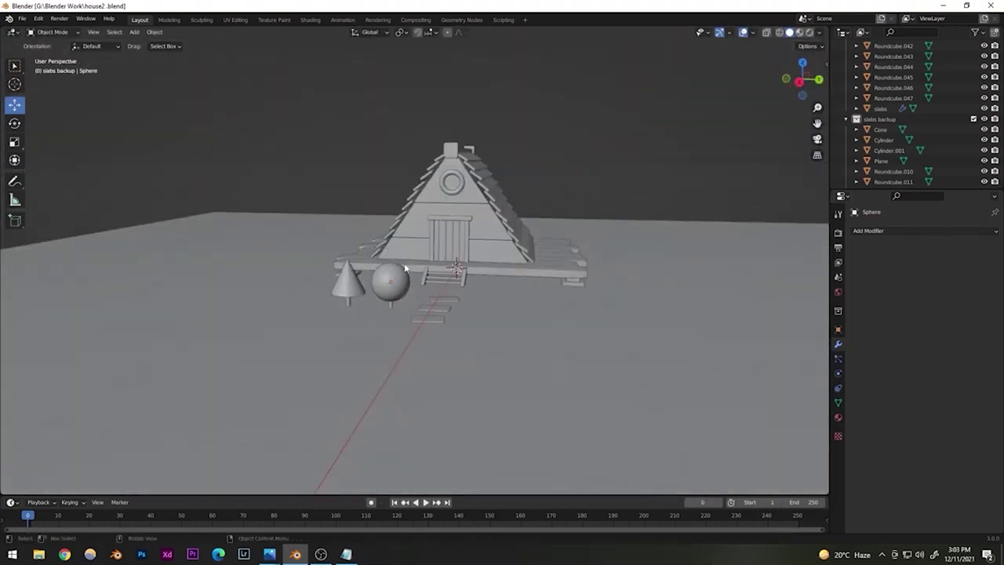
{"action": "middle_click_drag", "start_coordinate": [404, 268], "coordinate": [463, 356]}
{"action": "scroll", "coordinate": [465, 312], "scroll_direction": "up", "scroll_amount": 5}
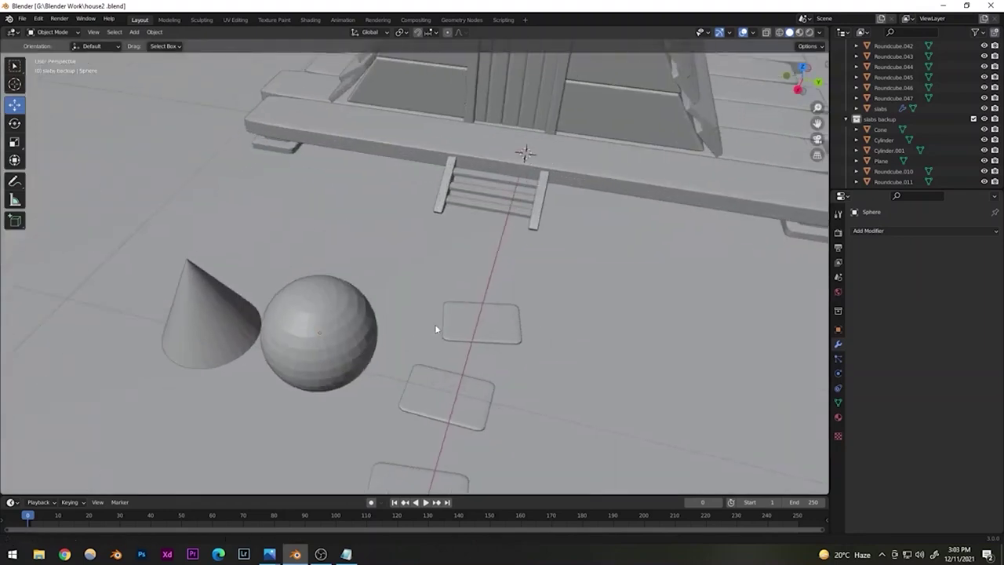
- Shift the stepping stone nearest the entrance about 0.027 m along negative Y, rotated slightly about Z, and save the file
{"action": "left_click", "coordinate": [480, 326]}
{"action": "left_click_drag", "start_coordinate": [514, 339], "coordinate": [503, 336]}
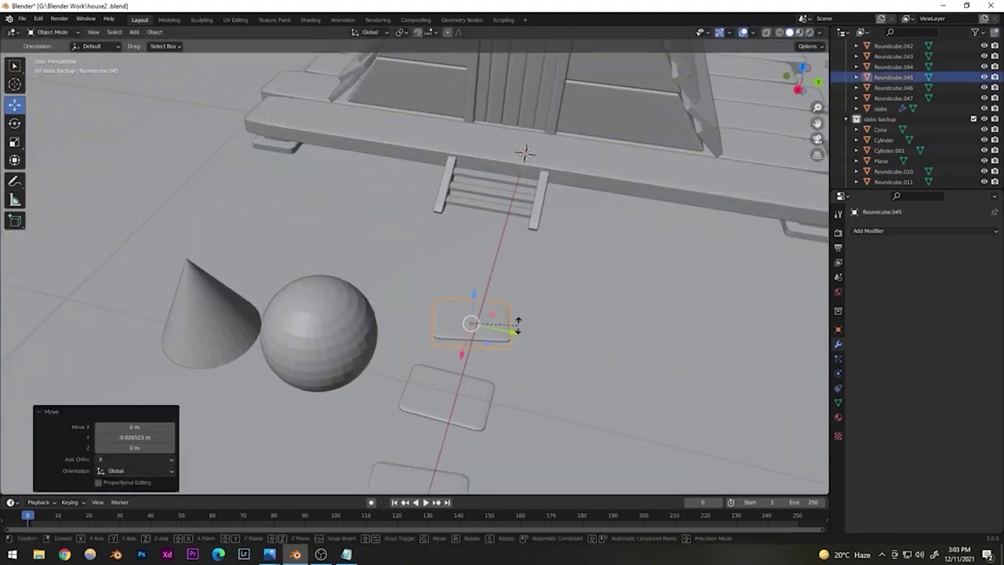
{"action": "key", "text": "r"}
{"action": "left_click", "coordinate": [511, 329]}
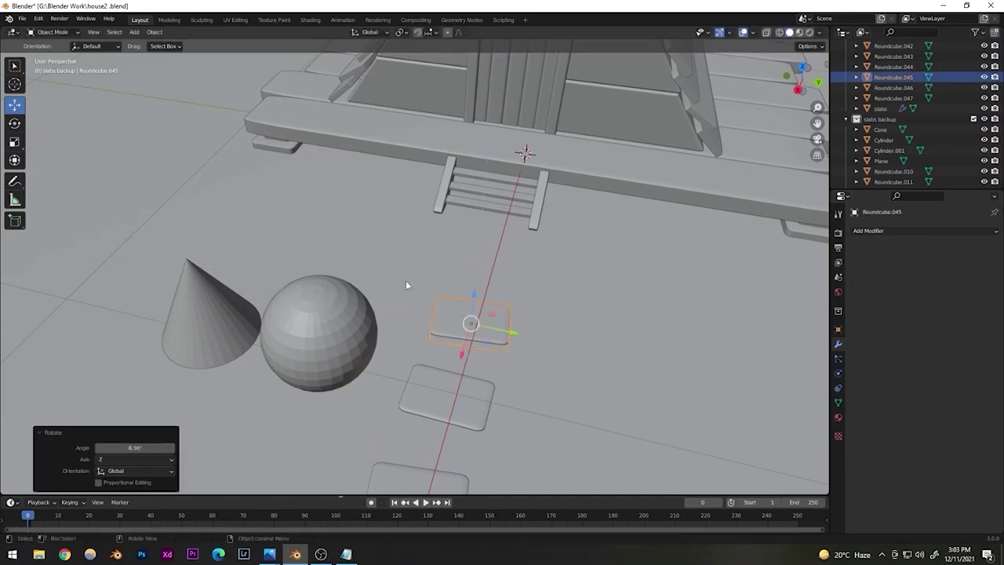
{"action": "scroll", "coordinate": [406, 280], "scroll_direction": "down", "scroll_amount": 6}
{"action": "left_click", "coordinate": [81, 101]}
{"action": "middle_click_drag", "start_coordinate": [391, 244], "coordinate": [377, 213]}
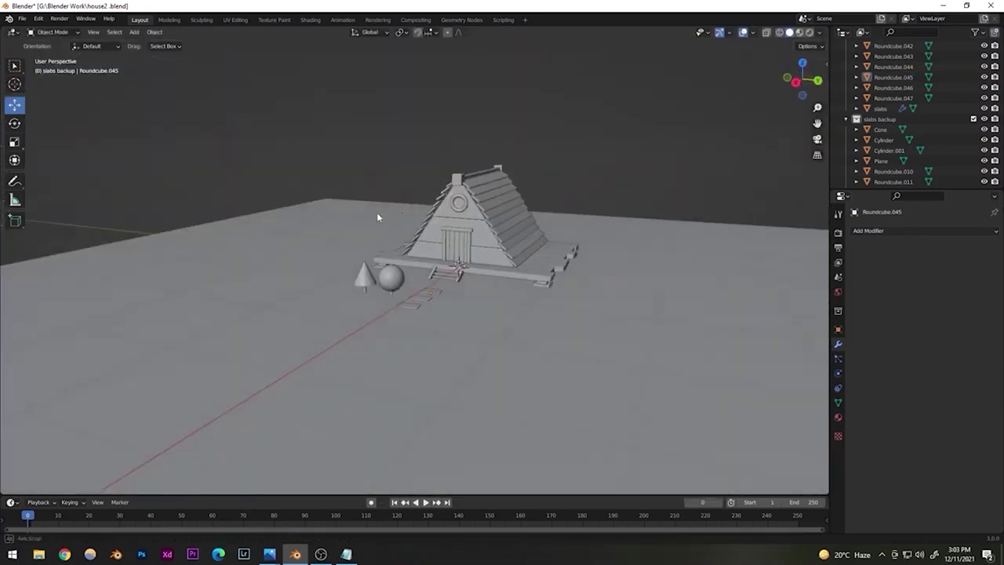
{"action": "scroll", "coordinate": [483, 294], "scroll_direction": "up", "scroll_amount": 5}
{"action": "middle_click_drag", "start_coordinate": [447, 301], "coordinate": [405, 341], "text": "shift"}
{"action": "key", "text": "ctrl+s"}
- Add a camera at the world origin in front of the house
{"action": "scroll", "coordinate": [366, 317], "scroll_direction": "down", "scroll_amount": 4}
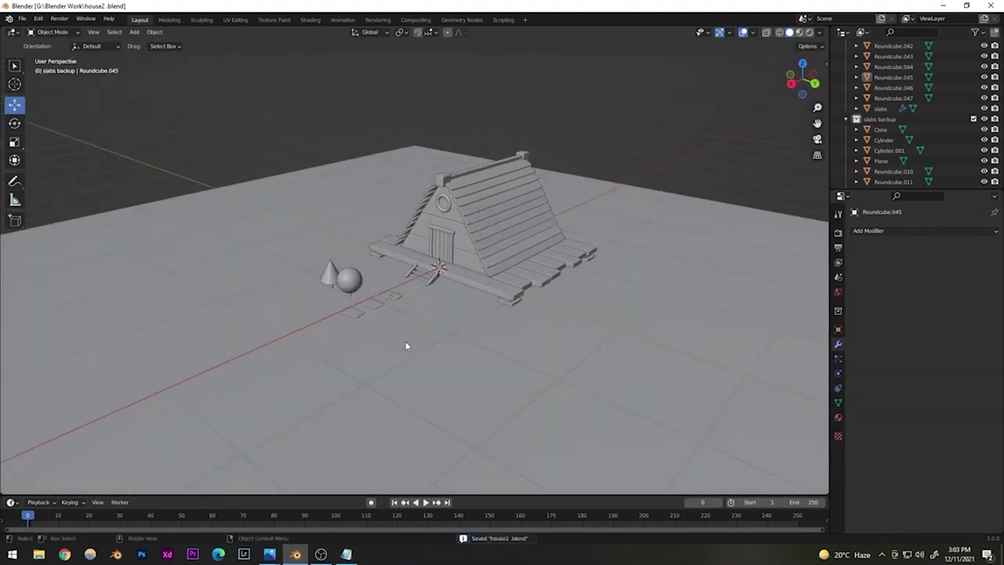
{"action": "scroll", "coordinate": [405, 345], "scroll_direction": "down", "scroll_amount": 3}
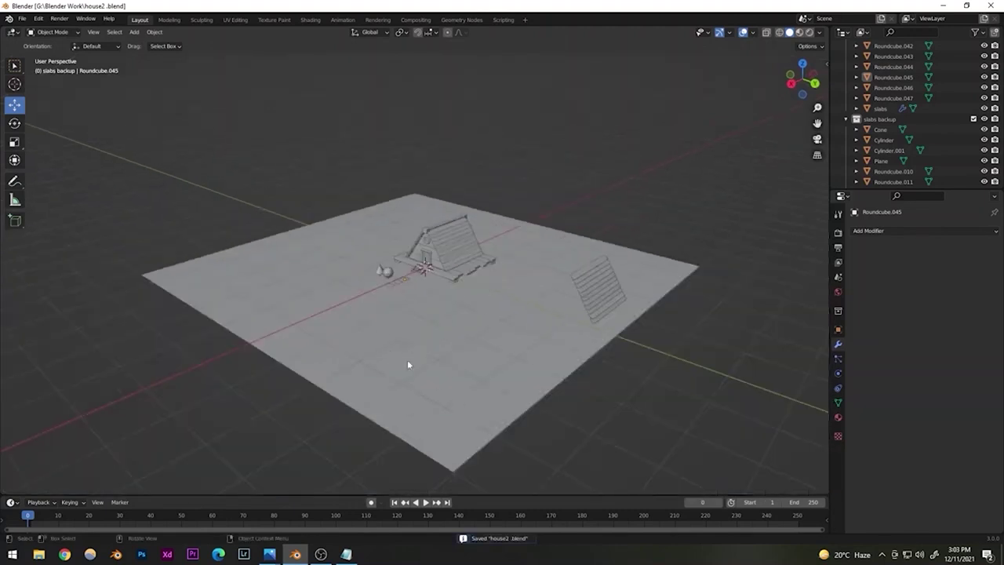
{"action": "middle_click_drag", "start_coordinate": [440, 304], "coordinate": [468, 287]}
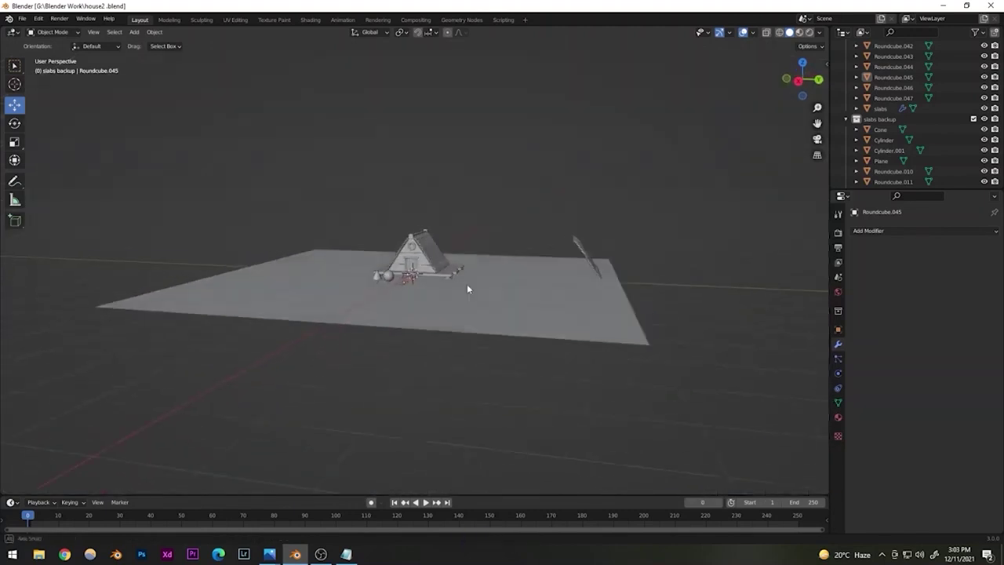
{"action": "scroll", "coordinate": [447, 276], "scroll_direction": "up", "scroll_amount": 5}
{"action": "middle_click_drag", "start_coordinate": [387, 320], "coordinate": [265, 169]}
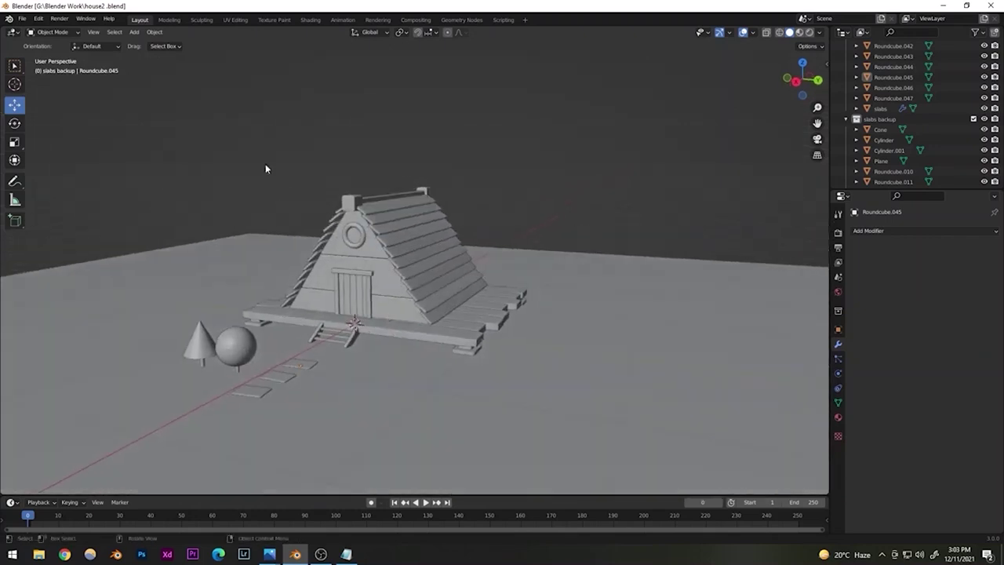
{"action": "left_click", "coordinate": [134, 31]}
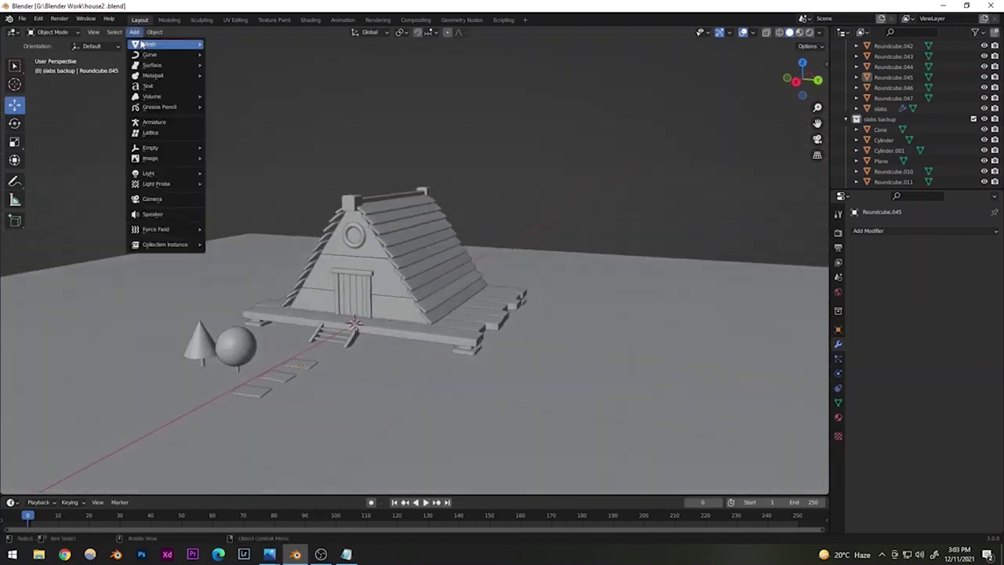
{"action": "left_click", "coordinate": [152, 198]}
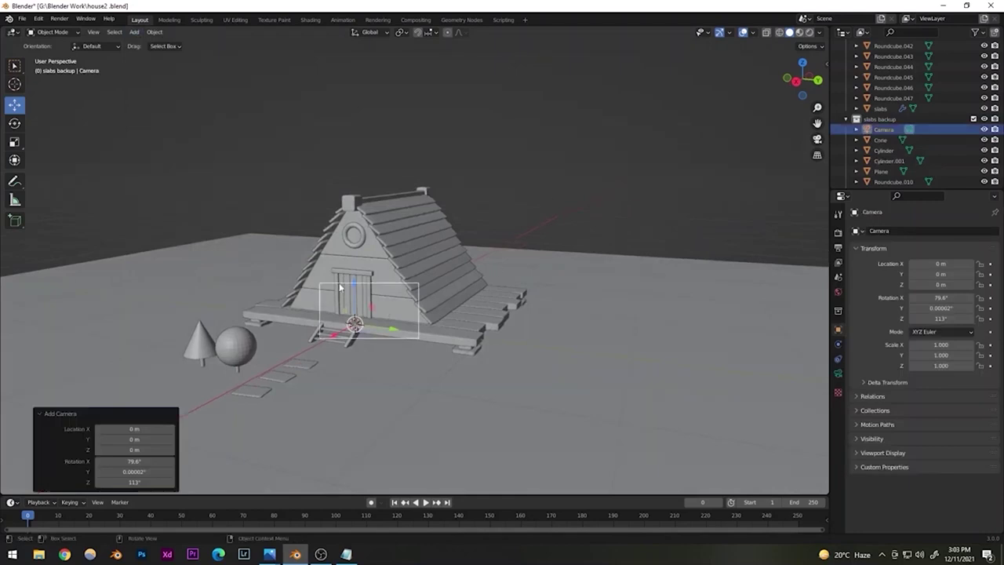
- Move the camera about 1.45 m along X and about 1.53 m up along Z, and save the file
{"action": "middle_click_drag", "start_coordinate": [381, 337], "coordinate": [298, 373]}
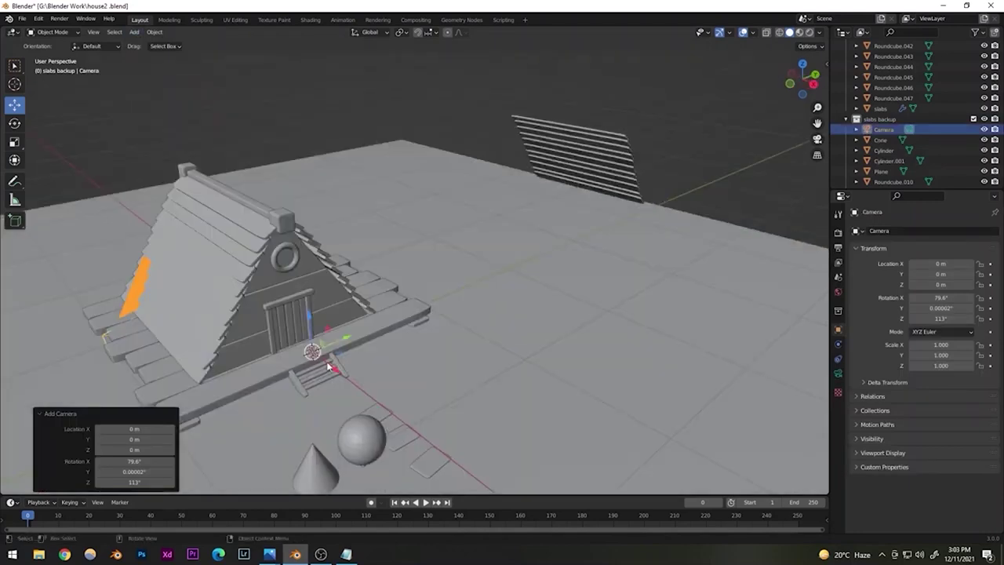
{"action": "key", "text": "g"}
{"action": "key", "text": "x"}
{"action": "left_click", "coordinate": [478, 445]}
{"action": "key", "text": "g"}
{"action": "key", "text": "z"}
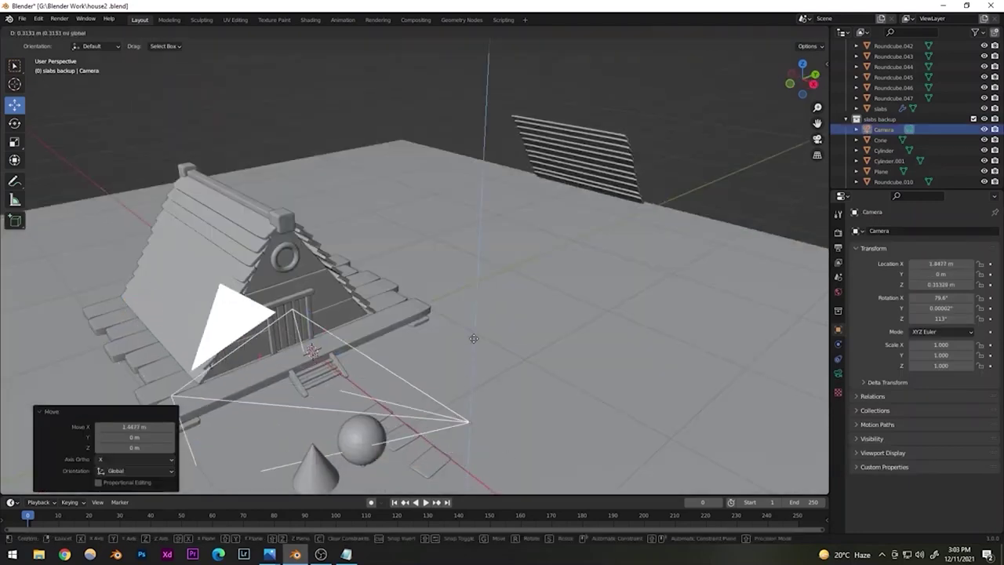
{"action": "left_click", "coordinate": [343, 174]}
{"action": "key", "text": "ctrl+s"}
- Look through the camera and lock the camera to the view
{"action": "middle_click_drag", "start_coordinate": [343, 174], "coordinate": [248, 238]}
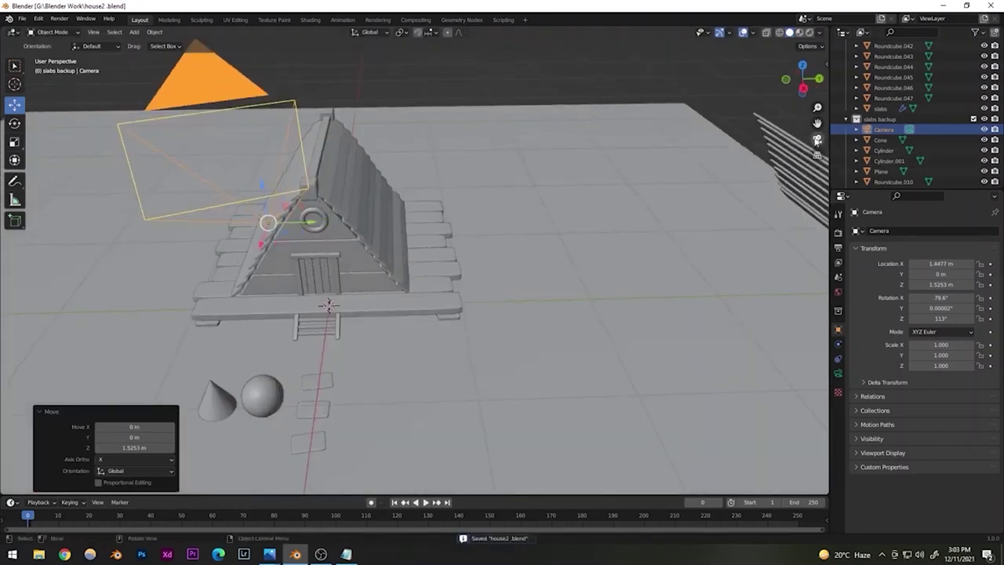
{"action": "left_click", "coordinate": [816, 139]}
{"action": "scroll", "coordinate": [360, 259], "scroll_direction": "up", "scroll_amount": 3}
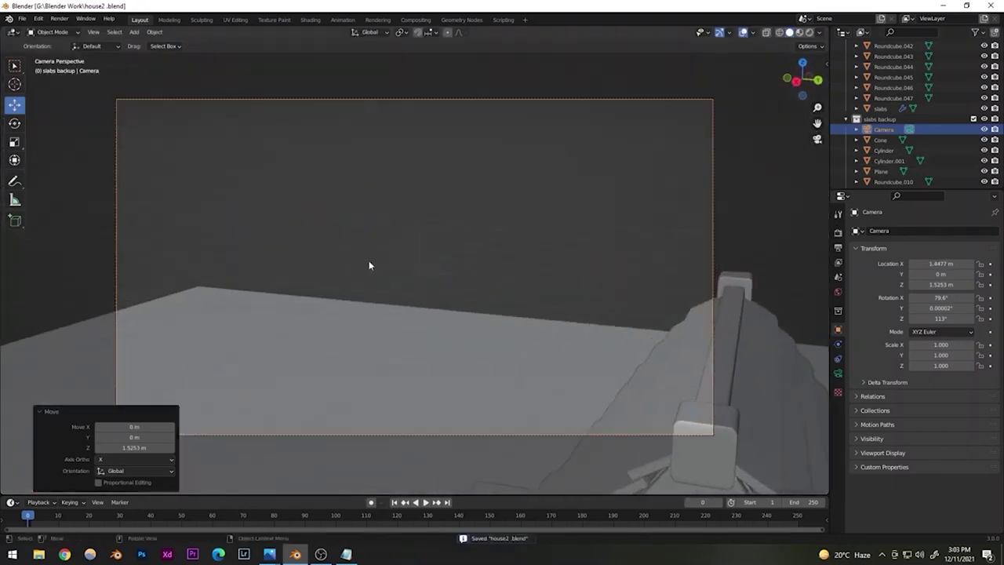
{"action": "scroll", "coordinate": [530, 290], "scroll_direction": "up", "scroll_amount": 2}
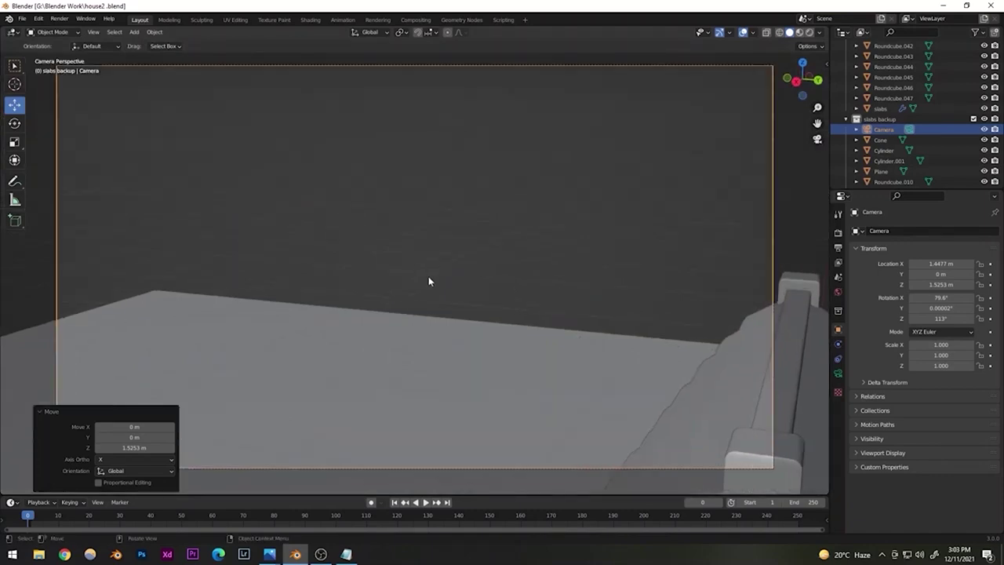
{"action": "middle_click_drag", "start_coordinate": [428, 280], "coordinate": [510, 327]}
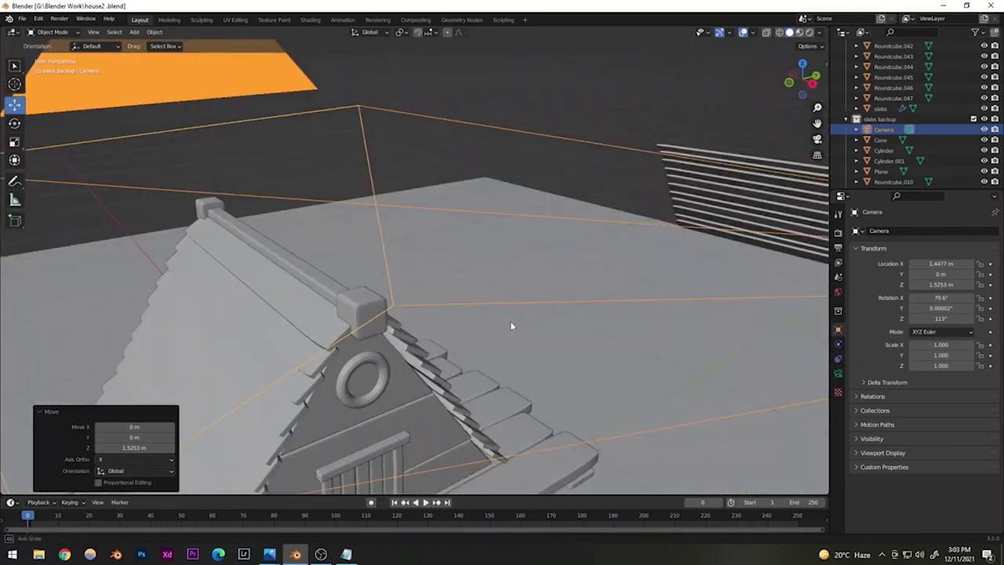
{"action": "scroll", "coordinate": [518, 306], "scroll_direction": "down", "scroll_amount": 8}
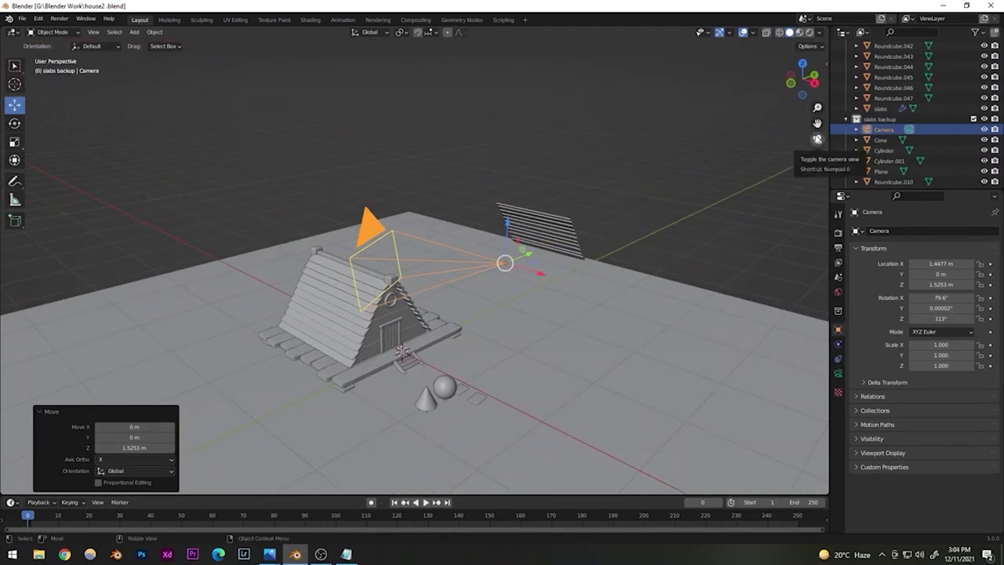
{"action": "left_click", "coordinate": [817, 139]}
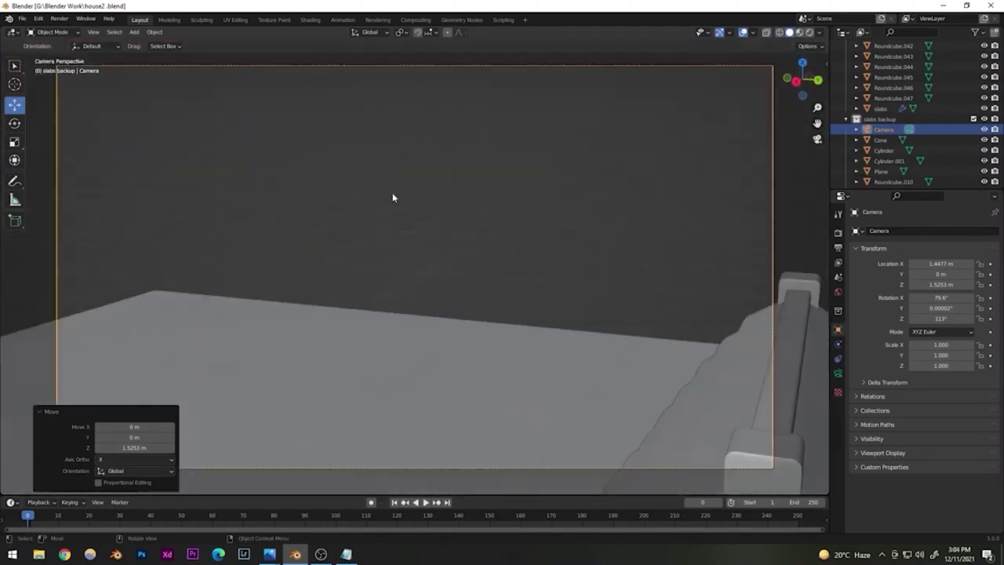
{"action": "left_click", "coordinate": [823, 61]}
{"action": "left_click", "coordinate": [821, 106]}
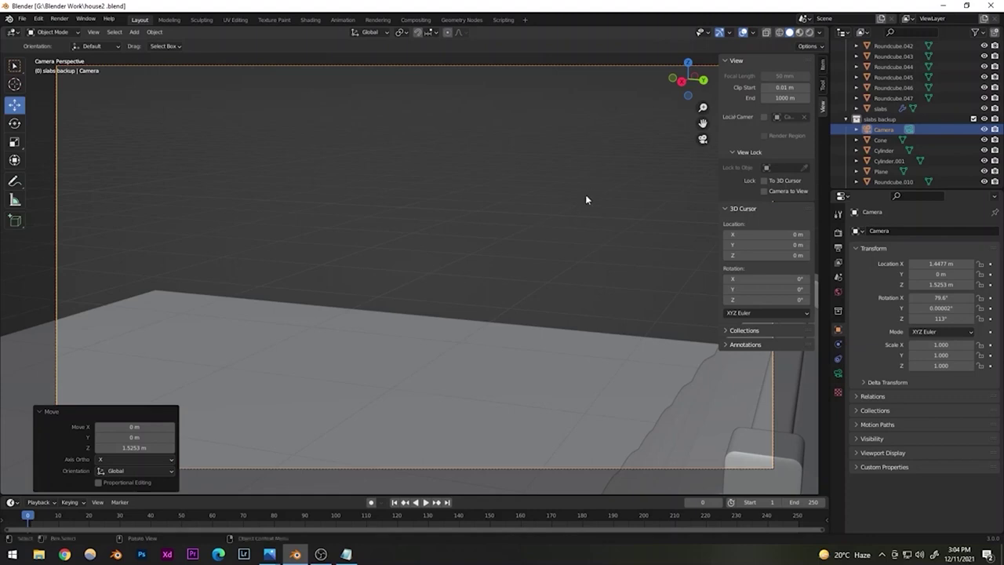
{"action": "left_click", "coordinate": [764, 191]}
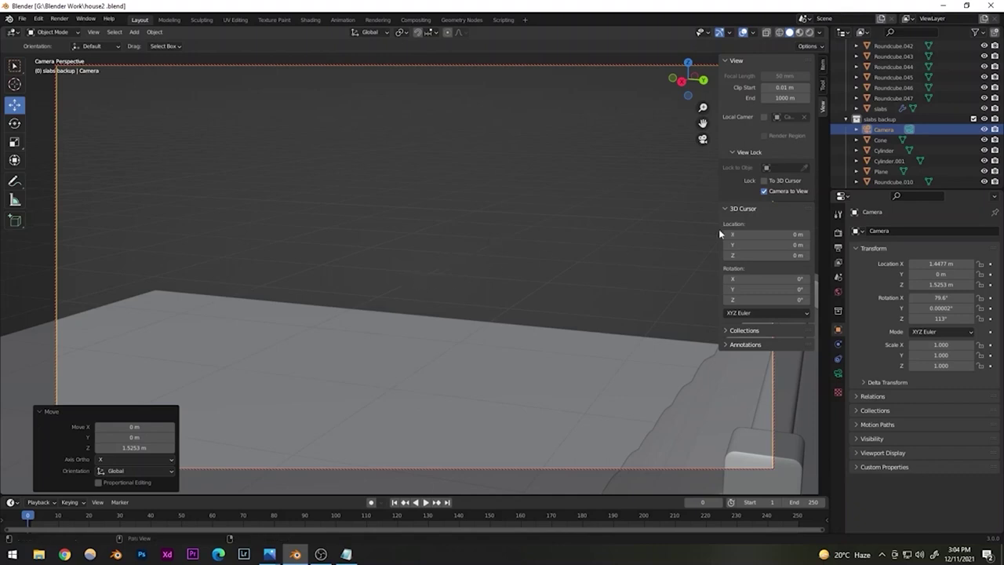
- Reposition the camera so the whole house, both trees and the stepping stones fit inside its frame
{"action": "middle_click_drag", "start_coordinate": [394, 296], "coordinate": [355, 287]}
{"action": "scroll", "coordinate": [377, 293], "scroll_direction": "up", "scroll_amount": 5}
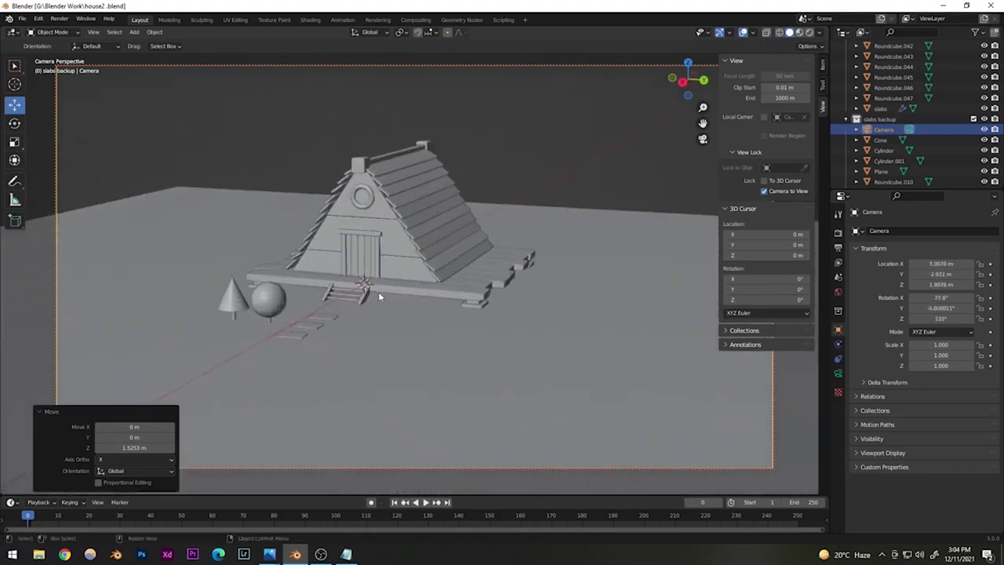
{"action": "middle_click_drag", "start_coordinate": [410, 315], "coordinate": [435, 312], "text": "shift"}
{"action": "scroll", "coordinate": [441, 321], "scroll_direction": "down", "scroll_amount": 1}
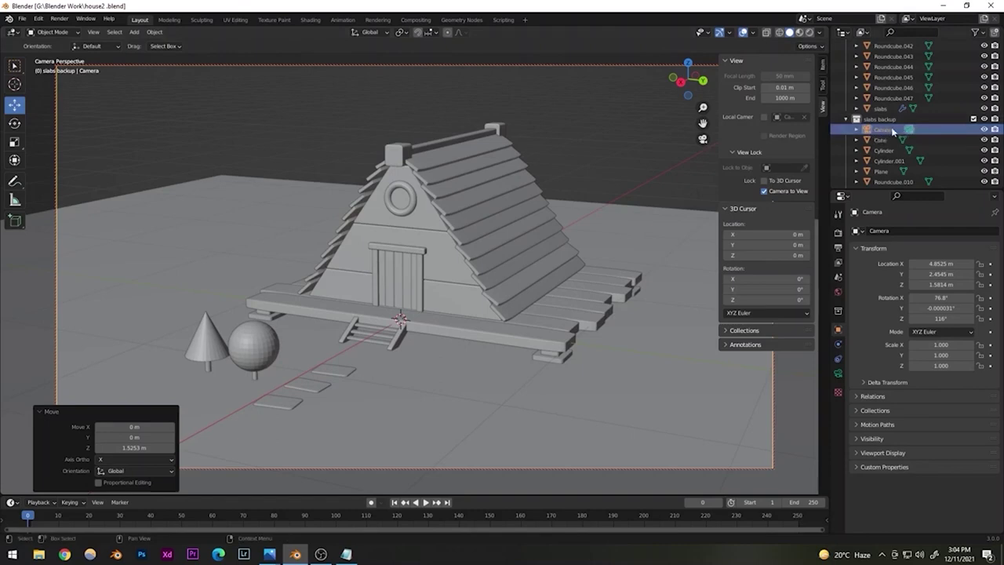
- Transfer the camera from the slabs backup collection to the main Collection
{"action": "left_click_drag", "start_coordinate": [882, 131], "coordinate": [880, 114]}
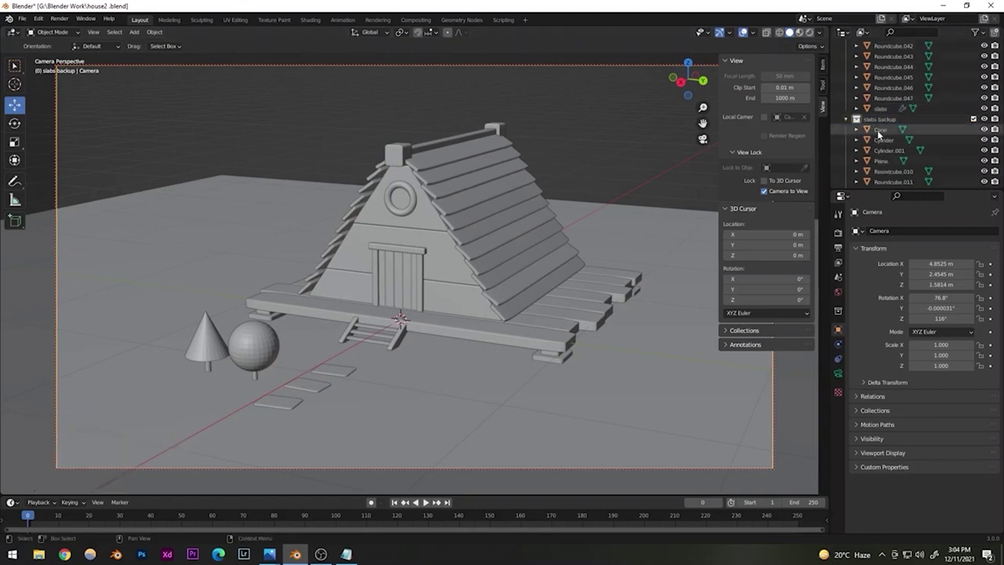
{"action": "scroll", "coordinate": [881, 137], "scroll_direction": "up", "scroll_amount": 7}
{"action": "scroll", "coordinate": [880, 133], "scroll_direction": "up", "scroll_amount": 3}
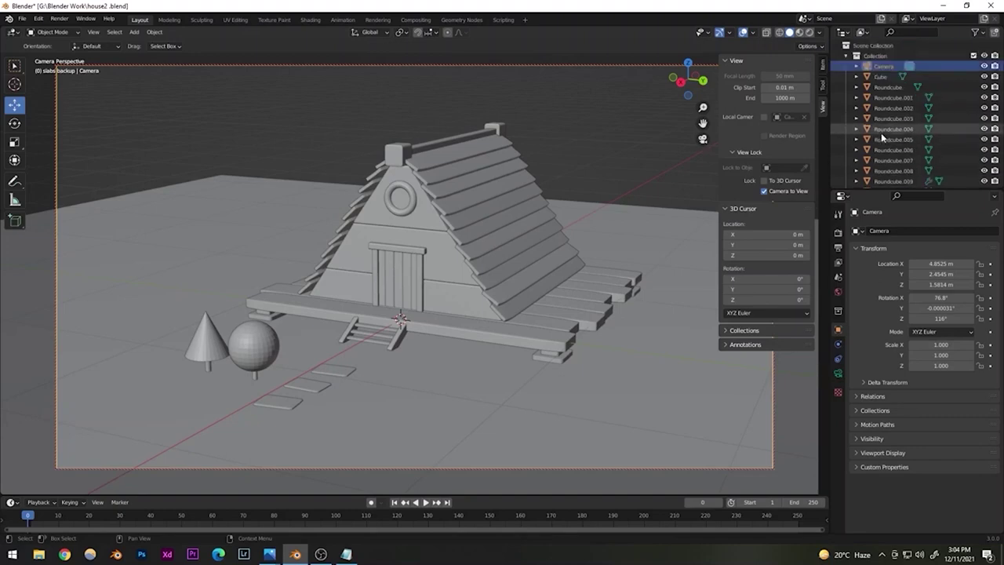
- Set the camera's focal length to 100 mm
{"action": "left_click", "coordinate": [909, 68]}
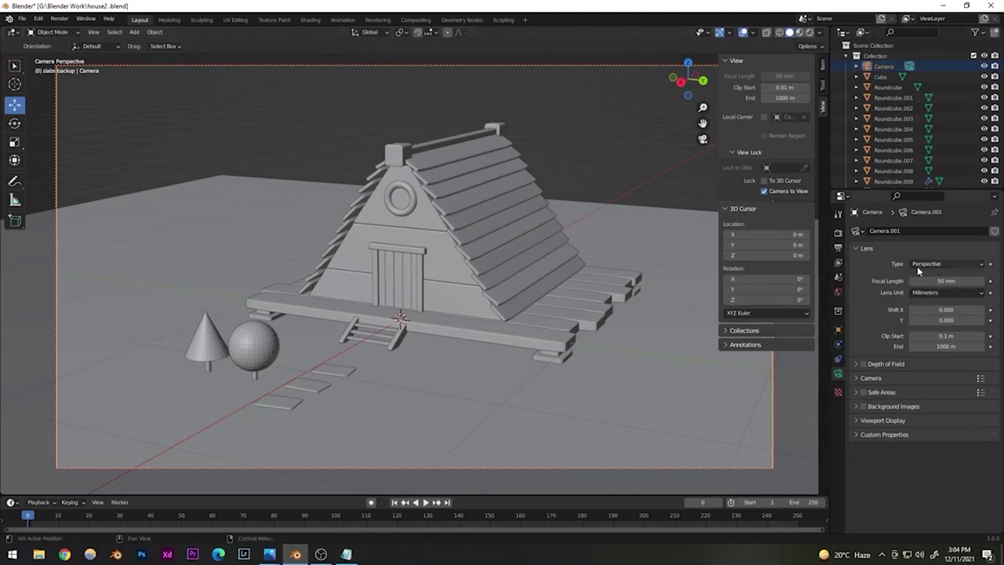
{"action": "left_click", "coordinate": [946, 280]}
{"action": "type", "text": "100"}
{"action": "key", "text": "Return"}
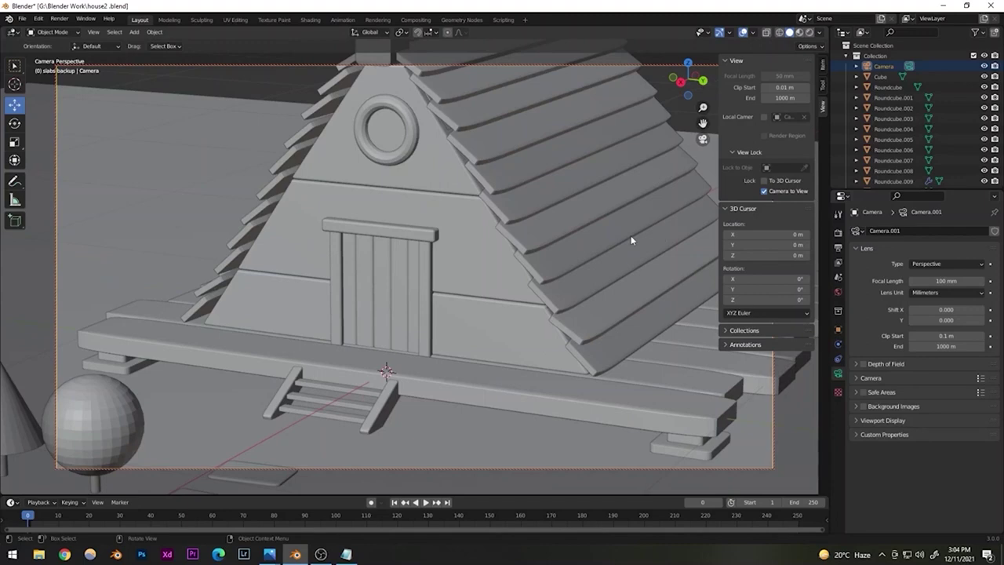
- Reframe the house, trees and stepping stones in the 100 mm camera view and save the file
{"action": "scroll", "coordinate": [470, 262], "scroll_direction": "down", "scroll_amount": 9}
{"action": "scroll", "coordinate": [444, 274], "scroll_direction": "up", "scroll_amount": 6}
{"action": "mouse_move", "coordinate": [445, 274]}
{"action": "middle_mouse_down"}
{"action": "mouse_move", "coordinate": [467, 288]}
{"action": "mouse_move", "coordinate": [449, 270]}
{"action": "middle_mouse_up"}
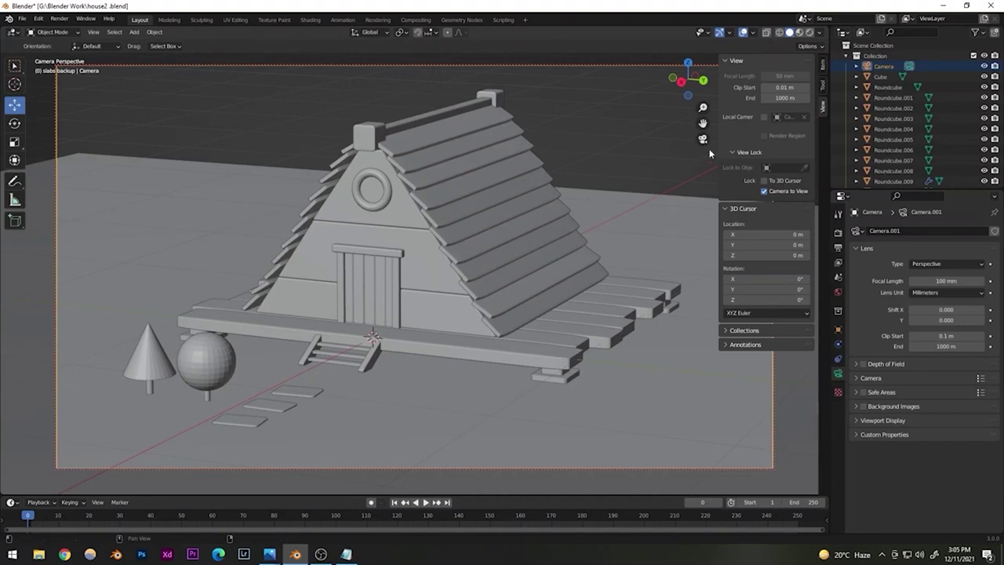
{"action": "middle_click_drag", "start_coordinate": [464, 270], "coordinate": [459, 272], "text": "shift"}
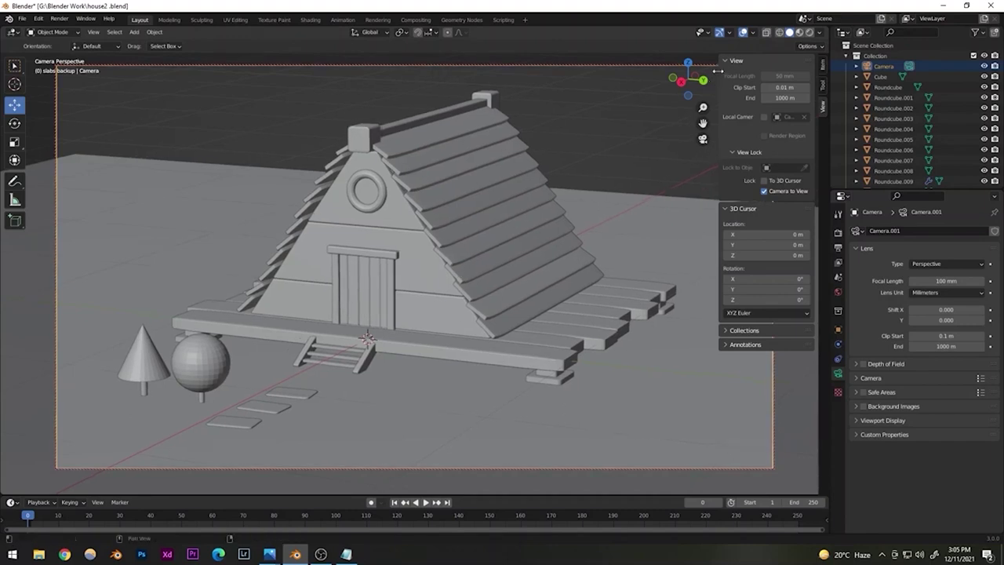
{"action": "left_click_drag", "start_coordinate": [718, 70], "coordinate": [820, 72]}
{"action": "middle_click_drag", "start_coordinate": [329, 326], "coordinate": [406, 295]}
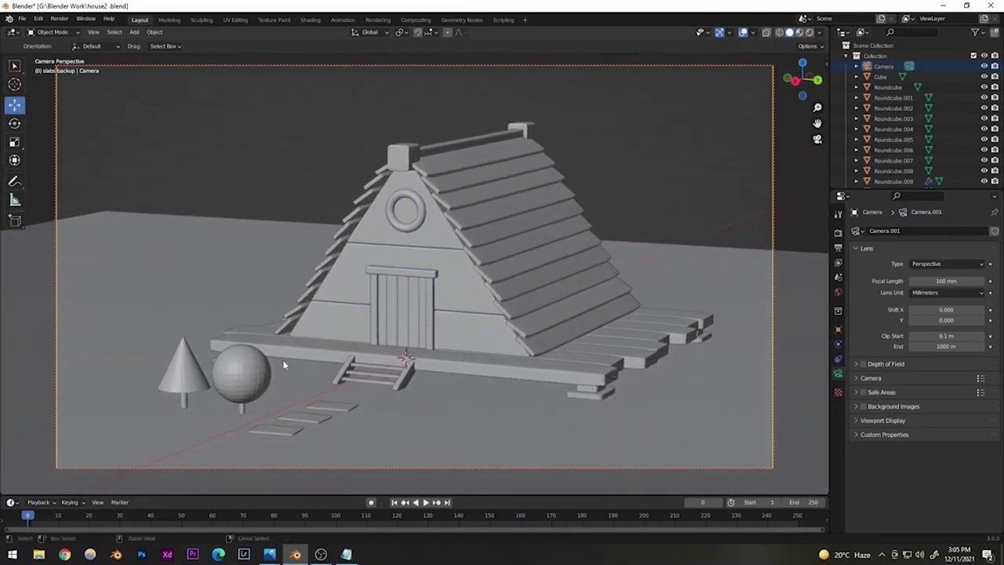
{"action": "key", "text": "ctrl+s"}
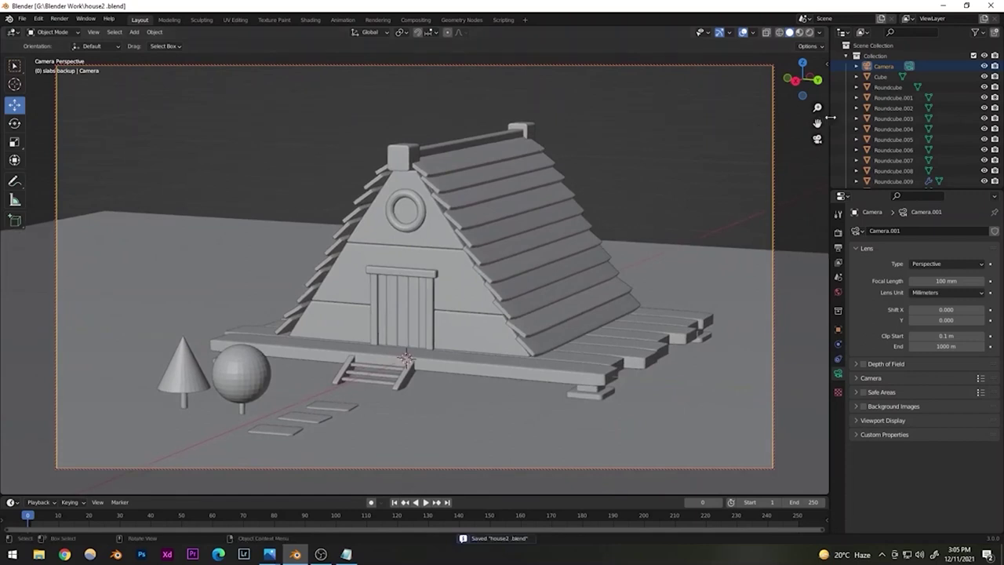
- Unlock the camera from the view and leave the camera view for a closer look at the path
{"action": "left_click", "coordinate": [821, 70]}
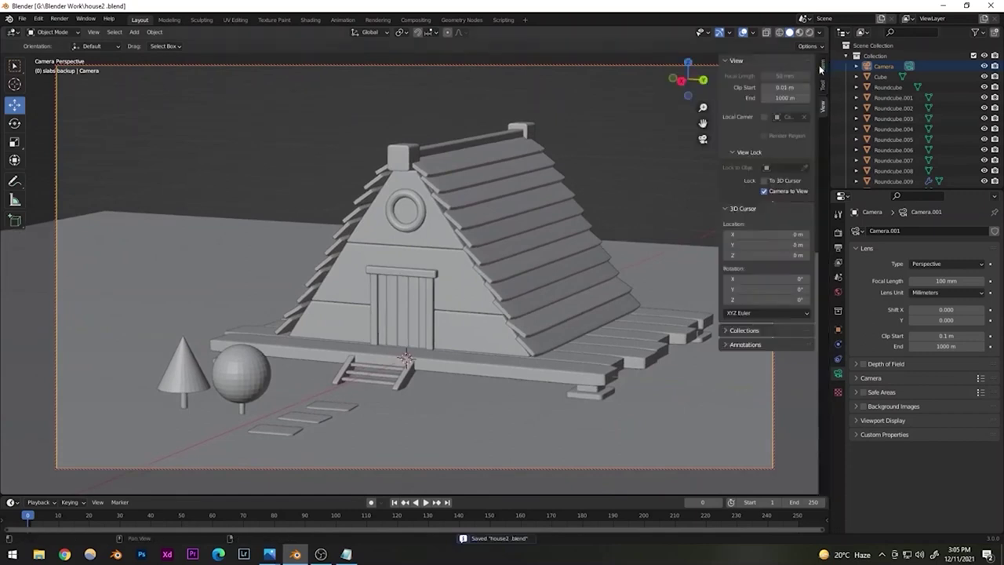
{"action": "left_click", "coordinate": [764, 191]}
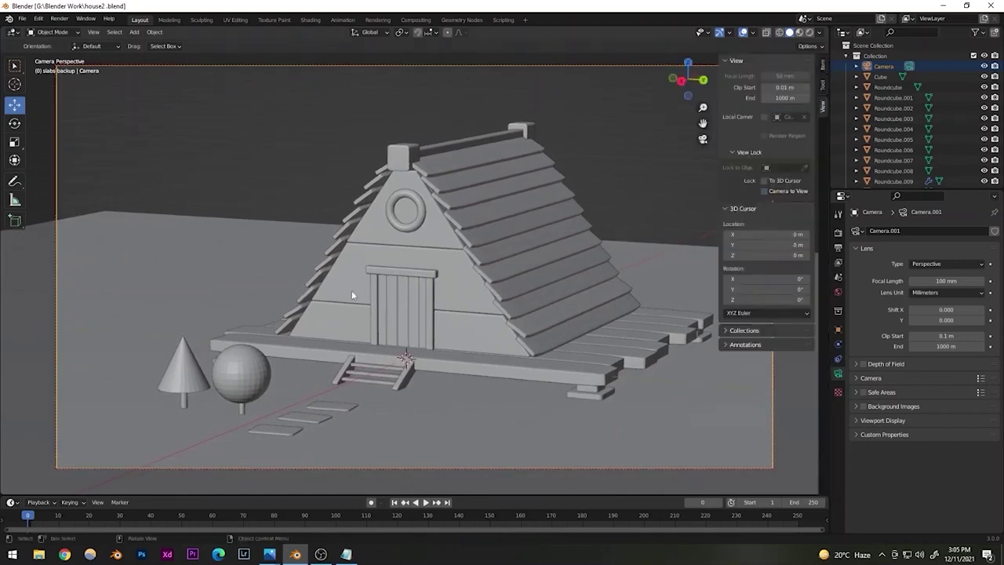
{"action": "middle_click_drag", "start_coordinate": [351, 291], "coordinate": [427, 265]}
{"action": "scroll", "coordinate": [380, 339], "scroll_direction": "up", "scroll_amount": 5}
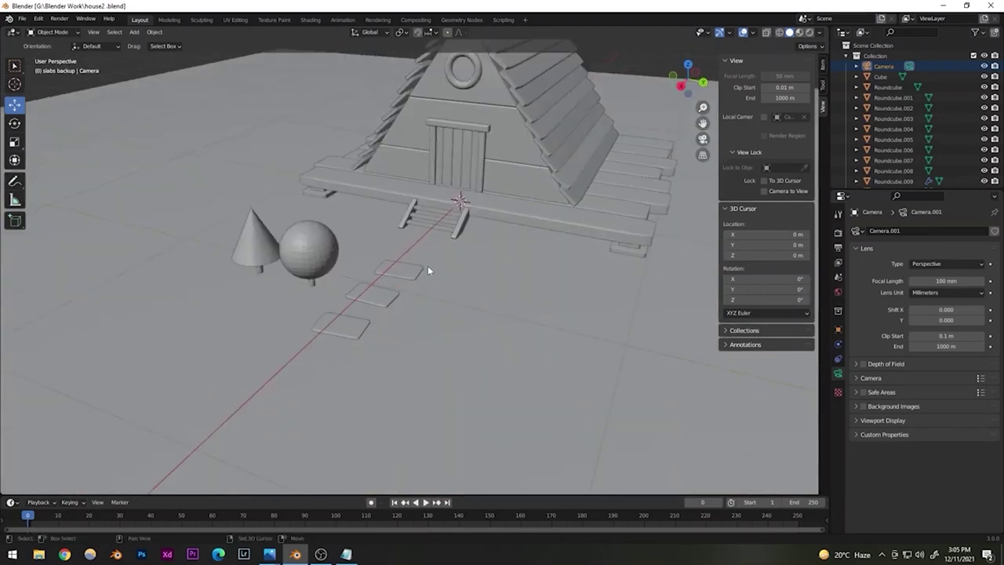
- Scale the three stepping stones to about 1.6 times their size in X and Y, keeping their thickness
{"action": "left_click", "coordinate": [407, 274]}
{"action": "left_click", "coordinate": [382, 299], "text": "shift"}
{"action": "left_click", "coordinate": [359, 314], "text": "shift"}
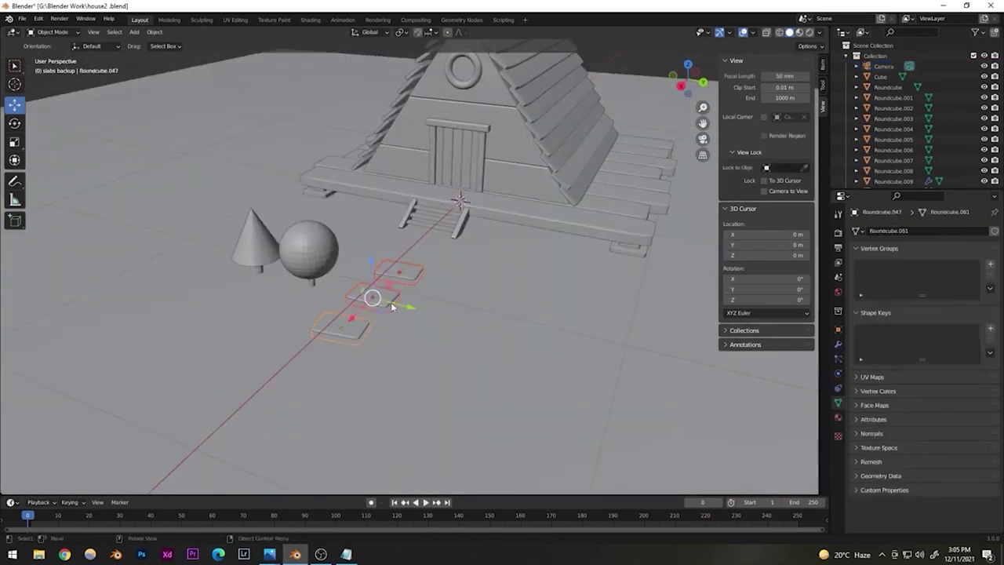
{"action": "key", "text": "s"}
{"action": "right_click", "coordinate": [400, 303]}
{"action": "middle_click_drag", "start_coordinate": [364, 321], "coordinate": [246, 243]}
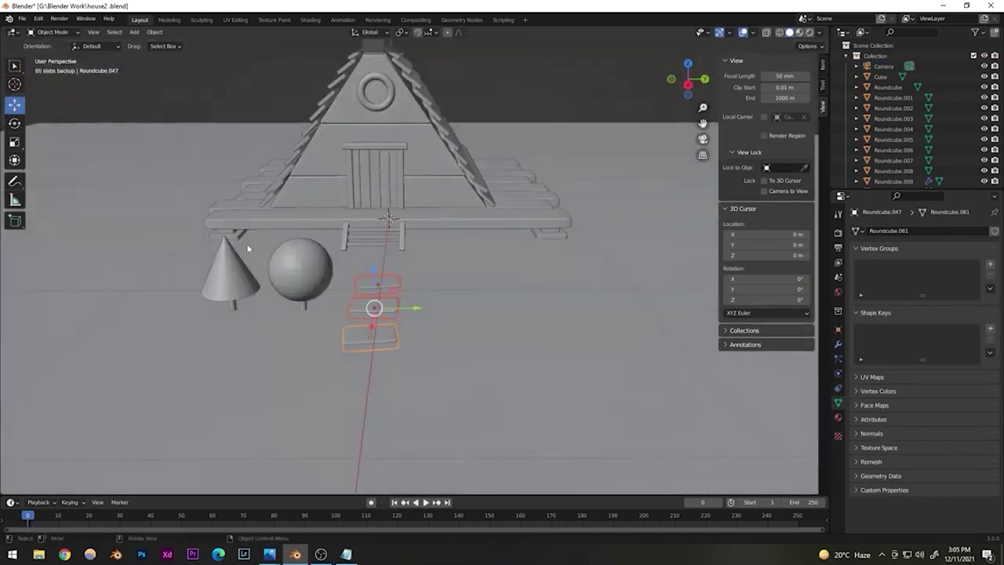
{"action": "left_click", "coordinate": [14, 141]}
{"action": "key", "text": "s"}
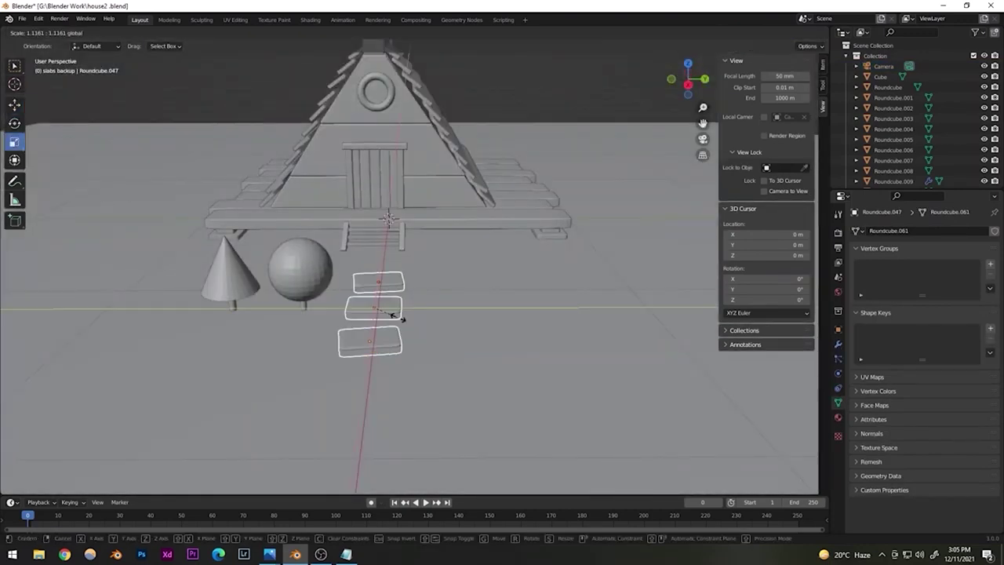
{"action": "left_click", "coordinate": [410, 319]}
- Move the three enlarged stepping stones about 0.16 m along X, away from the house steps
{"action": "middle_click_drag", "start_coordinate": [410, 320], "coordinate": [257, 237]}
{"action": "left_click", "coordinate": [14, 104]}
{"action": "key", "text": "g"}
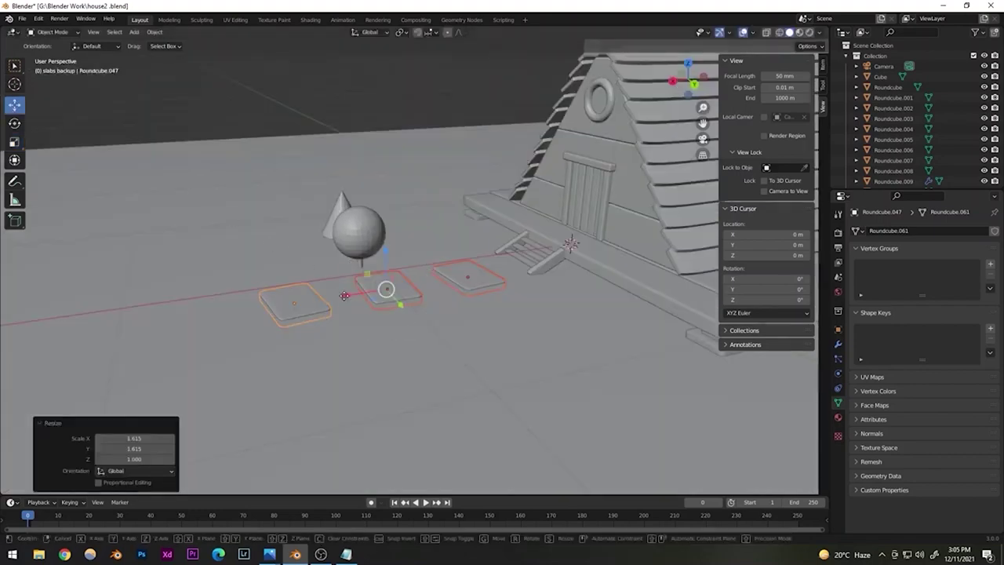
{"action": "left_click", "coordinate": [316, 295]}
{"action": "key", "text": "KP_0"}
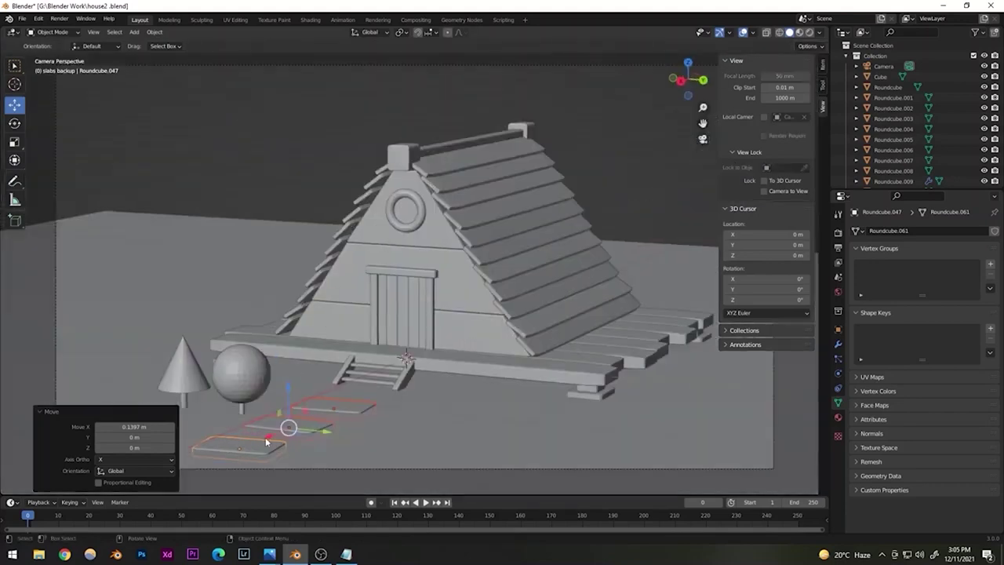
{"action": "left_click_drag", "start_coordinate": [265, 442], "coordinate": [264, 443]}
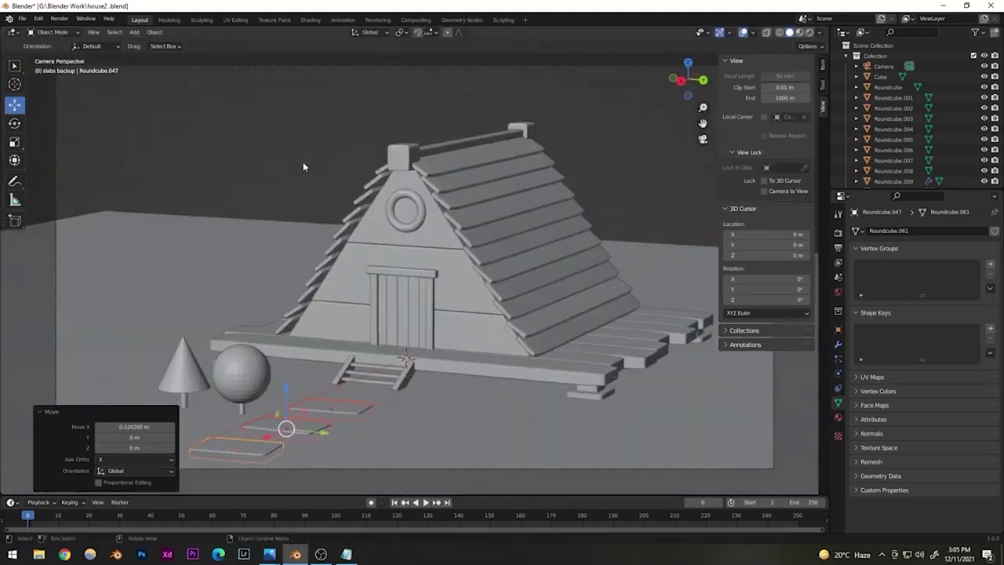
- Duplicate the stepping stone farthest from the house and move the copy about 0.41 m farther out along X
{"action": "left_click", "coordinate": [311, 366]}
{"action": "left_click", "coordinate": [246, 449]}
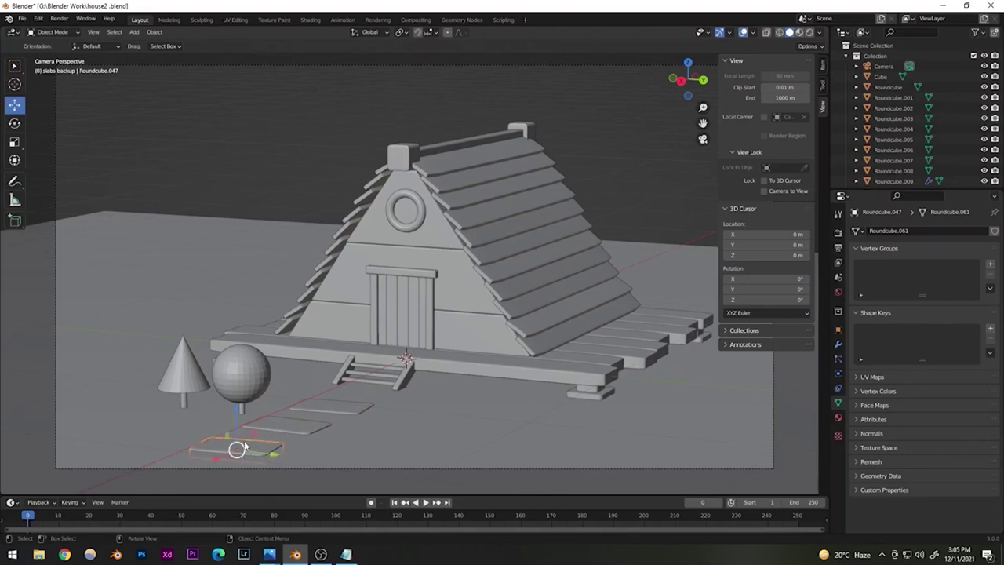
{"action": "key", "text": "shift+d"}
{"action": "key", "text": "Escape"}
{"action": "key", "text": "g"}
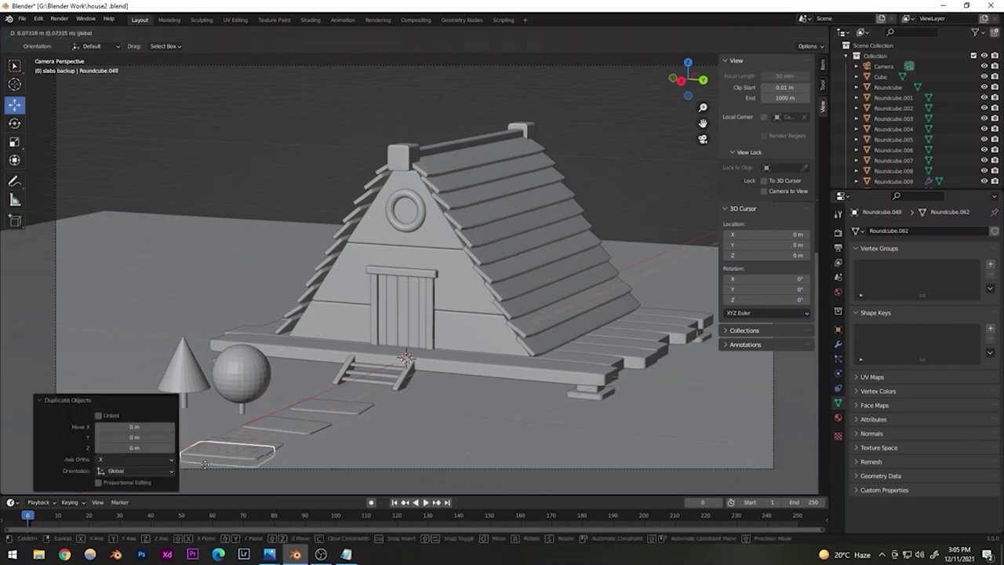
{"action": "left_click", "coordinate": [220, 461]}
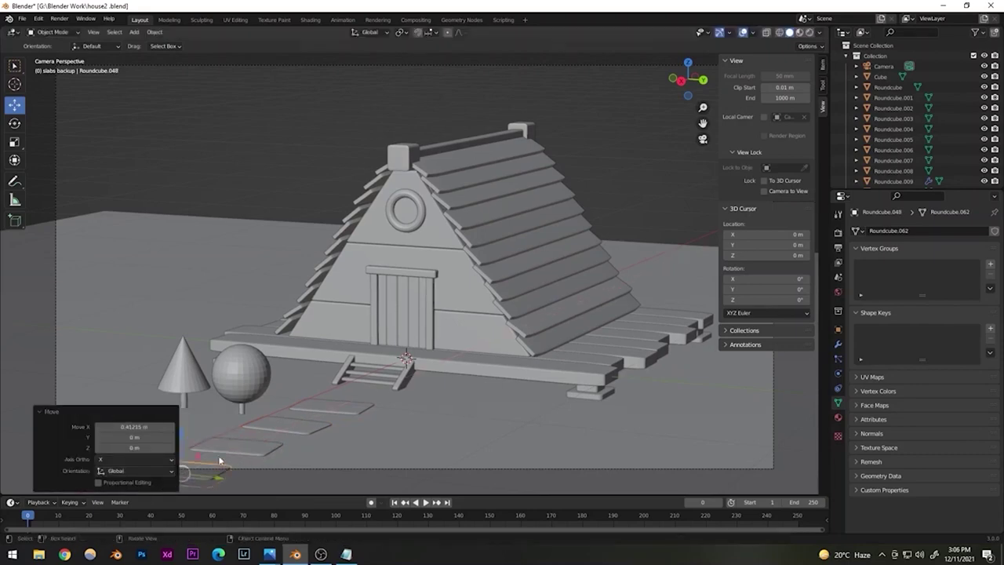
- Rotate the new fourth stepping stone by about 4° around Z, deselect it and save the file
{"action": "key", "text": "r"}
{"action": "key", "text": "z"}
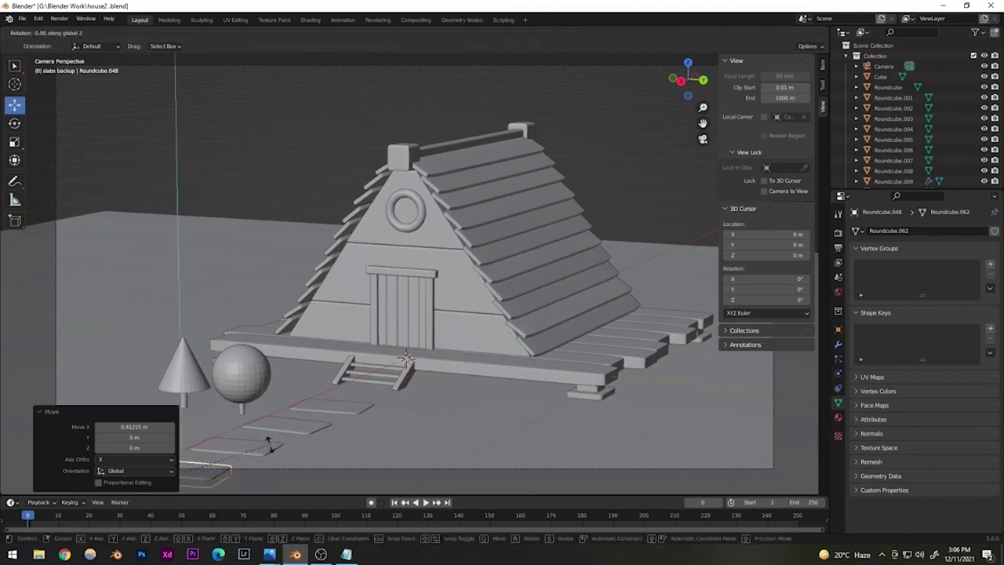
{"action": "left_click", "coordinate": [253, 460]}
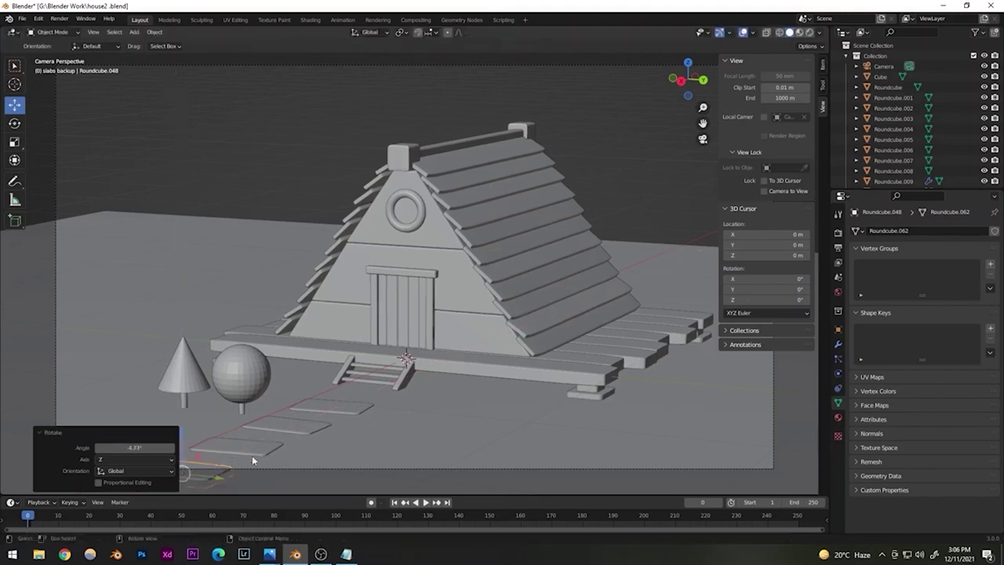
{"action": "left_click", "coordinate": [43, 431]}
{"action": "left_click", "coordinate": [175, 171]}
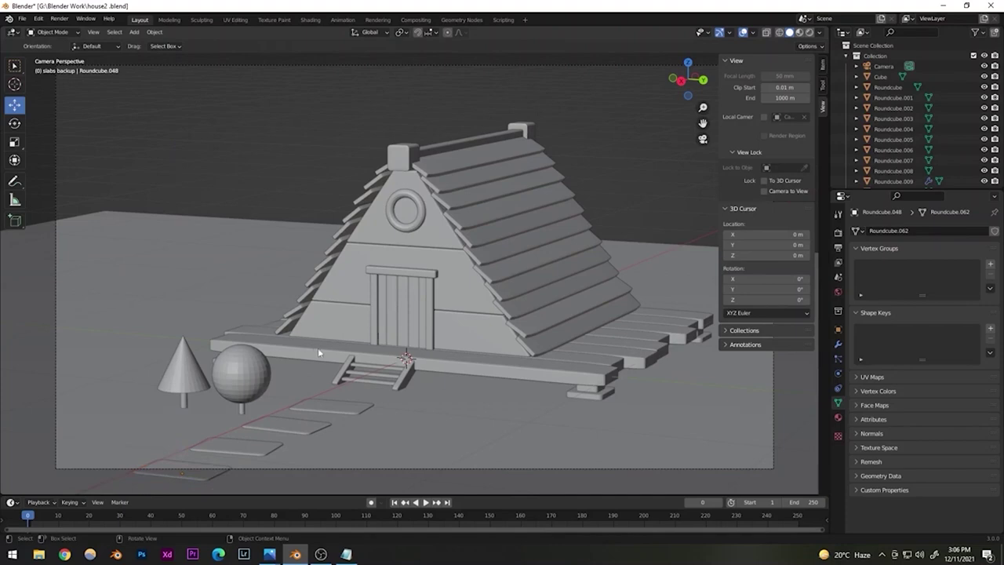
{"action": "key", "text": "ctrl+s"}
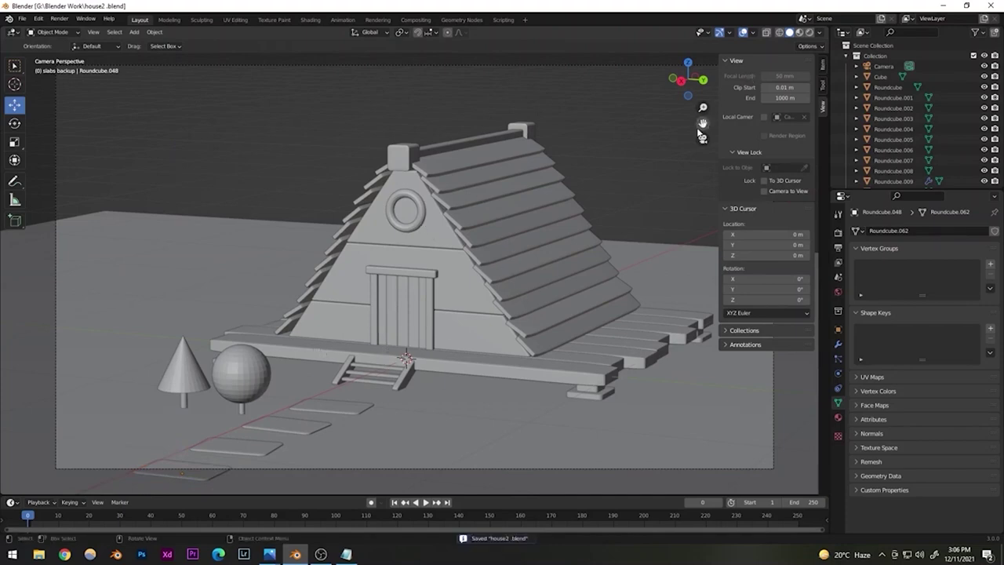
{"action": "key", "text": "ctrl+s"}
- Move the ground plane back along X so that it extends farther behind the house
{"action": "left_click", "coordinate": [702, 138]}
{"action": "scroll", "coordinate": [391, 304], "scroll_direction": "down", "scroll_amount": 7}
{"action": "middle_click_drag", "start_coordinate": [401, 305], "coordinate": [367, 298]}
{"action": "left_click", "coordinate": [360, 320]}
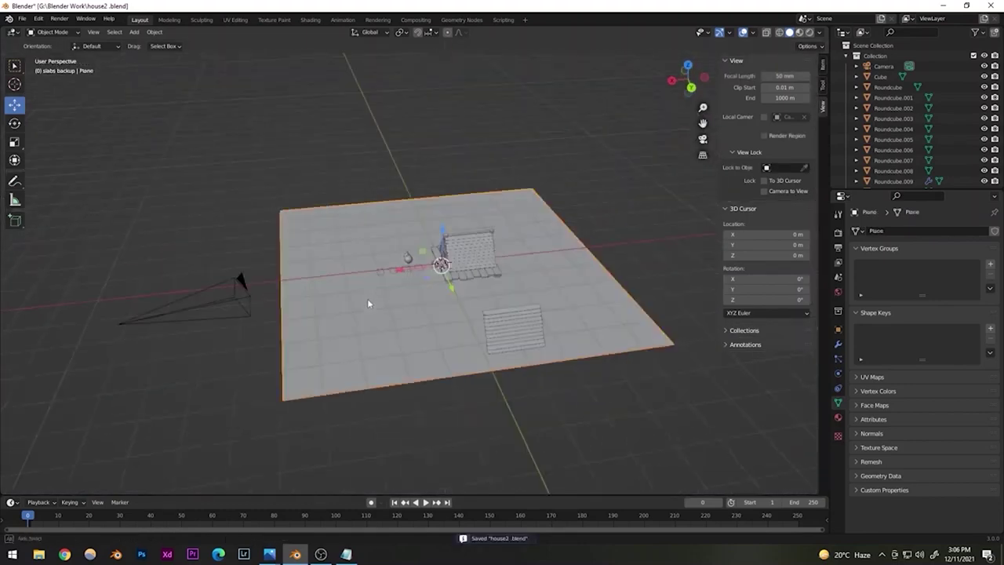
{"action": "key", "text": "KP_0"}
{"action": "key", "text": "alt+a"}
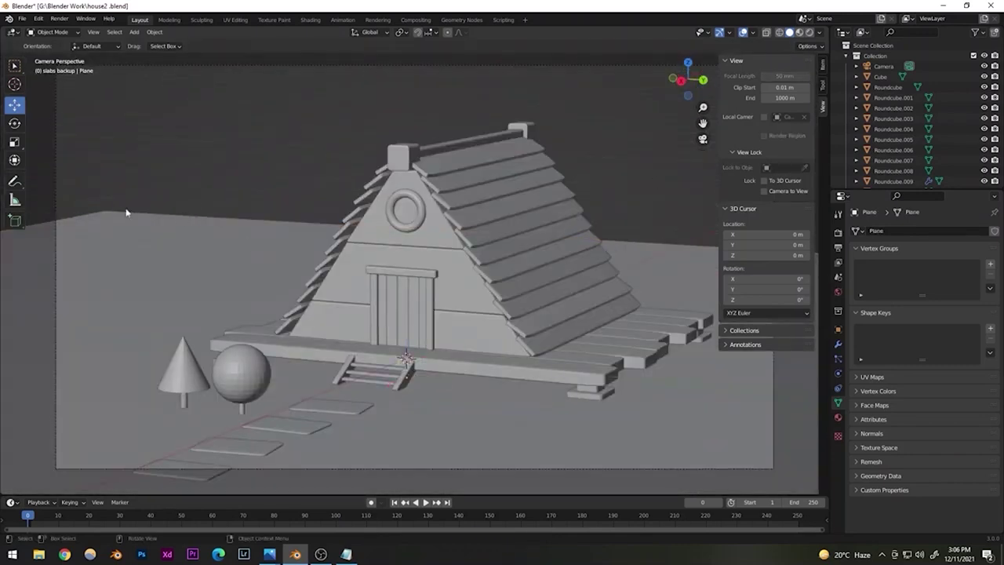
{"action": "left_click", "coordinate": [198, 264]}
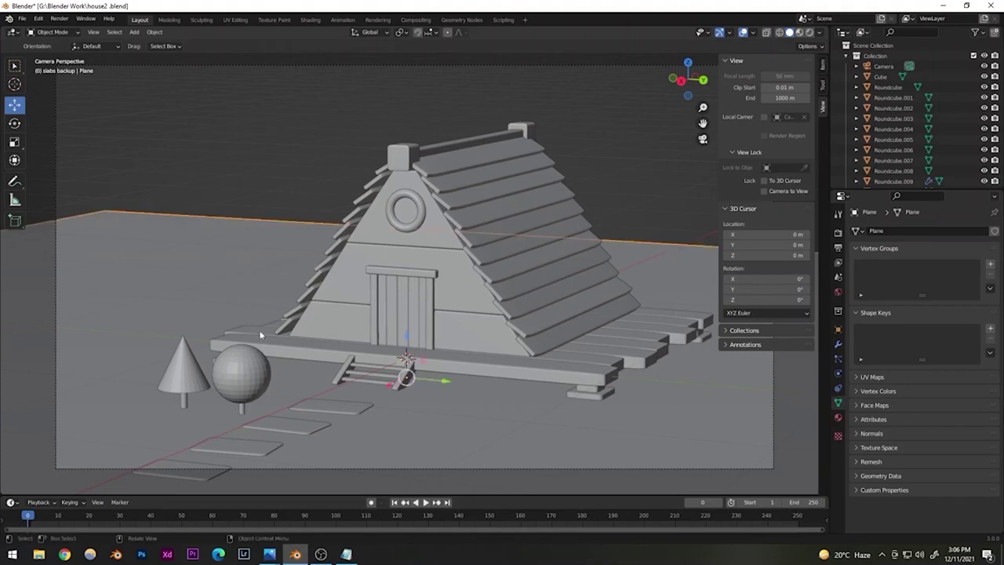
{"action": "left_click_drag", "start_coordinate": [388, 386], "coordinate": [517, 312]}
- Resize the ground plane uniformly so its back edge passes behind the round window in the camera view, and save the file
{"action": "key", "text": "s"}
{"action": "left_click", "coordinate": [498, 194]}
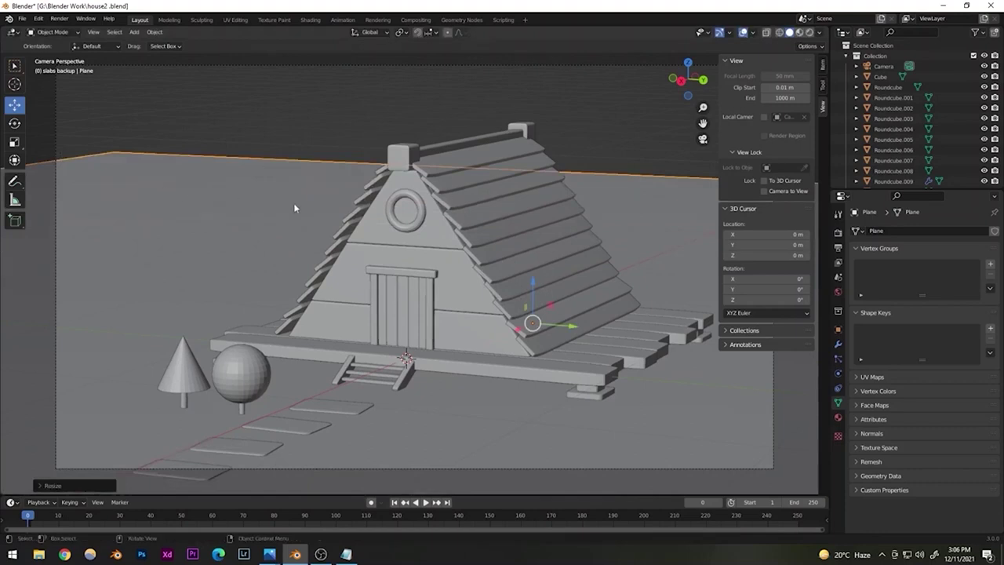
{"action": "key", "text": "s"}
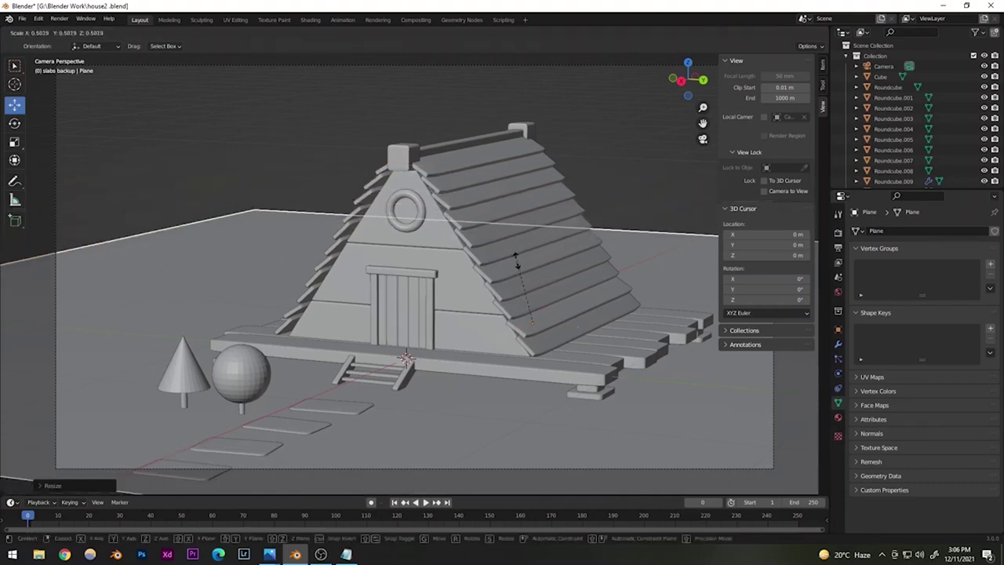
{"action": "left_click", "coordinate": [517, 263]}
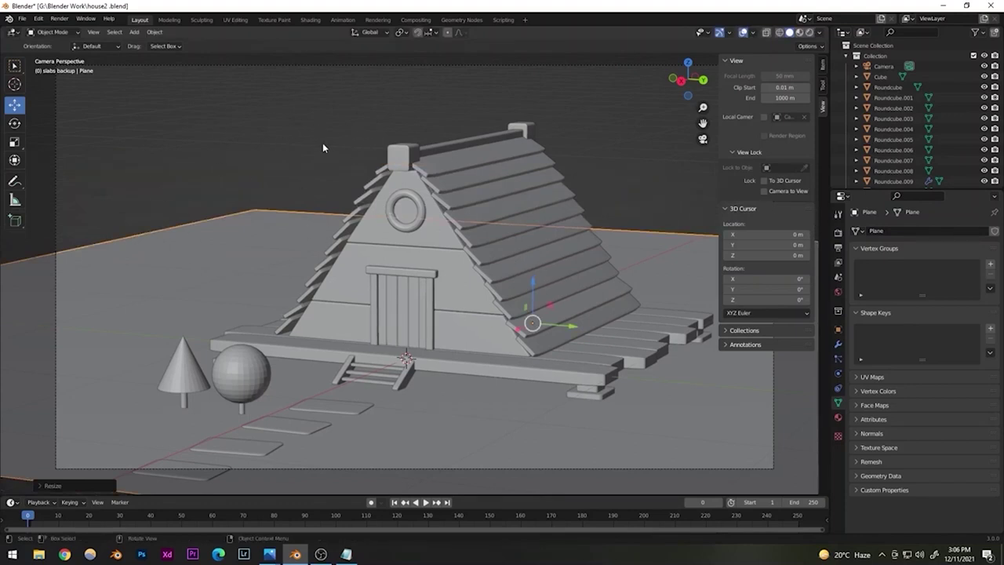
{"action": "left_click", "coordinate": [703, 139]}
{"action": "key", "text": "ctrl+s"}
- Save the file and put the ground plane into Edit Mode with edge selection
{"action": "middle_click_drag", "start_coordinate": [432, 270], "coordinate": [282, 294], "text": "shift"}
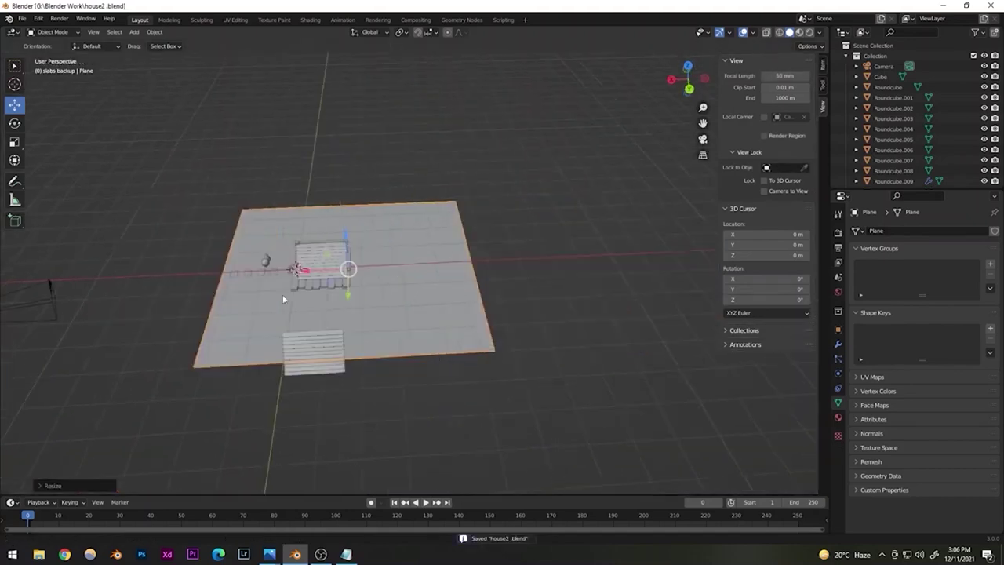
{"action": "scroll", "coordinate": [368, 296], "scroll_direction": "up", "scroll_amount": 2}
{"action": "middle_click_drag", "start_coordinate": [467, 319], "coordinate": [472, 285]}
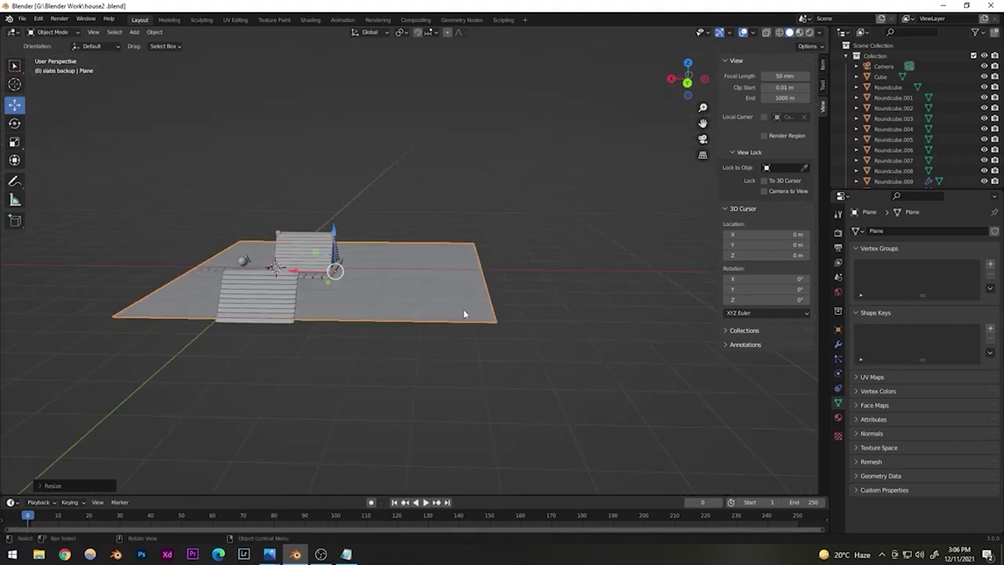
{"action": "key", "text": "ctrl+s"}
{"action": "middle_click_drag", "start_coordinate": [348, 336], "coordinate": [122, 97]}
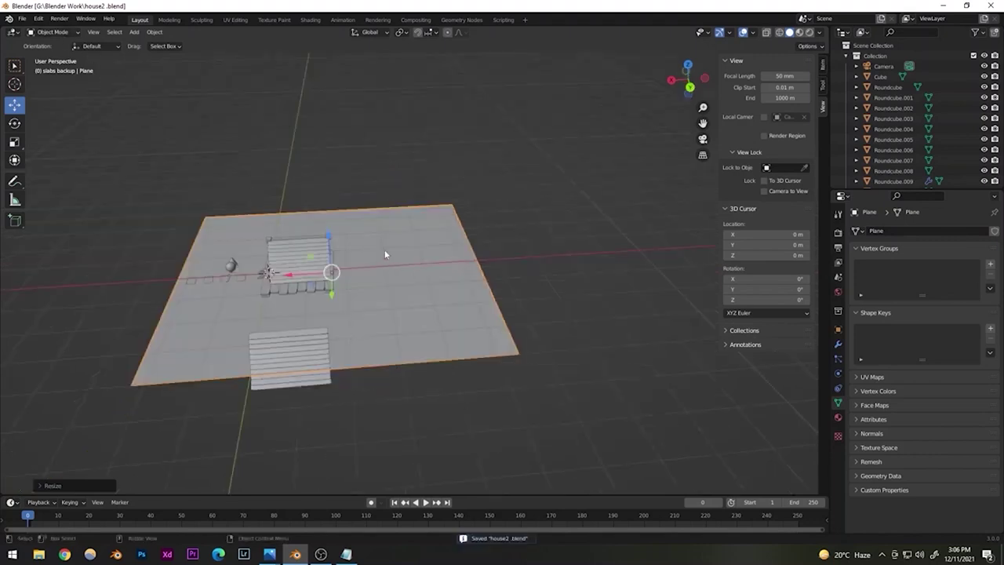
{"action": "left_click", "coordinate": [53, 31]}
{"action": "left_click", "coordinate": [52, 56]}
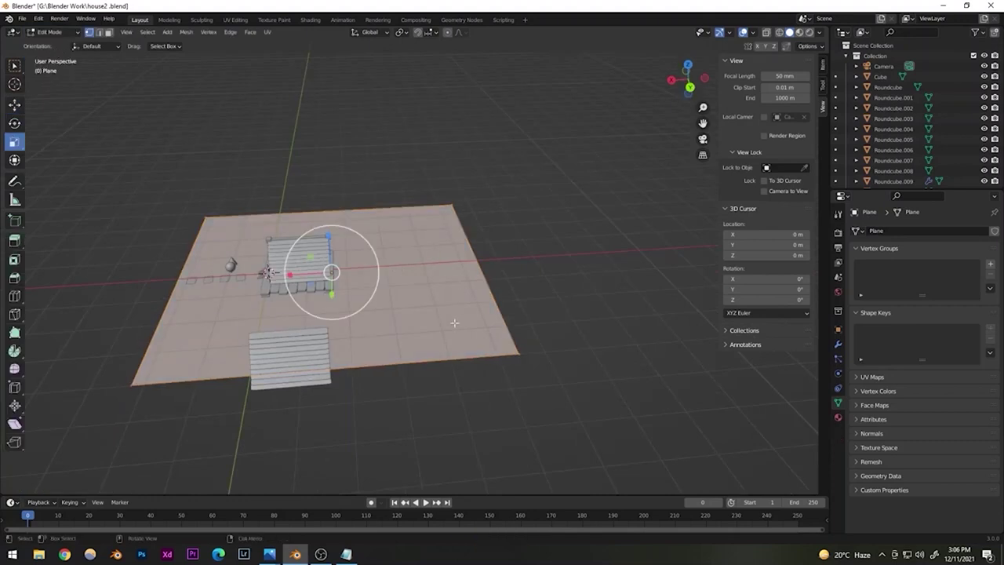
{"action": "left_click", "coordinate": [98, 32]}
- Extrude the ground plane's edge behind the house straight up along Z as a backdrop wall and check it in the camera view
{"action": "middle_click_drag", "start_coordinate": [440, 238], "coordinate": [355, 372]}
{"action": "left_click", "coordinate": [354, 375]}
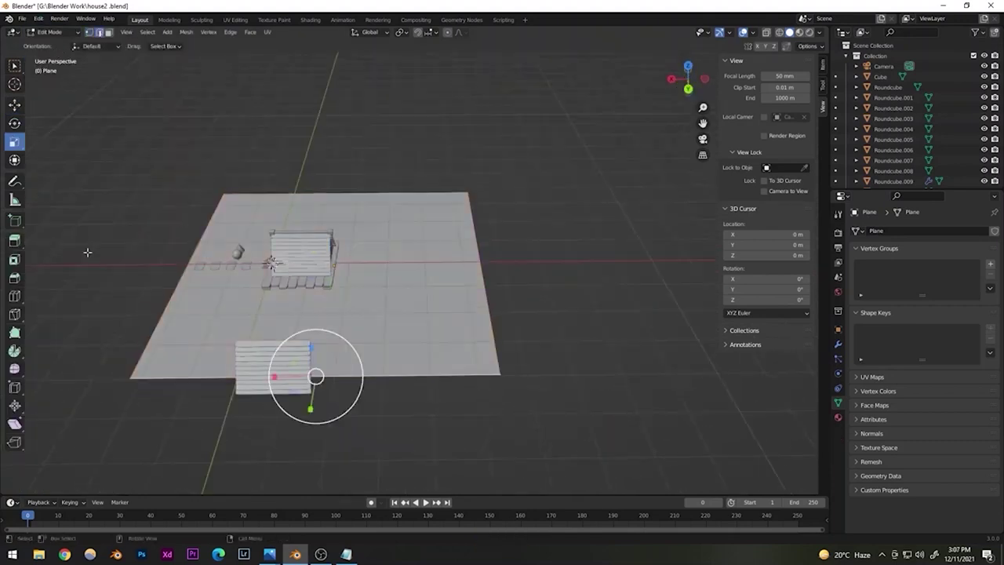
{"action": "left_click", "coordinate": [478, 247]}
{"action": "middle_click_drag", "start_coordinate": [479, 240], "coordinate": [490, 269]}
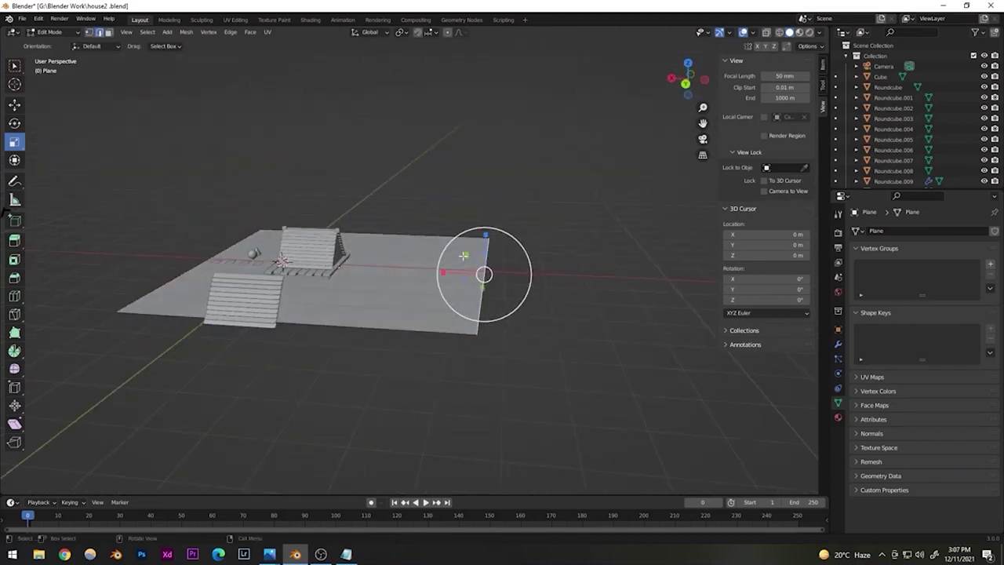
{"action": "key", "text": "e"}
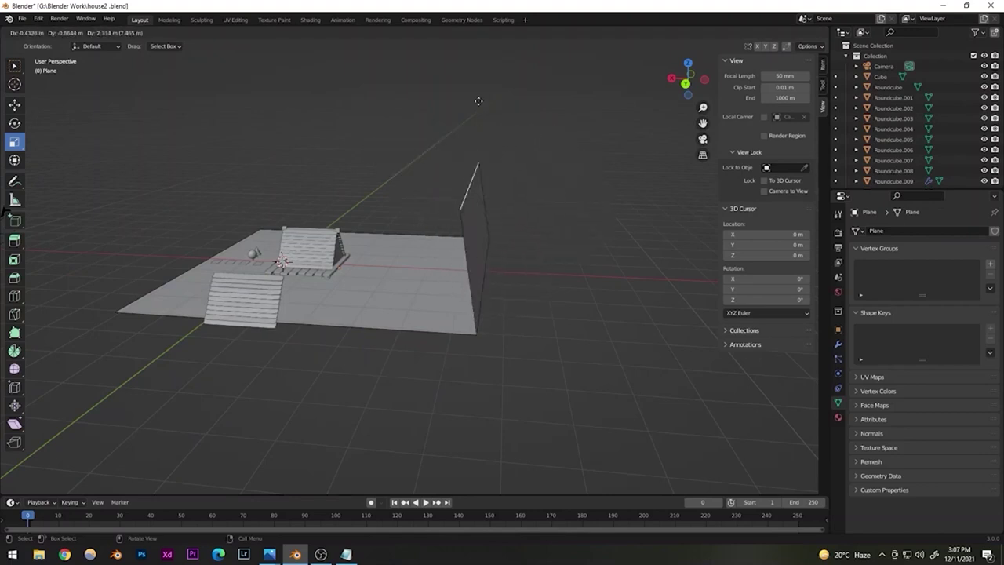
{"action": "key", "text": "z"}
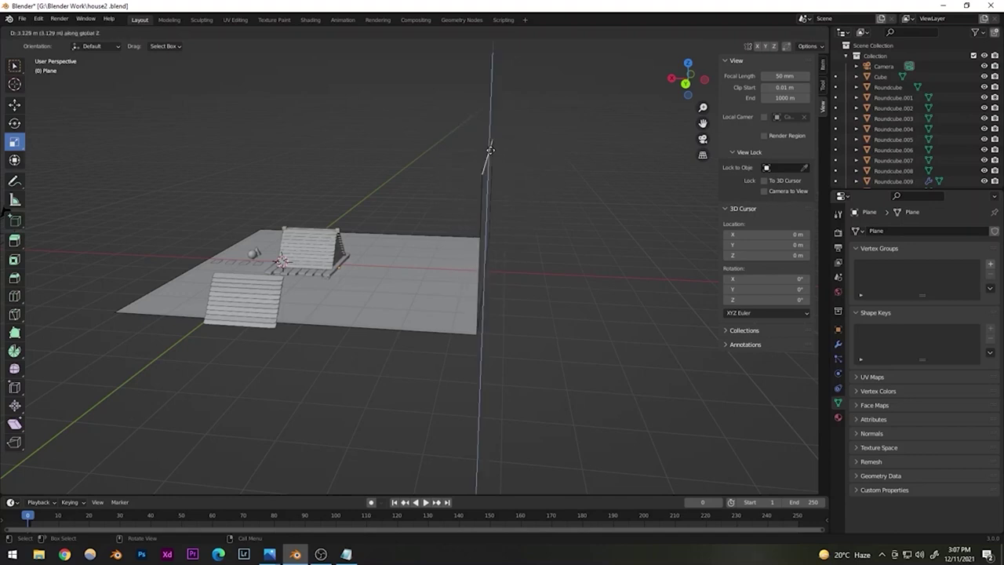
{"action": "left_click", "coordinate": [483, 102]}
{"action": "middle_click_drag", "start_coordinate": [448, 157], "coordinate": [230, 393]}
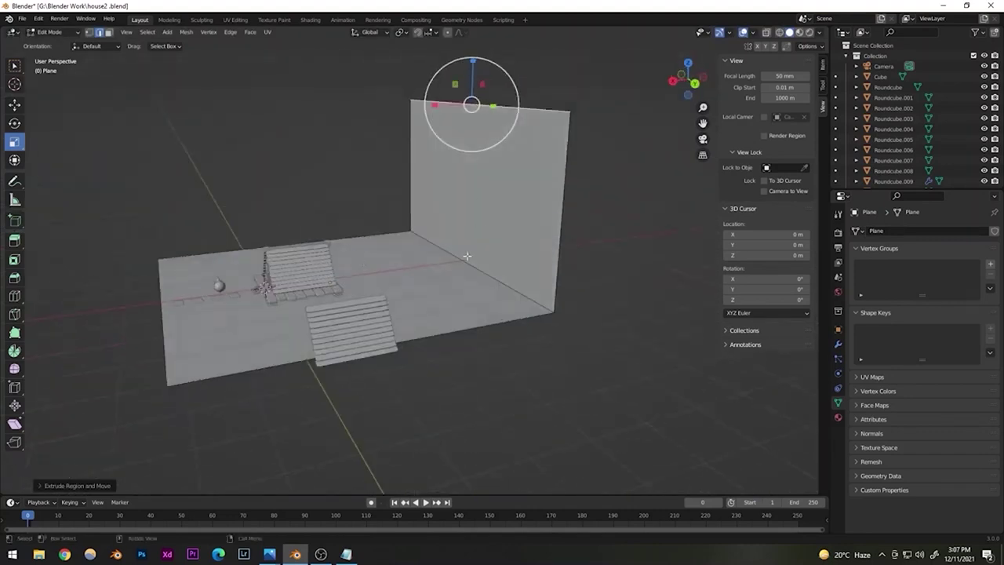
{"action": "left_click", "coordinate": [705, 139]}
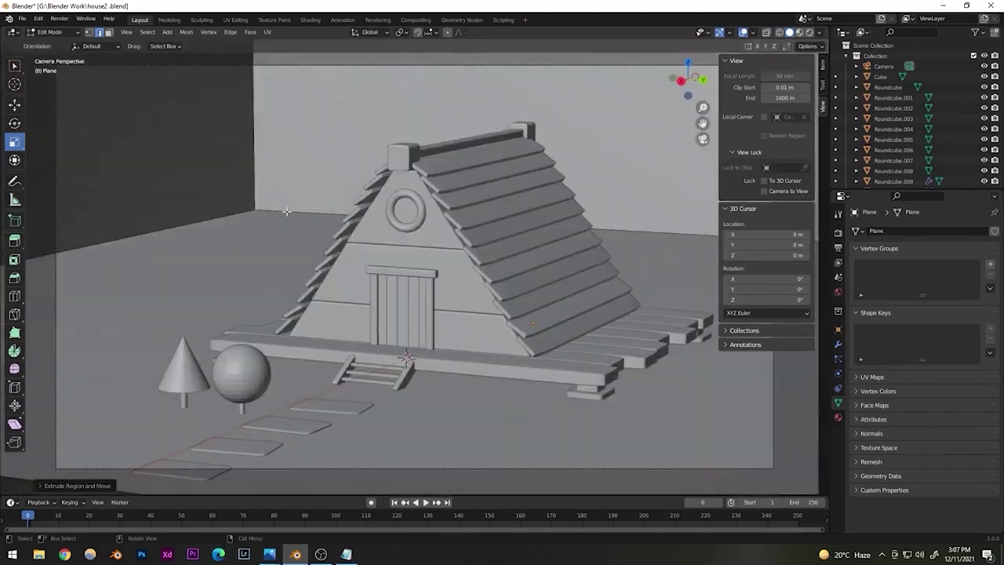
- Bevel the edge between the ground and the backdrop wall into a smooth curve about 0.32 m wide with about 18 segments
{"action": "left_click", "coordinate": [702, 138]}
{"action": "mouse_move", "coordinate": [435, 265]}
{"action": "middle_mouse_down"}
{"action": "mouse_move", "coordinate": [423, 283]}
{"action": "mouse_move", "coordinate": [439, 266]}
{"action": "middle_mouse_up"}
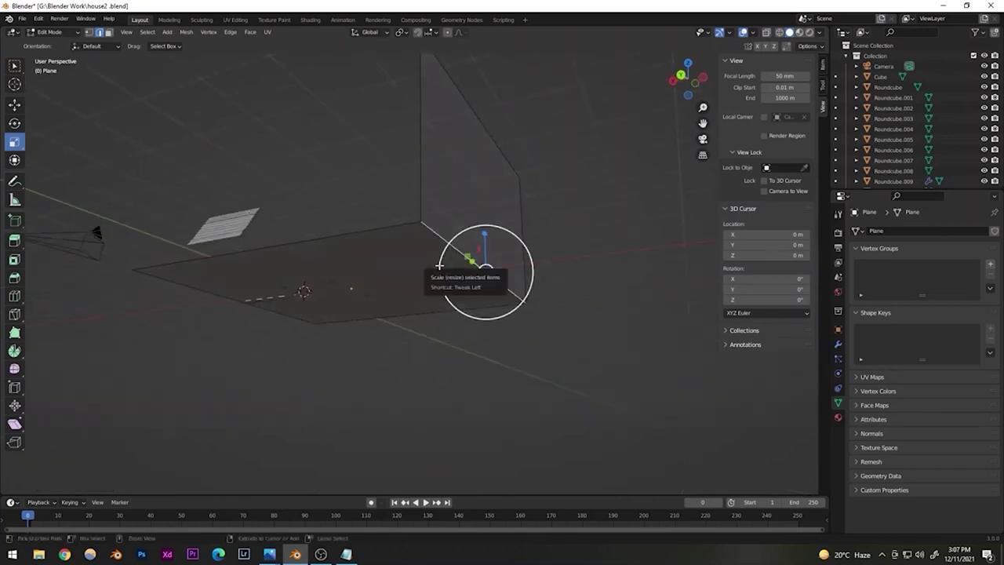
{"action": "key", "text": "ctrl+b"}
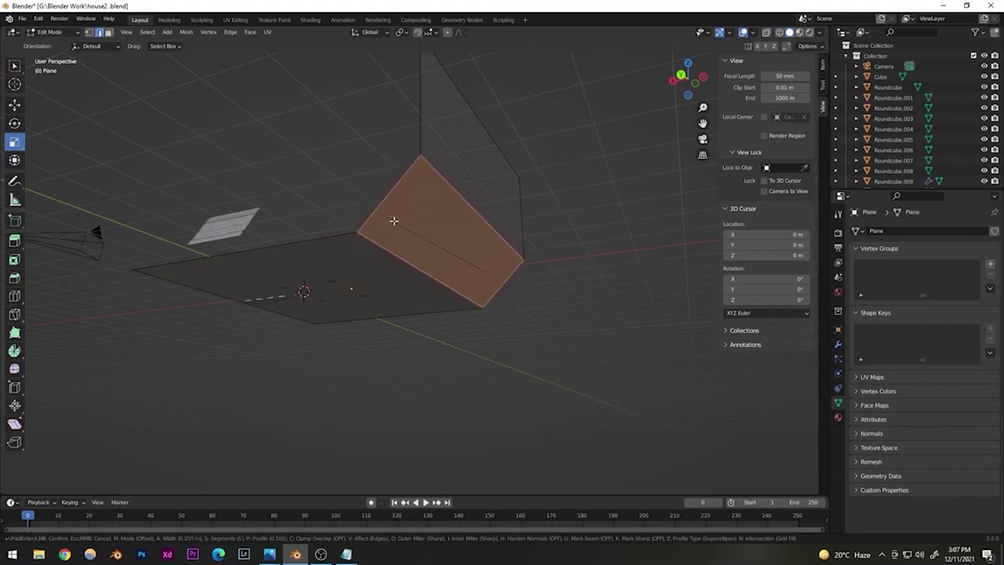
{"action": "scroll", "coordinate": [400, 221], "scroll_direction": "up", "scroll_amount": 17}
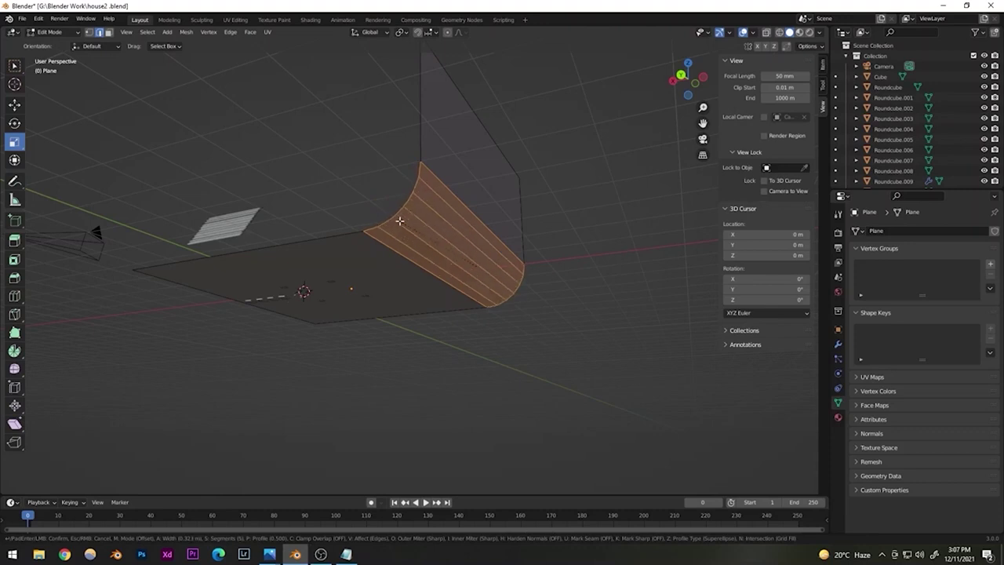
{"action": "scroll", "coordinate": [400, 222], "scroll_direction": "up", "scroll_amount": 5}
{"action": "scroll", "coordinate": [400, 221], "scroll_direction": "up", "scroll_amount": 3}
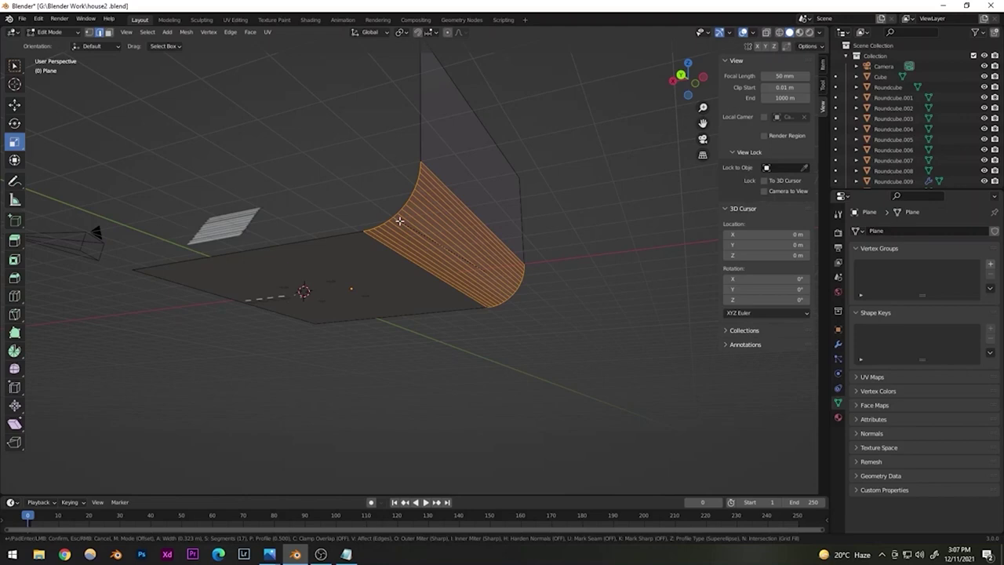
{"action": "scroll", "coordinate": [400, 221], "scroll_direction": "up", "scroll_amount": 2}
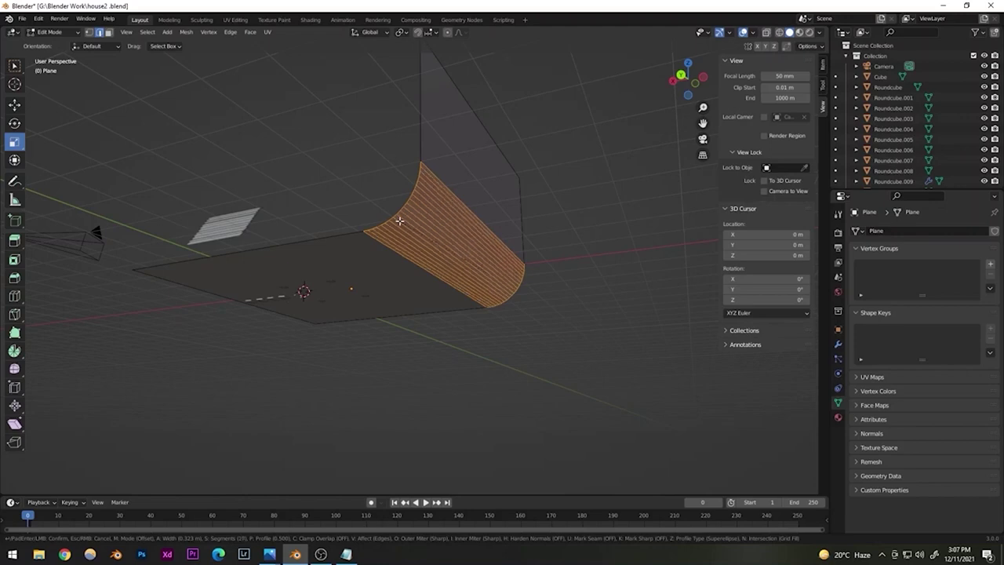
{"action": "left_click", "coordinate": [400, 221]}
{"action": "middle_click_drag", "start_coordinate": [316, 202], "coordinate": [626, 138]}
{"action": "middle_click_drag", "start_coordinate": [427, 227], "coordinate": [401, 223]}
{"action": "scroll", "coordinate": [471, 165], "scroll_direction": "down", "scroll_amount": 3}
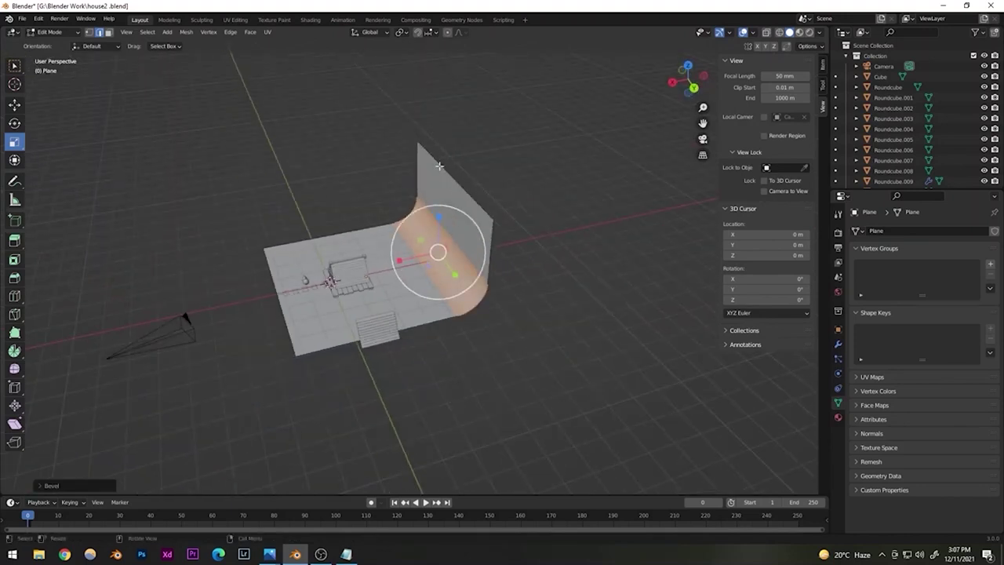
- Move the backdrop wall's top edge straight up along Z to make the wall taller
{"action": "left_click", "coordinate": [439, 166]}
{"action": "middle_click_drag", "start_coordinate": [448, 168], "coordinate": [416, 161]}
{"action": "left_click", "coordinate": [15, 103]}
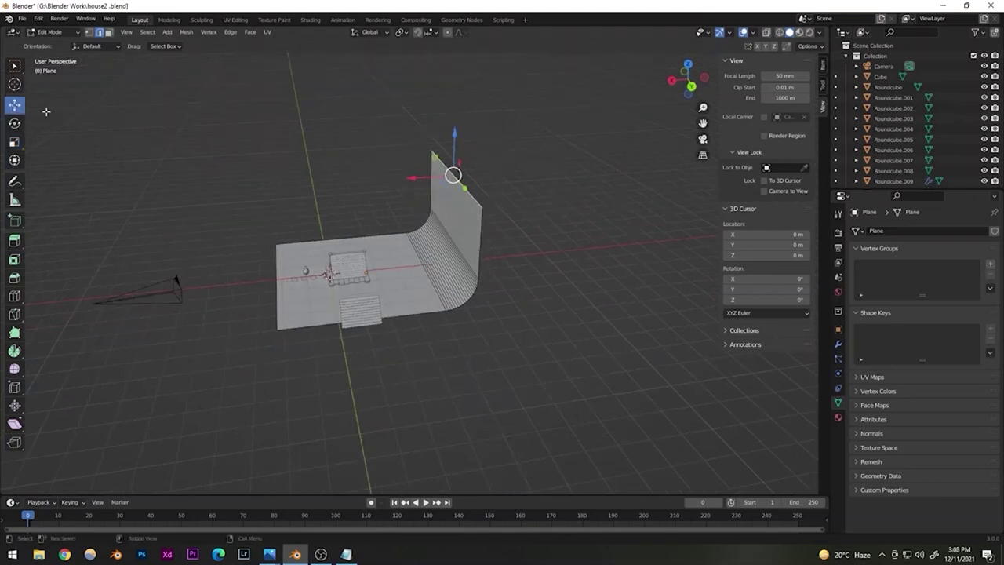
{"action": "left_click_drag", "start_coordinate": [455, 131], "coordinate": [455, 102]}
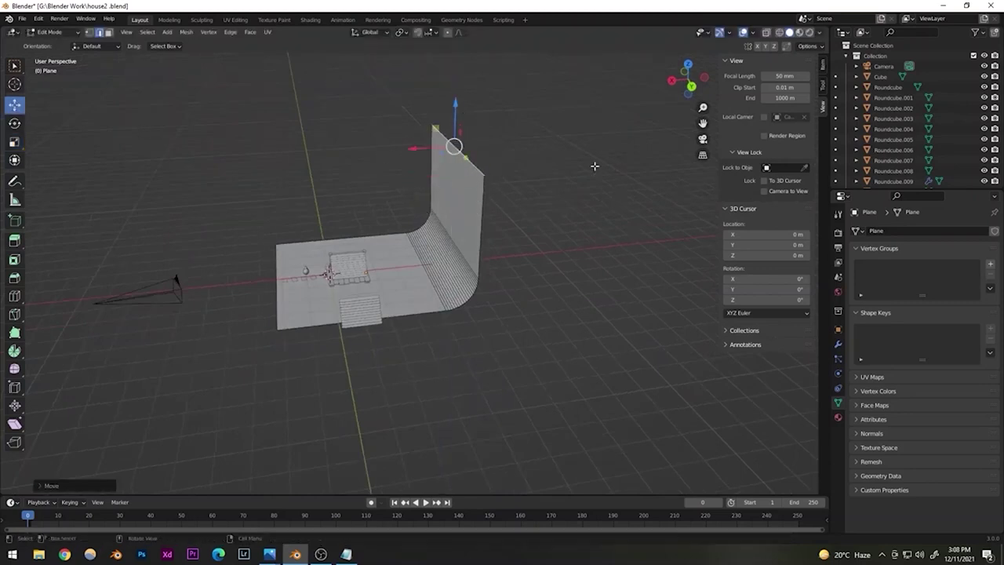
{"action": "left_click", "coordinate": [595, 164]}
- Return the ground plane to Object Mode and save the file
{"action": "left_click", "coordinate": [61, 36]}
{"action": "left_click", "coordinate": [51, 44]}
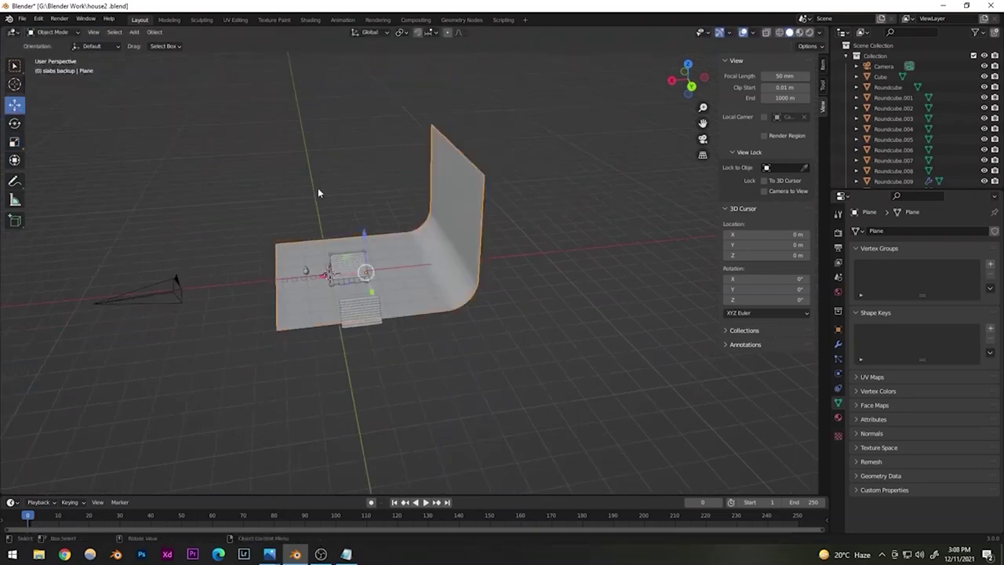
{"action": "left_click", "coordinate": [224, 204]}
{"action": "key", "text": "ctrl+s"}
- Rotate the ground plane with its backdrop around the Z axis in the camera view so it fills the whole frame
{"action": "middle_click_drag", "start_coordinate": [275, 244], "coordinate": [356, 255]}
{"action": "scroll", "coordinate": [401, 323], "scroll_direction": "up", "scroll_amount": 3}
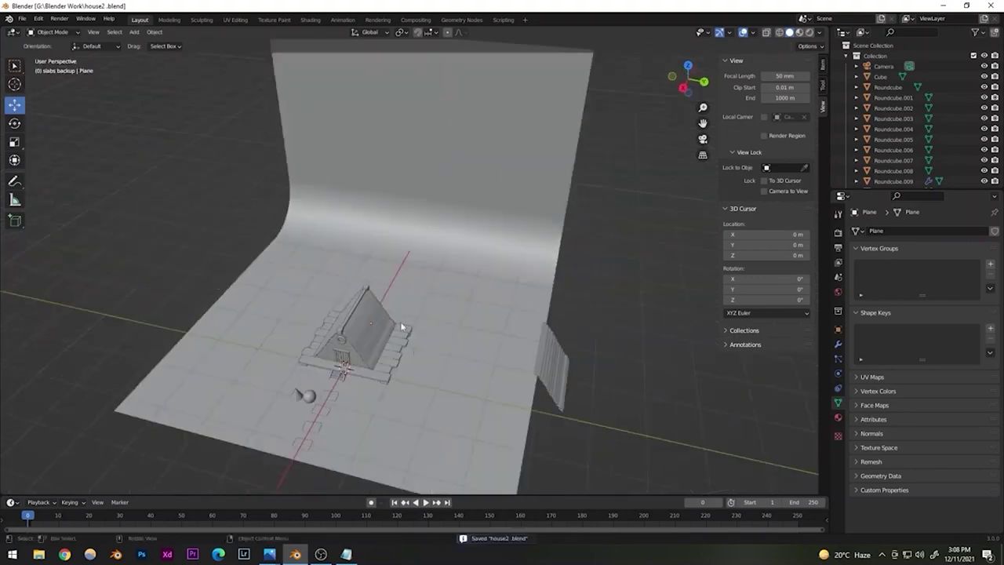
{"action": "scroll", "coordinate": [401, 327], "scroll_direction": "up", "scroll_amount": 1}
{"action": "left_click", "coordinate": [703, 138]}
{"action": "left_click", "coordinate": [312, 172]}
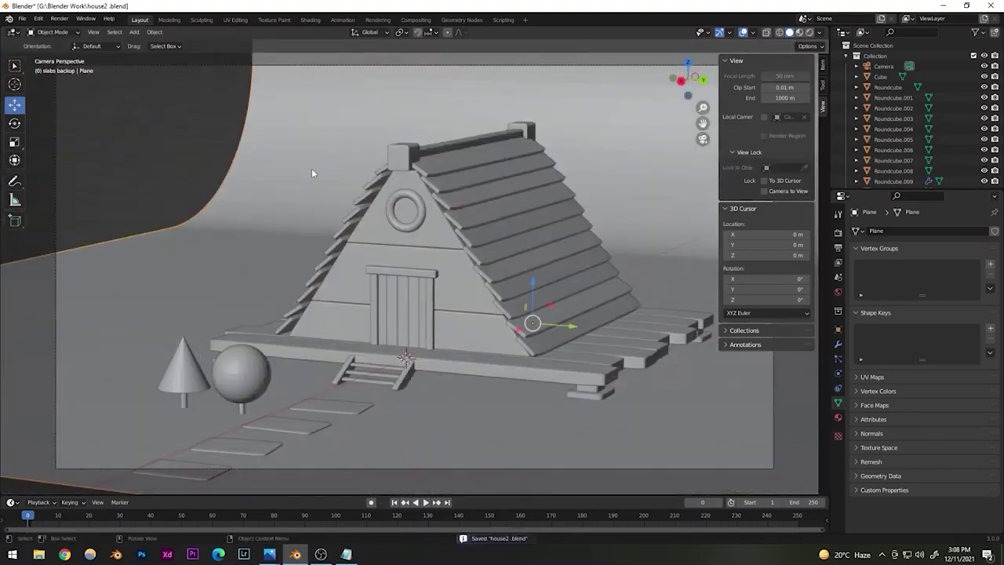
{"action": "key", "text": "r"}
{"action": "key", "text": "z"}
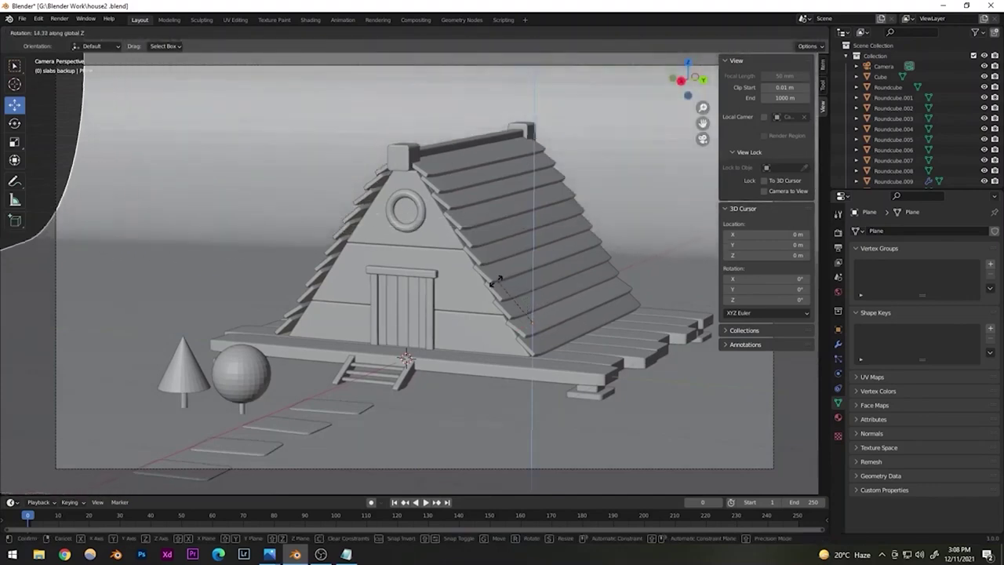
{"action": "left_click", "coordinate": [483, 280]}
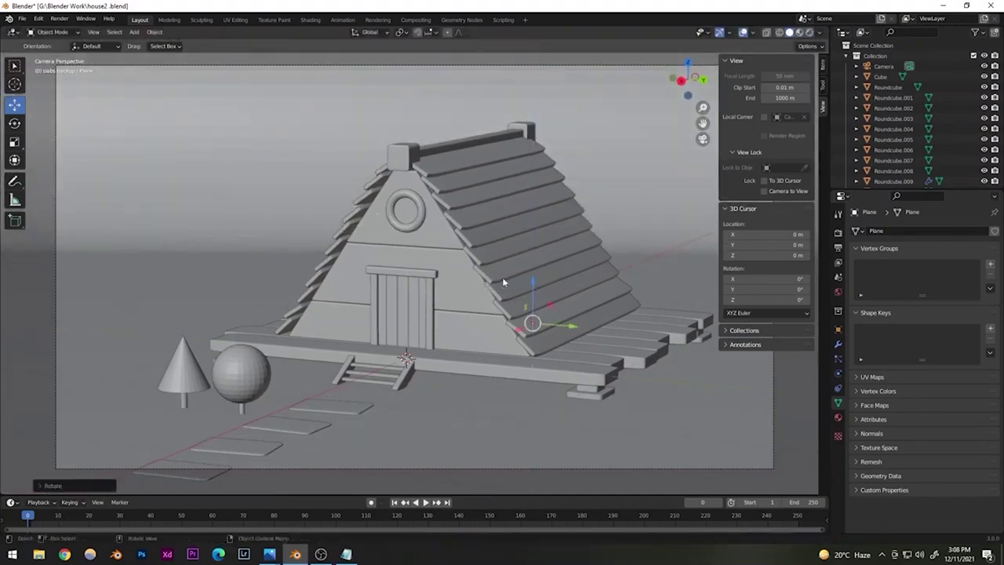
- Examine the rotated backdrop's coverage in the camera frame and its placement around the house from outside the camera
{"action": "scroll", "coordinate": [454, 252], "scroll_direction": "down", "scroll_amount": 3}
{"action": "scroll", "coordinate": [453, 253], "scroll_direction": "up", "scroll_amount": 3}
{"action": "left_click", "coordinate": [701, 144]}
{"action": "middle_click_drag", "start_coordinate": [388, 270], "coordinate": [367, 269]}
{"action": "scroll", "coordinate": [345, 263], "scroll_direction": "down", "scroll_amount": 6}
{"action": "scroll", "coordinate": [333, 271], "scroll_direction": "up", "scroll_amount": 3}
{"action": "scroll", "coordinate": [332, 271], "scroll_direction": "up", "scroll_amount": 2}
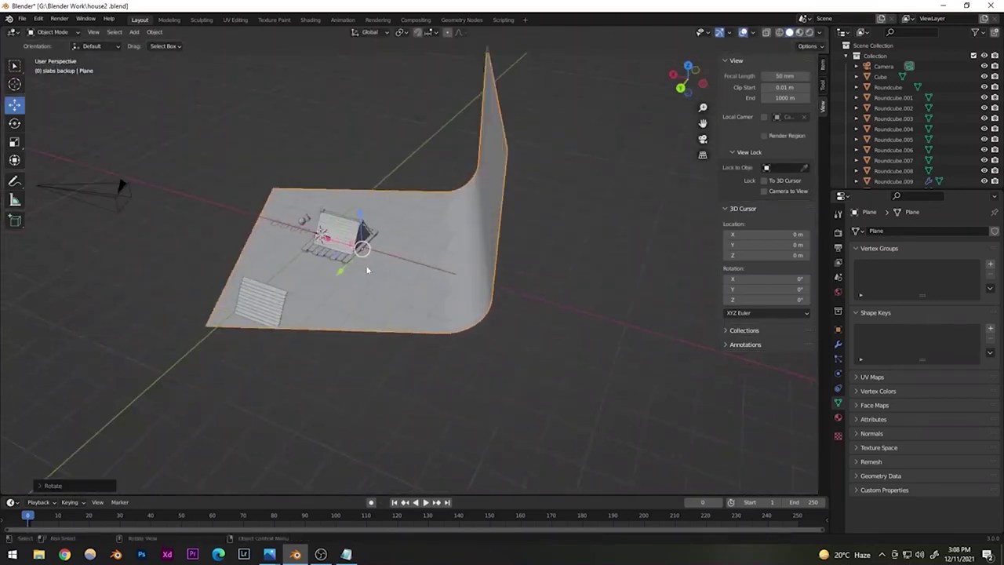
- Reposition the curved backdrop plane around the house and check its framing through the camera
{"action": "key", "text": "g"}
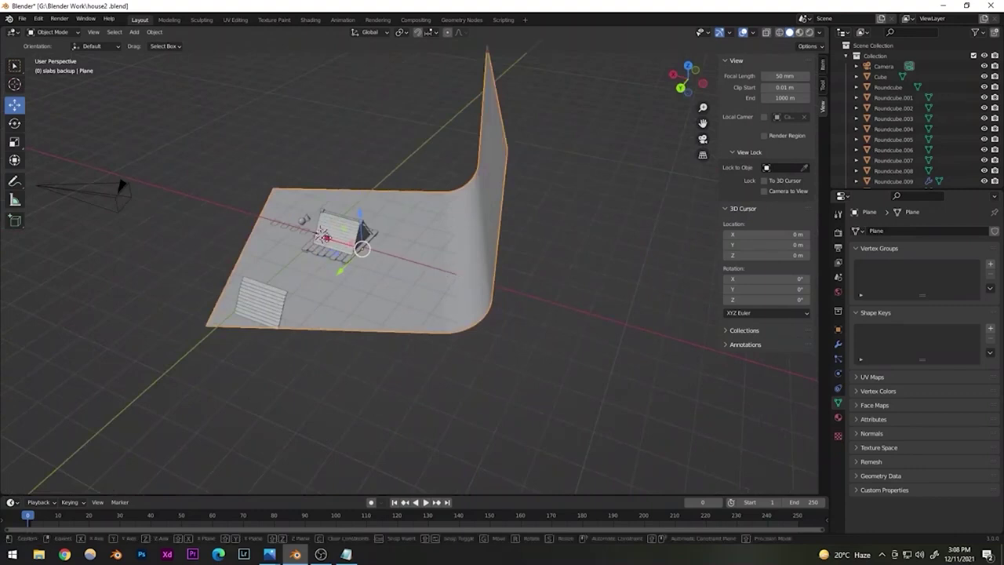
{"action": "left_click", "coordinate": [354, 279]}
{"action": "key", "text": "KP_0"}
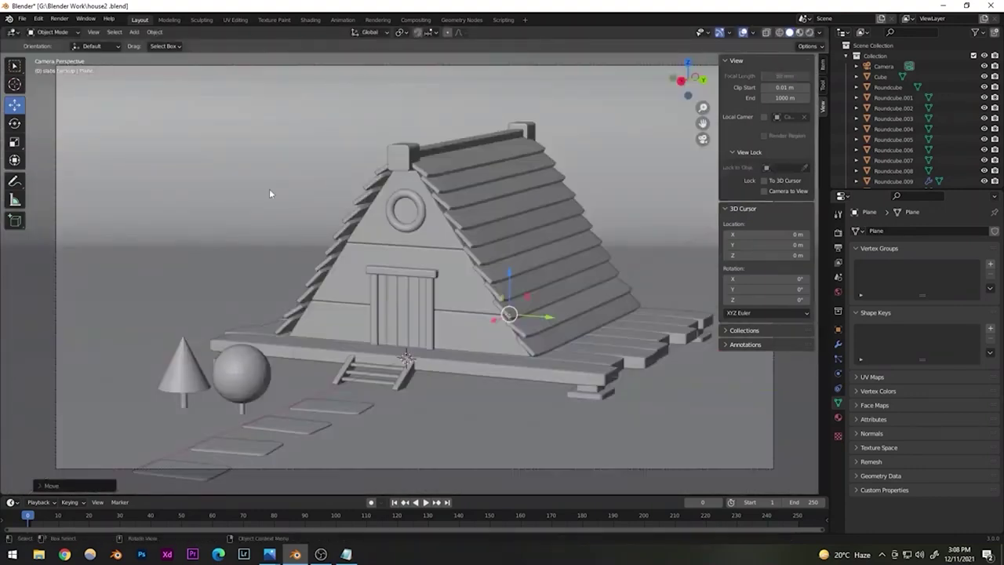
{"action": "left_click", "coordinate": [246, 157]}
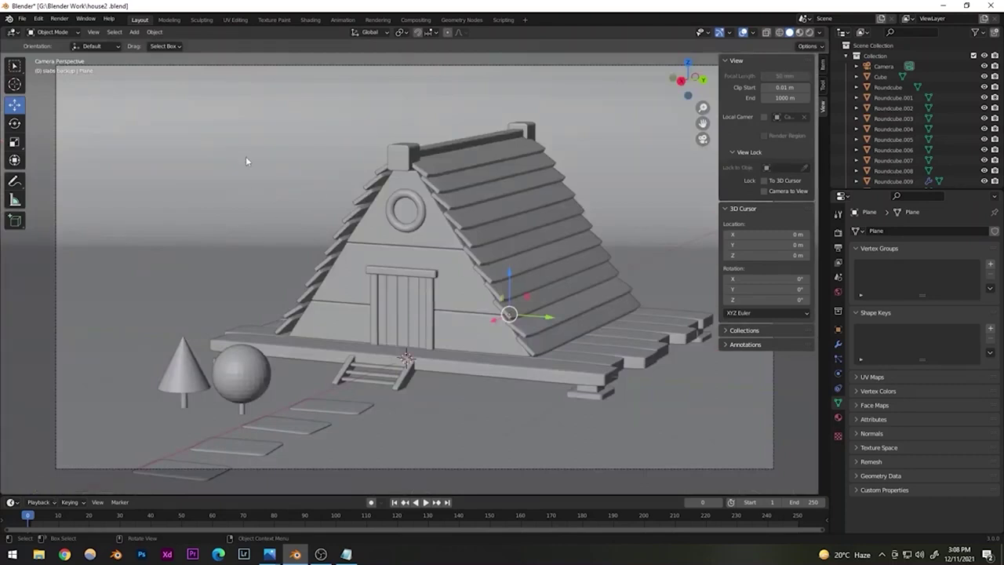
{"action": "left_click", "coordinate": [702, 139]}
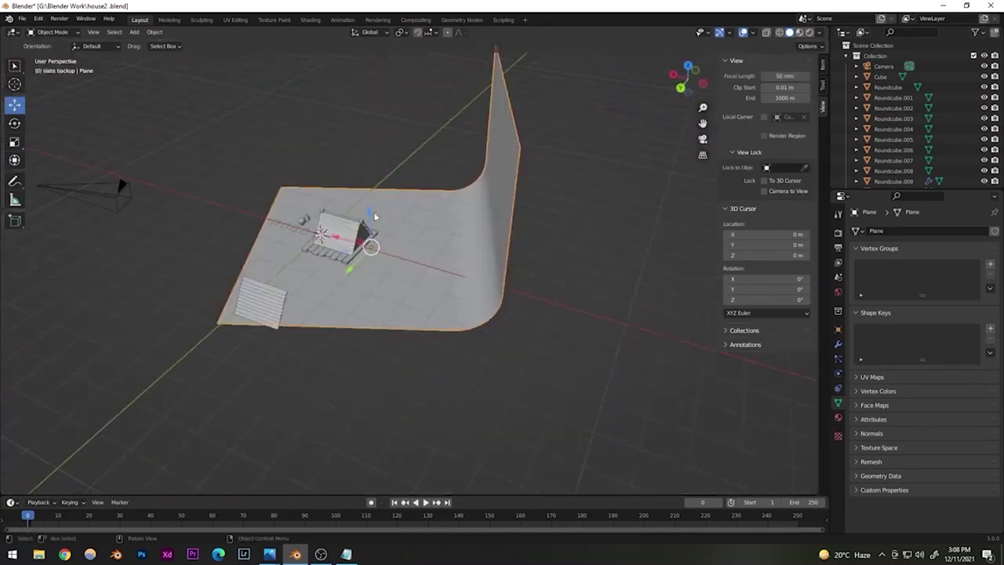
- Apply smooth shading to the curved backdrop plane and save the file
{"action": "right_click", "coordinate": [448, 227]}
{"action": "left_click", "coordinate": [424, 225]}
{"action": "key", "text": "alt+a"}
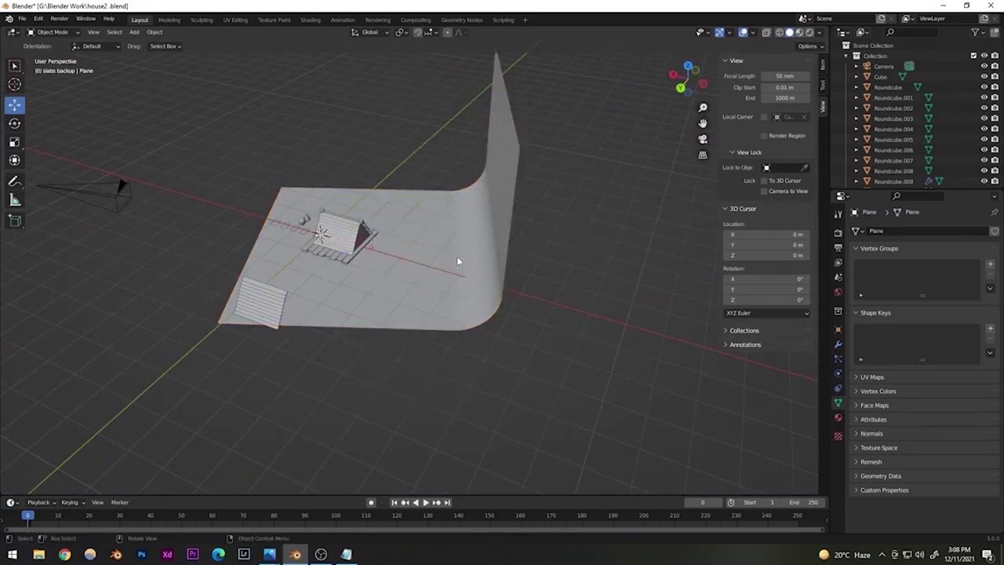
{"action": "middle_click_drag", "start_coordinate": [458, 261], "coordinate": [420, 233]}
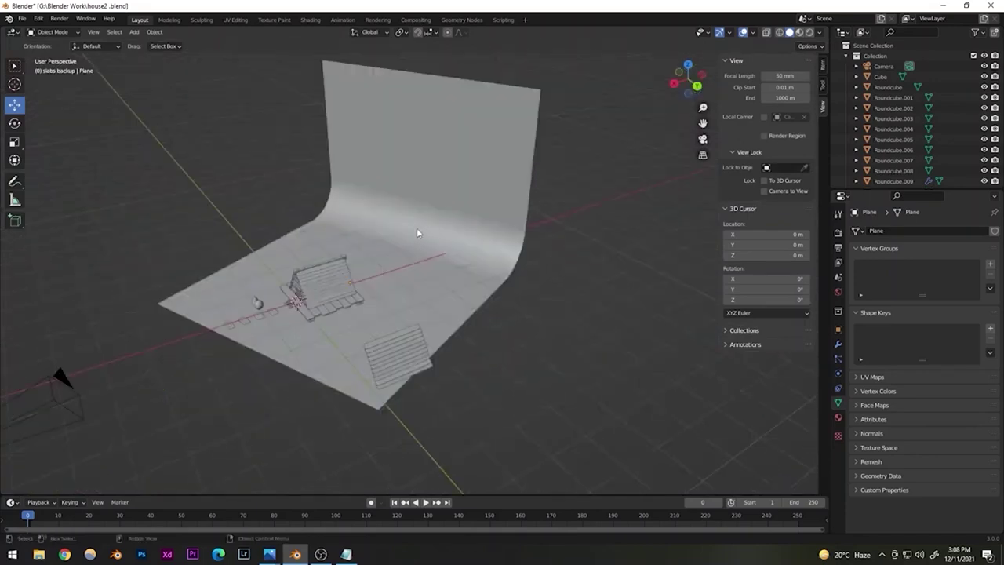
{"action": "scroll", "coordinate": [416, 228], "scroll_direction": "up", "scroll_amount": 6}
{"action": "middle_click_drag", "start_coordinate": [374, 363], "coordinate": [320, 272]}
{"action": "scroll", "coordinate": [374, 265], "scroll_direction": "up", "scroll_amount": 2}
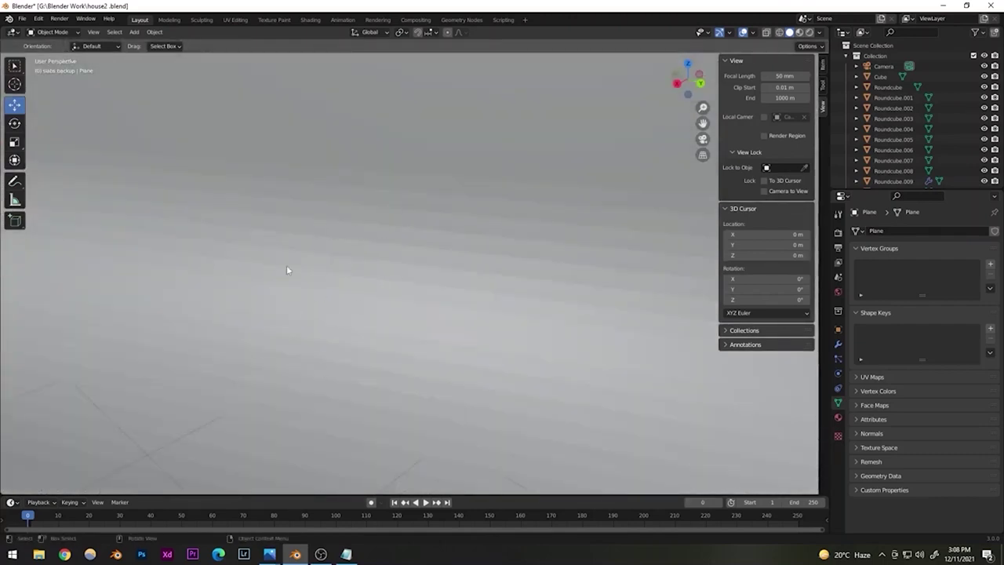
{"action": "right_click", "coordinate": [358, 209]}
{"action": "left_click", "coordinate": [350, 207]}
{"action": "scroll", "coordinate": [322, 290], "scroll_direction": "down", "scroll_amount": 5}
{"action": "middle_click_drag", "start_coordinate": [354, 307], "coordinate": [367, 298]}
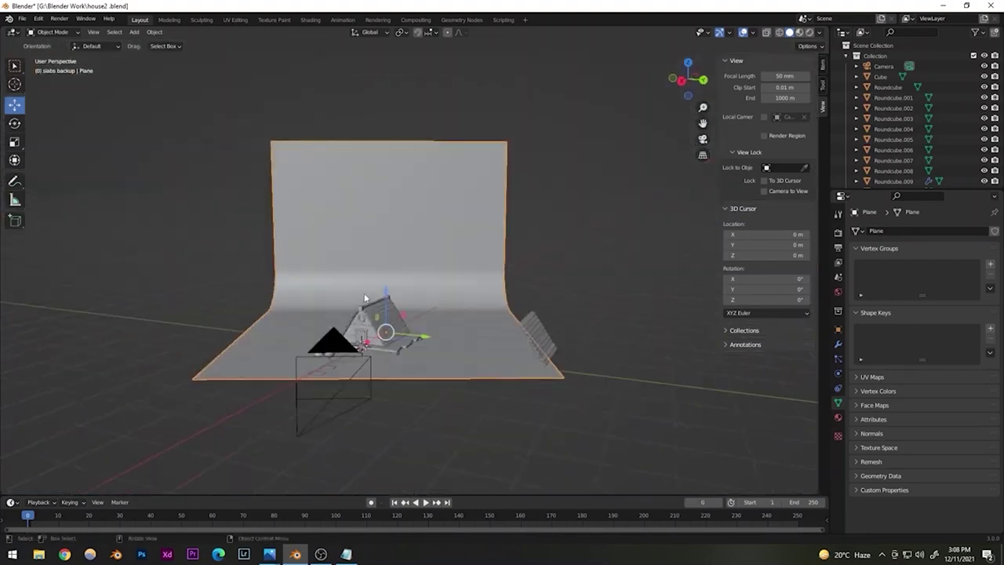
{"action": "key", "text": "ctrl+s"}
- Apply smooth shading to the sphere foliage of the round tree beside the path
{"action": "middle_click_drag", "start_coordinate": [455, 310], "coordinate": [541, 213], "text": "shift"}
{"action": "scroll", "coordinate": [450, 247], "scroll_direction": "up", "scroll_amount": 2}
{"action": "scroll", "coordinate": [450, 247], "scroll_direction": "up", "scroll_amount": 6}
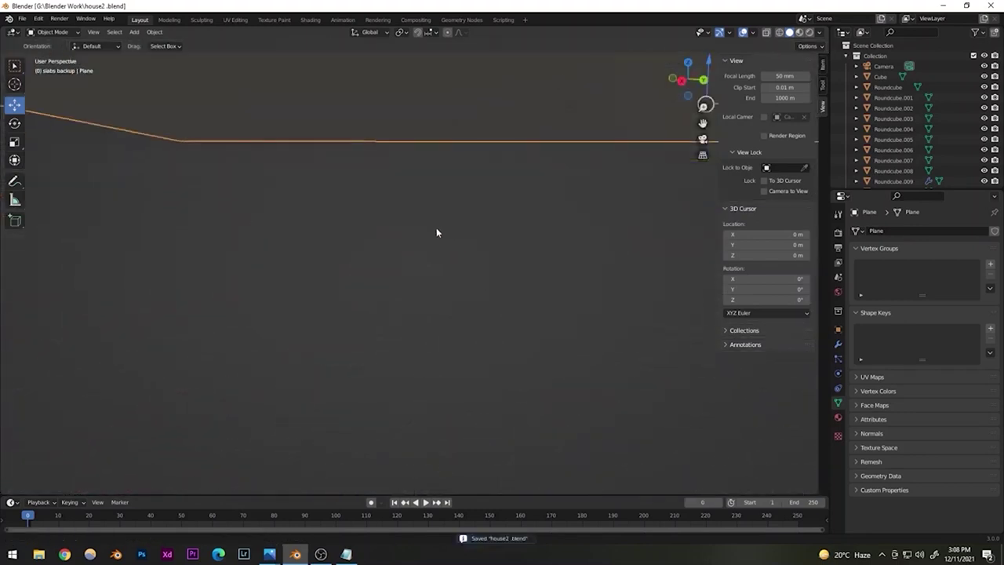
{"action": "middle_click_drag", "start_coordinate": [437, 231], "coordinate": [371, 296], "text": "shift"}
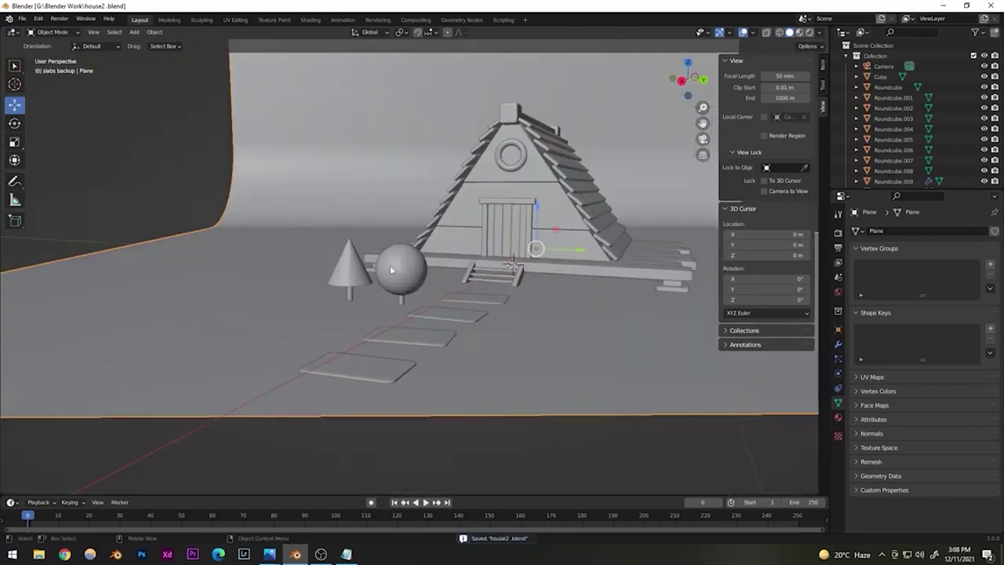
{"action": "left_click", "coordinate": [354, 277]}
{"action": "right_click", "coordinate": [354, 277]}
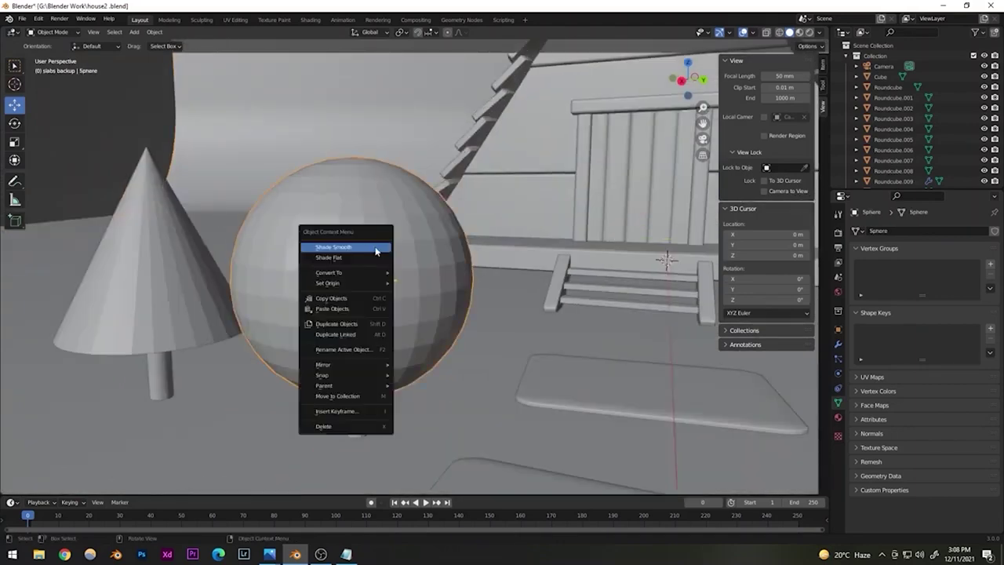
{"action": "left_click", "coordinate": [355, 248]}
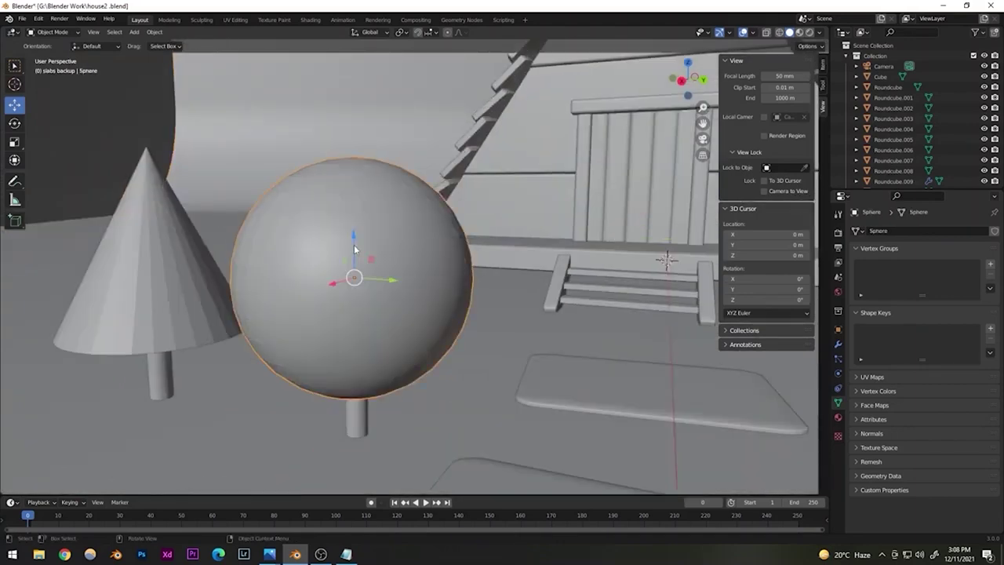
- Apply smooth shading to the cone foliage of the neighbouring tree
{"action": "left_click", "coordinate": [202, 282]}
{"action": "right_click", "coordinate": [137, 265]}
{"action": "left_click", "coordinate": [137, 265]}
{"action": "scroll", "coordinate": [292, 265], "scroll_direction": "down", "scroll_amount": 5}
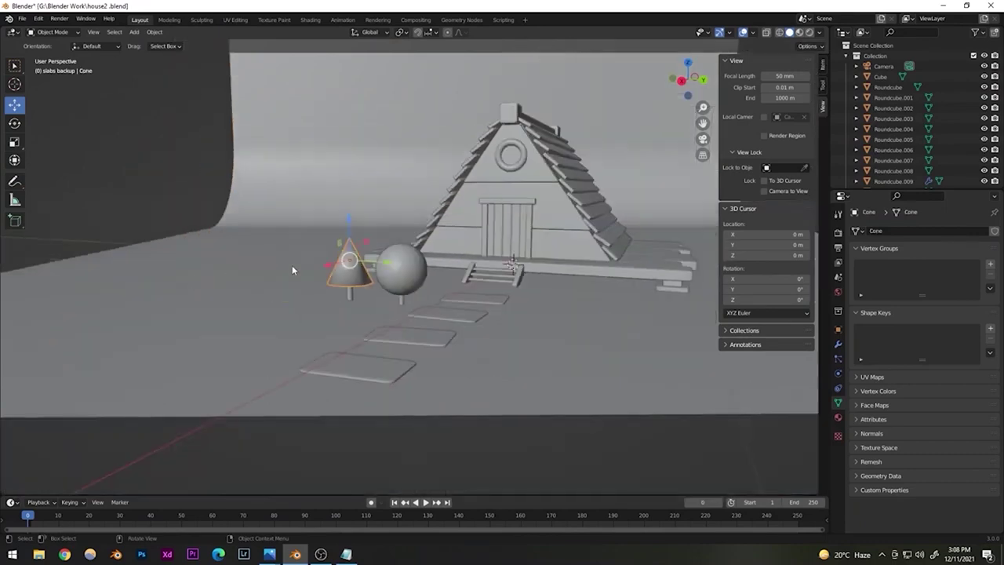
- Add an Edge Split modifier to the cone foliage
{"action": "middle_click_drag", "start_coordinate": [292, 265], "coordinate": [369, 271]}
{"action": "scroll", "coordinate": [512, 302], "scroll_direction": "up", "scroll_amount": 7}
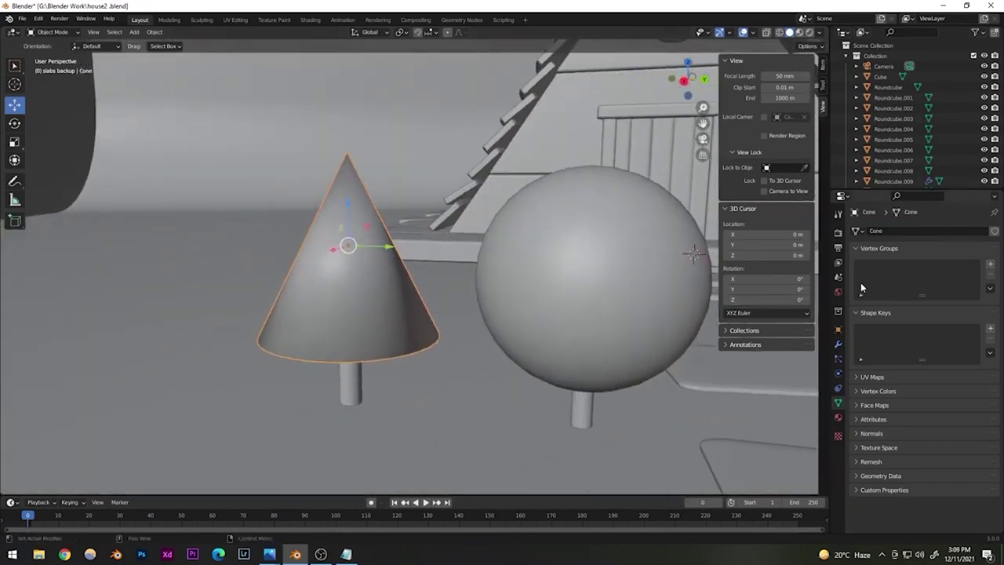
{"action": "left_click", "coordinate": [837, 343]}
{"action": "left_click", "coordinate": [872, 232]}
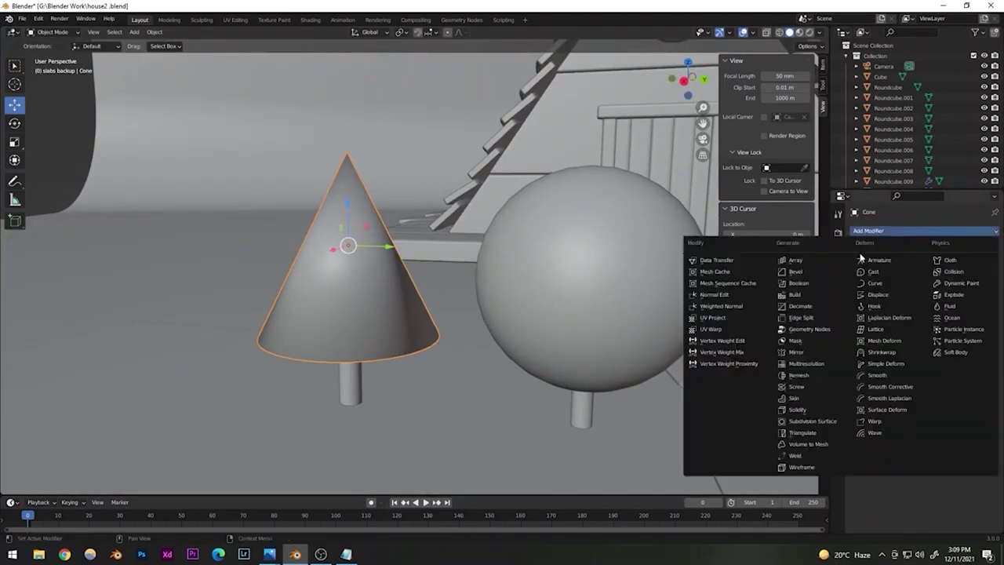
{"action": "left_click", "coordinate": [800, 318]}
- Deselect the cone and examine the shading of both trees up close and in the whole scene
{"action": "scroll", "coordinate": [284, 299], "scroll_direction": "up", "scroll_amount": 5}
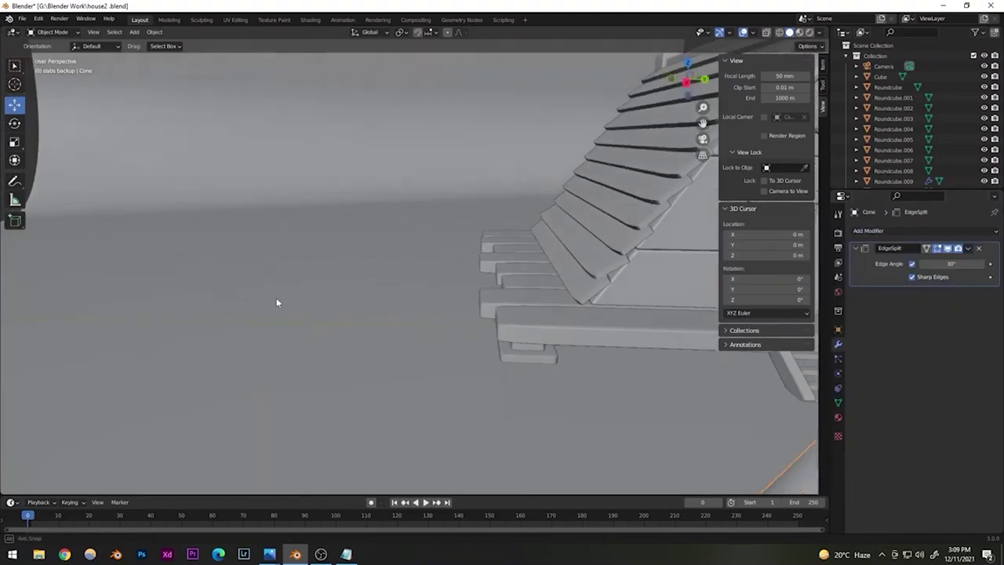
{"action": "middle_click_drag", "start_coordinate": [276, 301], "coordinate": [260, 295]}
{"action": "scroll", "coordinate": [460, 317], "scroll_direction": "down", "scroll_amount": 8}
{"action": "left_click", "coordinate": [223, 241]}
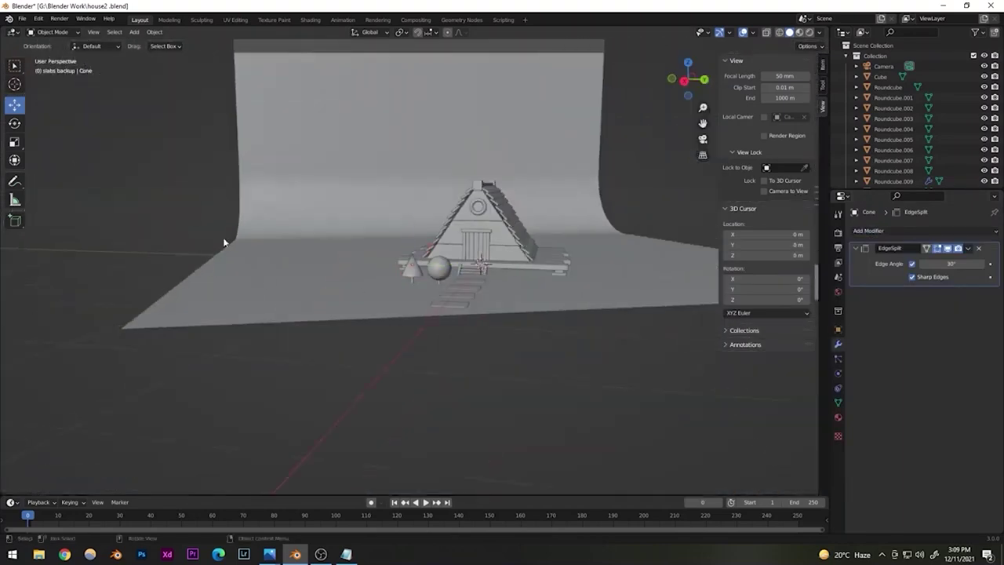
{"action": "scroll", "coordinate": [407, 298], "scroll_direction": "up", "scroll_amount": 8}
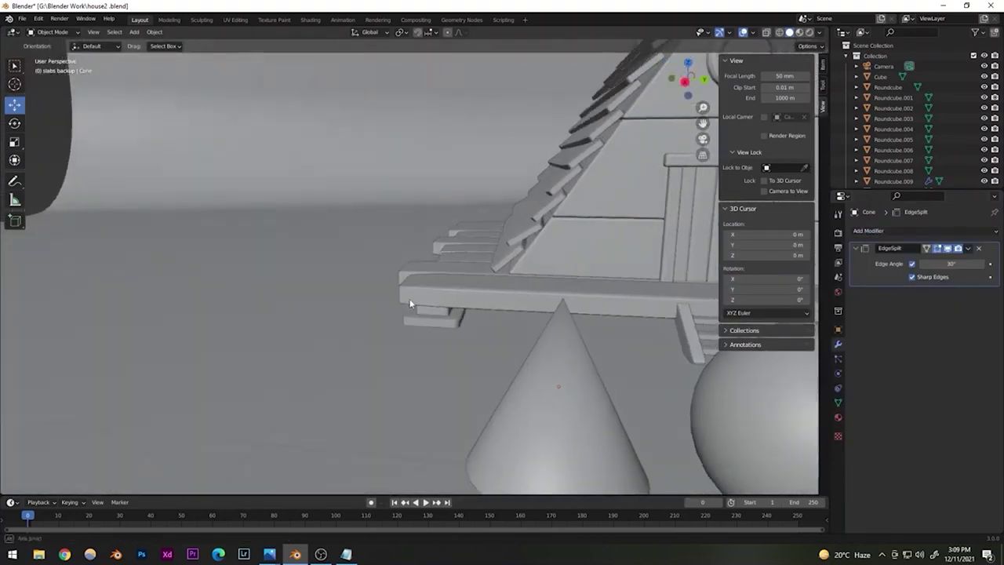
{"action": "key", "text": "KP_Decimal"}
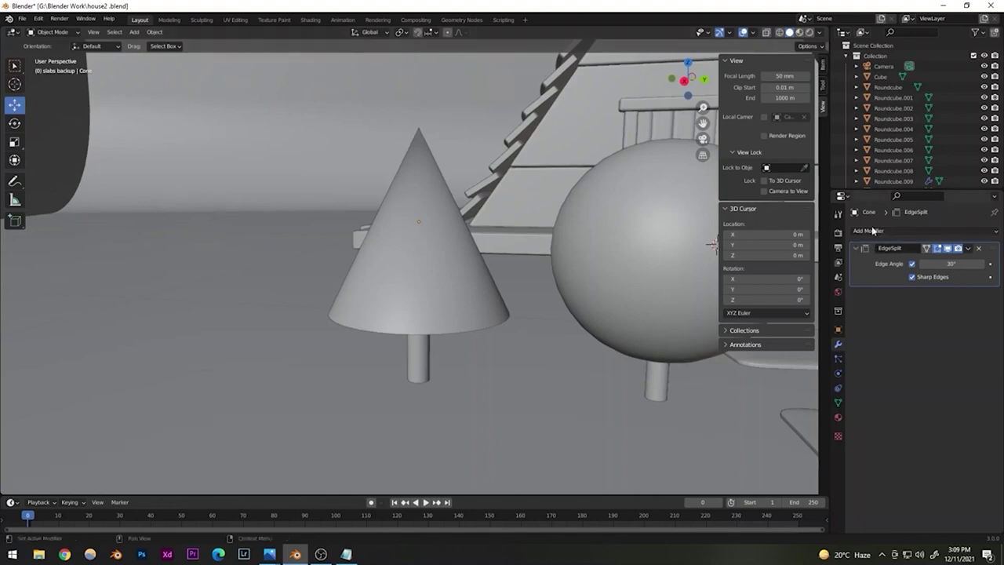
{"action": "scroll", "coordinate": [632, 221], "scroll_direction": "down", "scroll_amount": 10}
{"action": "scroll", "coordinate": [508, 274], "scroll_direction": "up", "scroll_amount": 4}
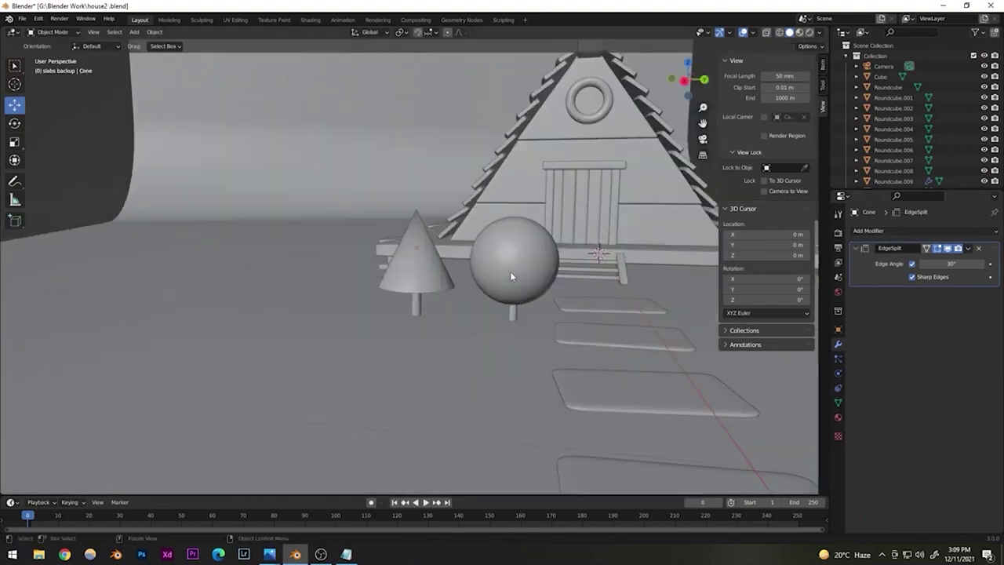
{"action": "key", "text": "KP_Decimal"}
{"action": "left_click_drag", "start_coordinate": [510, 274], "coordinate": [475, 296], "text": "shift"}
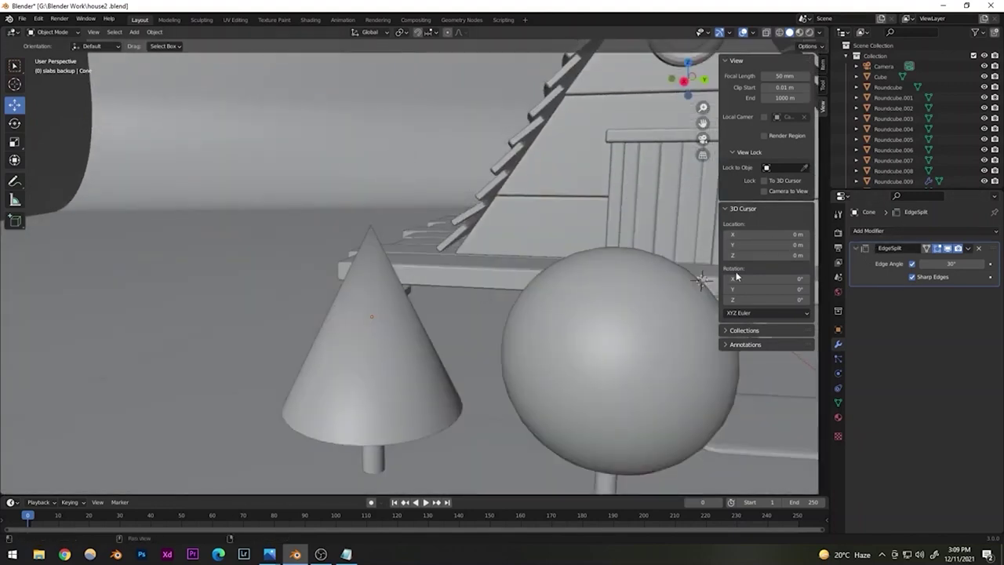
- Collapse the cone's Edge Split modifier settings and save the file
{"action": "left_click", "coordinate": [855, 249]}
{"action": "scroll", "coordinate": [470, 307], "scroll_direction": "down", "scroll_amount": 6}
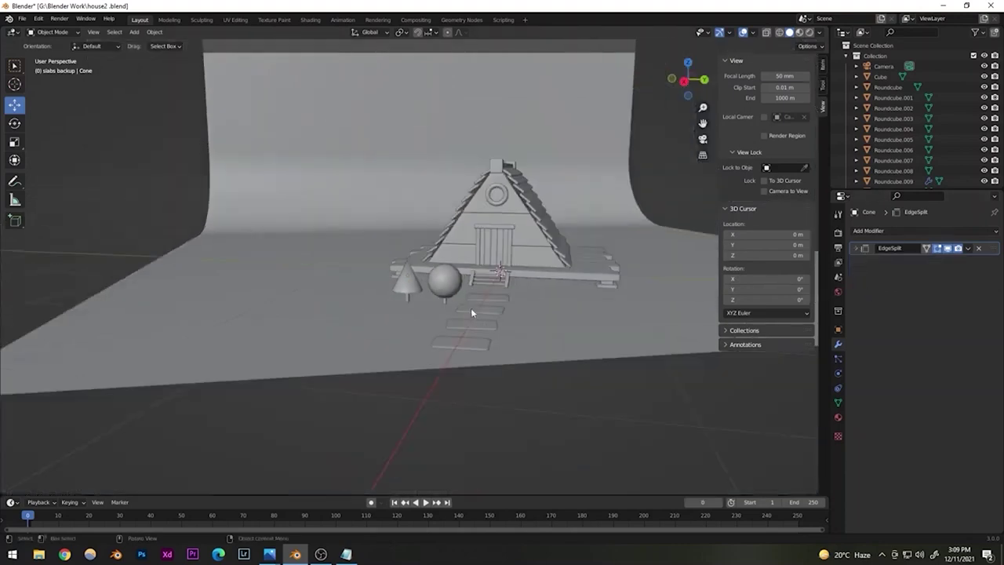
{"action": "middle_click_drag", "start_coordinate": [471, 307], "coordinate": [437, 320]}
{"action": "key", "text": "ctrl+s"}
- Apply smooth shading to the torus window frame above the door
{"action": "scroll", "coordinate": [477, 269], "scroll_direction": "up", "scroll_amount": 5}
{"action": "scroll", "coordinate": [436, 316], "scroll_direction": "down", "scroll_amount": 6}
{"action": "scroll", "coordinate": [405, 243], "scroll_direction": "up", "scroll_amount": 6}
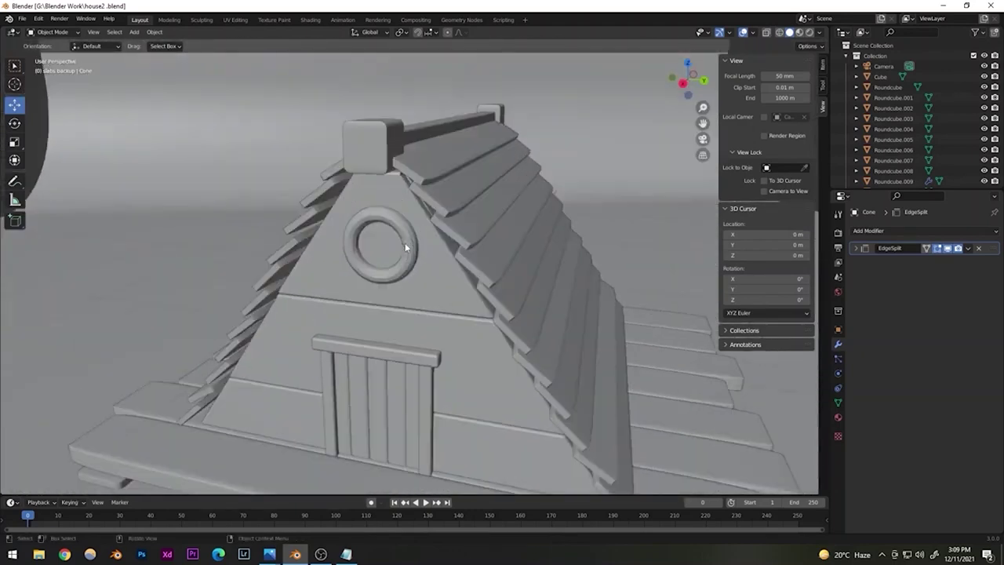
{"action": "left_click", "coordinate": [134, 32]}
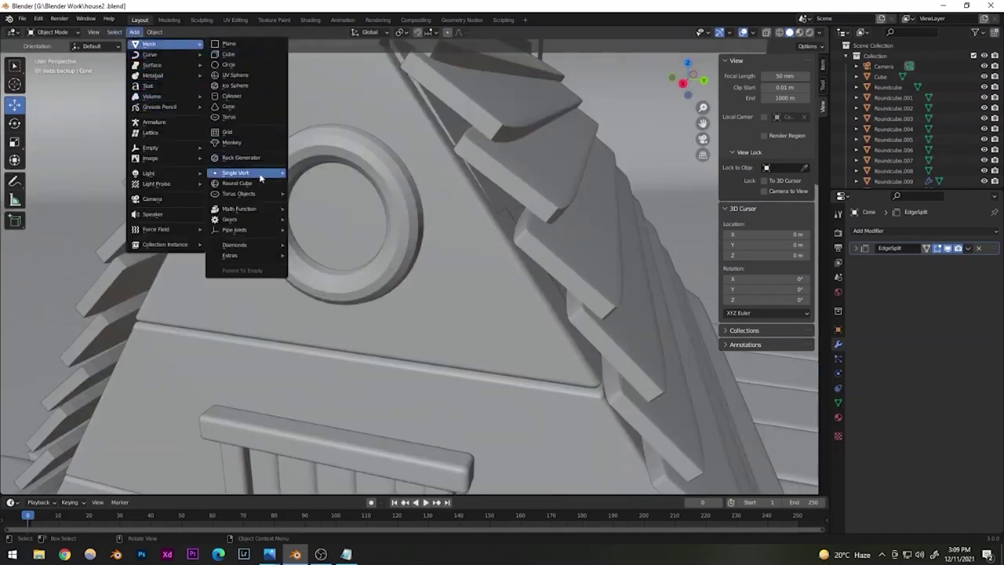
{"action": "left_click", "coordinate": [307, 253]}
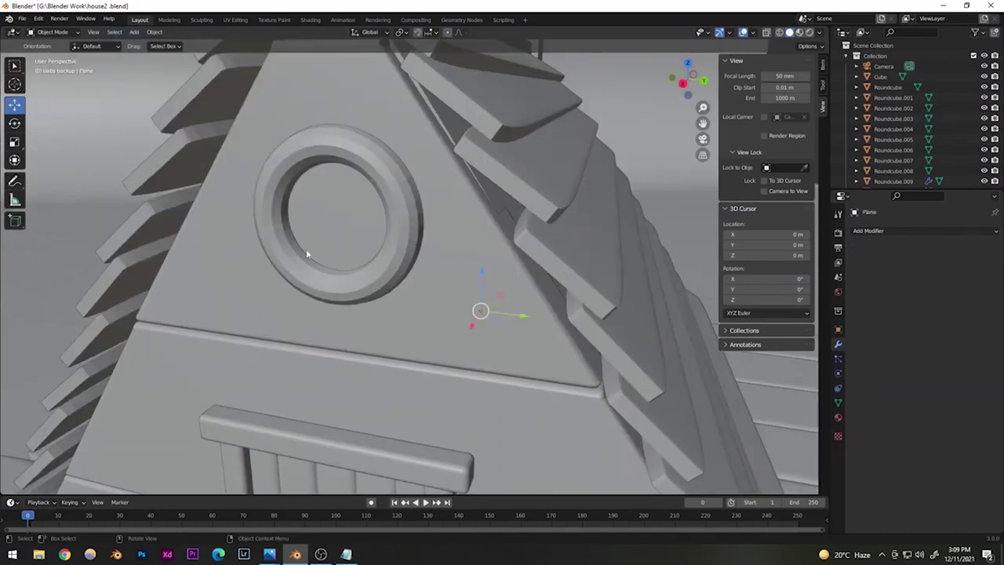
{"action": "left_click", "coordinate": [314, 155]}
{"action": "right_click", "coordinate": [317, 157]}
{"action": "left_click", "coordinate": [310, 147]}
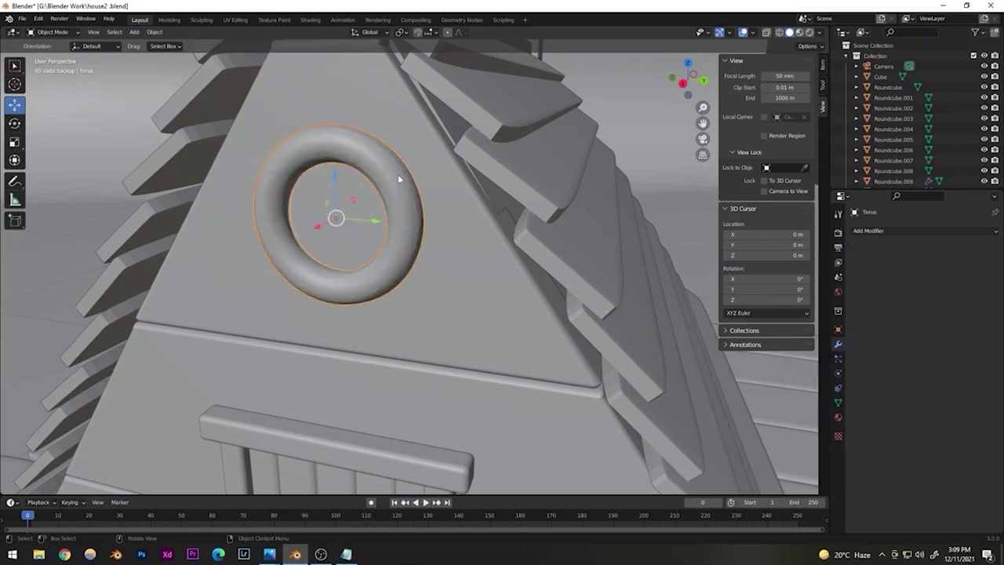
- Deselect the torus window frame, check the house front and save the file
{"action": "scroll", "coordinate": [361, 225], "scroll_direction": "down", "scroll_amount": 10}
{"action": "left_click", "coordinate": [640, 158]}
{"action": "scroll", "coordinate": [396, 273], "scroll_direction": "up", "scroll_amount": 8}
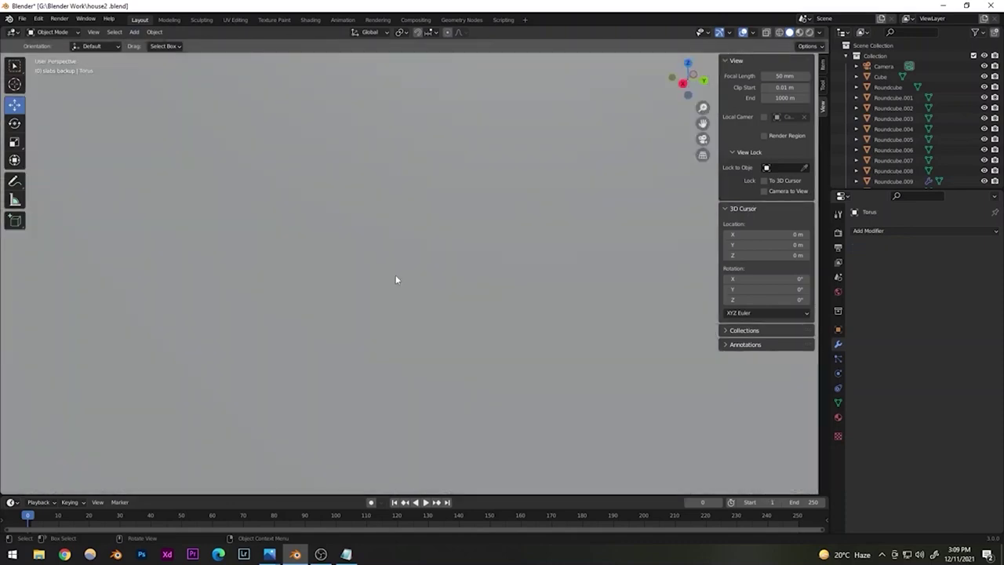
{"action": "scroll", "coordinate": [397, 271], "scroll_direction": "down", "scroll_amount": 4}
{"action": "middle_click_drag", "start_coordinate": [398, 271], "coordinate": [403, 258]}
{"action": "scroll", "coordinate": [403, 261], "scroll_direction": "down", "scroll_amount": 4}
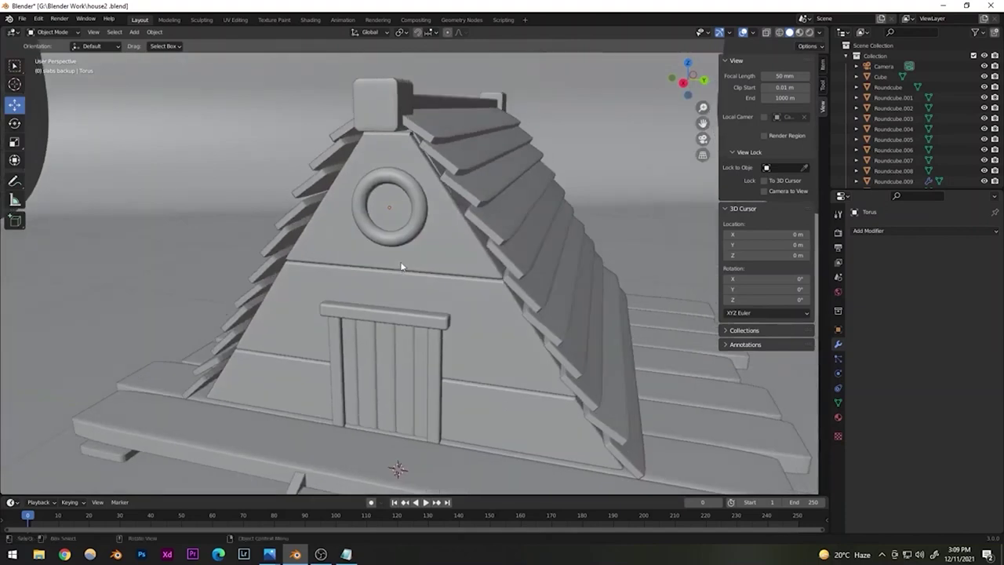
{"action": "key", "text": "ctrl+s"}
- Preview the camera view in rendered shading with Cycles as the render engine
{"action": "scroll", "coordinate": [401, 260], "scroll_direction": "down", "scroll_amount": 6}
{"action": "left_click", "coordinate": [702, 139]}
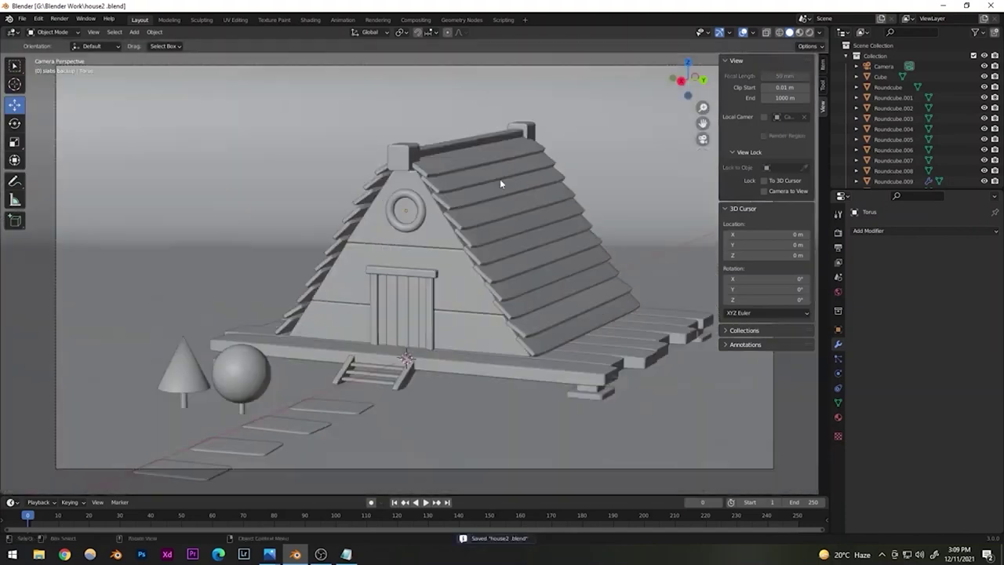
{"action": "left_click", "coordinate": [838, 233]}
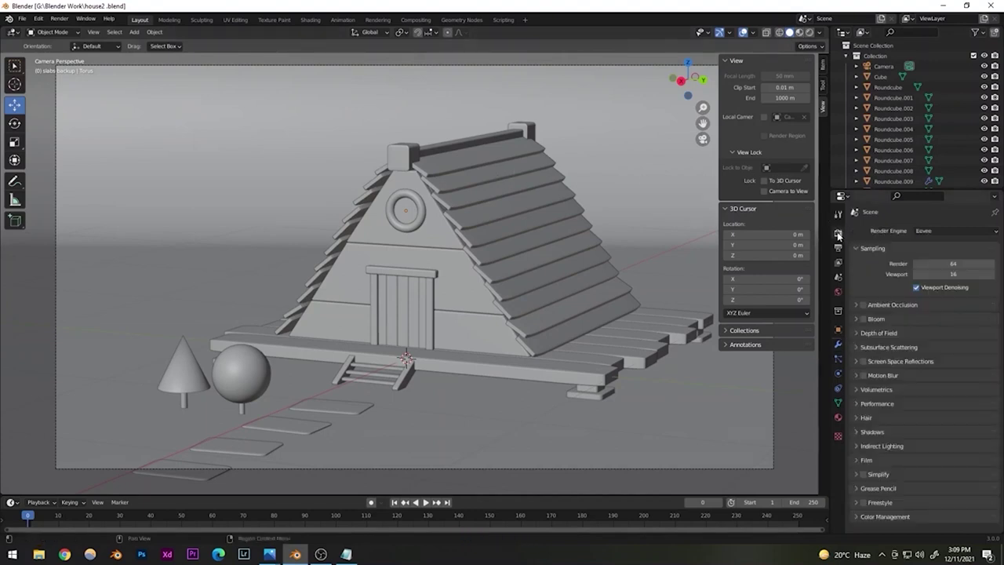
{"action": "left_click", "coordinate": [809, 33]}
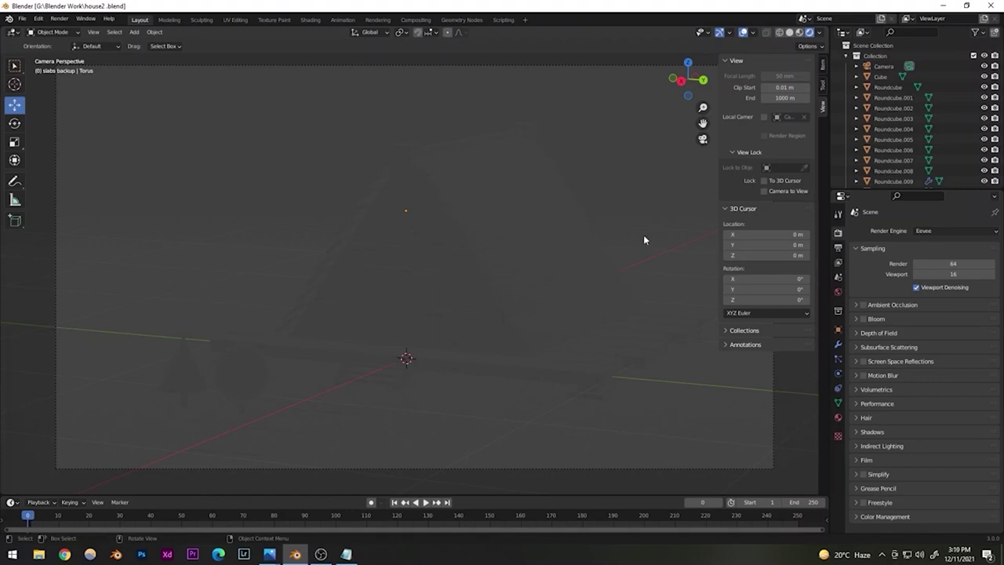
{"action": "left_click", "coordinate": [921, 232]}
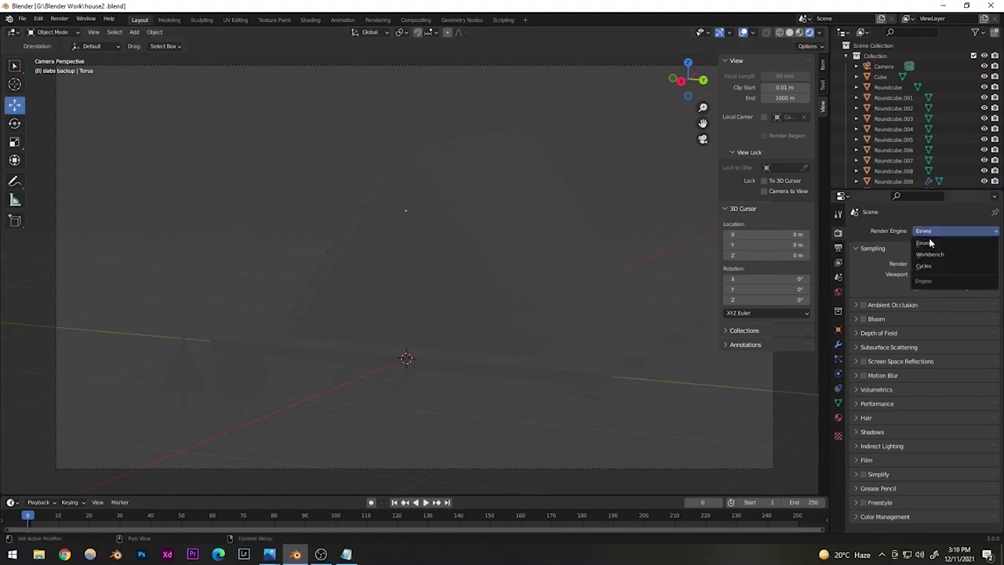
{"action": "left_click", "coordinate": [919, 266]}
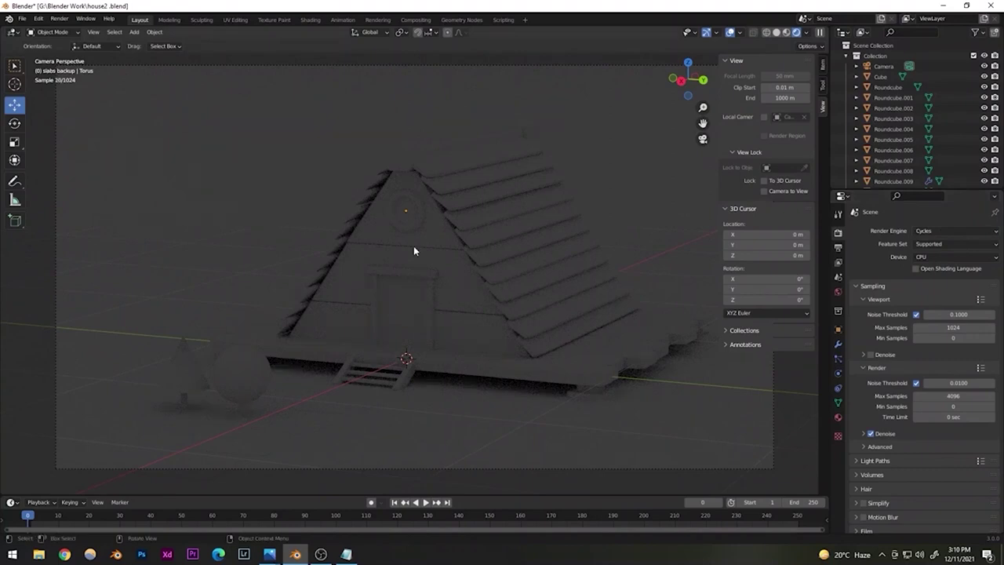
- Save the file and return the viewport to solid shading
{"action": "key", "text": "ctrl+s"}
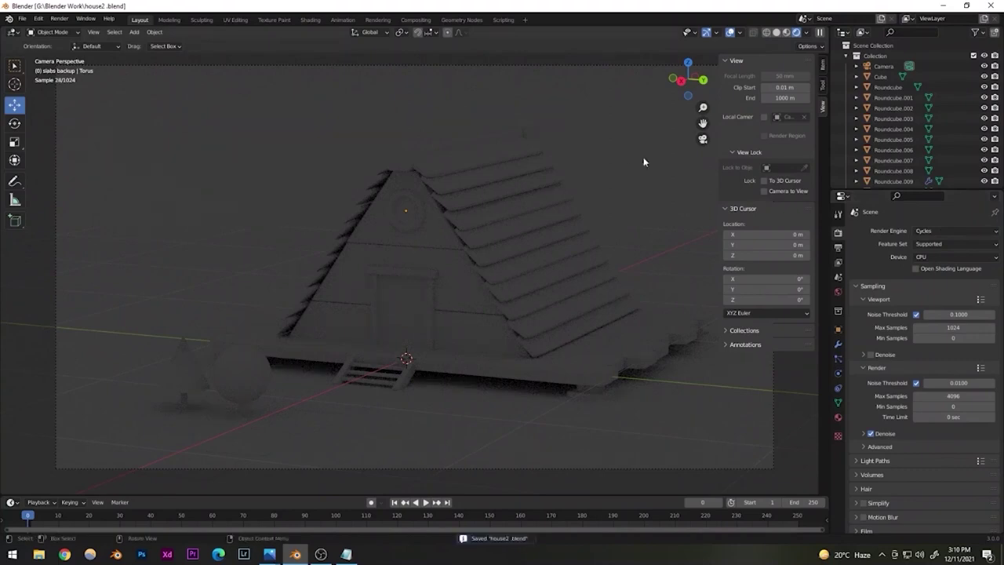
{"action": "left_click", "coordinate": [776, 33]}
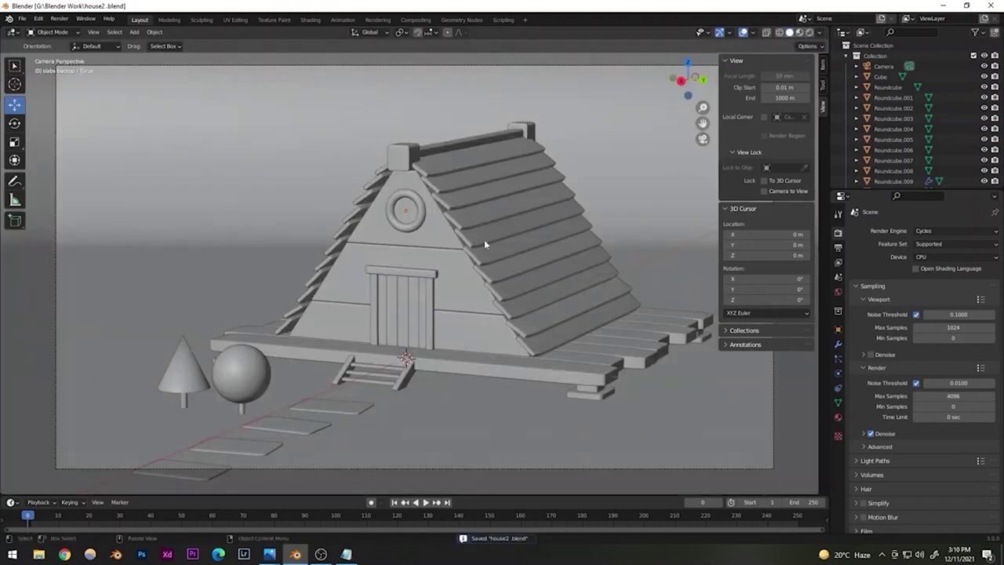
- Leave the camera view, look over the house from a free perspective and save the file
{"action": "left_click", "coordinate": [702, 138]}
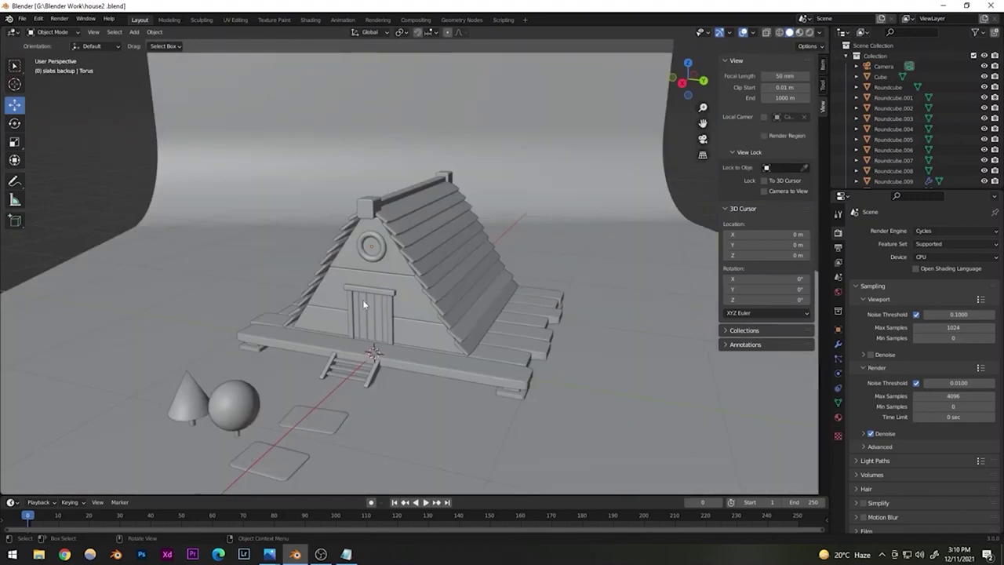
{"action": "mouse_move", "coordinate": [363, 300]}
{"action": "middle_mouse_down"}
{"action": "mouse_move", "coordinate": [345, 295]}
{"action": "mouse_move", "coordinate": [362, 296]}
{"action": "middle_mouse_up"}
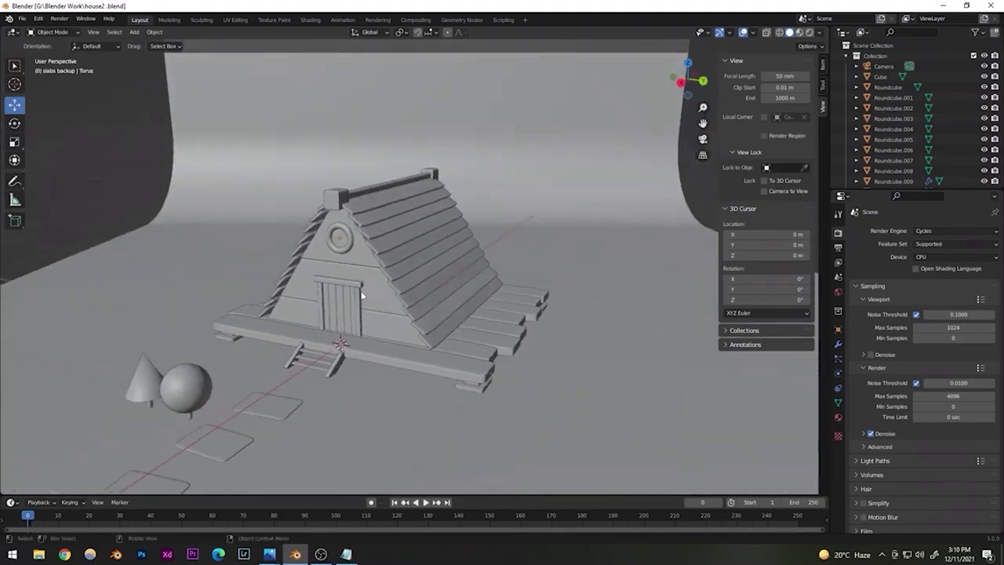
{"action": "key", "text": "ctrl+s"}
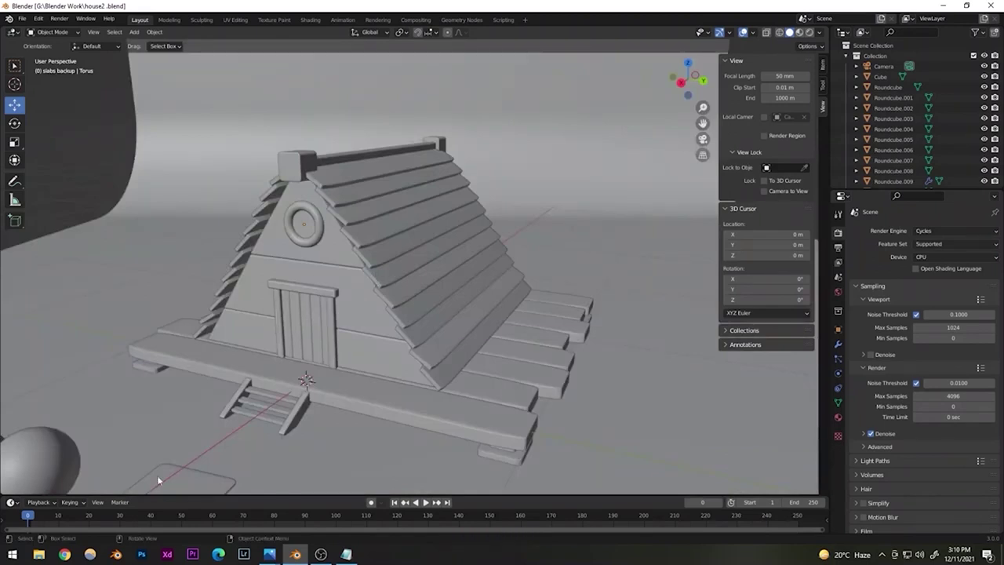
- Switch to Chrome, search Google Images for "hdri" and open the HDRI Sky 047 preview
{"action": "left_click", "coordinate": [64, 554]}
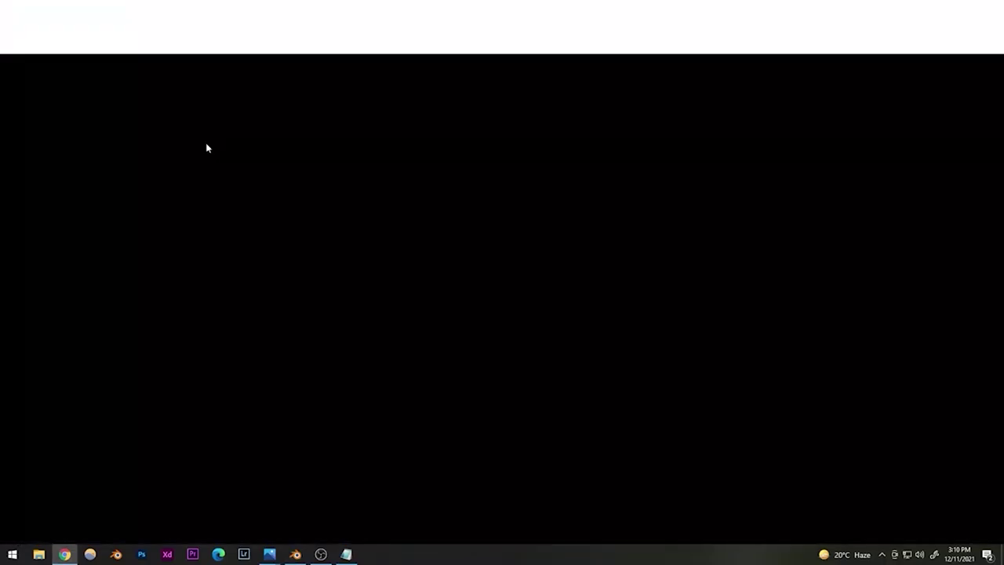
{"action": "type", "text": "hdri"}
{"action": "key", "text": "Return"}
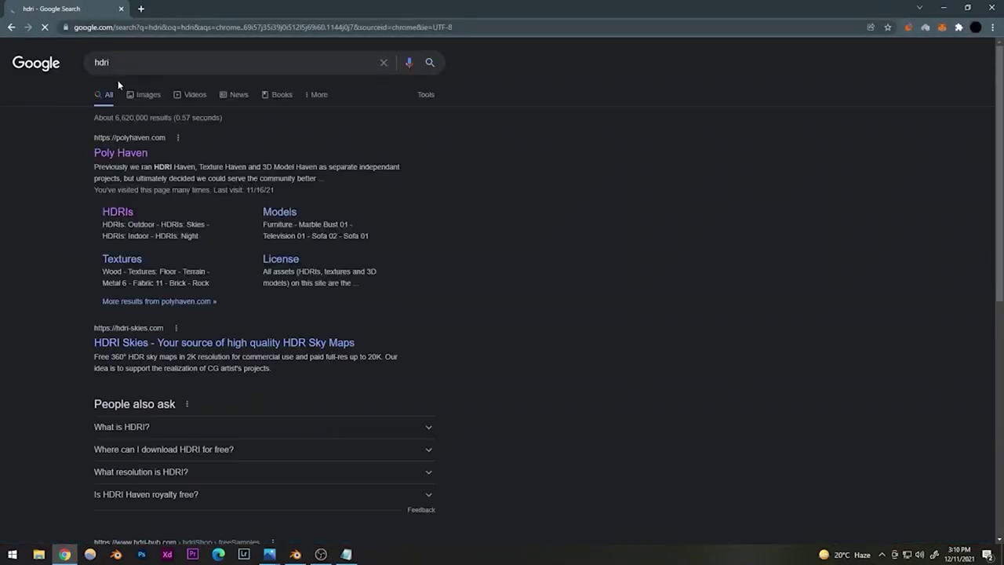
{"action": "left_click", "coordinate": [143, 95]}
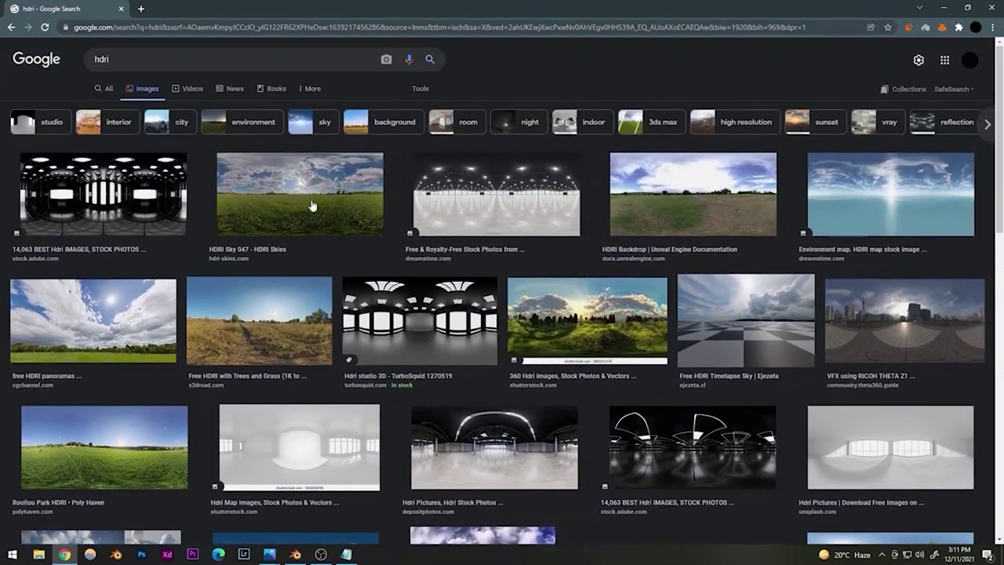
{"action": "left_click", "coordinate": [300, 203]}
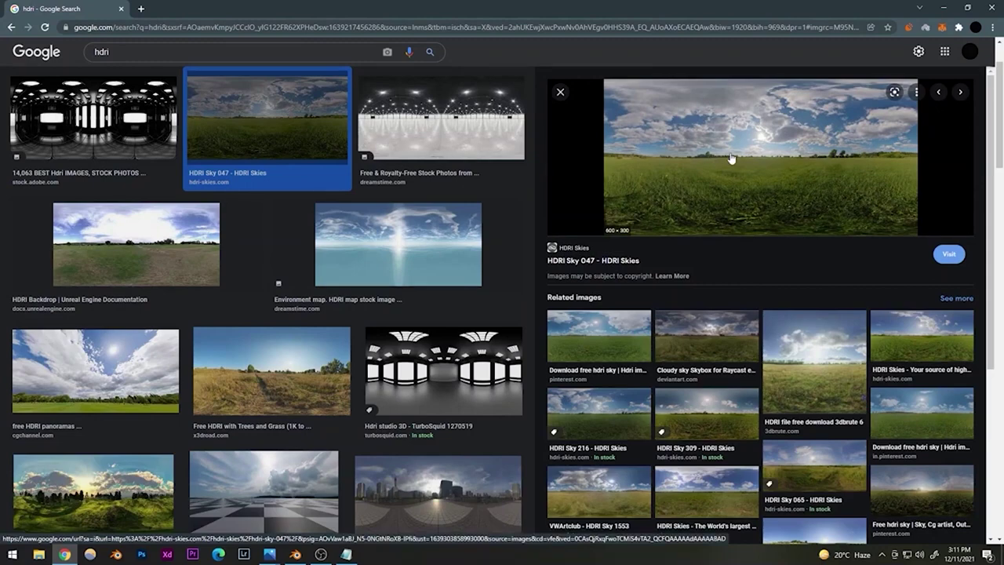
{"action": "left_click", "coordinate": [295, 553]}
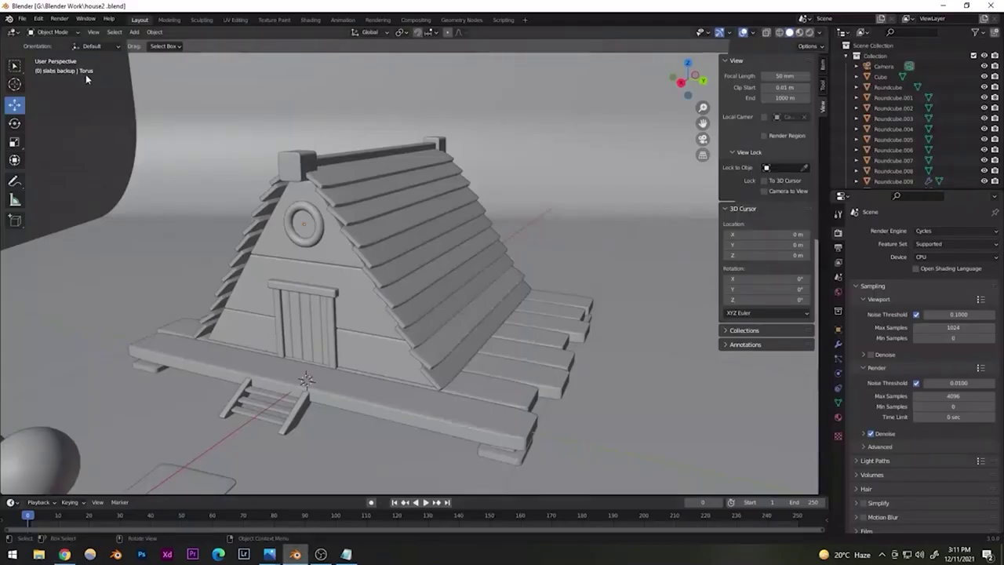
{"action": "left_click", "coordinate": [134, 32]}
{"action": "mouse_move", "coordinate": [163, 173]}
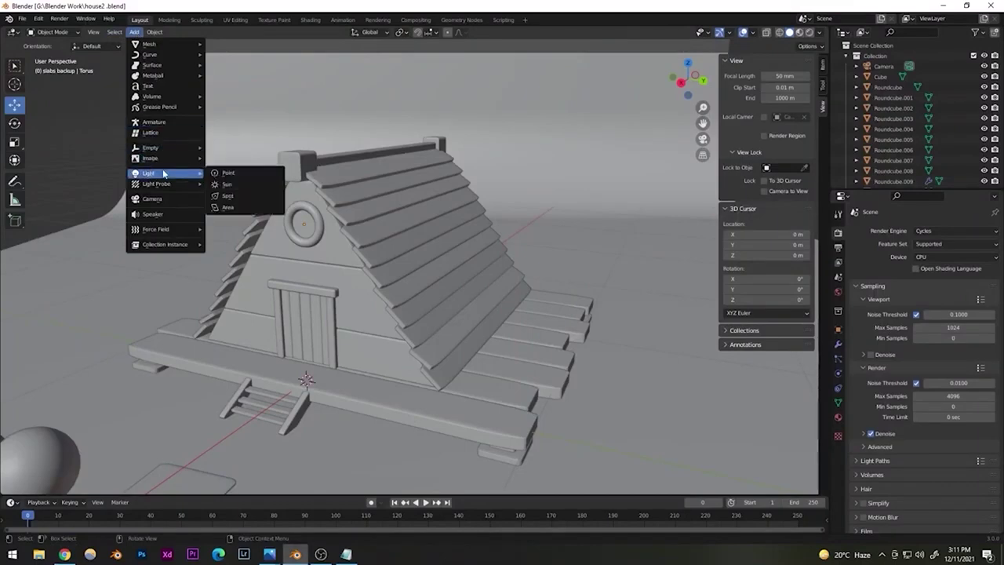
{"action": "left_click", "coordinate": [227, 173]}
{"action": "scroll", "coordinate": [347, 315], "scroll_direction": "down", "scroll_amount": 6}
{"action": "left_click_drag", "start_coordinate": [367, 311], "coordinate": [336, 326]}
{"action": "key", "text": "Delete"}
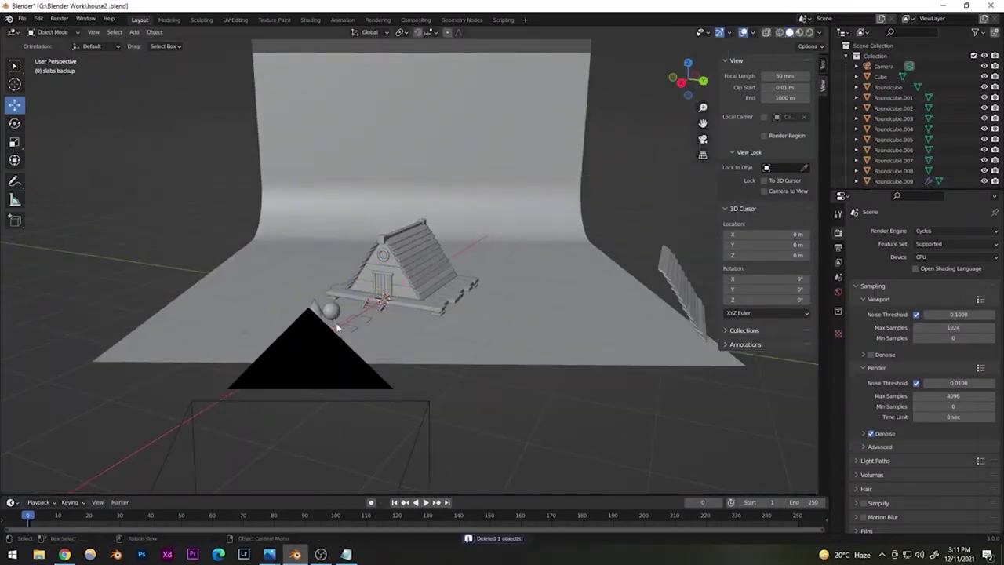
- In Chrome, go from the web results for "hdri" to Poly Haven's HDRI library and open the Dreifaltigkeitsberg page
{"action": "left_click", "coordinate": [64, 554]}
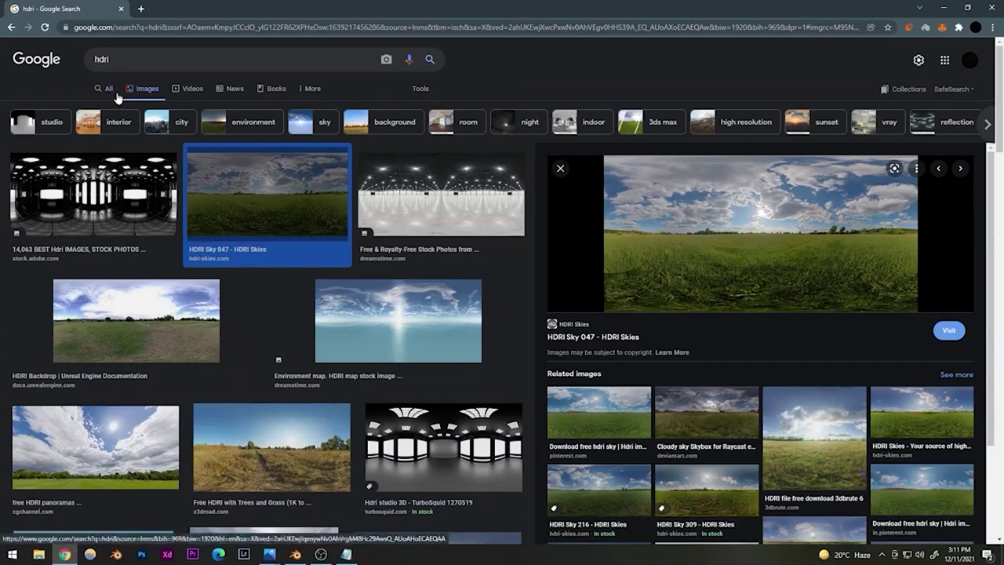
{"action": "left_click", "coordinate": [110, 93]}
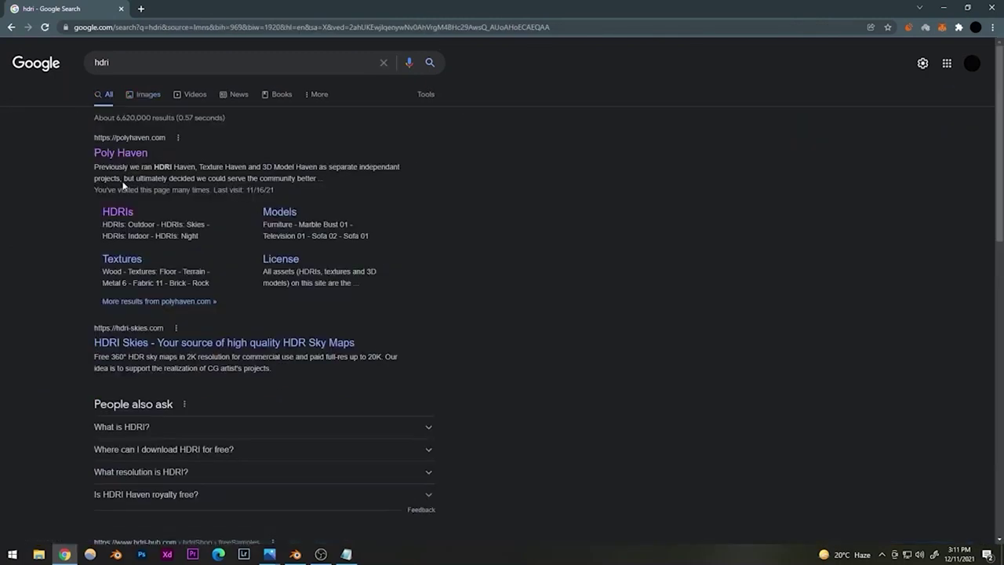
{"action": "left_click", "coordinate": [120, 153]}
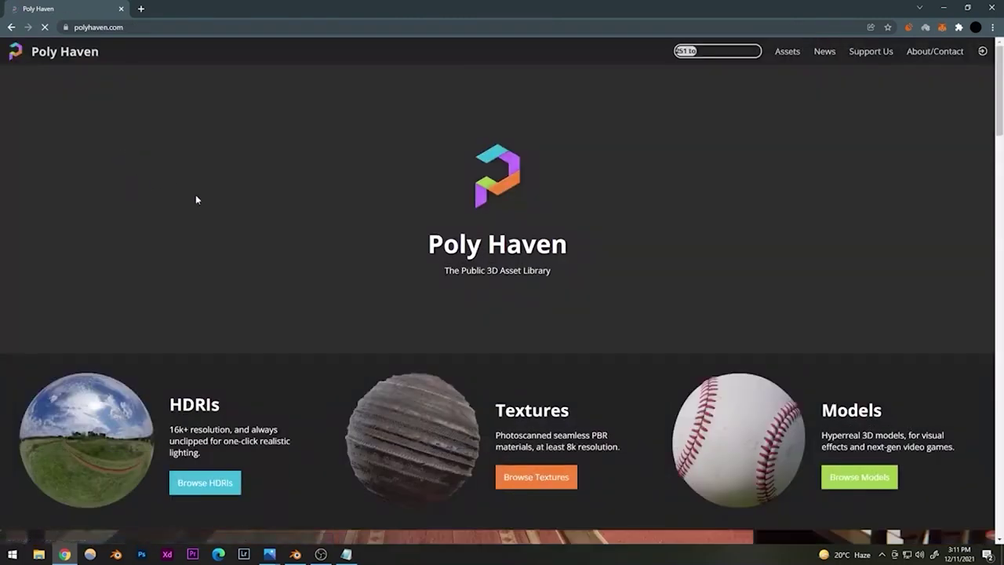
{"action": "scroll", "coordinate": [219, 311], "scroll_direction": "down", "scroll_amount": 2}
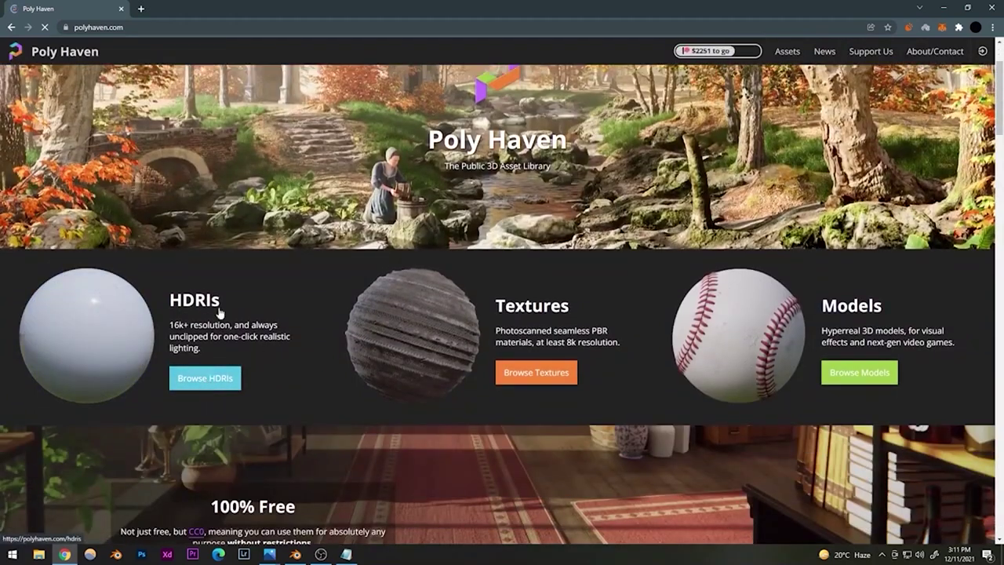
{"action": "left_click", "coordinate": [219, 312]}
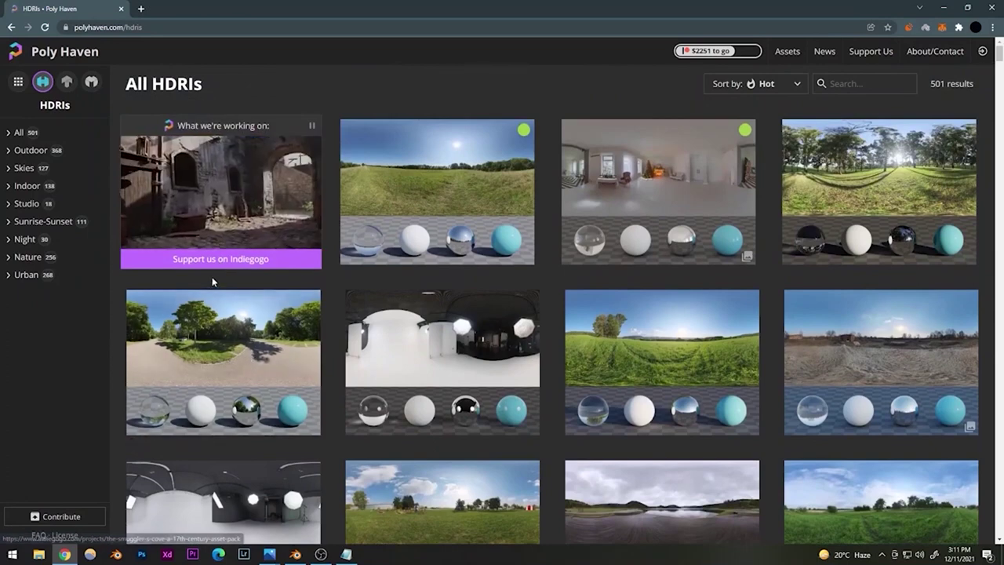
{"action": "right_click", "coordinate": [211, 277]}
{"action": "key", "text": "Escape"}
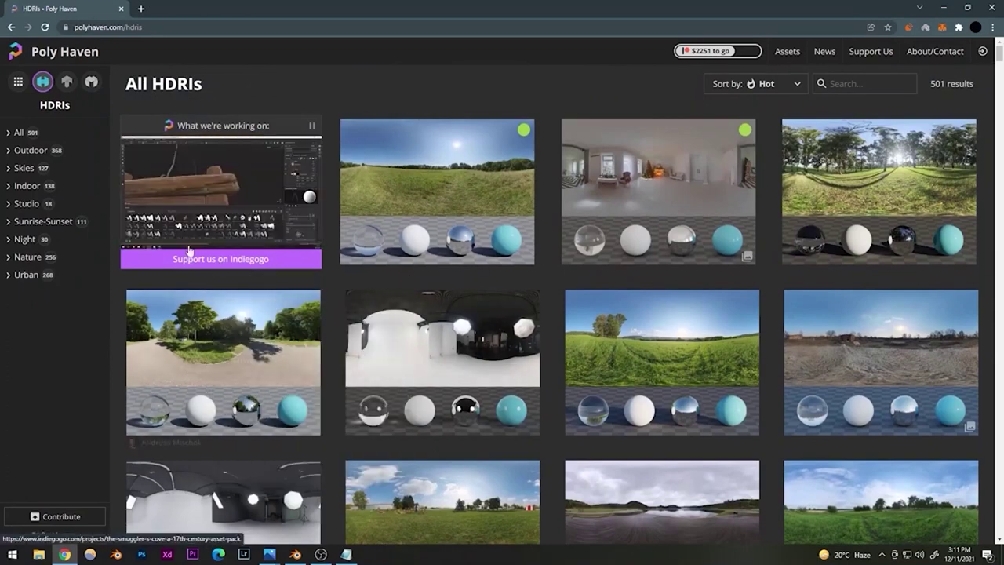
{"action": "left_click", "coordinate": [385, 179]}
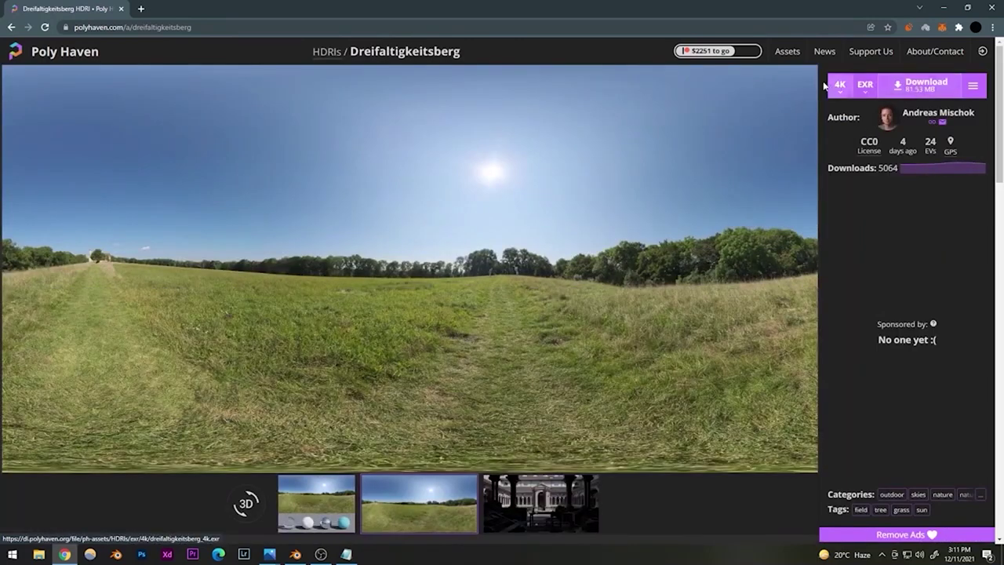
- Switch back to Blender and assign an Environment Texture to the World background color
{"action": "mouse_move", "coordinate": [295, 553]}
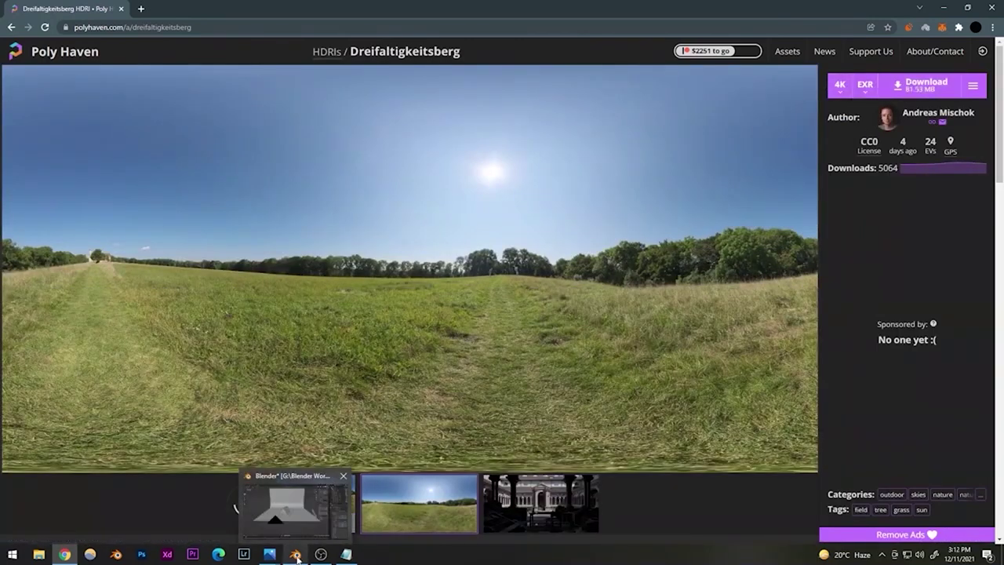
{"action": "left_click", "coordinate": [281, 504]}
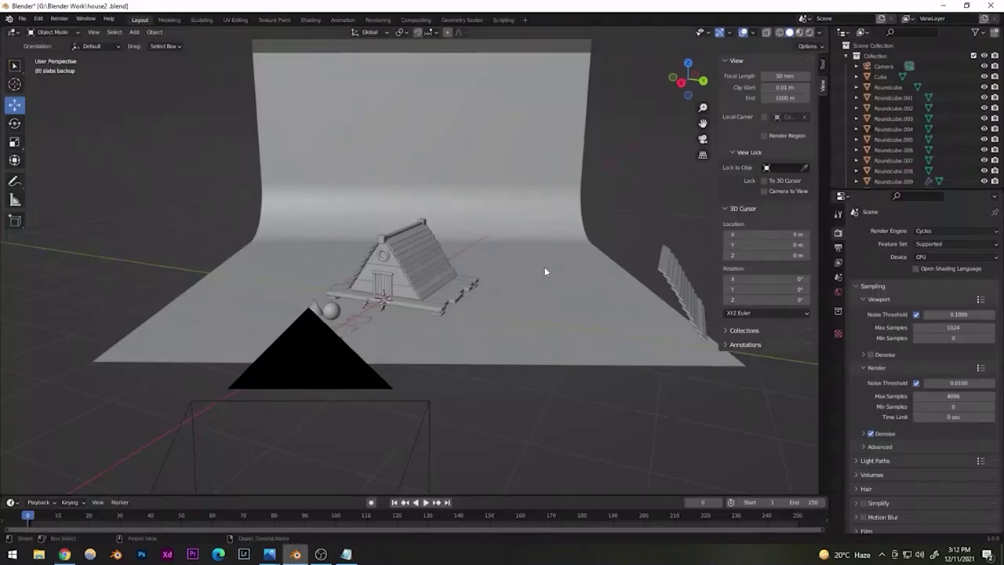
{"action": "middle_click_drag", "start_coordinate": [433, 312], "coordinate": [424, 320]}
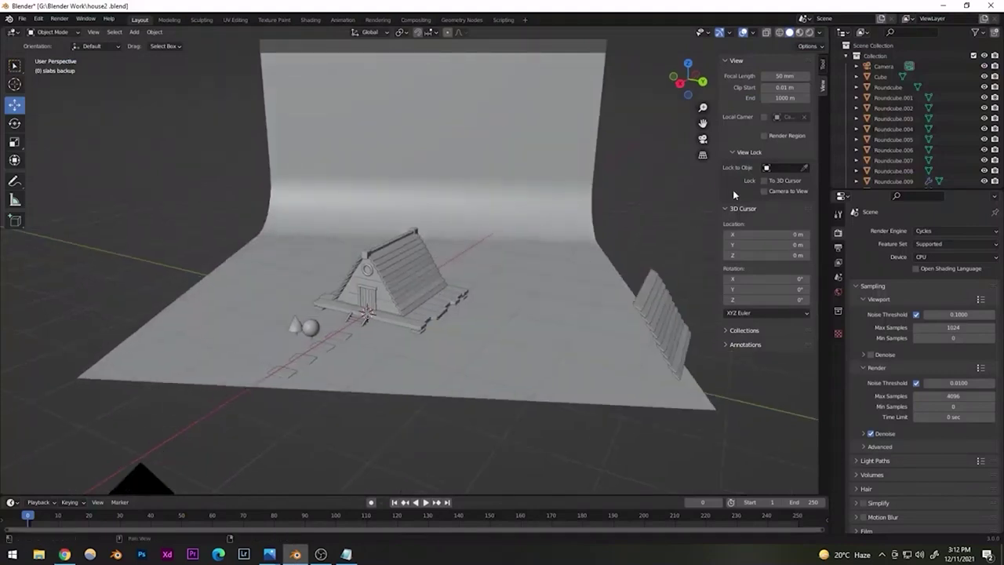
{"action": "left_click", "coordinate": [838, 291]}
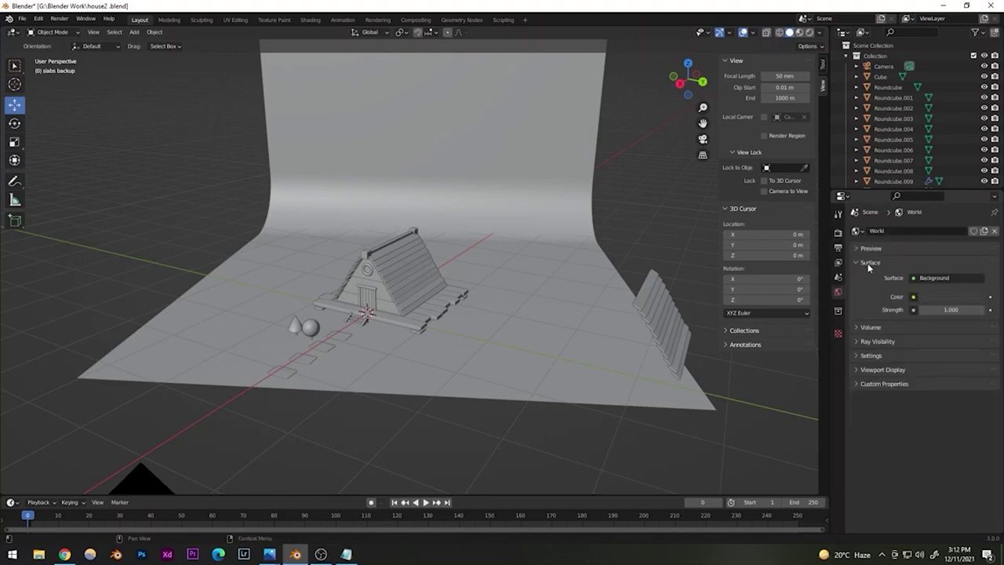
{"action": "left_click", "coordinate": [913, 297]}
{"action": "left_click", "coordinate": [913, 297]}
{"action": "left_click", "coordinate": [913, 298]}
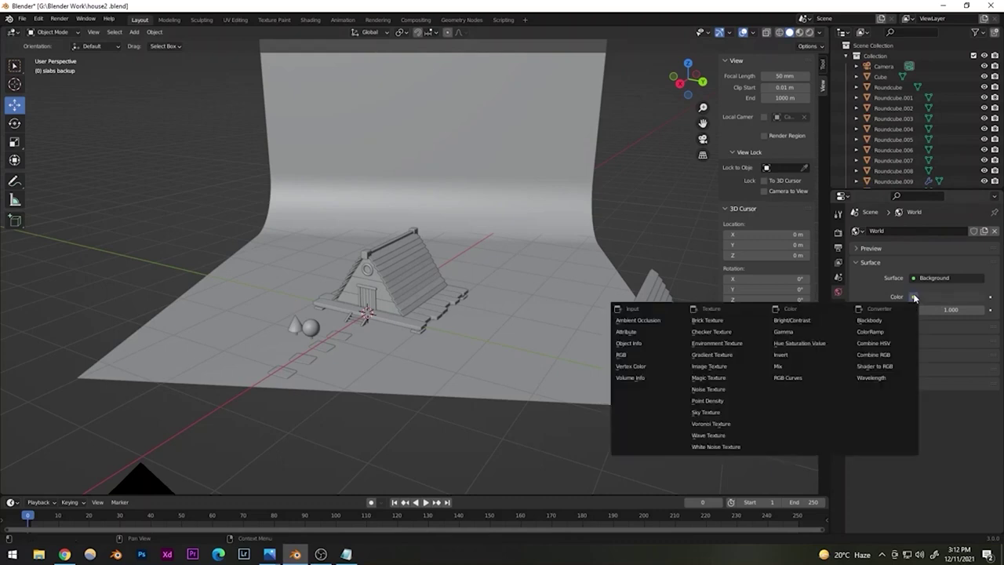
{"action": "left_click", "coordinate": [708, 345]}
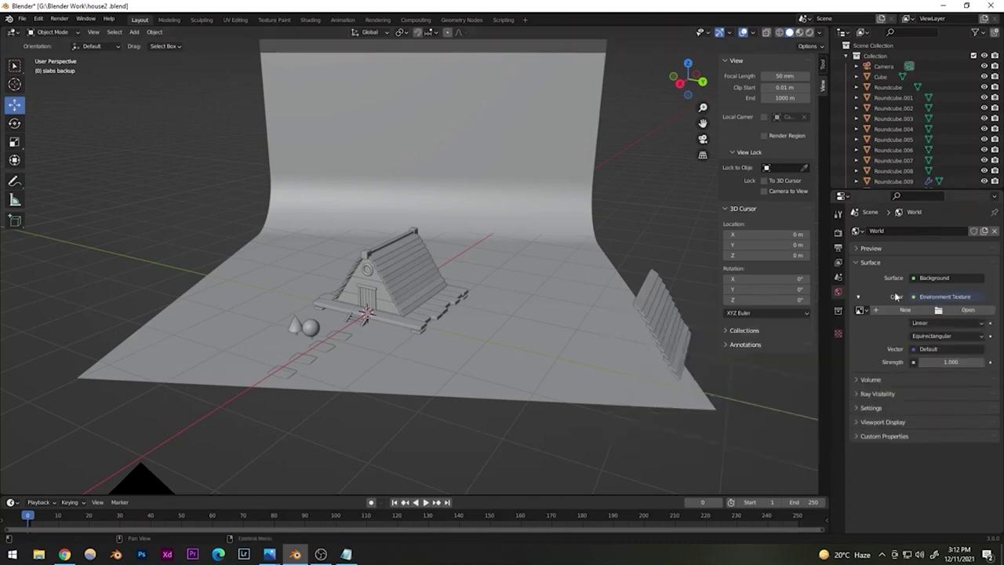
- Load home 02.exr from the HDRI Library folder as the environment image and preview the camera view in rendered shading
{"action": "left_click", "coordinate": [958, 310]}
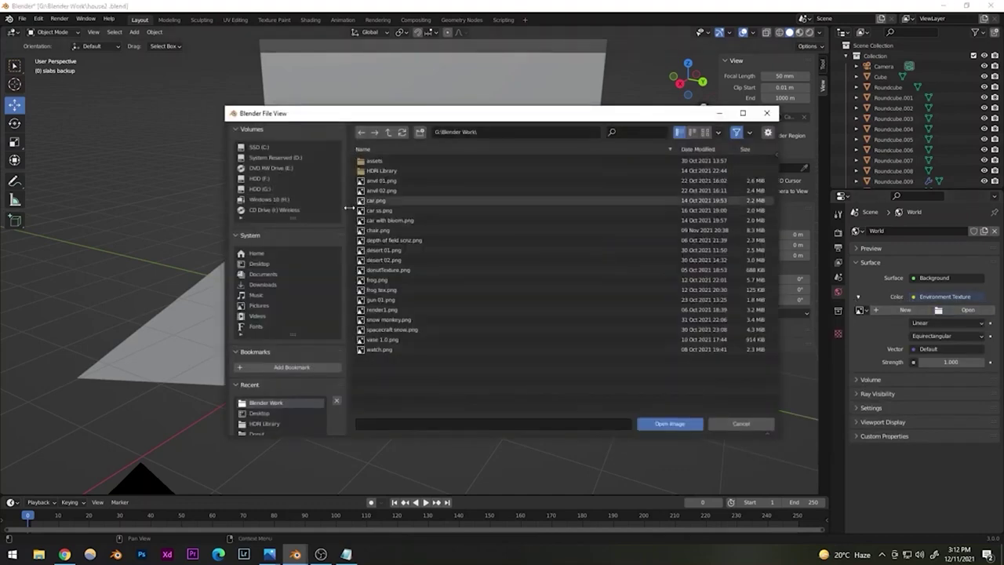
{"action": "double_click", "coordinate": [383, 170]}
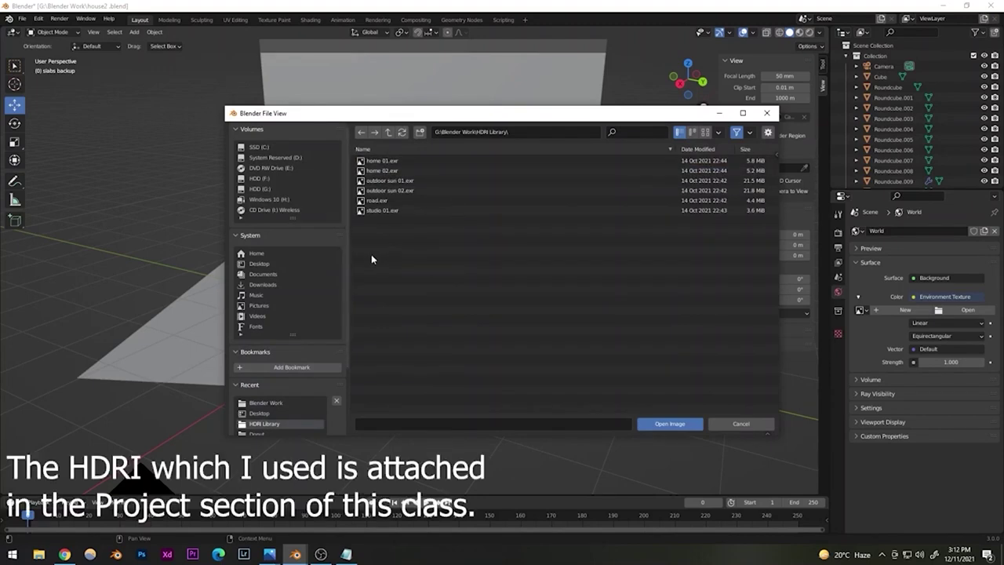
{"action": "left_click", "coordinate": [383, 171]}
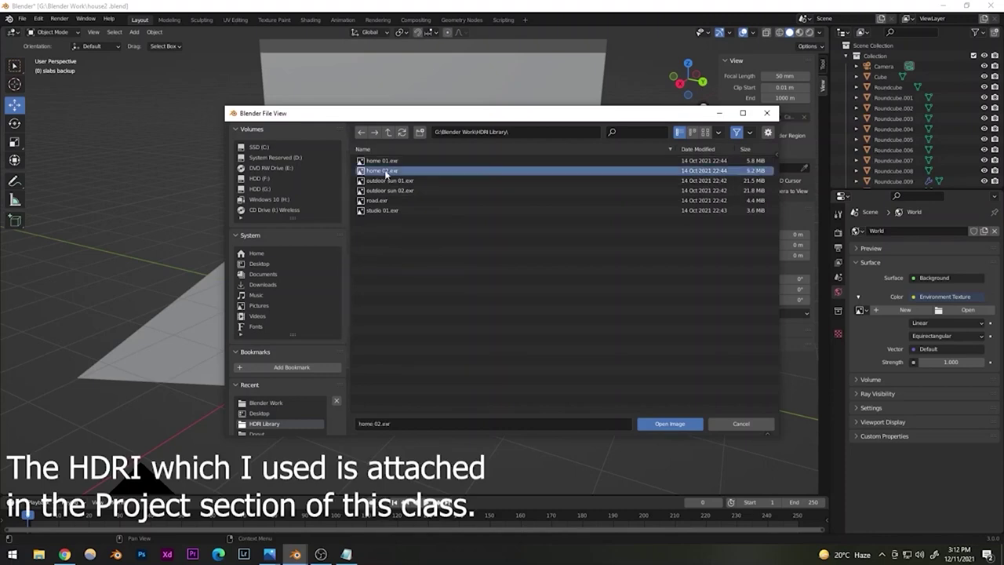
{"action": "double_click", "coordinate": [383, 171]}
{"action": "left_click", "coordinate": [703, 139]}
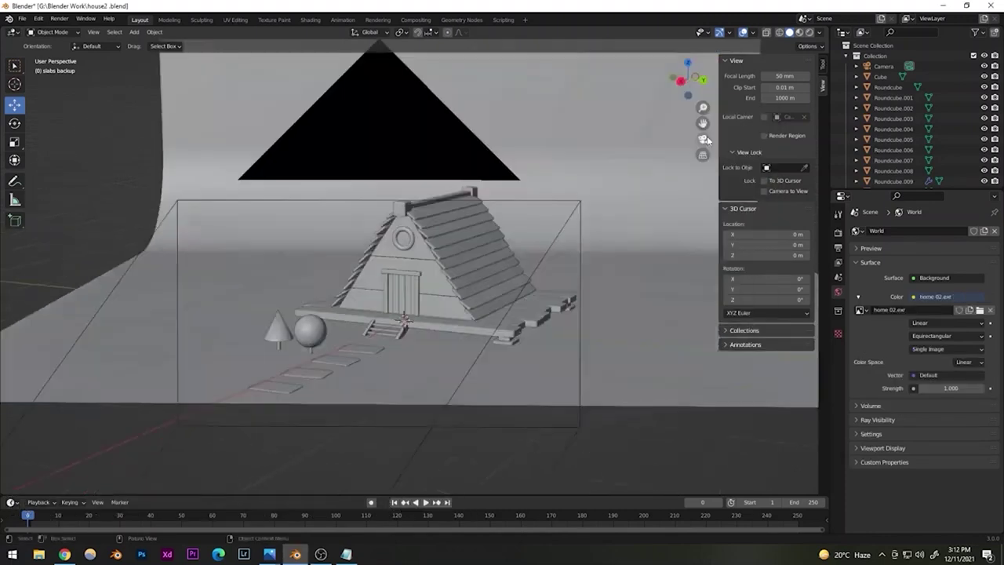
{"action": "left_click", "coordinate": [809, 33]}
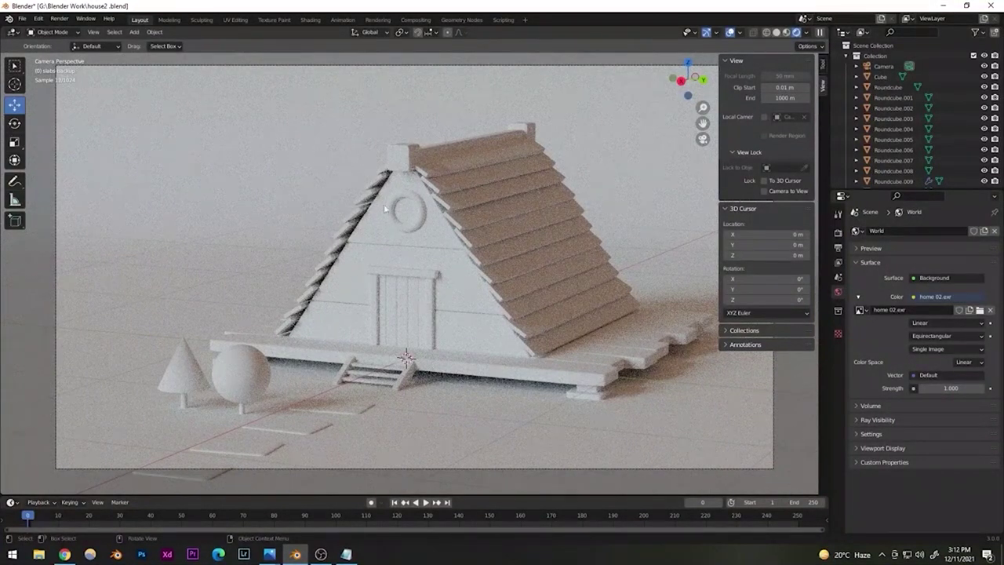
- Replace the World environment image with home 01.exr from the HDRI Library folder
{"action": "left_click", "coordinate": [989, 309]}
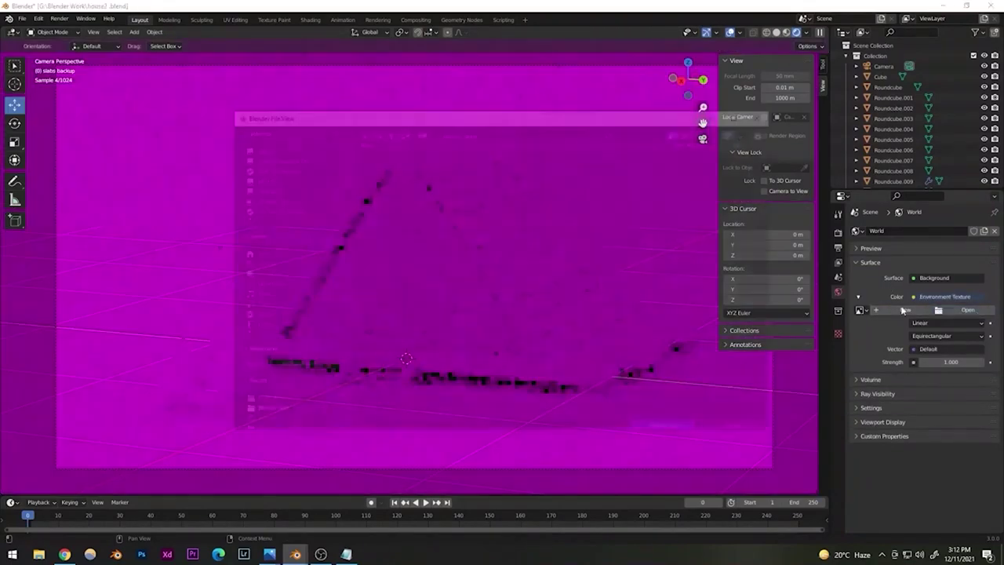
{"action": "left_click", "coordinate": [952, 310]}
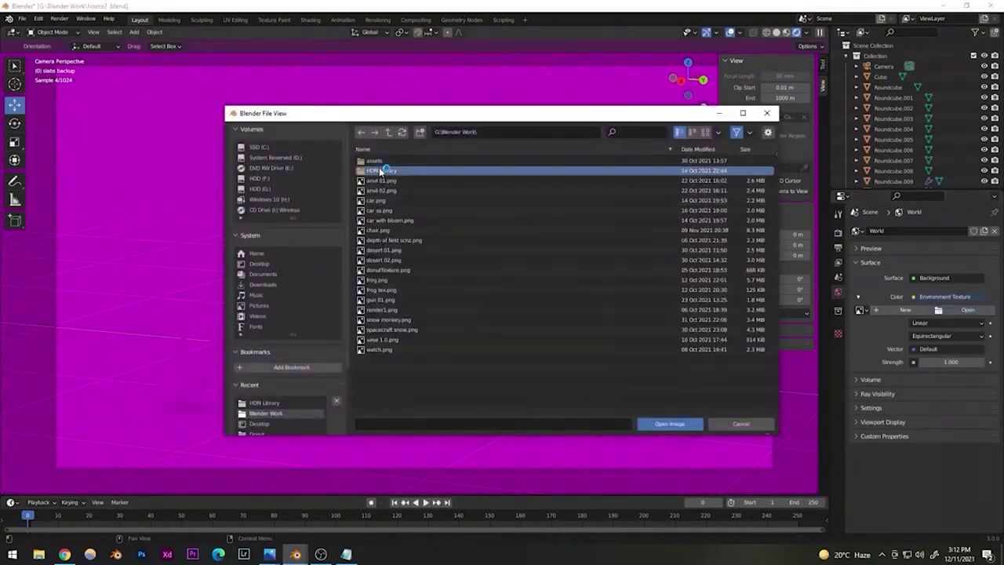
{"action": "double_click", "coordinate": [387, 162]}
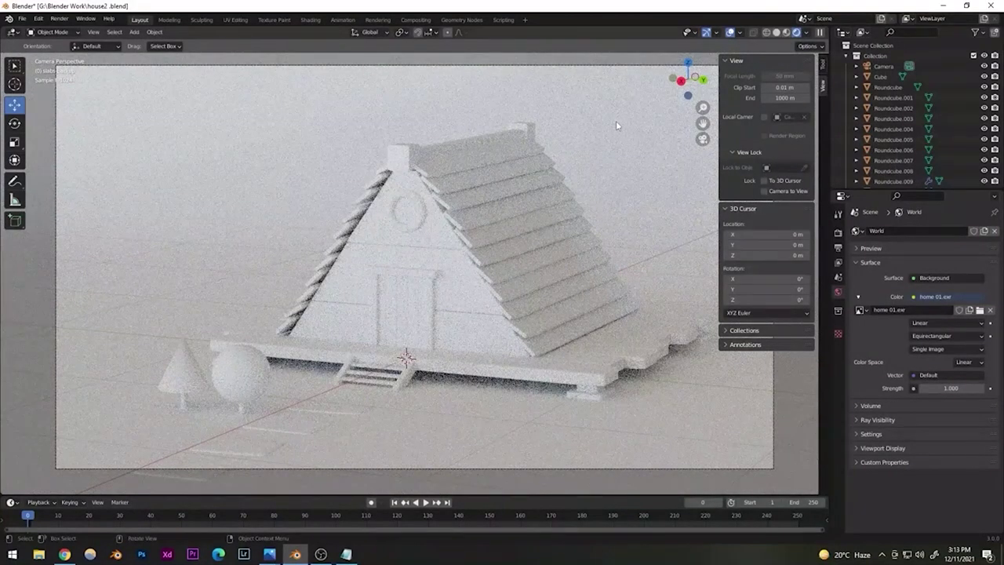
- Return the viewport to solid shading and save the file with the new environment lighting
{"action": "left_click", "coordinate": [776, 32]}
{"action": "key", "text": "ctrl+s"}
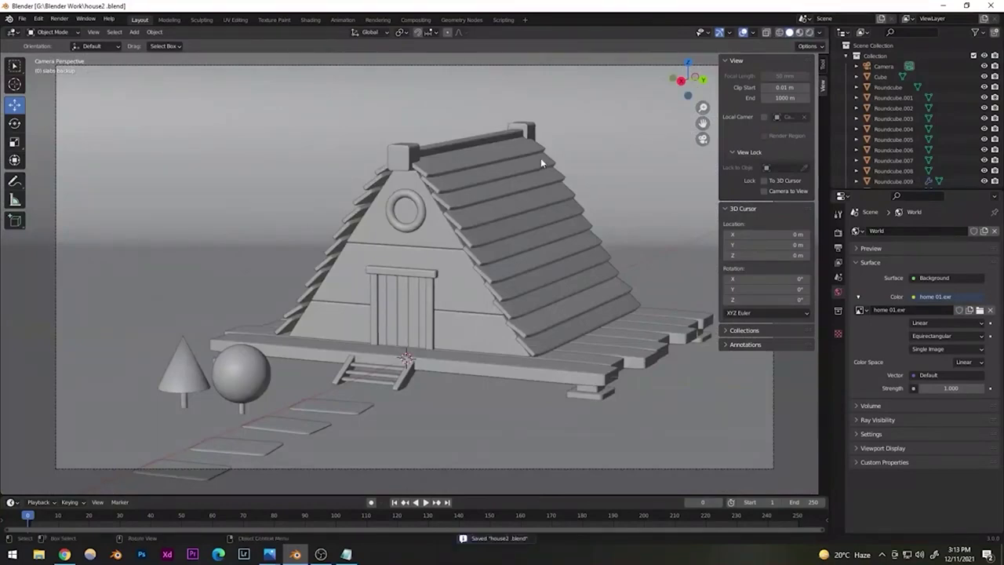
- Shift the roof slabs slightly along the Y axis in the negative direction and deselect them
{"action": "left_click", "coordinate": [703, 138]}
{"action": "scroll", "coordinate": [355, 310], "scroll_direction": "up", "scroll_amount": 8}
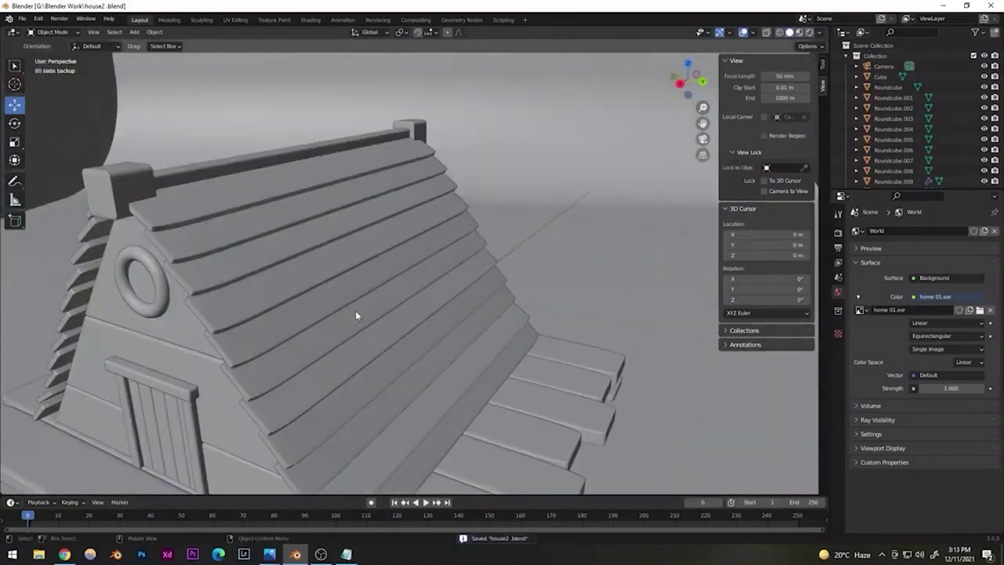
{"action": "middle_click_drag", "start_coordinate": [355, 310], "coordinate": [375, 307]}
{"action": "scroll", "coordinate": [376, 307], "scroll_direction": "up", "scroll_amount": 3}
{"action": "scroll", "coordinate": [375, 307], "scroll_direction": "down", "scroll_amount": 5}
{"action": "left_click", "coordinate": [509, 234]}
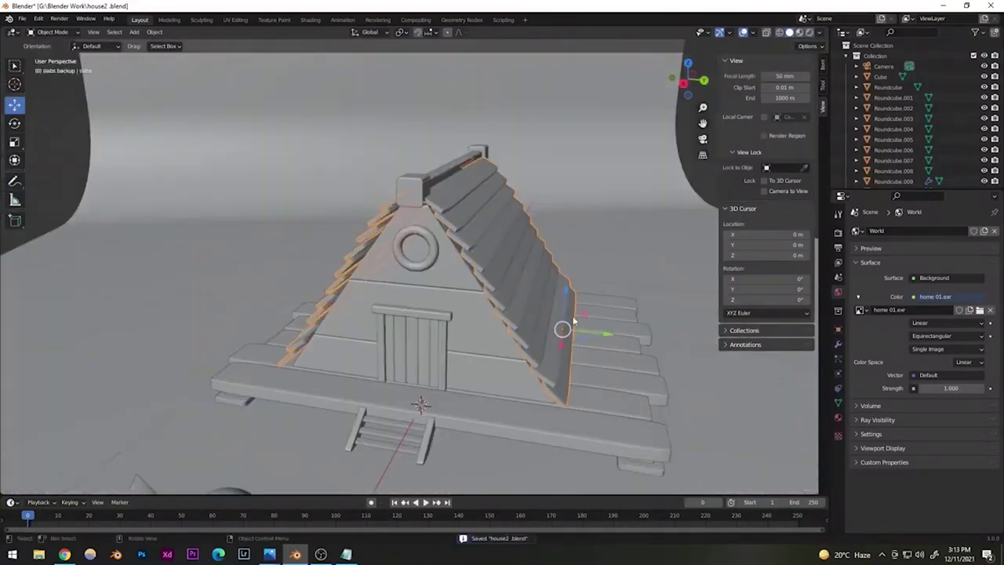
{"action": "key", "text": "g"}
{"action": "key", "text": "y"}
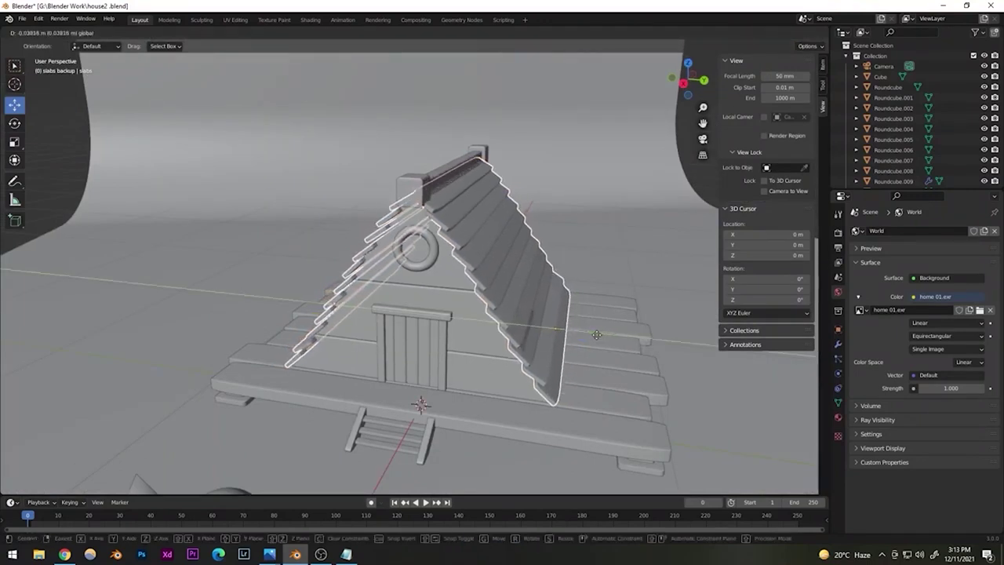
{"action": "left_click", "coordinate": [381, 253]}
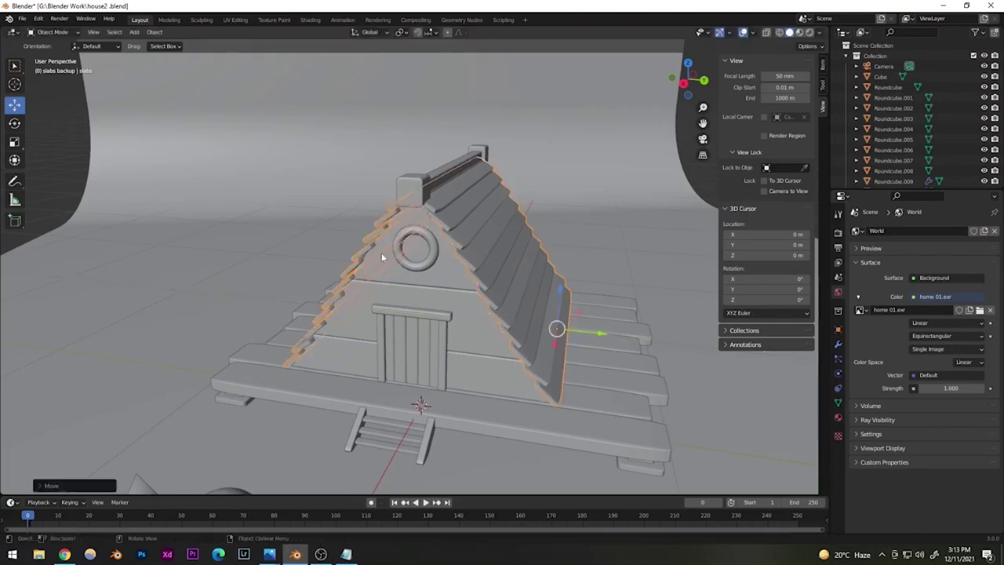
{"action": "left_click", "coordinate": [63, 170]}
- Check the slab ends on the house front, preview the camera view in rendered shading, and save the file
{"action": "mouse_move", "coordinate": [312, 291]}
{"action": "middle_mouse_down"}
{"action": "mouse_move", "coordinate": [293, 283]}
{"action": "mouse_move", "coordinate": [309, 280]}
{"action": "middle_mouse_up"}
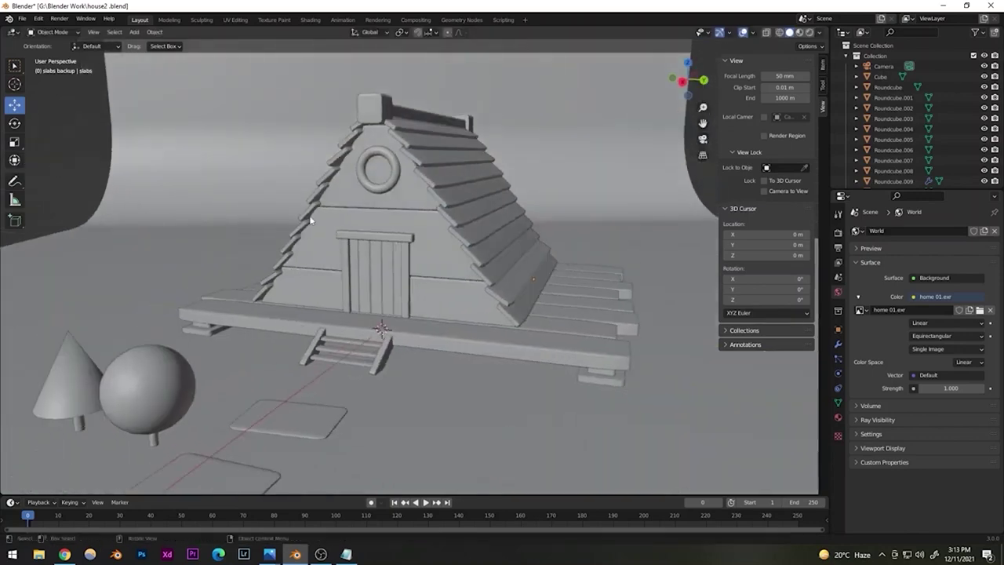
{"action": "scroll", "coordinate": [333, 198], "scroll_direction": "up", "scroll_amount": 6}
{"action": "middle_click_drag", "start_coordinate": [339, 206], "coordinate": [394, 249]}
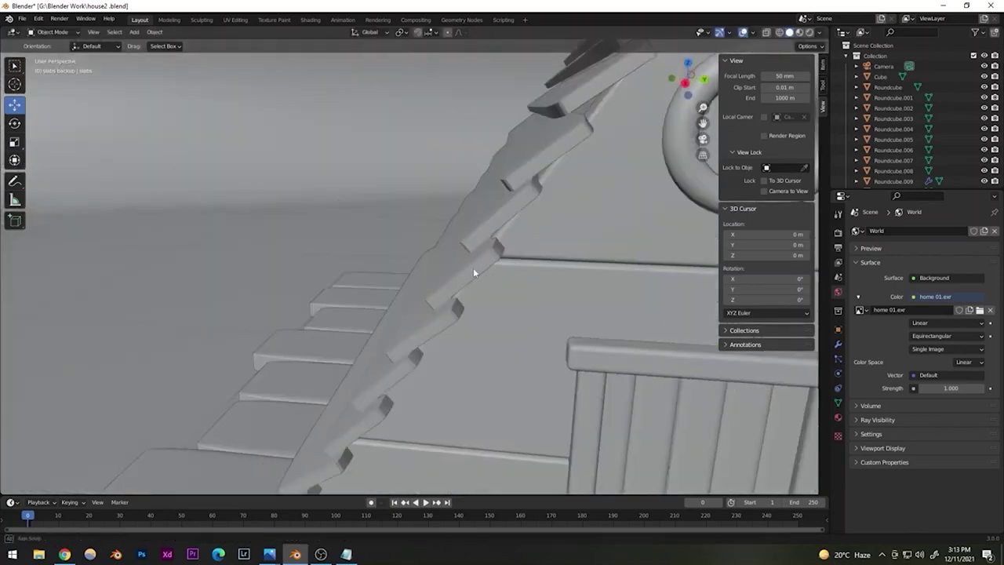
{"action": "middle_click_drag", "start_coordinate": [473, 269], "coordinate": [499, 262]}
{"action": "left_click", "coordinate": [702, 139]}
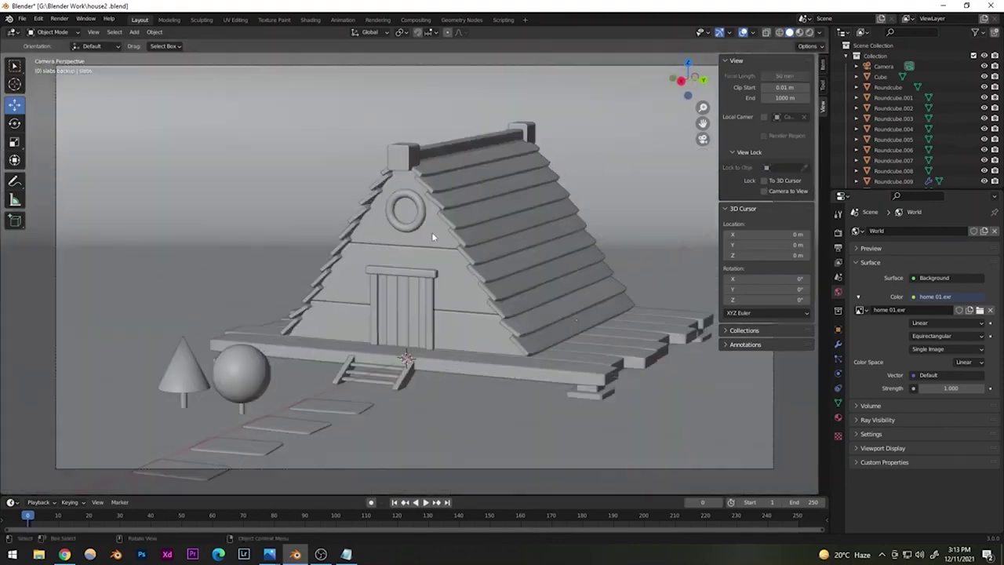
{"action": "left_click", "coordinate": [809, 33]}
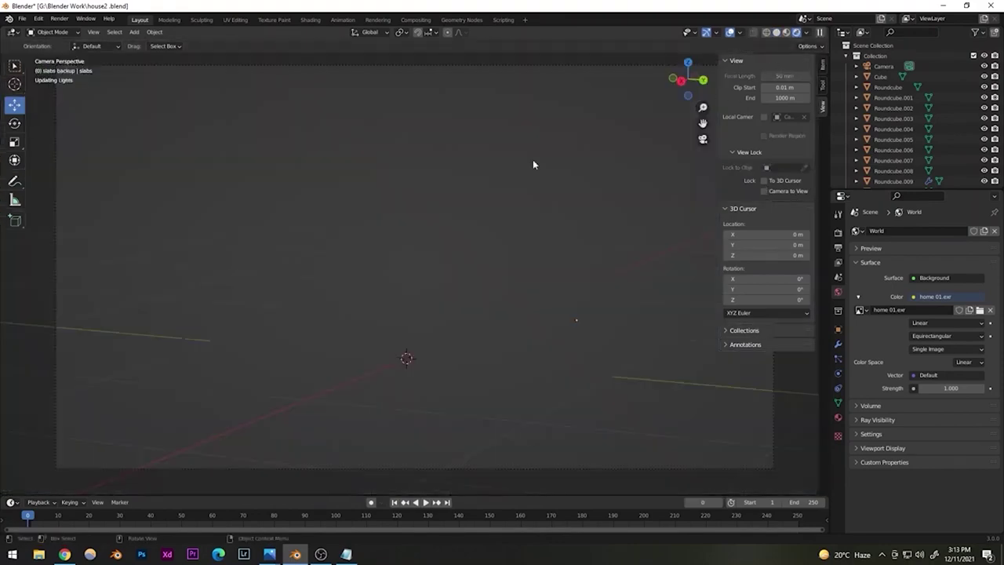
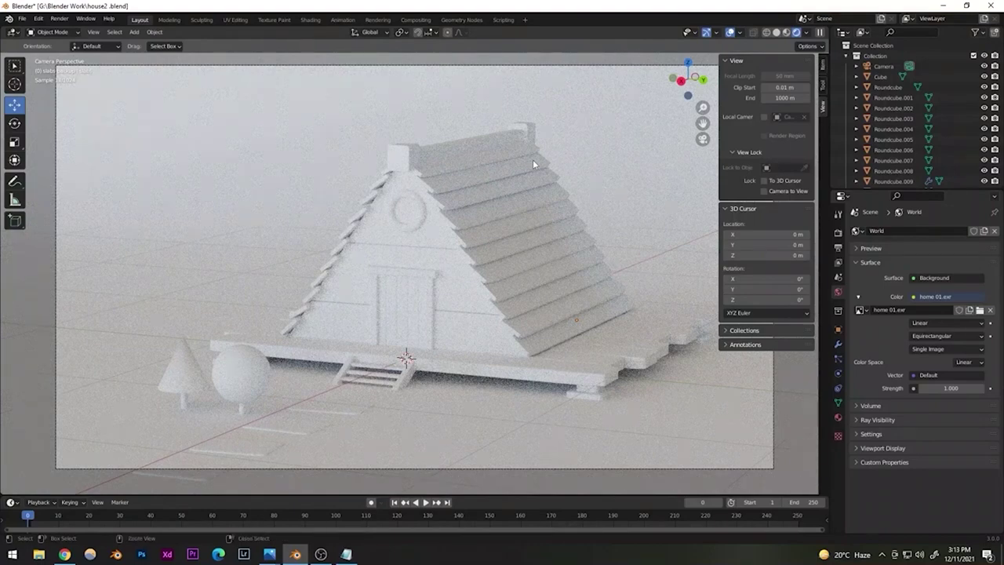
{"action": "key", "text": "ctrl+s"}
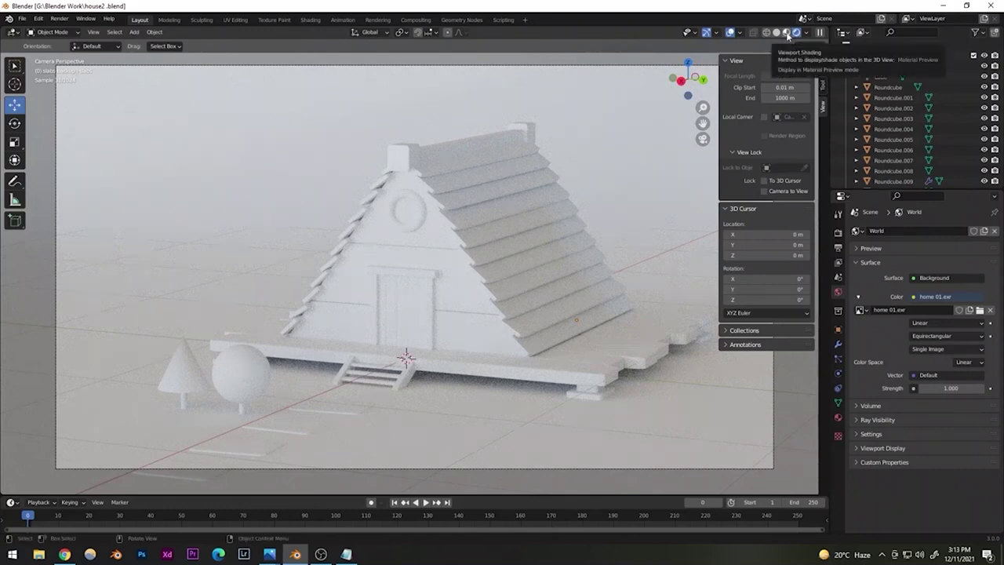
- Examine the whole scene and backdrop outside the camera view in material preview and rendered shading, returning to the camera in material preview
{"action": "left_click", "coordinate": [786, 34]}
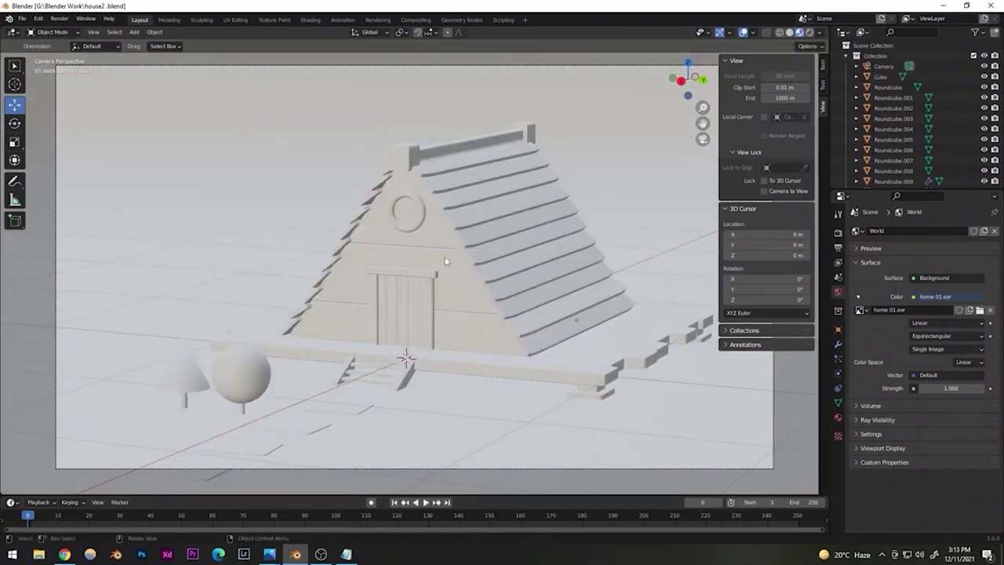
{"action": "key", "text": "KP_0"}
{"action": "mouse_move", "coordinate": [468, 290]}
{"action": "middle_mouse_down"}
{"action": "mouse_move", "coordinate": [431, 299]}
{"action": "mouse_move", "coordinate": [473, 304]}
{"action": "middle_mouse_up"}
{"action": "left_click", "coordinate": [808, 34]}
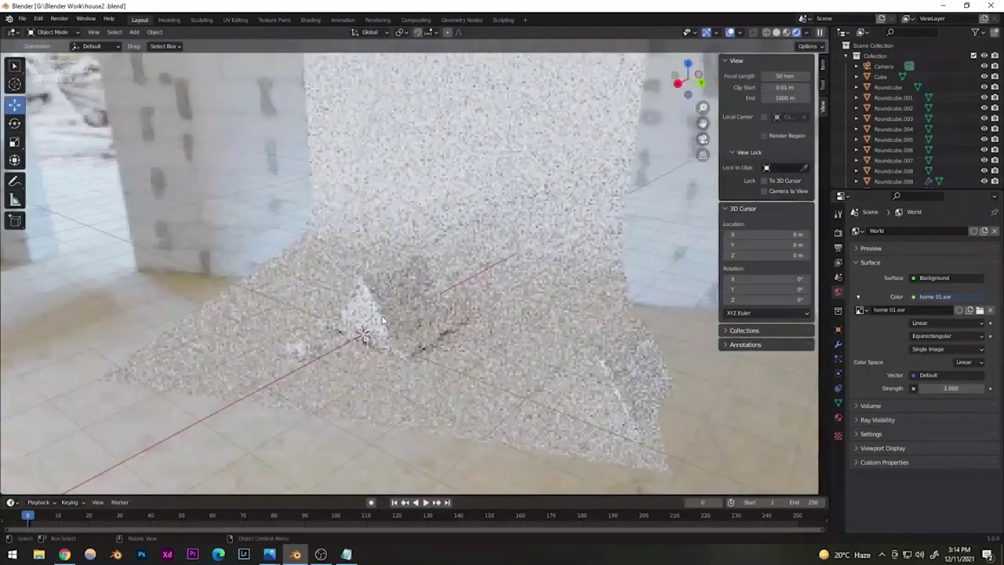
{"action": "scroll", "coordinate": [377, 327], "scroll_direction": "up", "scroll_amount": 4}
{"action": "middle_click_drag", "start_coordinate": [378, 328], "coordinate": [363, 321]}
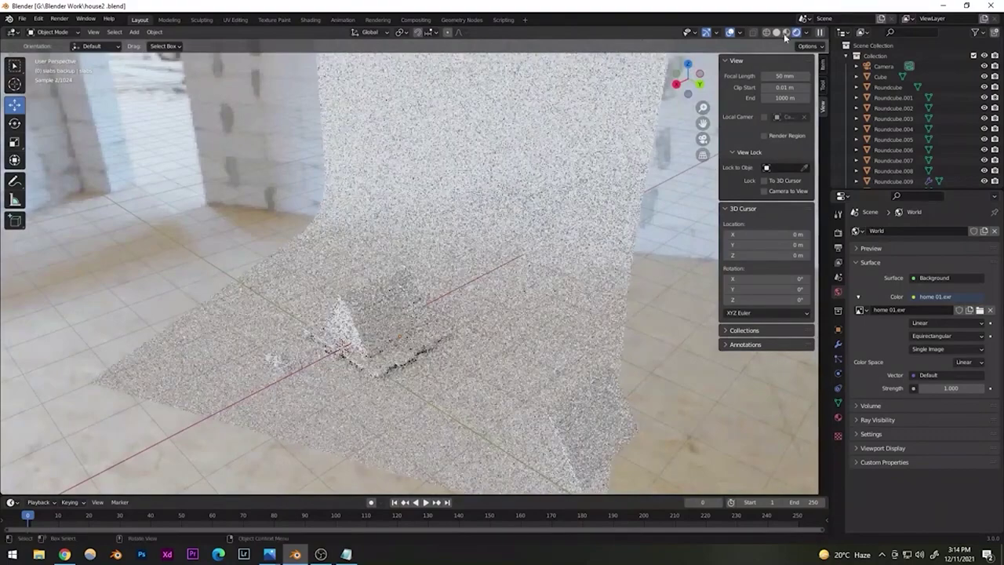
{"action": "left_click", "coordinate": [786, 33]}
{"action": "middle_click_drag", "start_coordinate": [305, 362], "coordinate": [329, 351]}
{"action": "left_click", "coordinate": [701, 140]}
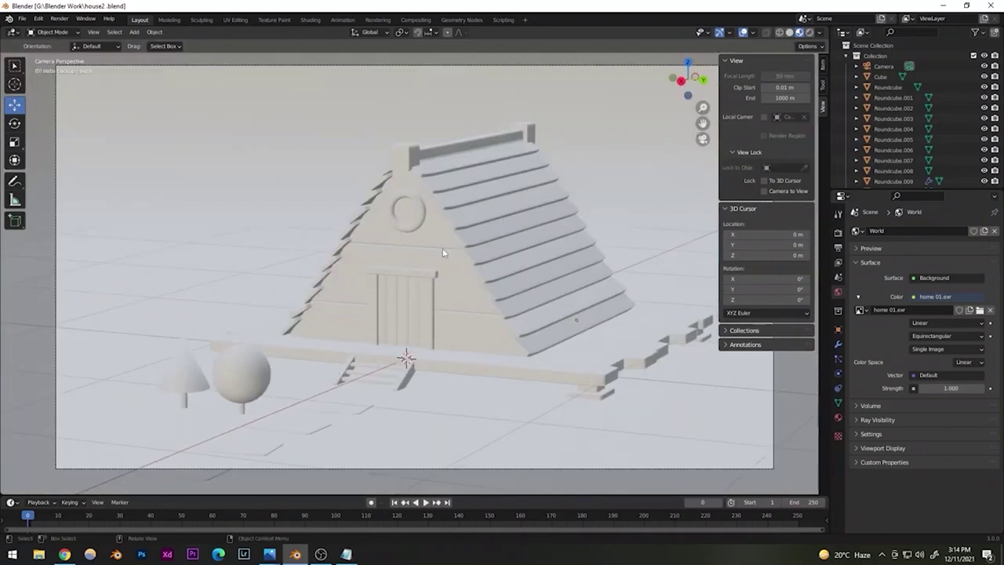
- Add a new material to the roof slabs with a dark brown base color of about hue 0.036, saturation 0.836 and value 0.168
{"action": "left_click", "coordinate": [486, 219]}
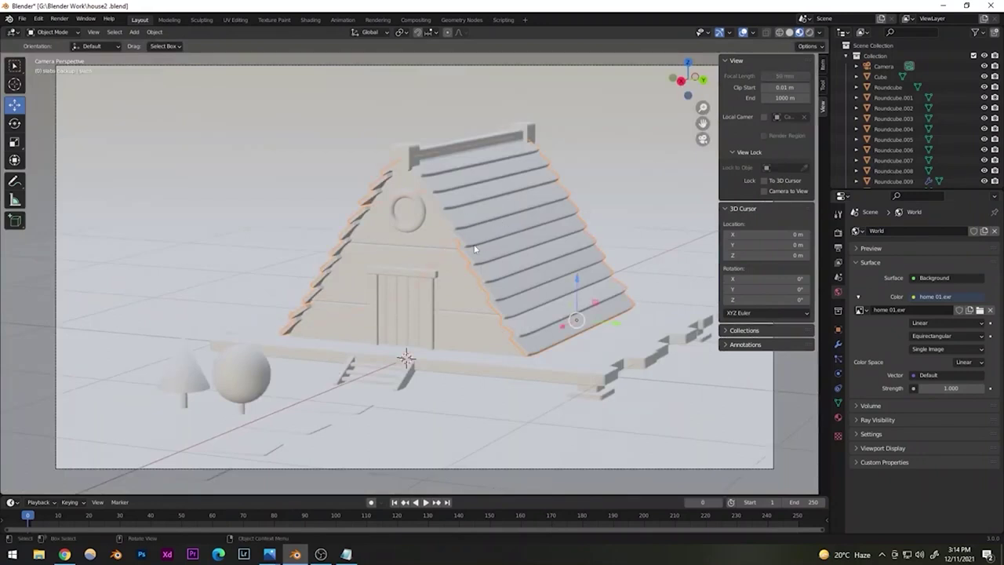
{"action": "left_click", "coordinate": [838, 419]}
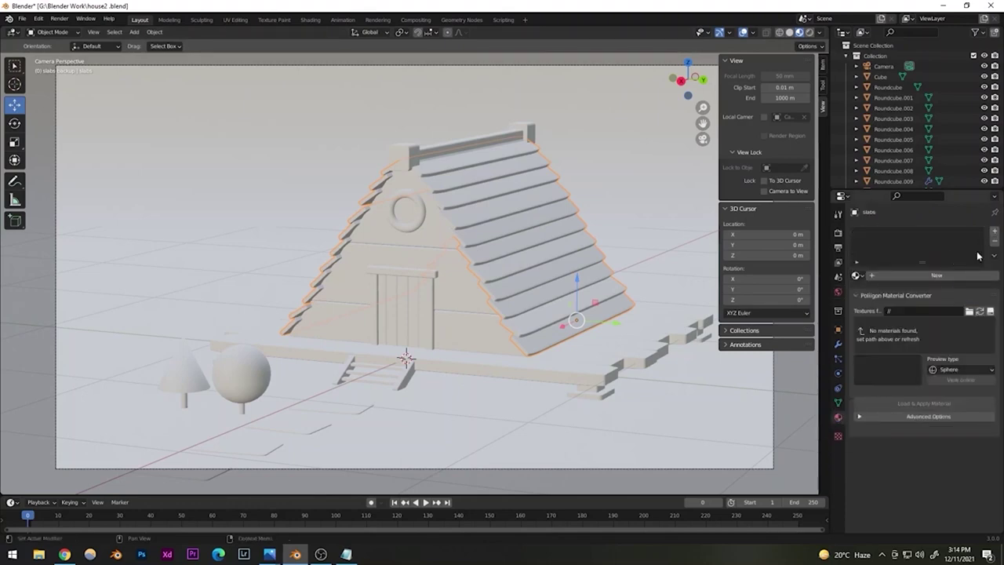
{"action": "left_click", "coordinate": [936, 276]}
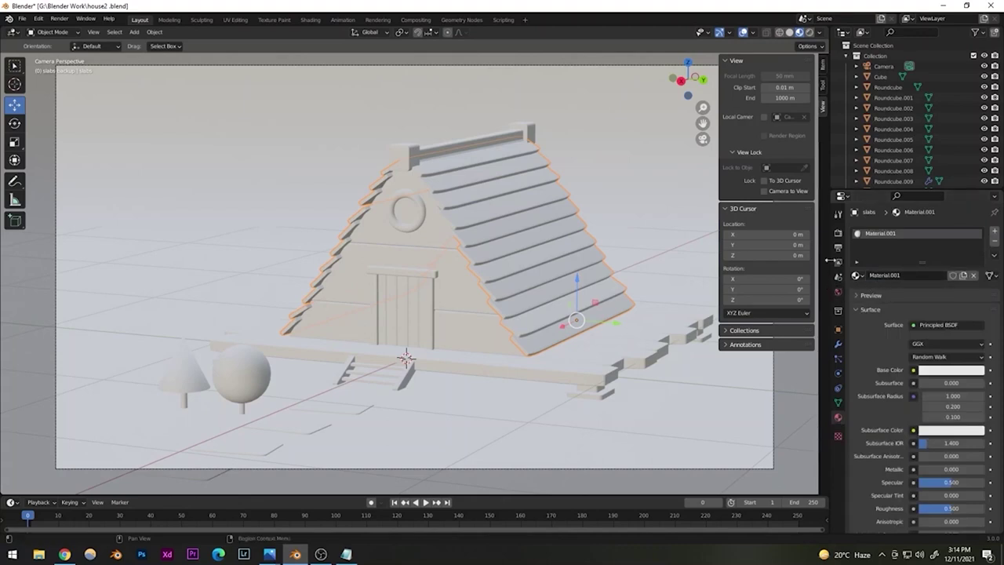
{"action": "left_click", "coordinate": [939, 372]}
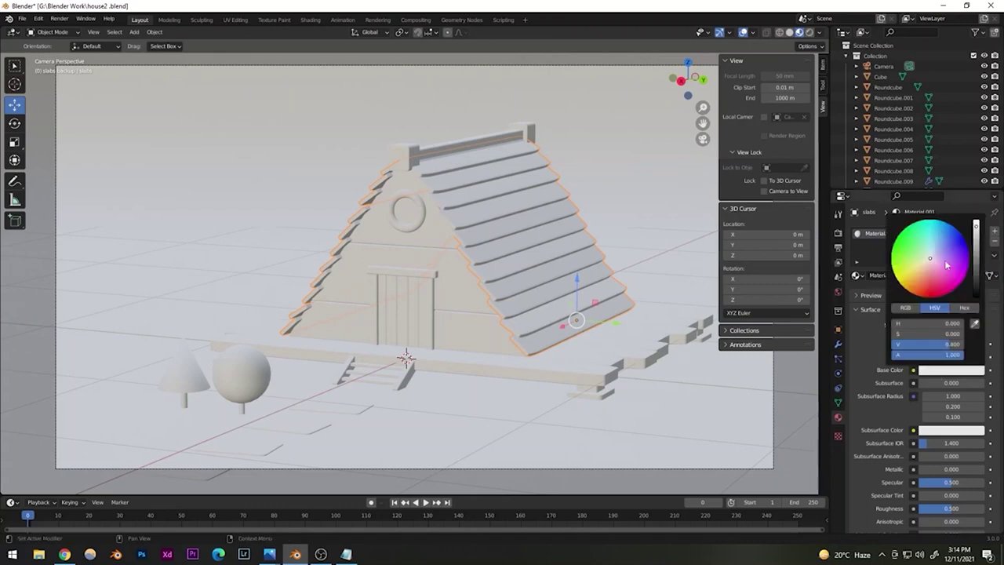
{"action": "left_click_drag", "start_coordinate": [932, 263], "coordinate": [923, 281]}
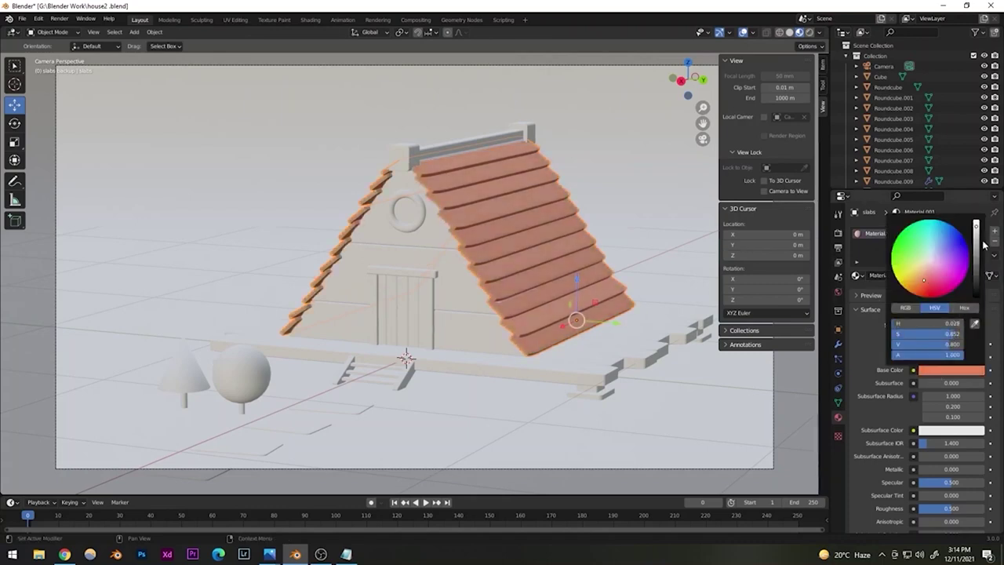
{"action": "left_click_drag", "start_coordinate": [976, 247], "coordinate": [926, 283]}
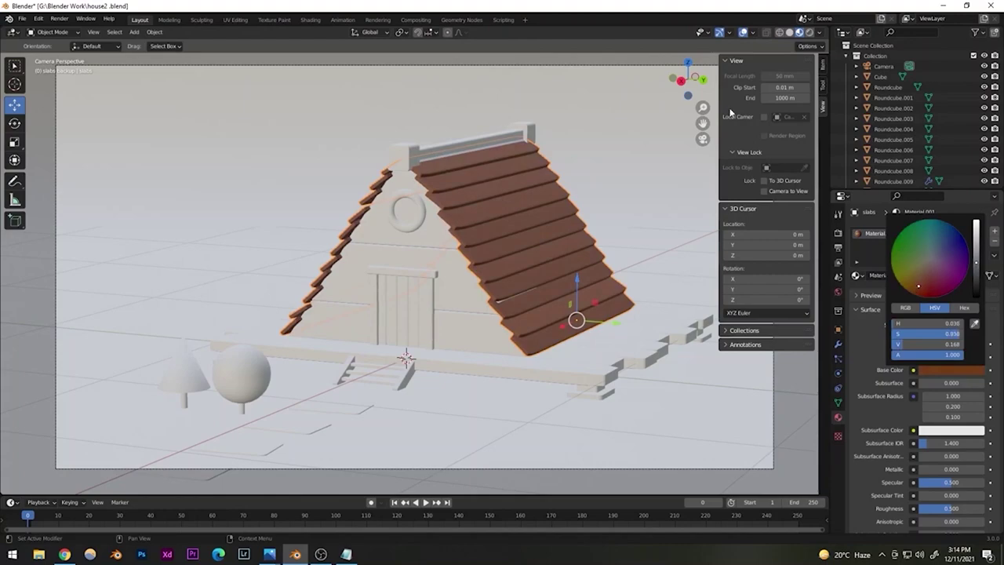
- In rendered shading, set the slab material's specular to 0.287 and roughness to 0.587
{"action": "left_click", "coordinate": [808, 32]}
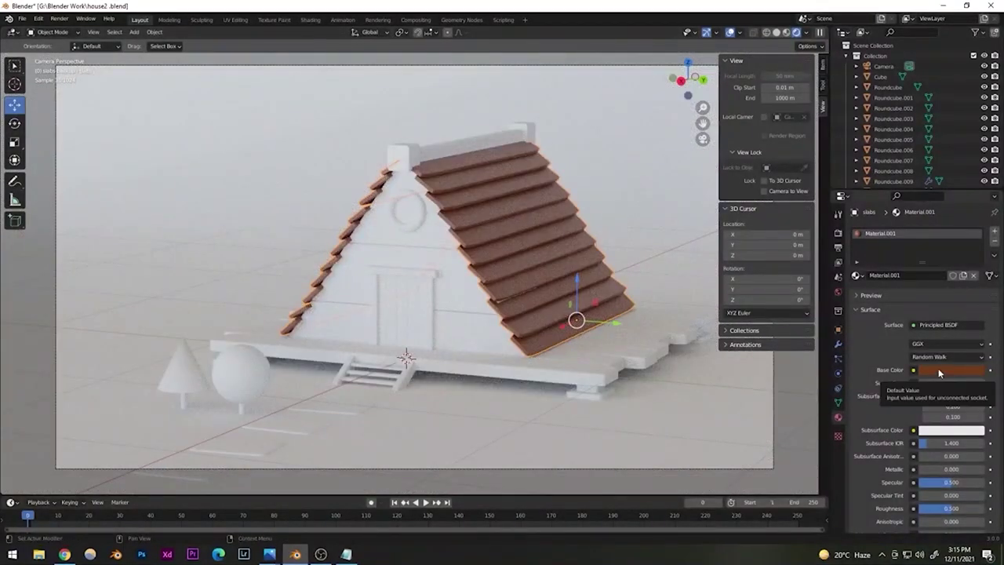
{"action": "left_click_drag", "start_coordinate": [951, 481], "coordinate": [936, 510]}
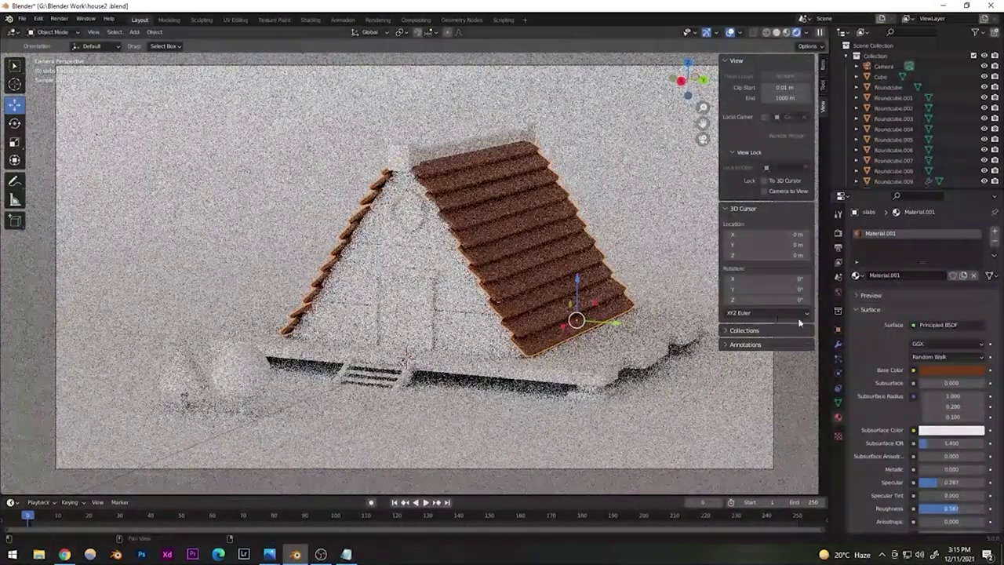
- Brighten the slab material's base color to value 0.311 and shift its hue to a muted reddish brown
{"action": "left_click", "coordinate": [938, 369]}
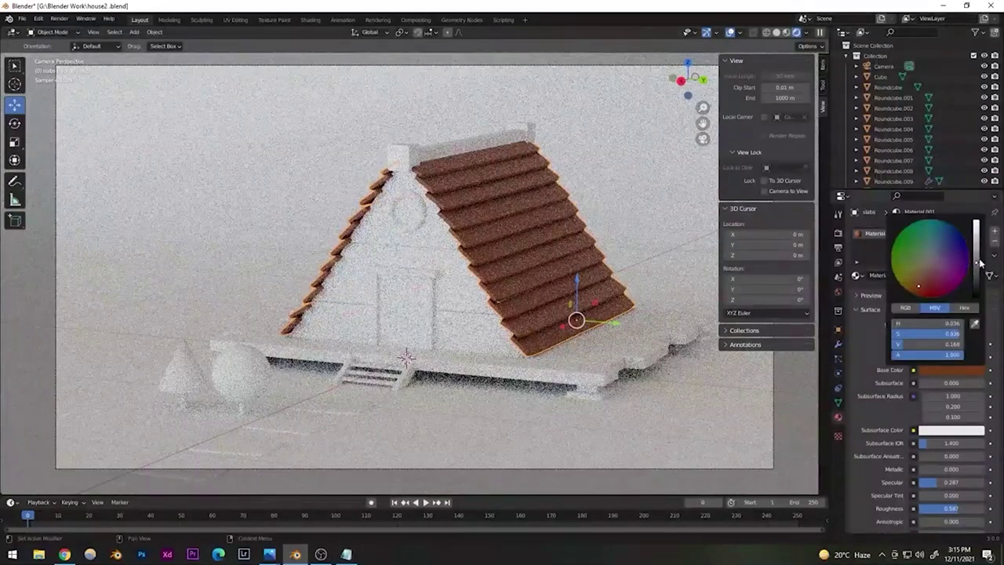
{"action": "left_click_drag", "start_coordinate": [979, 265], "coordinate": [978, 253]}
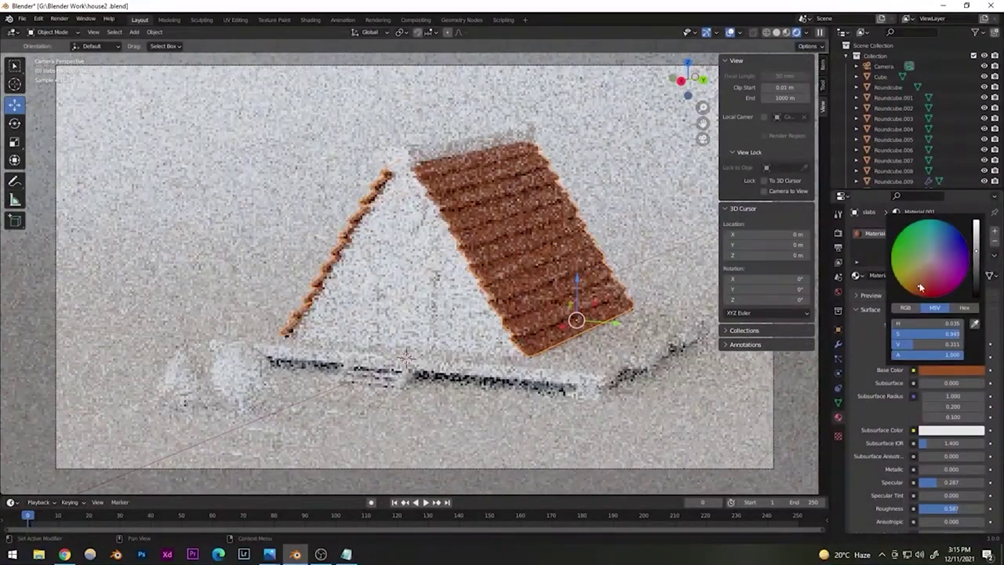
{"action": "left_click_drag", "start_coordinate": [919, 287], "coordinate": [917, 280]}
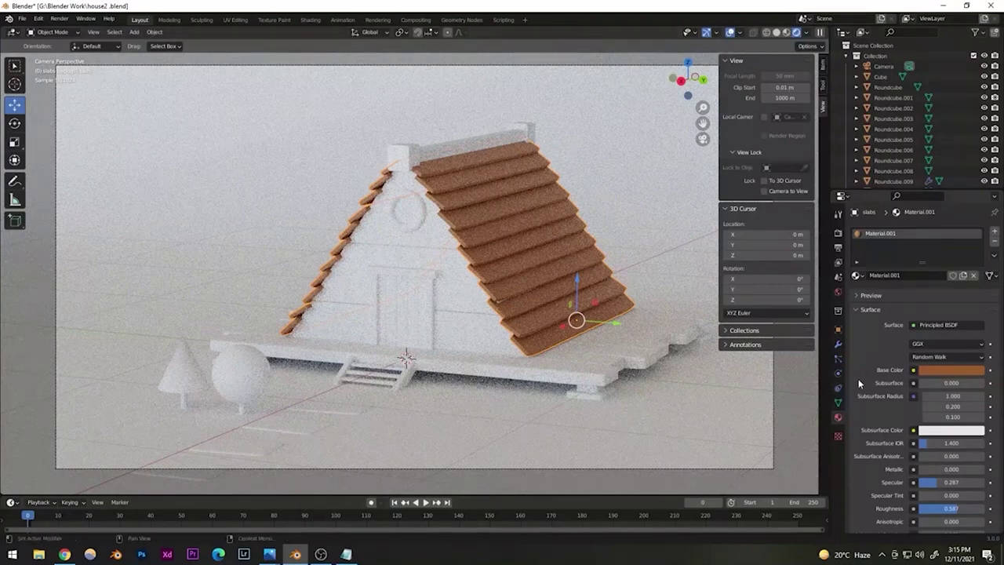
{"action": "left_click", "coordinate": [938, 368]}
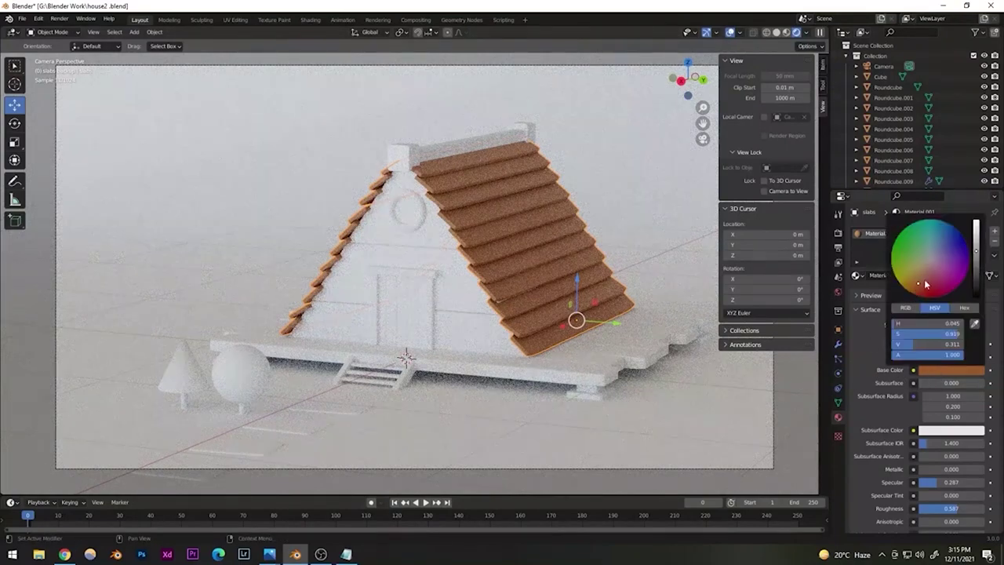
{"action": "left_click_drag", "start_coordinate": [924, 279], "coordinate": [929, 279]}
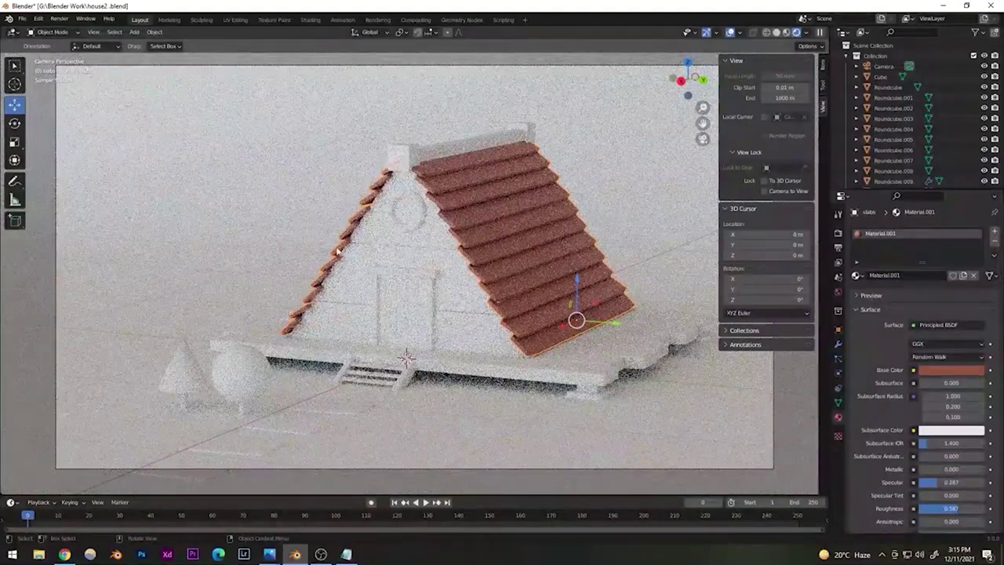
- Return the viewport to material preview shading and save the file with the roof material
{"action": "left_click", "coordinate": [787, 33]}
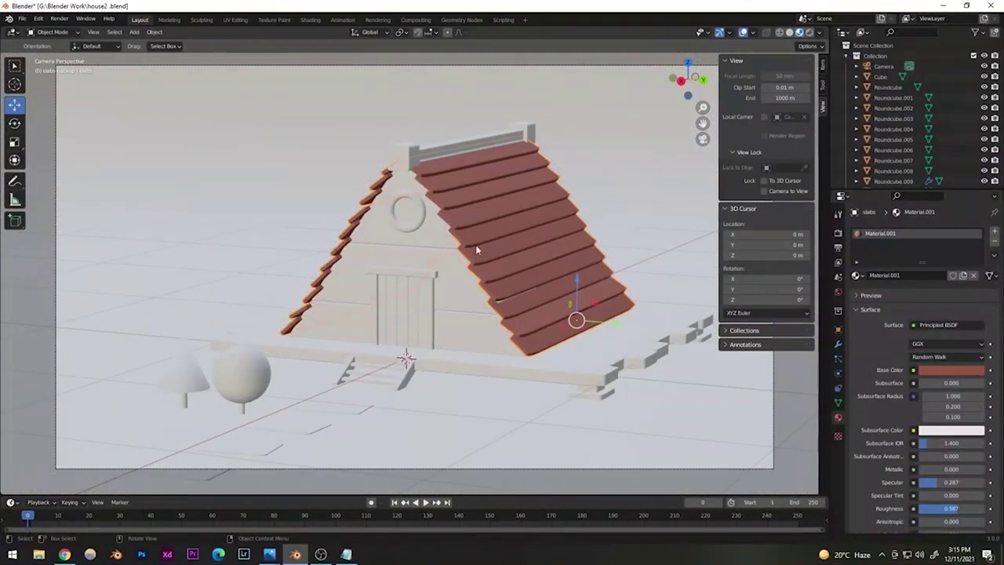
{"action": "key", "text": "ctrl+s"}
{"action": "key", "text": "ctrl+s"}
- Assign the existing Material.001 to the middle, upper and lower wall sections of the house
{"action": "left_click", "coordinate": [454, 276]}
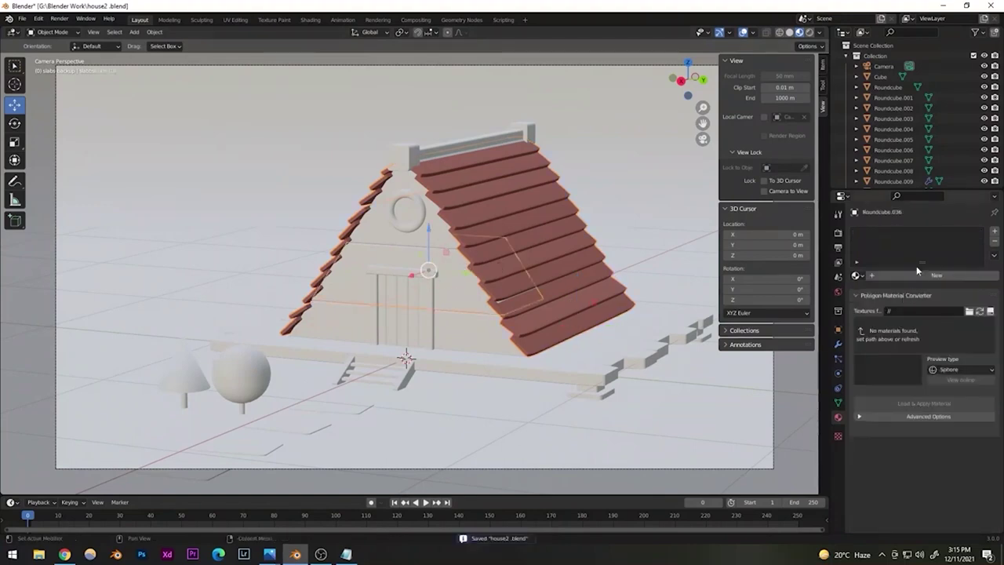
{"action": "left_click", "coordinate": [452, 274]}
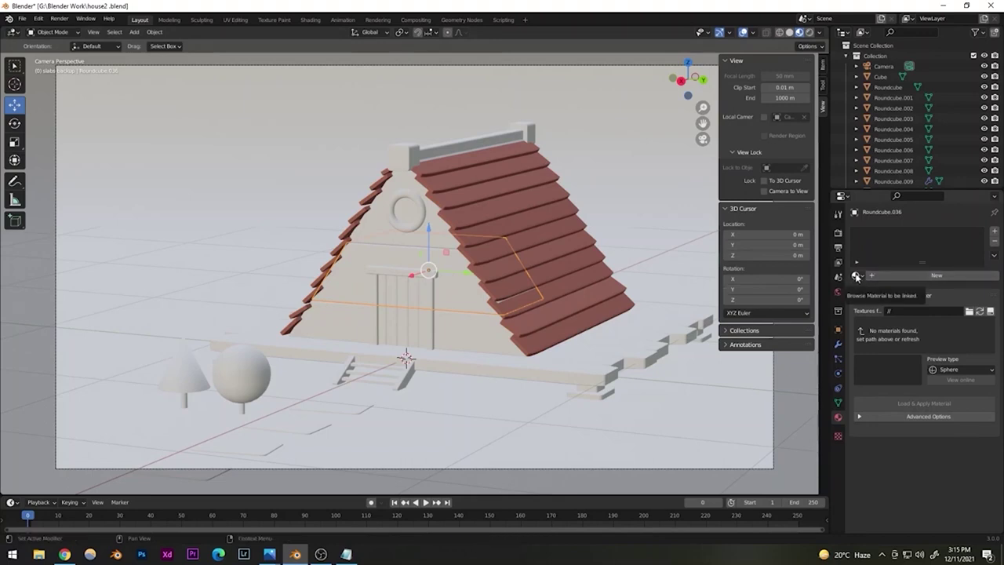
{"action": "left_click", "coordinate": [856, 276]}
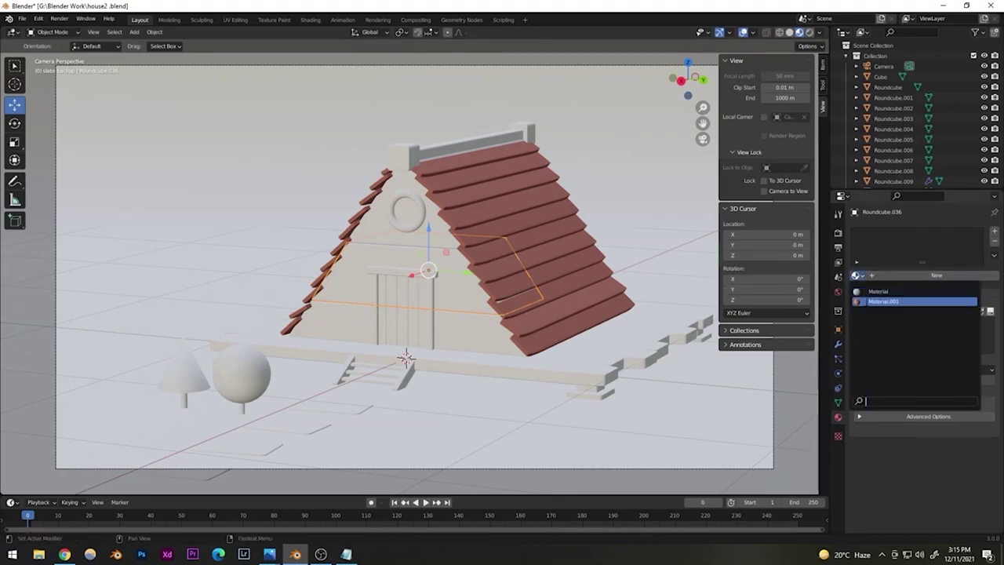
{"action": "left_click", "coordinate": [878, 301]}
{"action": "left_click", "coordinate": [435, 222]}
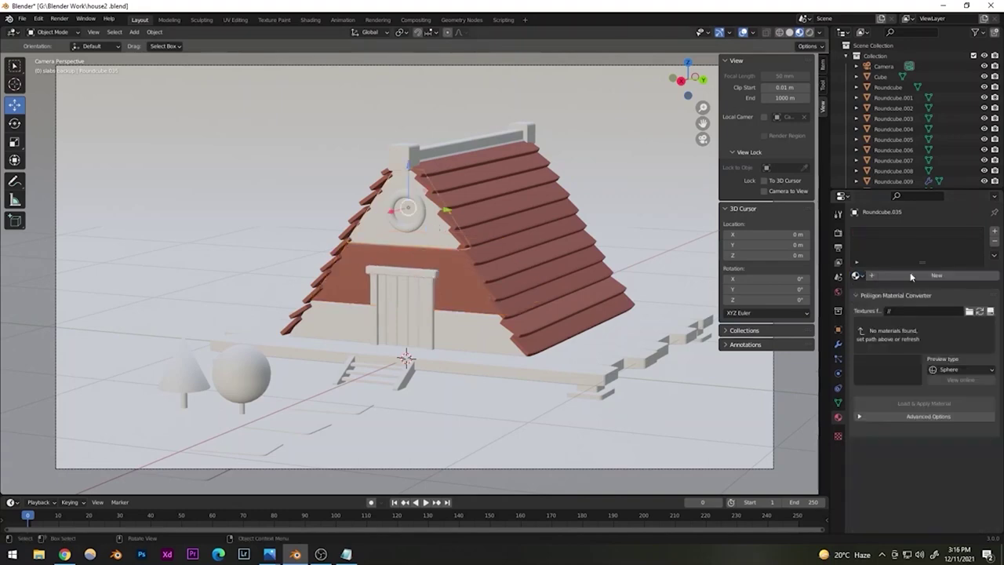
{"action": "left_click", "coordinate": [856, 276]}
{"action": "left_click", "coordinate": [878, 301]}
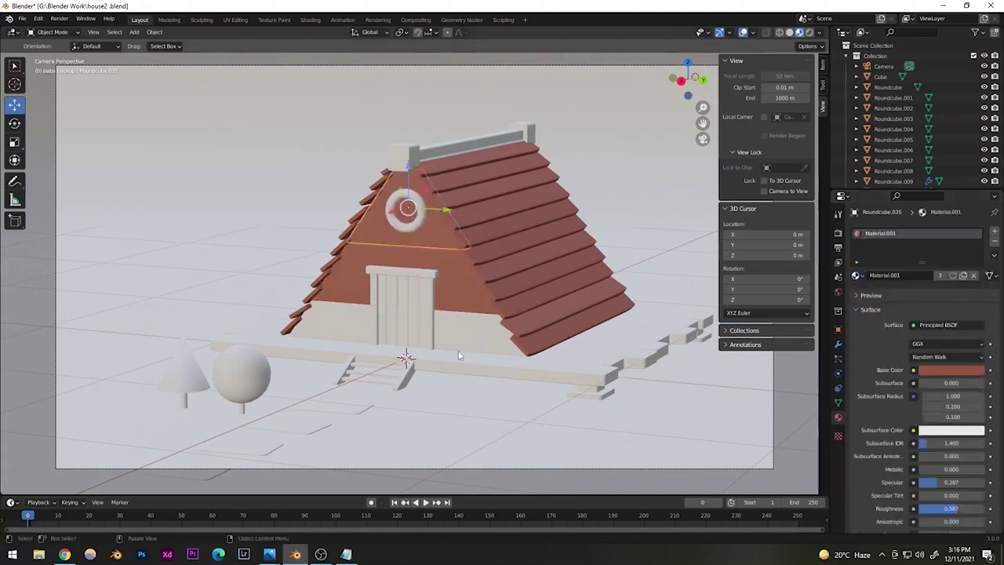
{"action": "left_click", "coordinate": [462, 327]}
{"action": "left_click", "coordinate": [856, 276]}
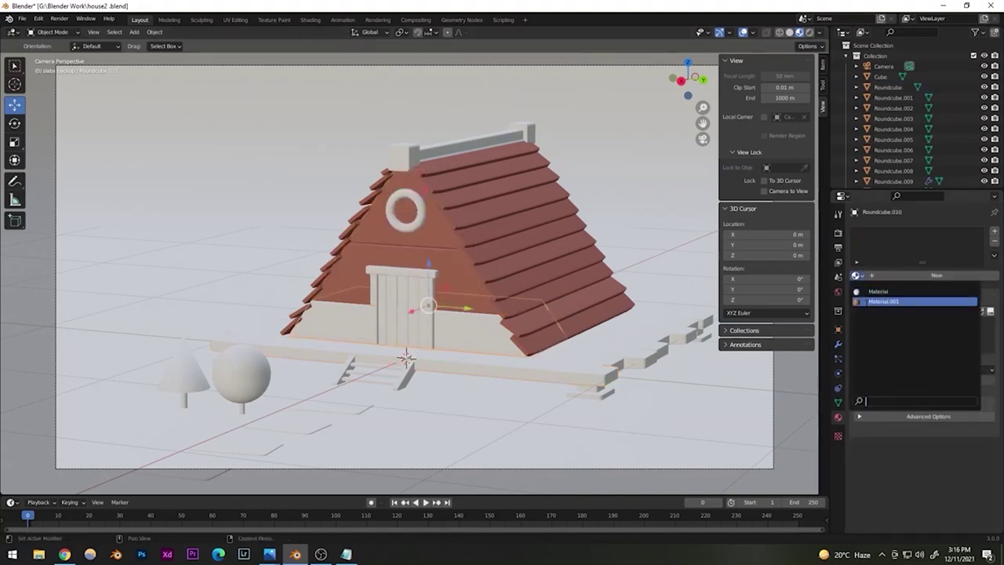
{"action": "left_click", "coordinate": [878, 301]}
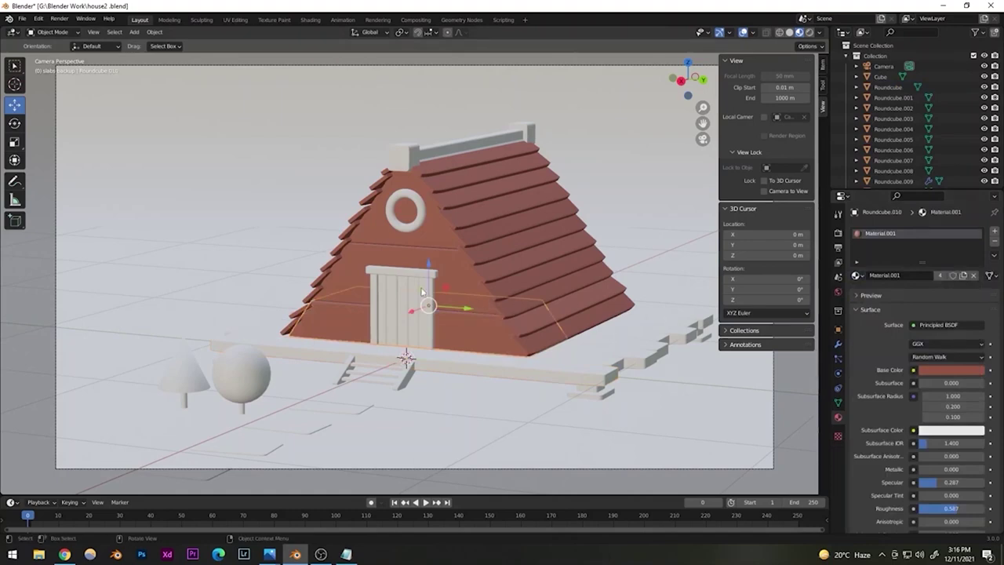
- Assign the existing Material.001 to the first three vertical planks of the door, counting from its left edge
{"action": "left_click", "coordinate": [396, 276]}
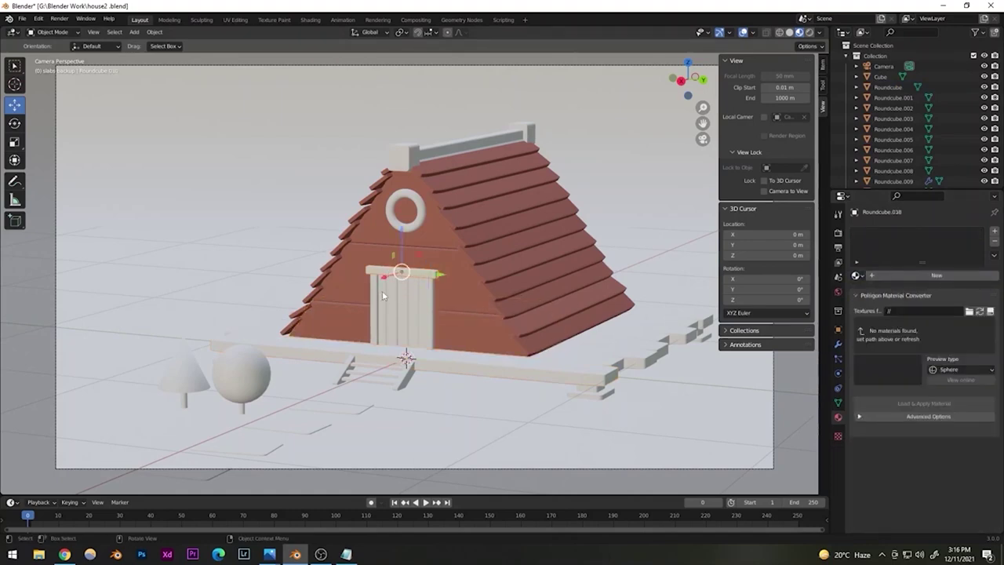
{"action": "left_click", "coordinate": [856, 276]}
{"action": "left_click", "coordinate": [878, 303]}
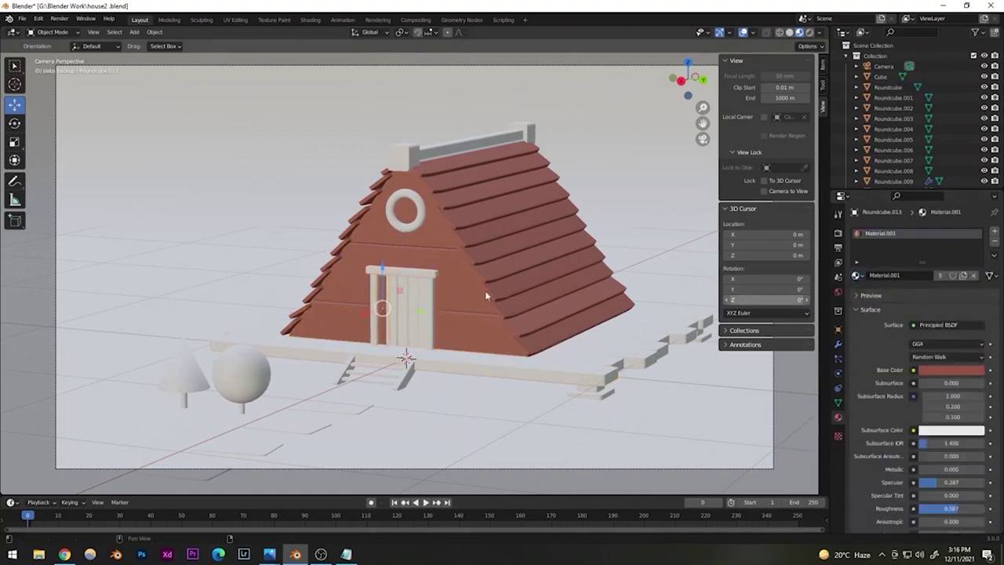
{"action": "left_click", "coordinate": [394, 301]}
{"action": "left_click", "coordinate": [856, 276]}
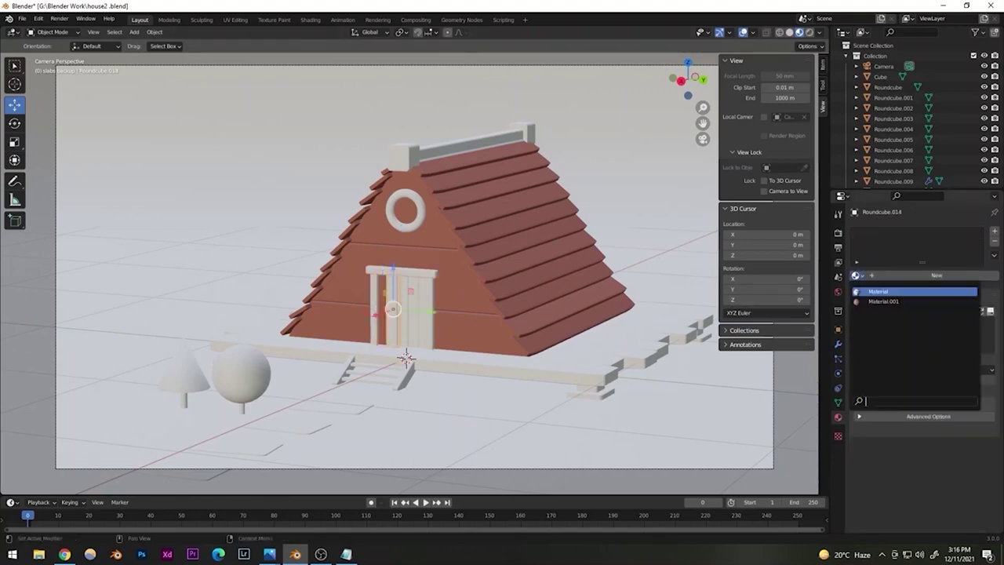
{"action": "left_click", "coordinate": [406, 322]}
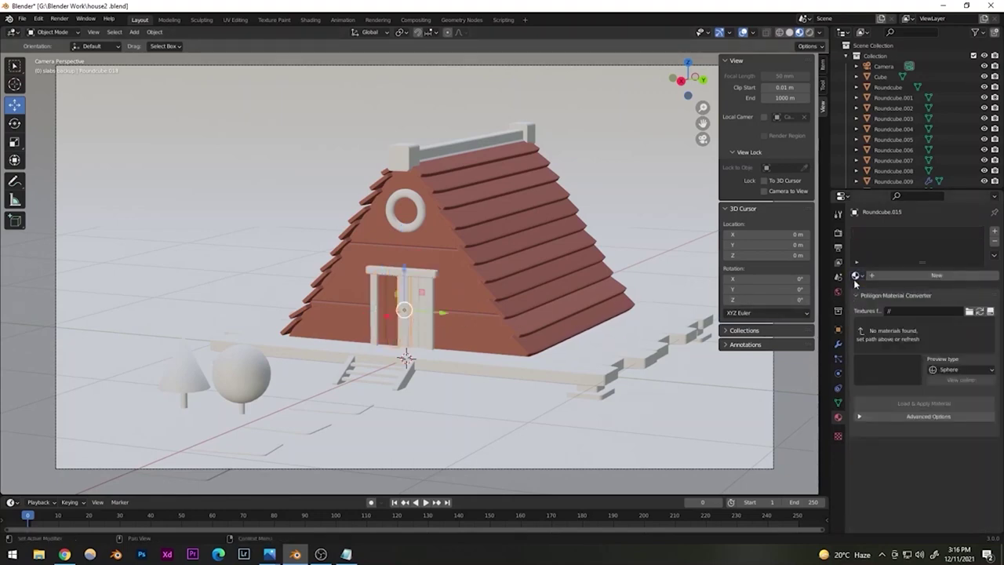
{"action": "left_click", "coordinate": [856, 276]}
{"action": "left_click", "coordinate": [884, 301]}
- Assign Material.001 to the last two vertical planks on the door's right side
{"action": "left_click", "coordinate": [414, 323]}
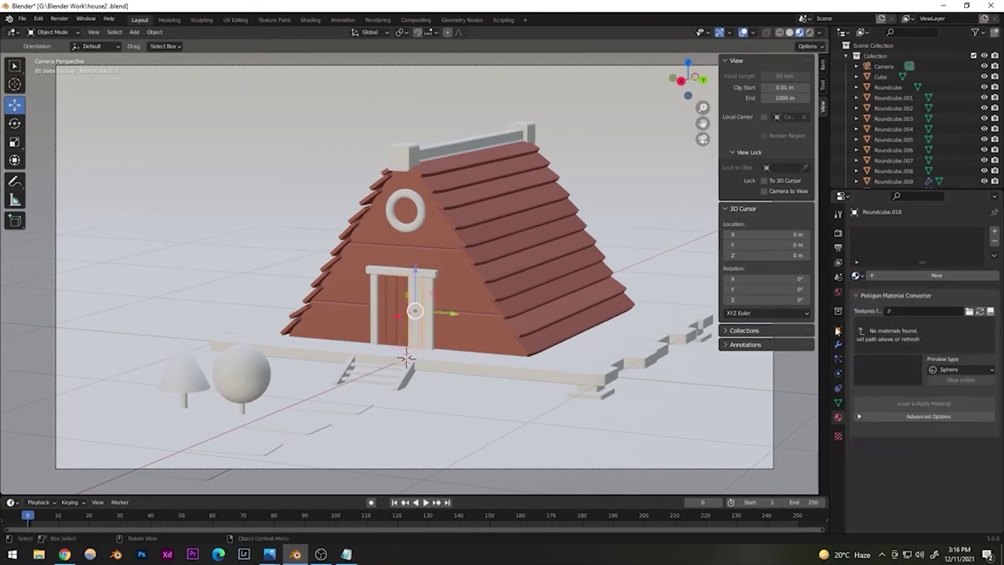
{"action": "left_click", "coordinate": [859, 277]}
{"action": "left_click", "coordinate": [864, 302]}
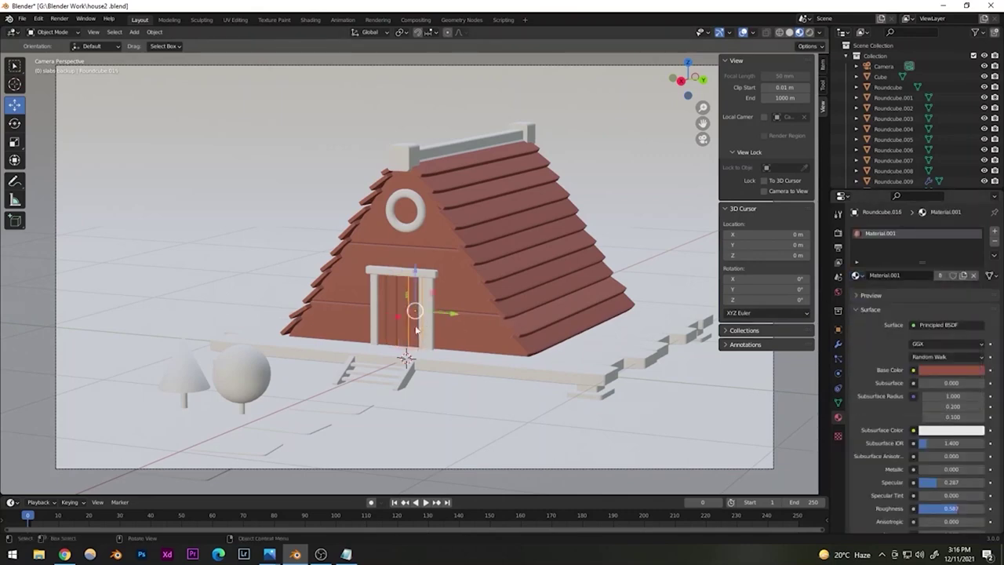
{"action": "key", "text": "shift+d"}
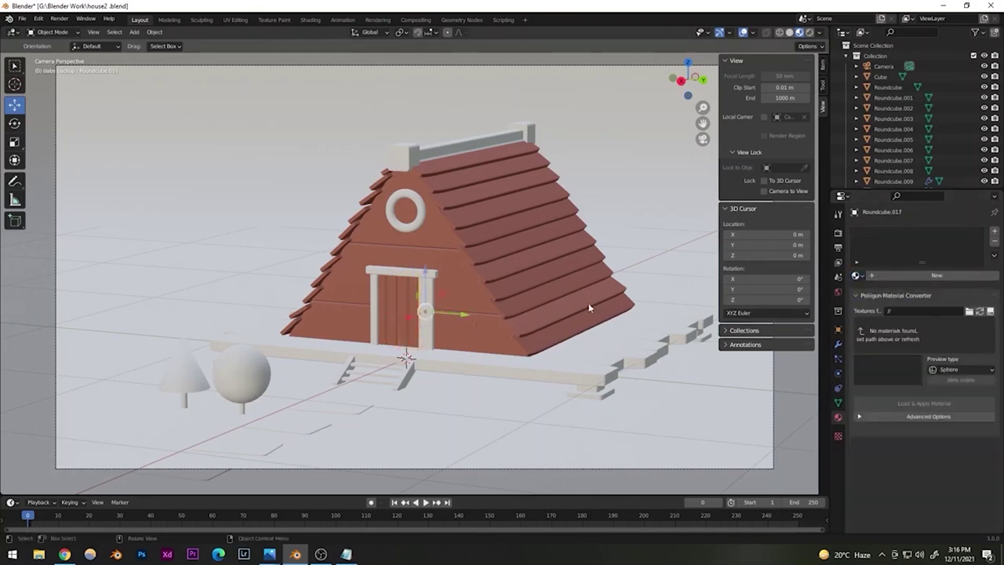
{"action": "left_click", "coordinate": [856, 276]}
{"action": "left_click", "coordinate": [865, 302]}
{"action": "left_click", "coordinate": [311, 130]}
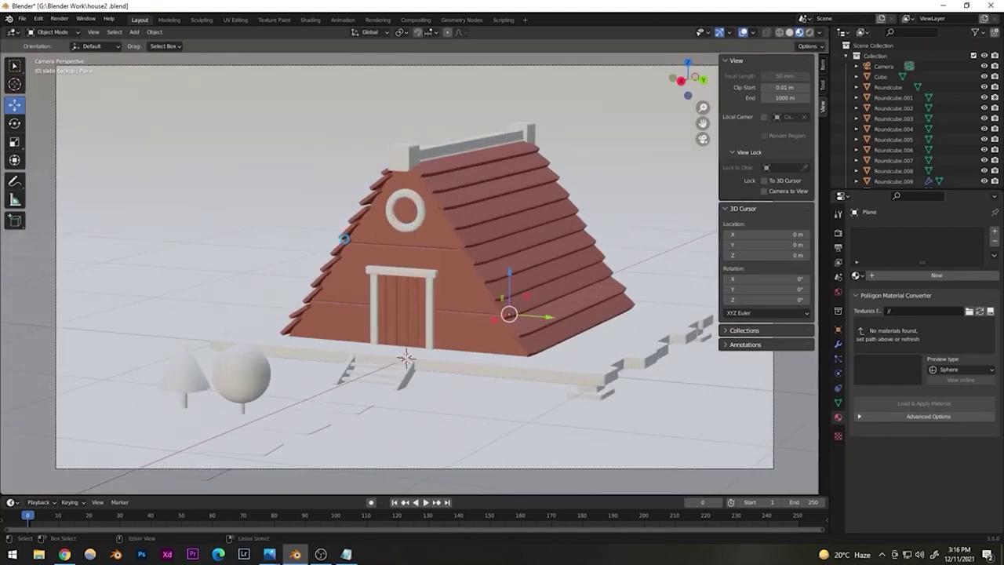
- Save the file and check the house in rendered shading, restoring overlays and gizmos before returning to material preview
{"action": "key", "text": "ctrl+s"}
{"action": "left_click", "coordinate": [818, 33]}
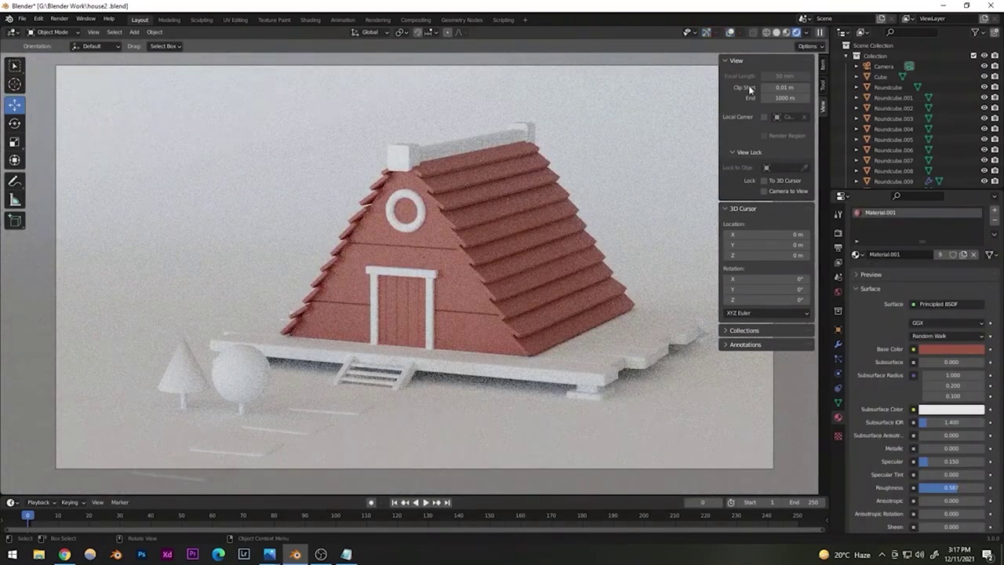
{"action": "left_click", "coordinate": [730, 32]}
{"action": "left_click", "coordinate": [705, 32]}
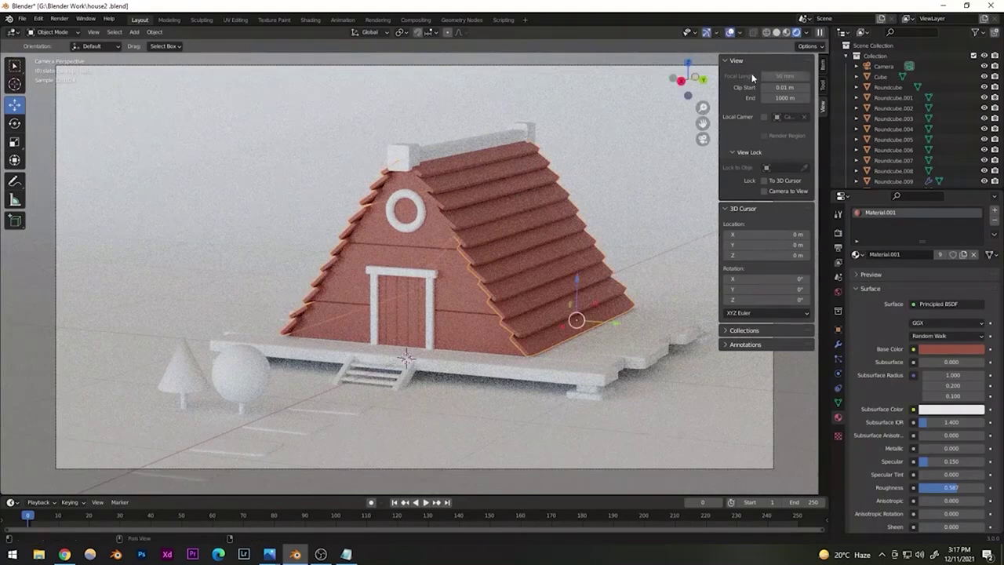
{"action": "left_click", "coordinate": [781, 33]}
- Give the ridge end blocks a new material with a golden base color of hue 0.102, saturation 0.851 and value 0.638
{"action": "left_click", "coordinate": [410, 151]}
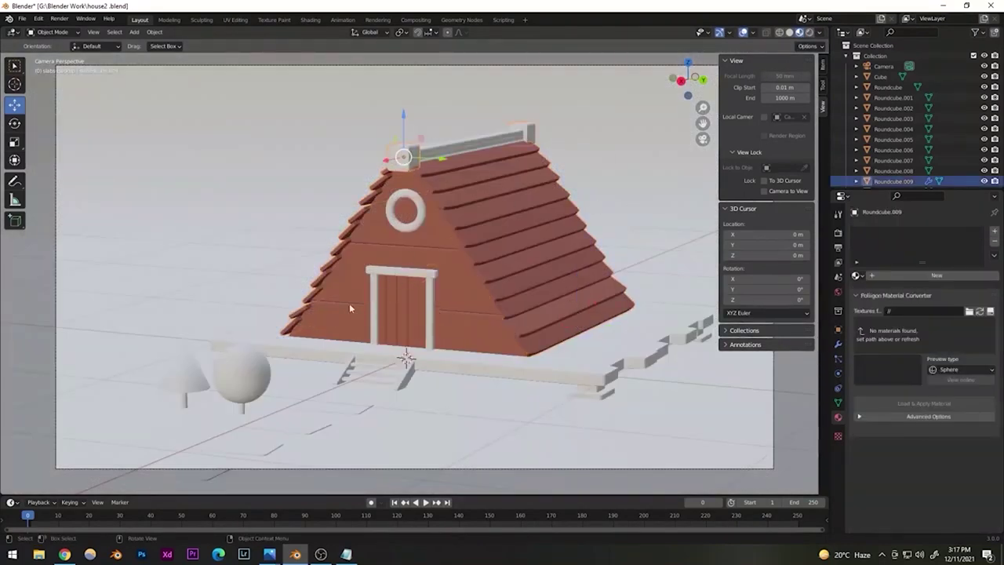
{"action": "left_click", "coordinate": [878, 276]}
{"action": "left_click", "coordinate": [926, 373]}
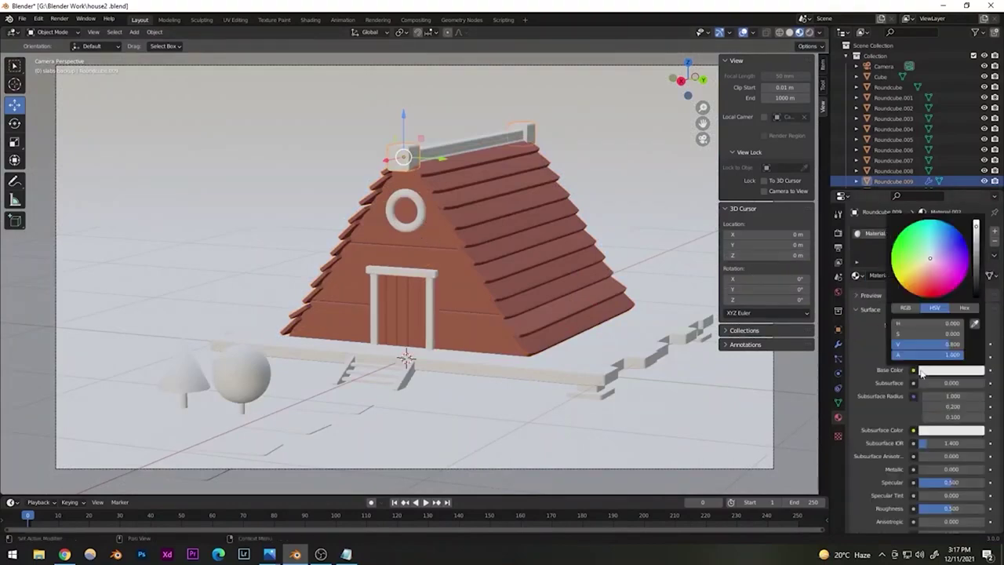
{"action": "left_click", "coordinate": [930, 370]}
{"action": "left_click_drag", "start_coordinate": [933, 291], "coordinate": [920, 274]}
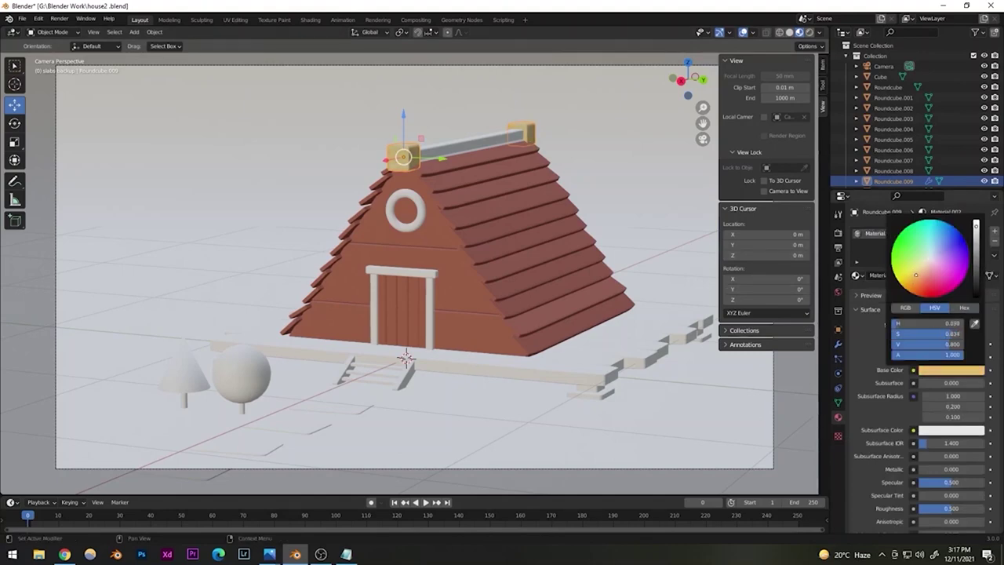
{"action": "left_click_drag", "start_coordinate": [975, 227], "coordinate": [976, 233]}
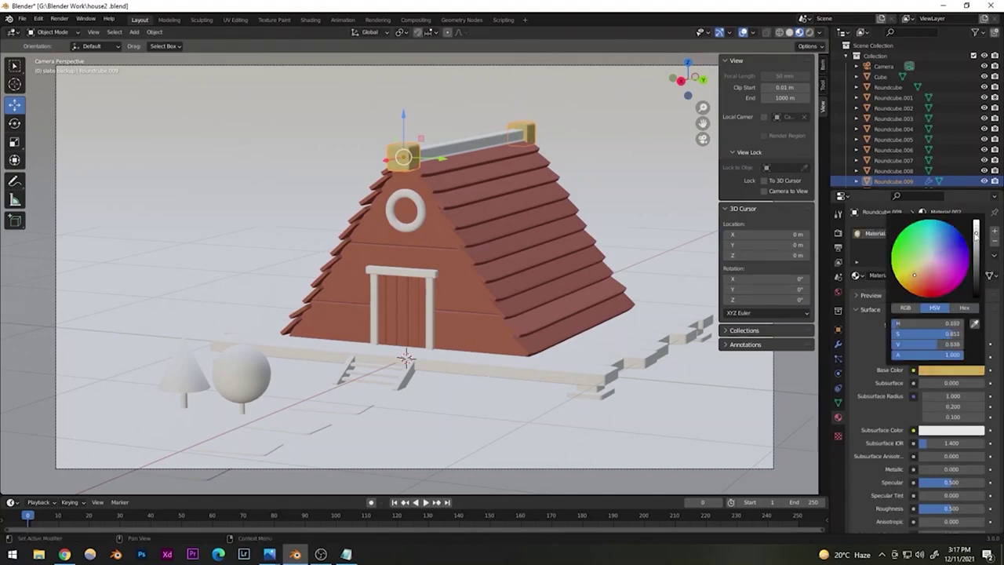
{"action": "key", "text": "Return"}
{"action": "left_click", "coordinate": [934, 374]}
- Assign the golden Material.002 to the ridge beam and the round window ring
{"action": "left_click", "coordinate": [457, 142]}
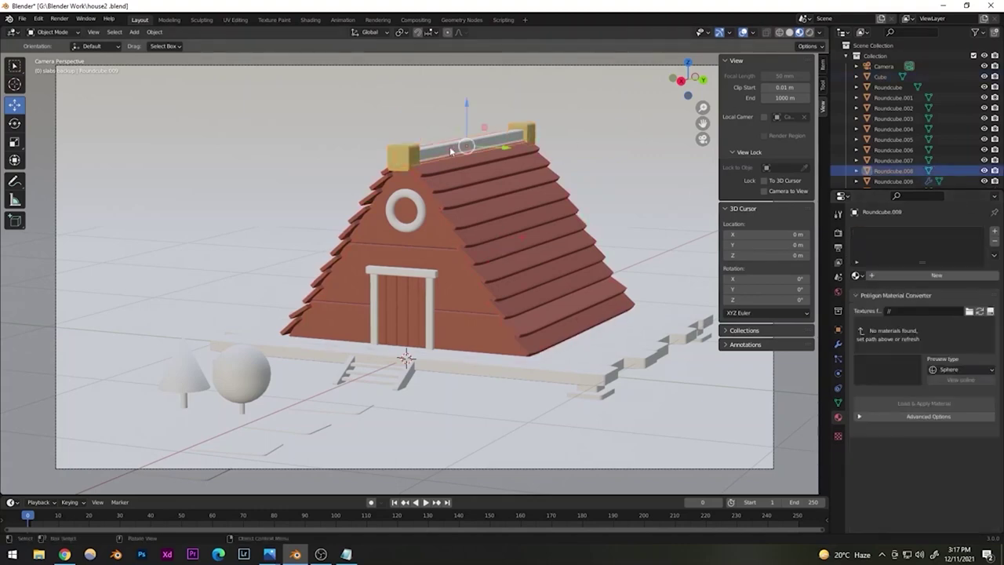
{"action": "left_click", "coordinate": [856, 276]}
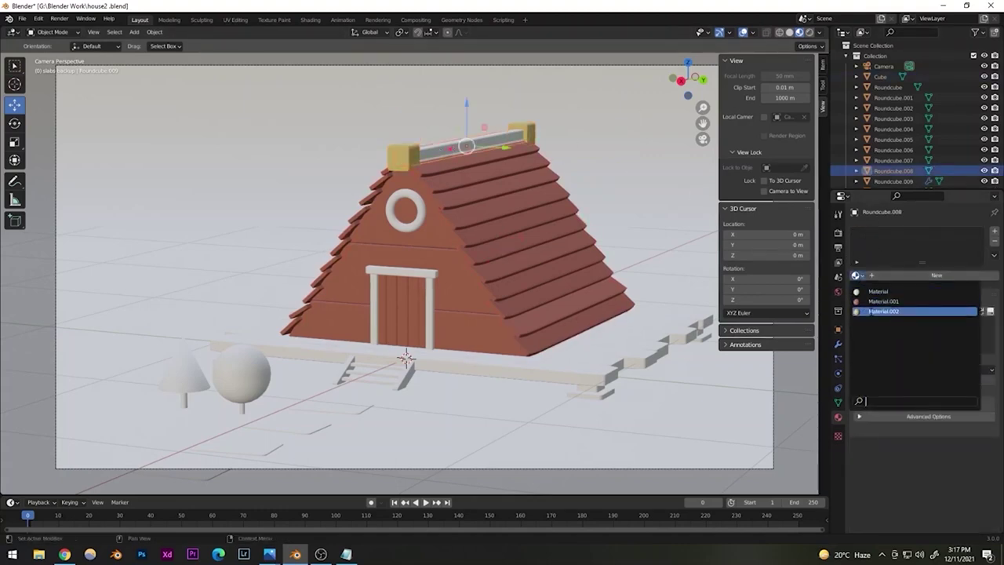
{"action": "left_click", "coordinate": [878, 307]}
{"action": "left_click", "coordinate": [418, 225]}
{"action": "left_click", "coordinate": [856, 276]}
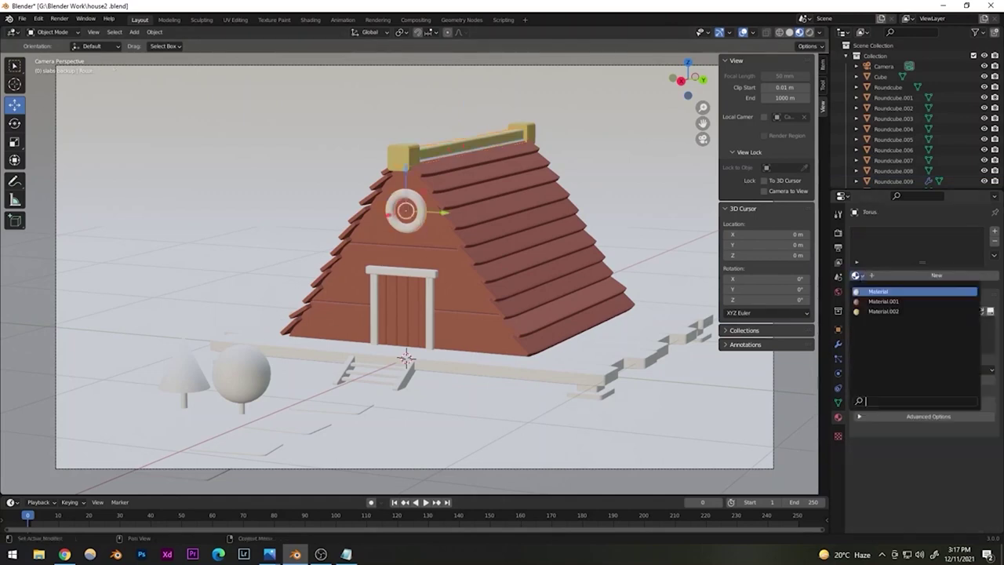
{"action": "left_click", "coordinate": [878, 307]}
- Assign Material.002 to the door frame's lintel and both side posts
{"action": "left_click", "coordinate": [423, 272]}
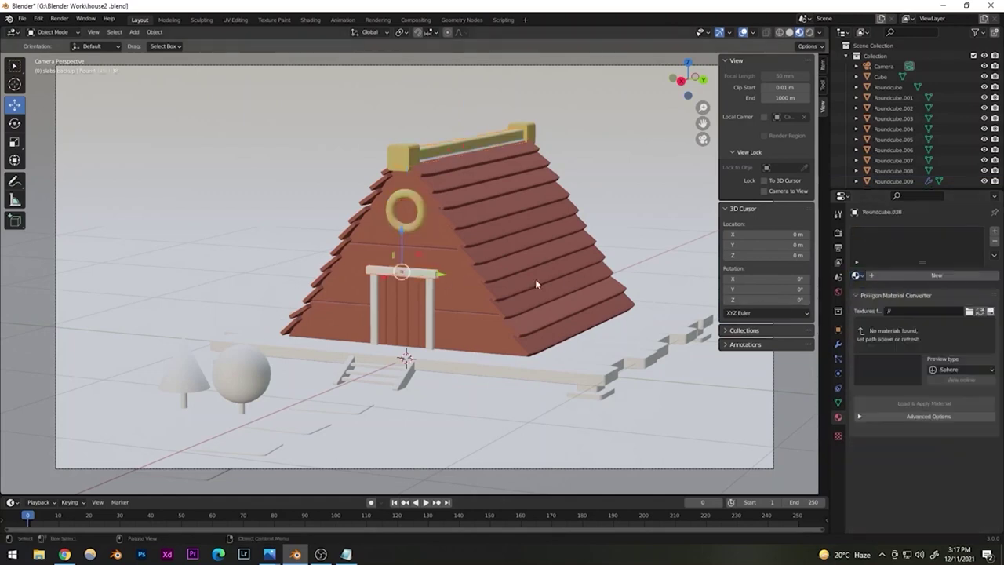
{"action": "left_click", "coordinate": [856, 276]}
{"action": "left_click", "coordinate": [878, 307]}
{"action": "left_click", "coordinate": [429, 325]}
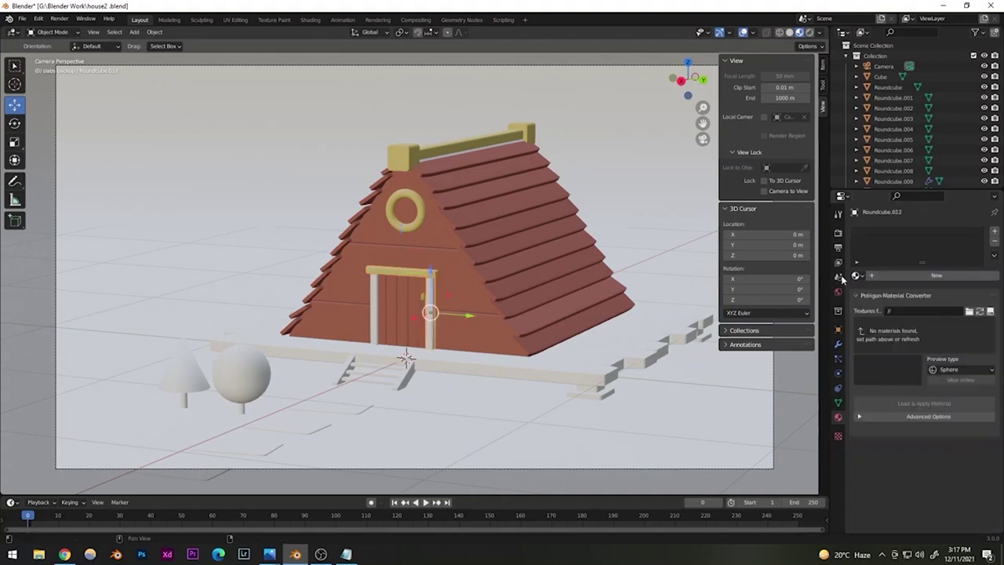
{"action": "left_click", "coordinate": [856, 276]}
{"action": "left_click", "coordinate": [882, 312]}
{"action": "left_click", "coordinate": [379, 291]}
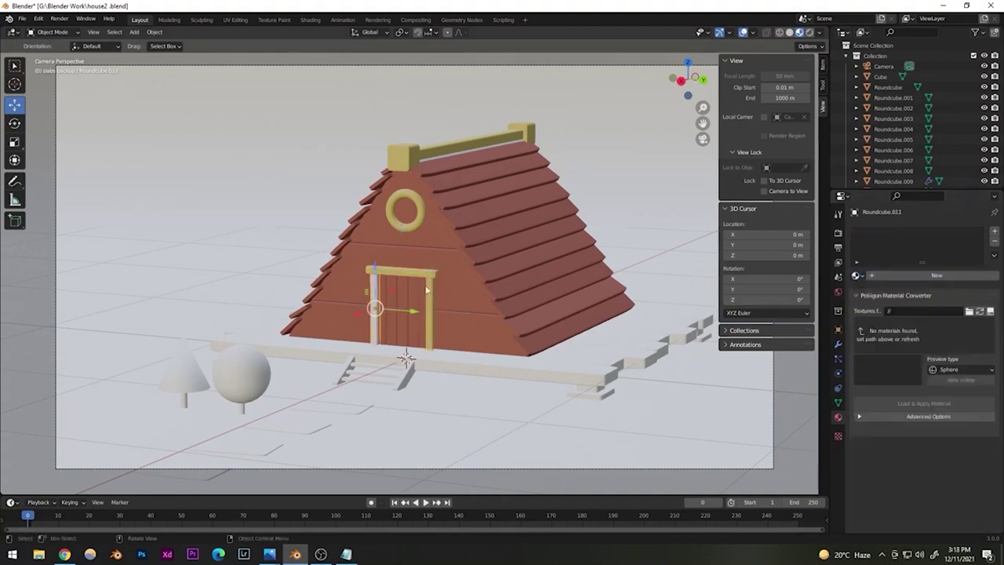
{"action": "left_click", "coordinate": [856, 276]}
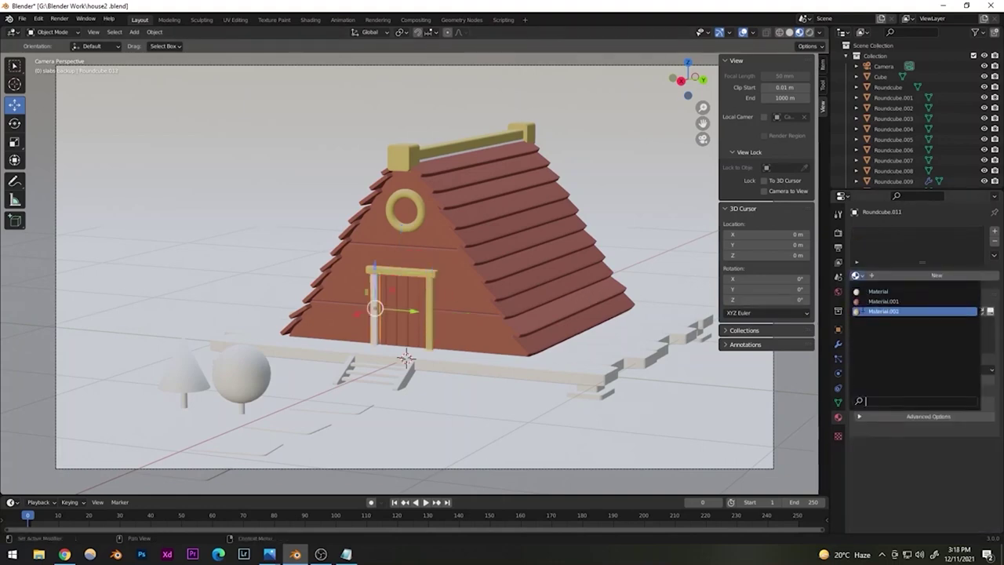
{"action": "left_click", "coordinate": [879, 312]}
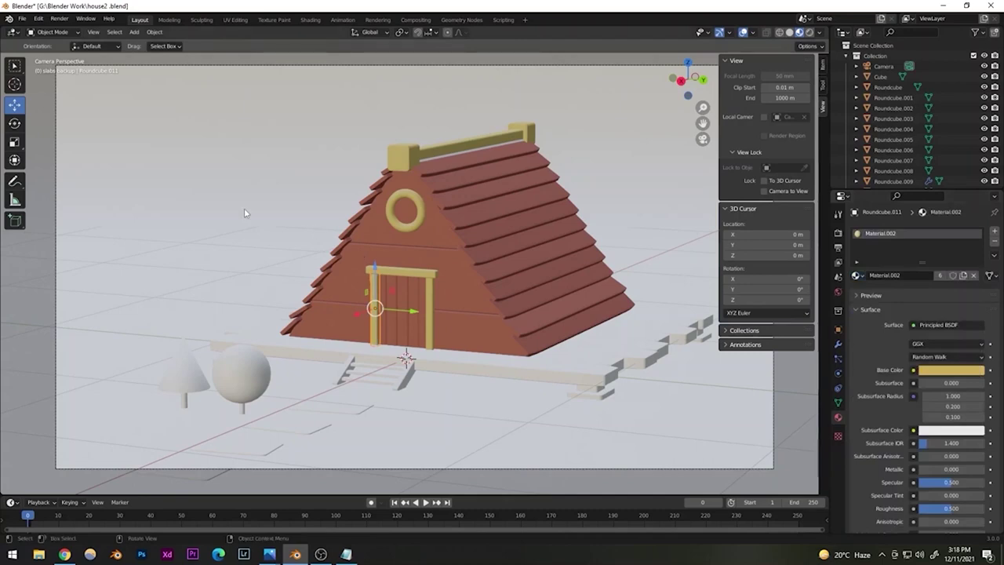
- Assign Material.001 to the front four planks of the deck
{"action": "left_click", "coordinate": [584, 369]}
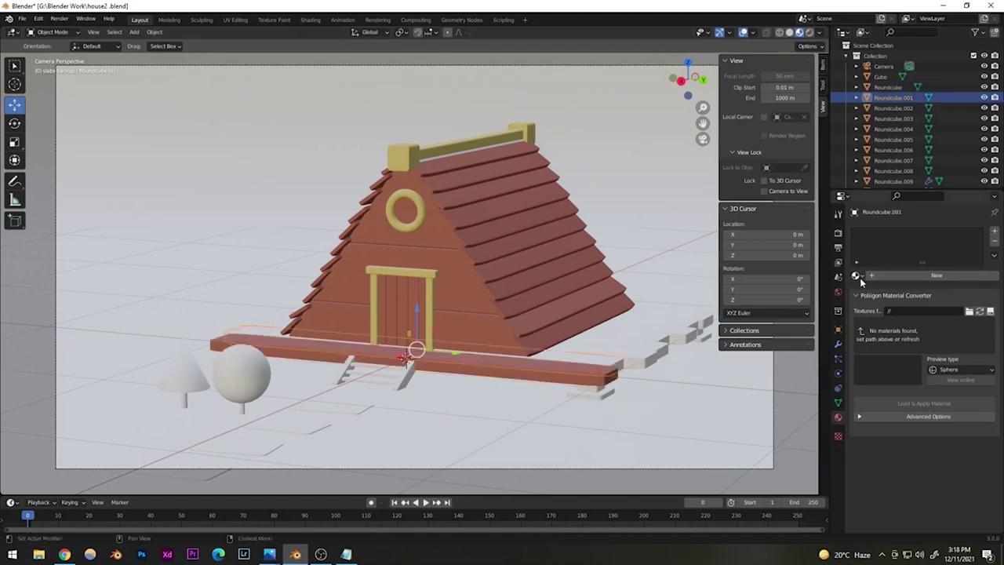
{"action": "left_click", "coordinate": [859, 278]}
{"action": "left_click", "coordinate": [873, 301]}
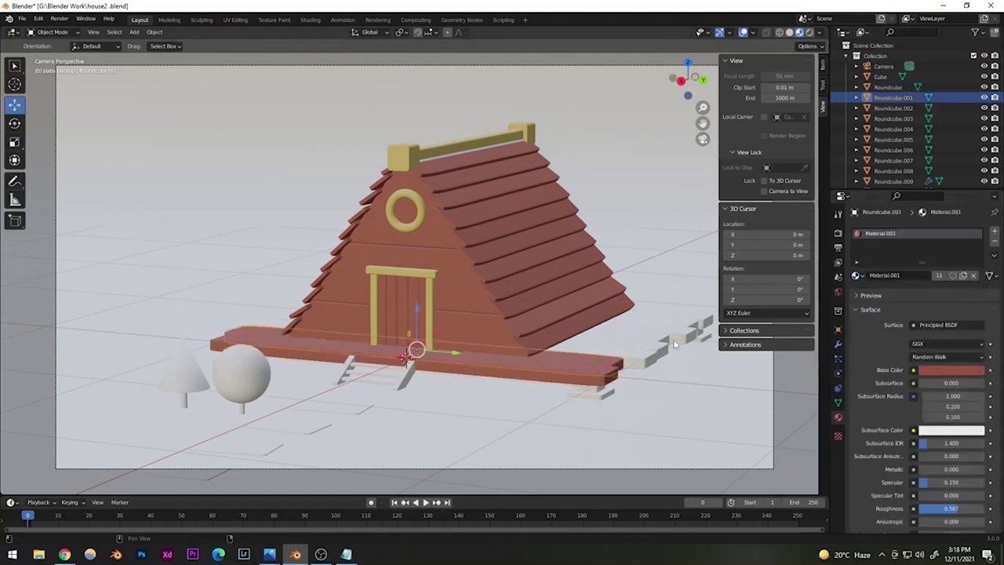
{"action": "left_click", "coordinate": [632, 357]}
{"action": "left_click", "coordinate": [858, 276]}
{"action": "left_click", "coordinate": [875, 301]}
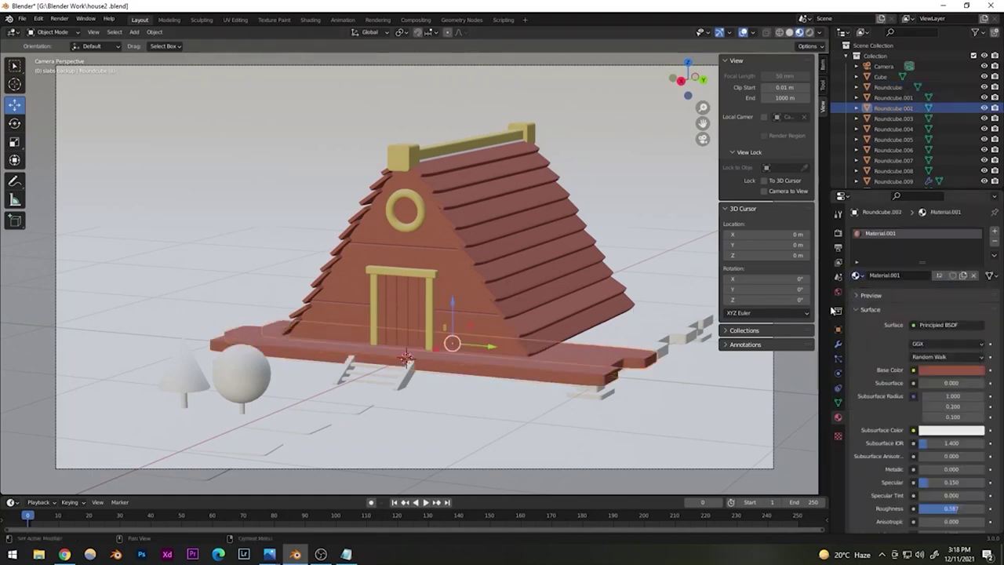
{"action": "left_click", "coordinate": [657, 349]}
{"action": "left_click", "coordinate": [855, 275]}
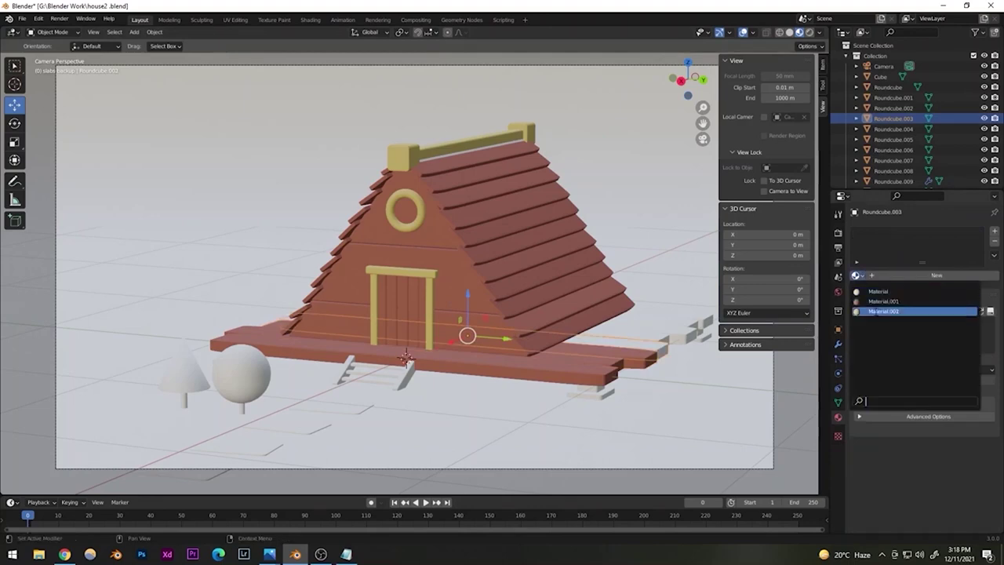
{"action": "left_click", "coordinate": [886, 306]}
- Assign Material.001 to the remaining four deck planks toward the rear of the house
{"action": "left_click", "coordinate": [650, 339]}
{"action": "left_click", "coordinate": [856, 275]}
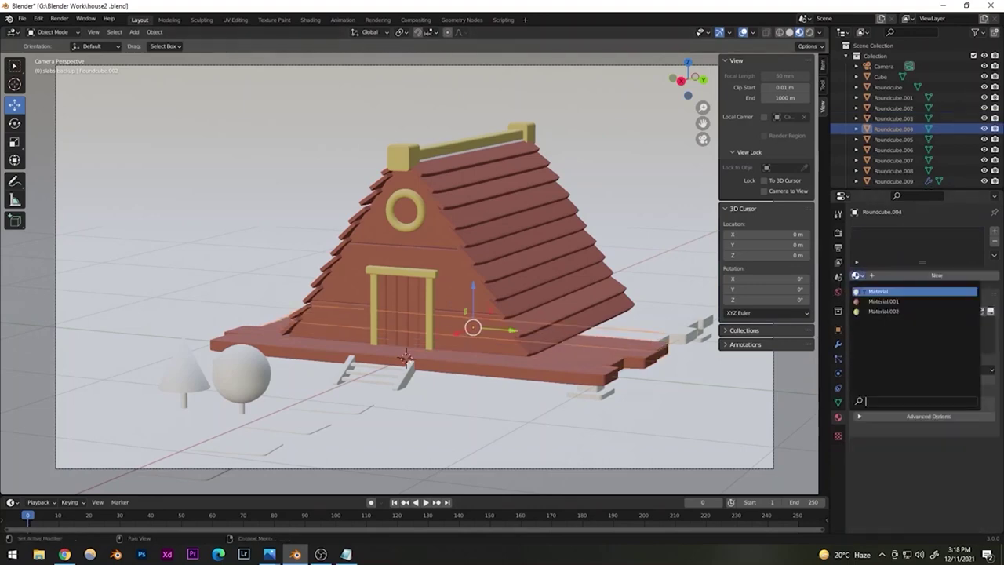
{"action": "left_click", "coordinate": [886, 302]}
{"action": "left_click", "coordinate": [675, 334]}
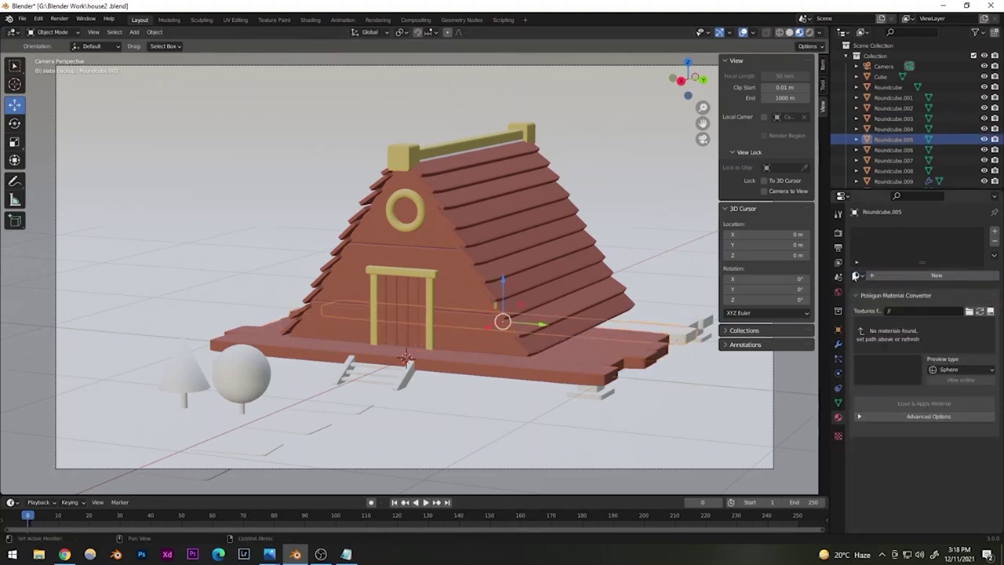
{"action": "left_click", "coordinate": [855, 275]}
{"action": "left_click", "coordinate": [886, 301]}
{"action": "left_click", "coordinate": [678, 325]}
{"action": "left_click", "coordinate": [855, 275]}
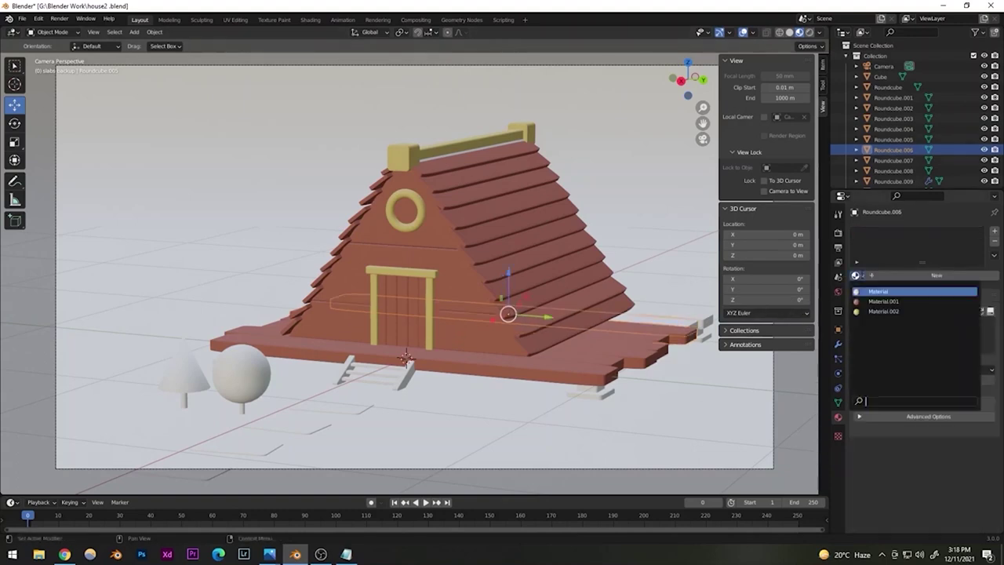
{"action": "left_click", "coordinate": [885, 302]}
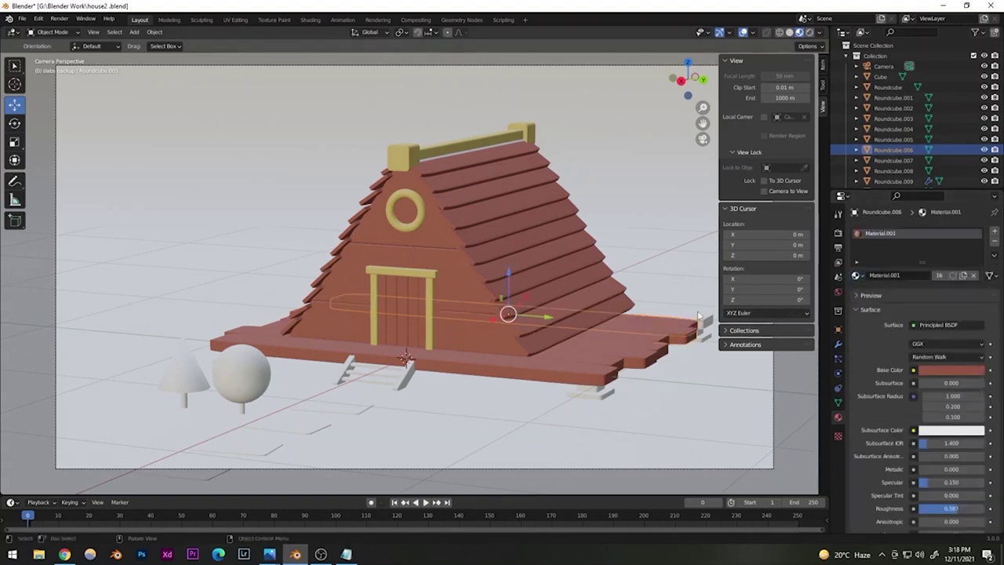
{"action": "left_click", "coordinate": [697, 320]}
{"action": "left_click", "coordinate": [855, 275]}
{"action": "left_click", "coordinate": [883, 301]}
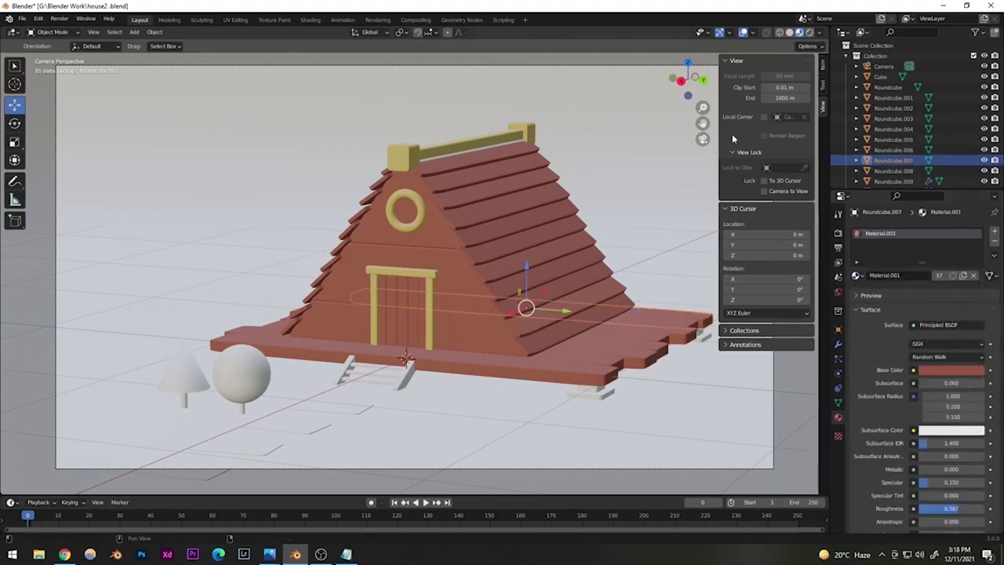
- In rendered shading, lighten the ridge beam's golden base color to saturation 0.730 and value 0.855
{"action": "left_click", "coordinate": [809, 32]}
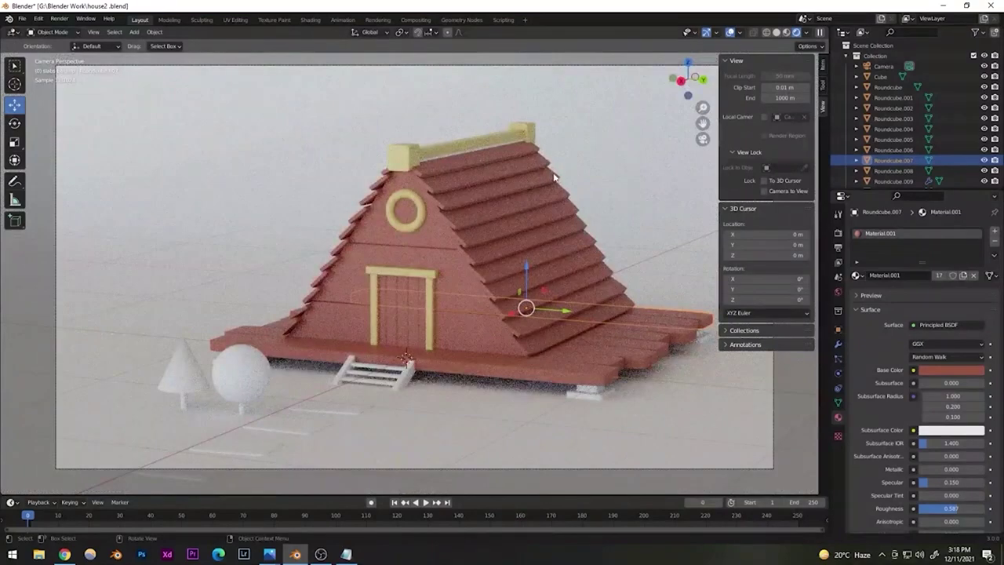
{"action": "left_click", "coordinate": [438, 152]}
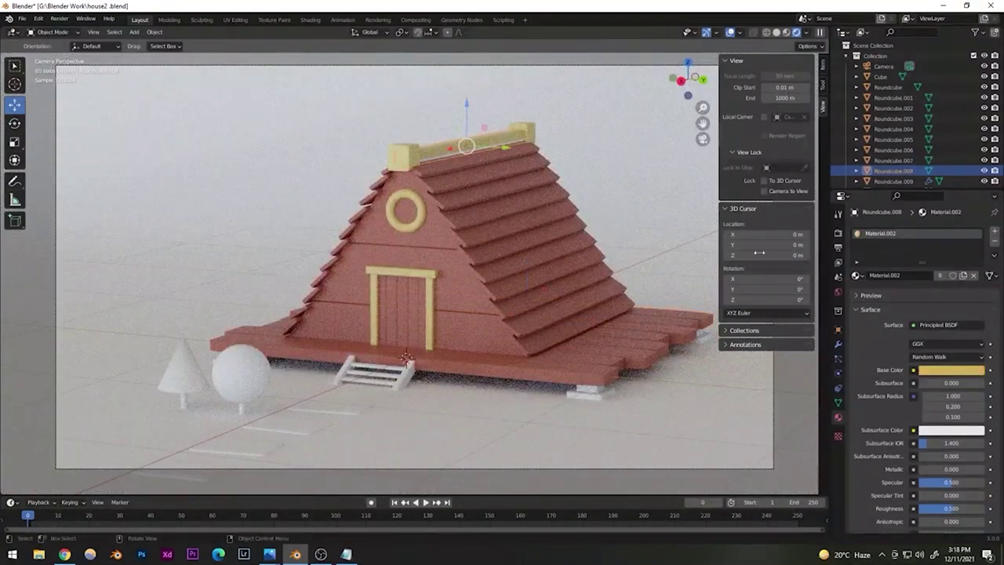
{"action": "left_click", "coordinate": [937, 374]}
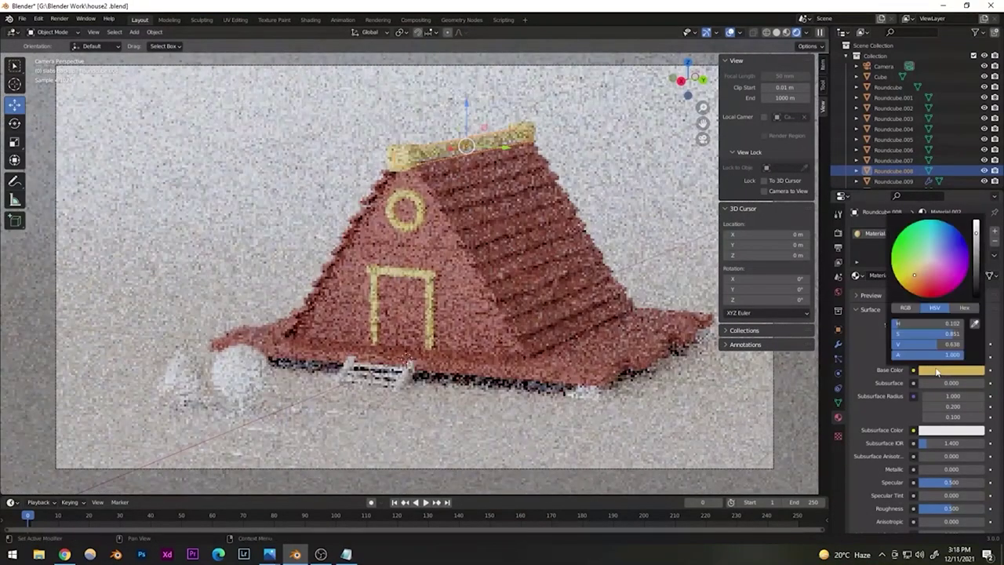
{"action": "left_click_drag", "start_coordinate": [977, 231], "coordinate": [976, 221]}
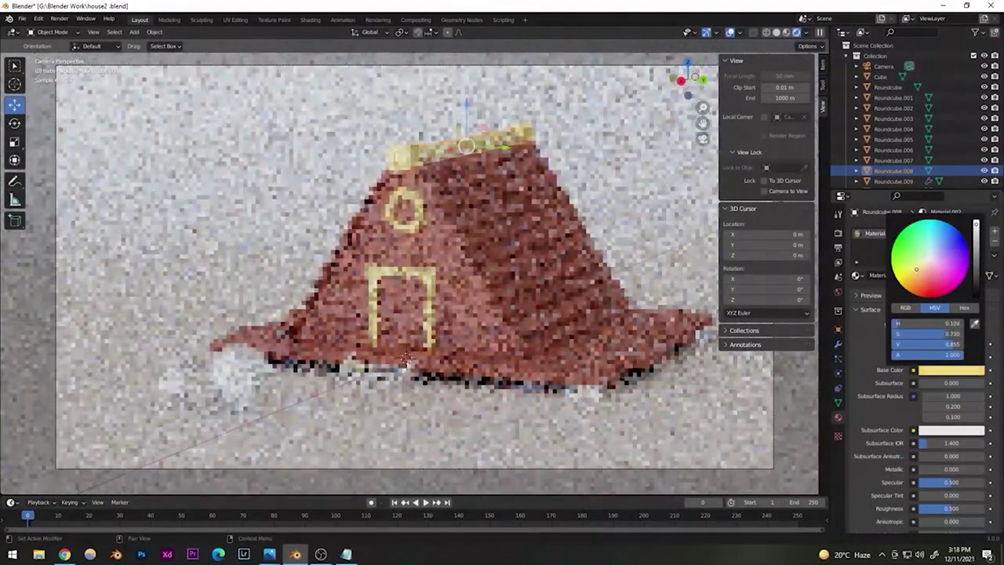
- Shift the ridge beam's Material.002 base color to a paler yellow and set its specular to 0.091
{"action": "left_click_drag", "start_coordinate": [918, 274], "coordinate": [918, 267]}
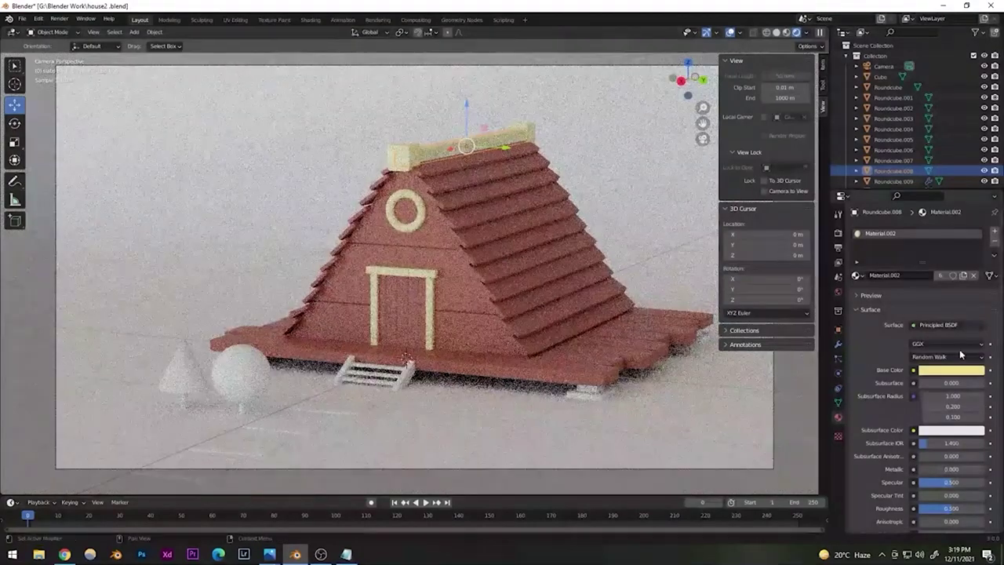
{"action": "left_click_drag", "start_coordinate": [936, 486], "coordinate": [914, 487]}
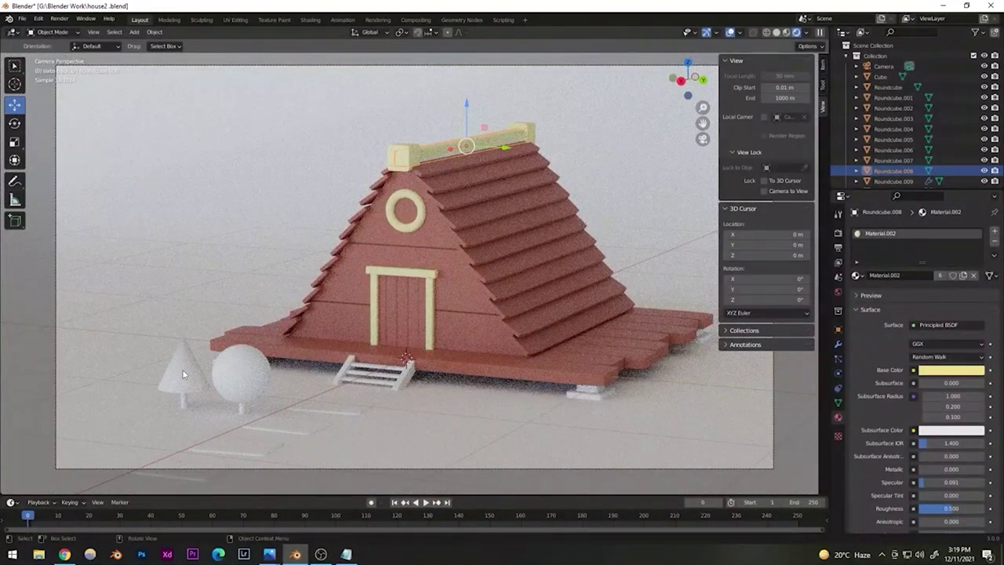
- Assign Material.002 to both side rails of the front stairs
{"action": "left_click", "coordinate": [342, 376]}
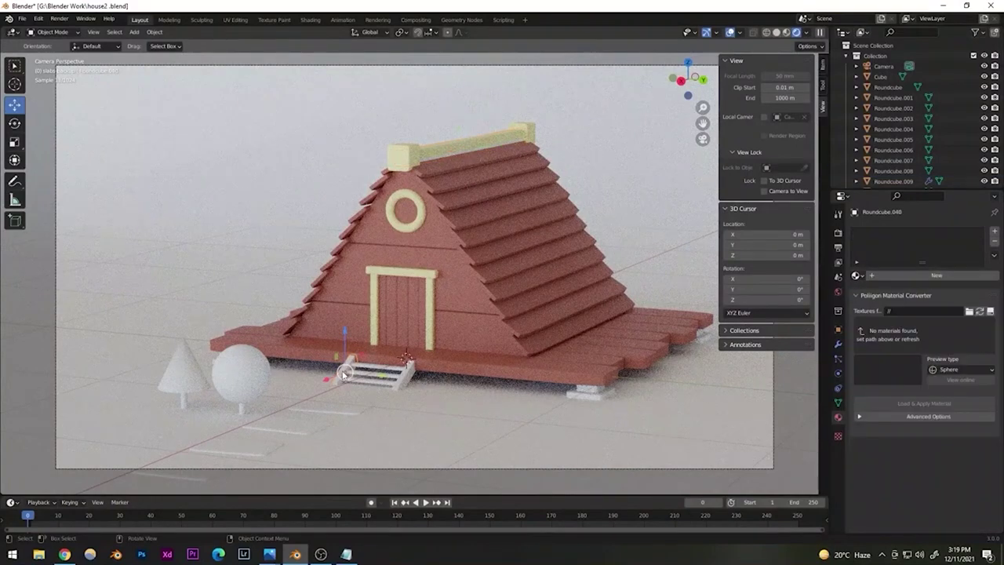
{"action": "left_click", "coordinate": [856, 275]}
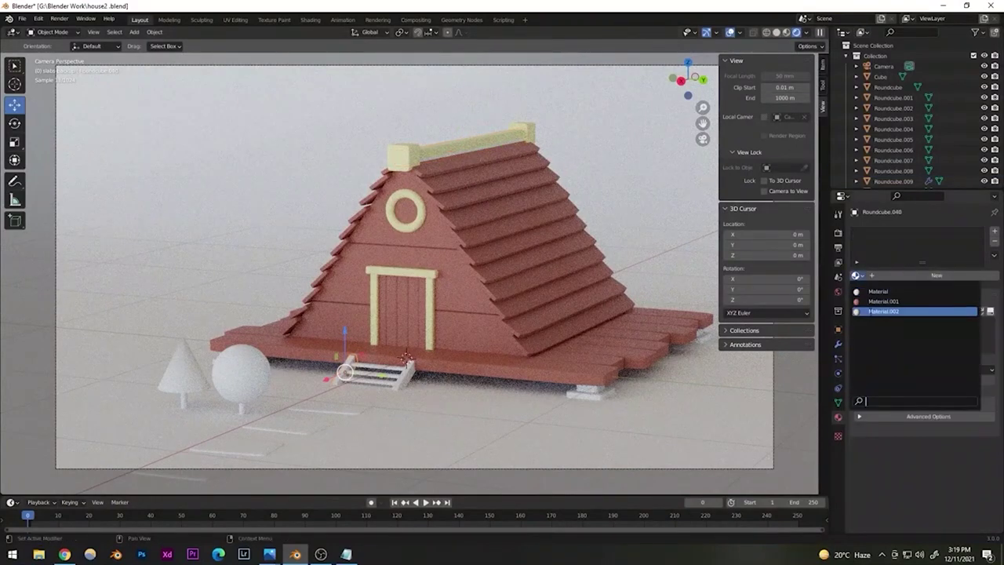
{"action": "left_click", "coordinate": [406, 375]}
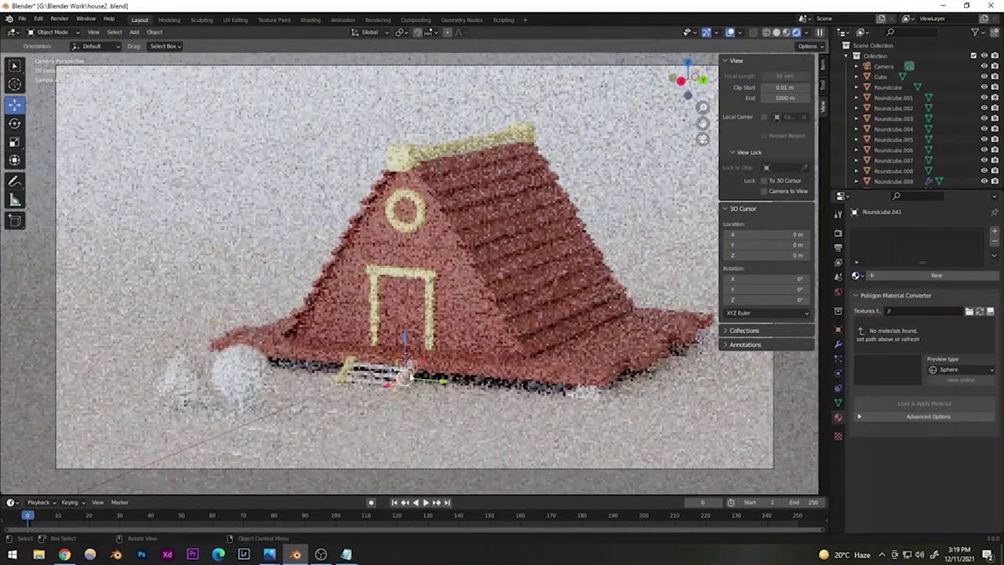
{"action": "left_click", "coordinate": [856, 275]}
{"action": "left_click", "coordinate": [886, 306]}
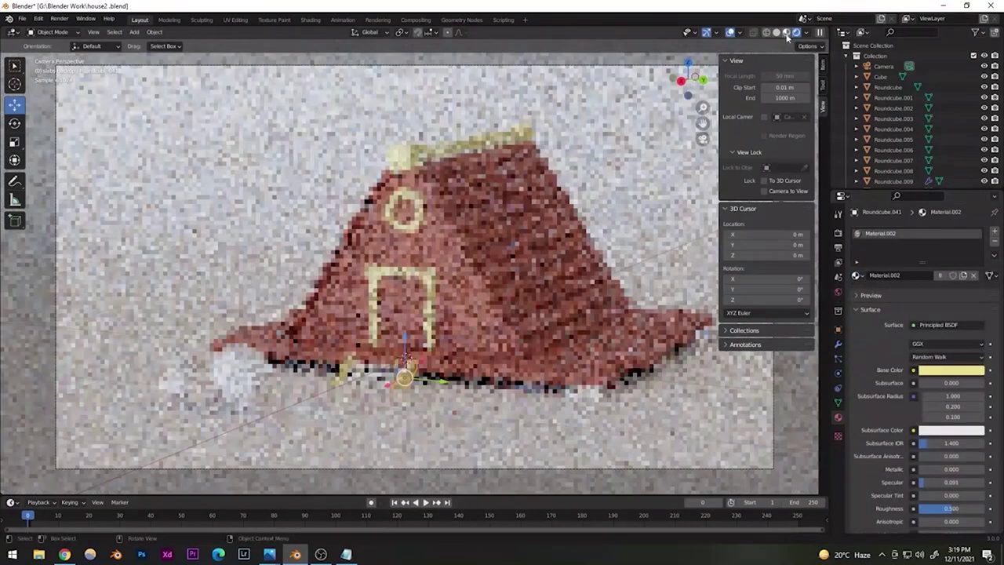
- Switch the viewport to material preview and assign Material.001 to the three treads of the front stairs
{"action": "left_click", "coordinate": [777, 33]}
{"action": "left_click", "coordinate": [365, 371]}
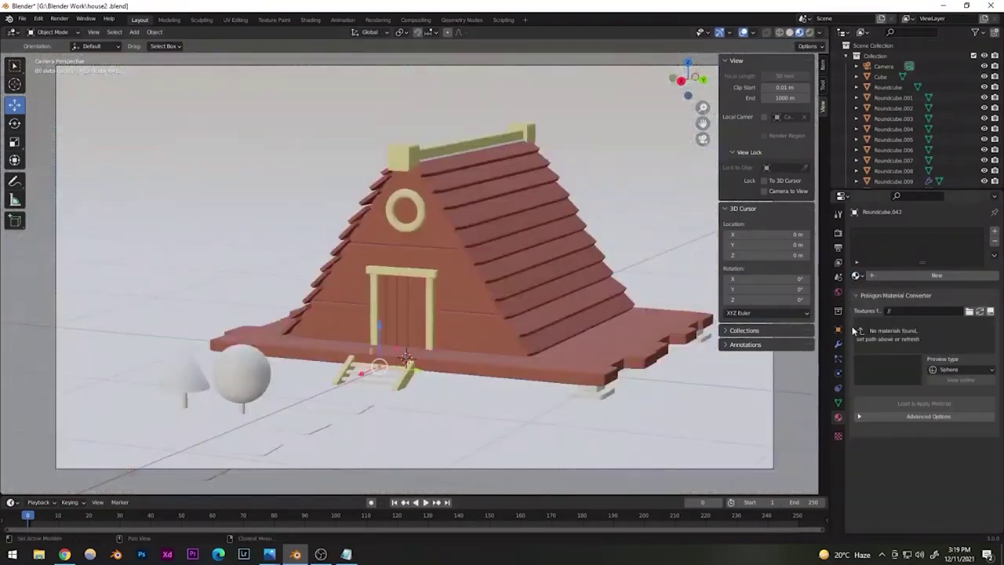
{"action": "left_click", "coordinate": [855, 275]}
{"action": "left_click", "coordinate": [883, 301]}
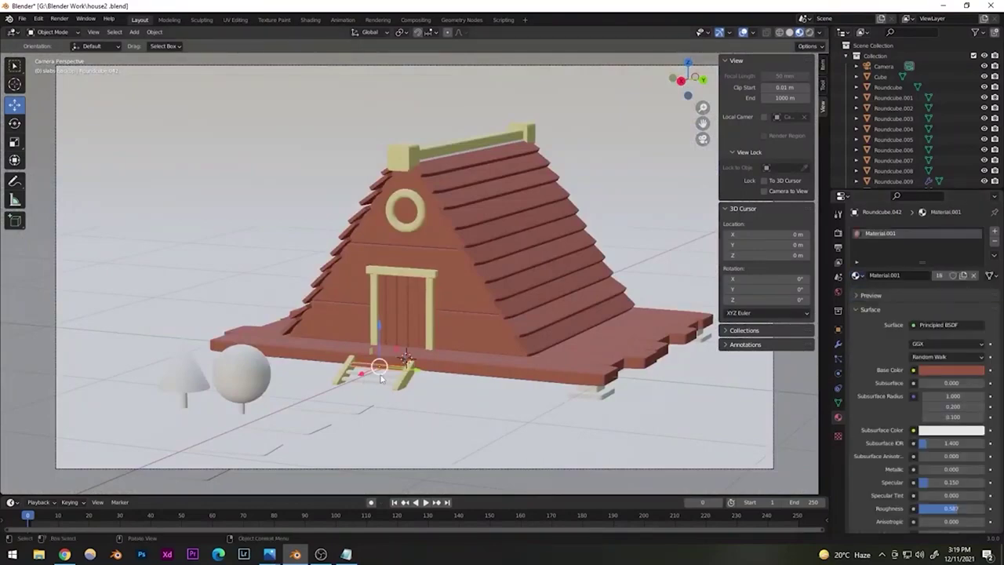
{"action": "left_click", "coordinate": [382, 379]}
{"action": "left_click", "coordinate": [855, 275]}
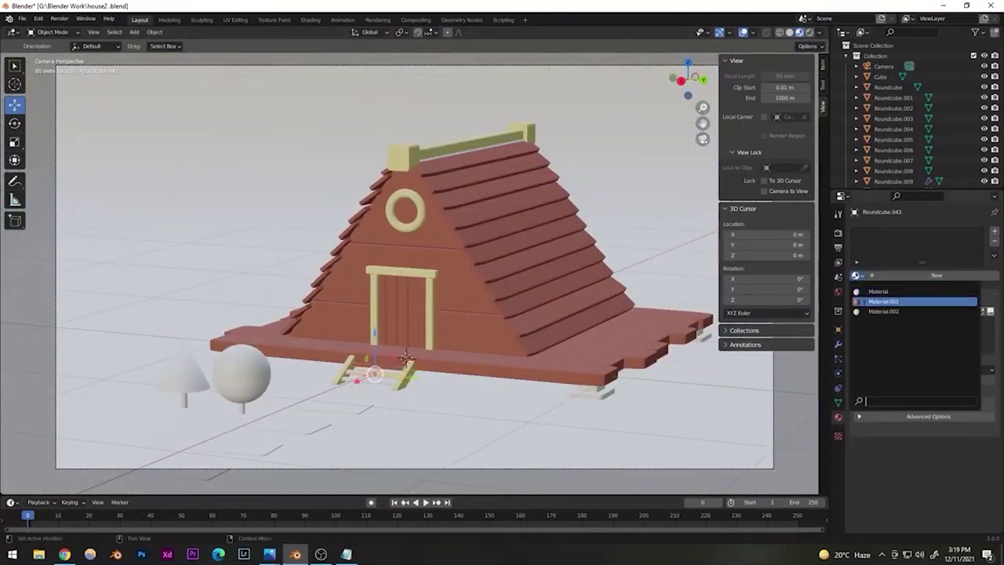
{"action": "left_click", "coordinate": [883, 302]}
{"action": "left_click", "coordinate": [386, 383]}
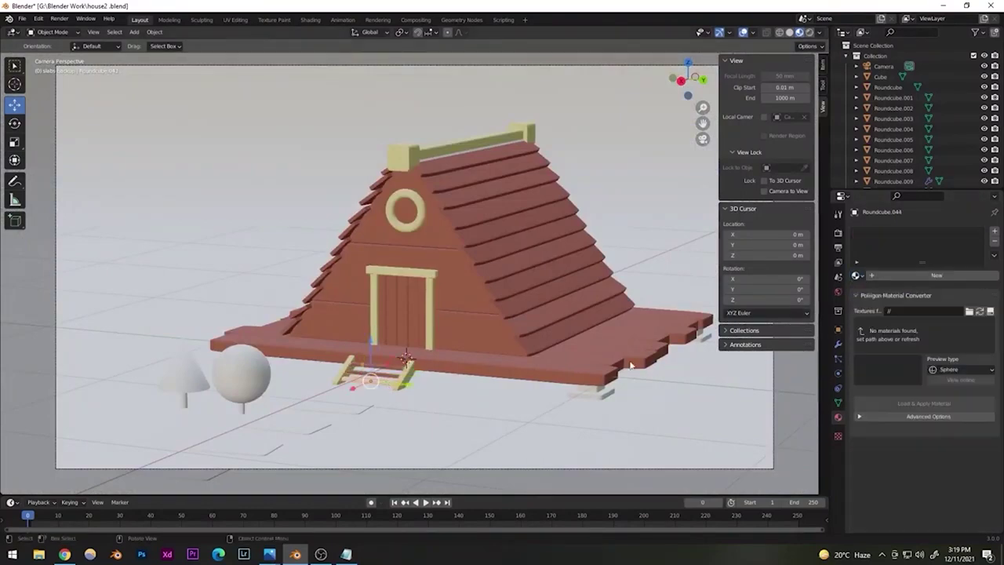
{"action": "left_click", "coordinate": [855, 275]}
{"action": "left_click", "coordinate": [863, 308]}
- Create a new material for the ground and backdrop plane and give it a purple base color
{"action": "left_click", "coordinate": [282, 151]}
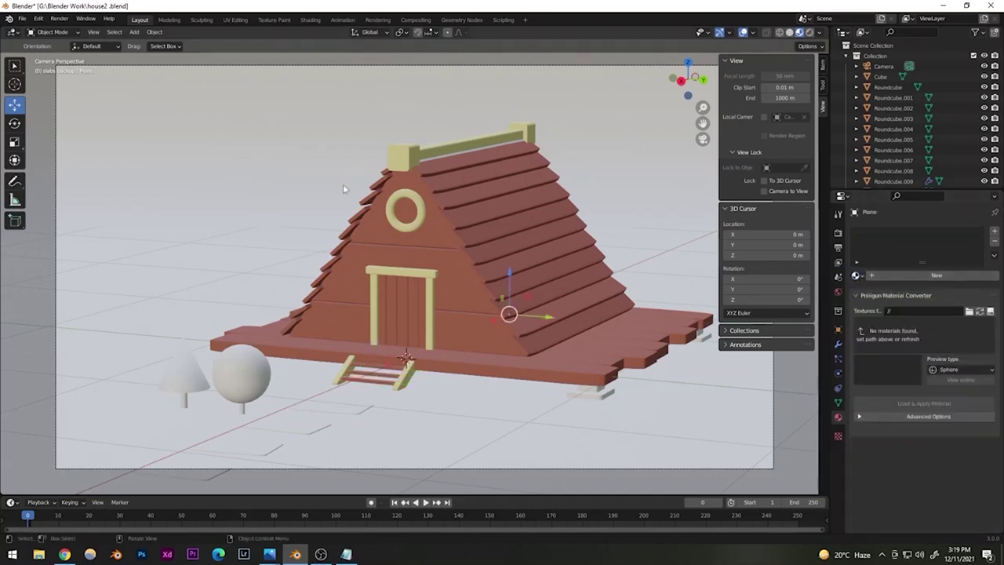
{"action": "left_click", "coordinate": [886, 276]}
{"action": "left_click", "coordinate": [933, 370]}
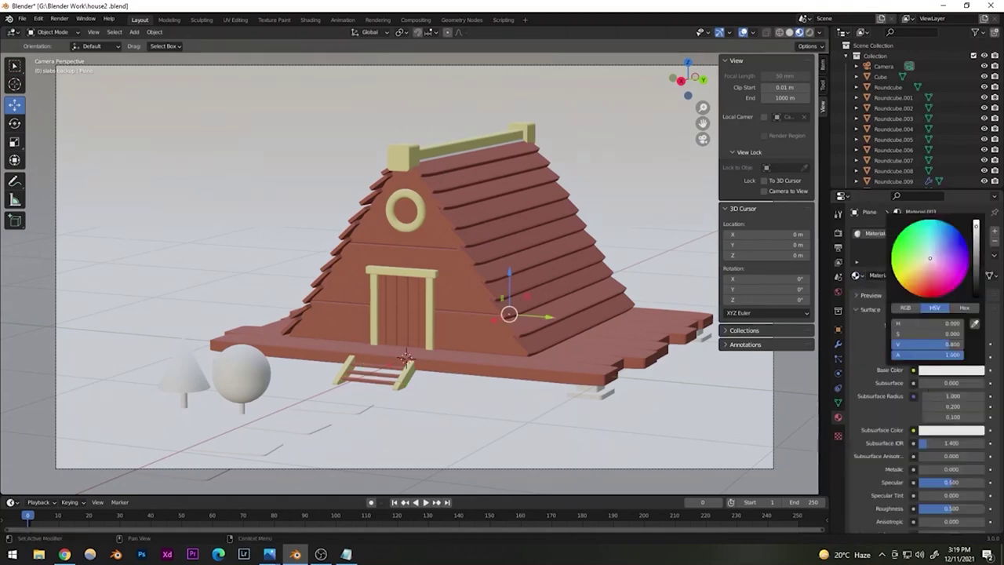
{"action": "mouse_move", "coordinate": [929, 258]}
{"action": "left_mouse_down"}
{"action": "mouse_move", "coordinate": [941, 269]}
{"action": "mouse_move", "coordinate": [944, 256]}
{"action": "mouse_move", "coordinate": [947, 265]}
{"action": "mouse_move", "coordinate": [976, 249]}
{"action": "left_mouse_up"}
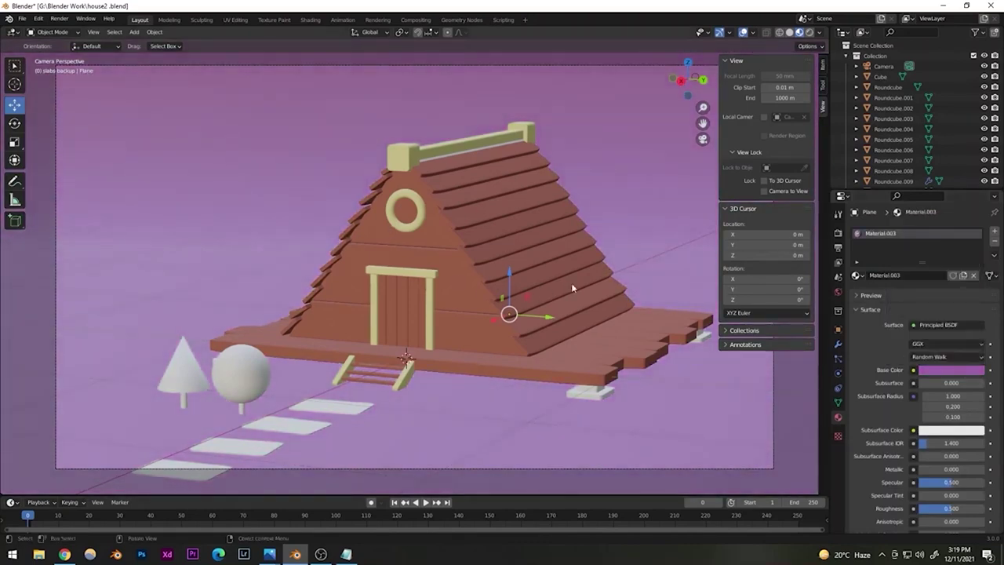
- Brighten the plane's base color to a light pink with the color value at 1.000
{"action": "left_click", "coordinate": [928, 372]}
{"action": "left_click_drag", "start_coordinate": [943, 263], "coordinate": [975, 233]}
{"action": "left_click_drag", "start_coordinate": [941, 266], "coordinate": [938, 262]}
{"action": "left_click_drag", "start_coordinate": [976, 227], "coordinate": [976, 221]}
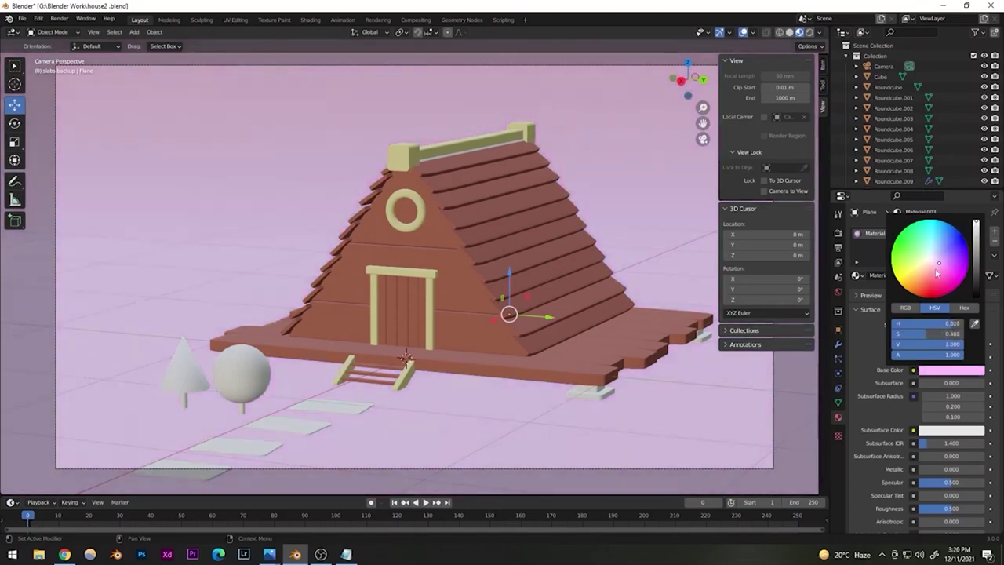
{"action": "left_click_drag", "start_coordinate": [936, 272], "coordinate": [938, 271]}
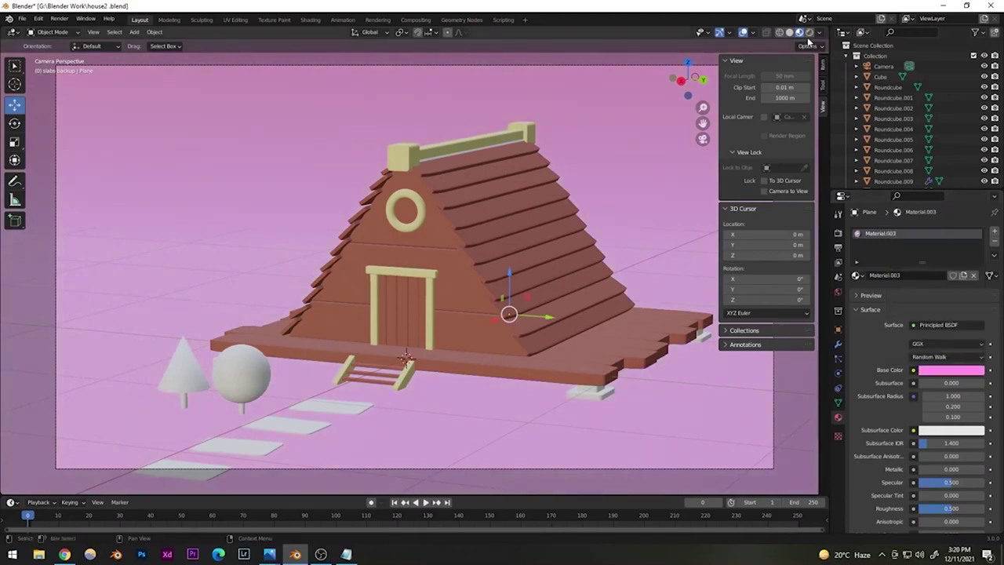
- In rendered shading, try red and pink tones on the plane and settle on a pale blue base color
{"action": "left_click", "coordinate": [809, 32]}
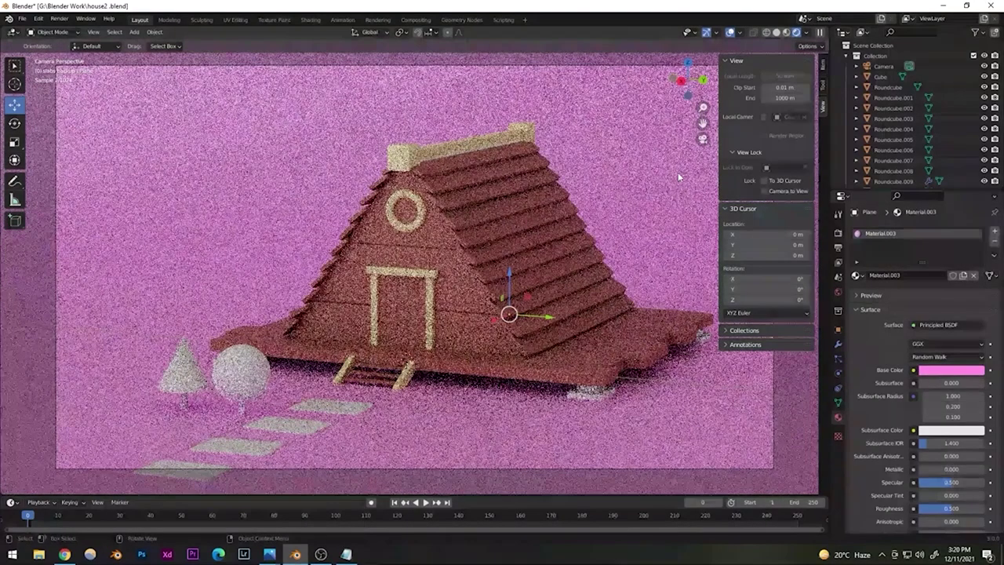
{"action": "left_click", "coordinate": [931, 370]}
{"action": "left_click", "coordinate": [930, 286]}
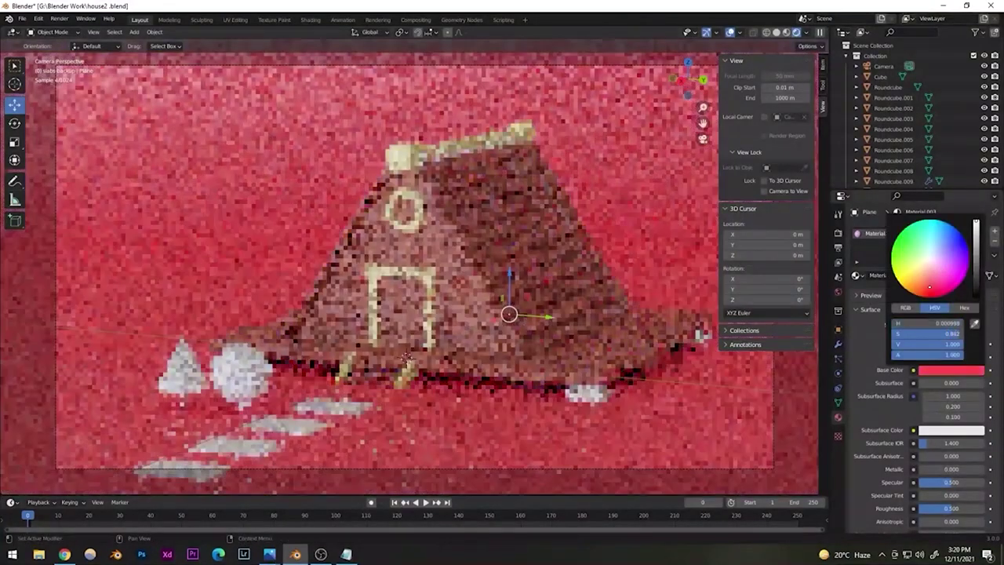
{"action": "left_click_drag", "start_coordinate": [929, 287], "coordinate": [938, 276]}
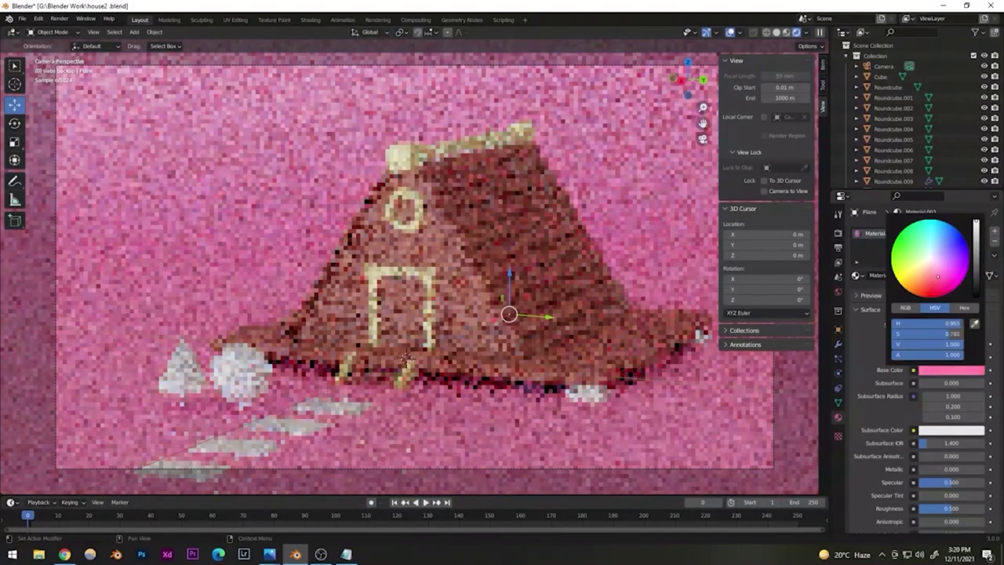
{"action": "left_click", "coordinate": [936, 251]}
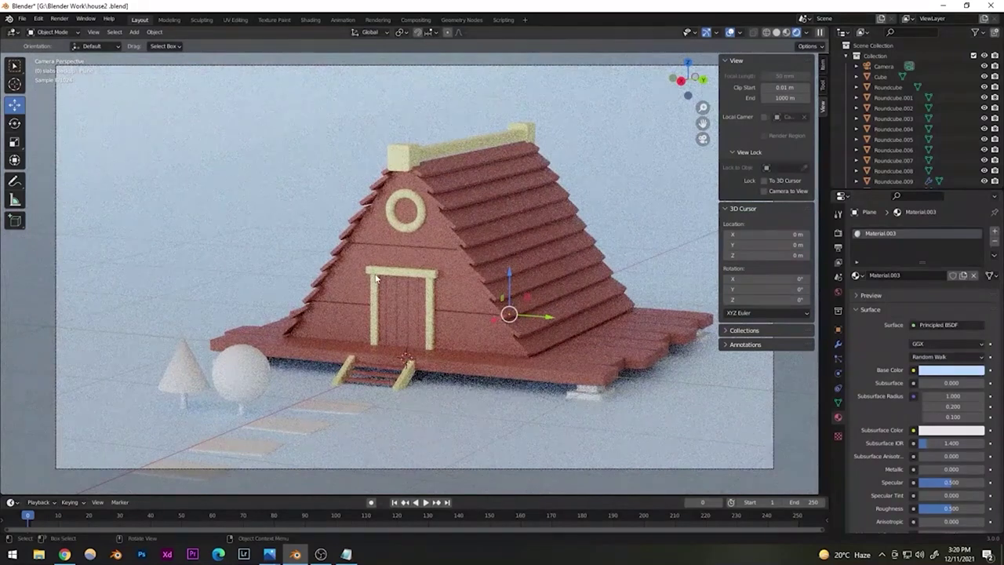
- Assign Material.001 to the two path slabs nearest the stairs, using material preview shading
{"action": "left_click", "coordinate": [324, 405]}
{"action": "left_click", "coordinate": [857, 275]}
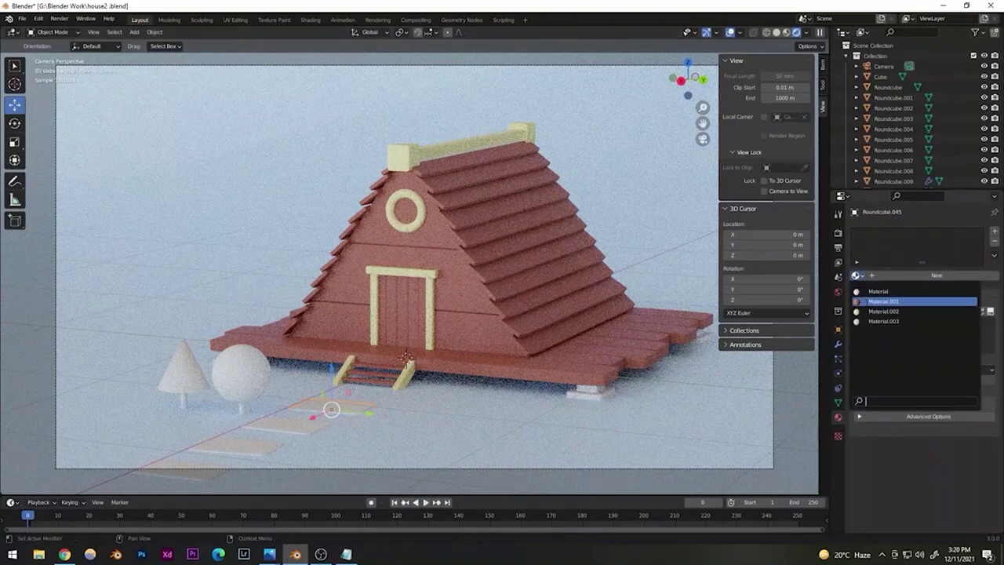
{"action": "left_click", "coordinate": [883, 301]}
{"action": "left_click", "coordinate": [284, 426]}
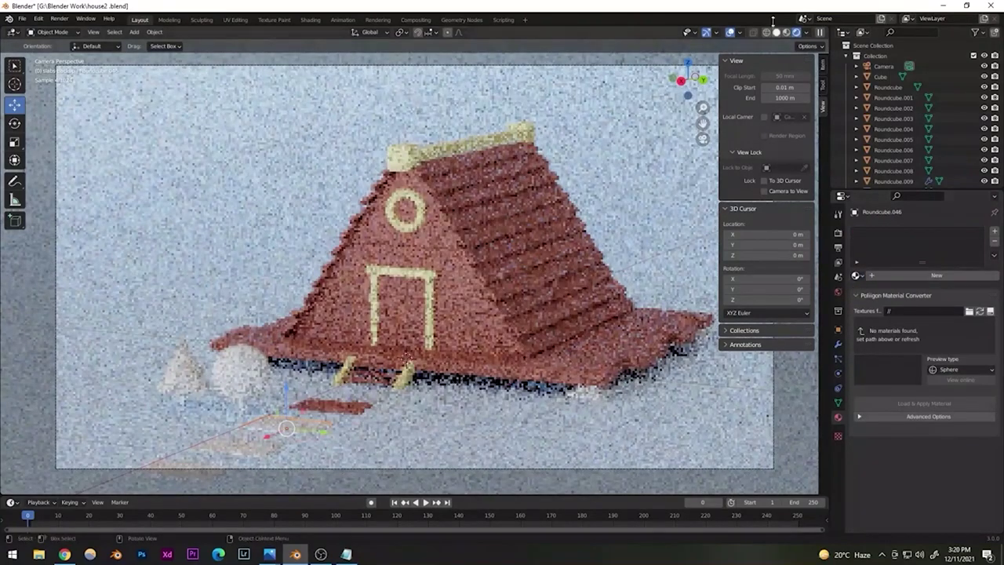
{"action": "left_click", "coordinate": [786, 33]}
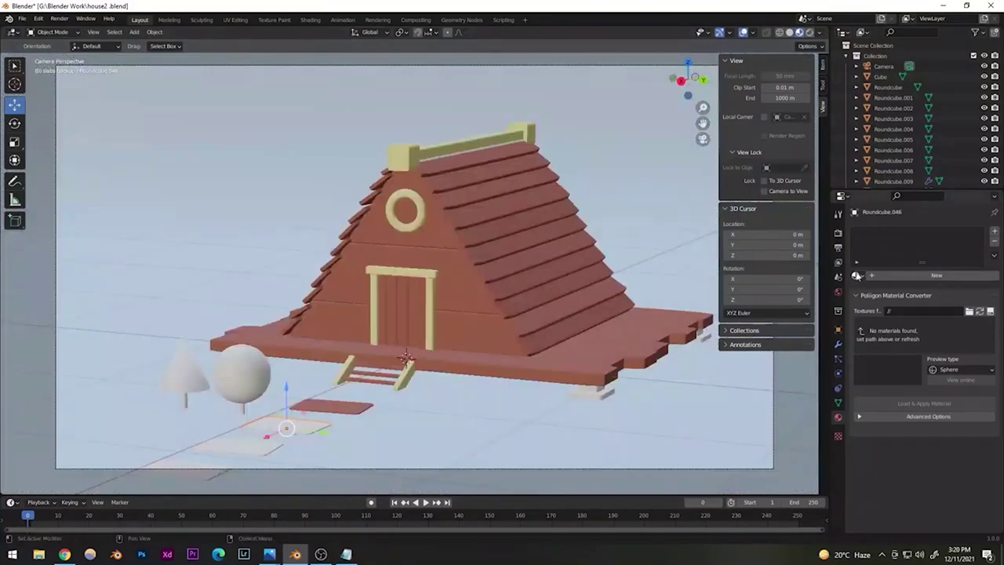
{"action": "left_click", "coordinate": [857, 275]}
{"action": "left_click", "coordinate": [884, 302]}
- Assign Material.001 to the two path slabs farthest from the house
{"action": "left_click", "coordinate": [235, 443]}
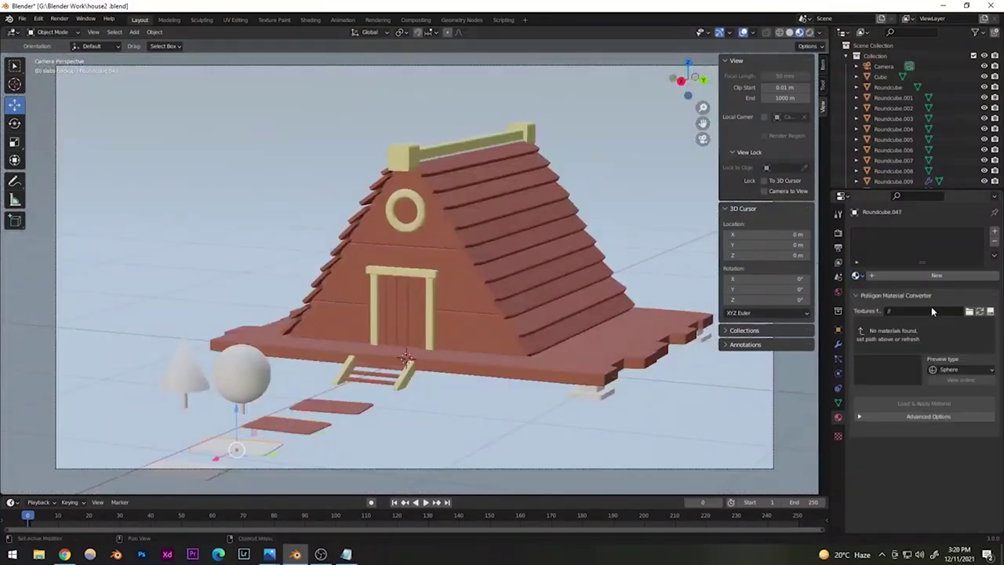
{"action": "left_click", "coordinate": [857, 275]}
{"action": "left_click", "coordinate": [884, 302]}
{"action": "left_click", "coordinate": [188, 462]}
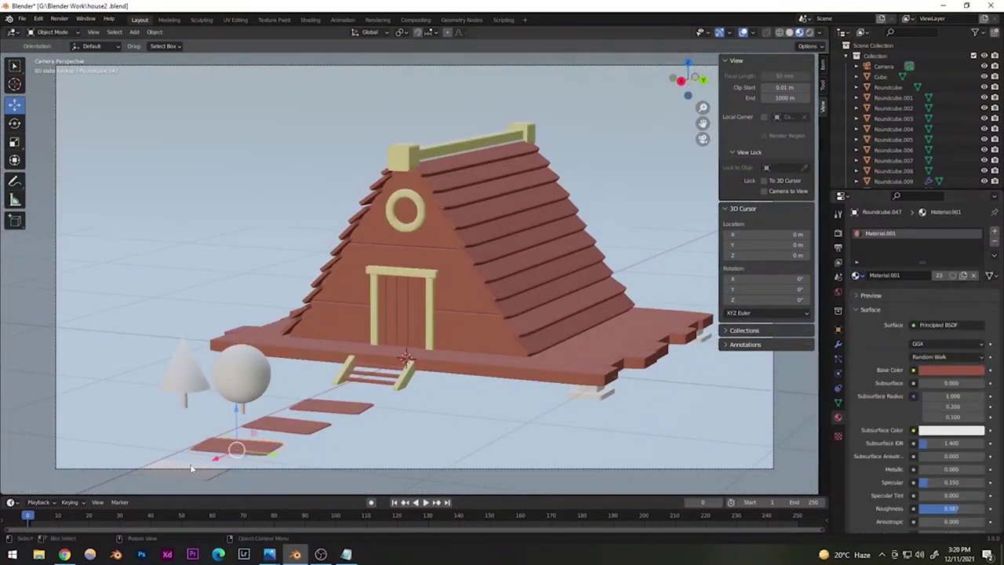
{"action": "left_click", "coordinate": [857, 275]}
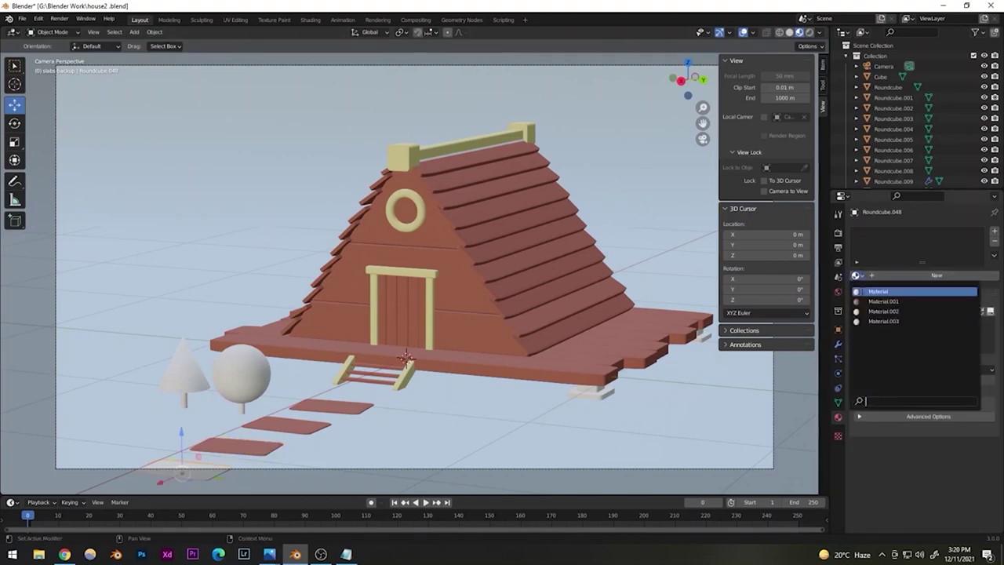
{"action": "left_click", "coordinate": [883, 302]}
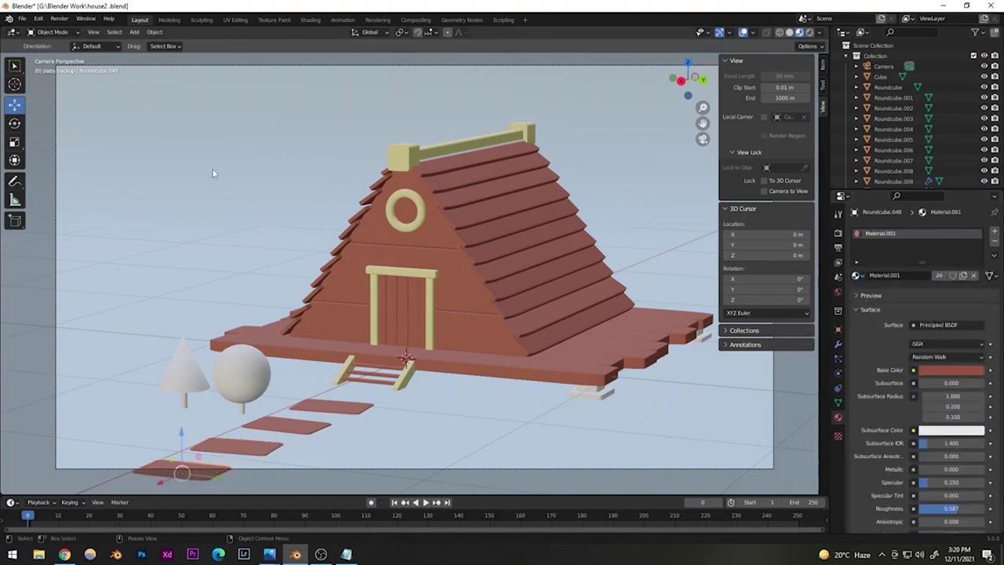
- Create a new material for the cone-shaped tree crown and set its base color to a light yellowish green
{"action": "left_click", "coordinate": [189, 373]}
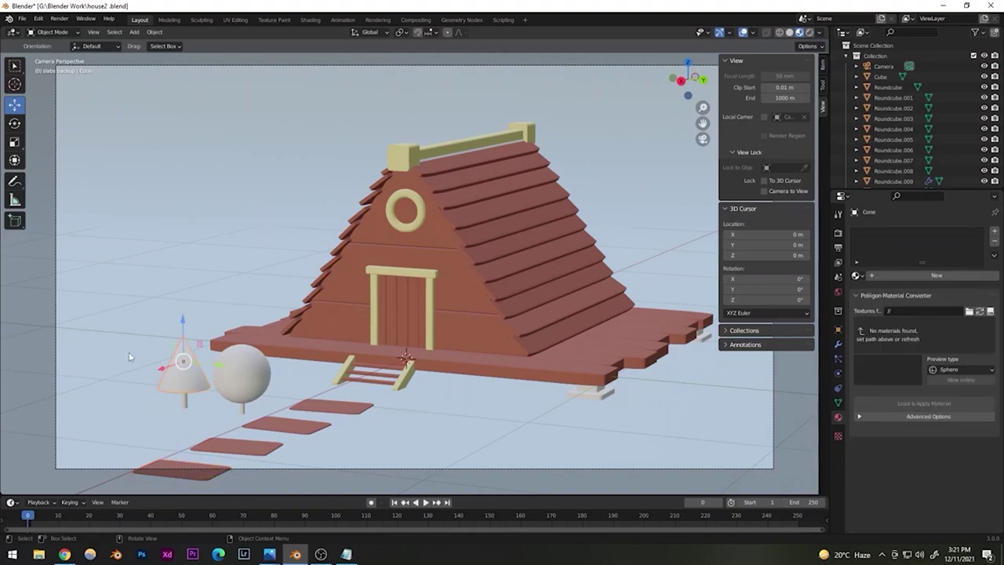
{"action": "left_click", "coordinate": [882, 275]}
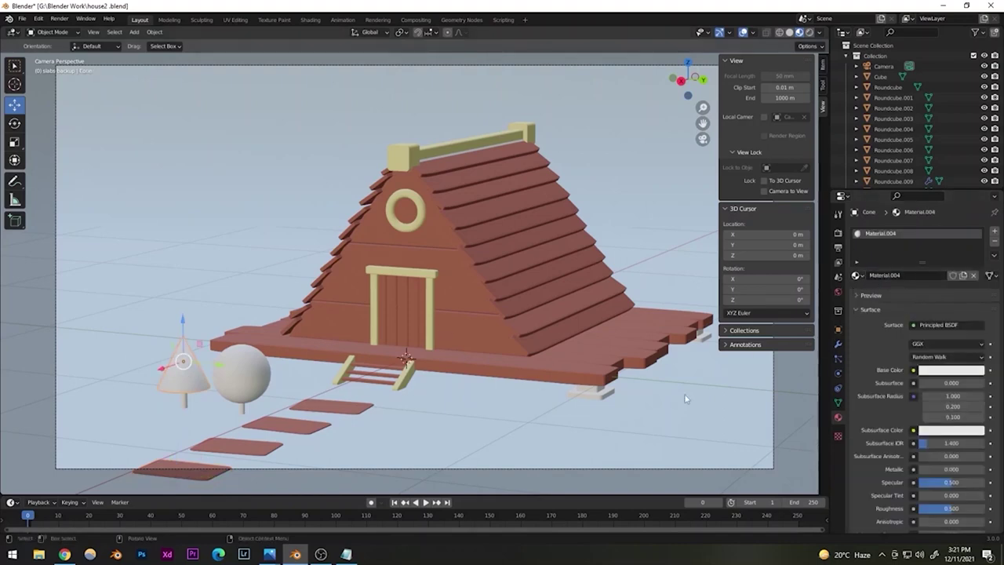
{"action": "scroll", "coordinate": [875, 433], "scroll_direction": "down", "scroll_amount": 2}
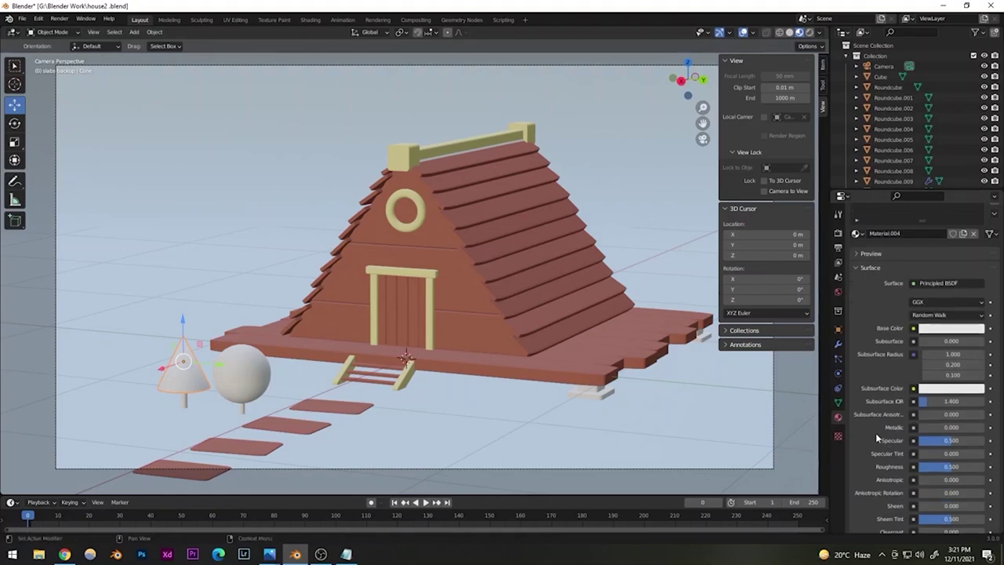
{"action": "left_click", "coordinate": [931, 330]}
{"action": "left_click", "coordinate": [907, 213]}
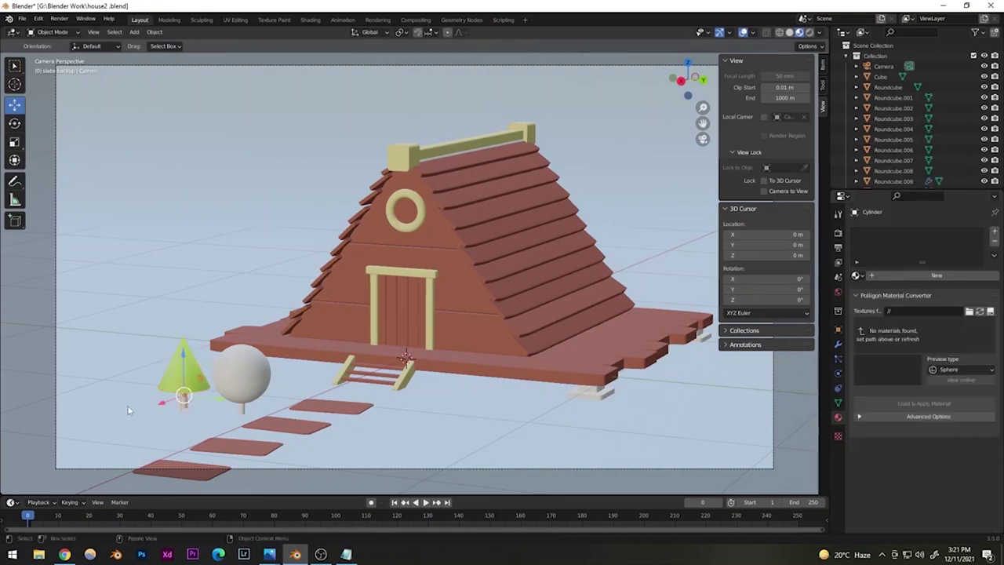
- Assign Material.001 to the trunks of both the cone-shaped tree and the round tree
{"action": "left_click", "coordinate": [855, 275]}
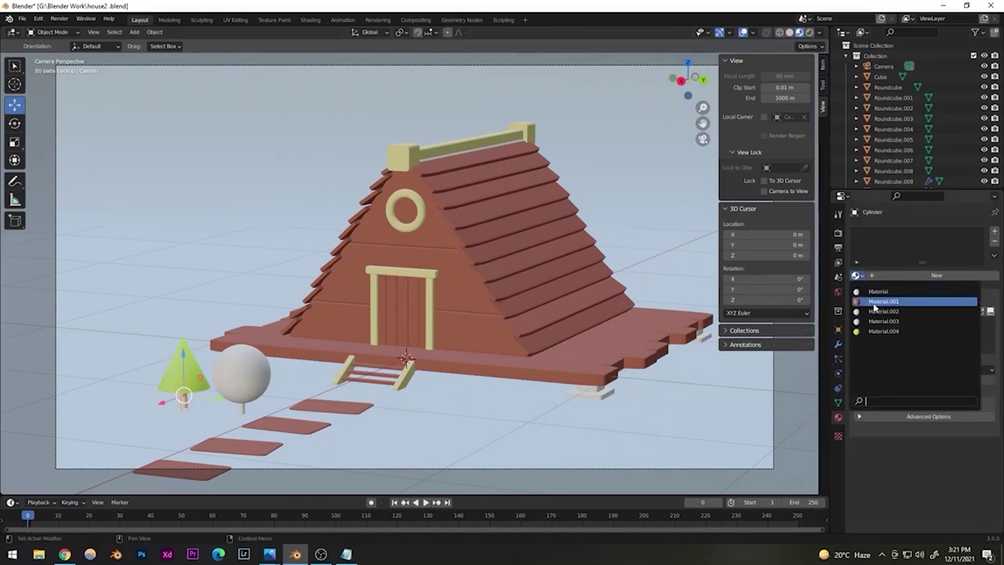
{"action": "left_click", "coordinate": [883, 302]}
{"action": "left_click", "coordinate": [241, 403]}
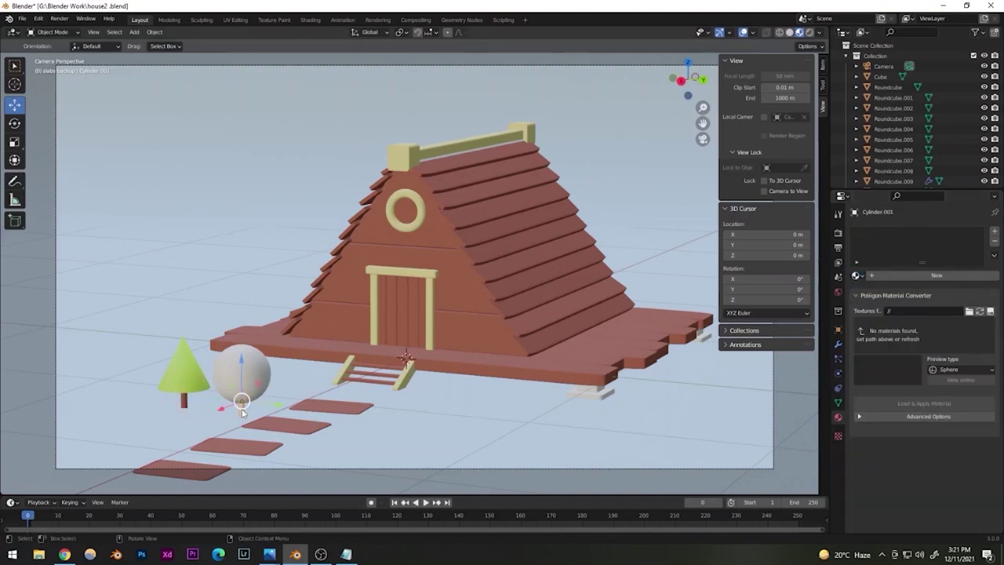
{"action": "left_click", "coordinate": [856, 275]}
{"action": "left_click", "coordinate": [883, 301]}
- Try Material.002 on the round tree's crown and unlink it again
{"action": "left_click", "coordinate": [257, 374]}
{"action": "left_click", "coordinate": [855, 275]}
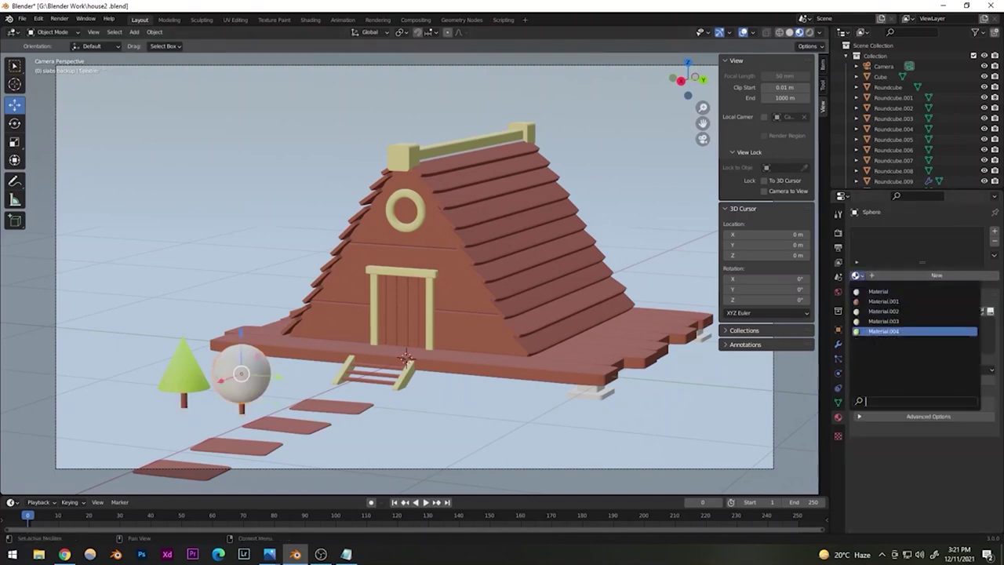
{"action": "left_click", "coordinate": [883, 310]}
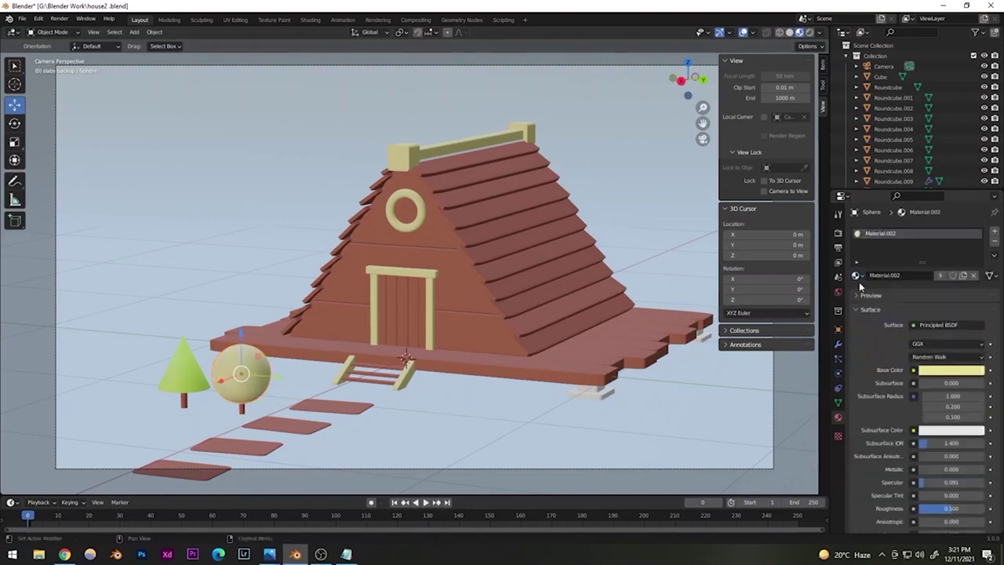
{"action": "left_click", "coordinate": [973, 275]}
- Create a new material for the round tree's crown and set its base color to a bright light pink
{"action": "left_click", "coordinate": [953, 275]}
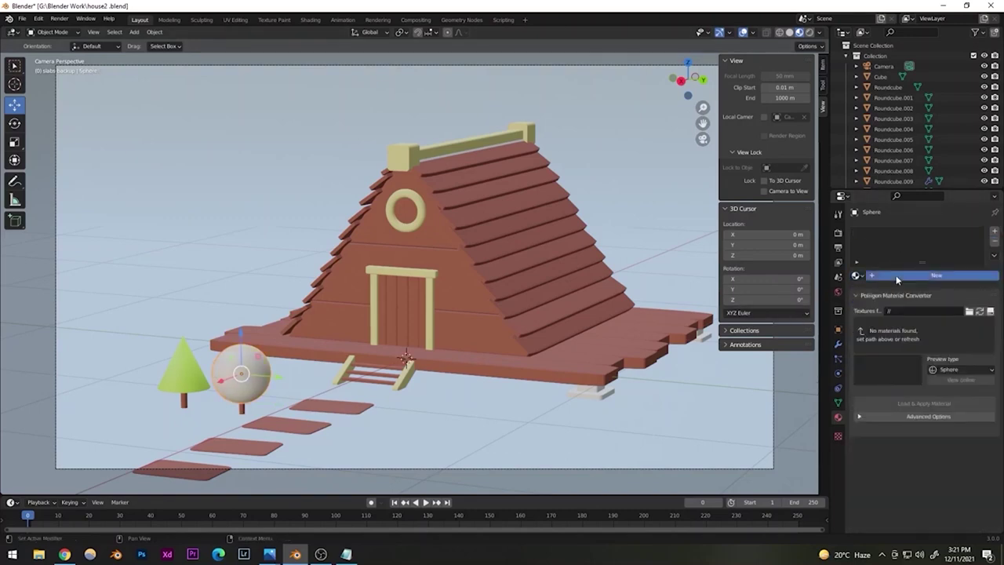
{"action": "left_click", "coordinate": [950, 370]}
{"action": "mouse_move", "coordinate": [929, 258]}
{"action": "left_mouse_down"}
{"action": "mouse_move", "coordinate": [920, 277]}
{"action": "mouse_move", "coordinate": [943, 245]}
{"action": "mouse_move", "coordinate": [944, 268]}
{"action": "left_mouse_up"}
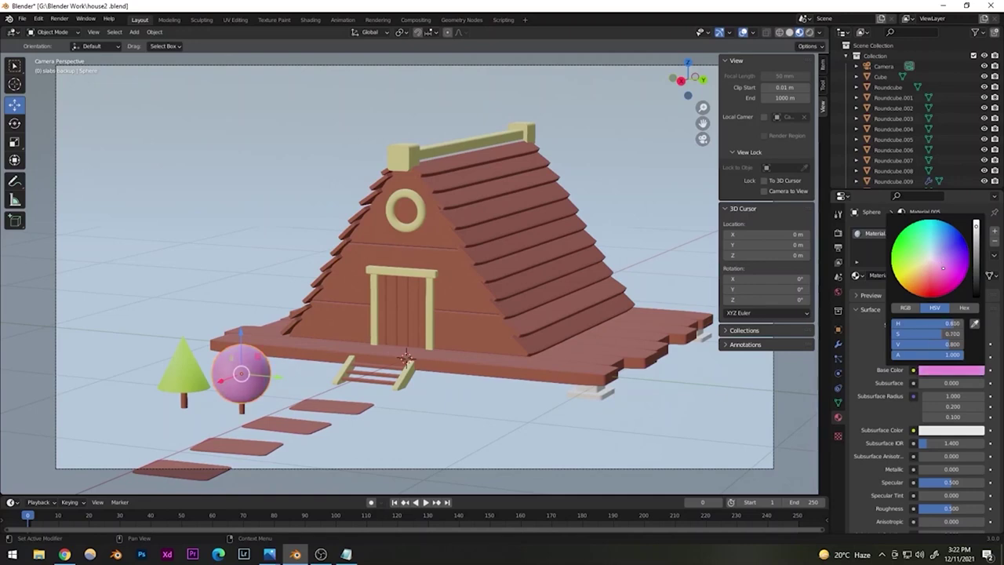
{"action": "left_click_drag", "start_coordinate": [975, 226], "coordinate": [976, 219]}
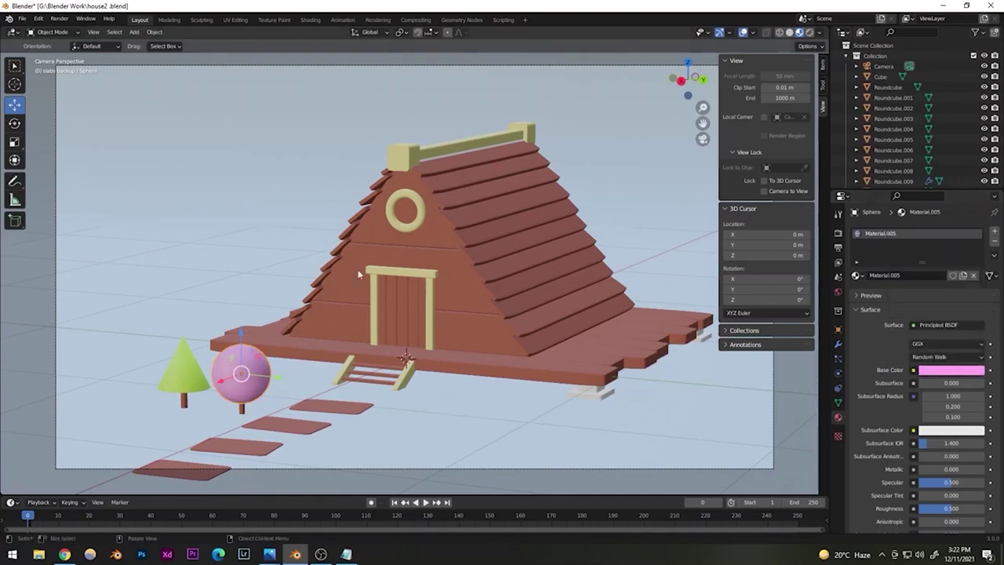
- Preview the colored scene in rendered shading with the viewport overlays and gizmos hidden
{"action": "left_click", "coordinate": [809, 32]}
{"action": "left_click", "coordinate": [798, 33]}
{"action": "left_click", "coordinate": [809, 32]}
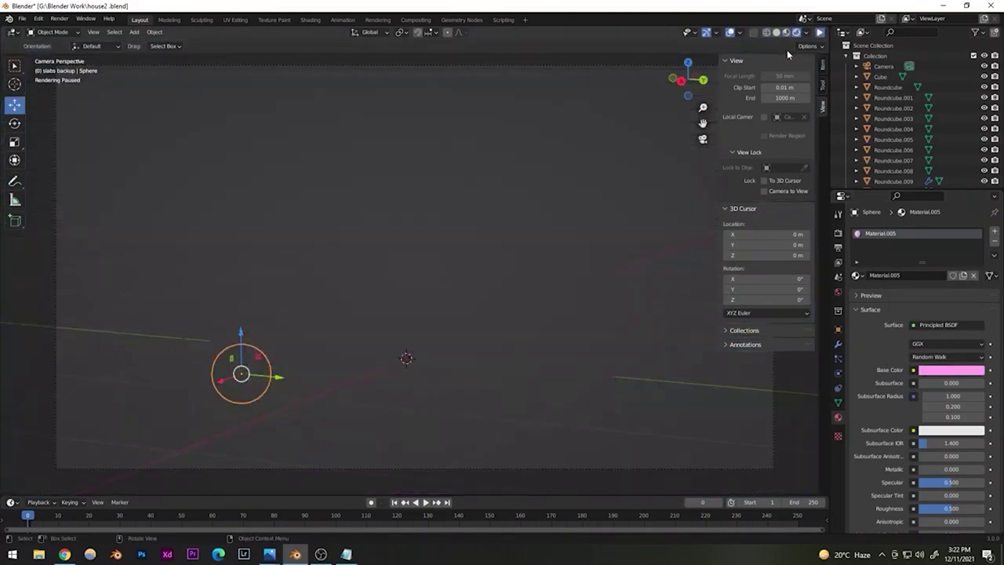
{"action": "left_click", "coordinate": [776, 34]}
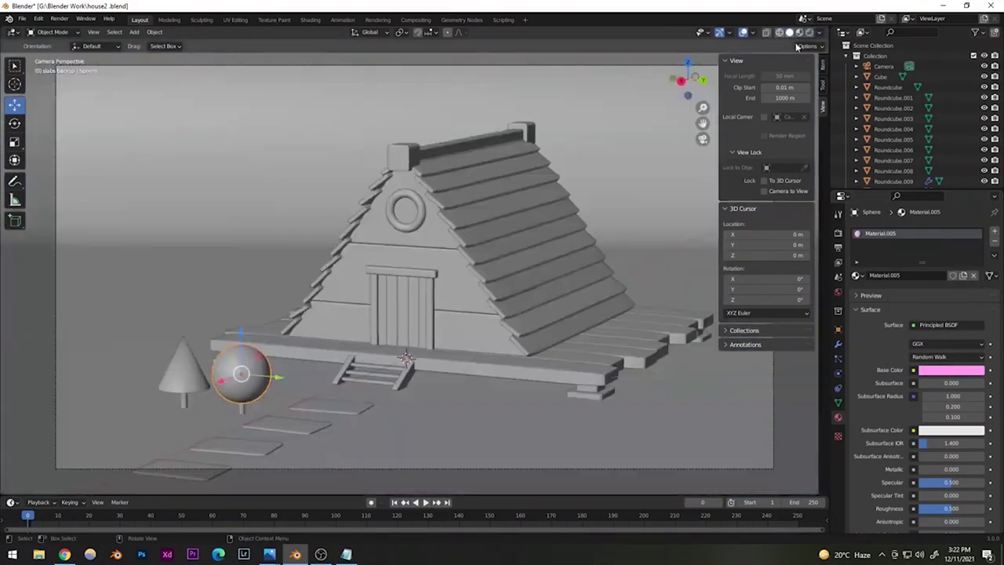
{"action": "left_click", "coordinate": [809, 34]}
{"action": "left_click", "coordinate": [819, 34]}
{"action": "left_click", "coordinate": [730, 33]}
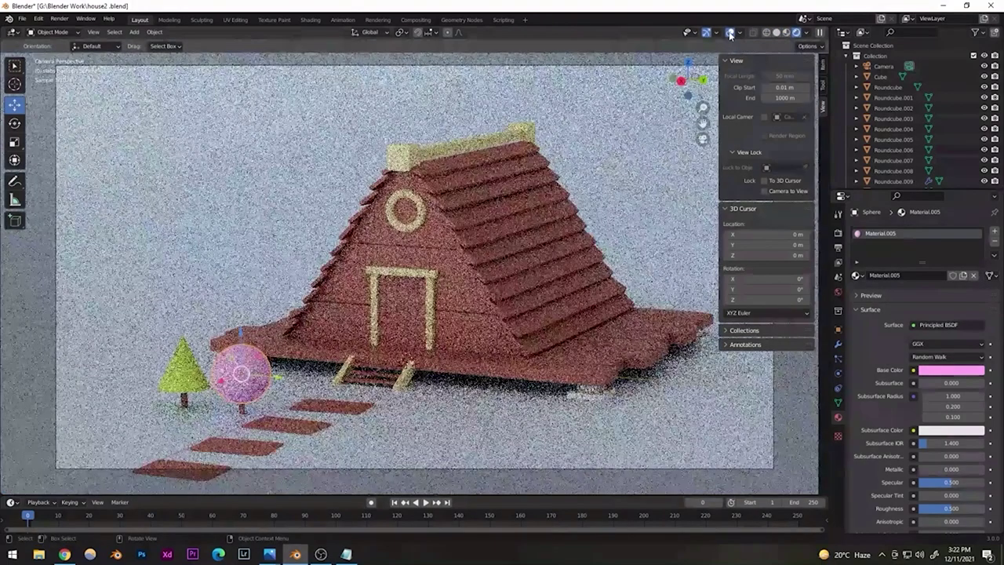
{"action": "left_click", "coordinate": [708, 34]}
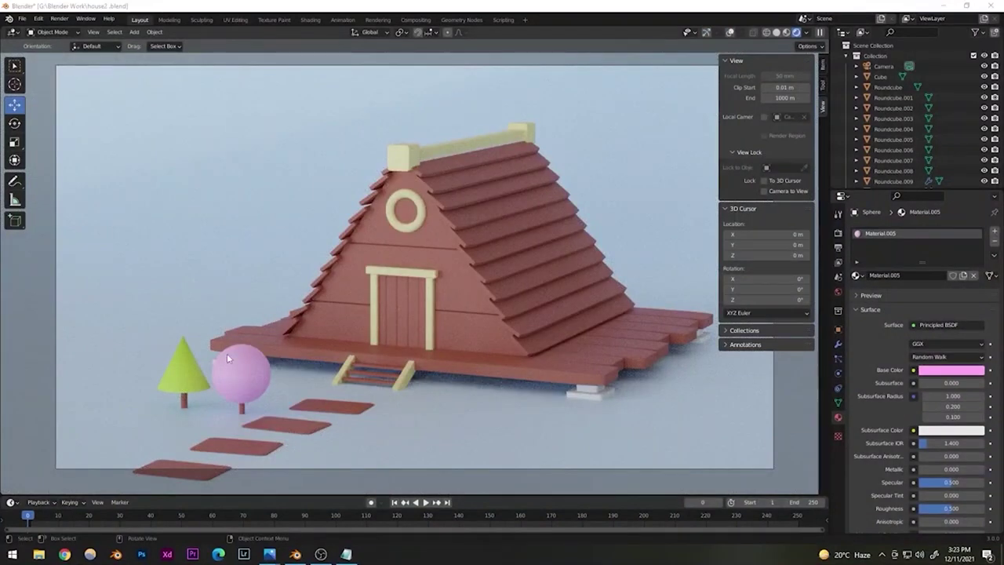
- Return the viewport to material preview shading and save the file
{"action": "left_click", "coordinate": [785, 33]}
{"action": "key", "text": "ctrl+s"}
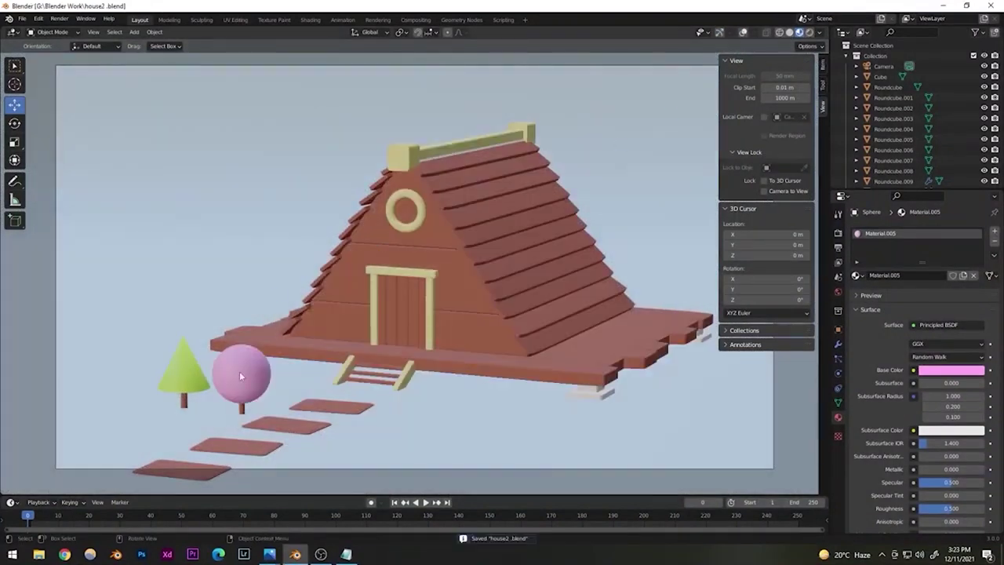
- Show overlays and gizmos again and duplicate the cone-shaped tree's crown and trunk, placing the copy farther from the house
{"action": "left_click", "coordinate": [187, 379]}
{"action": "left_click", "coordinate": [185, 402]}
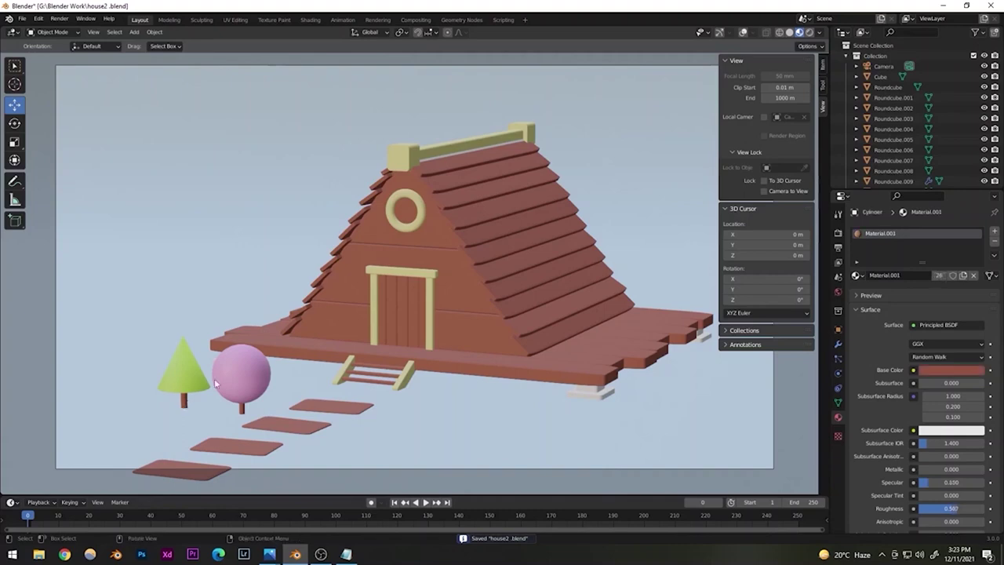
{"action": "left_click", "coordinate": [744, 33]}
{"action": "left_click", "coordinate": [719, 32]}
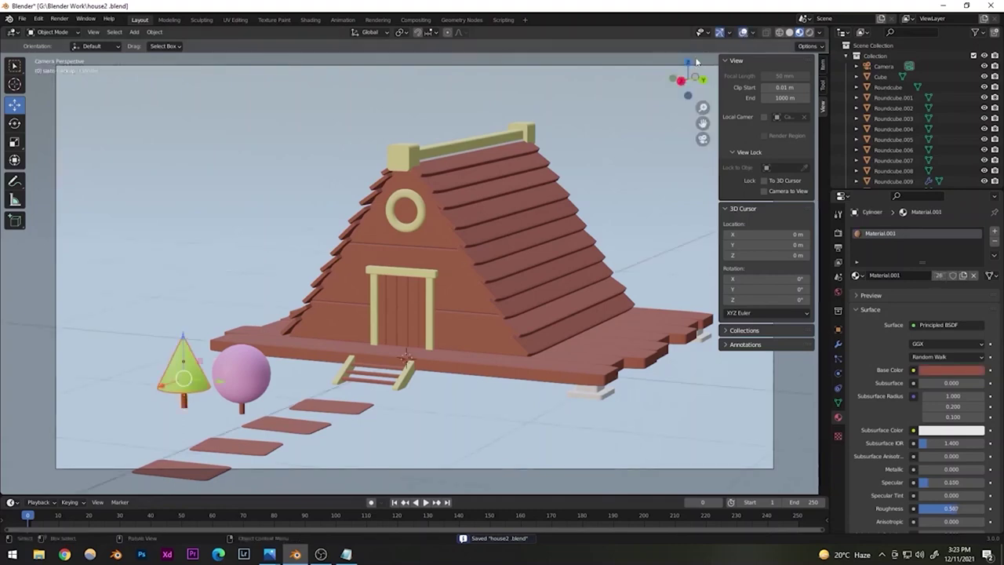
{"action": "left_click", "coordinate": [218, 381], "text": "shift"}
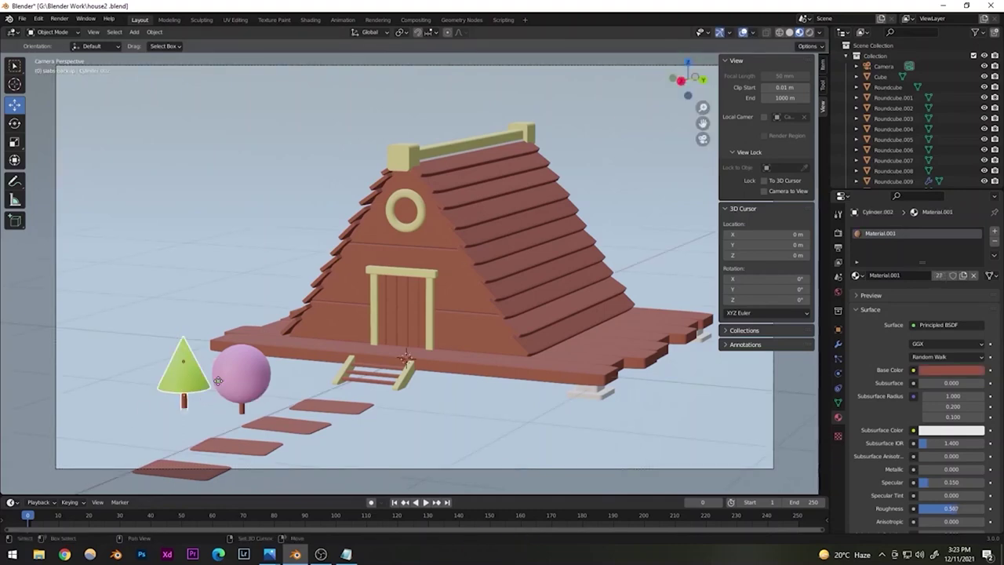
{"action": "key", "text": "shift+d"}
{"action": "left_click", "coordinate": [105, 373]}
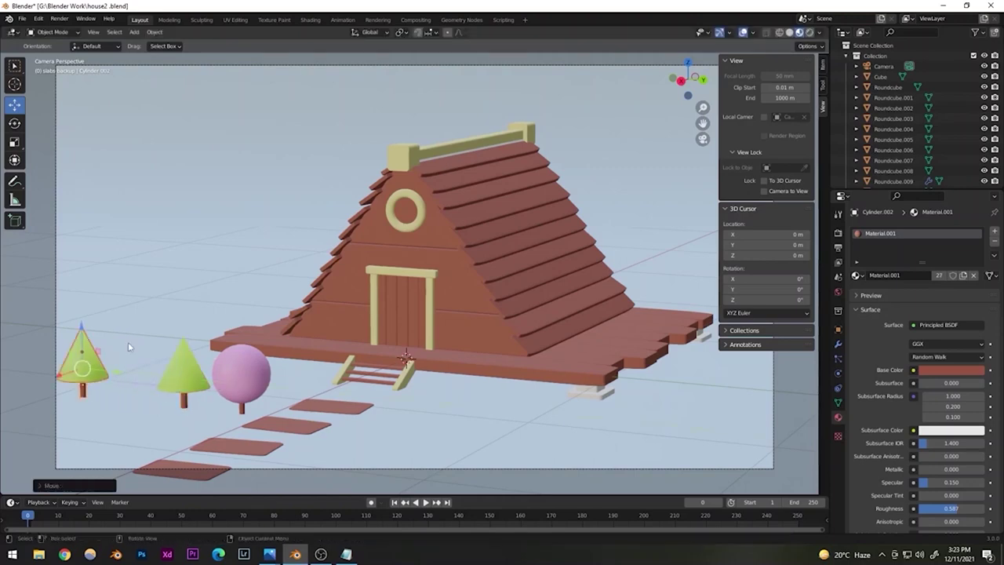
- Scale the copied cone-shaped tree to about twice its size and move it to the front-left of the scene
{"action": "key", "text": "s"}
{"action": "left_click", "coordinate": [137, 323]}
{"action": "key", "text": "g"}
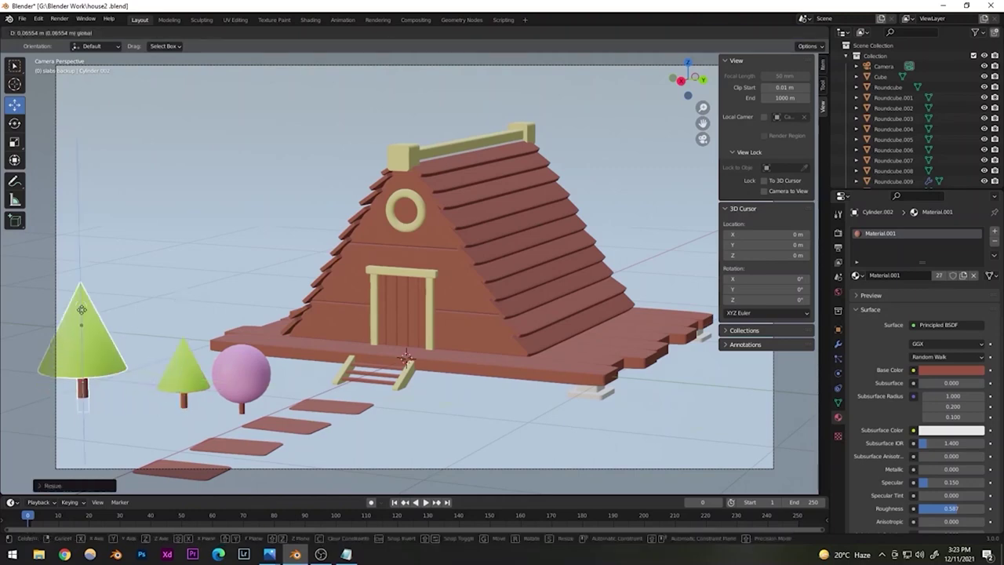
{"action": "left_click", "coordinate": [65, 359]}
{"action": "key", "text": "g"}
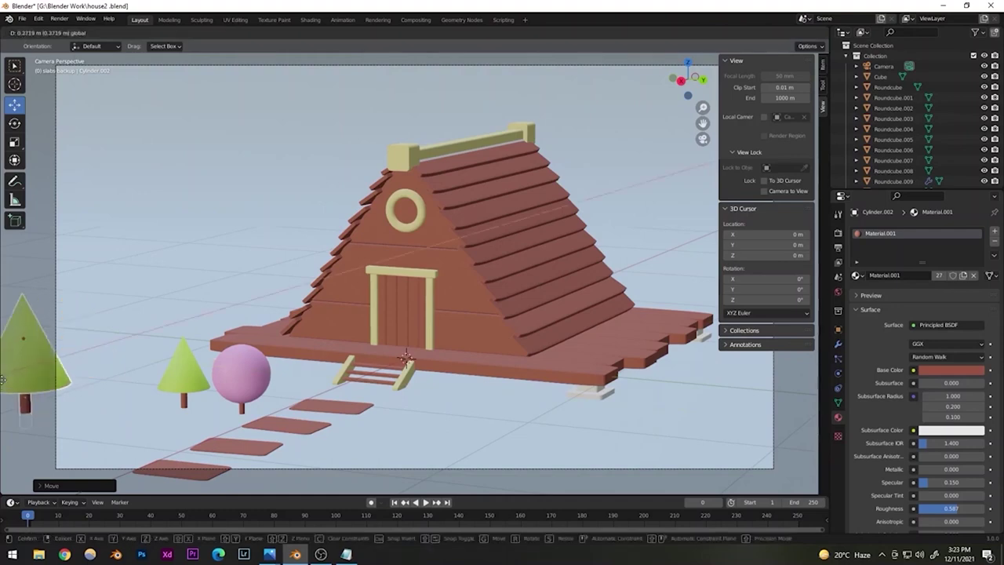
{"action": "left_click", "coordinate": [50, 370]}
{"action": "key", "text": "g"}
{"action": "left_click_drag", "start_coordinate": [142, 393], "coordinate": [63, 417]}
{"action": "left_click", "coordinate": [63, 421]}
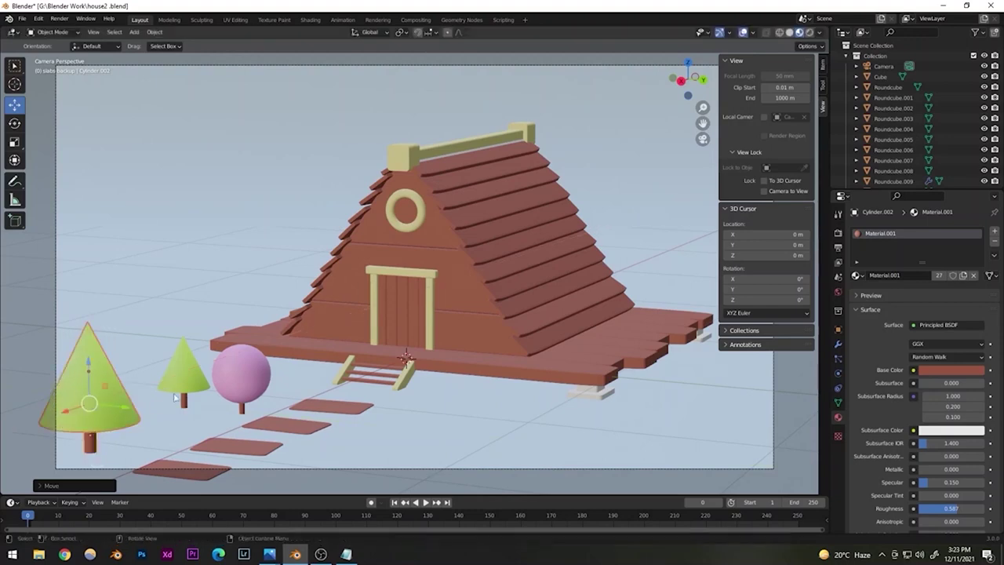
- Duplicate the small cone-shaped tree, enlarge the copy and place it behind and between the two existing cone-shaped trees
{"action": "left_click", "coordinate": [193, 375]}
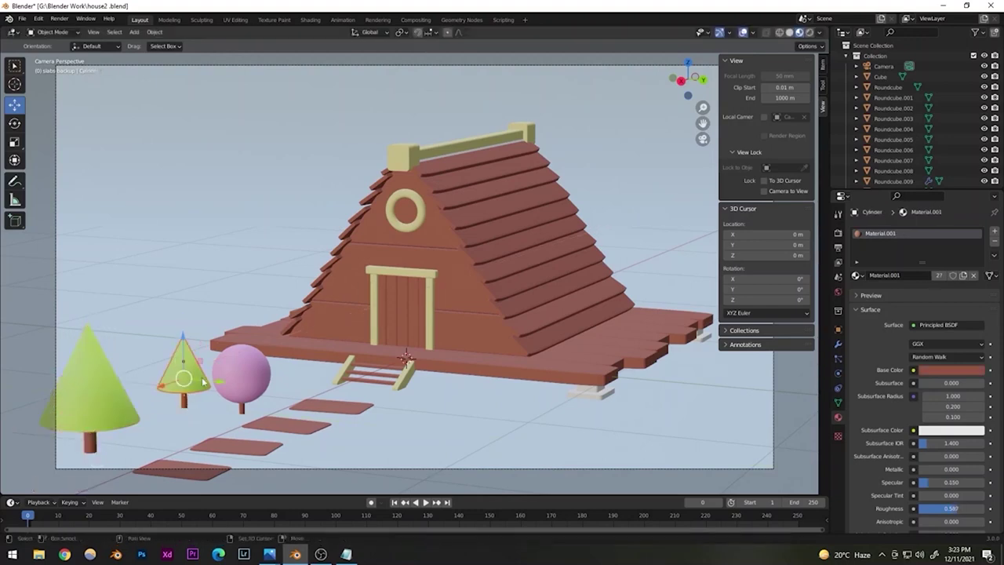
{"action": "key", "text": "shift+d"}
{"action": "left_click", "coordinate": [85, 380]}
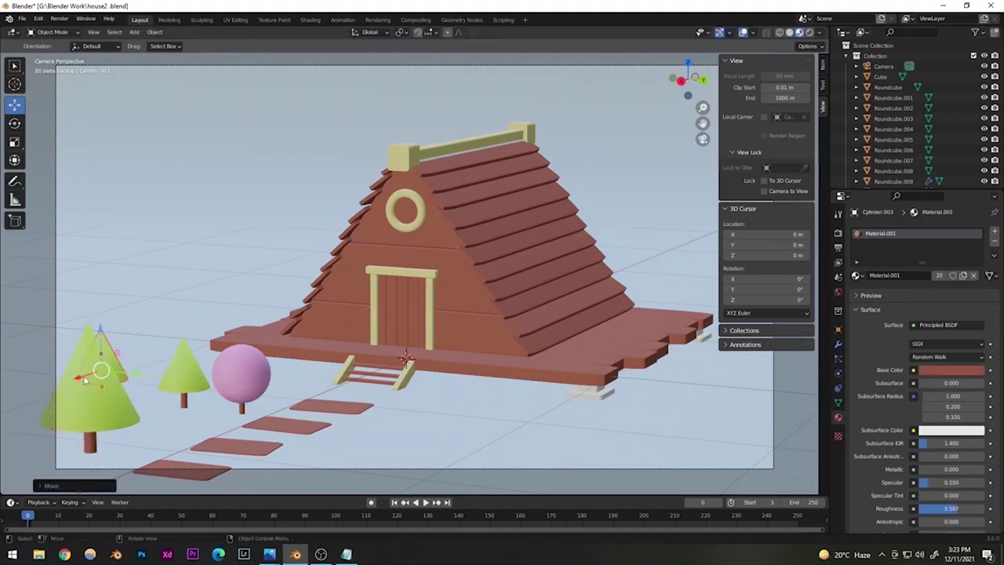
{"action": "left_click_drag", "start_coordinate": [85, 380], "coordinate": [159, 340]}
{"action": "key", "text": "s"}
{"action": "left_click", "coordinate": [206, 303]}
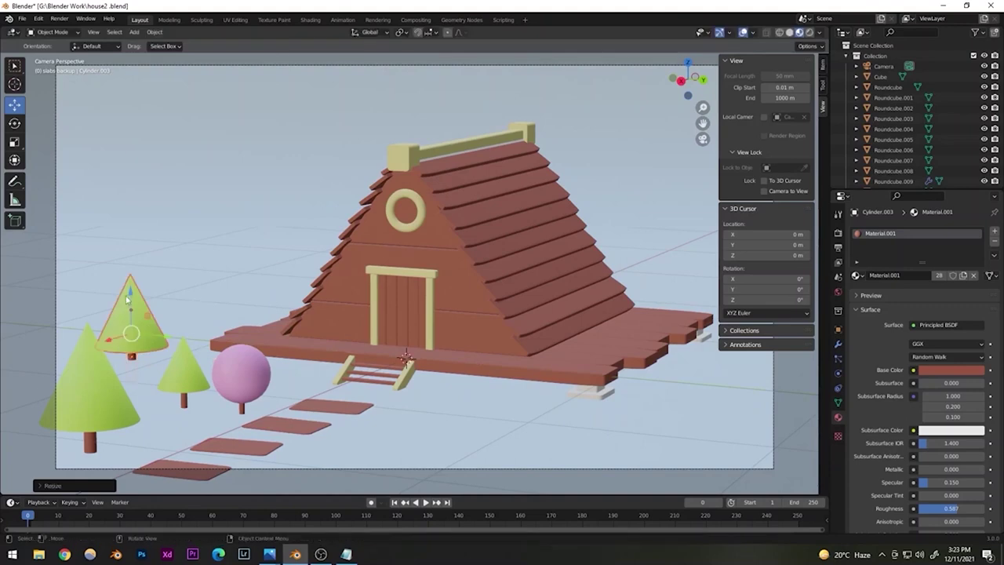
{"action": "left_click_drag", "start_coordinate": [127, 300], "coordinate": [134, 274]}
{"action": "left_click_drag", "start_coordinate": [112, 327], "coordinate": [171, 368]}
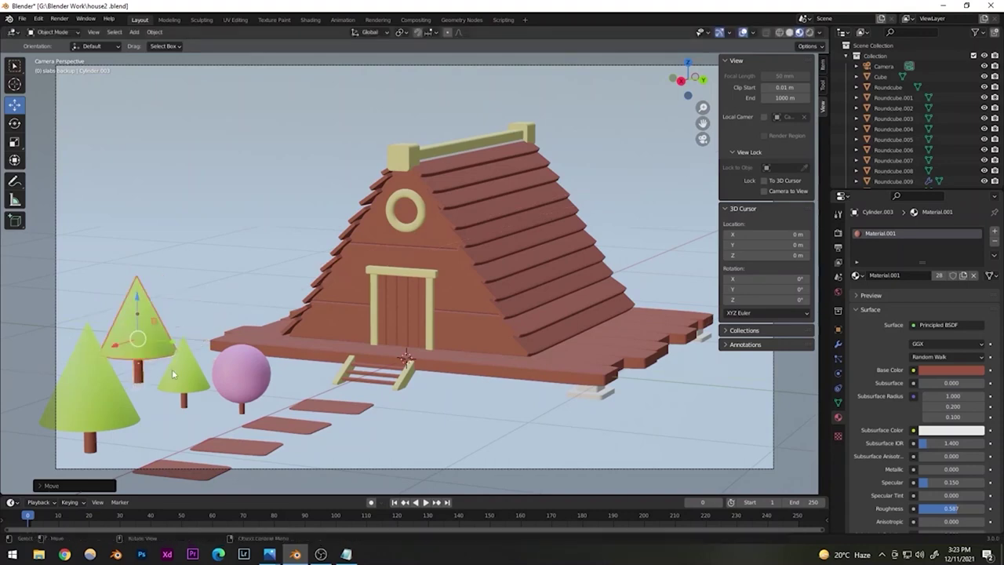
- Duplicate the small cone-shaped tree and place the copy in the background, to the left of the house
{"action": "left_click", "coordinate": [173, 371]}
{"action": "key", "text": "shift+d"}
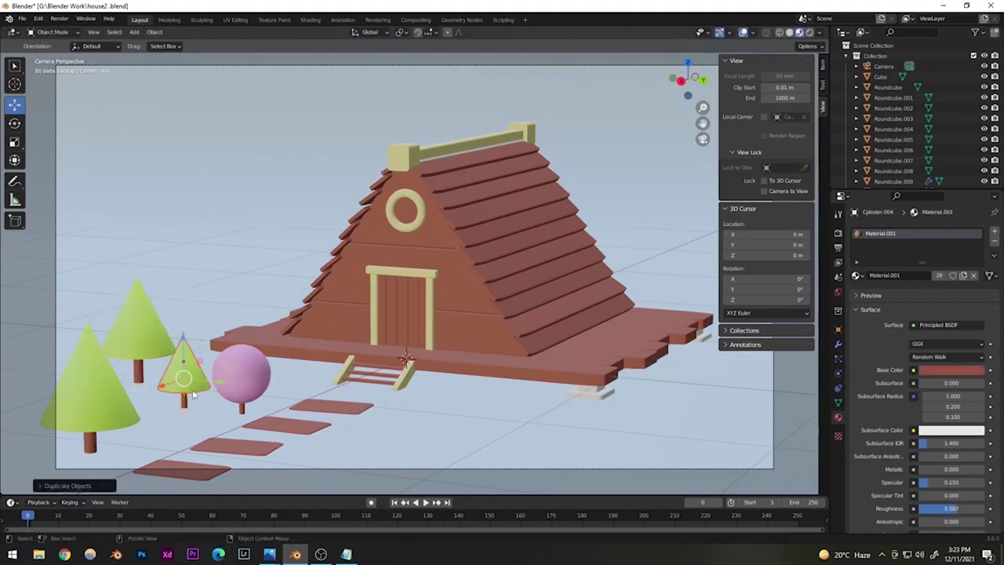
{"action": "key", "text": "g"}
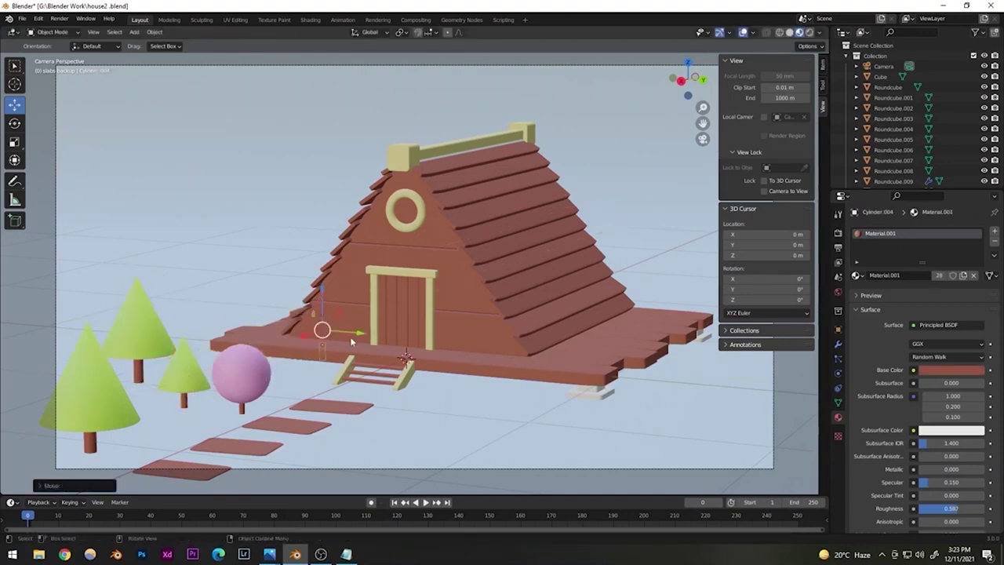
{"action": "left_click", "coordinate": [153, 330]}
{"action": "key", "text": "ctrl+z"}
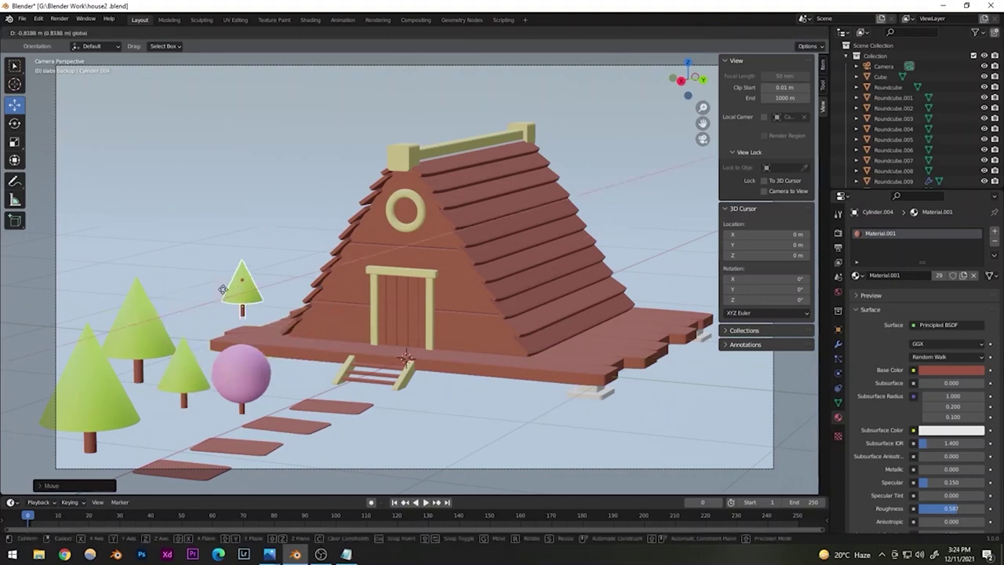
{"action": "left_click_drag", "start_coordinate": [276, 298], "coordinate": [196, 279]}
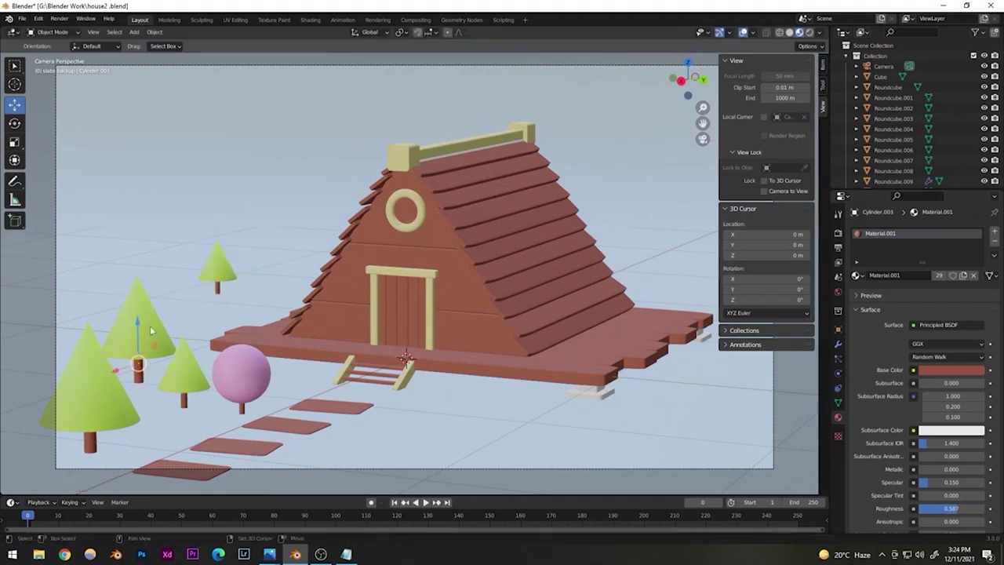
- Move the medium cone-shaped tree into the background, to the left of the small tree behind the house
{"action": "left_click", "coordinate": [149, 326]}
{"action": "key", "text": "g"}
{"action": "left_click_drag", "start_coordinate": [107, 353], "coordinate": [113, 313]}
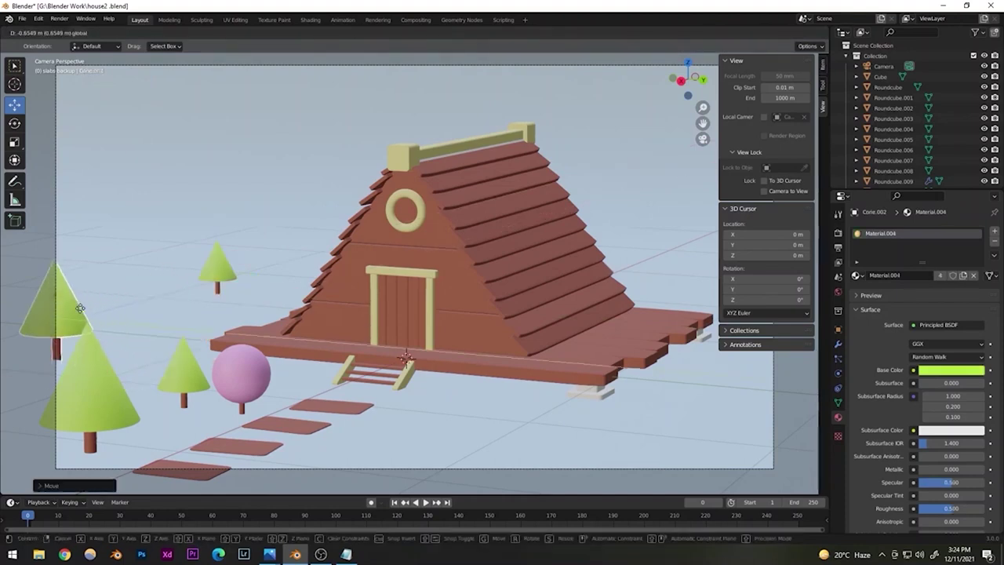
{"action": "left_click", "coordinate": [192, 290]}
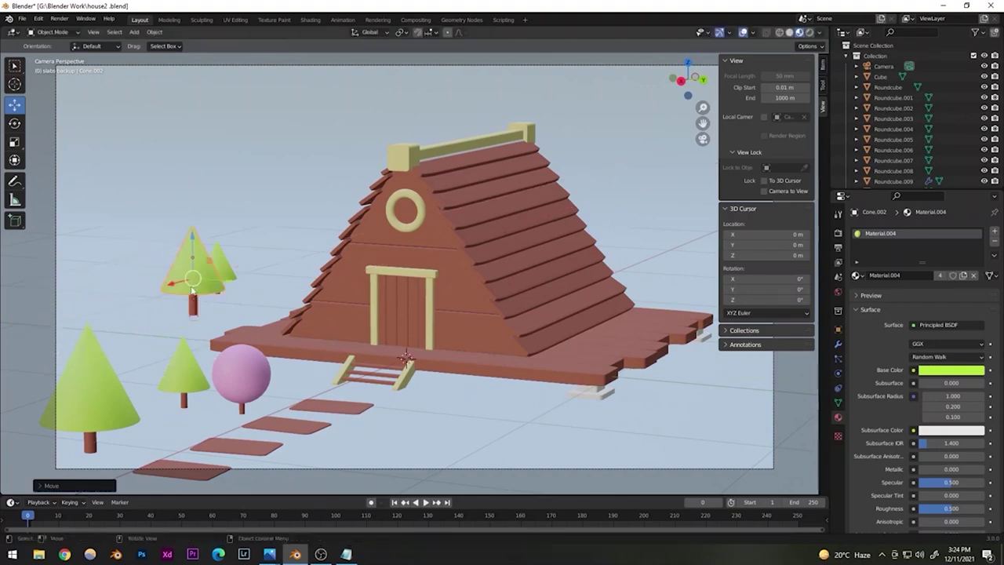
{"action": "left_click_drag", "start_coordinate": [223, 283], "coordinate": [97, 268]}
- Duplicate the pink round tree's crown and trunk and place the copy across the path, in front of the deck
{"action": "left_click", "coordinate": [218, 380]}
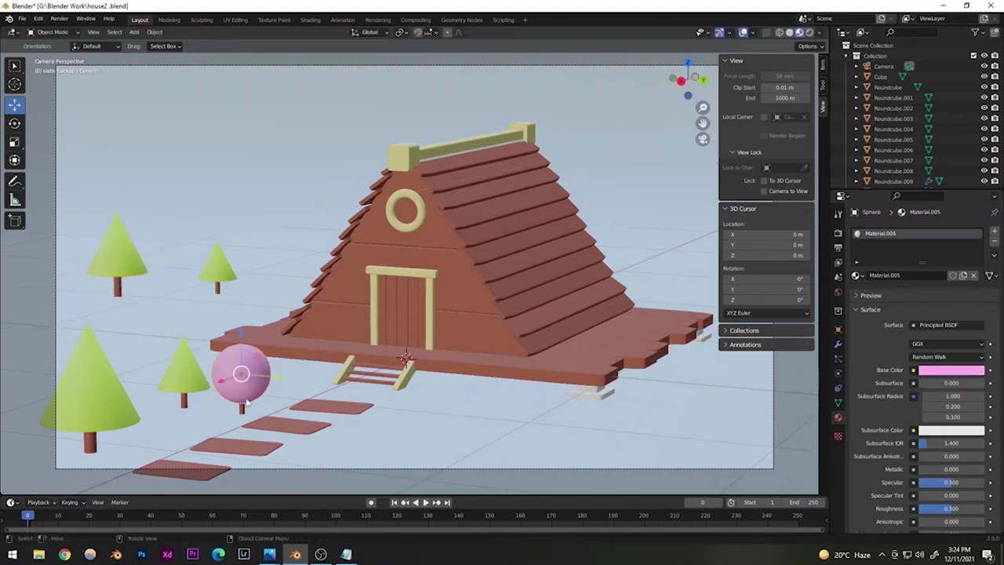
{"action": "left_click", "coordinate": [242, 412]}
{"action": "key", "text": "shift+d"}
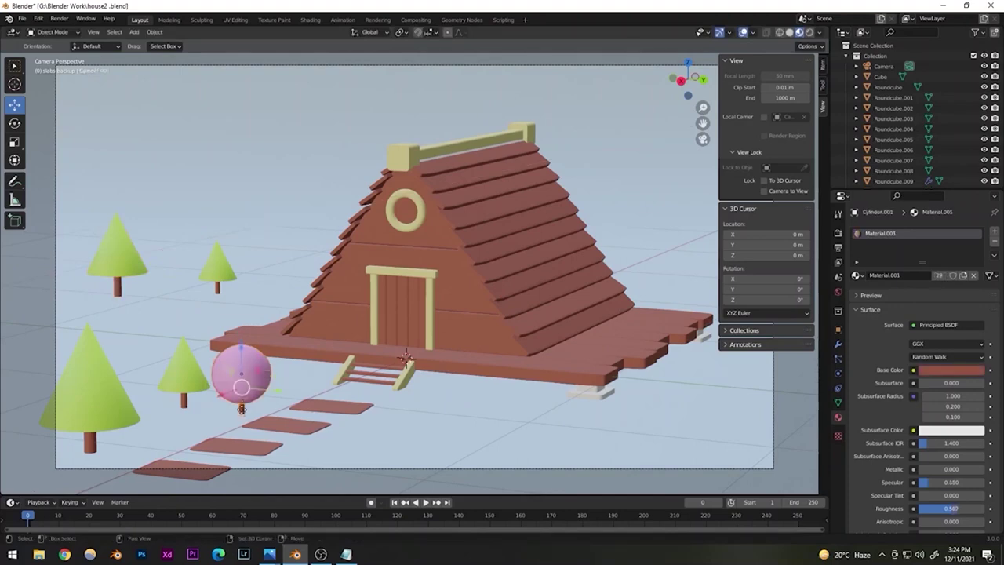
{"action": "right_click", "coordinate": [269, 391]}
{"action": "left_click_drag", "start_coordinate": [278, 399], "coordinate": [431, 450]}
{"action": "left_click", "coordinate": [432, 450]}
- Scale the copied round tree slightly smaller than placed and move it beside the path slabs near the stairs
{"action": "key", "text": "s"}
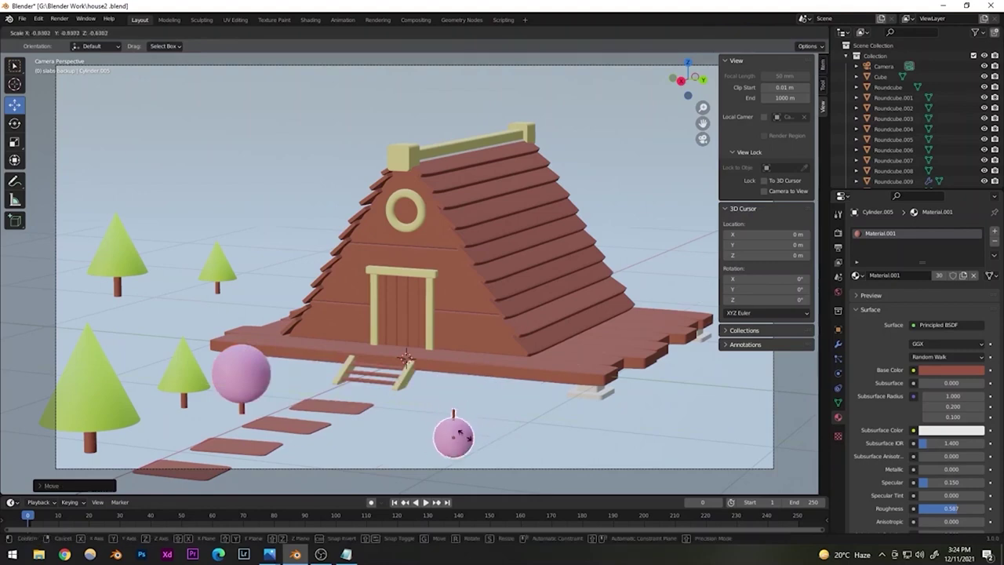
{"action": "left_click", "coordinate": [429, 427]}
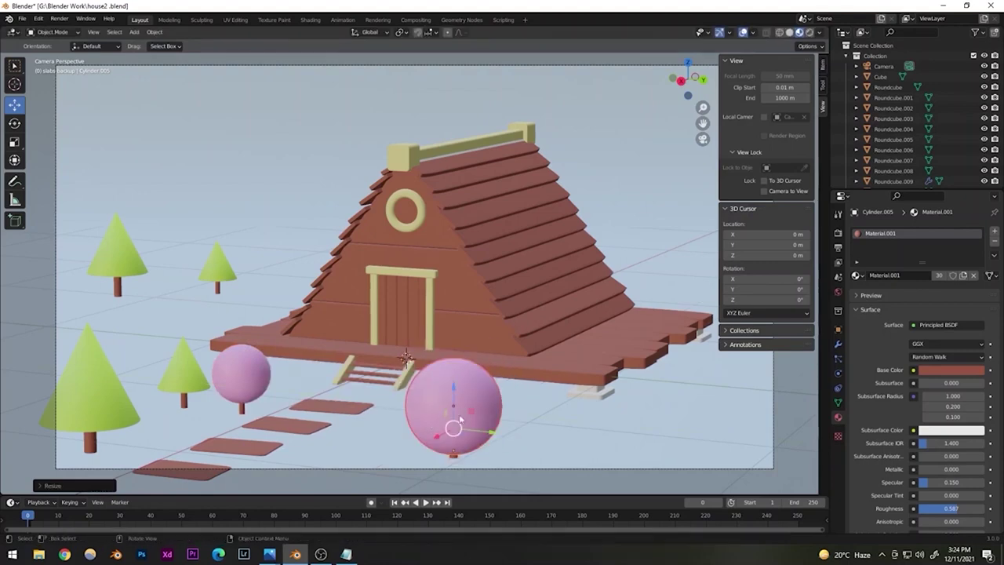
{"action": "mouse_move", "coordinate": [451, 386]}
{"action": "left_mouse_down"}
{"action": "mouse_move", "coordinate": [452, 363]}
{"action": "mouse_move", "coordinate": [452, 372]}
{"action": "left_mouse_up"}
{"action": "key", "text": "s"}
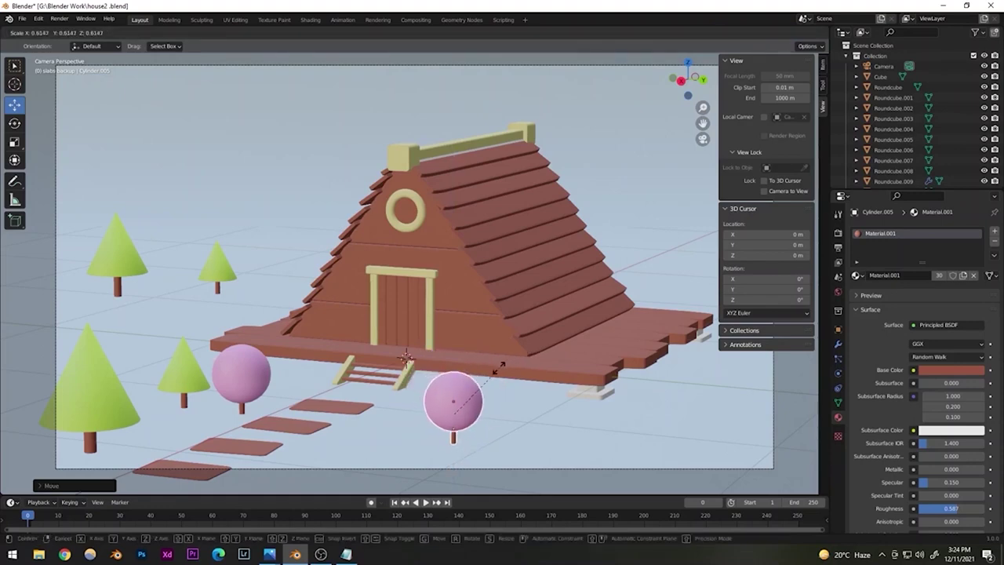
{"action": "left_click", "coordinate": [457, 384]}
{"action": "left_click_drag", "start_coordinate": [457, 384], "coordinate": [457, 404]}
{"action": "key", "text": "g"}
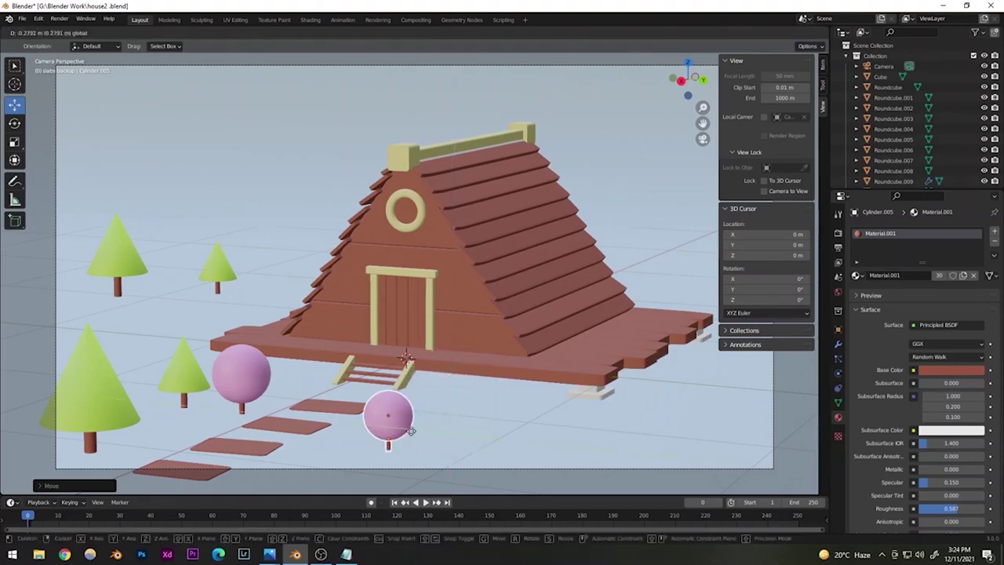
{"action": "left_click_drag", "start_coordinate": [385, 393], "coordinate": [385, 393]}
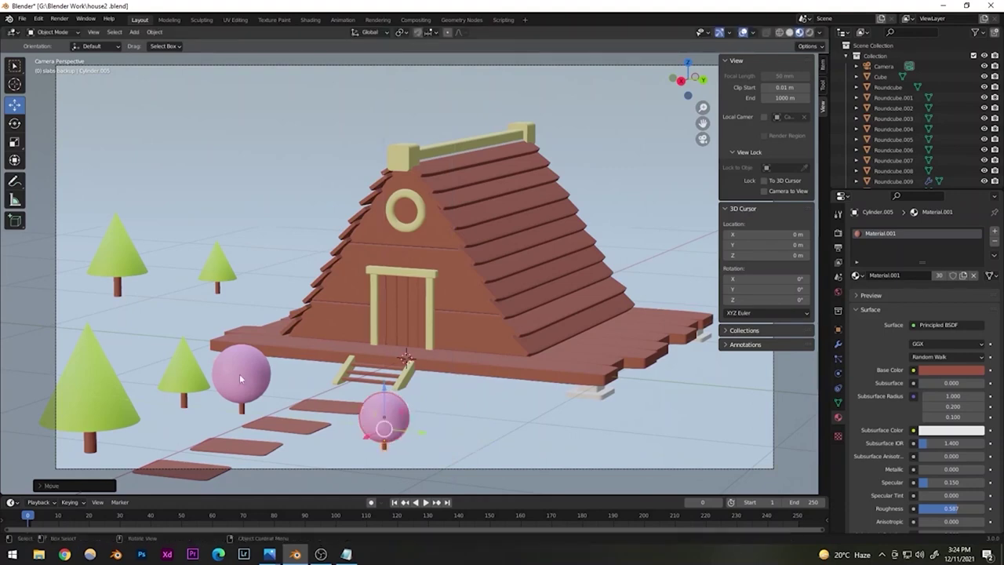
- Select the original round tree's crown and trunk and scale them down to about half size near the deck
{"action": "left_click", "coordinate": [240, 375]}
{"action": "left_click", "coordinate": [242, 409], "text": "shift"}
{"action": "mouse_move", "coordinate": [273, 391]}
{"action": "left_mouse_down"}
{"action": "mouse_move", "coordinate": [323, 392]}
{"action": "mouse_move", "coordinate": [285, 377]}
{"action": "left_mouse_up"}
{"action": "key", "text": "s"}
{"action": "left_click", "coordinate": [290, 370]}
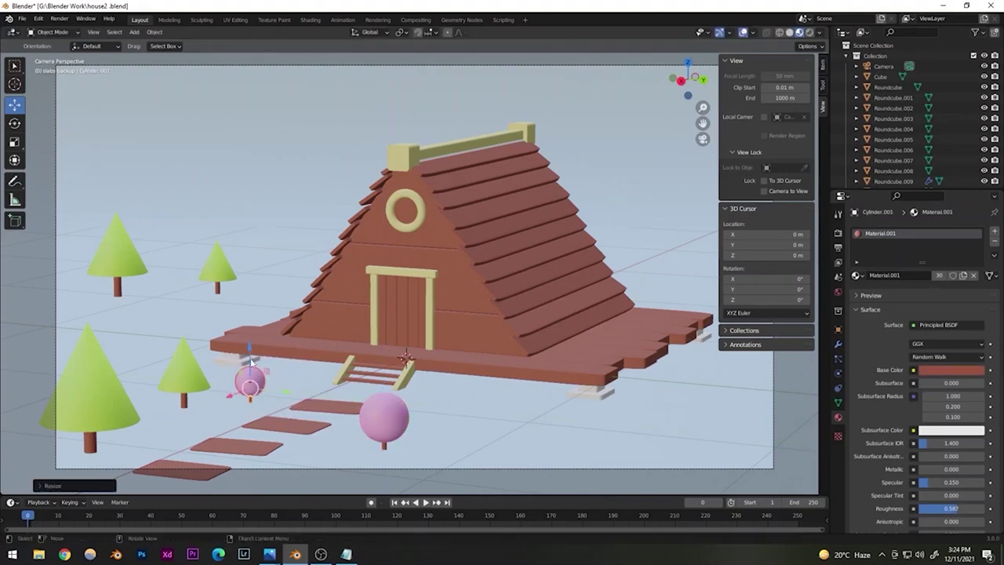
- Lower the shrunken round tree vertically so its trunk meets the ground, and clear its selection
{"action": "key", "text": "g"}
{"action": "key", "text": "z"}
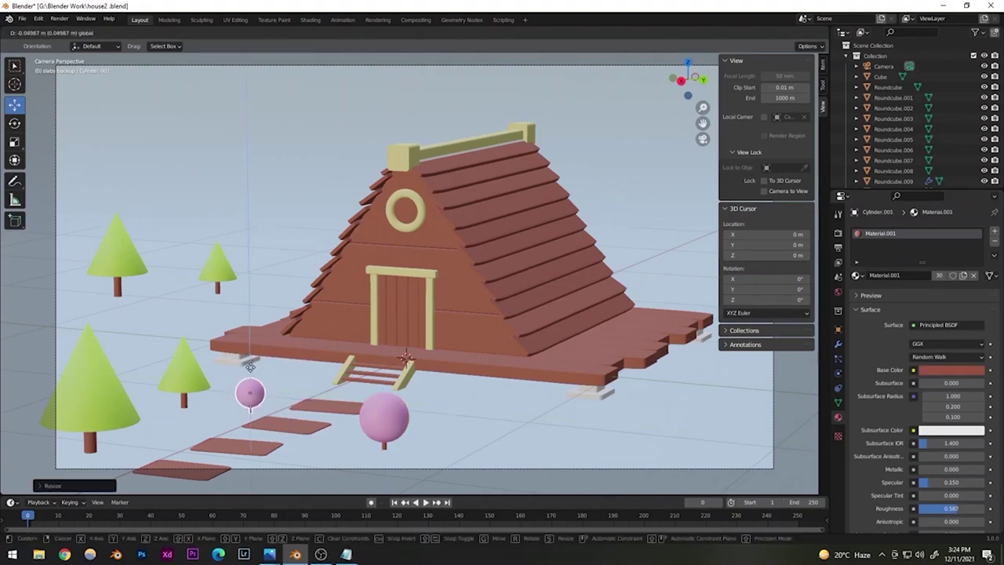
{"action": "left_click", "coordinate": [253, 370]}
{"action": "left_click", "coordinate": [261, 223]}
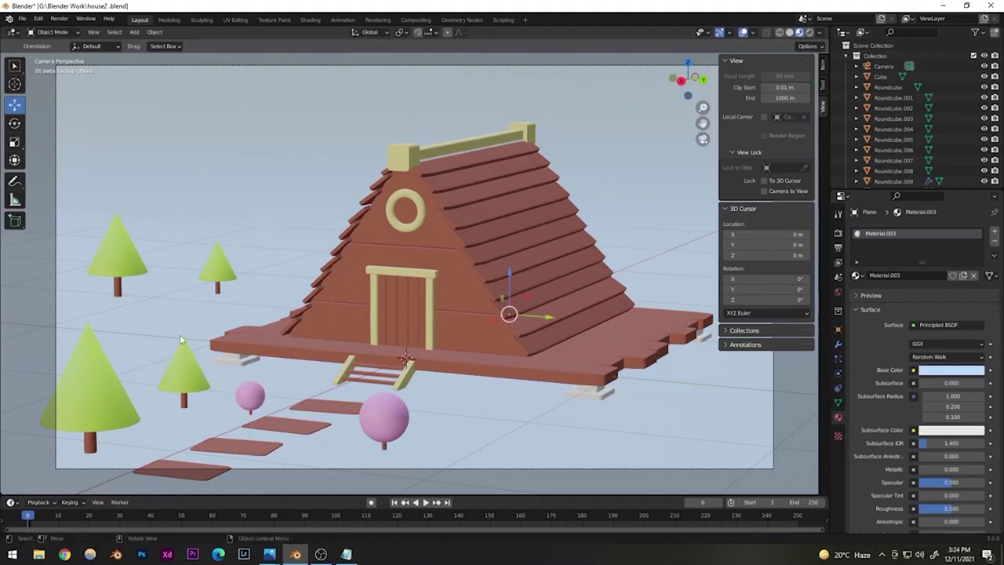
- Duplicate the small round tree's crown and trunk and place the copy in front of the deck, right of the path
{"action": "left_click", "coordinate": [247, 401]}
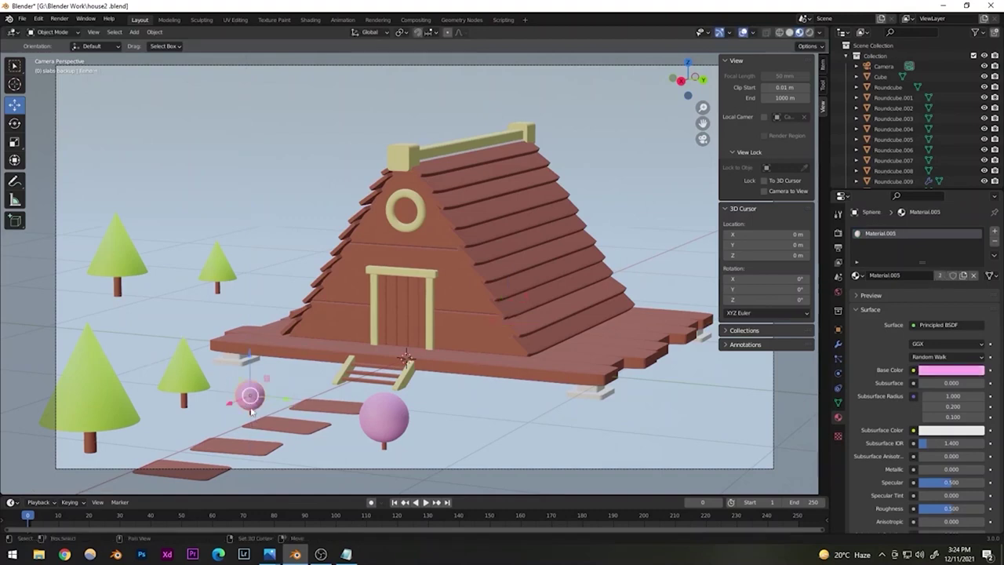
{"action": "left_click", "coordinate": [250, 418]}
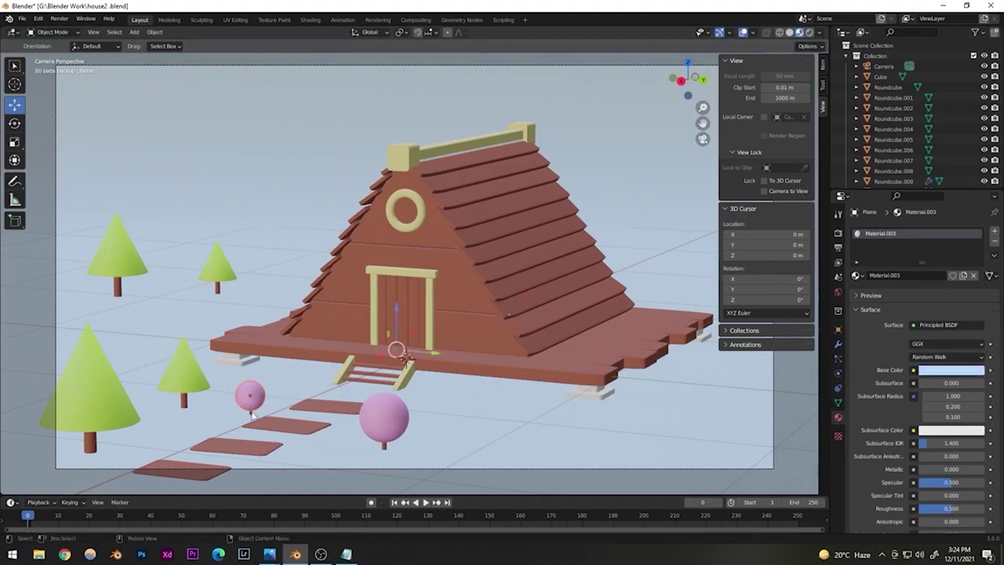
{"action": "left_click", "coordinate": [251, 415]}
{"action": "left_click", "coordinate": [251, 416]}
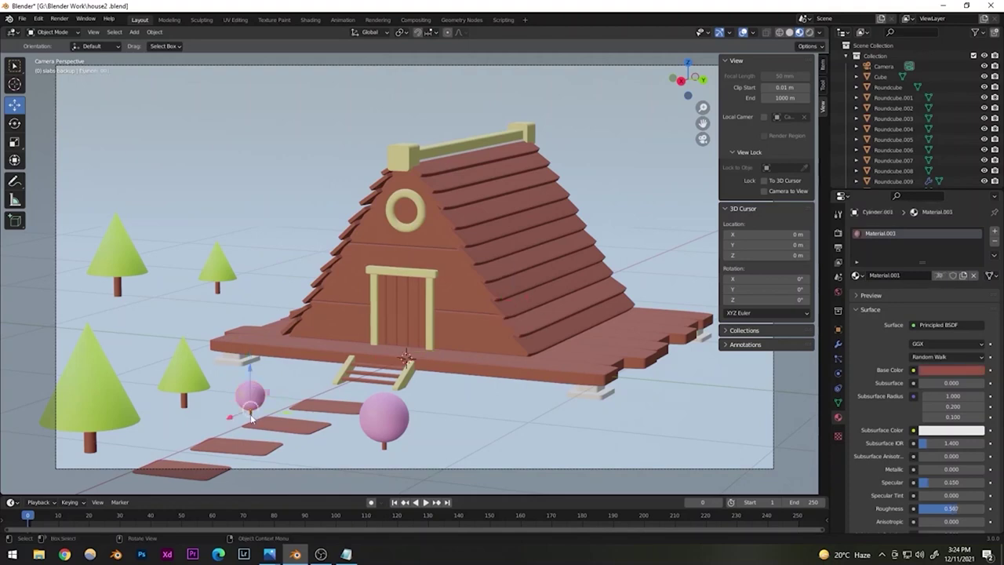
{"action": "left_click", "coordinate": [252, 402]}
{"action": "key", "text": "shift+d"}
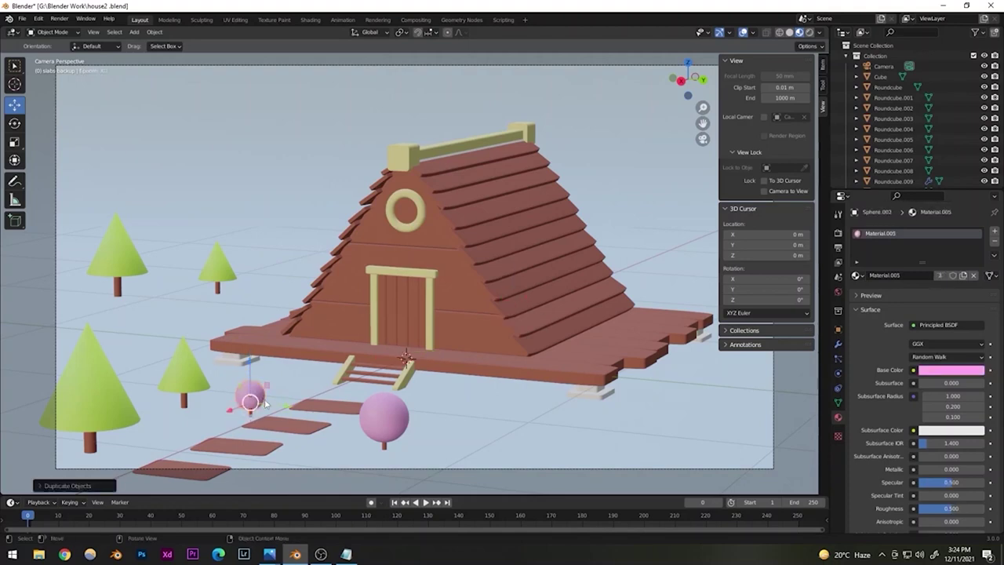
{"action": "left_click", "coordinate": [530, 419]}
- Scale the copied round tree up to about 3.1 times its size and raise it so its trunk stands on the ground
{"action": "key", "text": "s"}
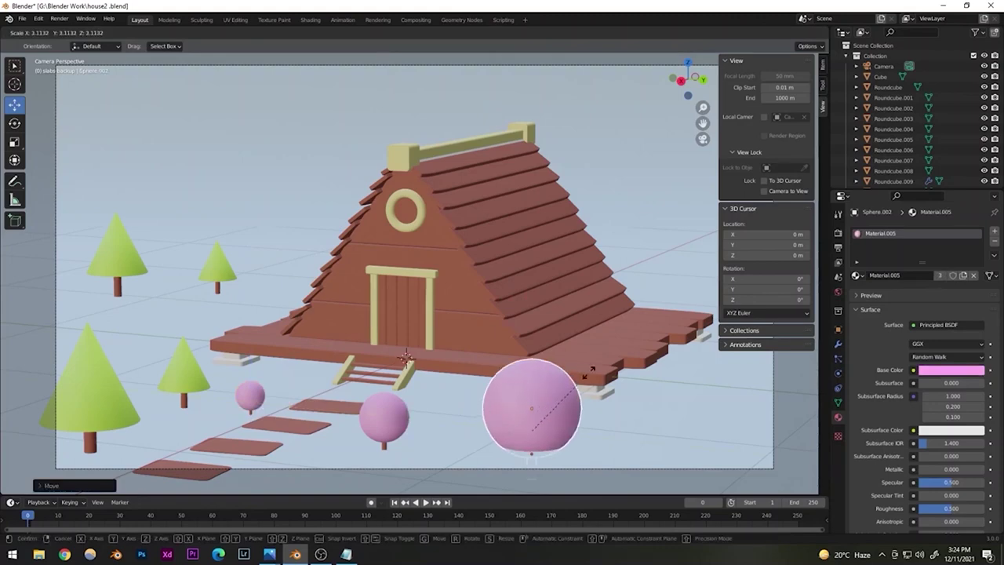
{"action": "left_click", "coordinate": [539, 389]}
{"action": "key", "text": "g"}
{"action": "key", "text": "z"}
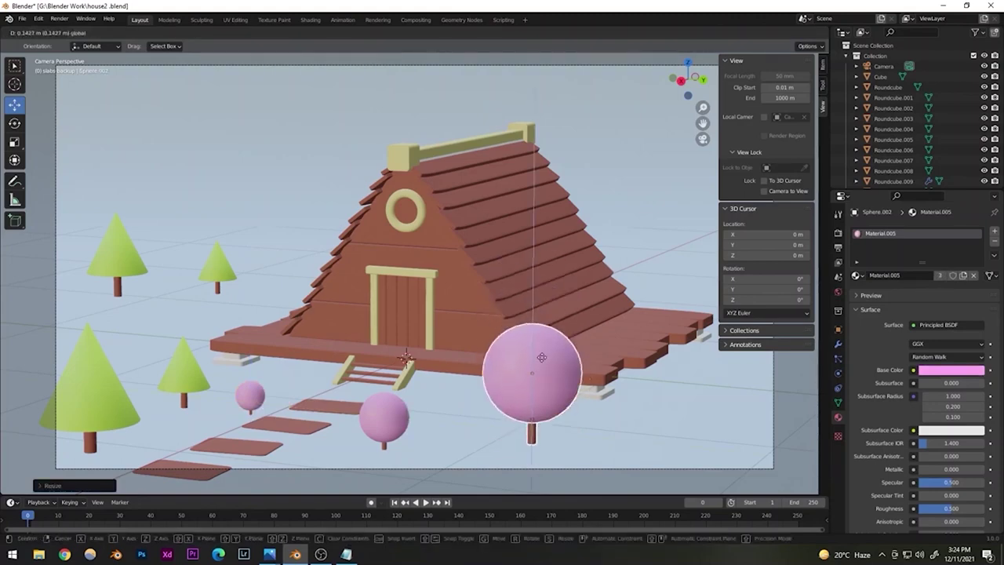
{"action": "left_click", "coordinate": [540, 376]}
- Move the enlarged round tree to the right, in front of the deck's far front corner
{"action": "key", "text": "g"}
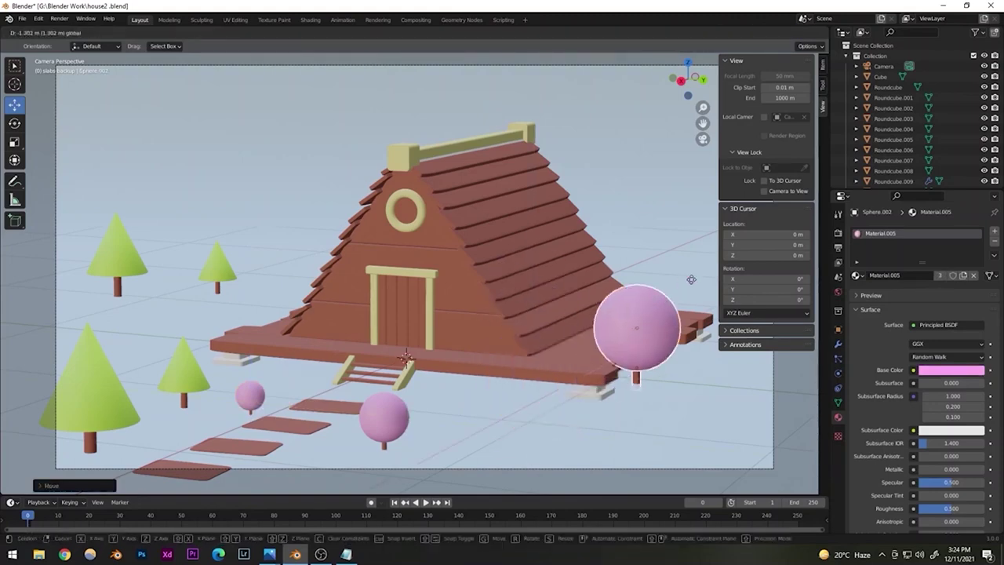
{"action": "left_click", "coordinate": [682, 349]}
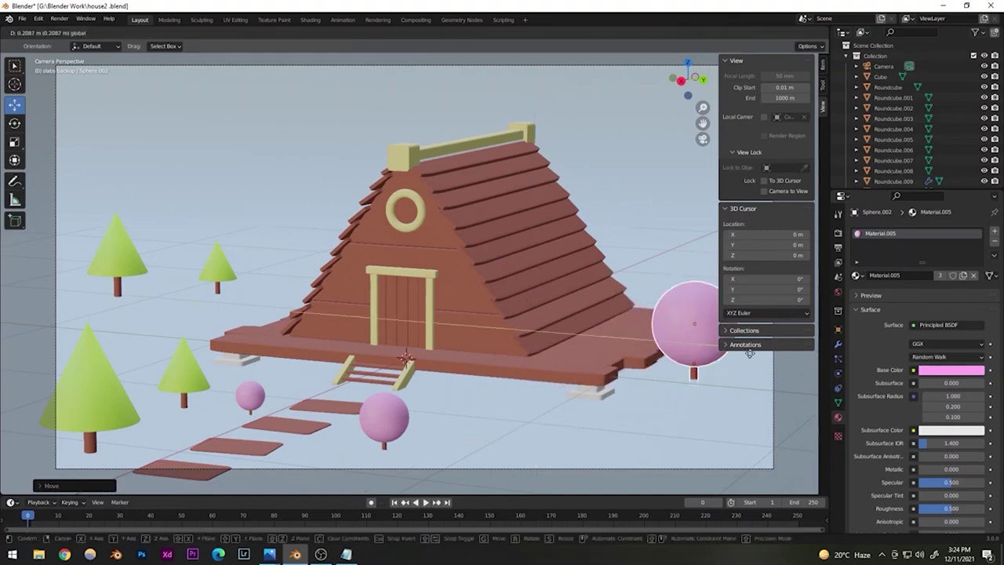
{"action": "key", "text": "g"}
{"action": "left_click", "coordinate": [627, 408]}
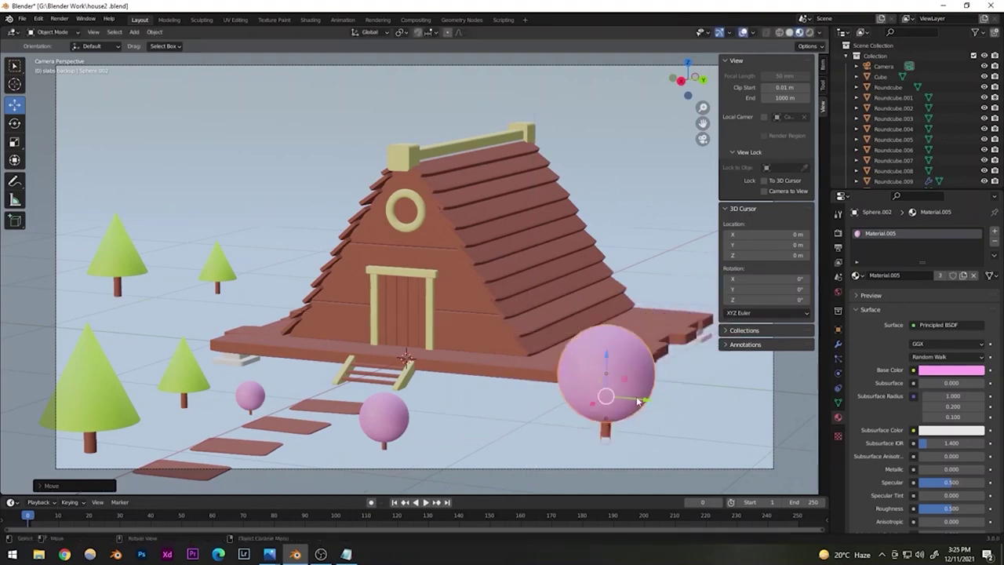
{"action": "key", "text": "g"}
{"action": "left_click", "coordinate": [718, 408]}
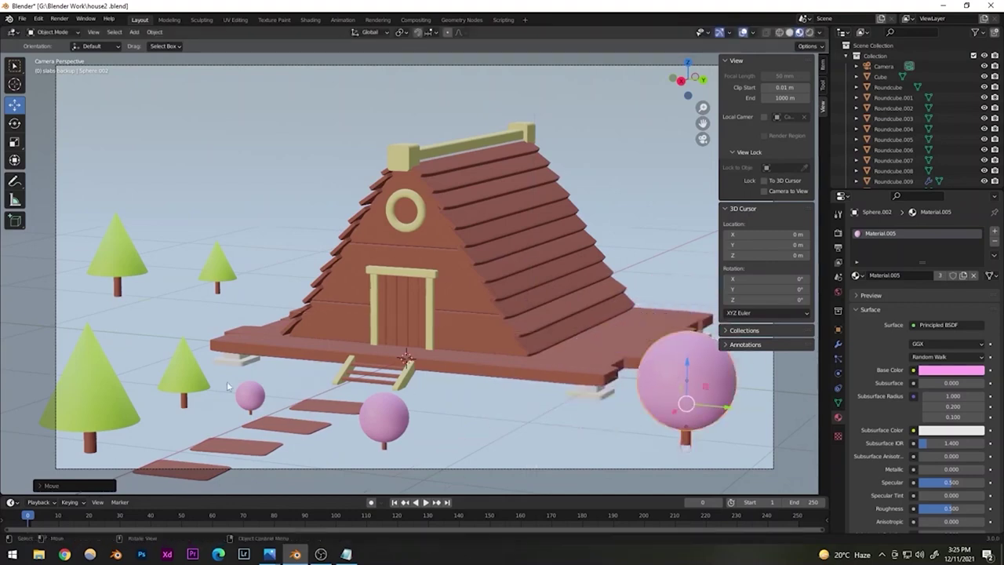
- Duplicate the large foreground cone-shaped tree and place the copy in front of the deck, left of the large round tree
{"action": "left_click", "coordinate": [105, 400]}
{"action": "key", "text": "shift+d"}
{"action": "right_click", "coordinate": [112, 416]}
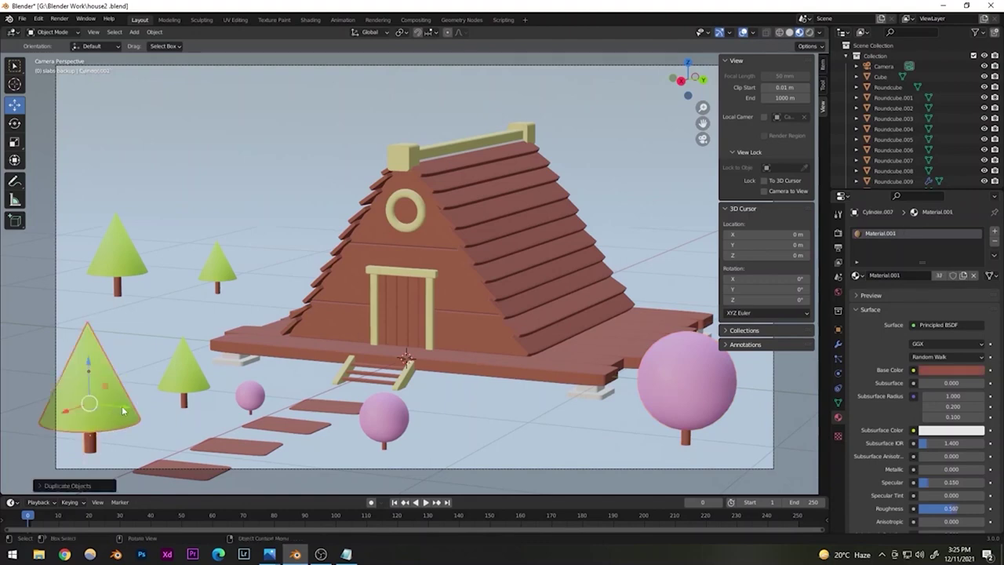
{"action": "key", "text": "g"}
{"action": "left_click", "coordinate": [568, 458]}
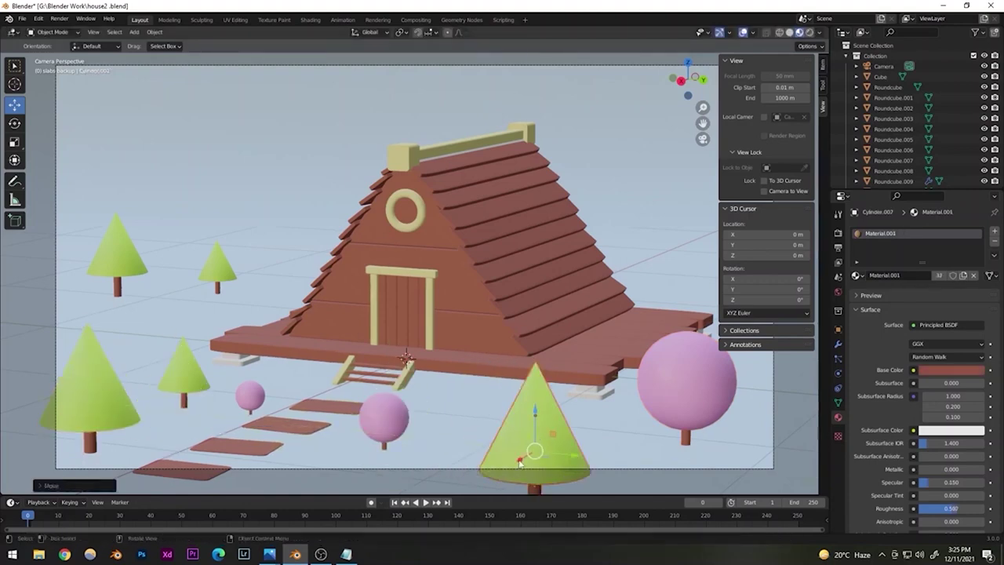
{"action": "key", "text": "g"}
{"action": "left_click", "coordinate": [624, 438]}
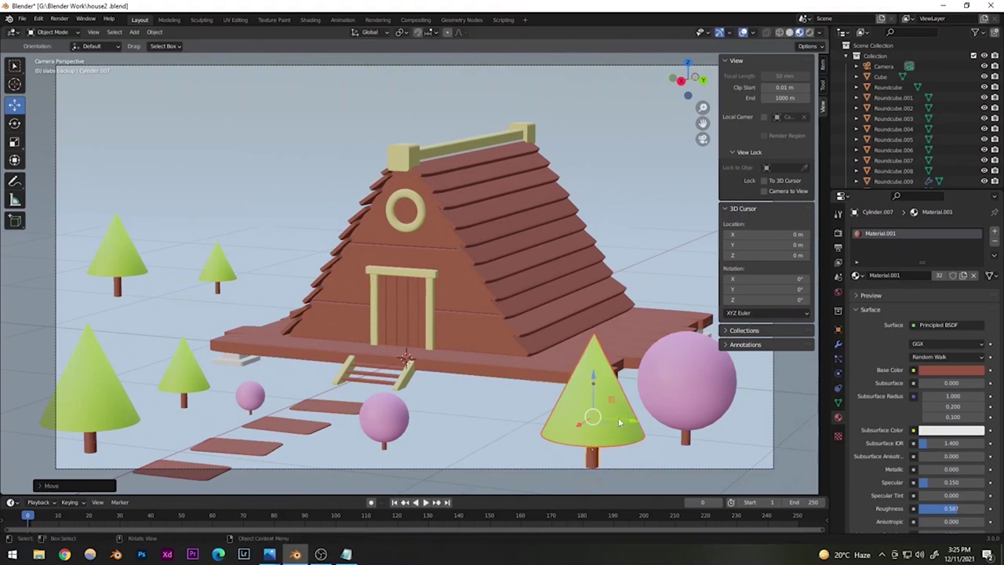
- Scale the copied cone-shaped tree down to about 0.65 and lower it to ground level between the two round trees
{"action": "key", "text": "s"}
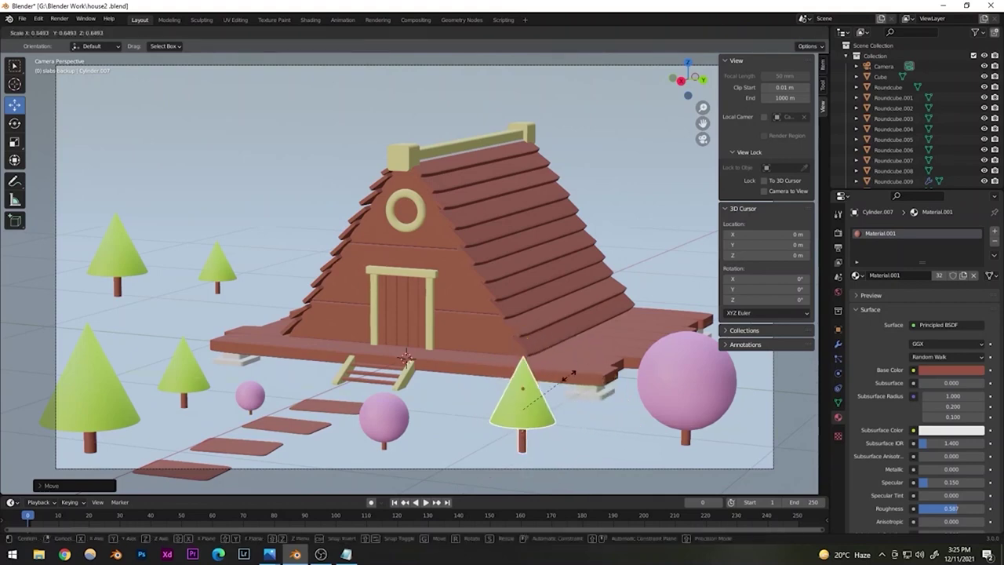
{"action": "left_click", "coordinate": [571, 374]}
{"action": "key", "text": "g"}
{"action": "key", "text": "z"}
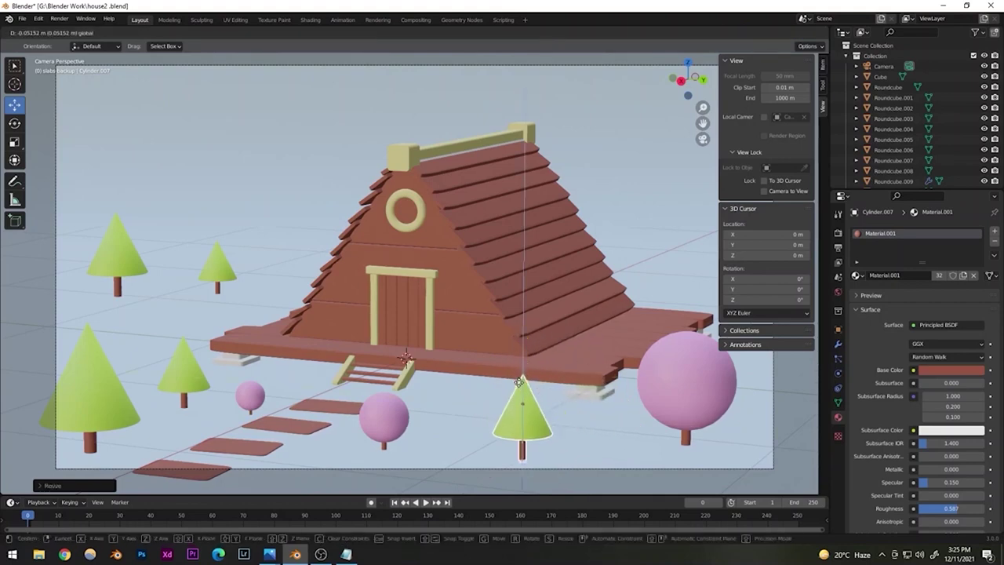
{"action": "left_click", "coordinate": [519, 383]}
- Duplicate the medium background cone-shaped tree's cone and trunk and place the copy farther back, toward the house
{"action": "left_click", "coordinate": [111, 261]}
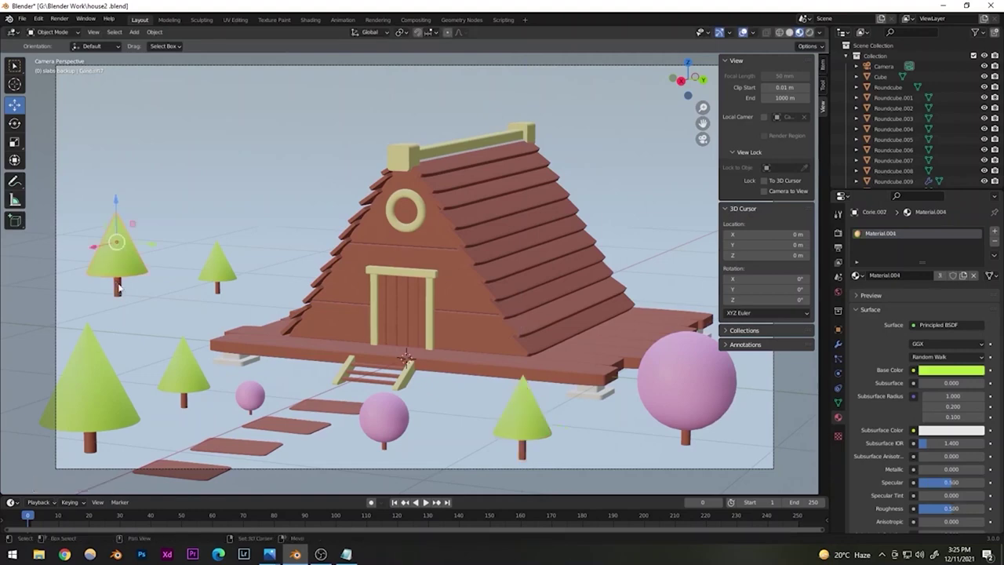
{"action": "left_click", "coordinate": [118, 287], "text": "shift"}
{"action": "key", "text": "shift+d"}
{"action": "left_click_drag", "start_coordinate": [92, 269], "coordinate": [205, 226]}
- Duplicate the round tree beside the path and place the copy among the cone-shaped trees on the left, behind the large one
{"action": "left_click", "coordinate": [250, 398]}
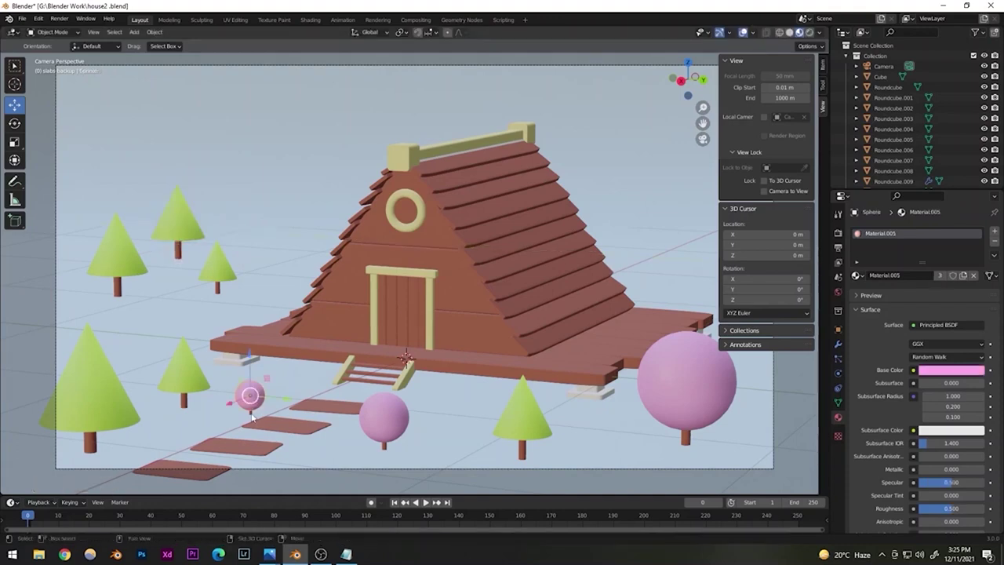
{"action": "left_click", "coordinate": [252, 414]}
{"action": "left_click", "coordinate": [251, 413]}
{"action": "left_click", "coordinate": [251, 413]}
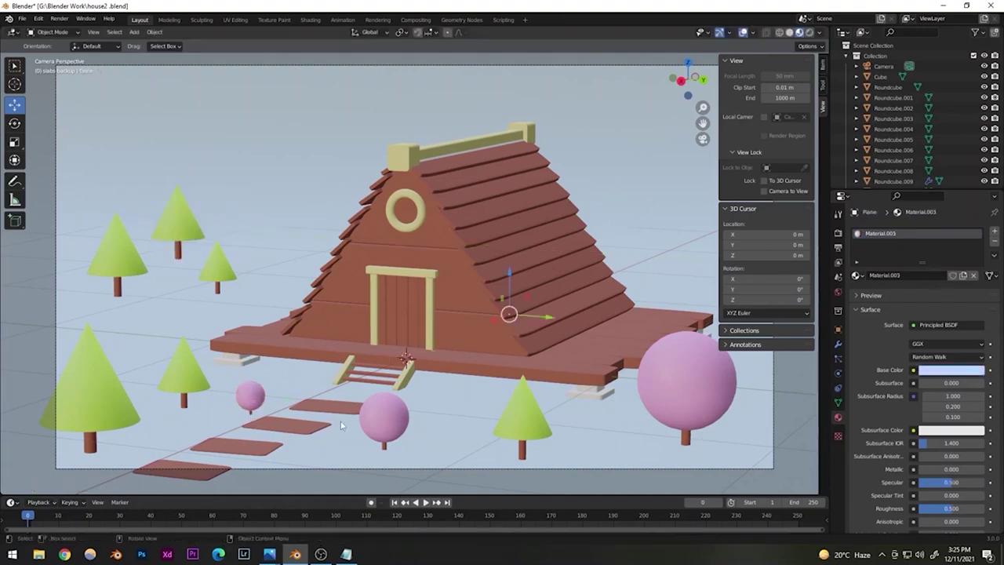
{"action": "left_click", "coordinate": [383, 420]}
{"action": "left_click", "coordinate": [383, 447]}
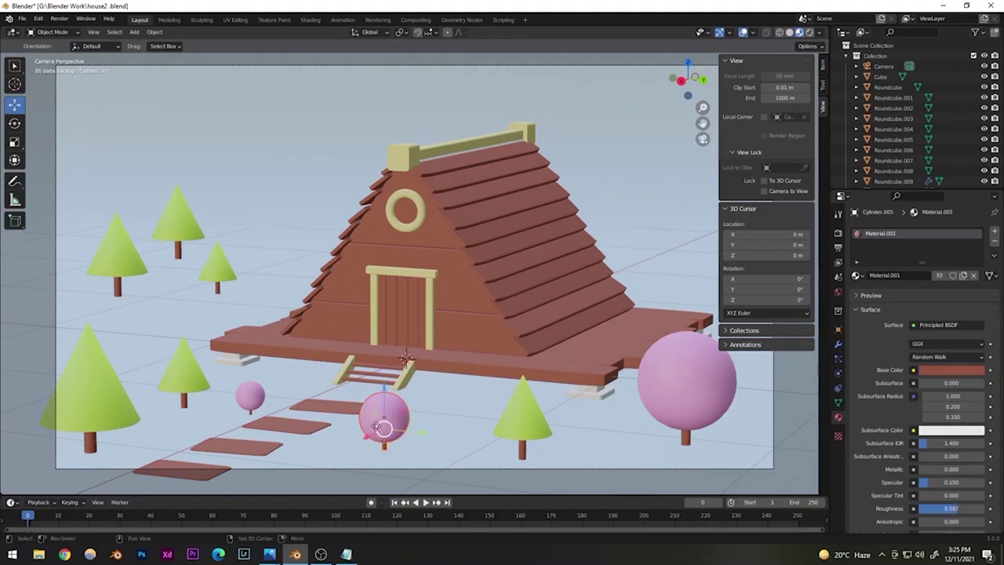
{"action": "key", "text": "shift+d"}
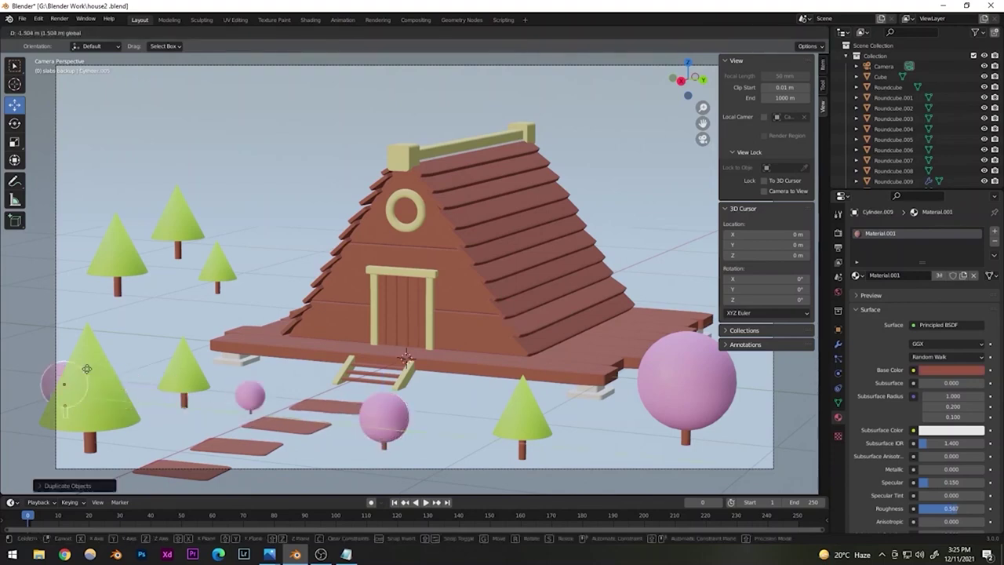
{"action": "left_click", "coordinate": [180, 376]}
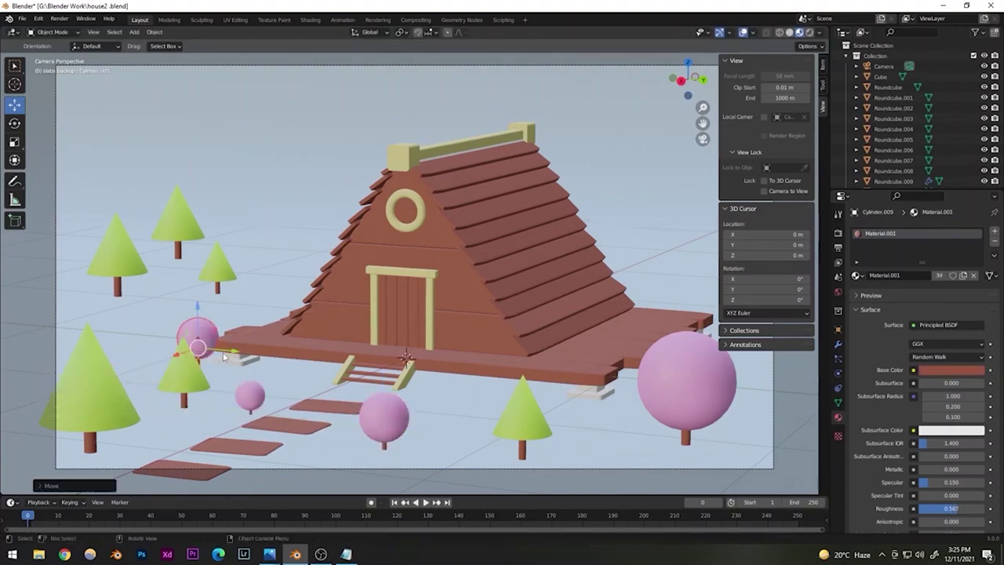
{"action": "left_click_drag", "start_coordinate": [223, 357], "coordinate": [175, 350]}
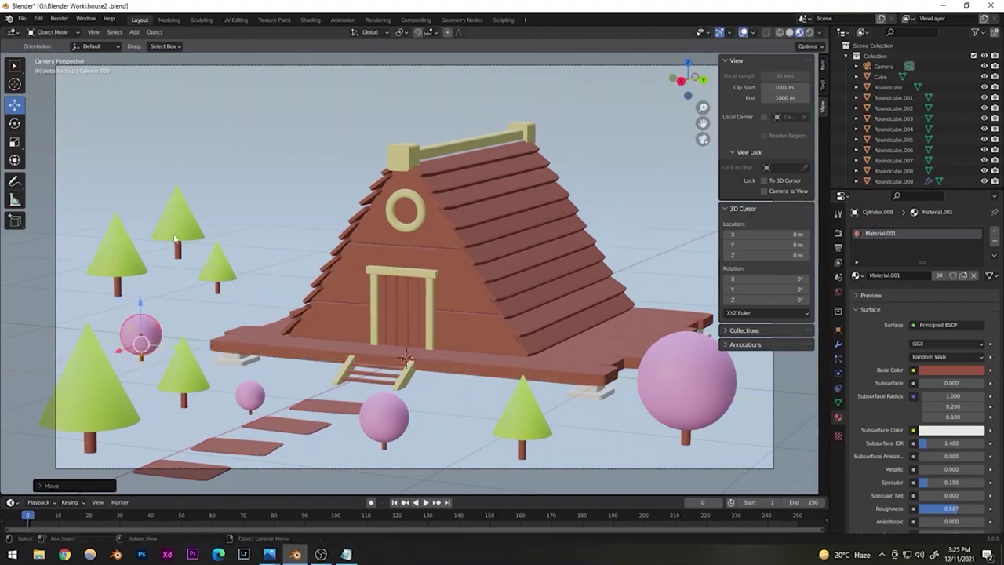
- Delete the small cone-shaped tree behind the house and move the farthest cone-shaped tree closer to the roof
{"action": "left_click", "coordinate": [217, 272]}
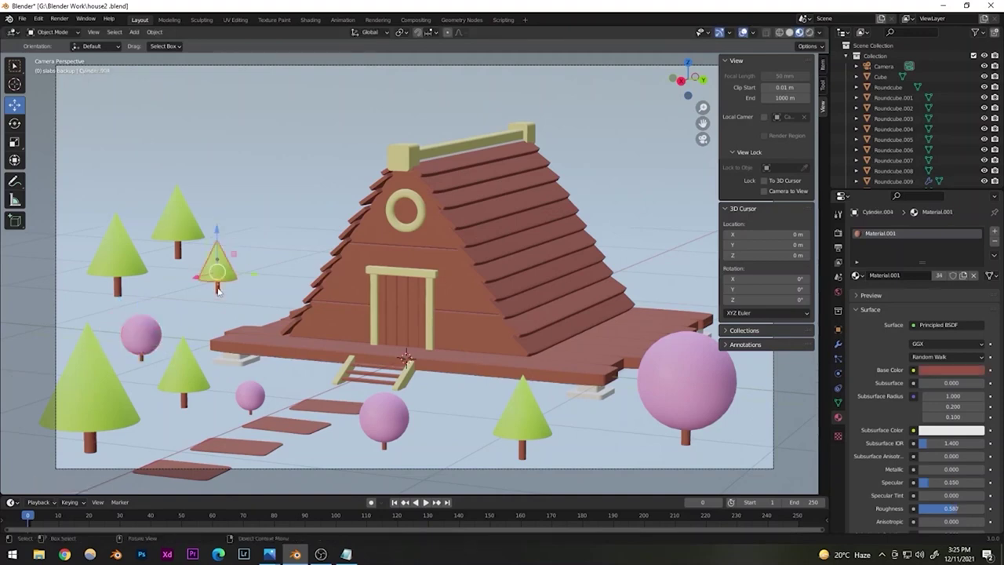
{"action": "key", "text": "Delete"}
{"action": "left_click", "coordinate": [177, 223]}
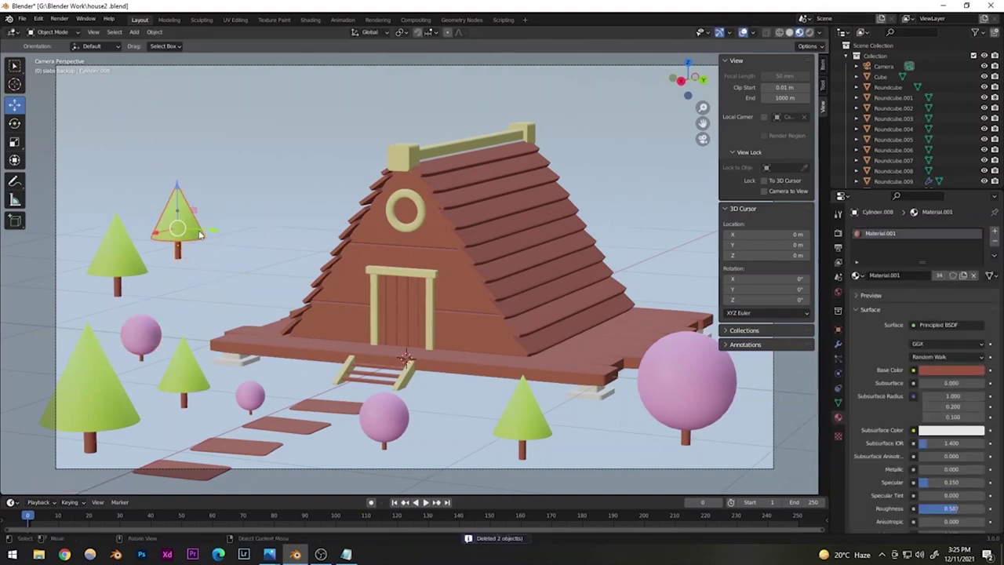
{"action": "mouse_move", "coordinate": [204, 232]}
{"action": "left_mouse_down"}
{"action": "mouse_move", "coordinate": [277, 237]}
{"action": "mouse_move", "coordinate": [200, 249]}
{"action": "left_mouse_up"}
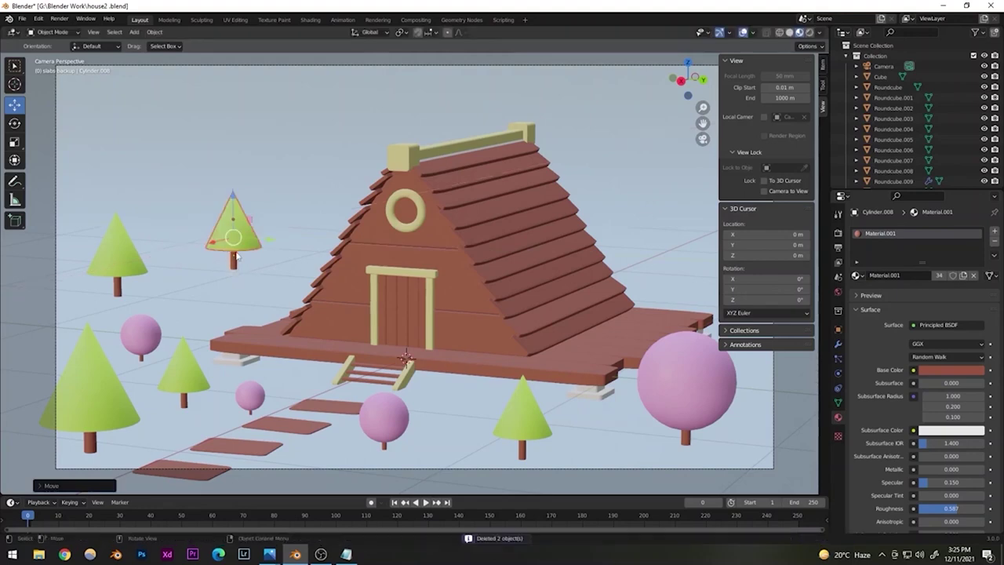
- Scale the farthest cone-shaped tree up to about 1.14 times, raise it to ground level, and clear its selection
{"action": "key", "text": "s"}
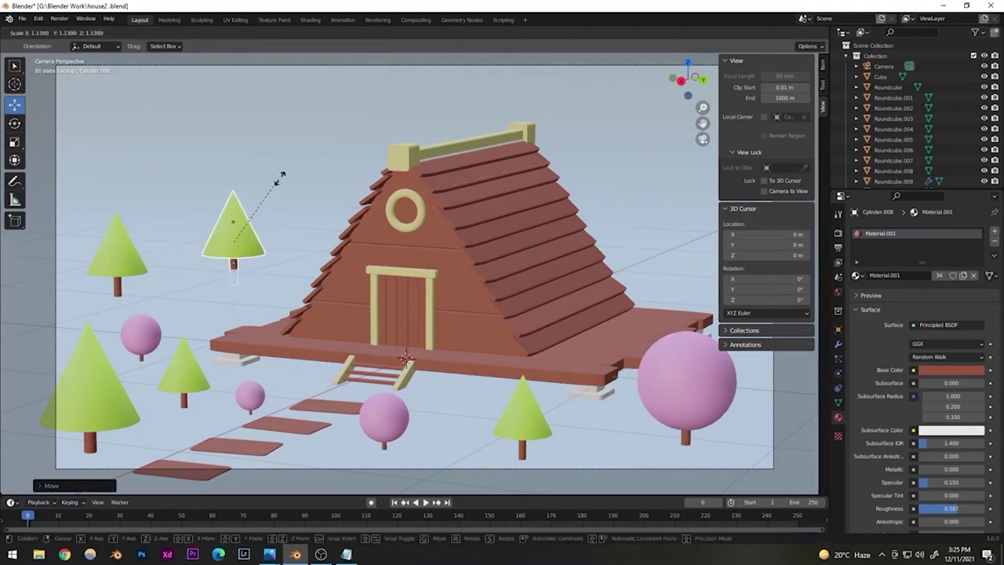
{"action": "left_click", "coordinate": [278, 182]}
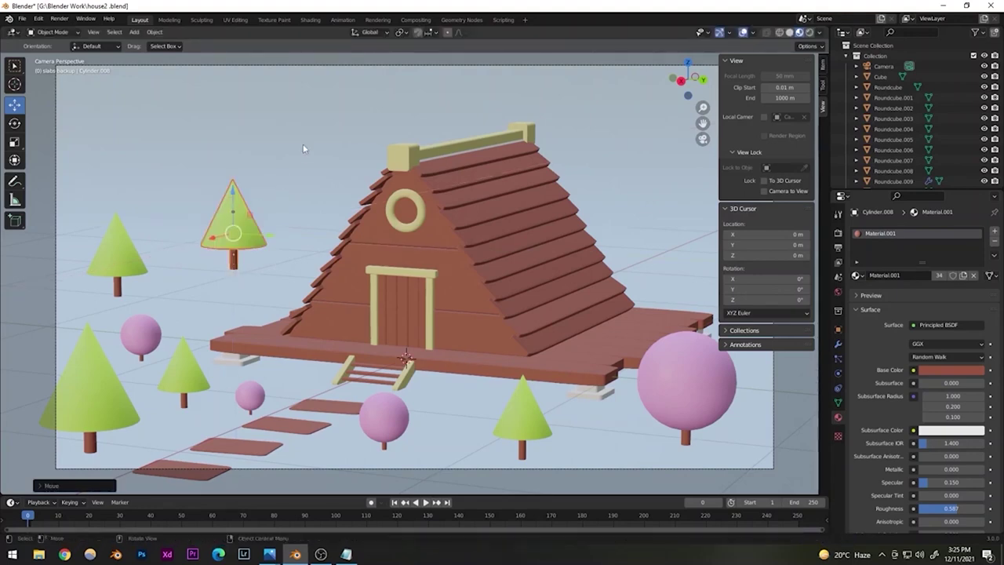
{"action": "left_click", "coordinate": [435, 225]}
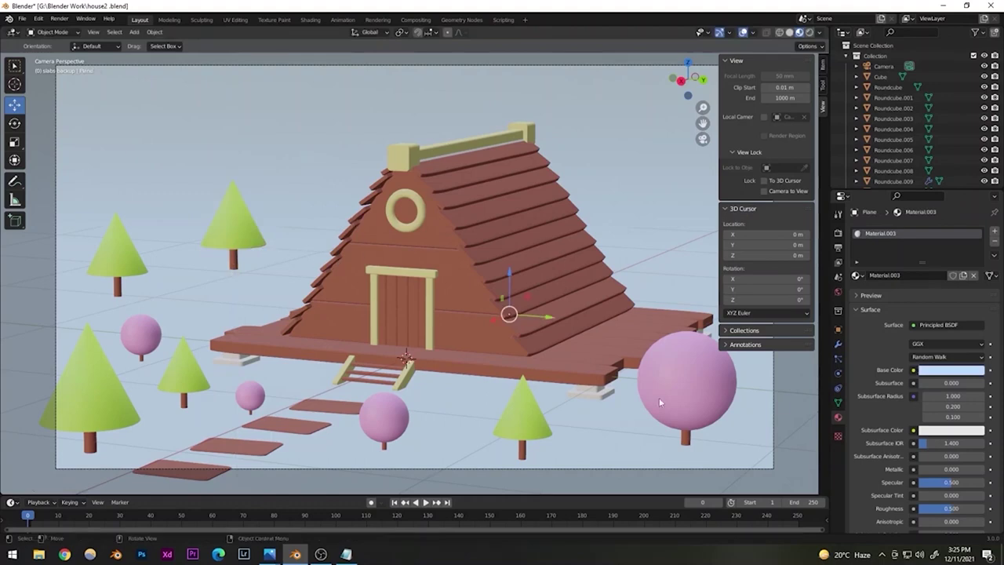
- Duplicate the large round tree's crown and trunk and move the copy into the background, to the right behind the deck
{"action": "left_click", "coordinate": [524, 429]}
{"action": "left_click", "coordinate": [679, 382]}
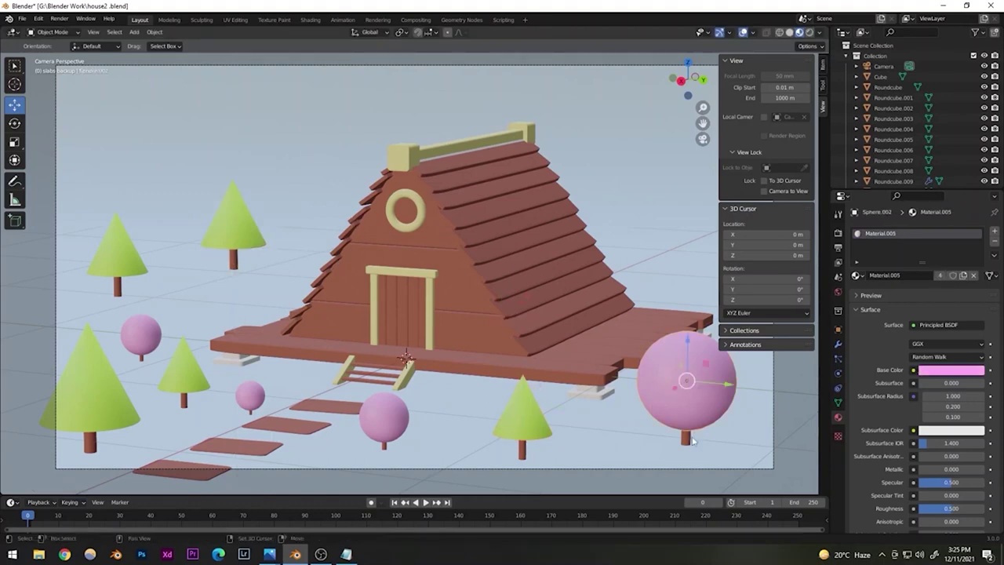
{"action": "key", "text": "shift+d"}
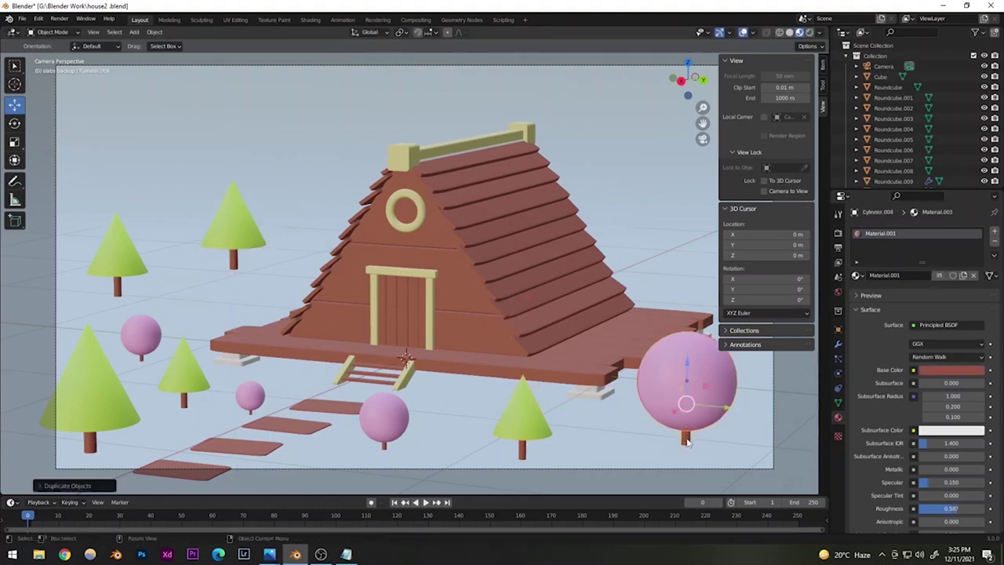
{"action": "key", "text": "g"}
{"action": "left_click", "coordinate": [749, 370]}
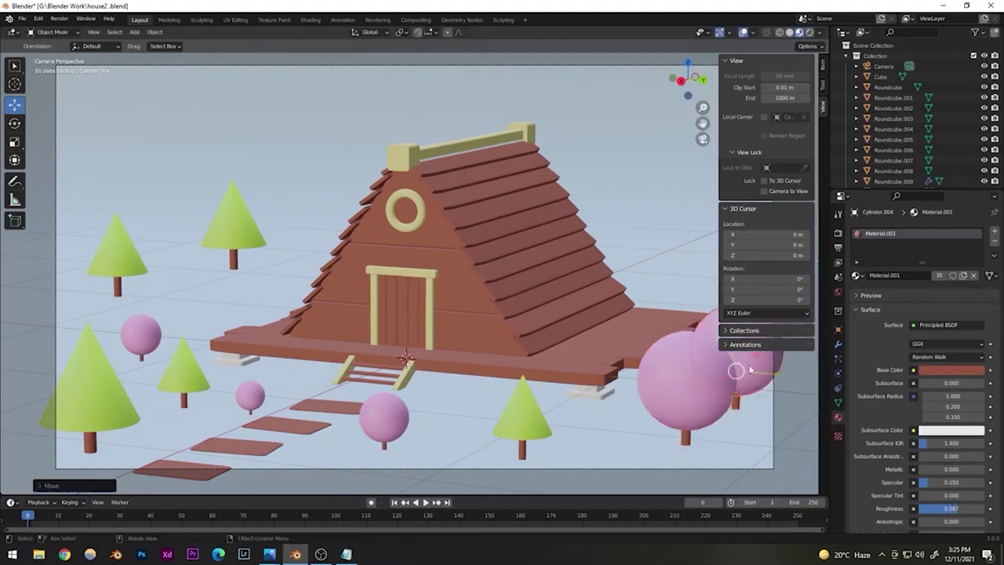
{"action": "left_click_drag", "start_coordinate": [773, 380], "coordinate": [510, 365]}
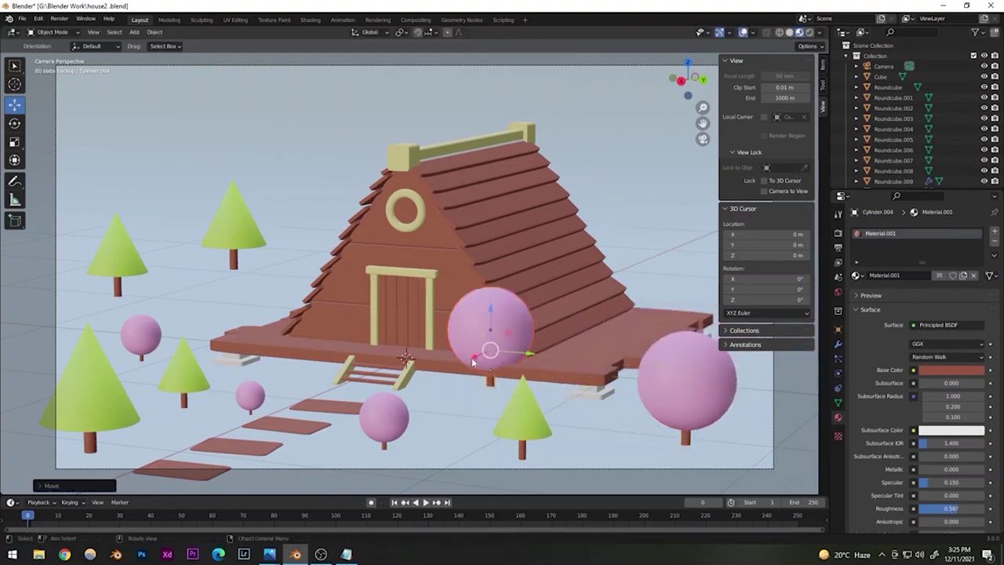
{"action": "key", "text": "g"}
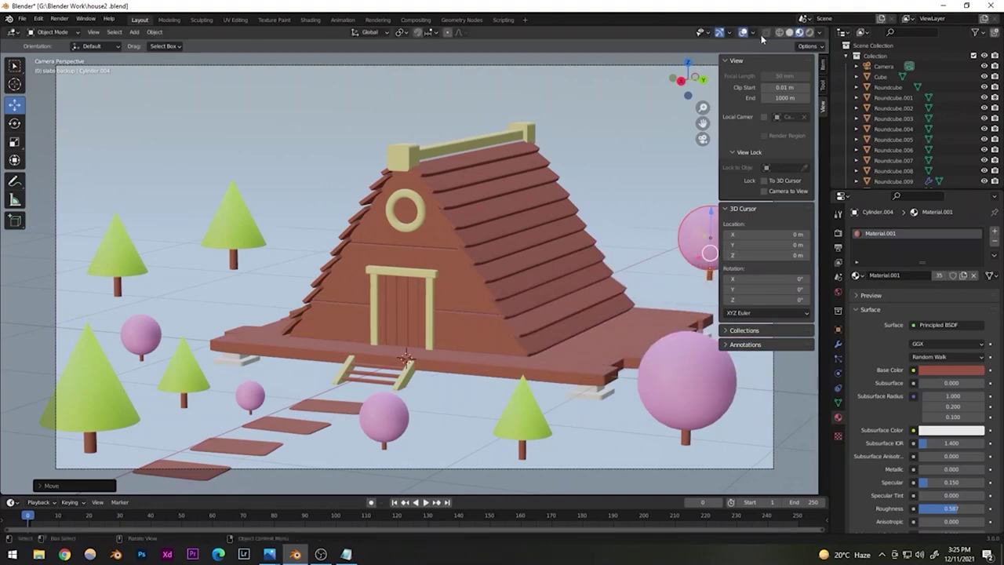
- Hide the sidebar, duplicate the cone-shaped tree left of the roof, and place the copy behind the deck beside the background round tree
{"action": "key", "text": "n"}
{"action": "left_click_drag", "start_coordinate": [752, 255], "coordinate": [738, 254]}
{"action": "left_click", "coordinate": [248, 231]}
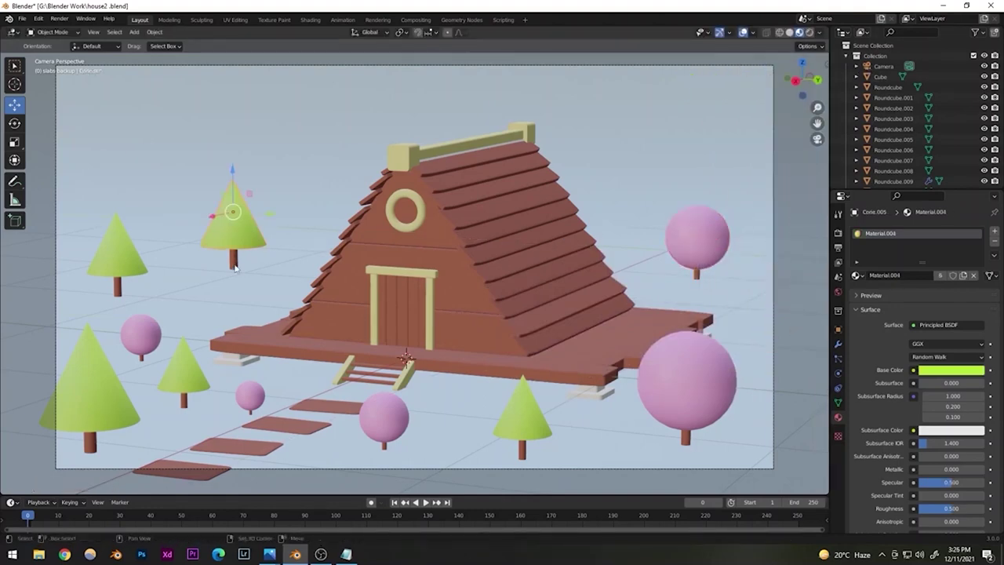
{"action": "key", "text": "shift+d"}
{"action": "right_click", "coordinate": [251, 239]}
{"action": "key", "text": "g"}
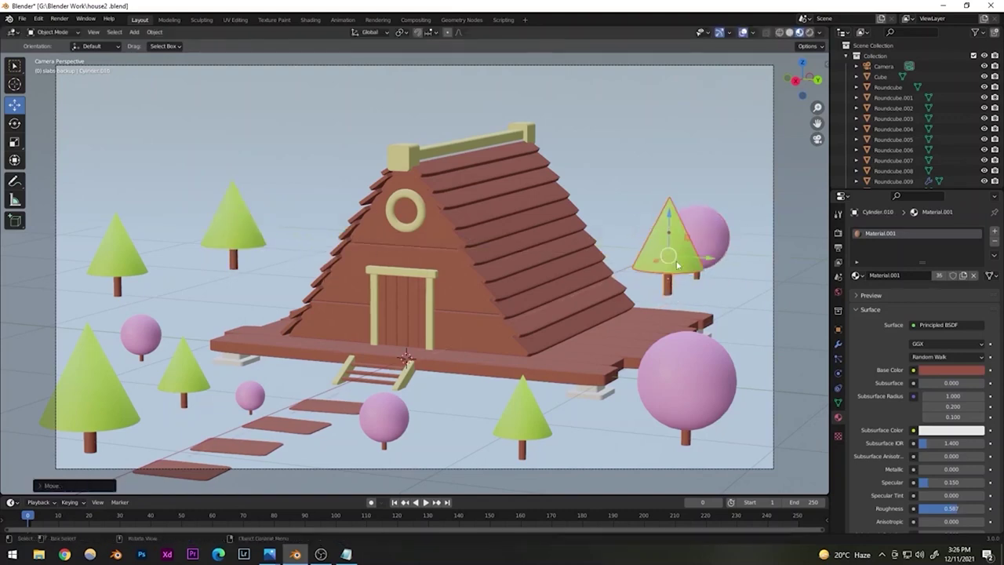
{"action": "left_click", "coordinate": [644, 251]}
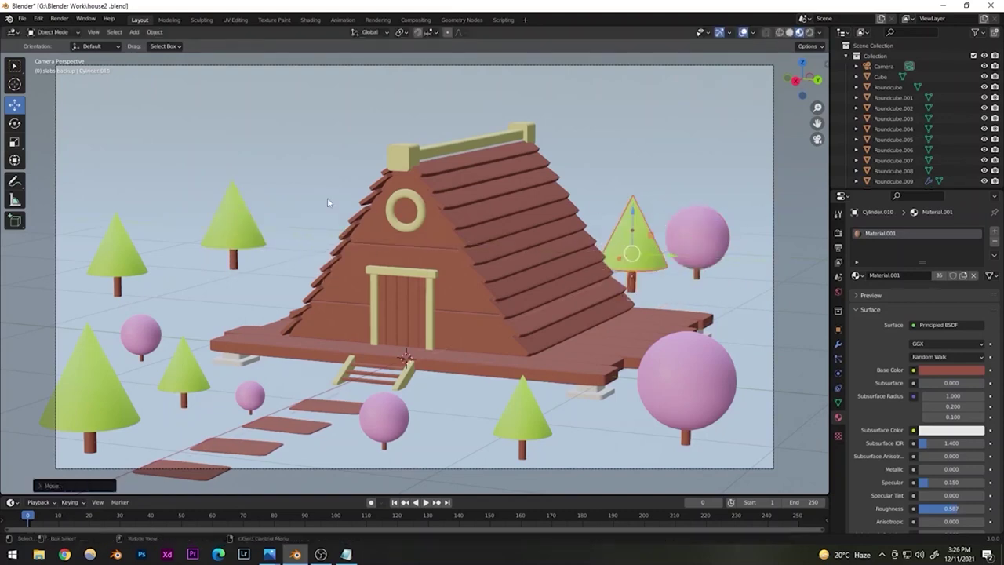
- Duplicate the cone-shaped tree left of the roof and place the copy farther back, against the roof's left edge
{"action": "left_click", "coordinate": [239, 236]}
{"action": "key", "text": "shift+d"}
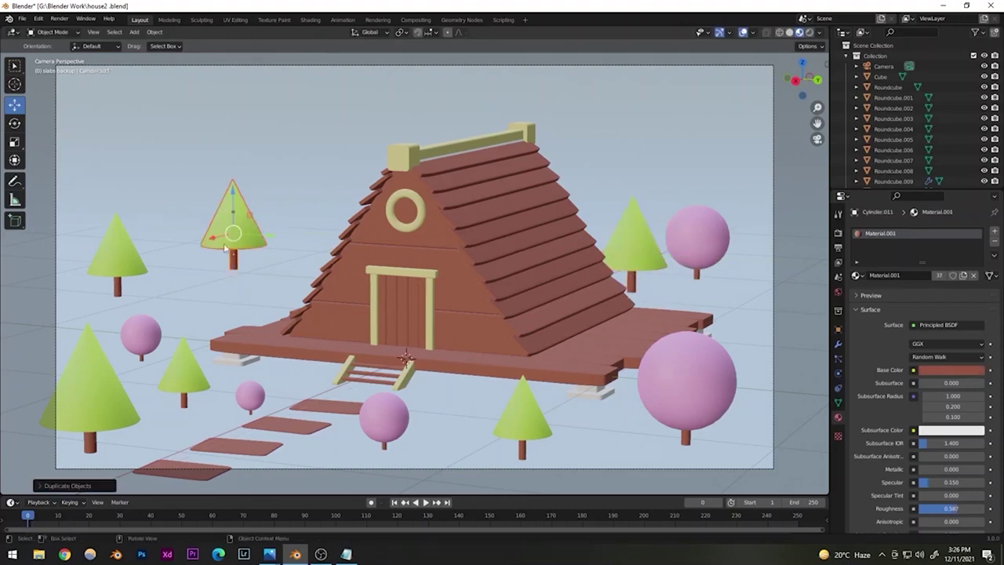
{"action": "left_click", "coordinate": [354, 212]}
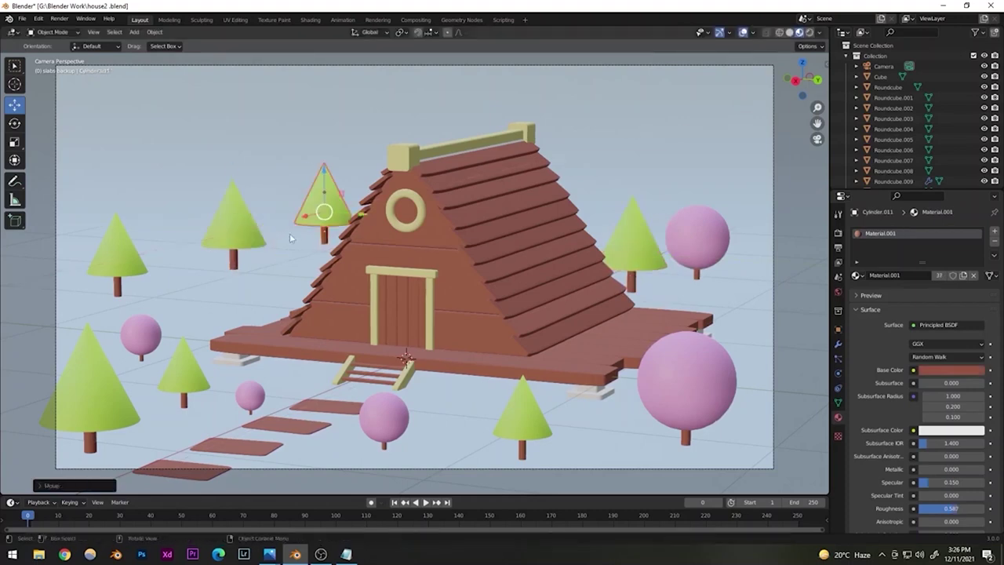
- Duplicate the round tree in front of the steps, move the copy between the left cone-shaped trees and the deck, and scale it up
{"action": "left_click", "coordinate": [379, 425]}
{"action": "left_click", "coordinate": [385, 448], "text": "shift"}
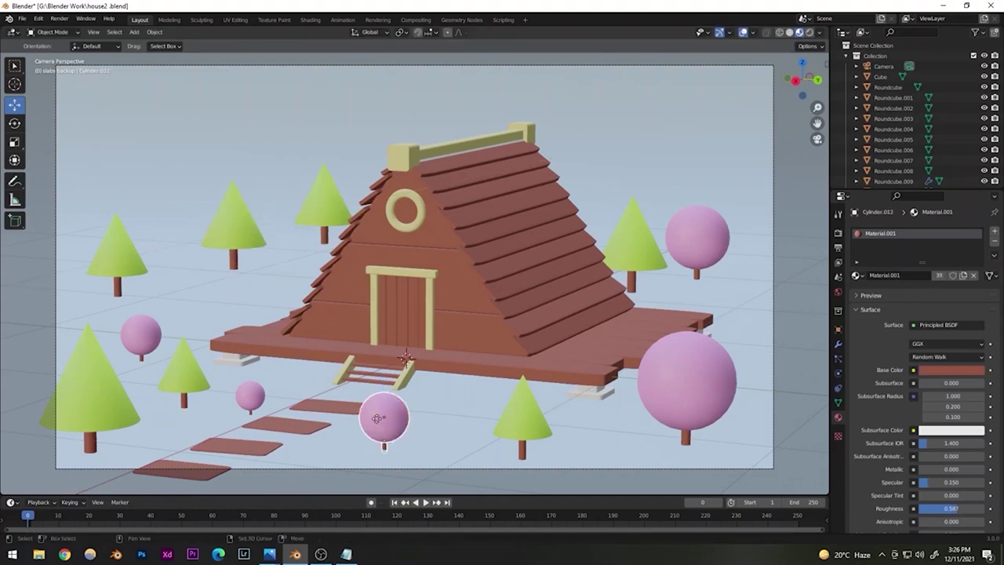
{"action": "key", "text": "shift+d"}
{"action": "left_click_drag", "start_coordinate": [152, 376], "coordinate": [11, 363]}
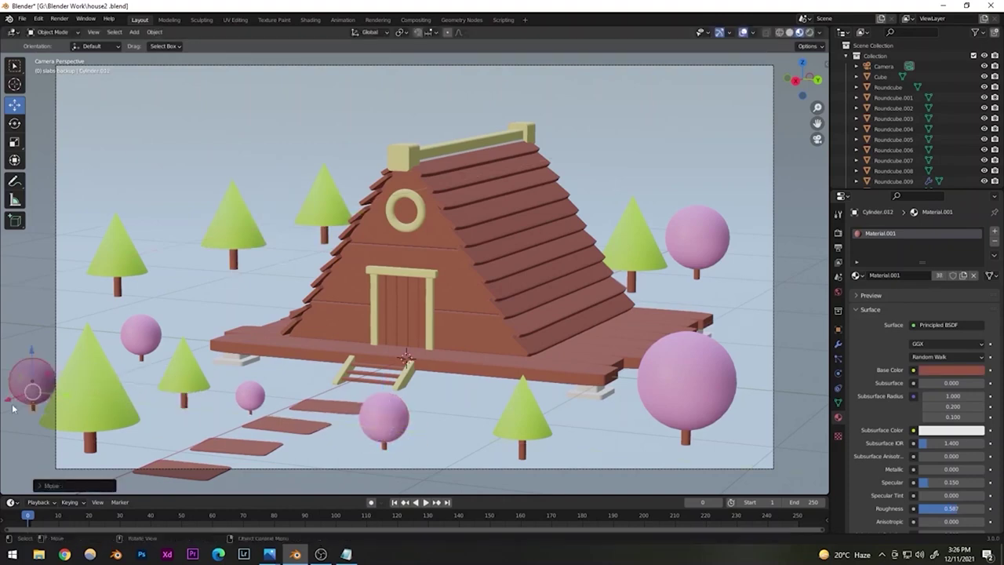
{"action": "left_click_drag", "start_coordinate": [13, 407], "coordinate": [283, 313]}
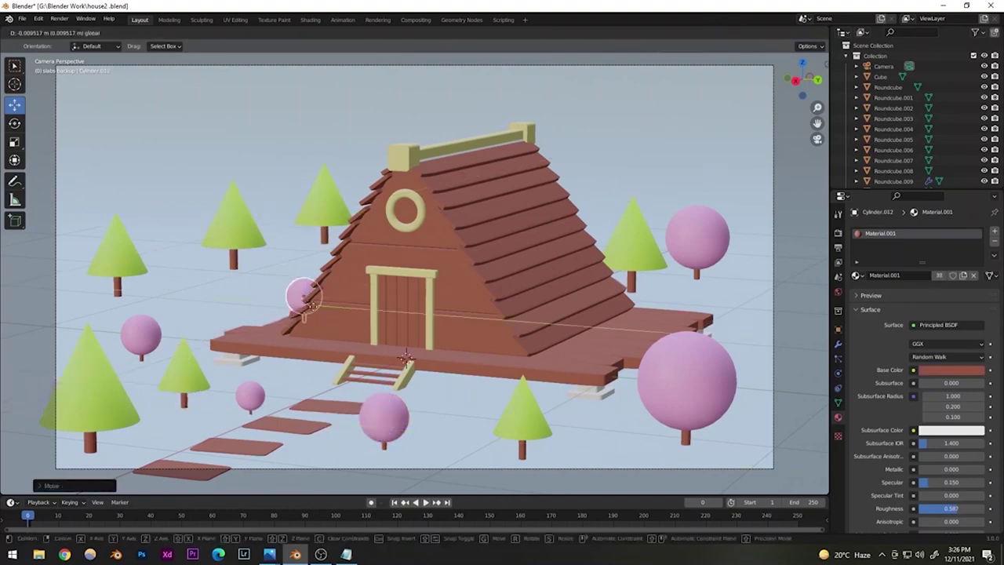
{"action": "left_click", "coordinate": [218, 292]}
{"action": "key", "text": "s"}
{"action": "left_click", "coordinate": [255, 265]}
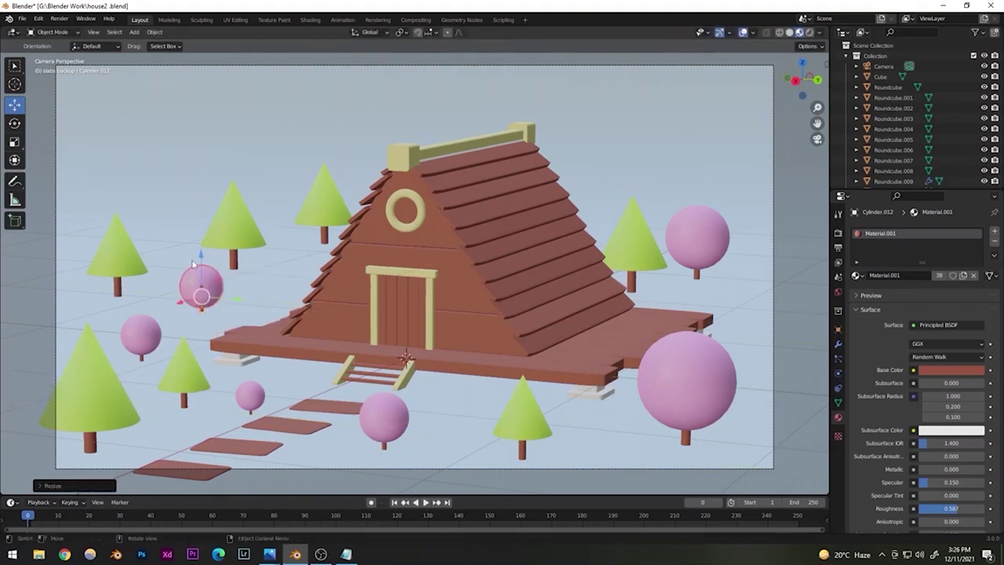
{"action": "key", "text": "g"}
{"action": "left_click", "coordinate": [202, 253]}
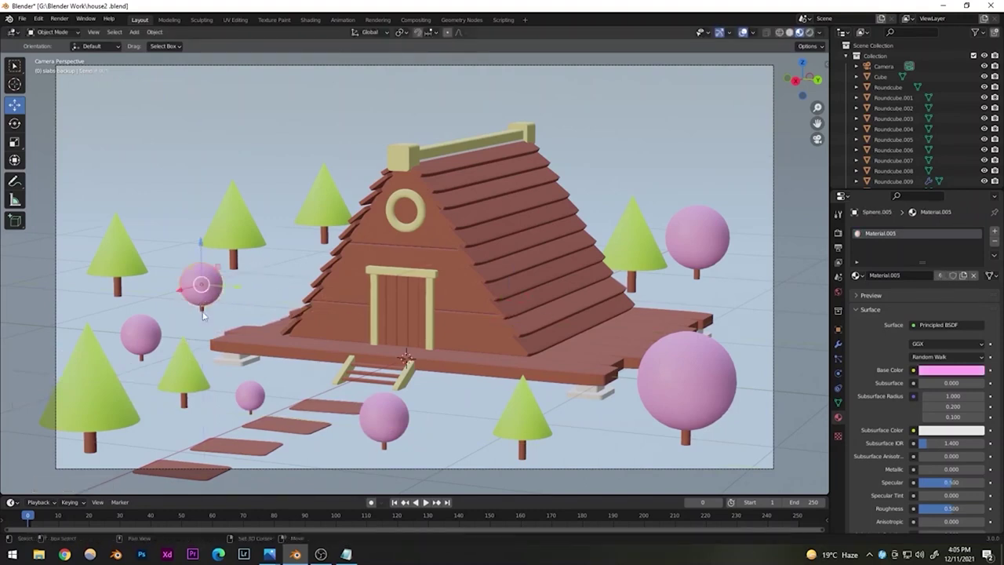
- Duplicate the round tree at the far left and move the copy into the background between the two left cone-shaped trees
{"action": "left_click", "coordinate": [206, 318]}
{"action": "left_click", "coordinate": [153, 337]}
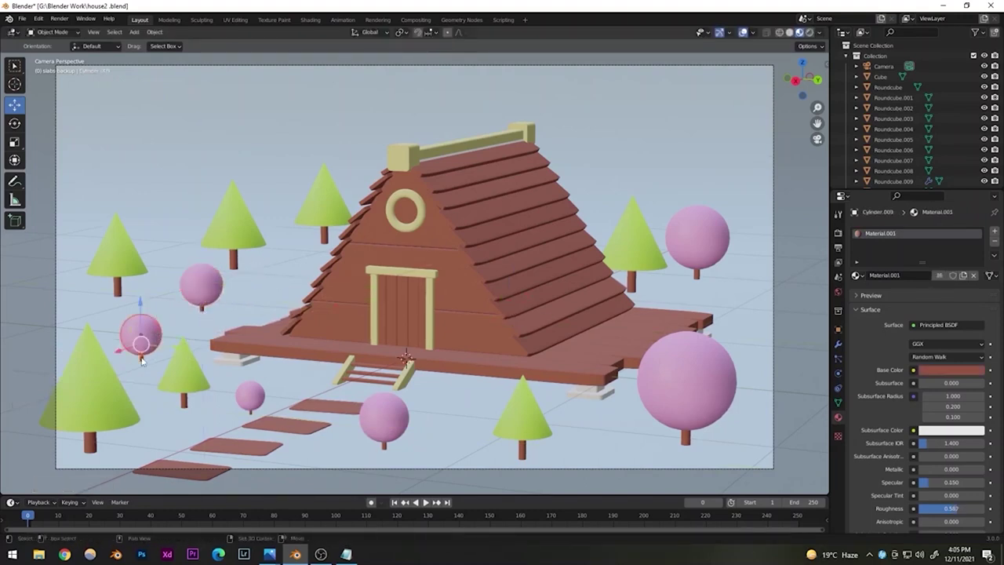
{"action": "key", "text": "shift+d"}
{"action": "left_click", "coordinate": [146, 355]}
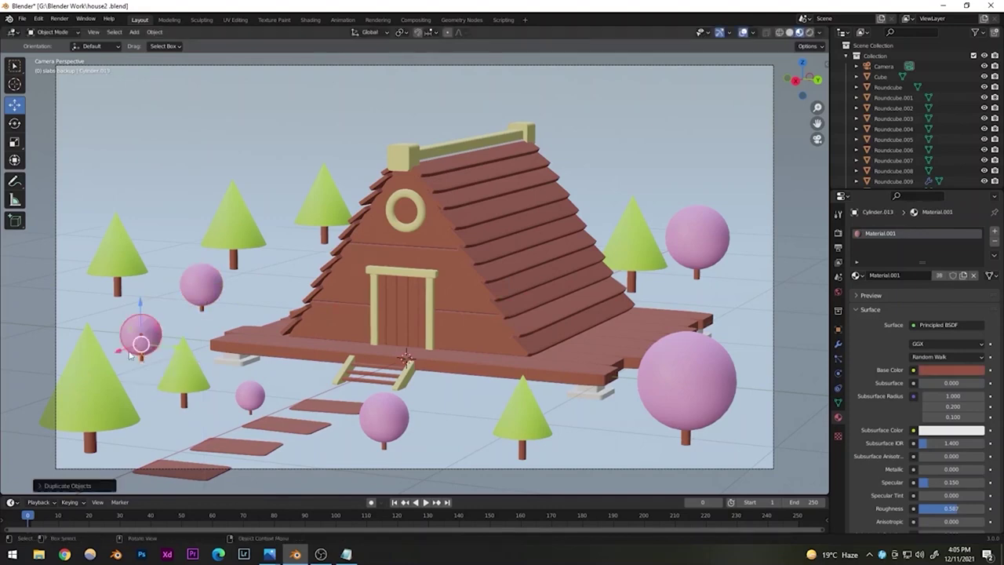
{"action": "left_click_drag", "start_coordinate": [121, 350], "coordinate": [226, 319]}
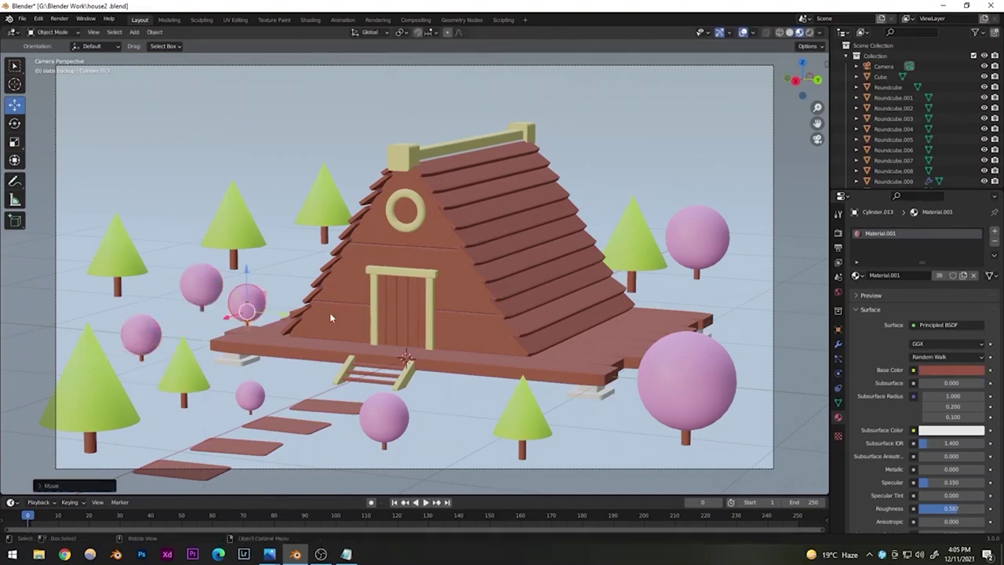
{"action": "key", "text": "g"}
{"action": "key", "text": "x"}
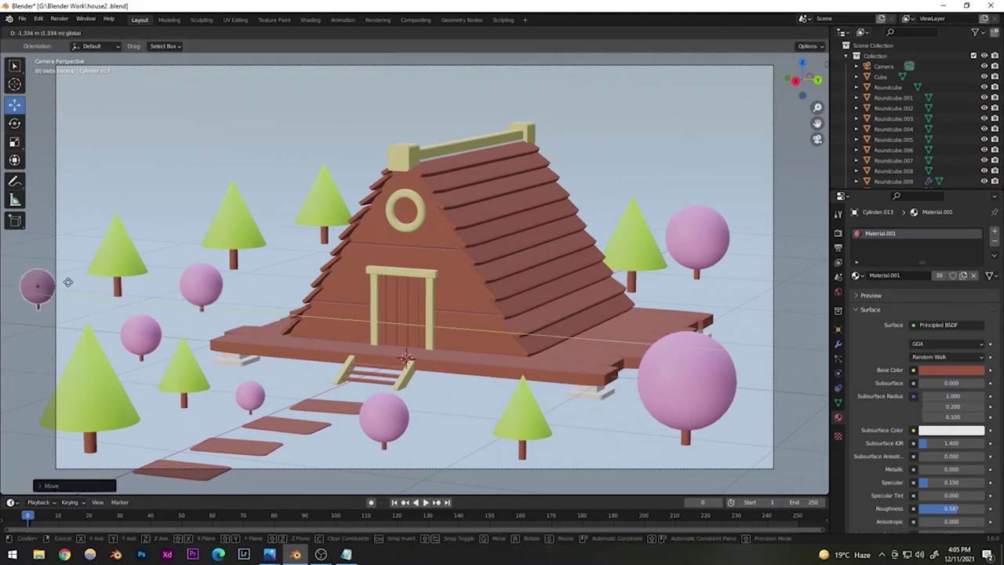
{"action": "left_click", "coordinate": [4, 294]}
{"action": "key", "text": "g"}
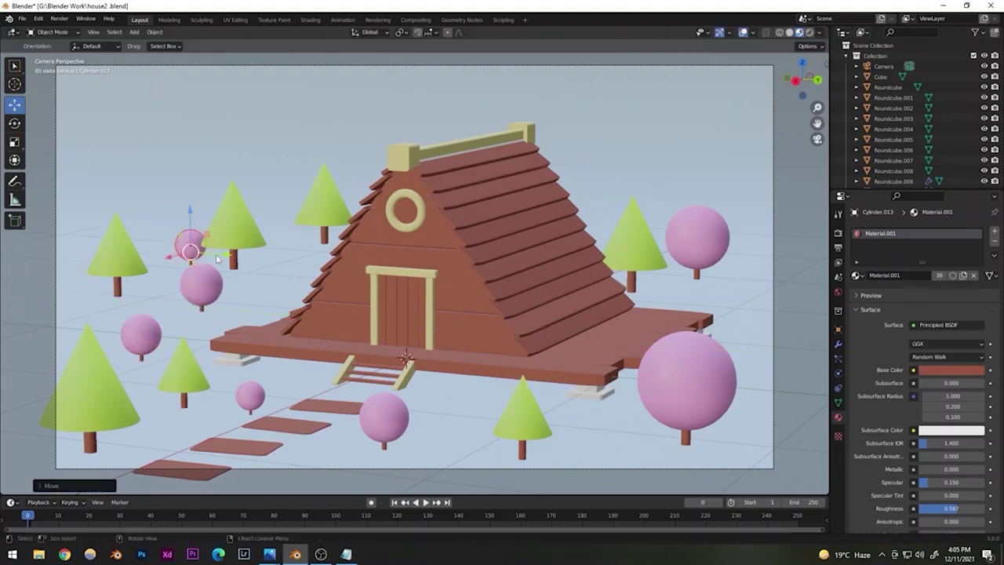
{"action": "left_click_drag", "start_coordinate": [68, 249], "coordinate": [135, 242]}
- Scale up the round tree between the two background cone-shaped trees on the left, raise it along Z, and clear its selection
{"action": "key", "text": "s"}
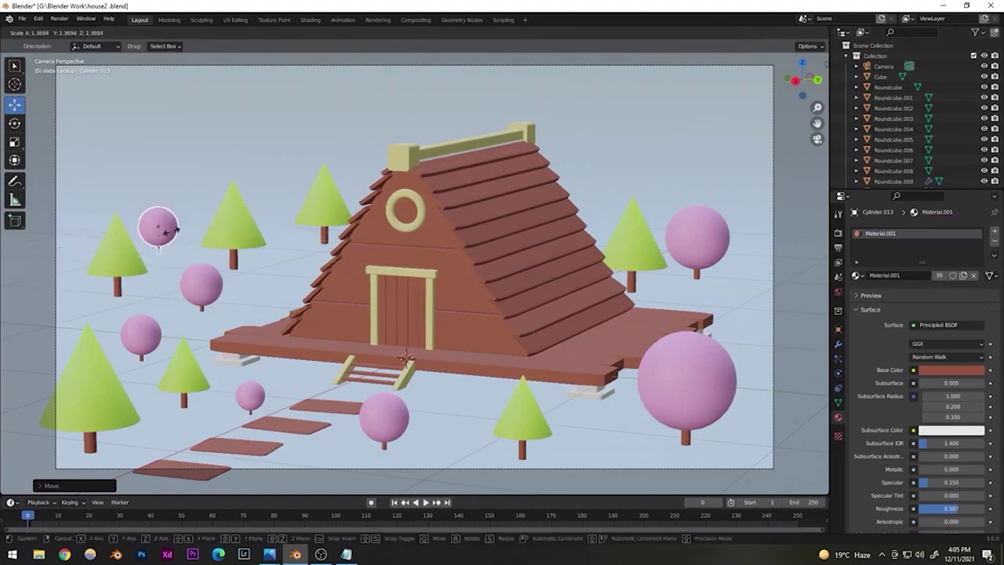
{"action": "left_click", "coordinate": [177, 230]}
{"action": "key", "text": "g"}
{"action": "key", "text": "z"}
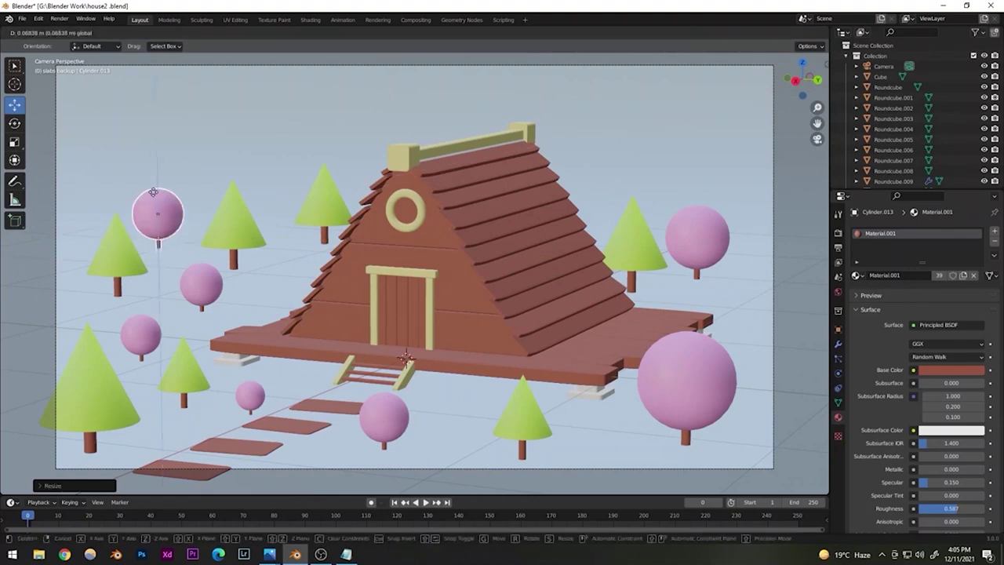
{"action": "left_click", "coordinate": [387, 160]}
{"action": "left_click", "coordinate": [638, 157]}
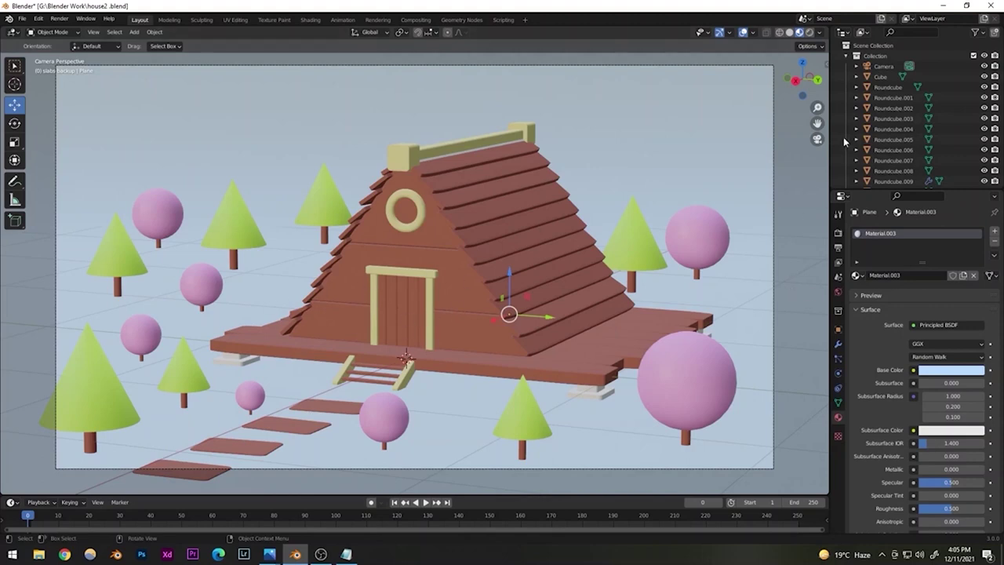
- Select the camera and enable its depth of field
{"action": "left_click", "coordinate": [882, 66]}
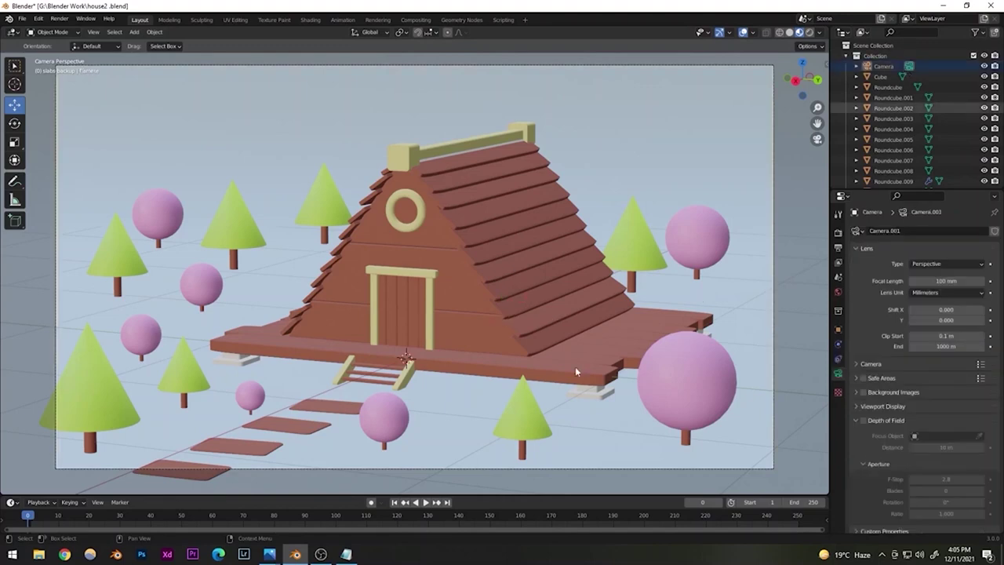
{"action": "left_click", "coordinate": [861, 420]}
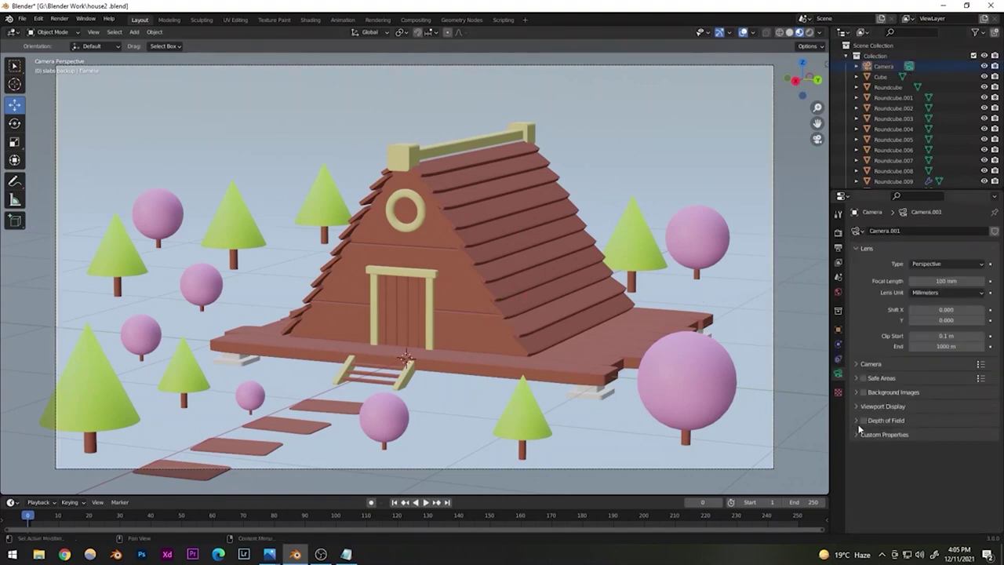
{"action": "left_click", "coordinate": [857, 420]}
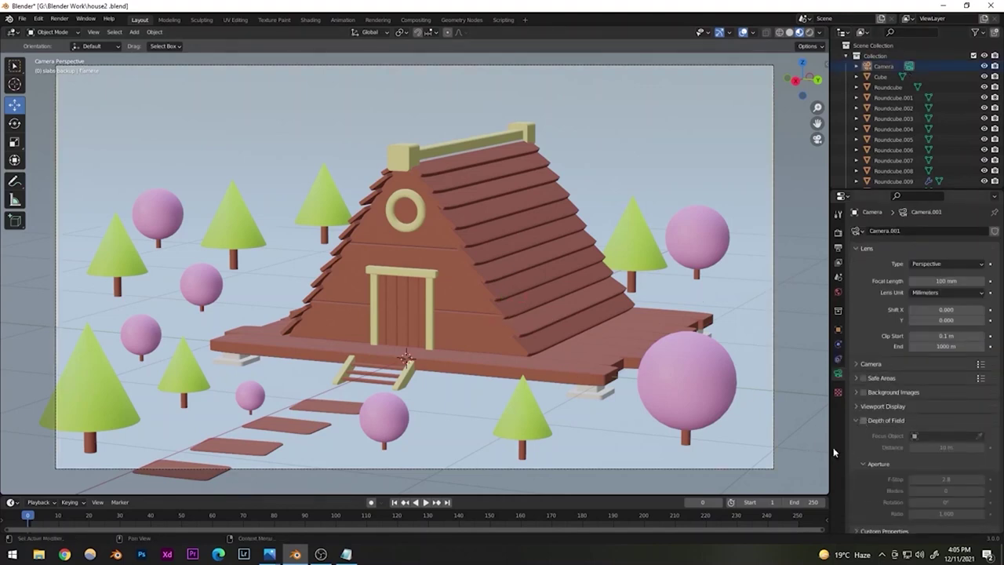
{"action": "left_click", "coordinate": [862, 420]}
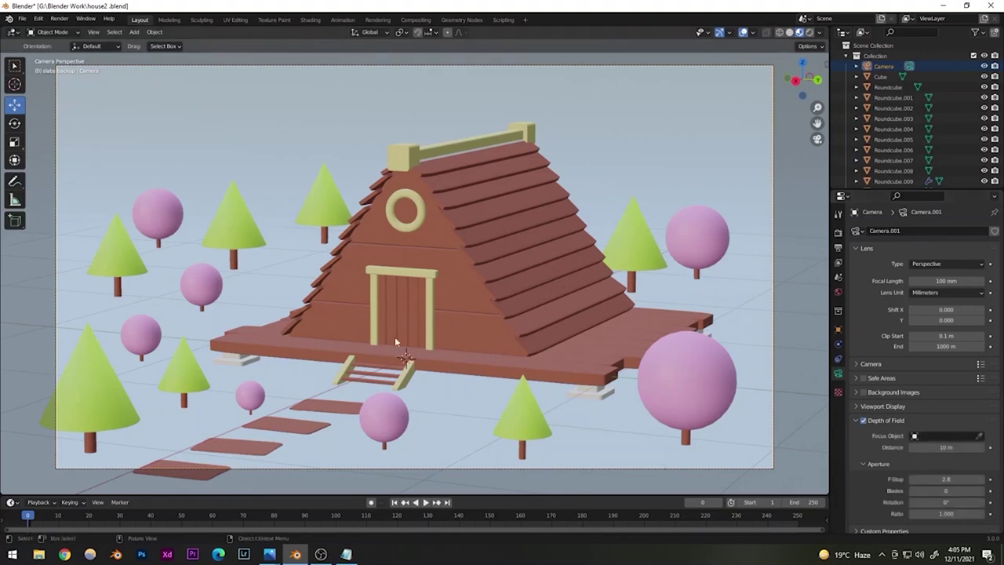
{"action": "scroll", "coordinate": [882, 459], "scroll_direction": "down", "scroll_amount": 1}
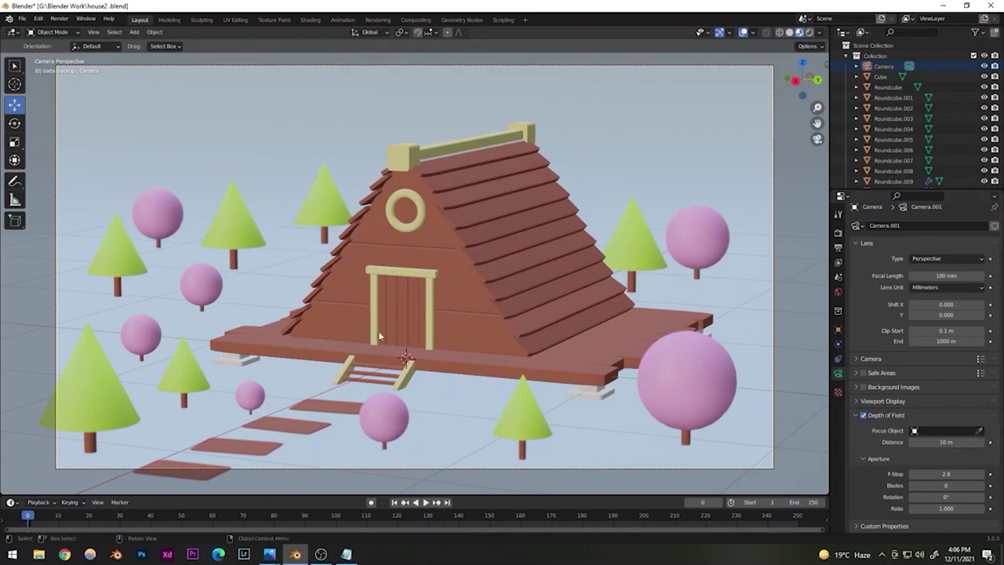
- Pick the right post of the door frame, Roundcube.012, as the camera's depth of field focus object
{"action": "left_click", "coordinate": [432, 296]}
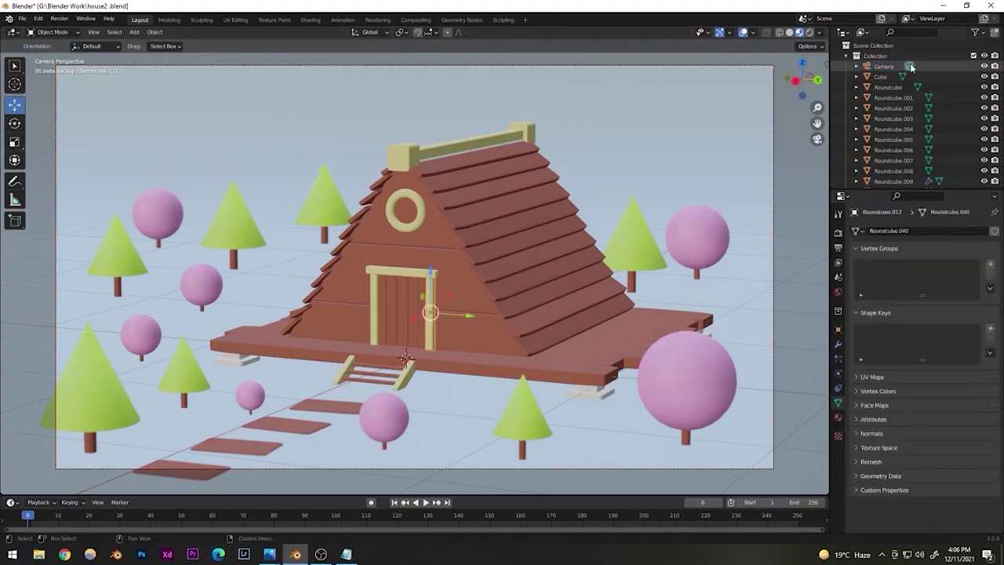
{"action": "left_click", "coordinate": [883, 65]}
{"action": "left_click", "coordinate": [978, 436]}
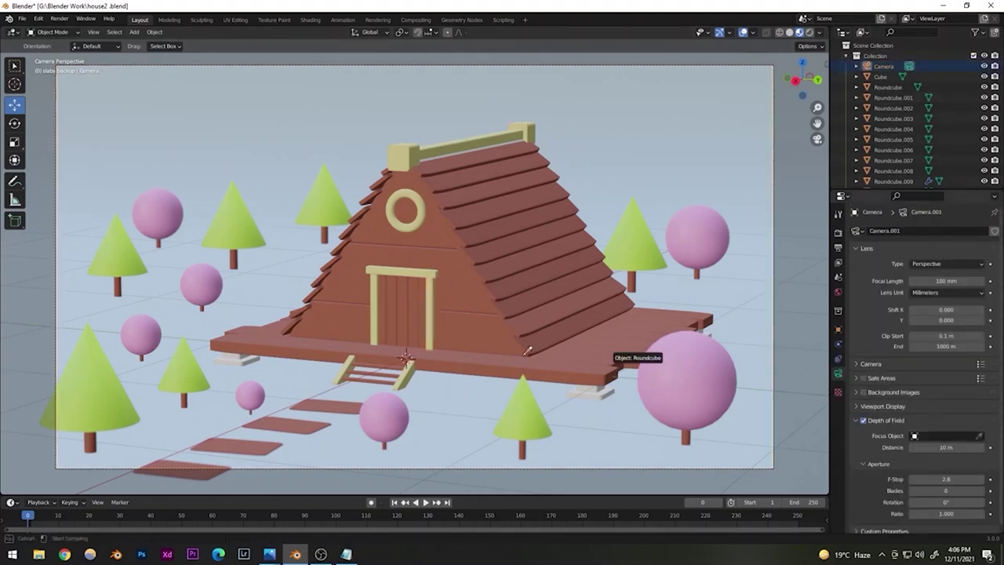
{"action": "left_click", "coordinate": [432, 316]}
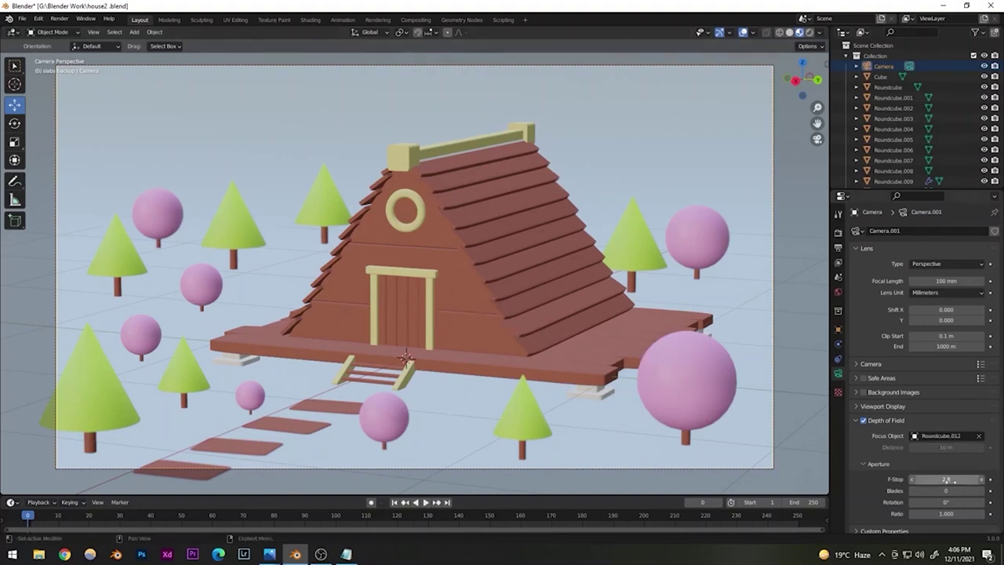
- Adjust the camera's aperture F-Stop to blur the surrounding trees, trying 0.5 to 0.7 before setting it to 0.3
{"action": "scroll", "coordinate": [882, 481], "scroll_direction": "down", "scroll_amount": 1}
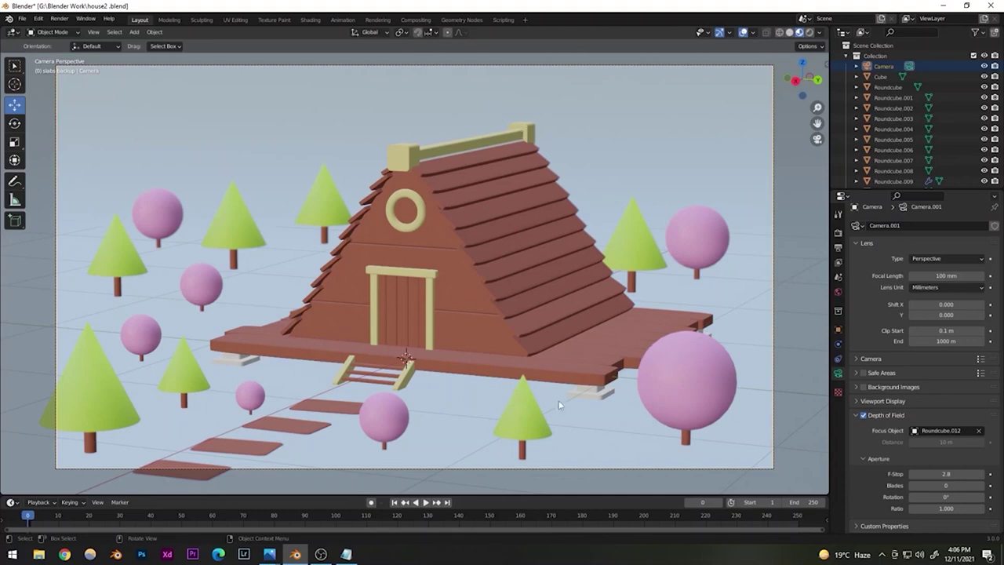
{"action": "left_click", "coordinate": [945, 473]}
{"action": "type", "text": "0.1"}
{"action": "key", "text": "Return"}
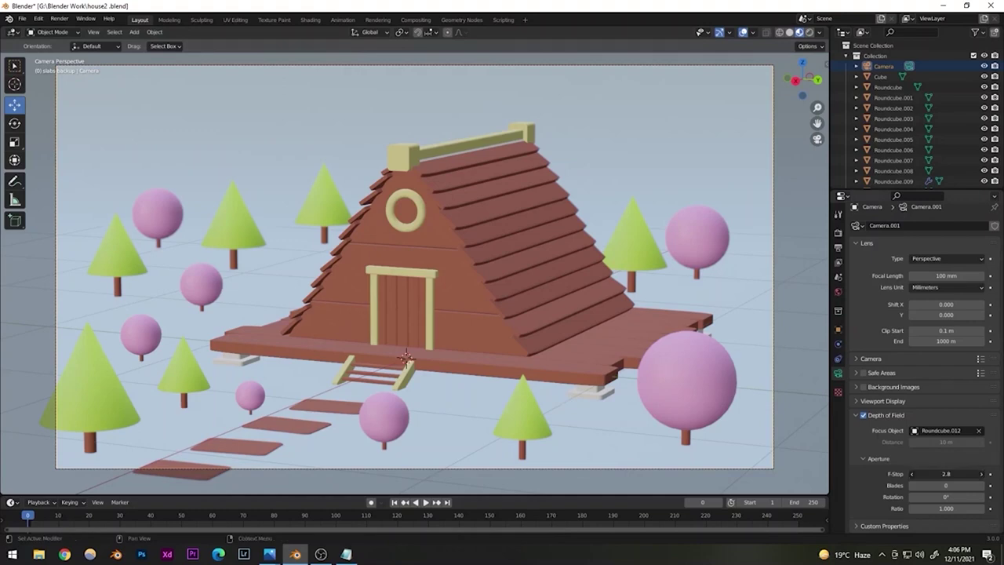
{"action": "left_click_drag", "start_coordinate": [945, 474], "coordinate": [957, 474]}
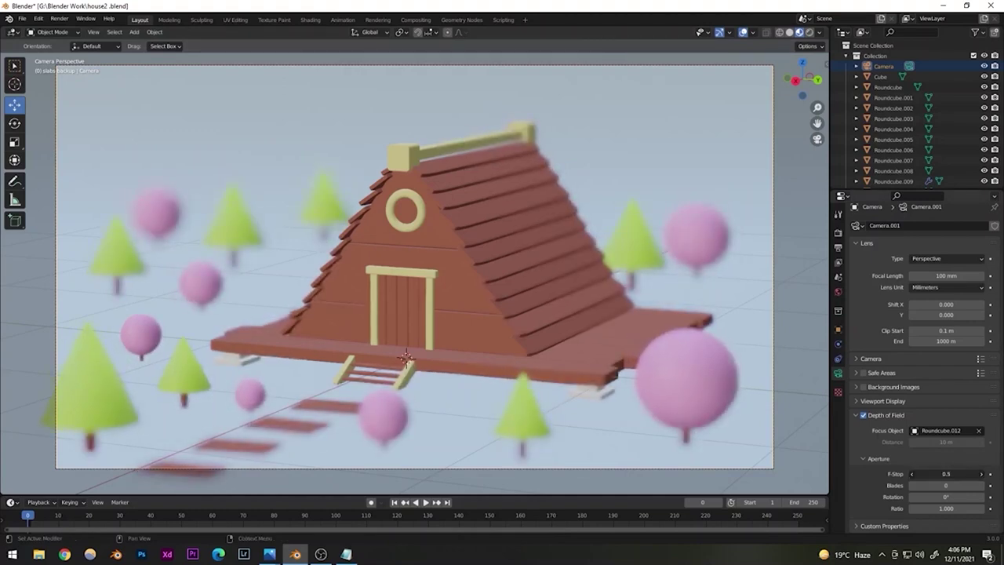
{"action": "left_click", "coordinate": [981, 474]}
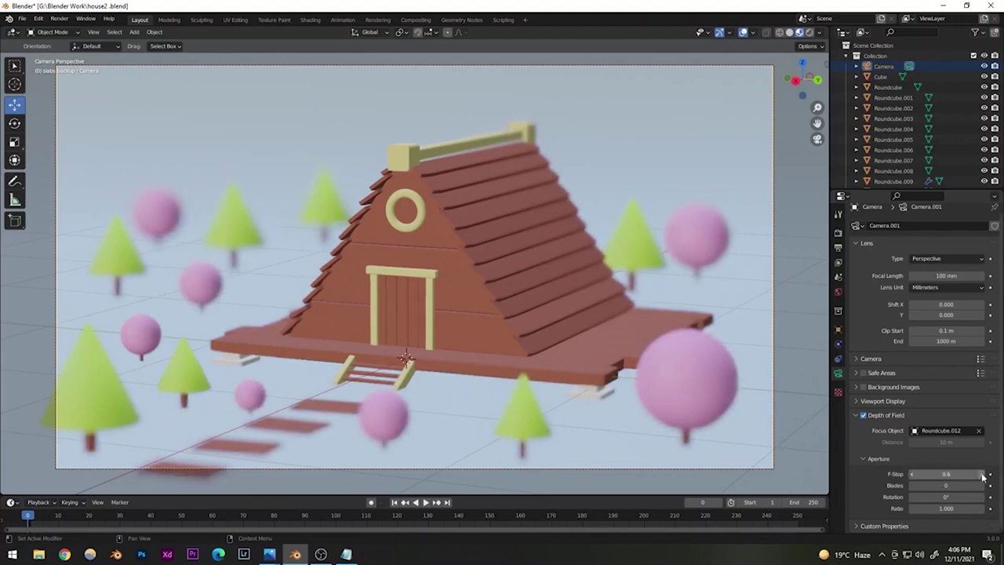
{"action": "left_click", "coordinate": [981, 474]}
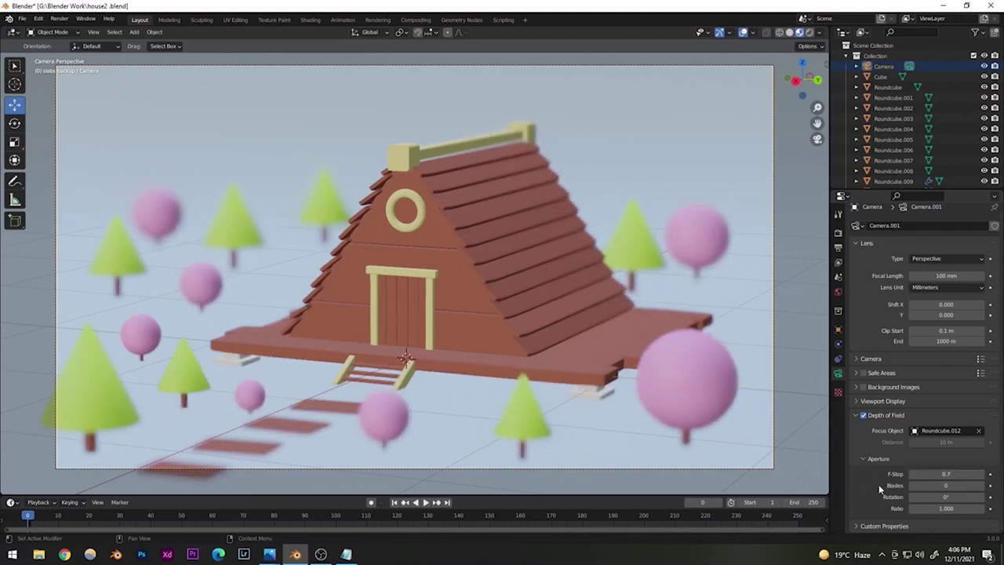
{"action": "left_click", "coordinate": [910, 473]}
{"action": "left_click", "coordinate": [910, 474]}
{"action": "left_click", "coordinate": [910, 474]}
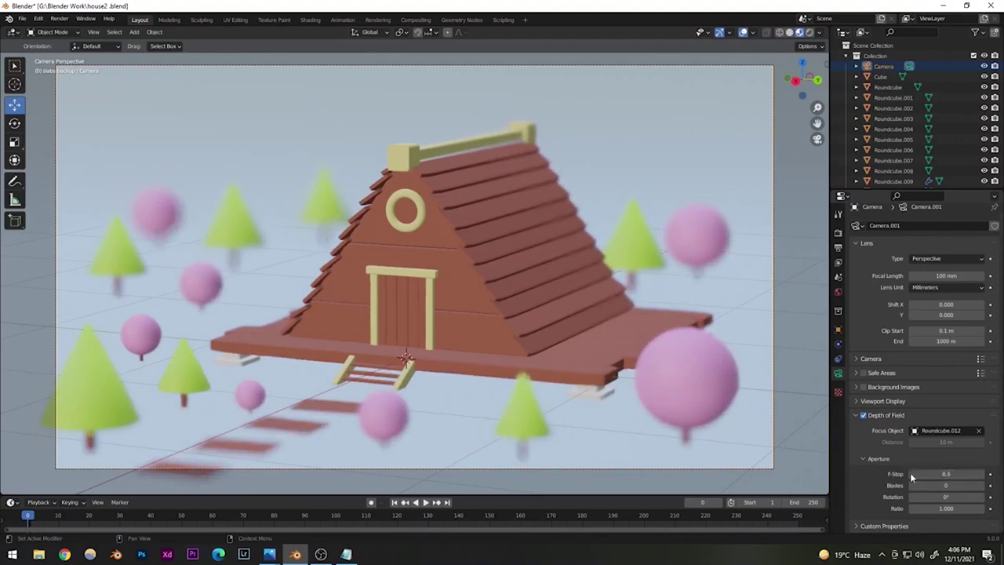
{"action": "left_click", "coordinate": [911, 473]}
- Select the support under the deck's left corner, switch out of the camera view, and save the house2 file
{"action": "left_click", "coordinate": [790, 33]}
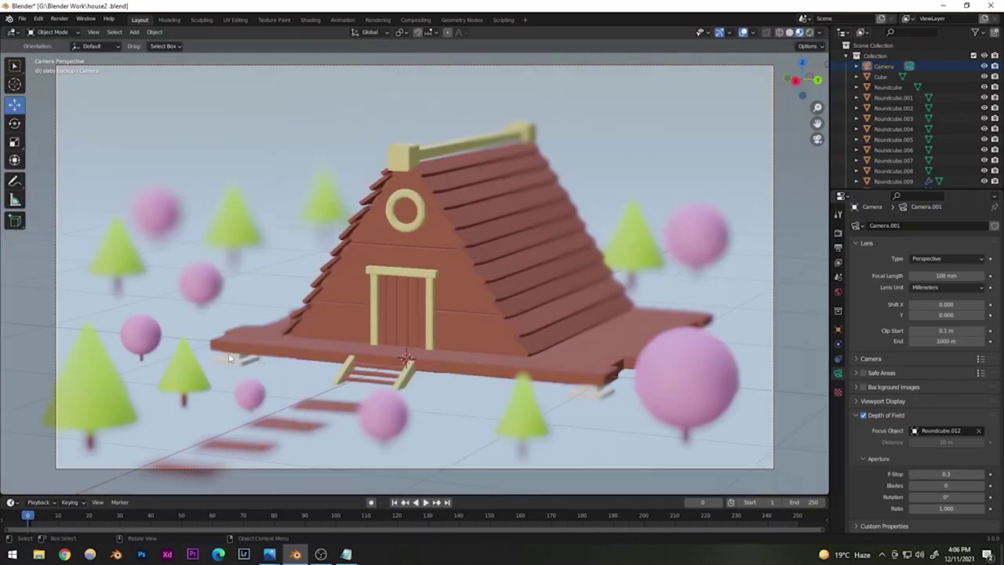
{"action": "left_click", "coordinate": [230, 361]}
{"action": "left_click", "coordinate": [817, 139]}
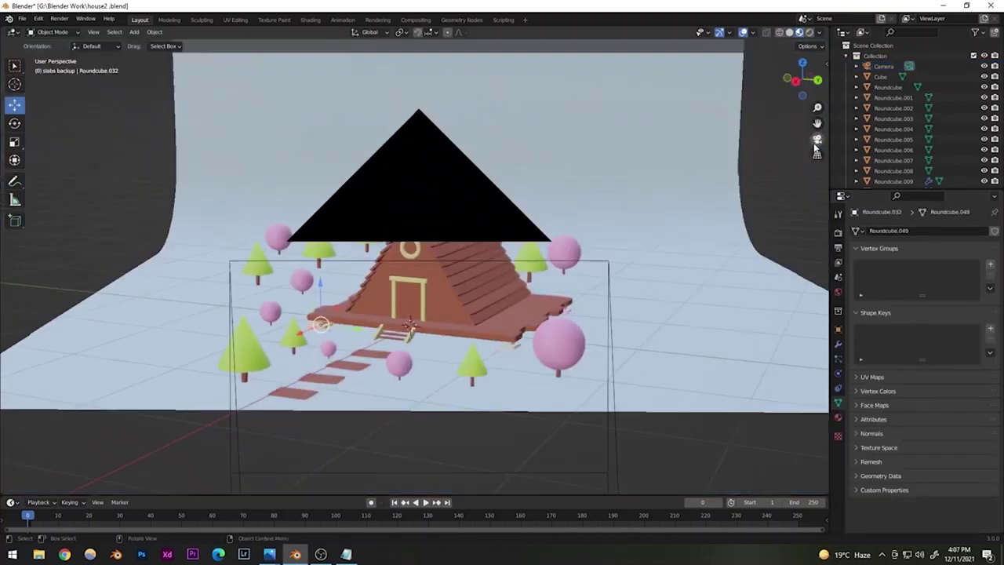
{"action": "key", "text": "ctrl+s"}
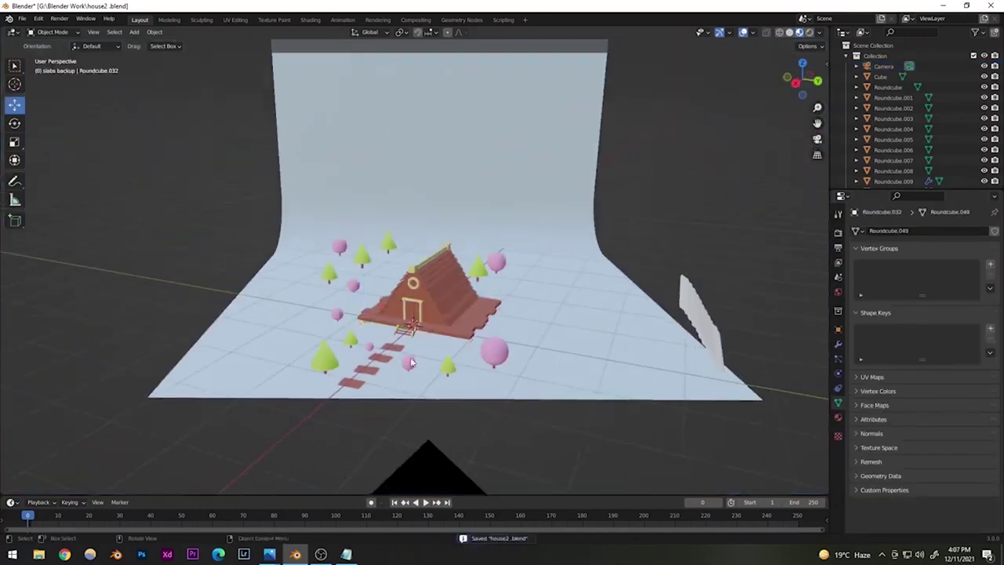
- Assign the reddish-brown Material.001 to the upper block of the support under the deck's front-right corner
{"action": "scroll", "coordinate": [497, 389], "scroll_direction": "up", "scroll_amount": 9}
{"action": "middle_click_drag", "start_coordinate": [497, 389], "coordinate": [420, 333]}
{"action": "scroll", "coordinate": [470, 362], "scroll_direction": "down", "scroll_amount": 7}
{"action": "scroll", "coordinate": [420, 332], "scroll_direction": "up", "scroll_amount": 3}
{"action": "scroll", "coordinate": [446, 337], "scroll_direction": "up", "scroll_amount": 5}
{"action": "left_click", "coordinate": [436, 353]}
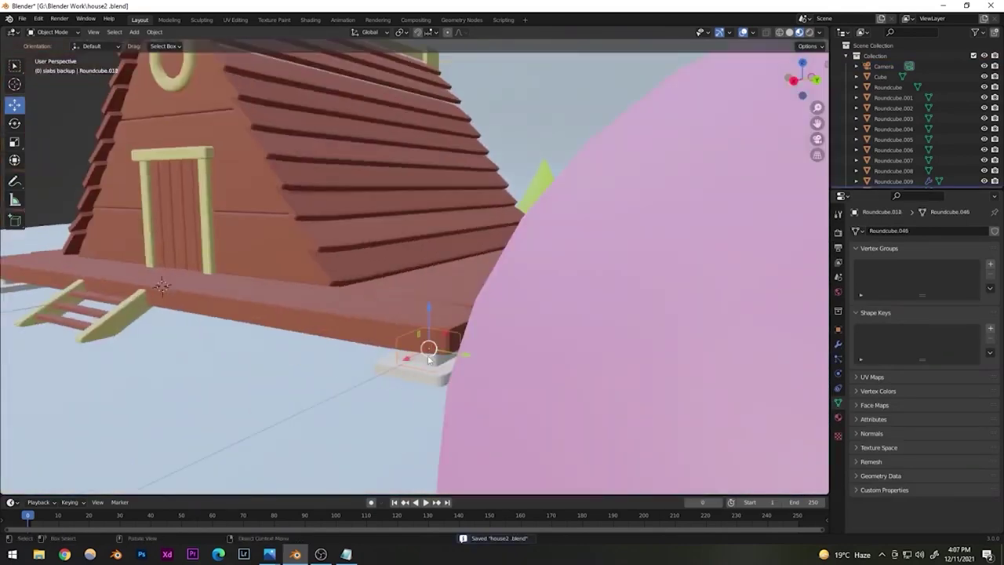
{"action": "left_click", "coordinate": [838, 417]}
{"action": "left_click", "coordinate": [856, 275]}
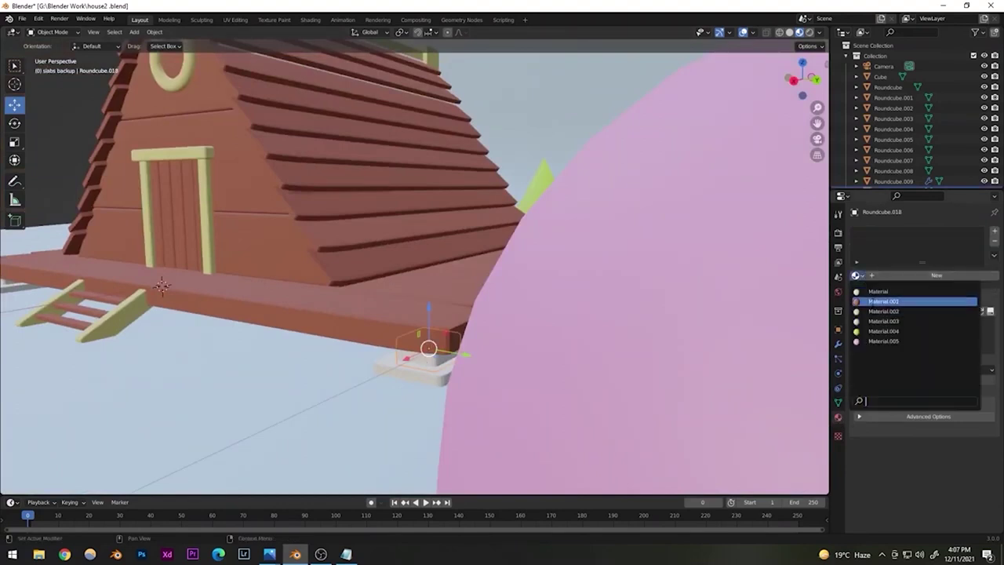
{"action": "left_click", "coordinate": [883, 301]}
- Assign the cream Material.002 to the base plate of the deck's front-right support
{"action": "scroll", "coordinate": [432, 374], "scroll_direction": "down", "scroll_amount": 5}
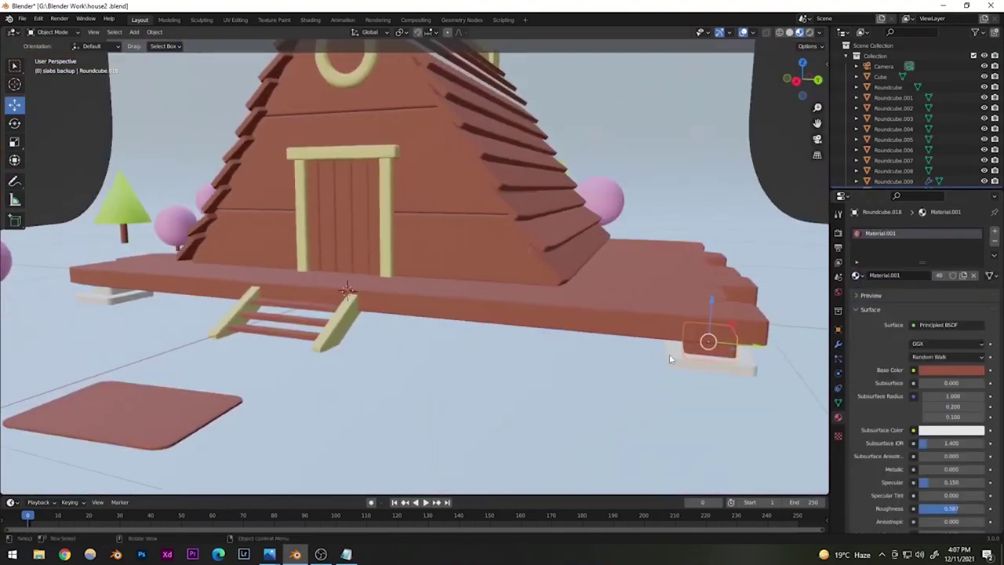
{"action": "left_click", "coordinate": [669, 357]}
{"action": "left_click", "coordinate": [856, 275]}
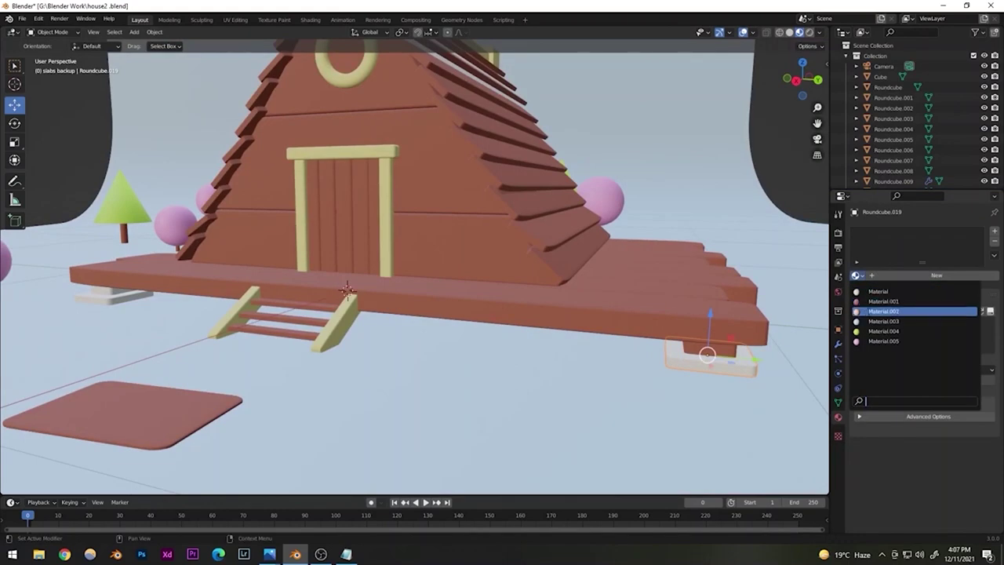
{"action": "left_click", "coordinate": [883, 312]}
- Assign the cream Material.002 to the base plate of the support under the deck's front-left corner
{"action": "scroll", "coordinate": [704, 356], "scroll_direction": "down", "scroll_amount": 4}
{"action": "left_click", "coordinate": [213, 286]}
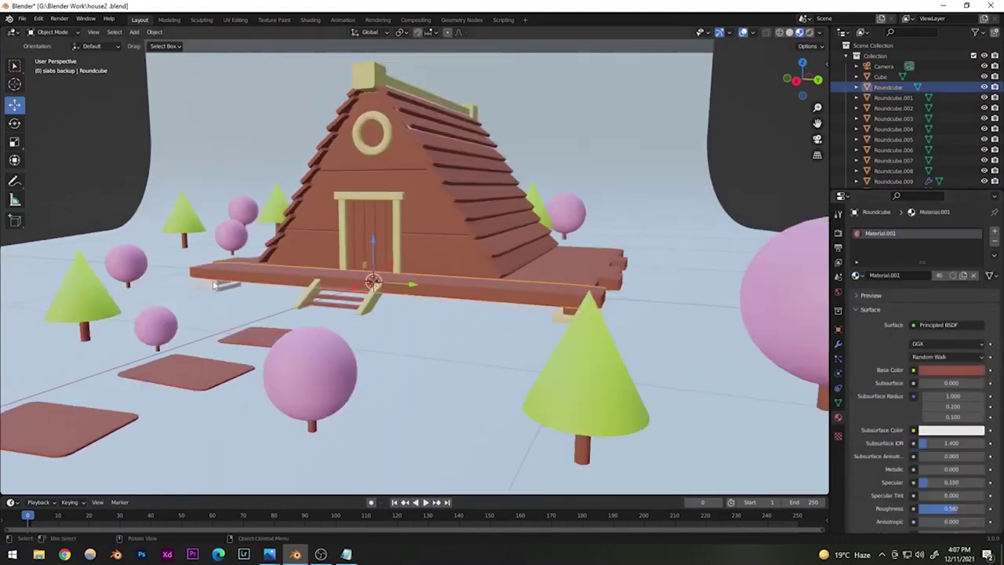
{"action": "left_click", "coordinate": [213, 287]}
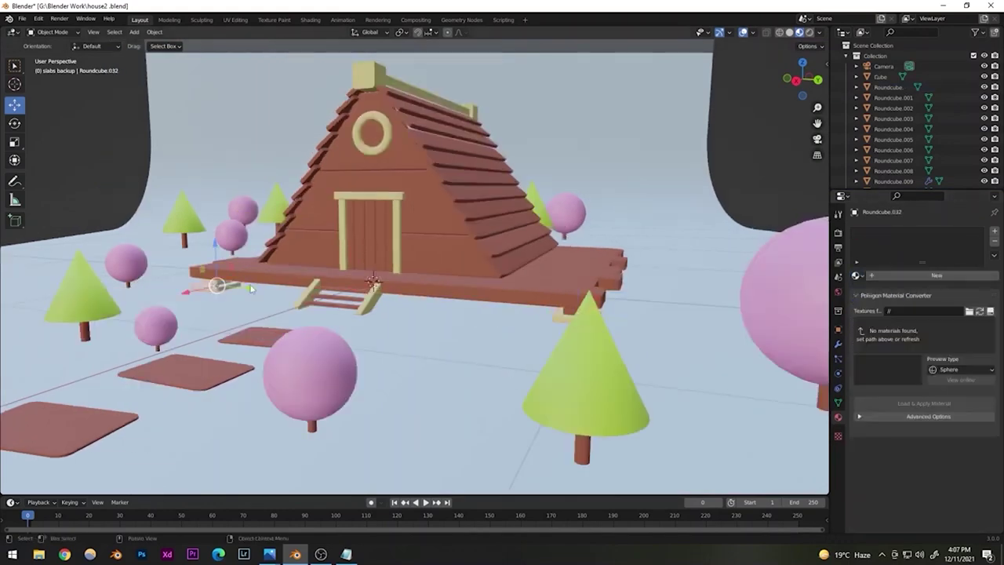
{"action": "left_click", "coordinate": [857, 275]}
{"action": "left_click", "coordinate": [883, 311]}
- Assign the reddish-brown Material.001 to the upper block of the deck's front-left support
{"action": "middle_click_drag", "start_coordinate": [408, 313], "coordinate": [345, 318]}
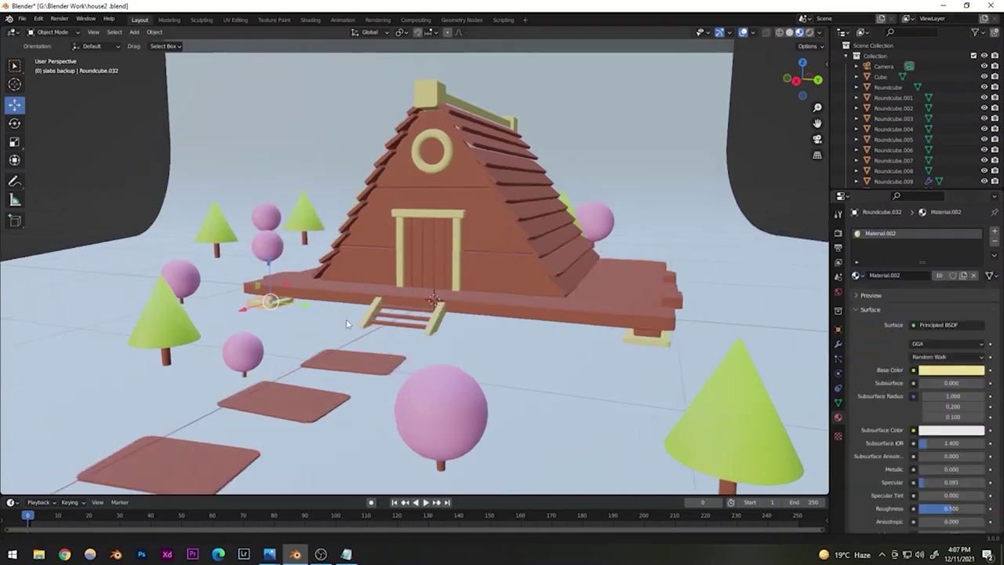
{"action": "scroll", "coordinate": [248, 296], "scroll_direction": "up", "scroll_amount": 5}
{"action": "middle_click_drag", "start_coordinate": [274, 327], "coordinate": [389, 331], "text": "shift"}
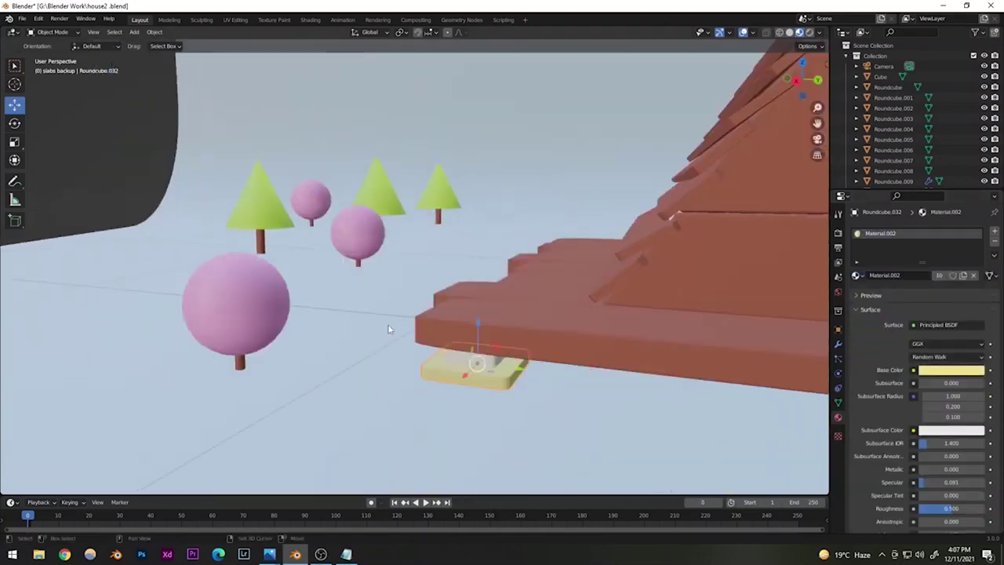
{"action": "left_click", "coordinate": [494, 355]}
{"action": "left_click", "coordinate": [855, 275]}
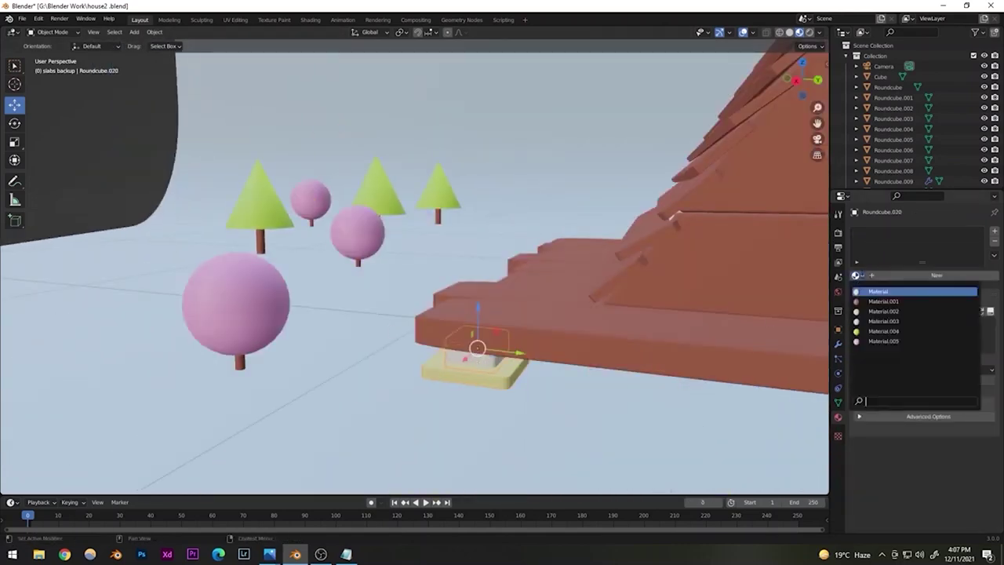
{"action": "left_click", "coordinate": [876, 302]}
- Assign the reddish-brown Material.001 to the uncoloured back wall of the house
{"action": "scroll", "coordinate": [510, 318], "scroll_direction": "down", "scroll_amount": 8}
{"action": "middle_click_drag", "start_coordinate": [381, 281], "coordinate": [449, 323]}
{"action": "scroll", "coordinate": [462, 315], "scroll_direction": "up", "scroll_amount": 6}
{"action": "middle_click_drag", "start_coordinate": [594, 338], "coordinate": [353, 243]}
{"action": "left_click", "coordinate": [337, 241]}
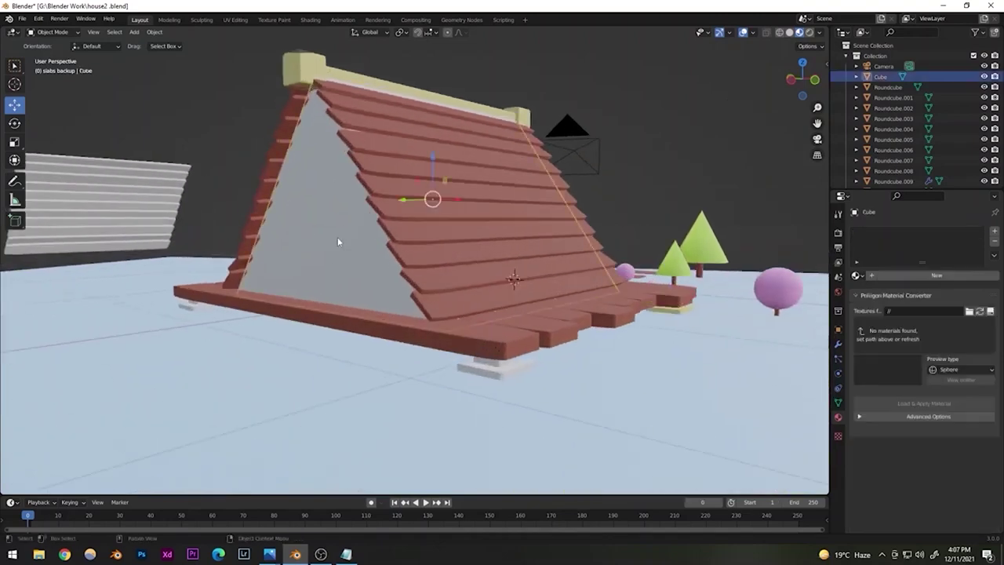
{"action": "left_click", "coordinate": [855, 276]}
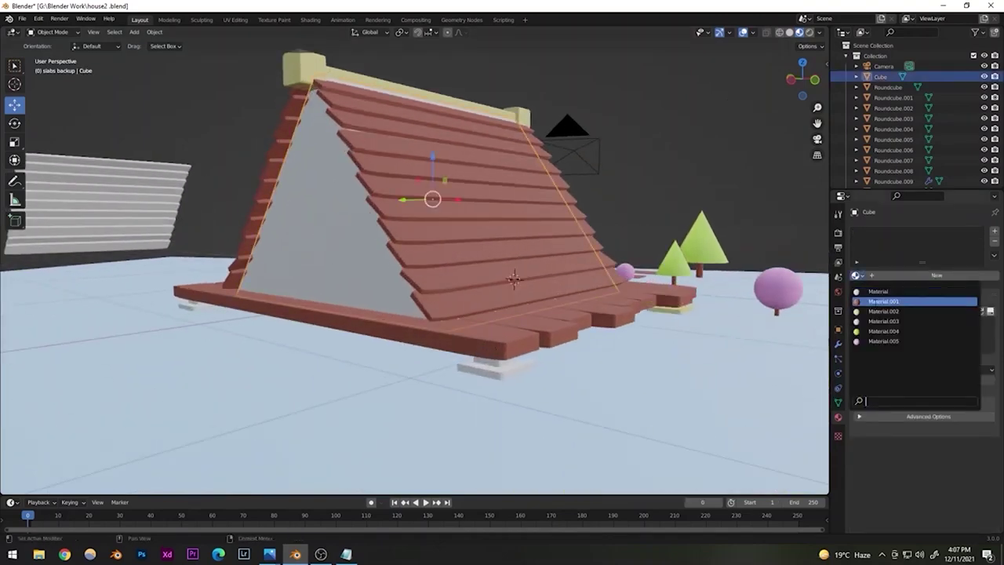
{"action": "left_click", "coordinate": [894, 300]}
- Try Material.001 on the base plate of the nearer rear deck support, and settle on the cream Material.002
{"action": "left_click", "coordinate": [497, 367]}
{"action": "left_click", "coordinate": [856, 275]}
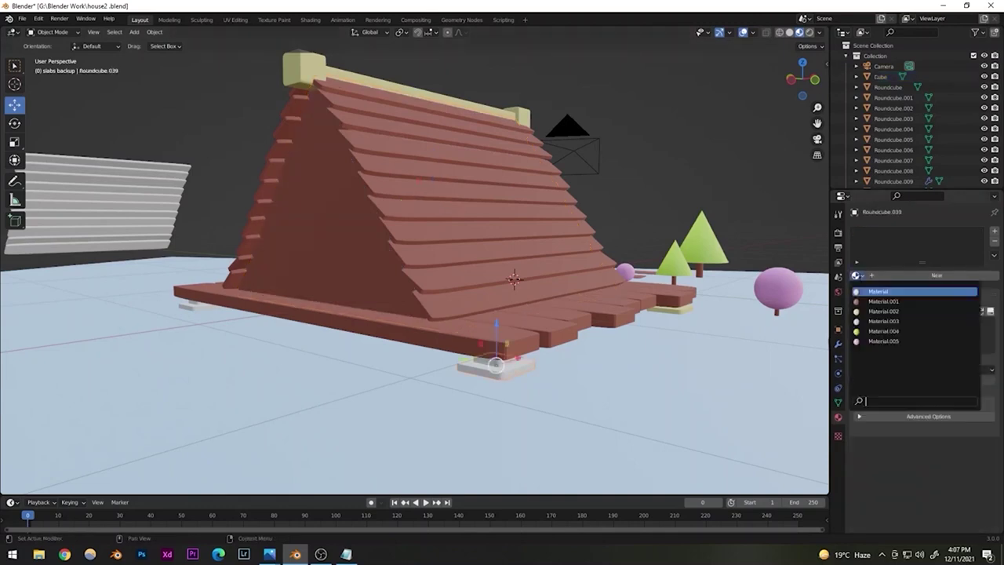
{"action": "left_click", "coordinate": [872, 302]}
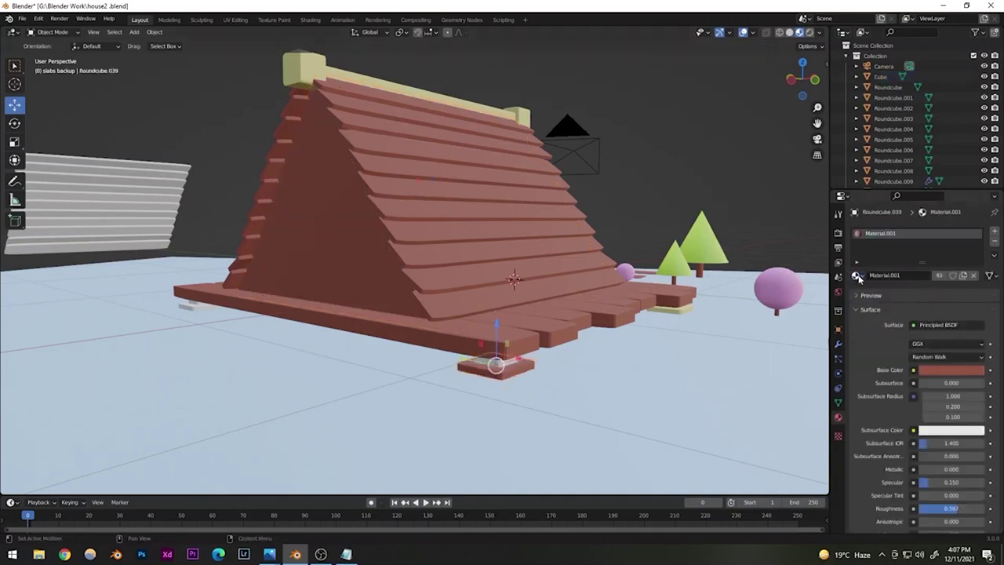
{"action": "left_click", "coordinate": [855, 275]}
{"action": "left_click", "coordinate": [883, 311]}
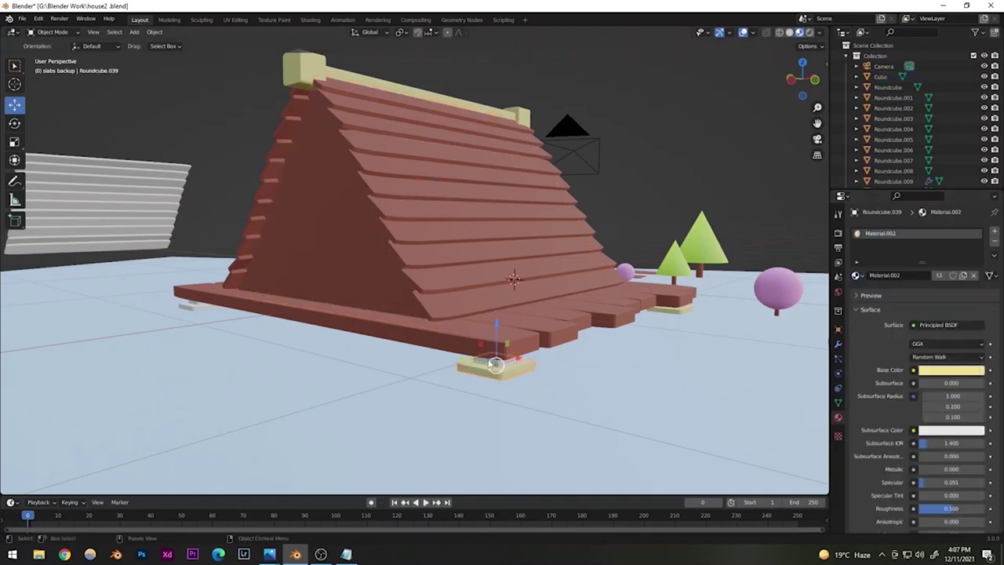
- Assign the reddish-brown Material.001 to the upper block of the nearer rear deck support
{"action": "left_click", "coordinate": [487, 362]}
{"action": "left_click", "coordinate": [487, 366]}
{"action": "left_click", "coordinate": [855, 276]}
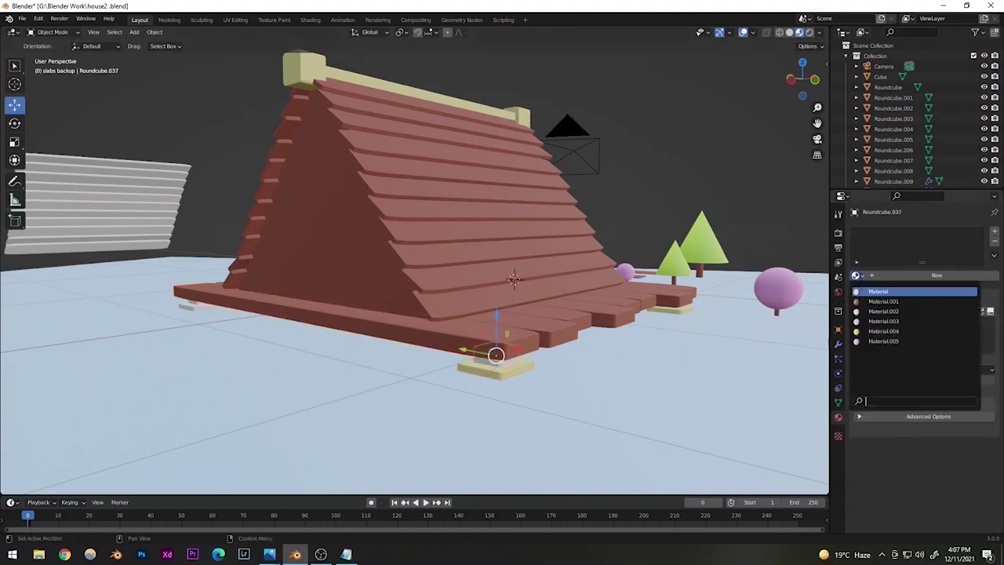
{"action": "left_click", "coordinate": [872, 302]}
- Assign the cream Material.002 to the base plate of the support under the deck's far rear corner
{"action": "left_click", "coordinate": [195, 306]}
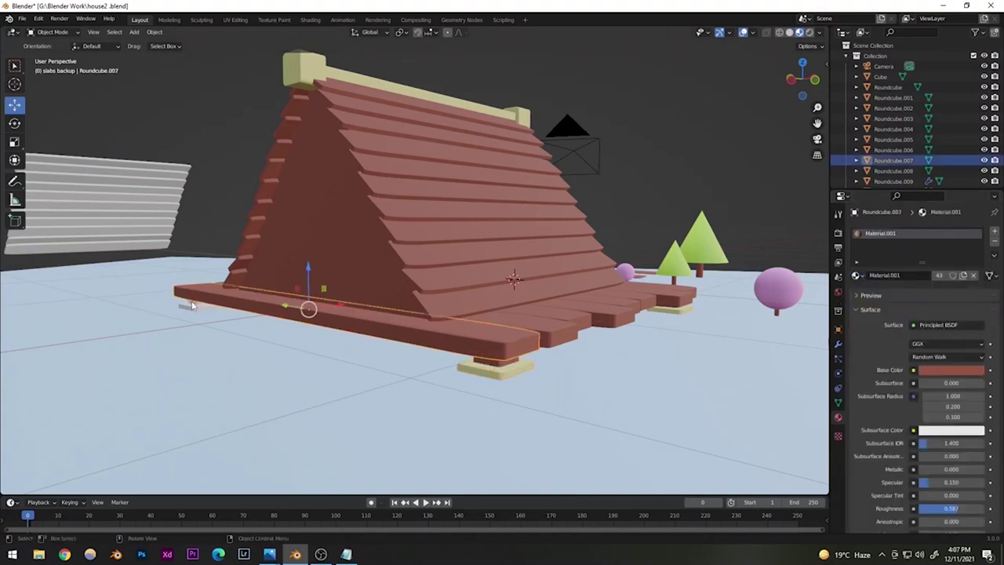
{"action": "left_click", "coordinate": [195, 306]}
{"action": "left_click", "coordinate": [856, 275]}
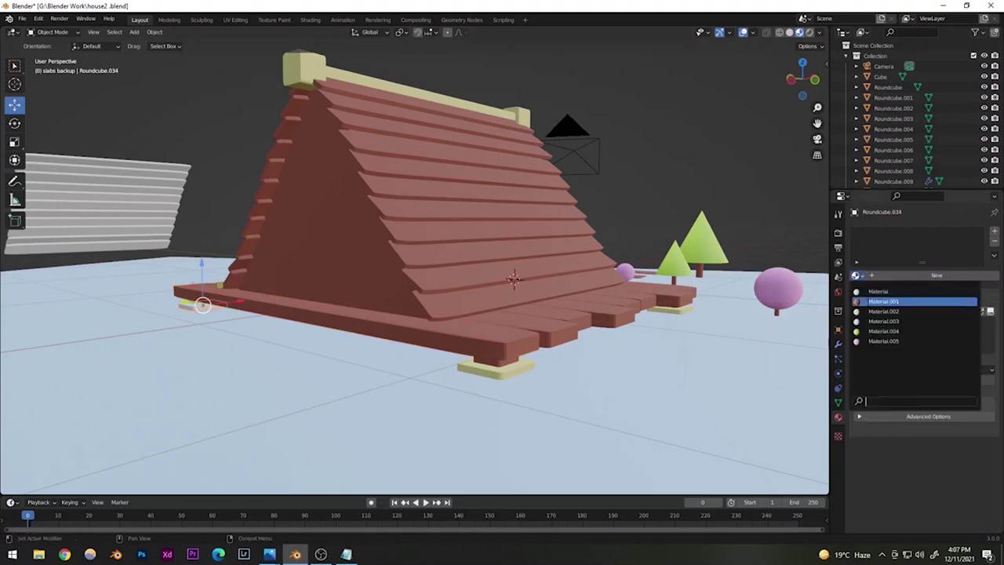
{"action": "left_click", "coordinate": [883, 310]}
- Assign the reddish-brown Material.001 to the last uncoloured support block, above the base plate just recoloured
{"action": "middle_click_drag", "start_coordinate": [791, 317], "coordinate": [495, 483]}
{"action": "left_click", "coordinate": [470, 439]}
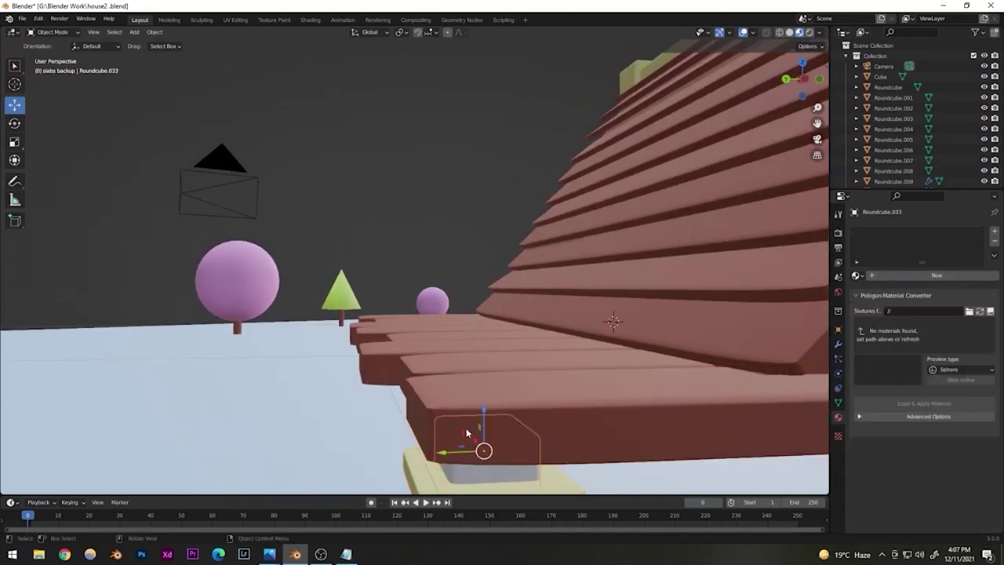
{"action": "left_click", "coordinate": [855, 275]}
{"action": "left_click", "coordinate": [883, 301]}
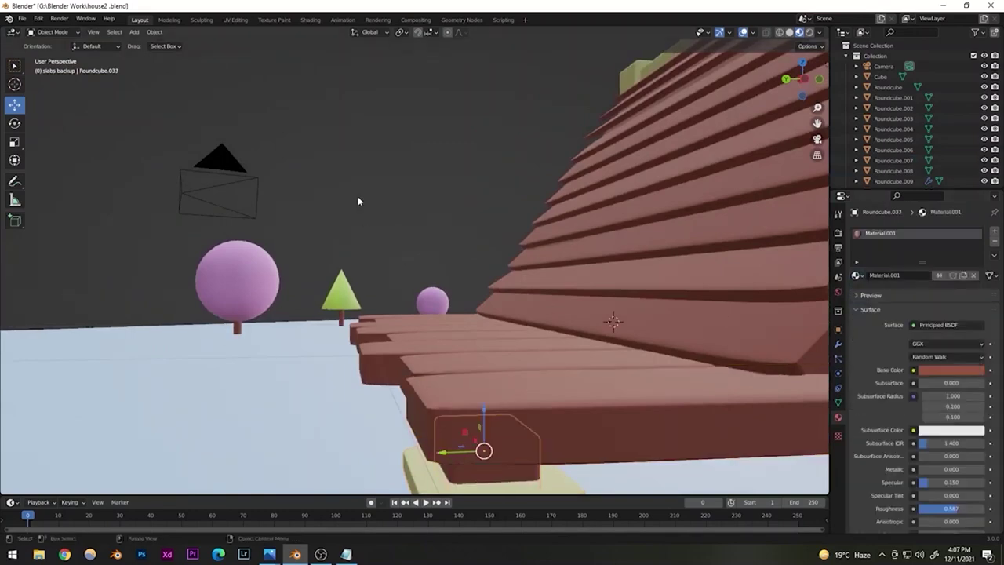
- Return to the camera view, save the house2 file, and preview the scene in rendered shading
{"action": "middle_click_drag", "start_coordinate": [357, 196], "coordinate": [516, 303]}
{"action": "scroll", "coordinate": [484, 304], "scroll_direction": "down", "scroll_amount": 8}
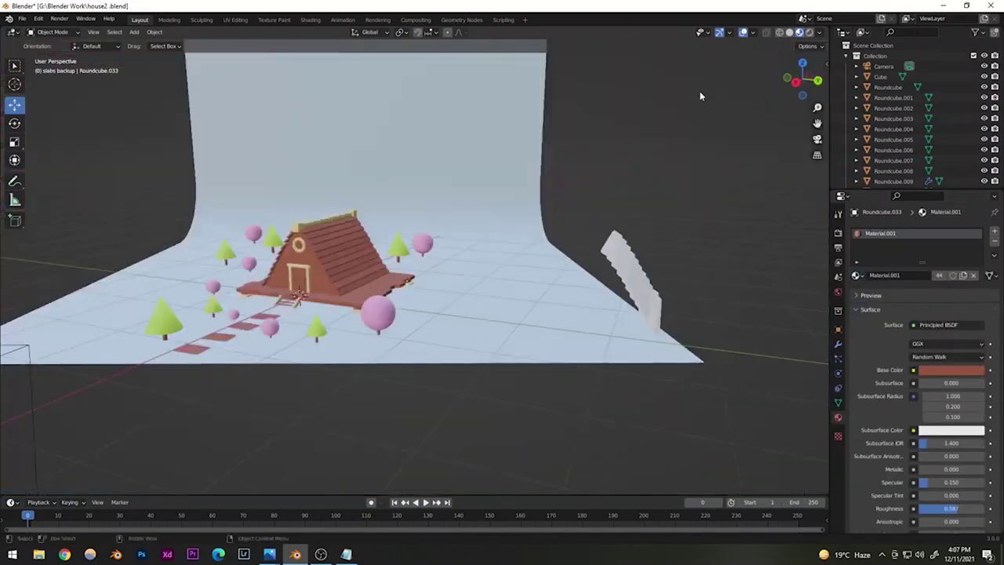
{"action": "middle_click_drag", "start_coordinate": [369, 240], "coordinate": [532, 227], "text": "shift"}
{"action": "scroll", "coordinate": [532, 227], "scroll_direction": "up", "scroll_amount": 3}
{"action": "key", "text": "KP_0"}
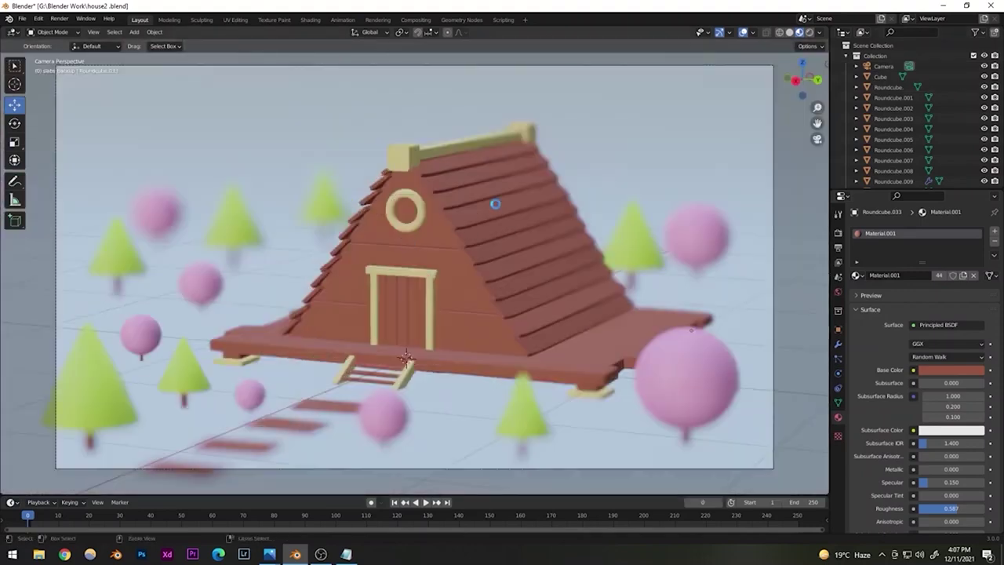
{"action": "key", "text": "ctrl+s"}
{"action": "left_click", "coordinate": [809, 33]}
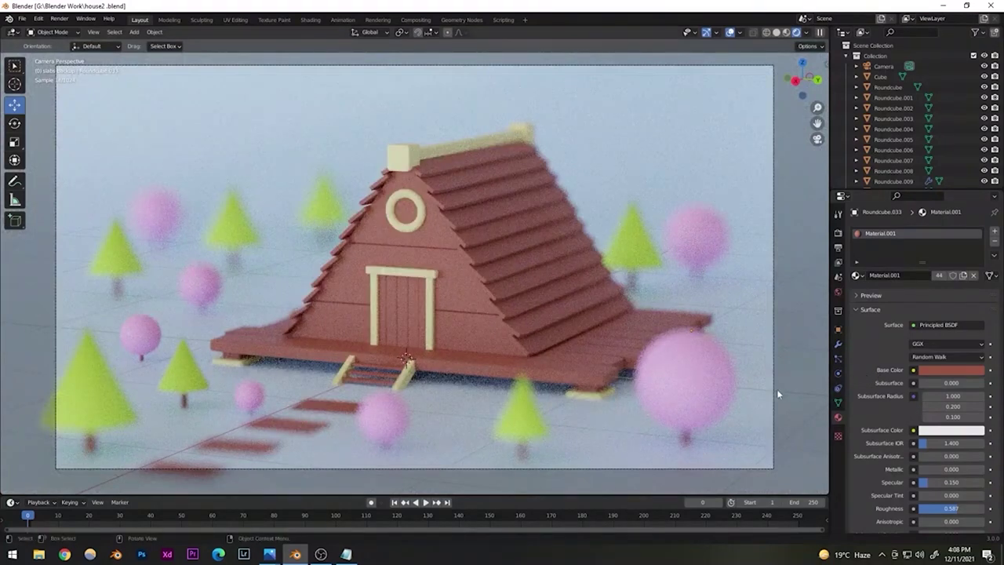
- Set the camera's depth of field aperture F-Stop to 0.6
{"action": "left_click", "coordinate": [908, 66]}
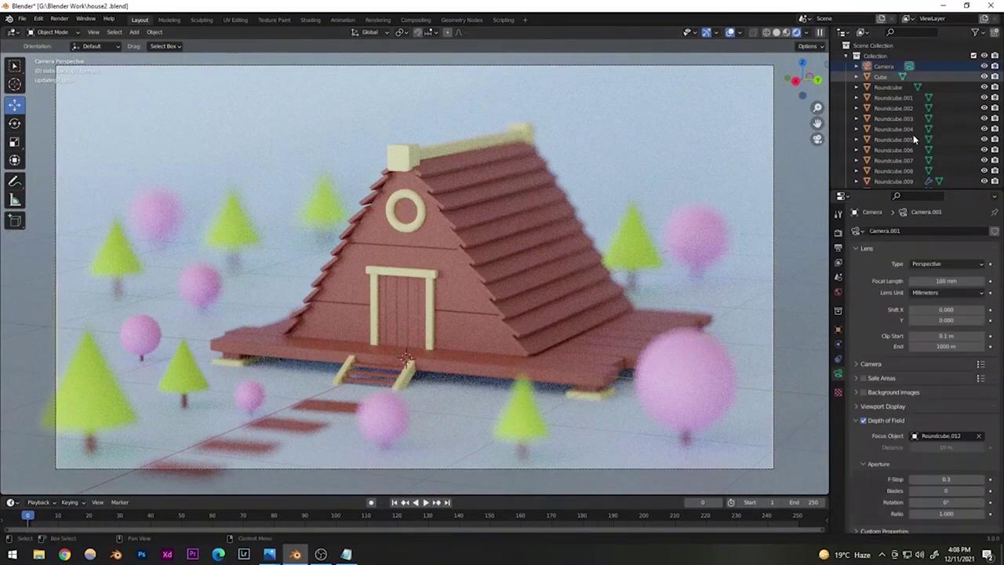
{"action": "scroll", "coordinate": [875, 477], "scroll_direction": "down", "scroll_amount": 2}
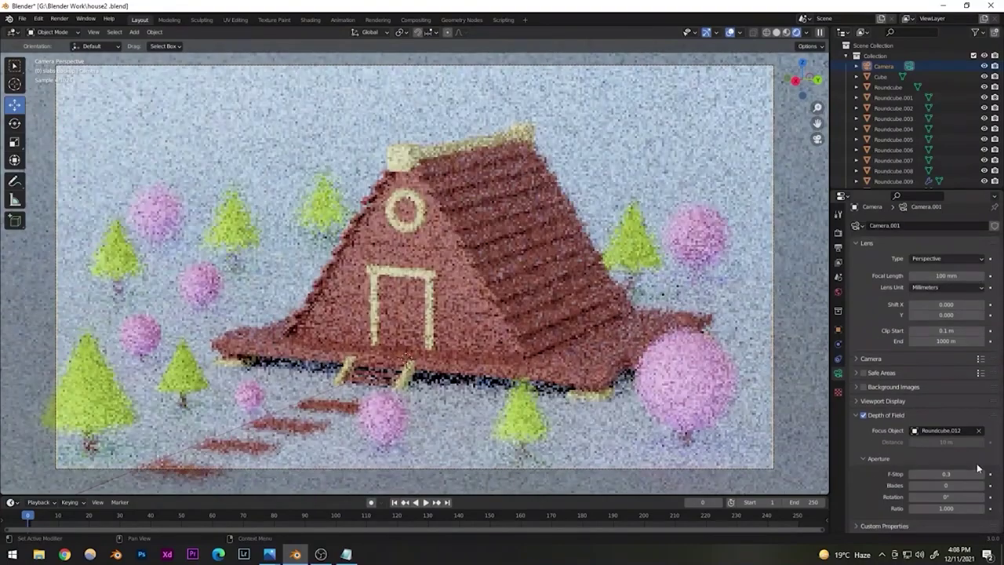
{"action": "left_click", "coordinate": [982, 475]}
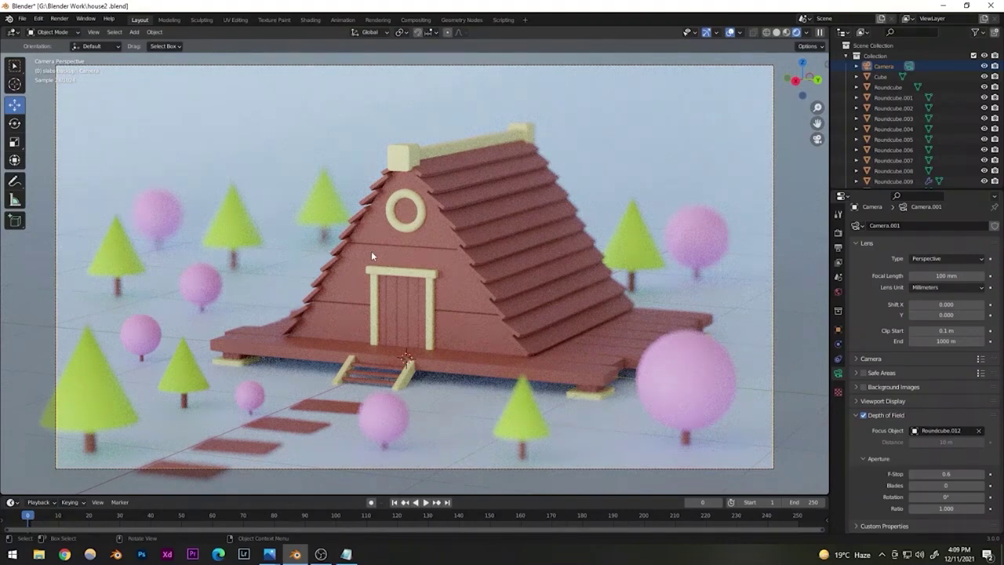
- Switch the render engine to Eevee to compare the preview, and return it to Cycles
{"action": "left_click", "coordinate": [838, 233]}
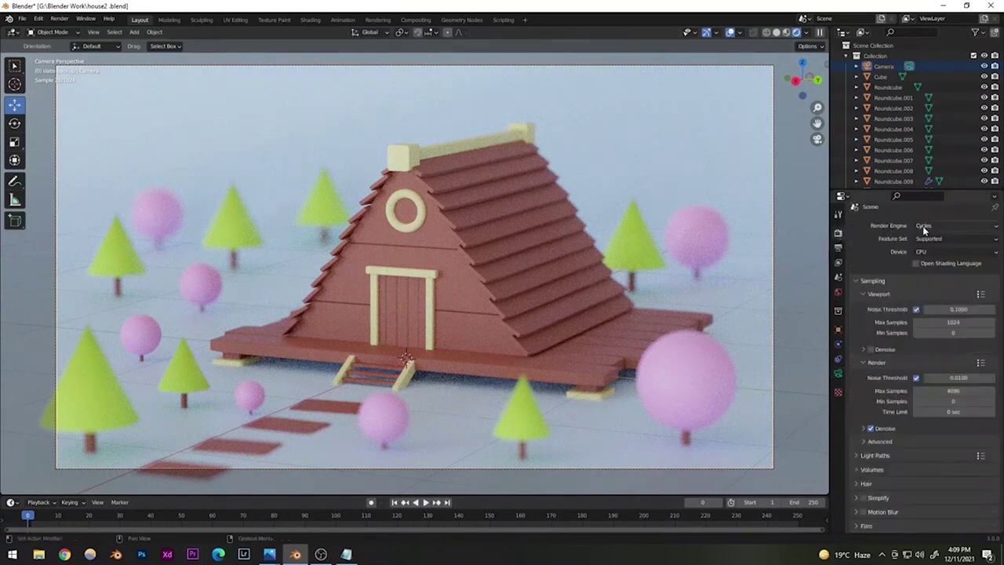
{"action": "left_click", "coordinate": [921, 226]}
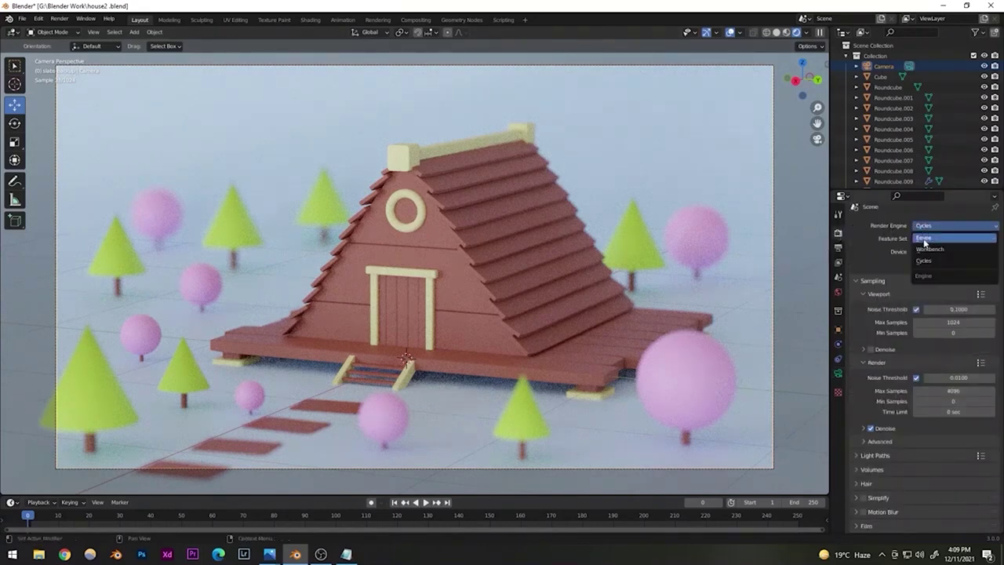
{"action": "left_click", "coordinate": [924, 239]}
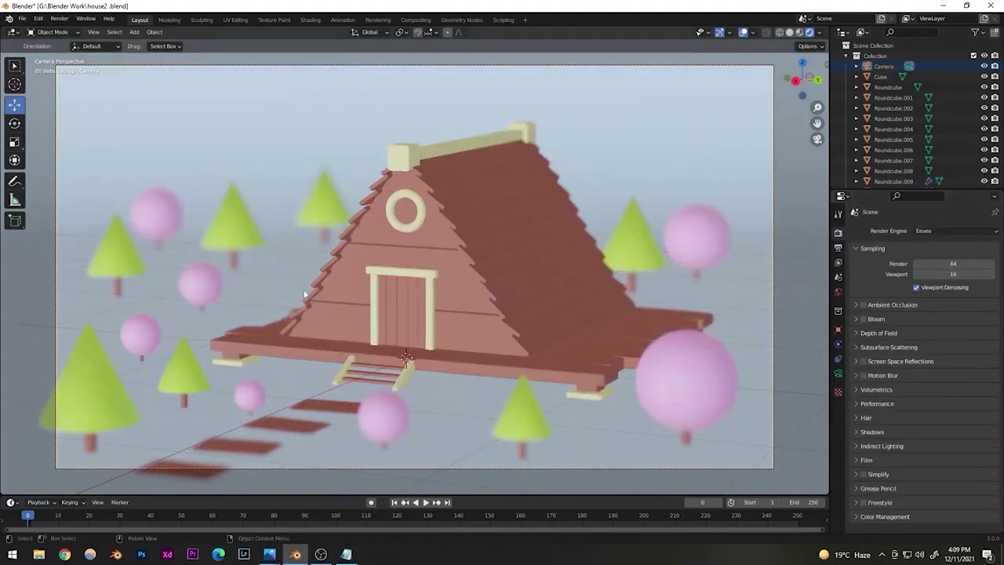
{"action": "left_click", "coordinate": [923, 229]}
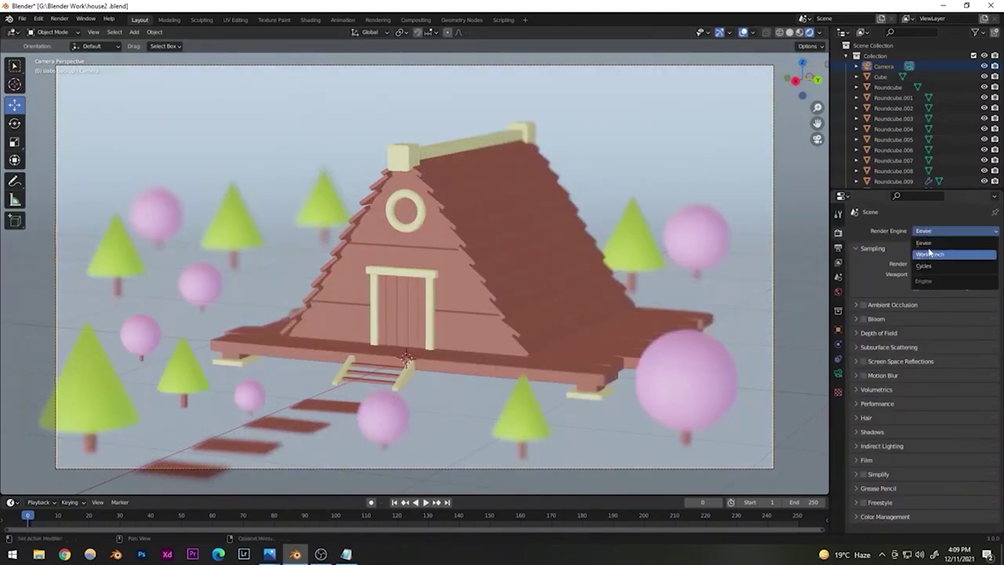
{"action": "left_click", "coordinate": [925, 265]}
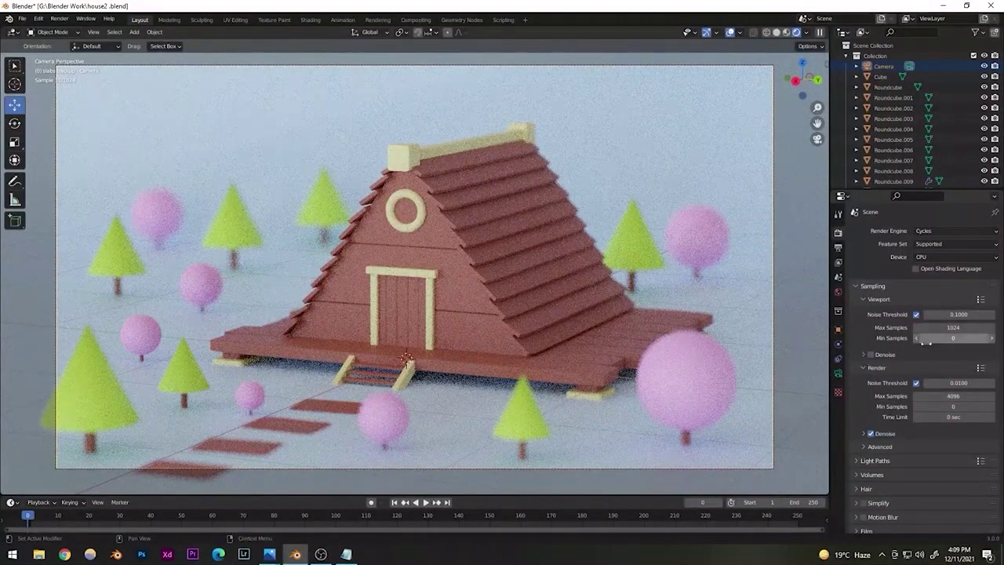
- Enable viewport denoising for Cycles and choose OpenImageDenoise as its denoiser
{"action": "left_click", "coordinate": [860, 354]}
{"action": "left_click", "coordinate": [871, 353]}
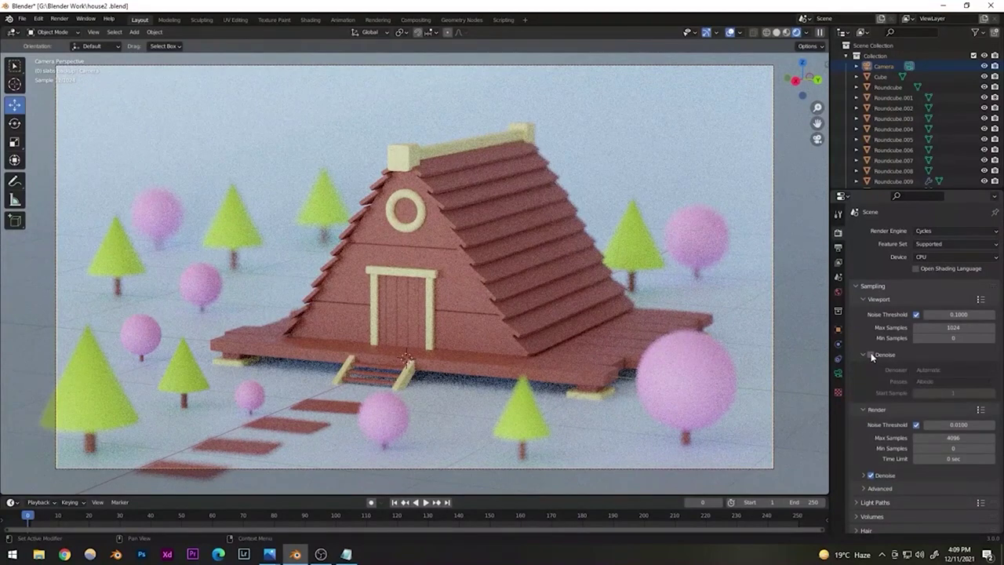
{"action": "left_click", "coordinate": [952, 369]}
{"action": "left_click", "coordinate": [949, 391]}
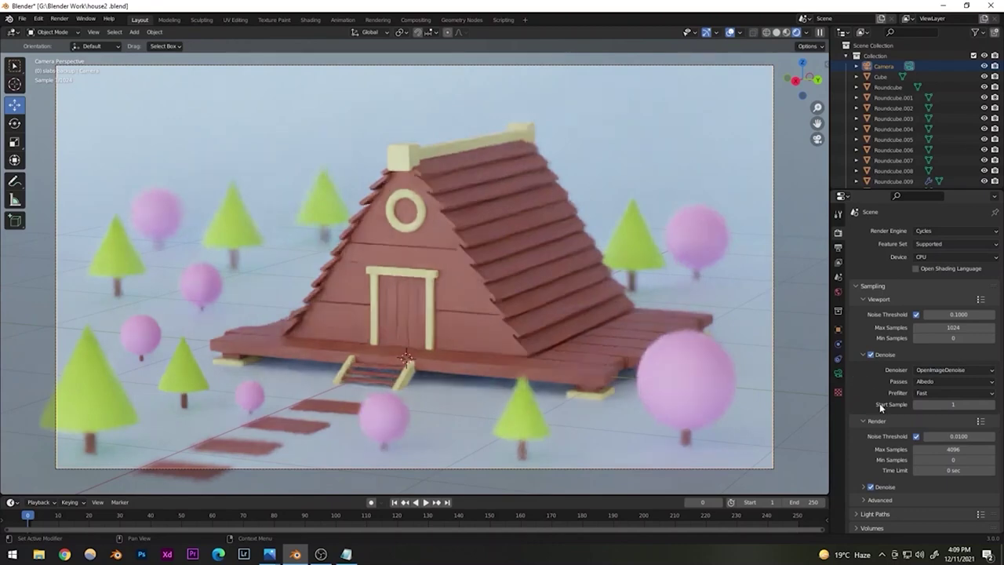
- Examine the final render's sampling and denoise settings
{"action": "scroll", "coordinate": [878, 403], "scroll_direction": "down", "scroll_amount": 2}
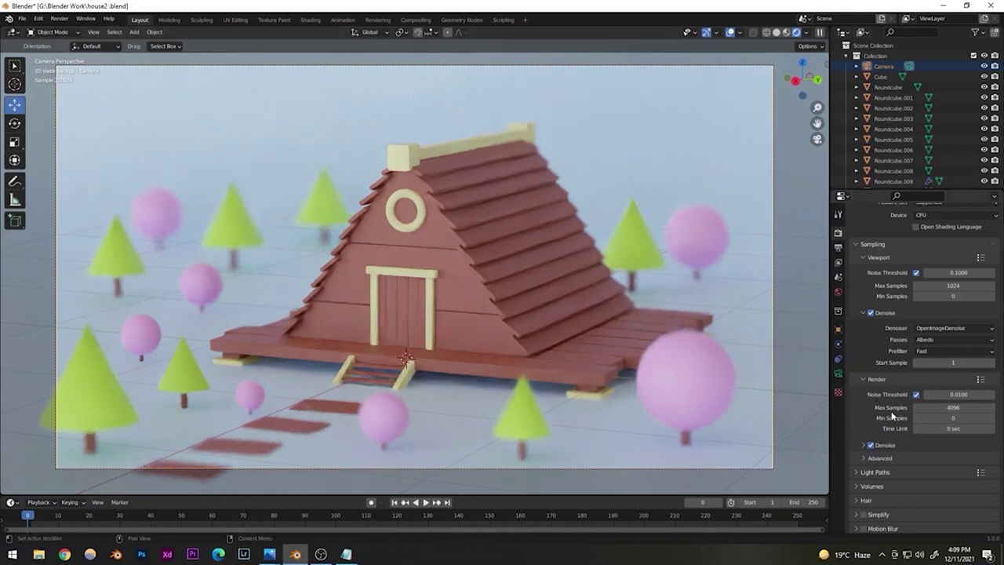
{"action": "left_click", "coordinate": [863, 443]}
{"action": "scroll", "coordinate": [866, 439], "scroll_direction": "down", "scroll_amount": 2}
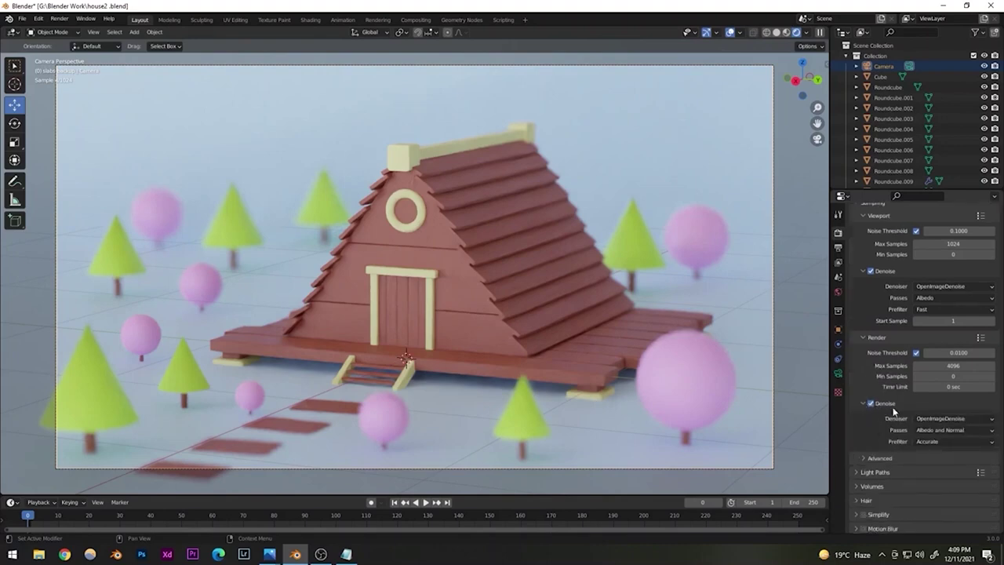
{"action": "left_click", "coordinate": [863, 402]}
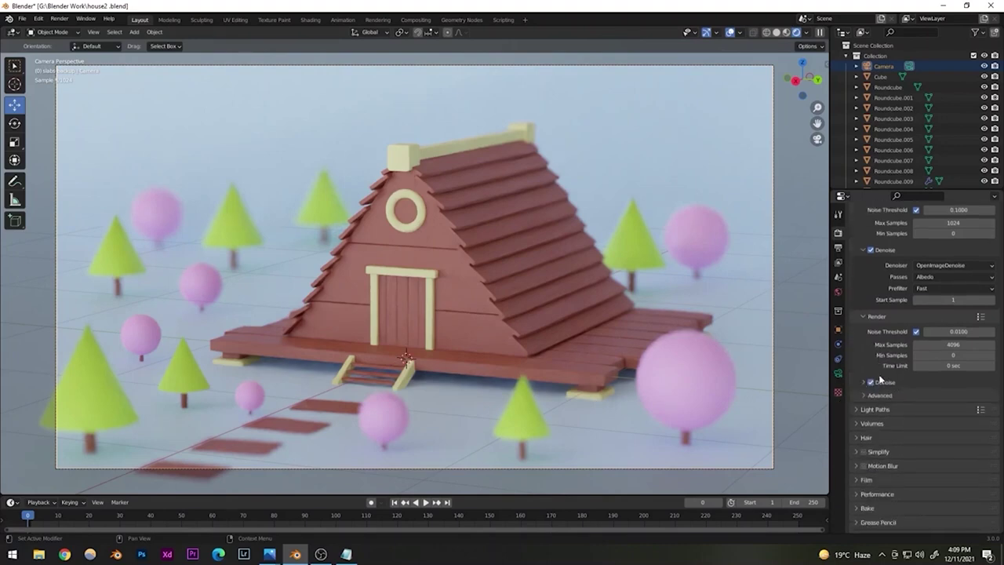
- Expand the Color Management settings, keep the Filmic view transform and apply the High Contrast look
{"action": "scroll", "coordinate": [869, 436], "scroll_direction": "down", "scroll_amount": 1}
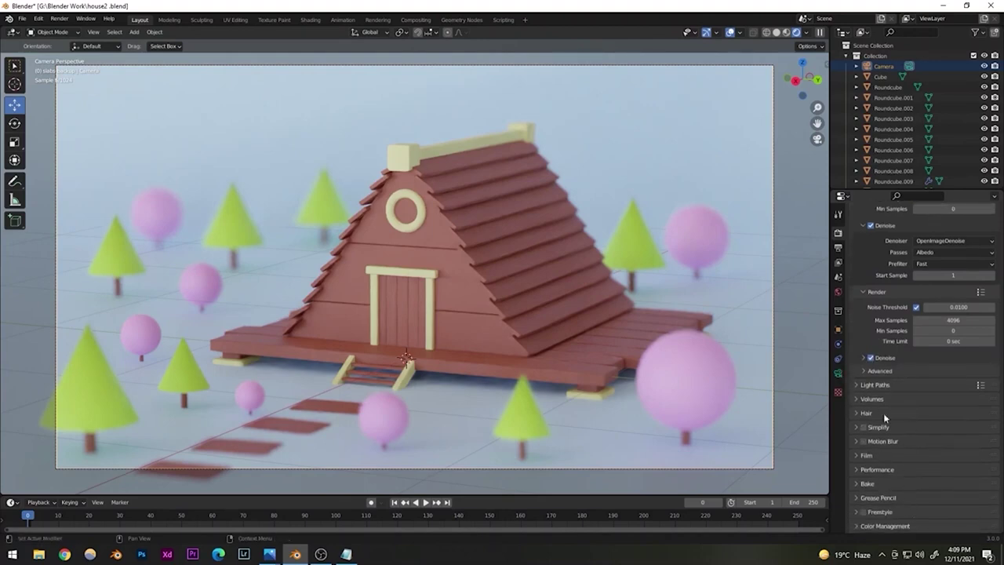
{"action": "left_click", "coordinate": [854, 524]}
{"action": "scroll", "coordinate": [868, 486], "scroll_direction": "down", "scroll_amount": 4}
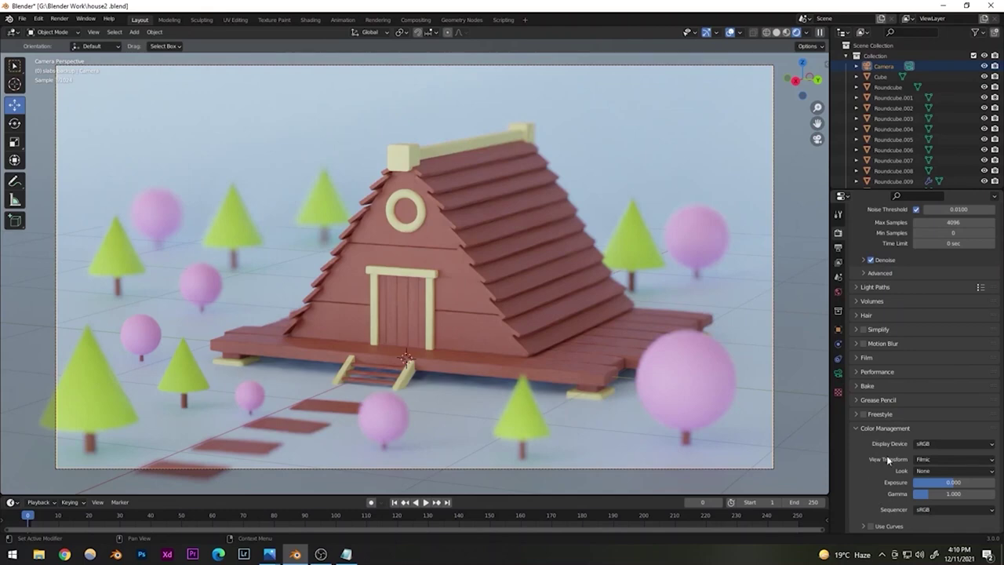
{"action": "left_click", "coordinate": [931, 460]}
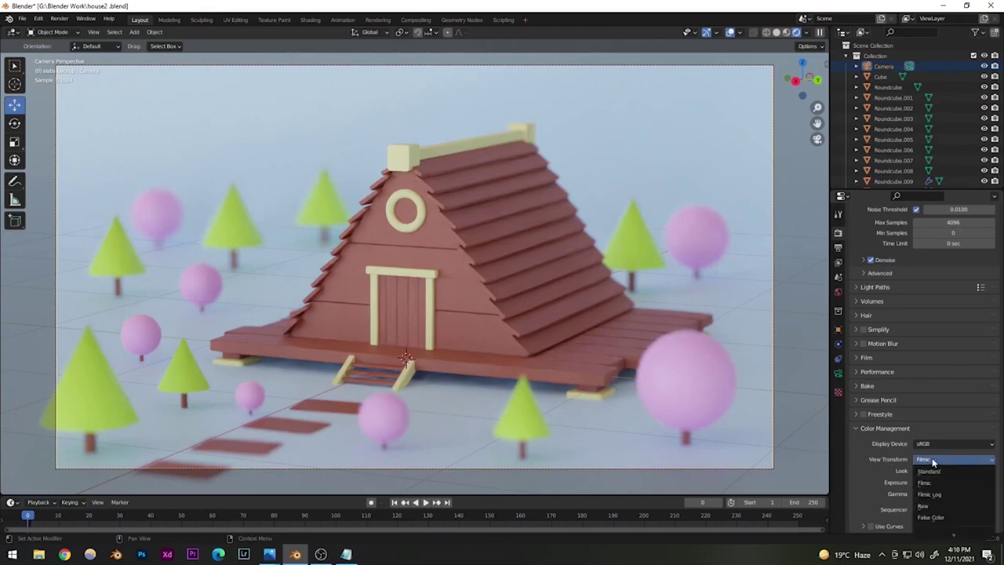
{"action": "left_click", "coordinate": [933, 461]}
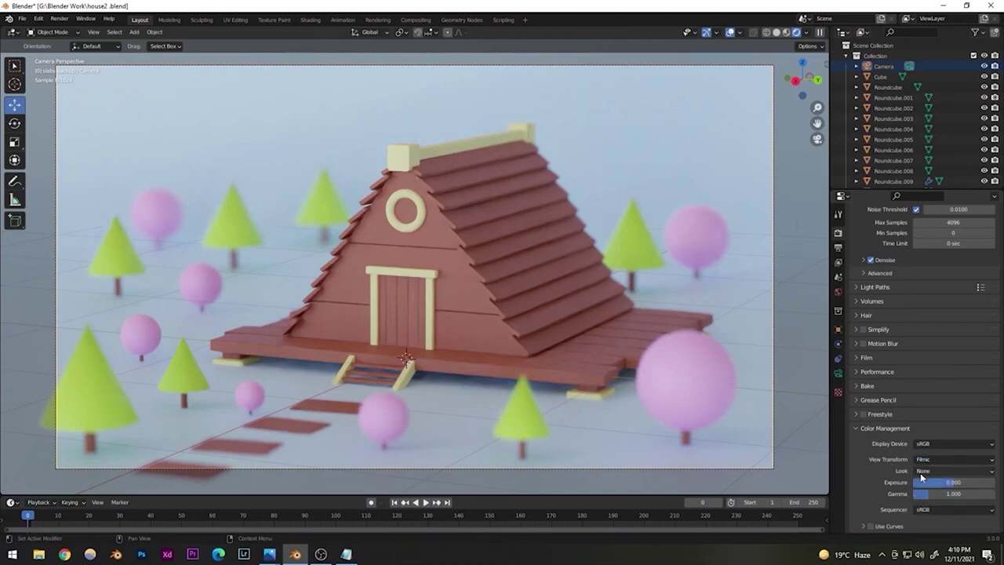
{"action": "left_click", "coordinate": [921, 473]}
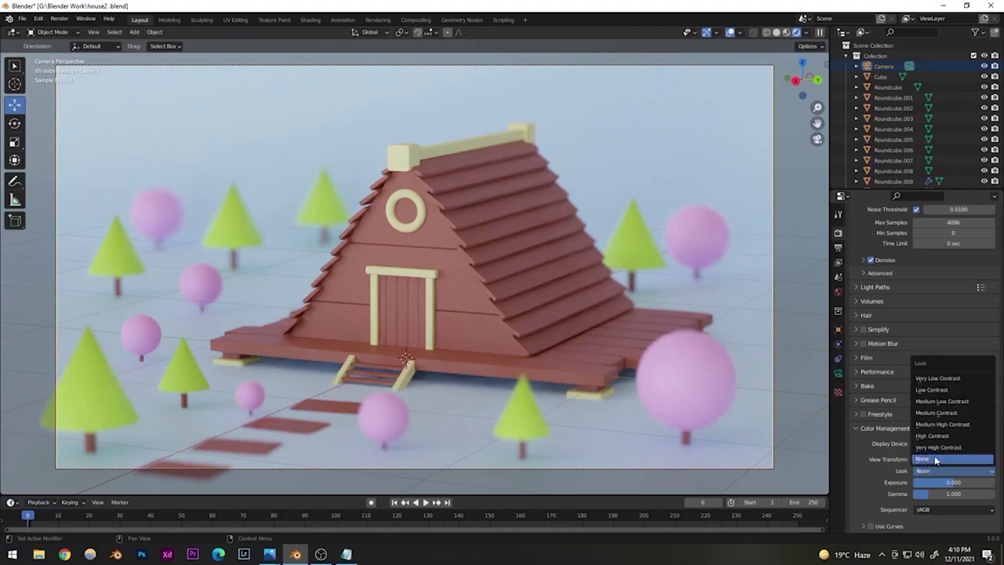
{"action": "left_click", "coordinate": [938, 436]}
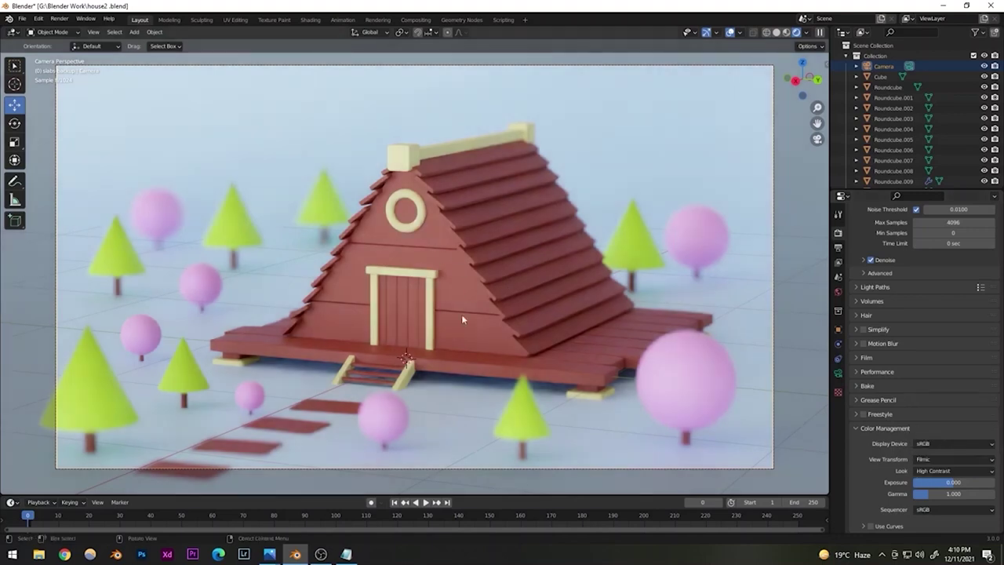
- Compare the Medium High Contrast look with None and settle on Medium High Contrast
{"action": "left_click", "coordinate": [929, 471]}
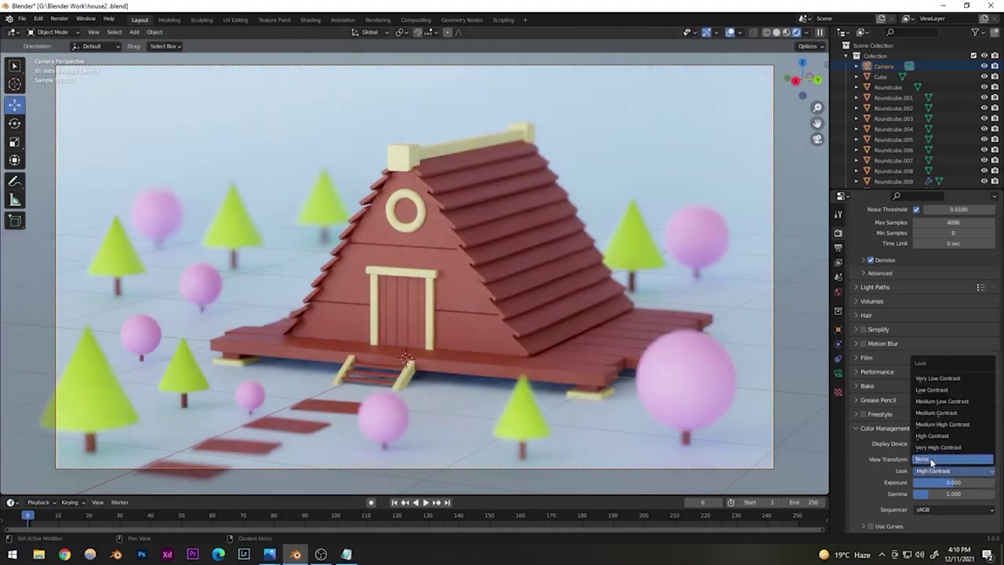
{"action": "left_click", "coordinate": [934, 424]}
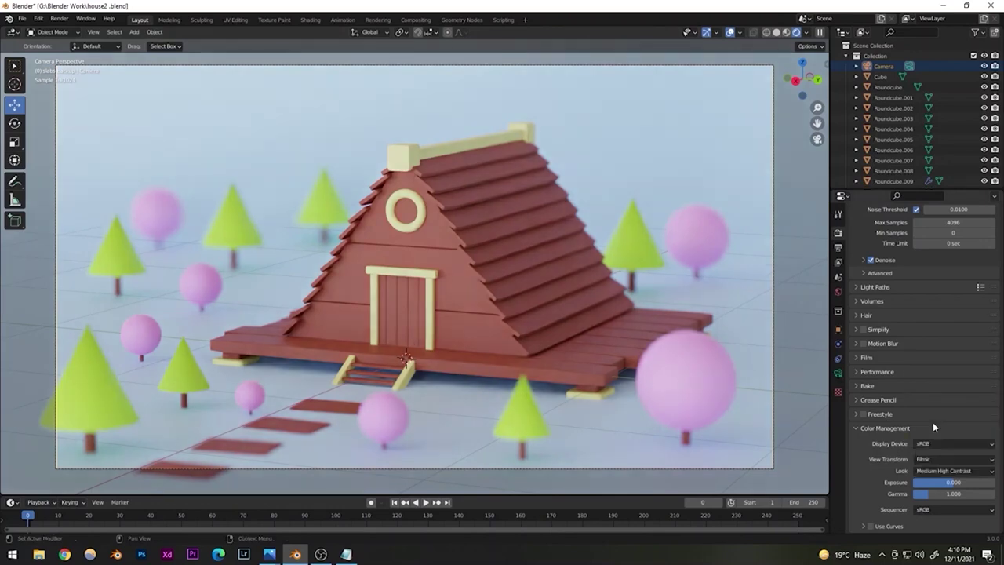
{"action": "left_click", "coordinate": [939, 470]}
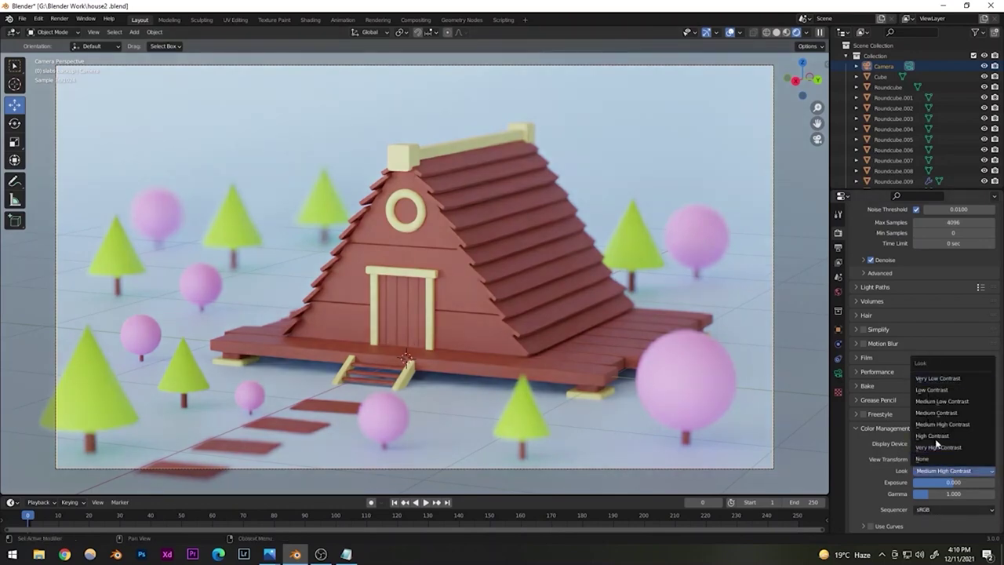
{"action": "left_click", "coordinate": [925, 458]}
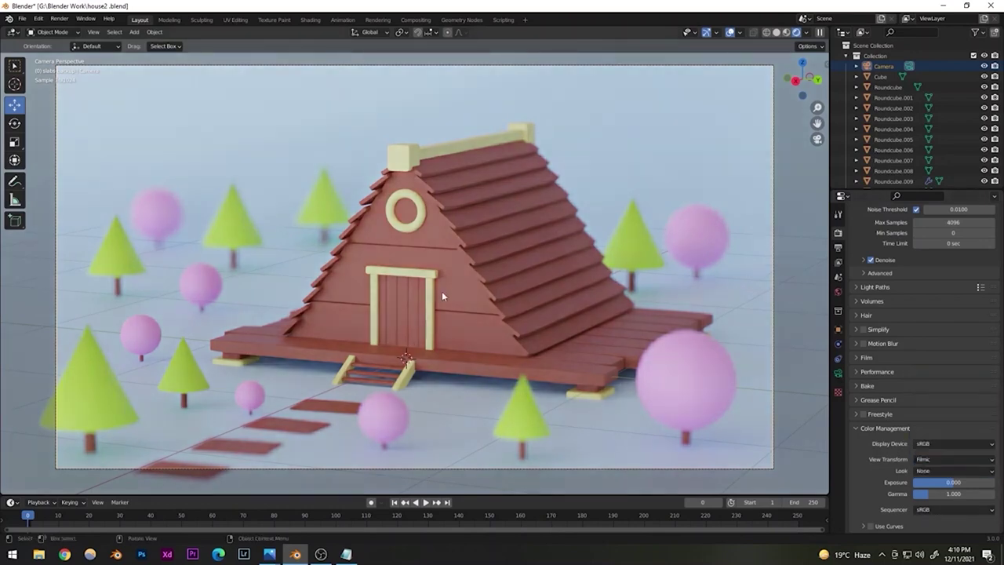
{"action": "left_click", "coordinate": [930, 471]}
{"action": "left_click", "coordinate": [935, 424]}
{"action": "left_click", "coordinate": [147, 339]}
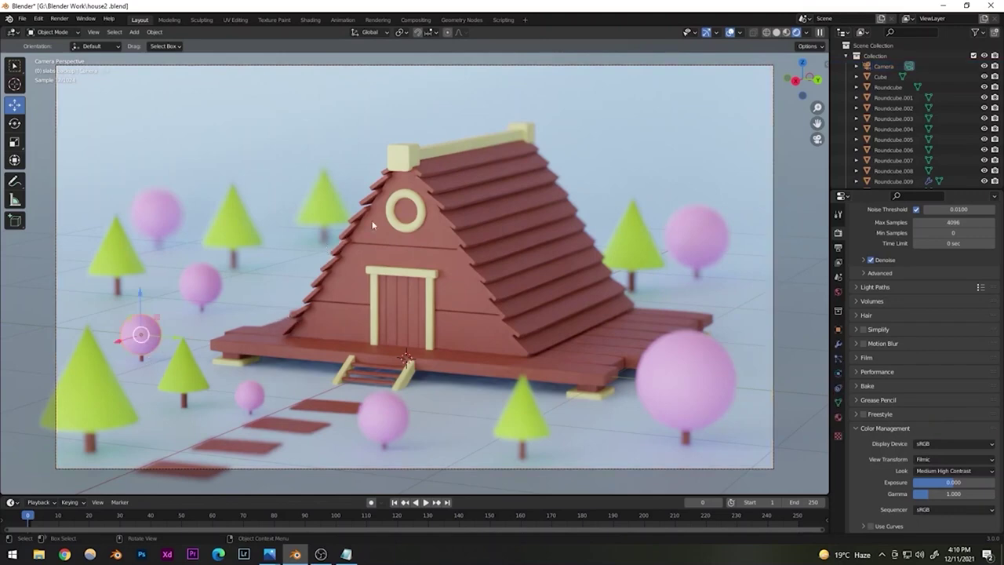
{"action": "left_click", "coordinate": [658, 205]}
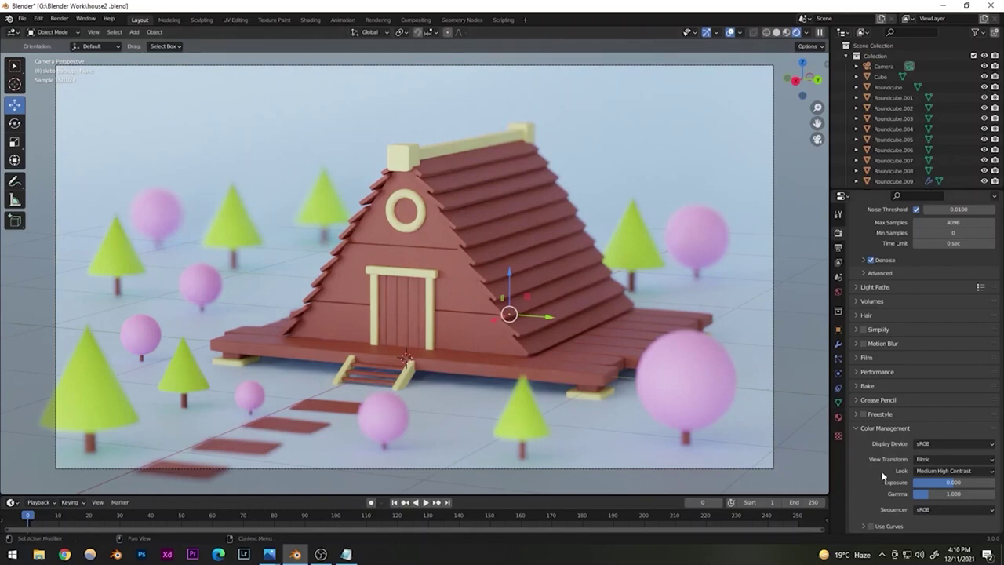
- Collapse the Sampling settings and render the house scene as a still image
{"action": "scroll", "coordinate": [885, 476], "scroll_direction": "up", "scroll_amount": 2}
{"action": "scroll", "coordinate": [883, 472], "scroll_direction": "up", "scroll_amount": 5}
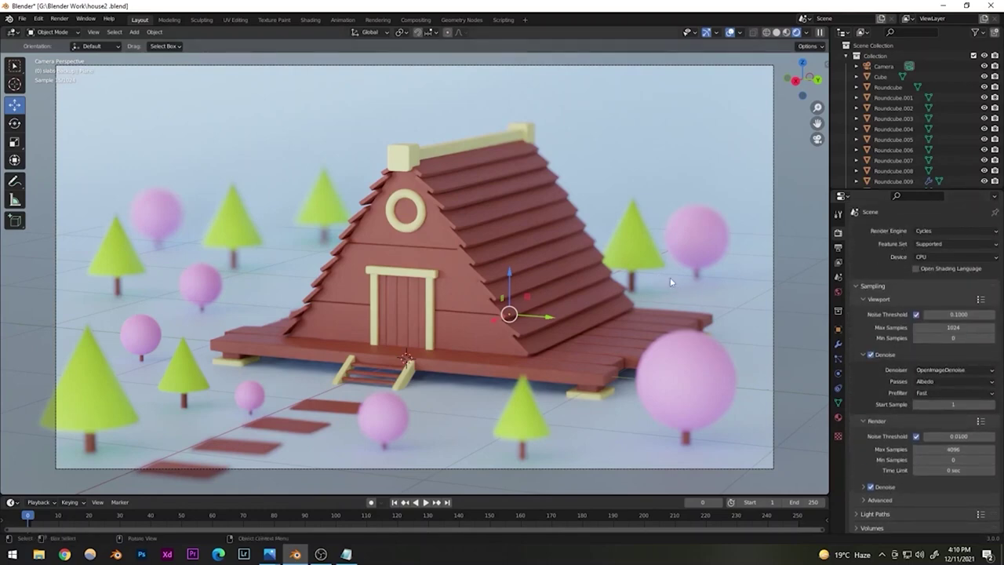
{"action": "left_click", "coordinate": [857, 286]}
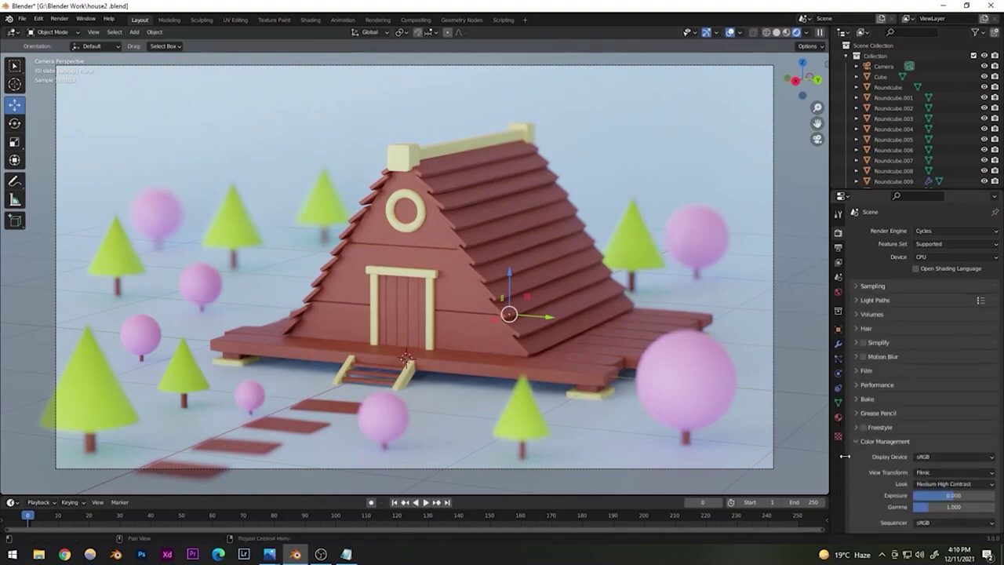
{"action": "left_click", "coordinate": [59, 19]}
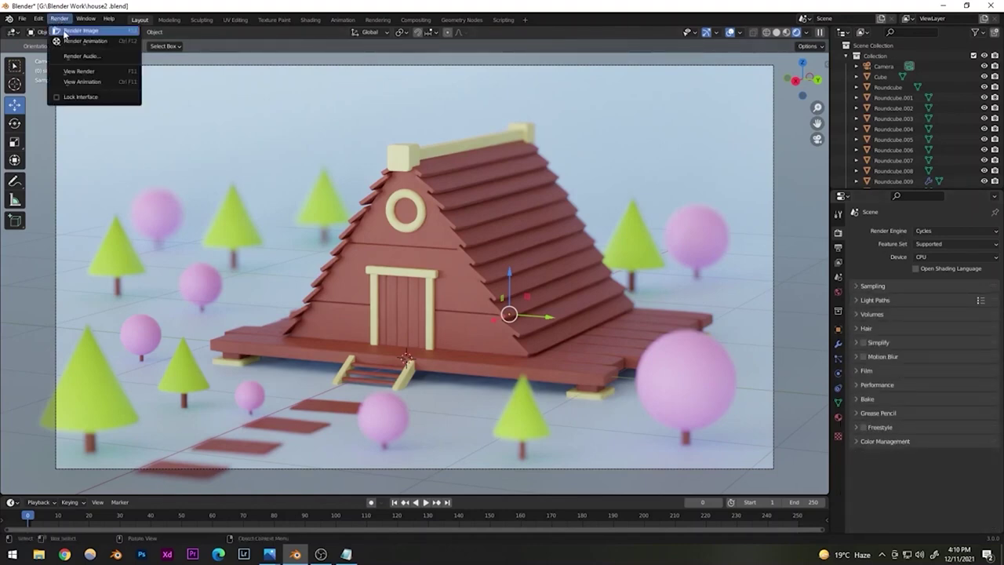
{"action": "left_click", "coordinate": [69, 30]}
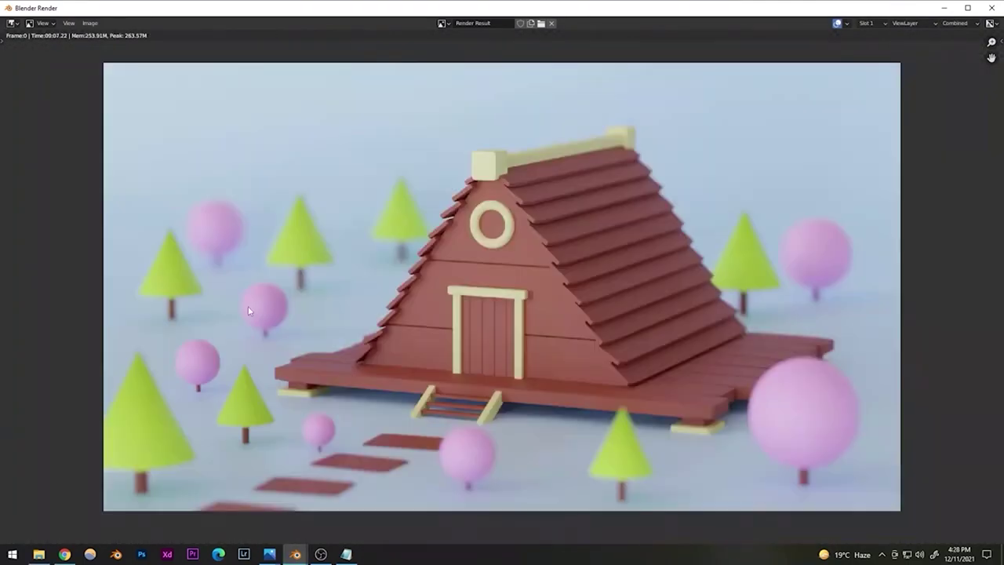
- Try to save a copy of the render to the Desktop as home2.png
{"action": "left_click", "coordinate": [90, 23]}
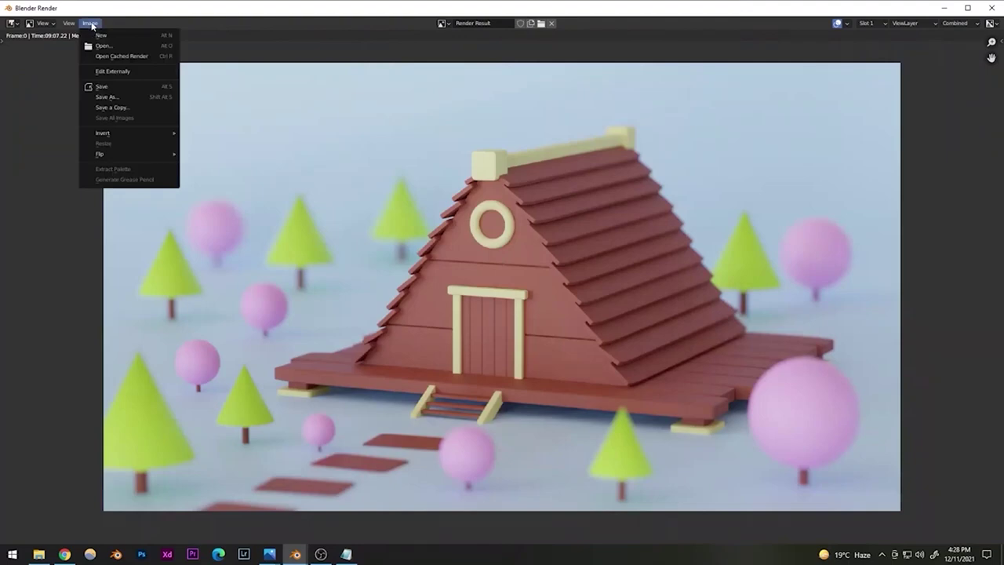
{"action": "left_click", "coordinate": [115, 108]}
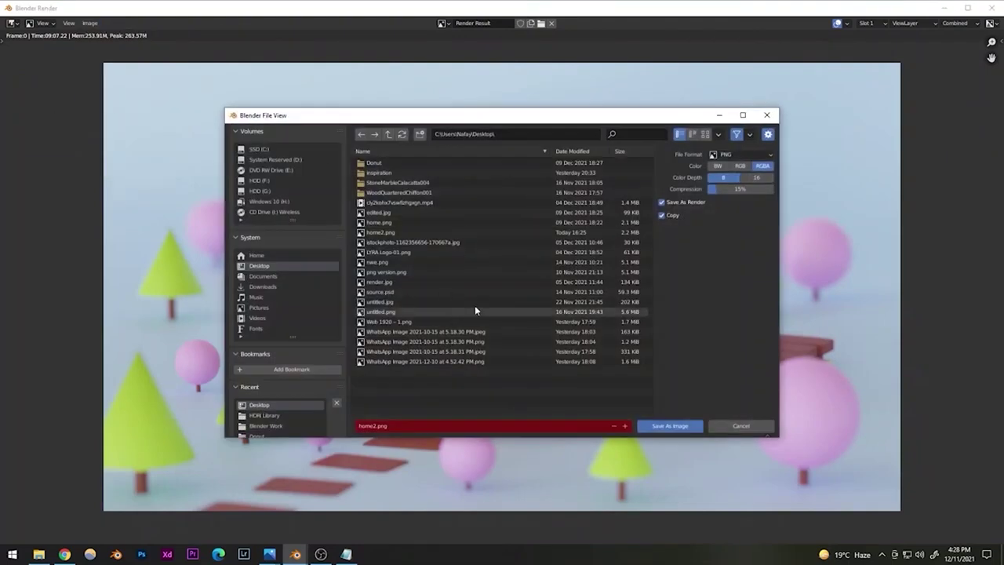
{"action": "left_click", "coordinate": [398, 423]}
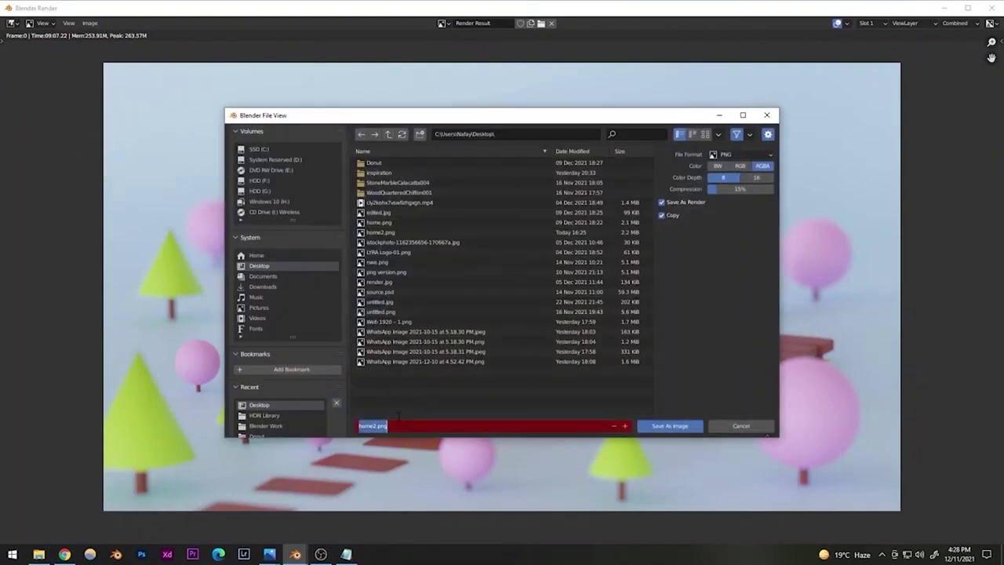
{"action": "type", "text": "home2"}
{"action": "key", "text": "Return"}
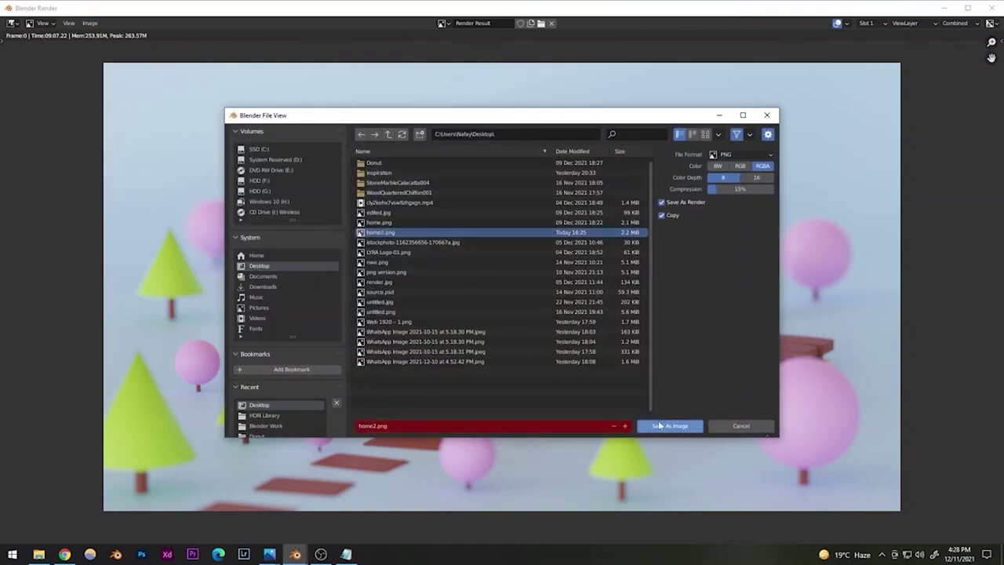
{"action": "left_click", "coordinate": [749, 429]}
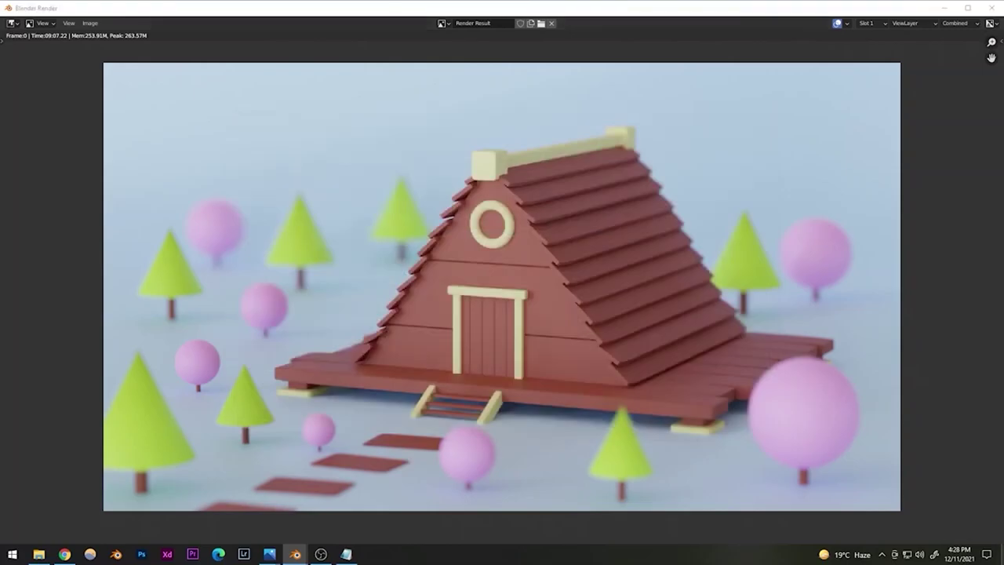
- Switch to Lightroom, show the imported home2.png at full view and take it into the Develop module
{"action": "left_click", "coordinate": [1002, 556]}
{"action": "double_click", "coordinate": [102, 145]}
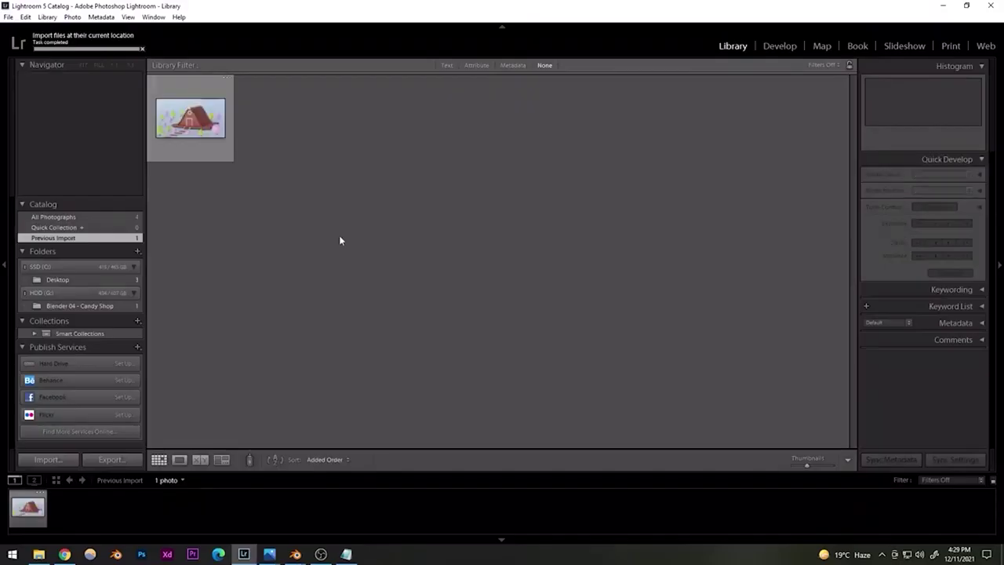
{"action": "double_click", "coordinate": [192, 122]}
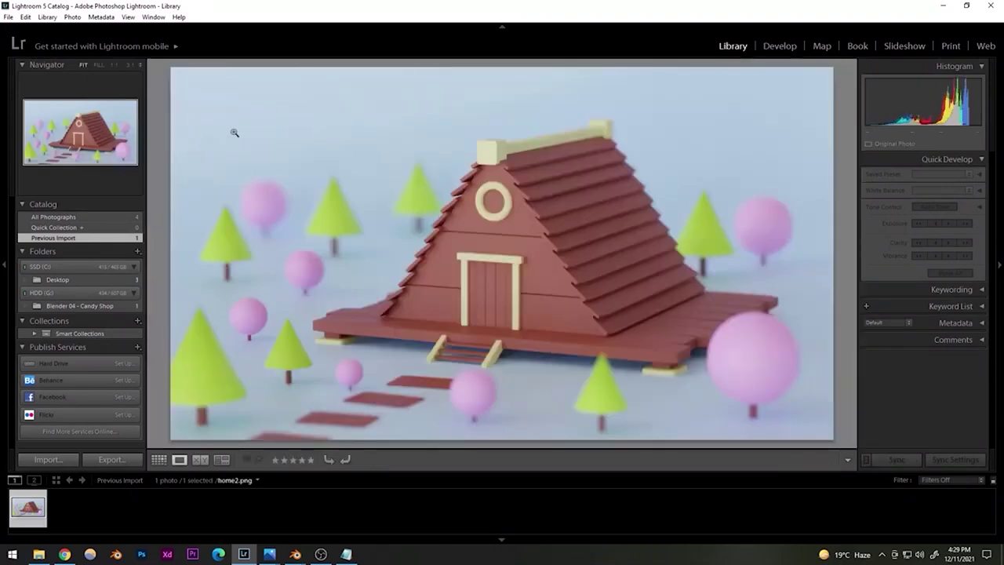
{"action": "left_click", "coordinate": [779, 46]}
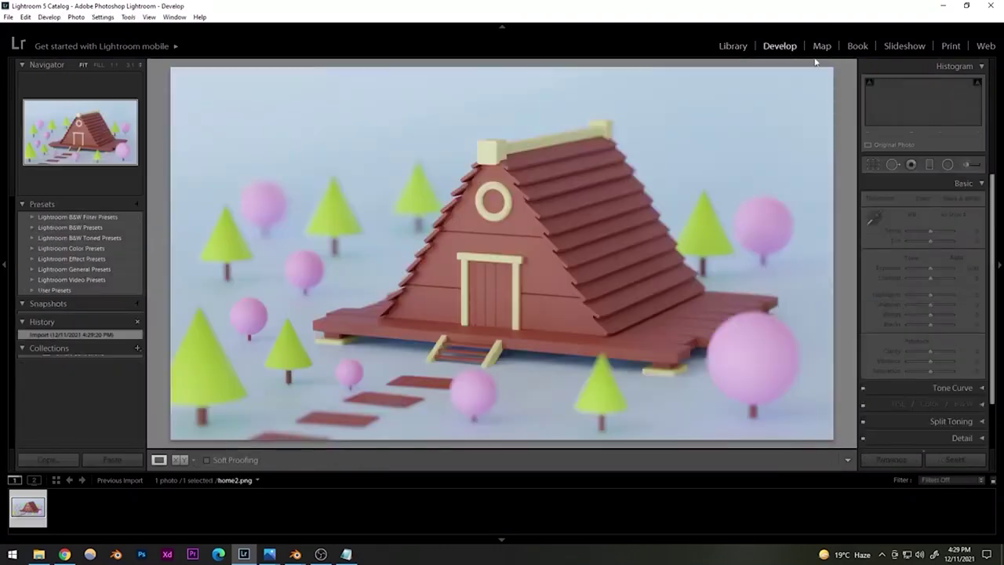
{"action": "left_click", "coordinate": [566, 291]}
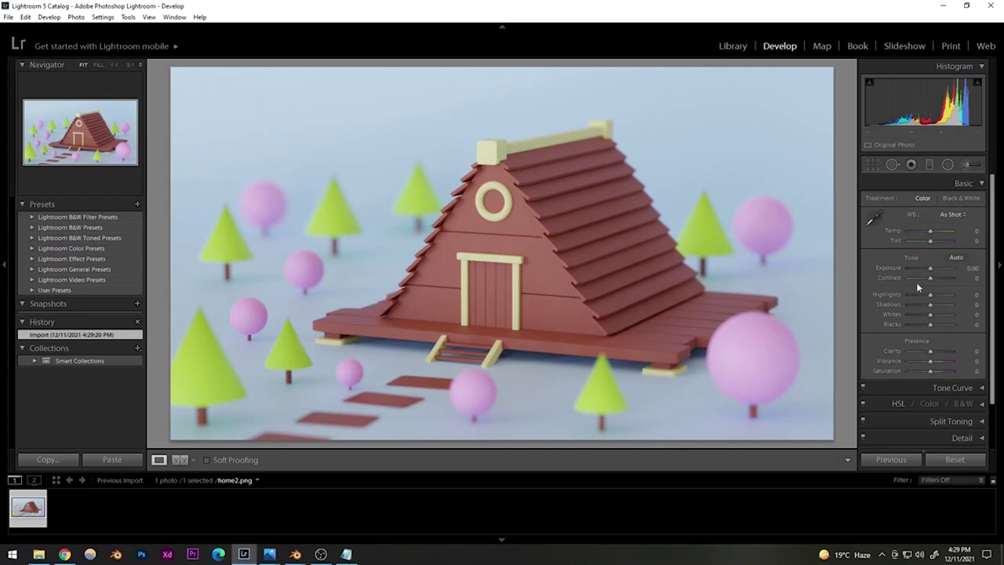
- Adjust the render's basic colour and tone: vibrance +33, contrast +24 and exposure +0.08
{"action": "left_click_drag", "start_coordinate": [930, 365], "coordinate": [937, 364]}
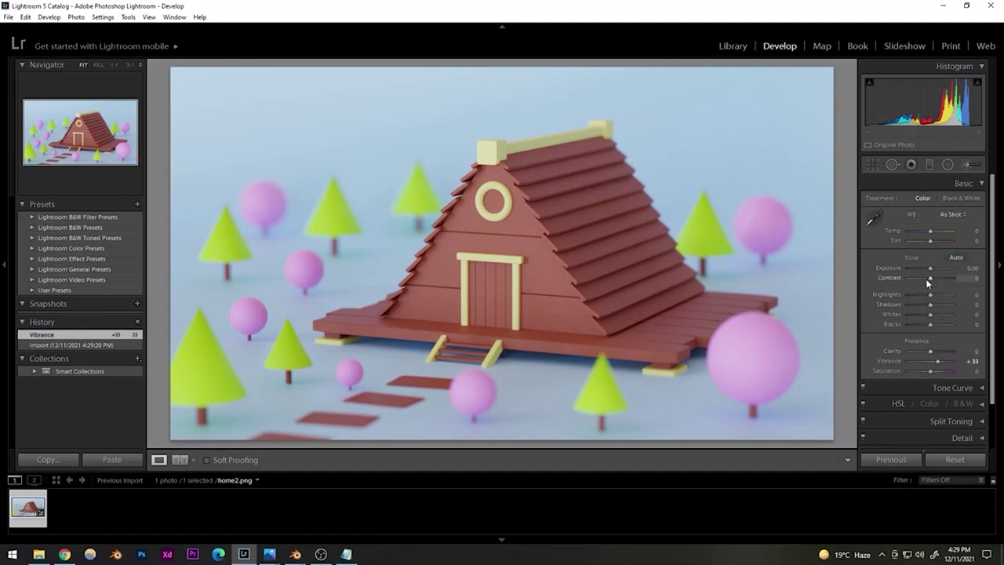
{"action": "left_click_drag", "start_coordinate": [930, 280], "coordinate": [929, 268]}
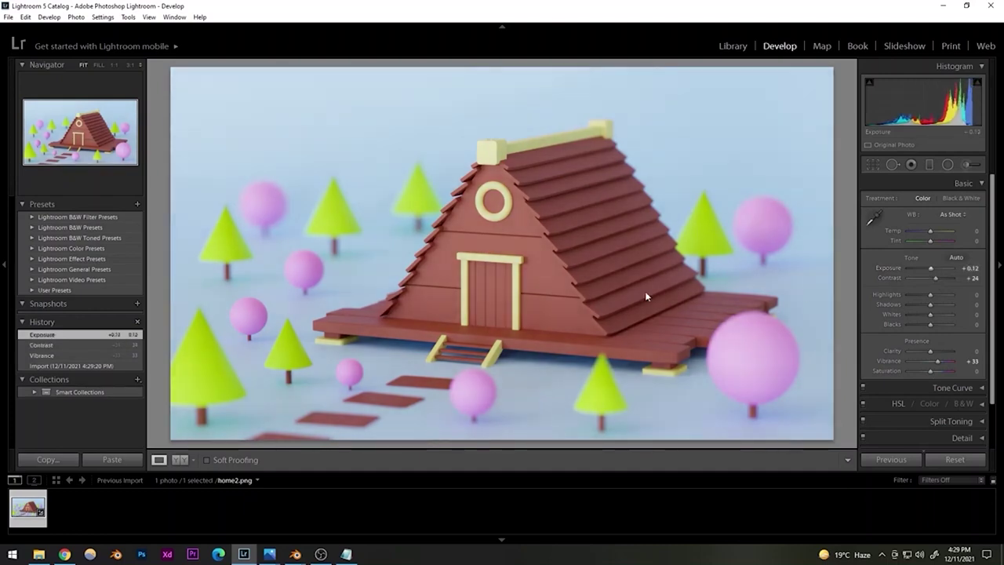
{"action": "left_click", "coordinate": [970, 267]}
{"action": "type", "text": "0.08"}
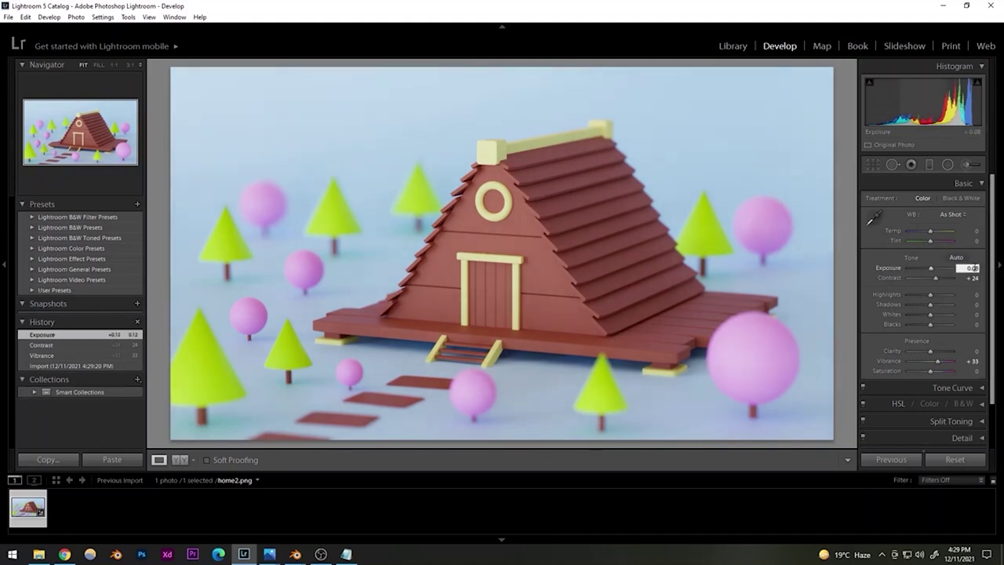
{"action": "key", "text": "Return"}
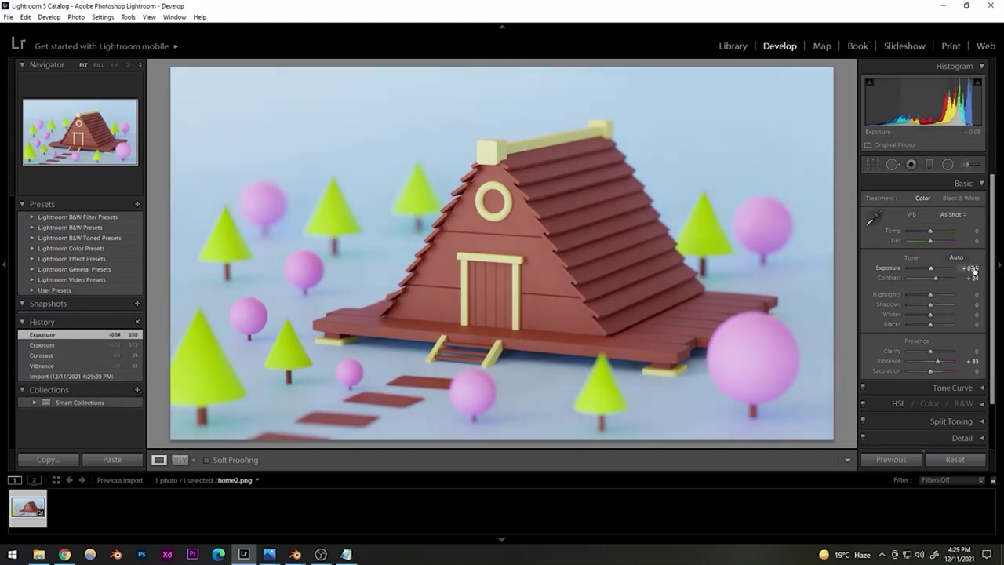
- Set the render's shadows to +2 and soften its clarity to -14
{"action": "mouse_move", "coordinate": [930, 305]}
{"action": "left_mouse_down"}
{"action": "mouse_move", "coordinate": [945, 307]}
{"action": "mouse_move", "coordinate": [930, 304]}
{"action": "left_mouse_up"}
{"action": "double_click", "coordinate": [940, 307]}
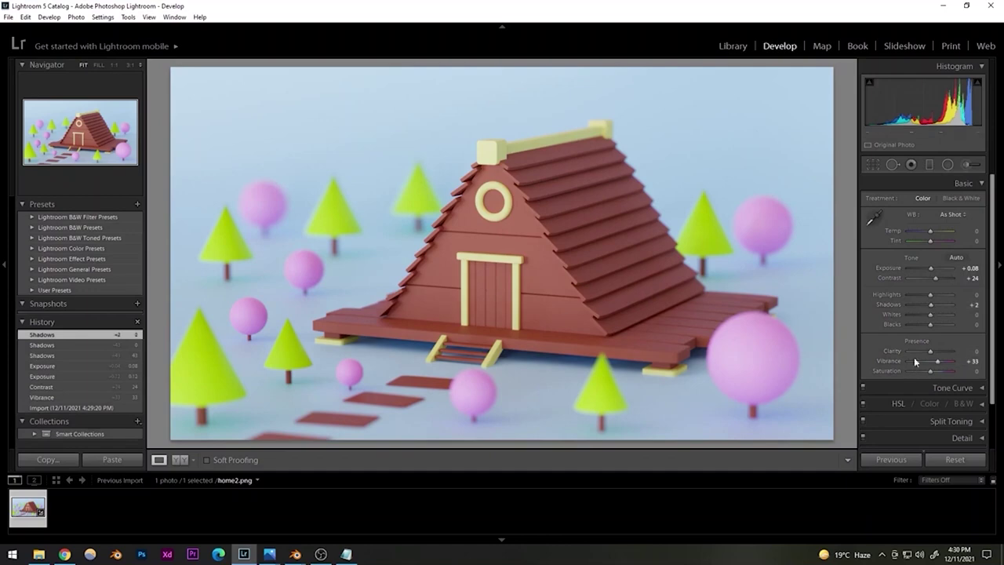
{"action": "left_click_drag", "start_coordinate": [930, 351], "coordinate": [924, 352]}
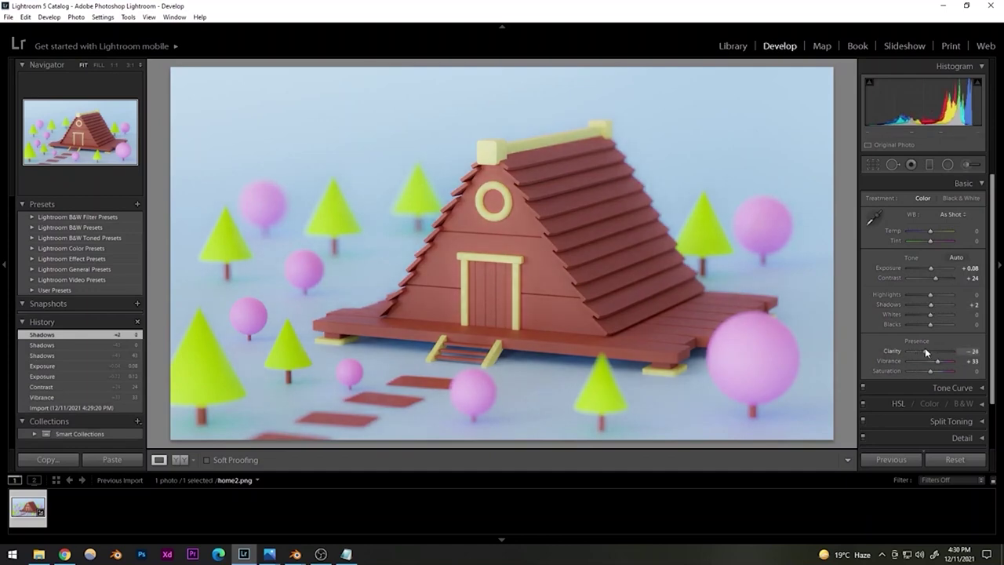
{"action": "left_click_drag", "start_coordinate": [926, 353], "coordinate": [926, 353]}
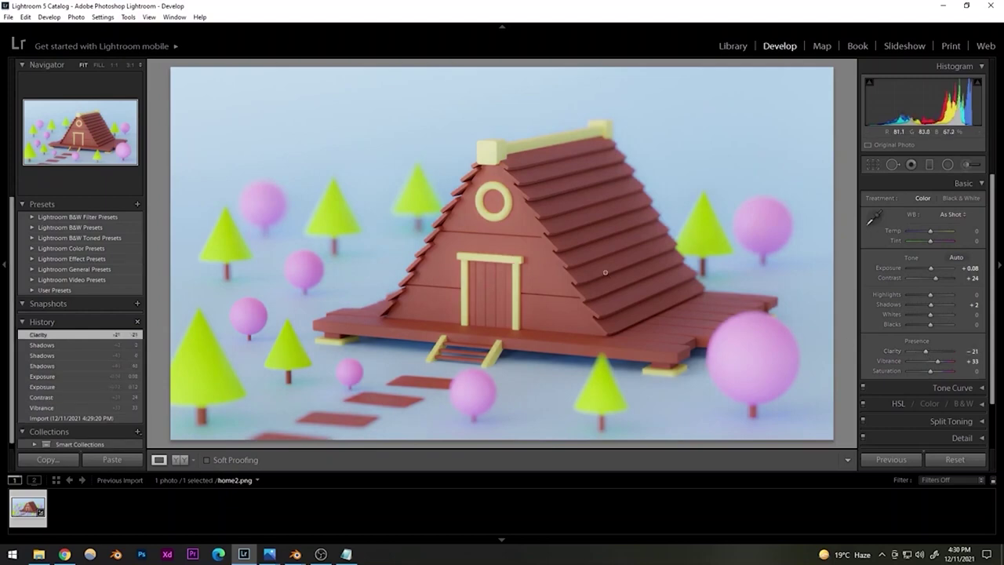
{"action": "mouse_move", "coordinate": [927, 354]}
{"action": "left_mouse_down"}
{"action": "mouse_move", "coordinate": [953, 354]}
{"action": "mouse_move", "coordinate": [918, 350]}
{"action": "mouse_move", "coordinate": [927, 352]}
{"action": "left_mouse_up"}
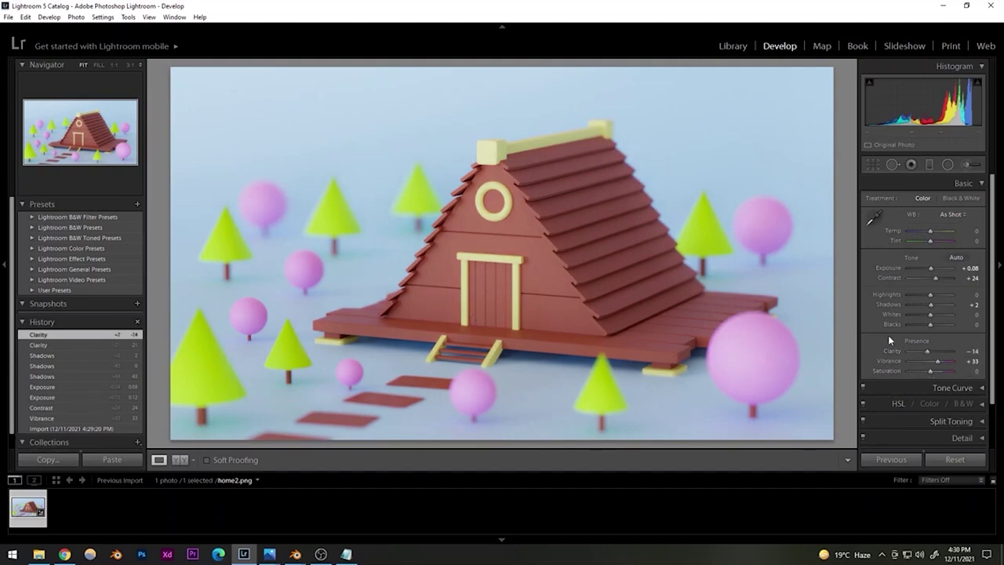
- Compare the original and edited render side by side, inspecting the house front up close and the whole image
{"action": "left_click", "coordinate": [179, 460]}
{"action": "left_click", "coordinate": [305, 264]}
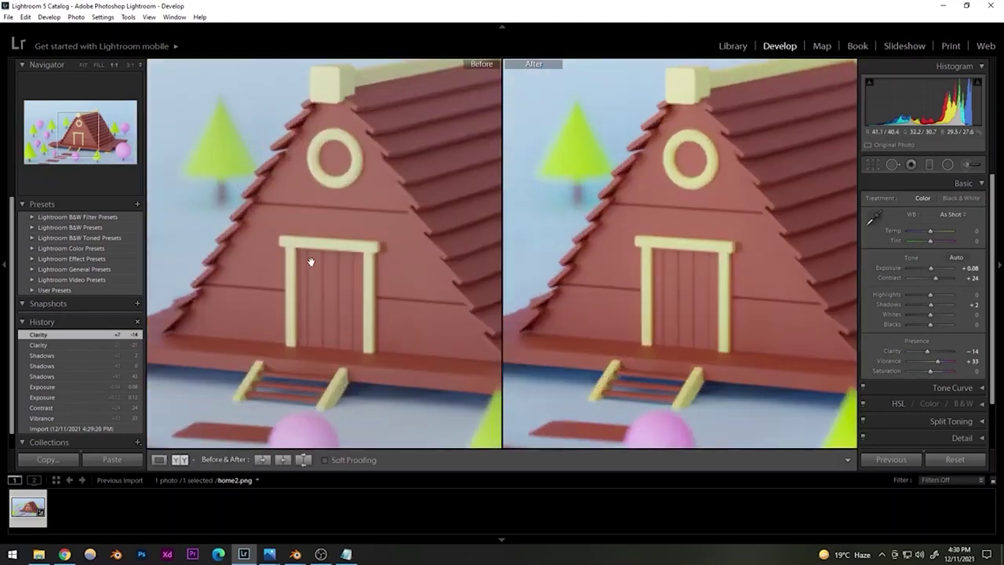
{"action": "left_click_drag", "start_coordinate": [286, 226], "coordinate": [338, 280]}
{"action": "left_click_drag", "start_coordinate": [399, 284], "coordinate": [334, 244]}
{"action": "left_click", "coordinate": [337, 327]}
{"action": "left_click", "coordinate": [337, 327]}
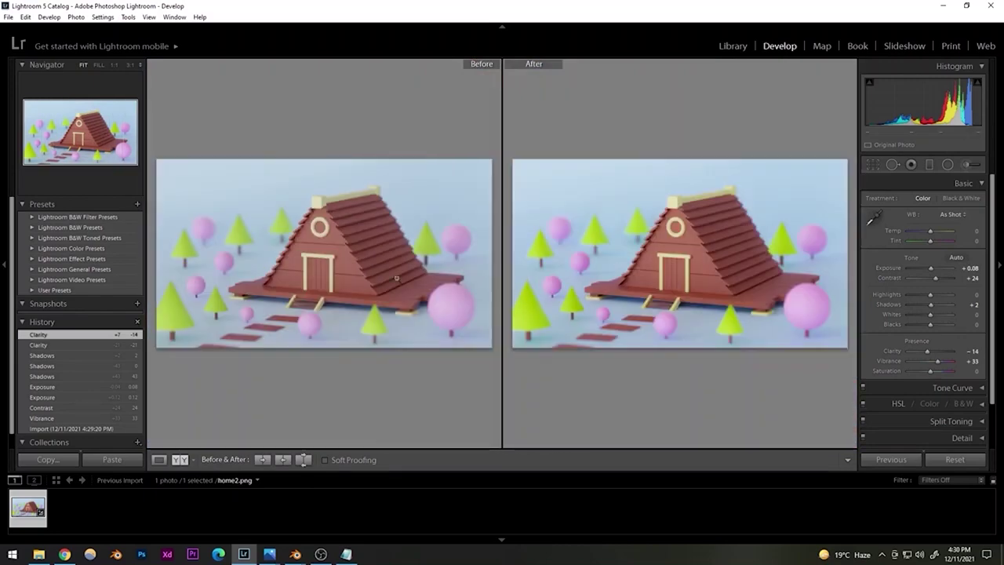
- Return to the single-image view, raise the render's saturation to +5 and check the house front up close
{"action": "left_click", "coordinate": [160, 461]}
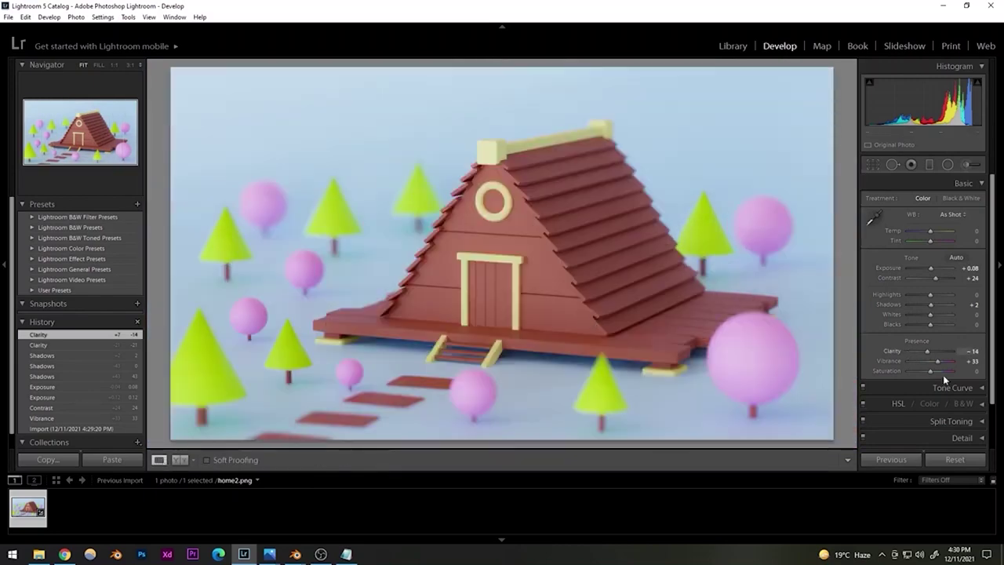
{"action": "left_click_drag", "start_coordinate": [933, 370], "coordinate": [932, 373]}
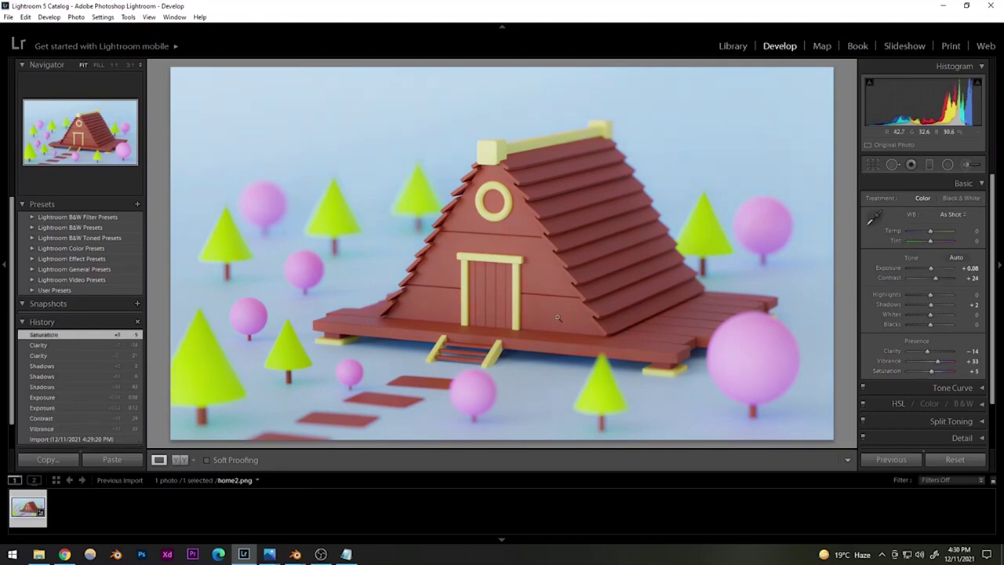
{"action": "left_click", "coordinate": [493, 290]}
{"action": "left_click", "coordinate": [495, 279]}
- Compare the original and edited render side by side, examining the house front and roof at 1:1, and return to the single-image view
{"action": "left_click", "coordinate": [180, 460]}
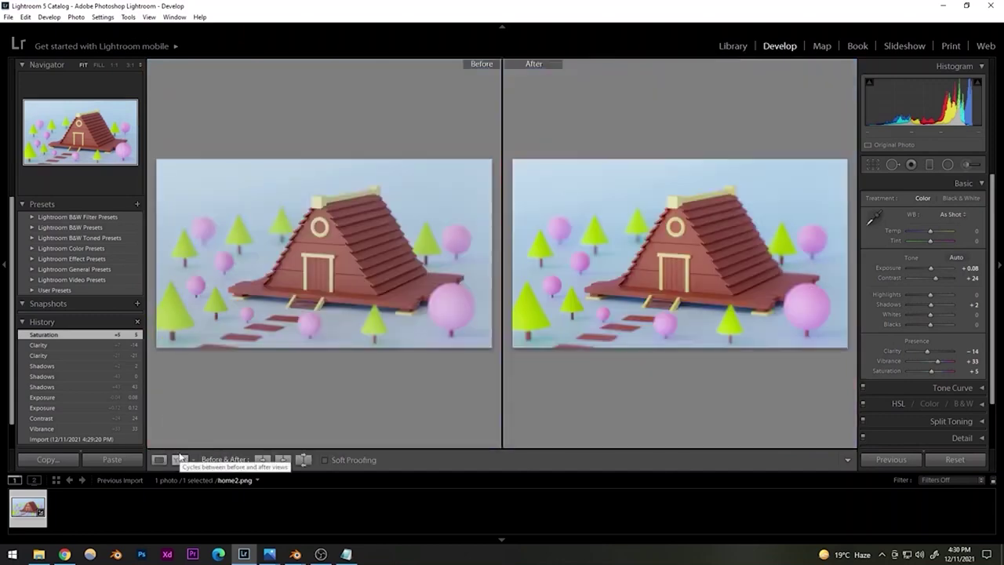
{"action": "left_click", "coordinate": [271, 239]}
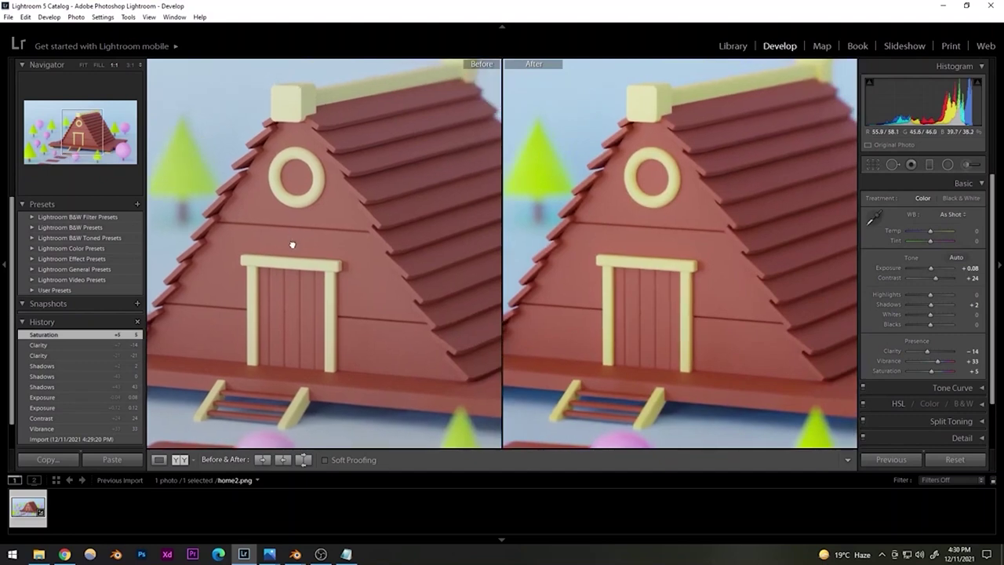
{"action": "left_click_drag", "start_coordinate": [292, 244], "coordinate": [271, 249]}
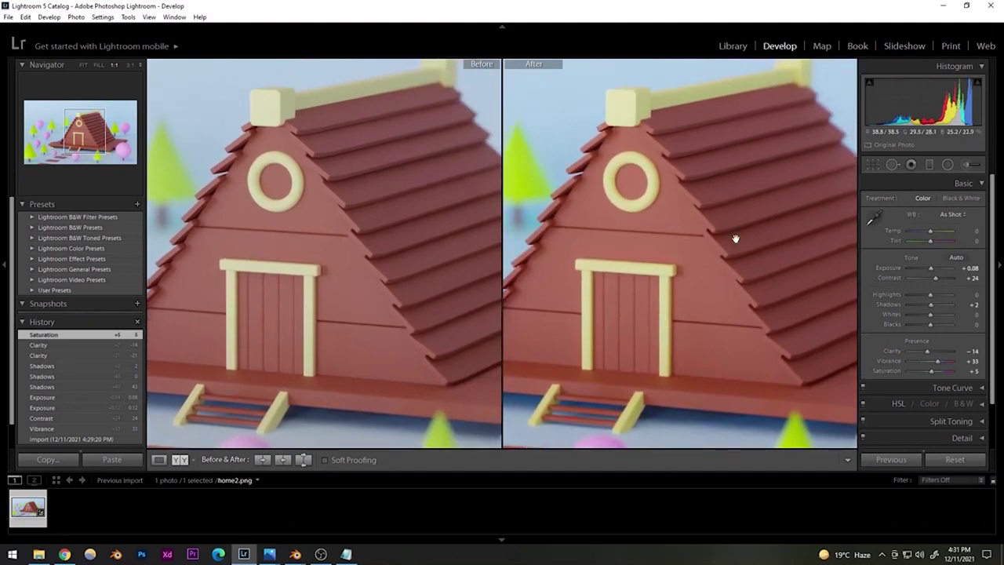
{"action": "left_click", "coordinate": [158, 459]}
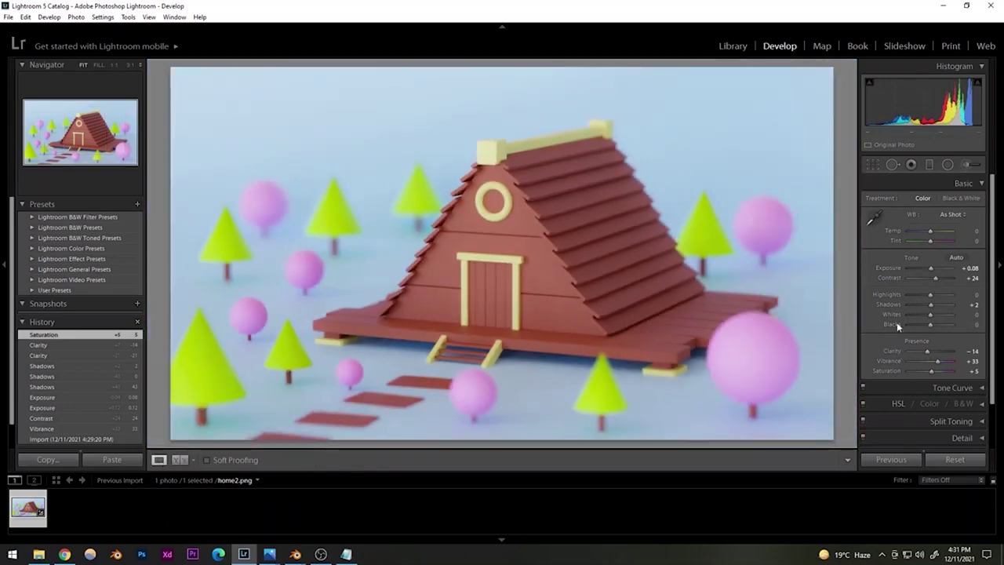
- Try a white balance temperature of +2 on the render and reset it to 0
{"action": "mouse_move", "coordinate": [929, 231]}
{"action": "left_mouse_down"}
{"action": "mouse_move", "coordinate": [921, 233]}
{"action": "mouse_move", "coordinate": [930, 230]}
{"action": "left_mouse_up"}
{"action": "left_click", "coordinate": [974, 229]}
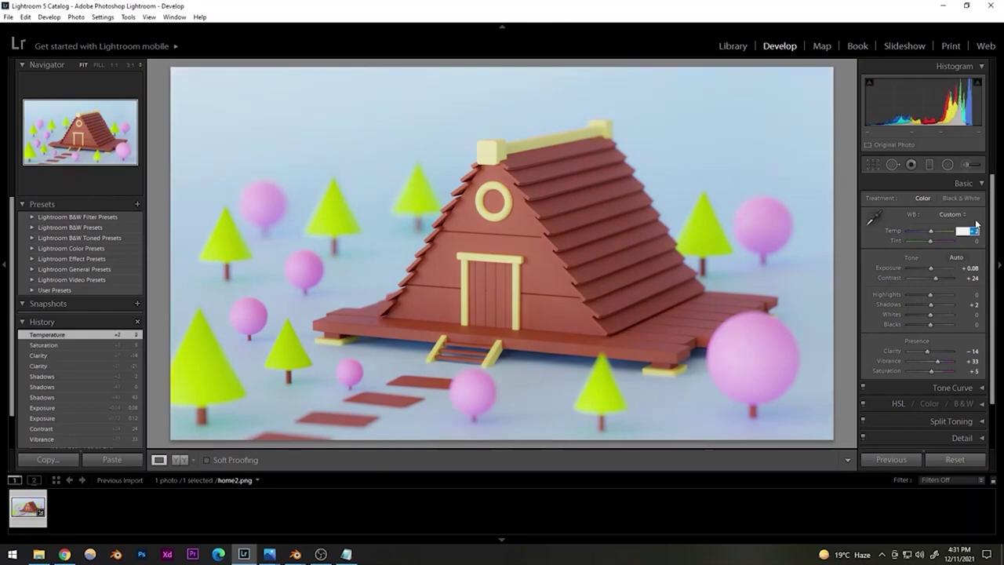
{"action": "type", "text": "0"}
{"action": "key", "text": "Return"}
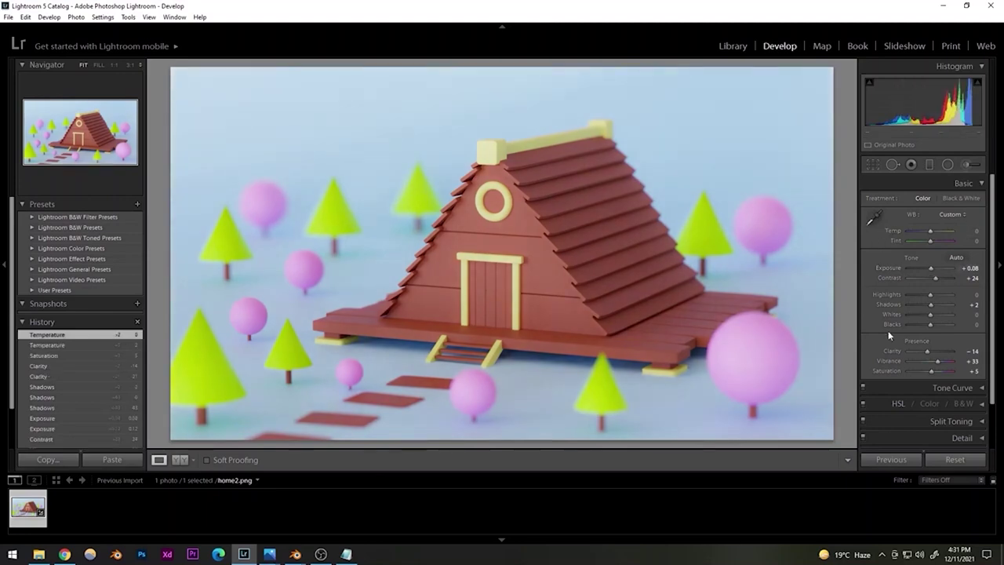
{"action": "scroll", "coordinate": [879, 372], "scroll_direction": "down", "scroll_amount": 1}
{"action": "scroll", "coordinate": [879, 384], "scroll_direction": "up", "scroll_amount": 1}
{"action": "scroll", "coordinate": [77, 413], "scroll_direction": "down", "scroll_amount": 1}
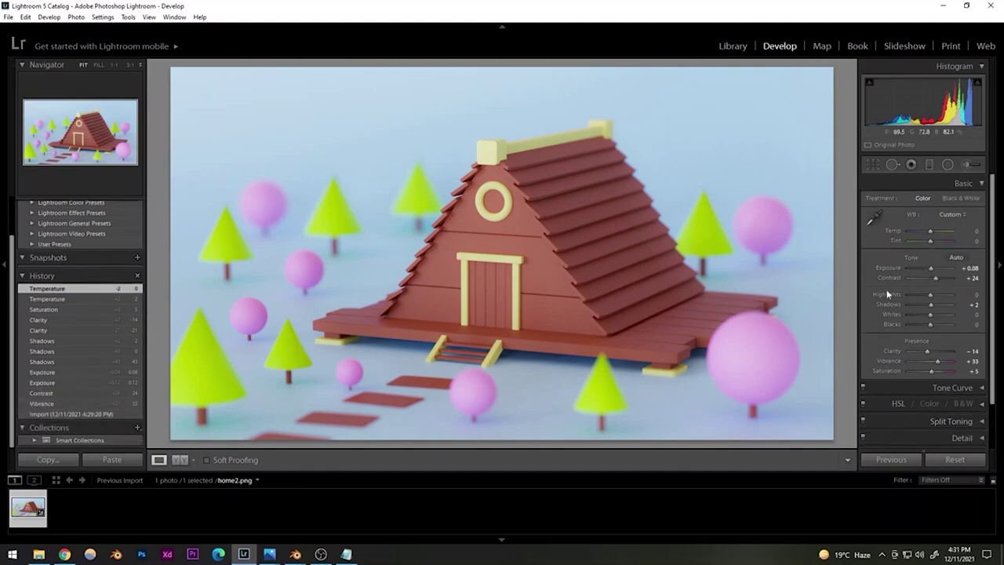